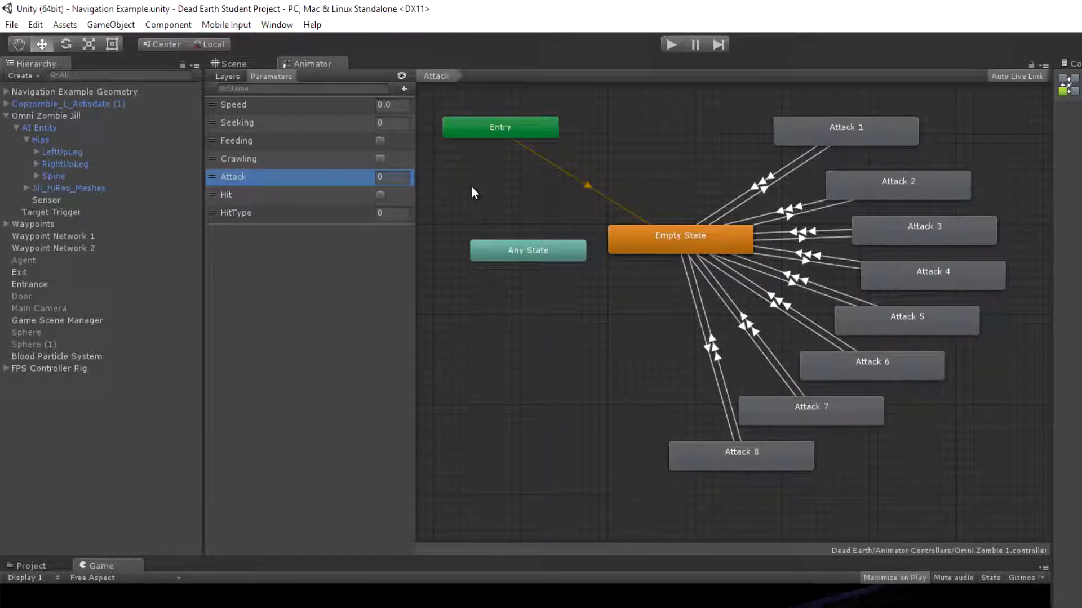
Inspect the Attack 1 to Attack 4 states in the Attack layer's state graph
left_click(864, 136)
left_click(881, 182)
left_click(903, 227)
left_click(924, 275)
left_click(885, 181)
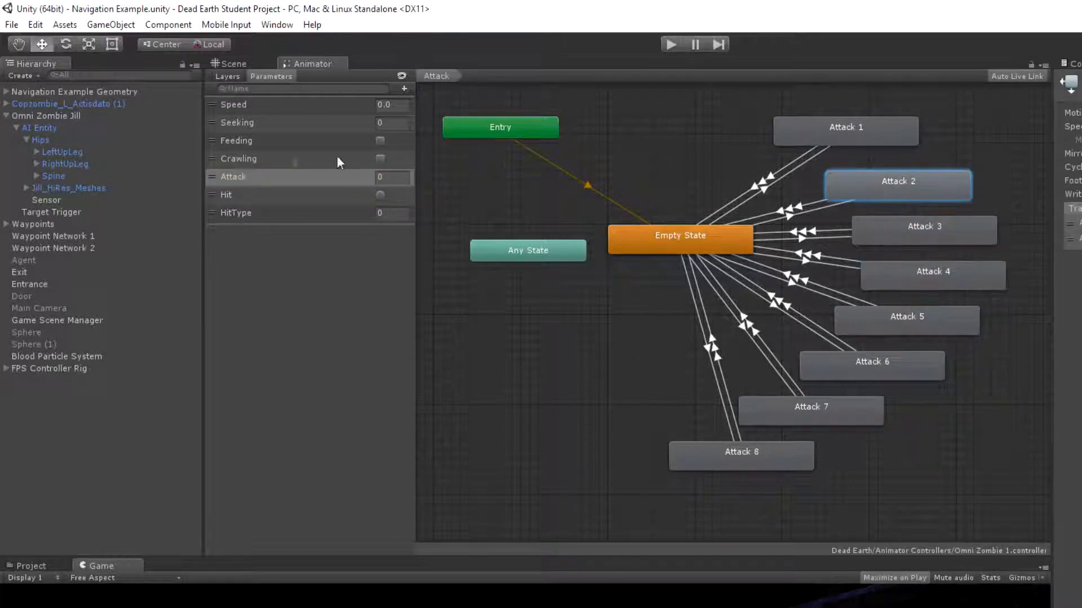
Display the animator's Base Layer and examine its idle, turn, walk, jog and sprint states
left_click(227, 76)
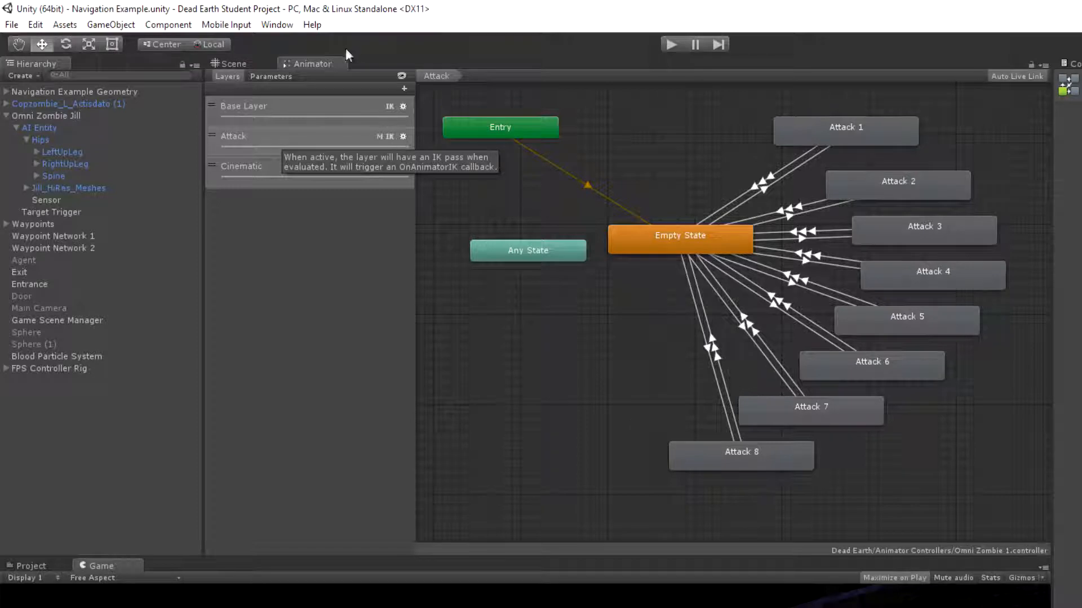
left_click(288, 114)
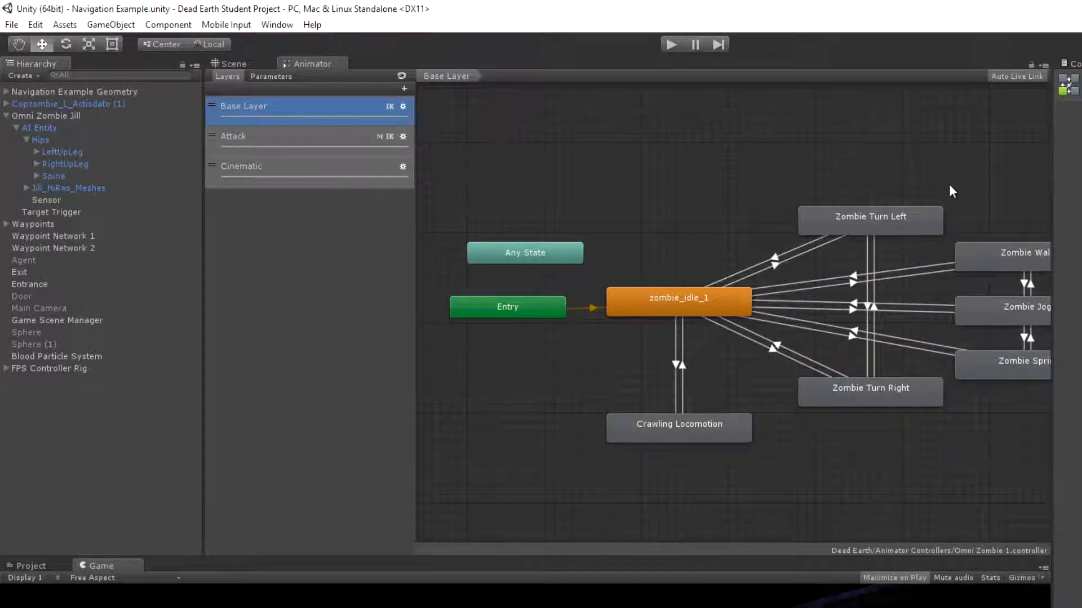
middle_click_drag(949, 183, 851, 161)
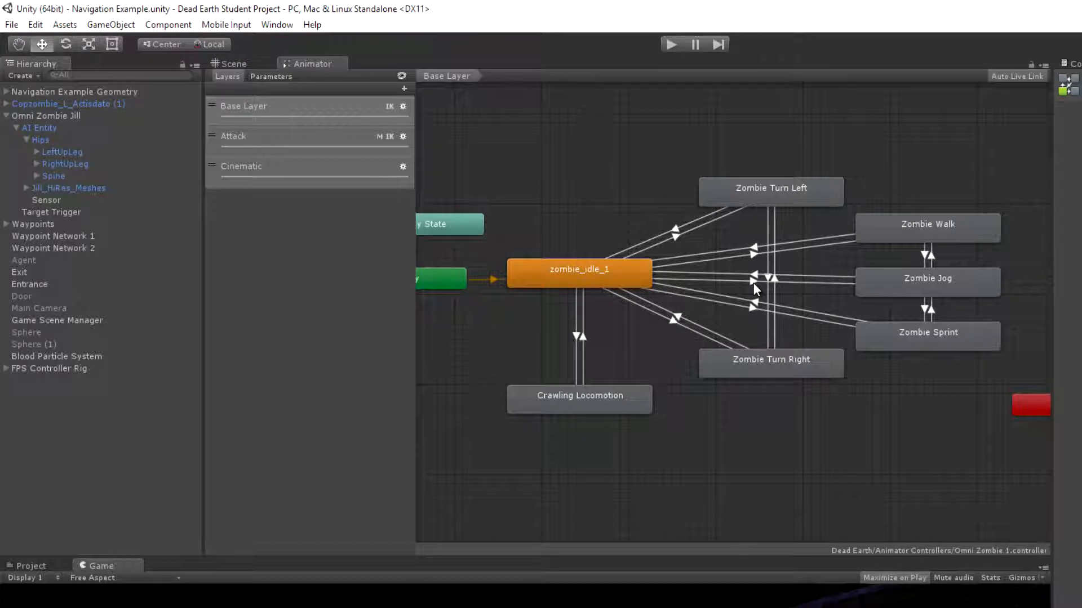
left_click(39, 128)
left_click(749, 308)
left_click(749, 308)
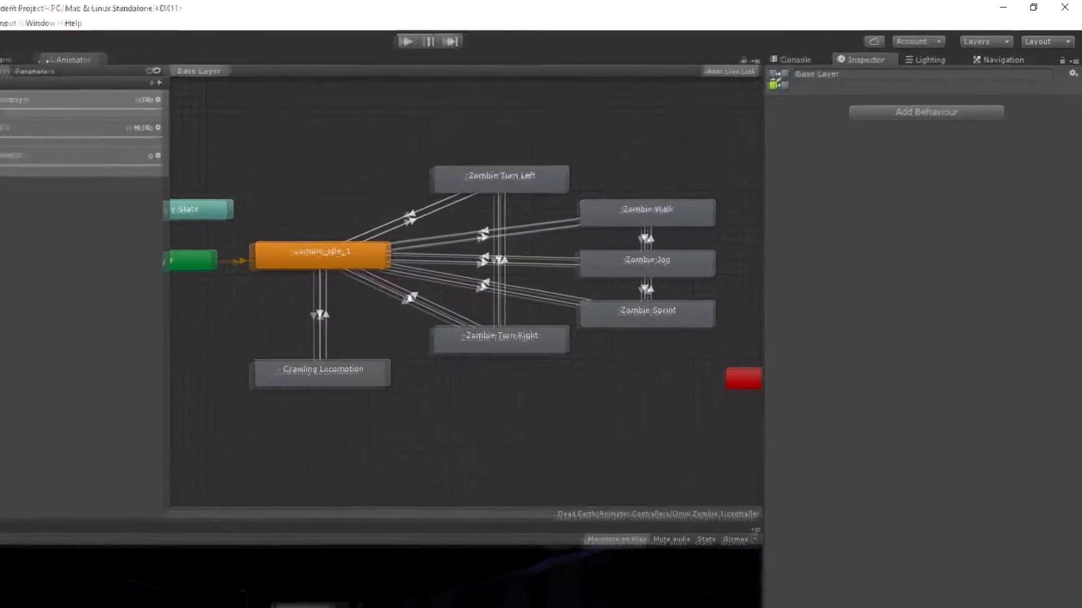
Review the Attack layer's state graph and the animator controller's parameter list
left_click(139, 116)
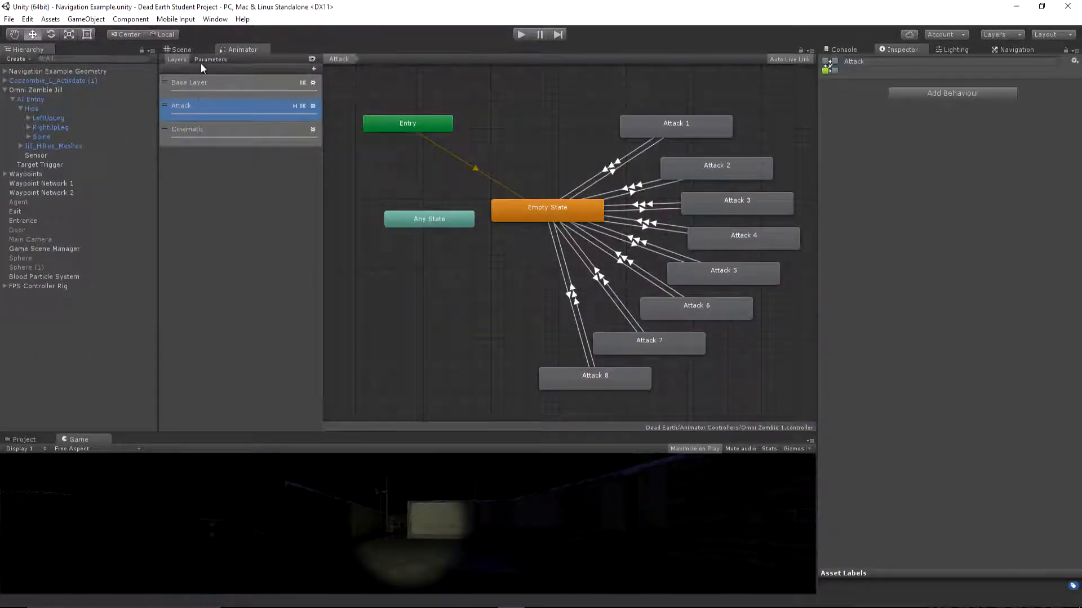
left_click(202, 60)
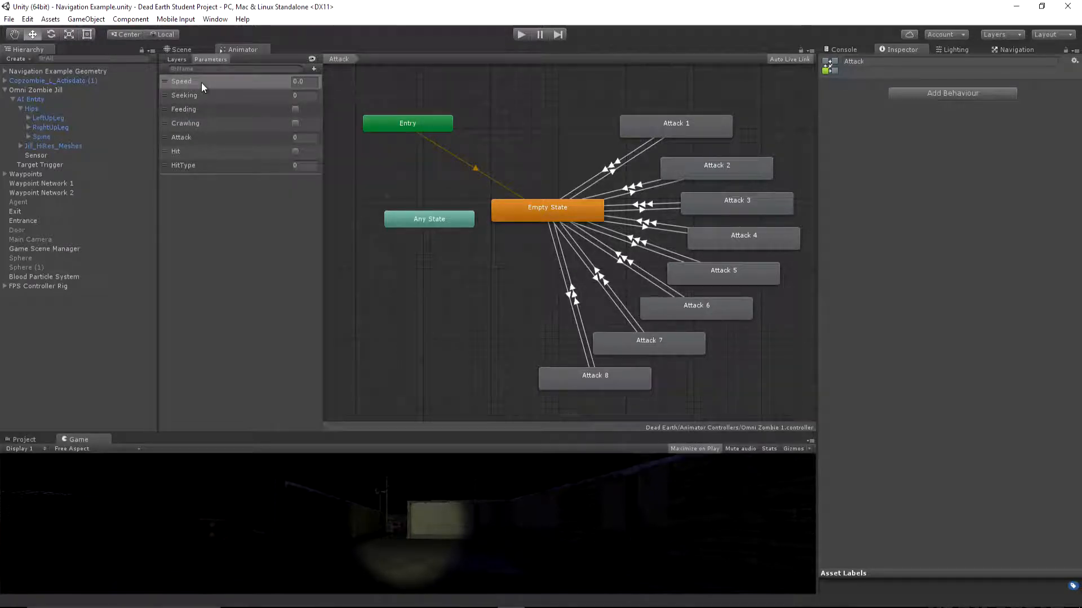
left_click(176, 60)
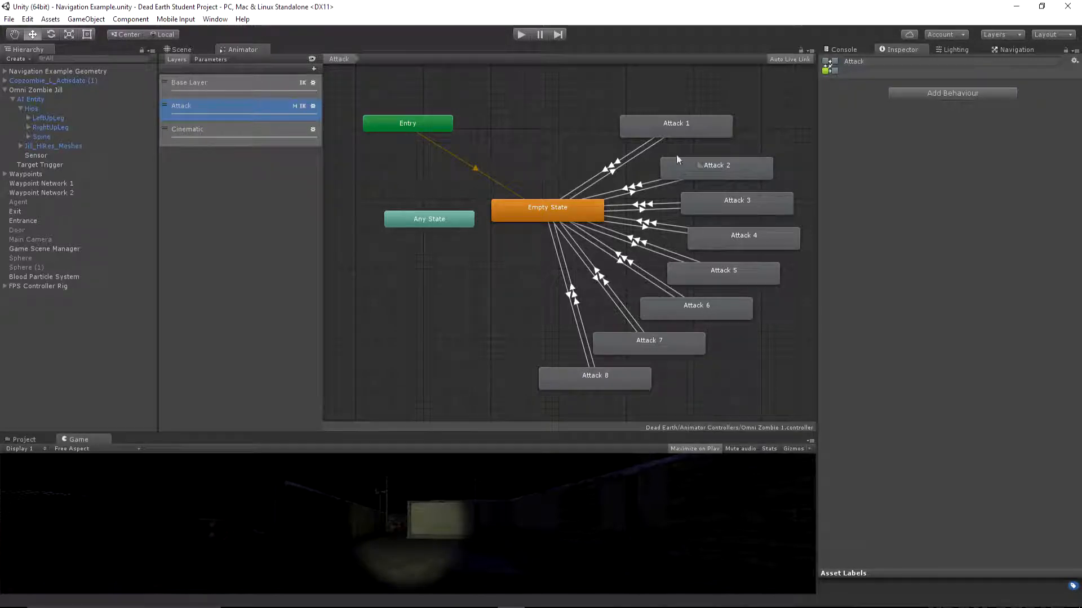
Return to the Base Layer and inspect the Zombie Walk, Zombie Jog, Zombie Sprint and zombie_idle_1 states
left_click(205, 82)
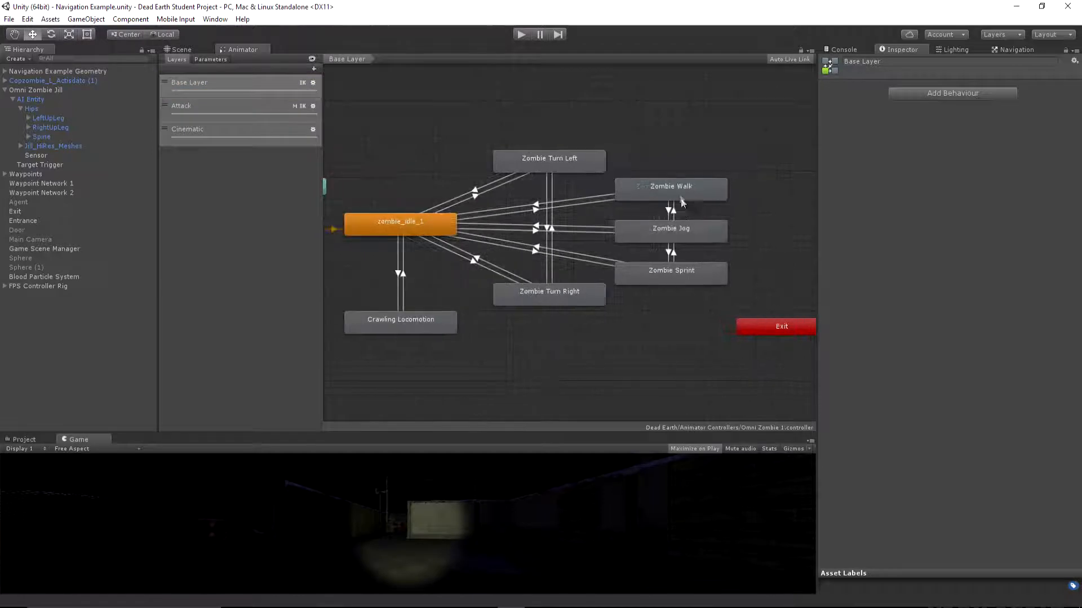
left_click(676, 192)
left_click(676, 231)
left_click(670, 272)
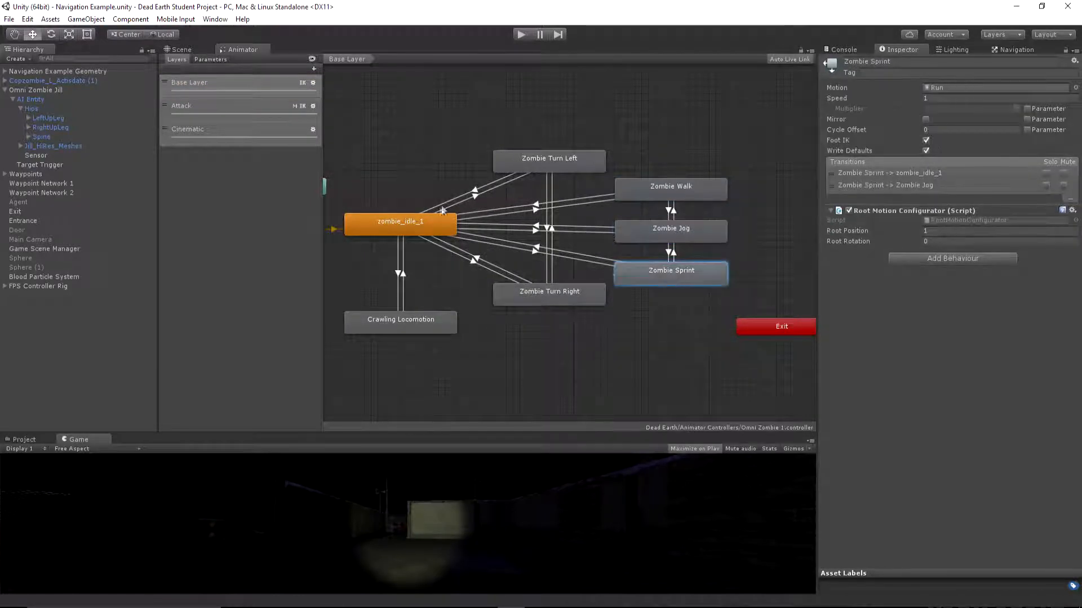
left_click(442, 220)
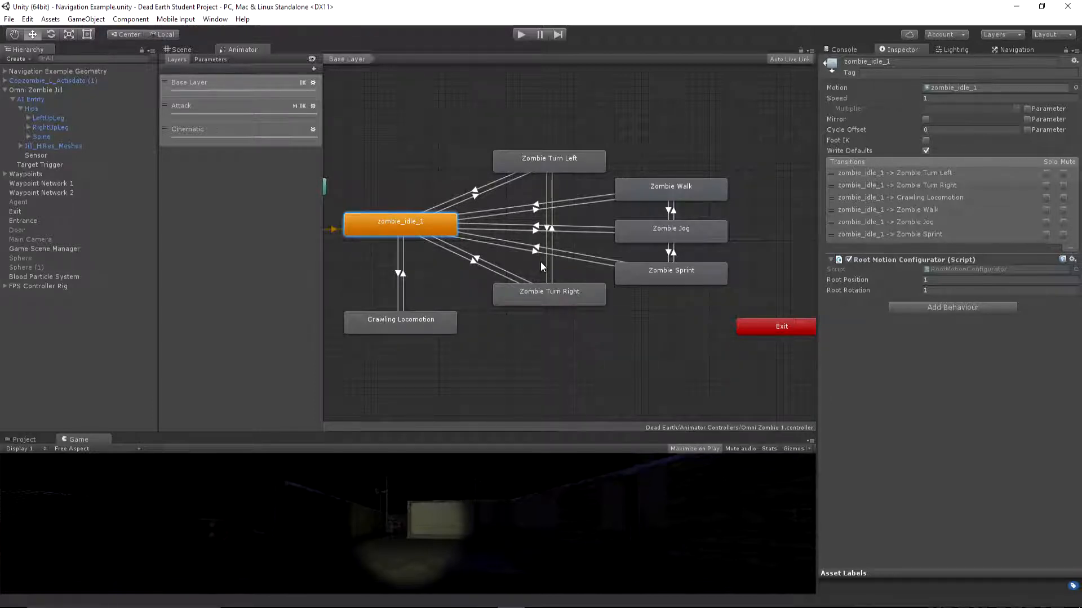
Set the Speed of AI Entity's AI Zombie State_Attack 1 script to 1 and resize the Game view
left_click_drag(471, 434, 545, 225)
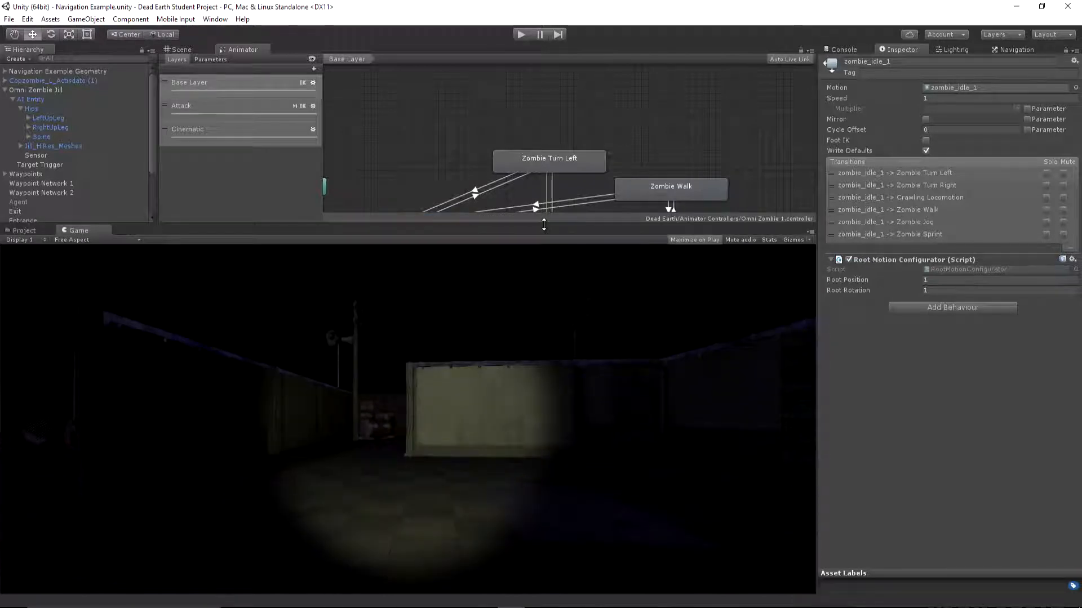
left_click(31, 100)
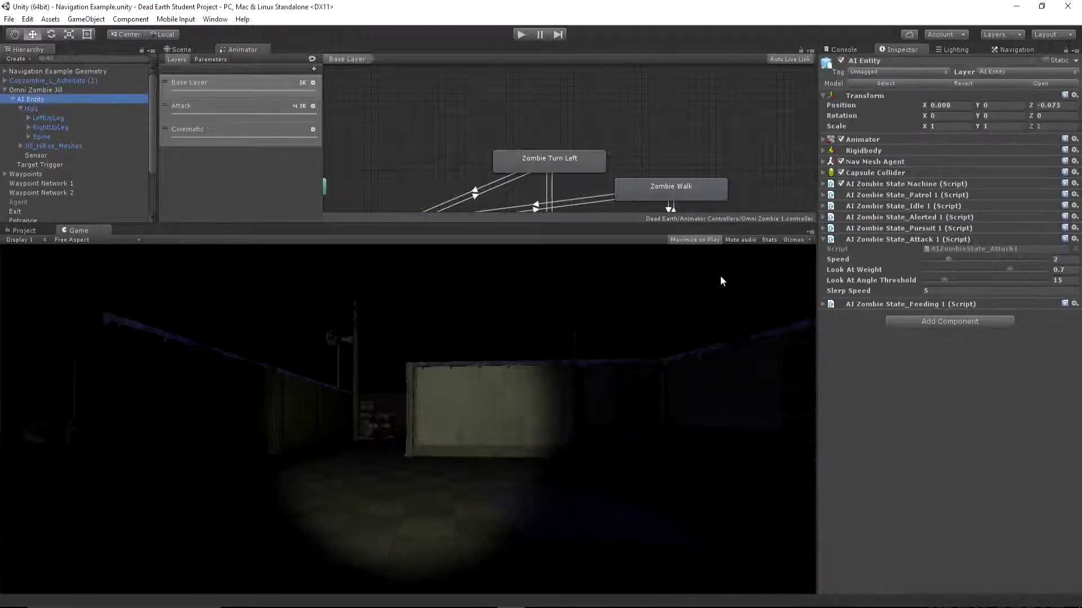
left_click(1059, 259)
type("1")
left_click_drag(555, 224, 558, 360)
middle_click_drag(585, 232, 620, 194)
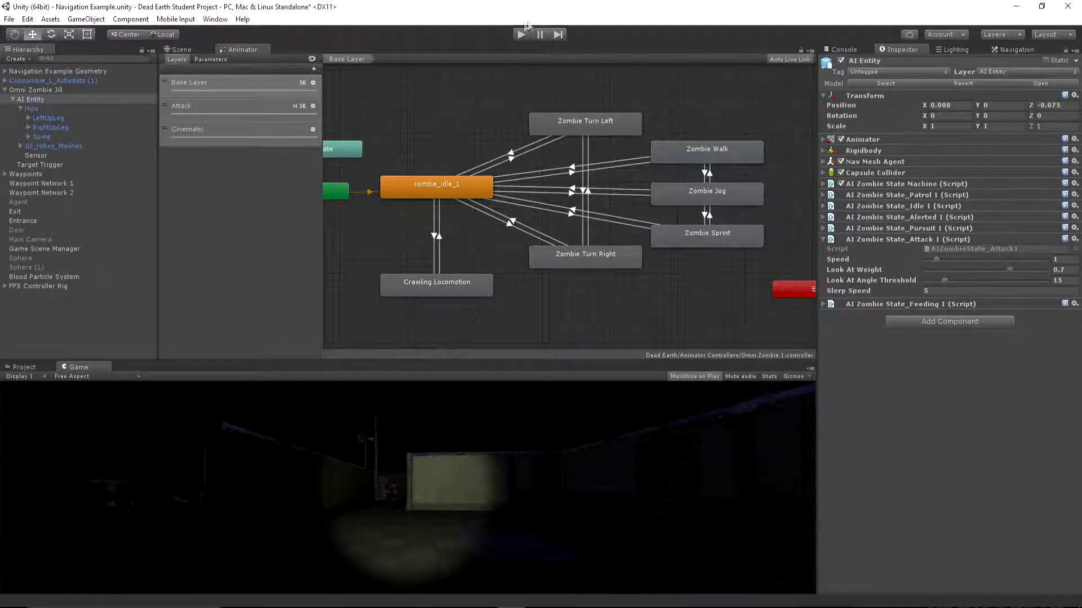
Play-test the scene by approaching the zombie and backing away during its attack, and stop the game
left_click(519, 35)
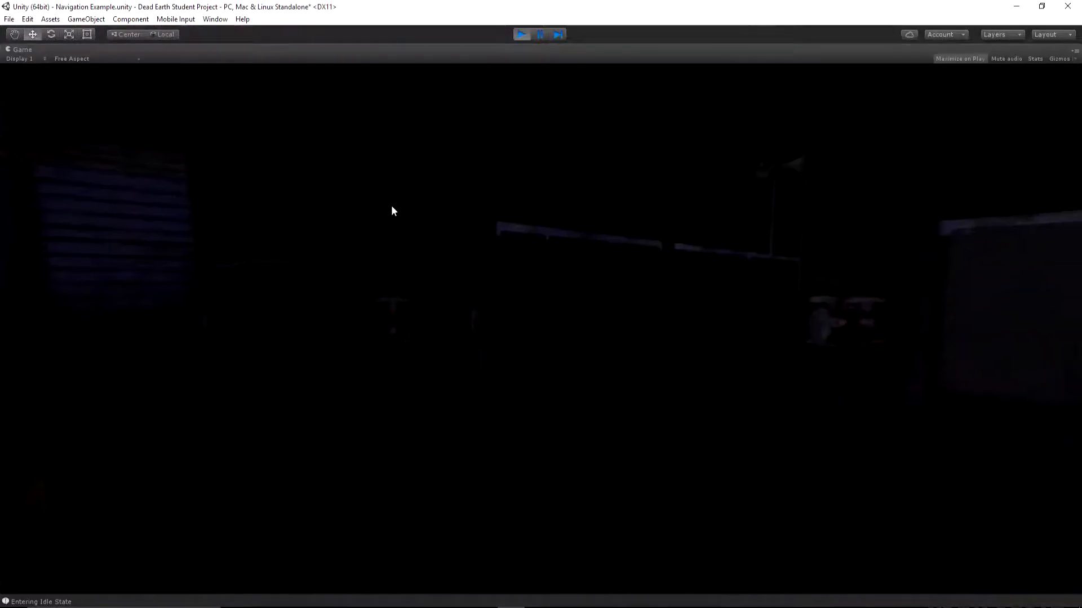
key("w")
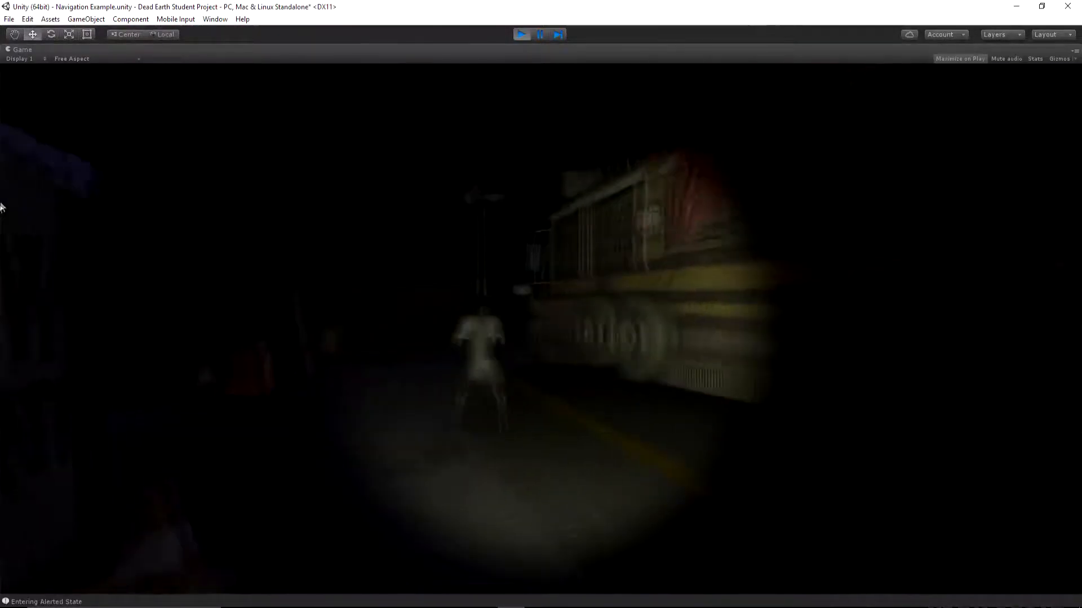
key("w")
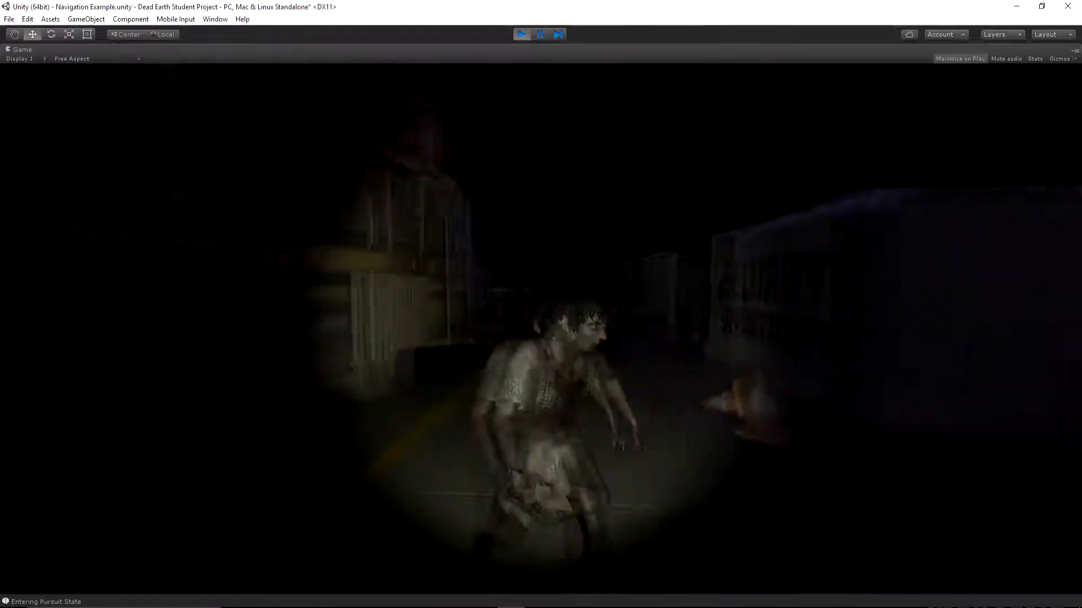
key("s")
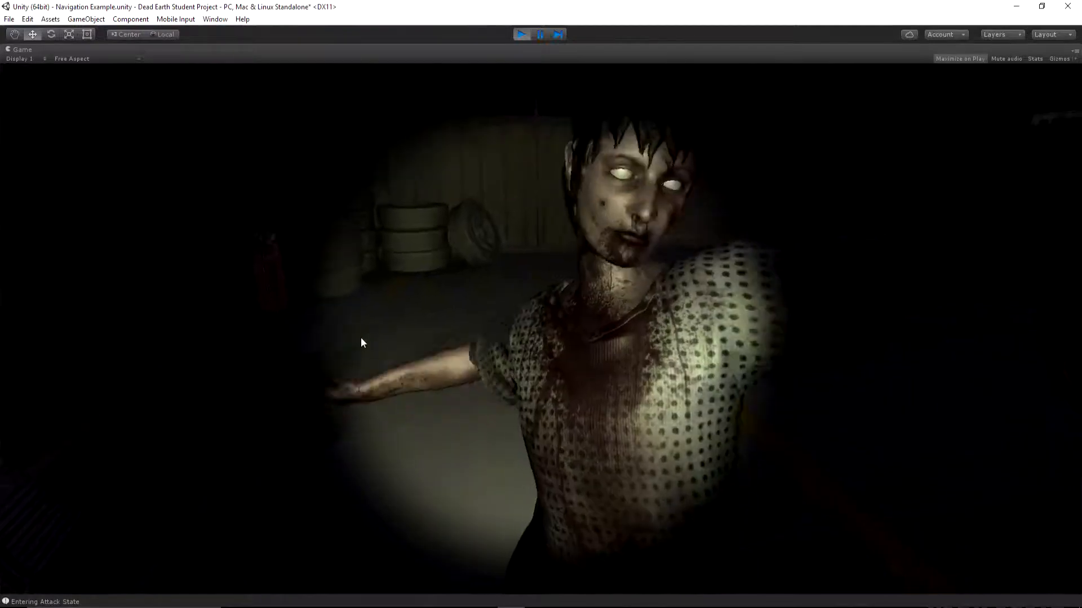
key("s")
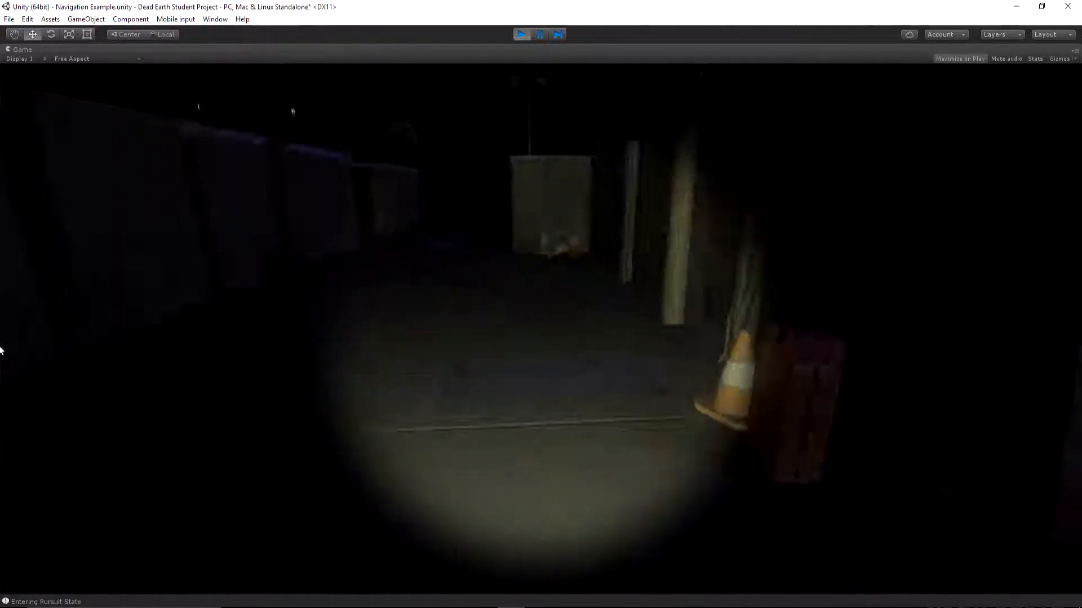
key("w")
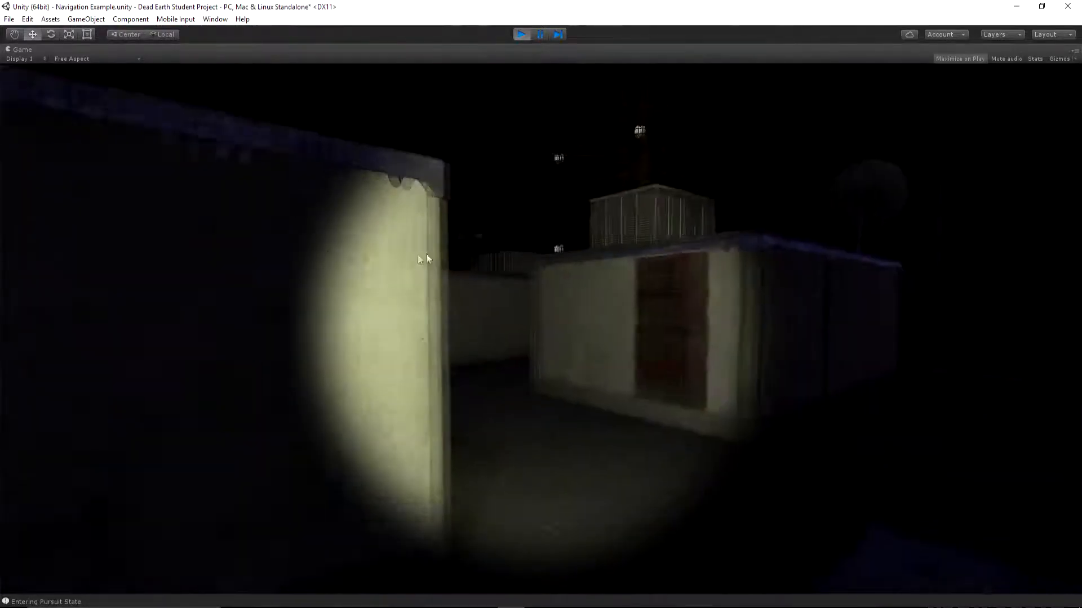
left_click(521, 34)
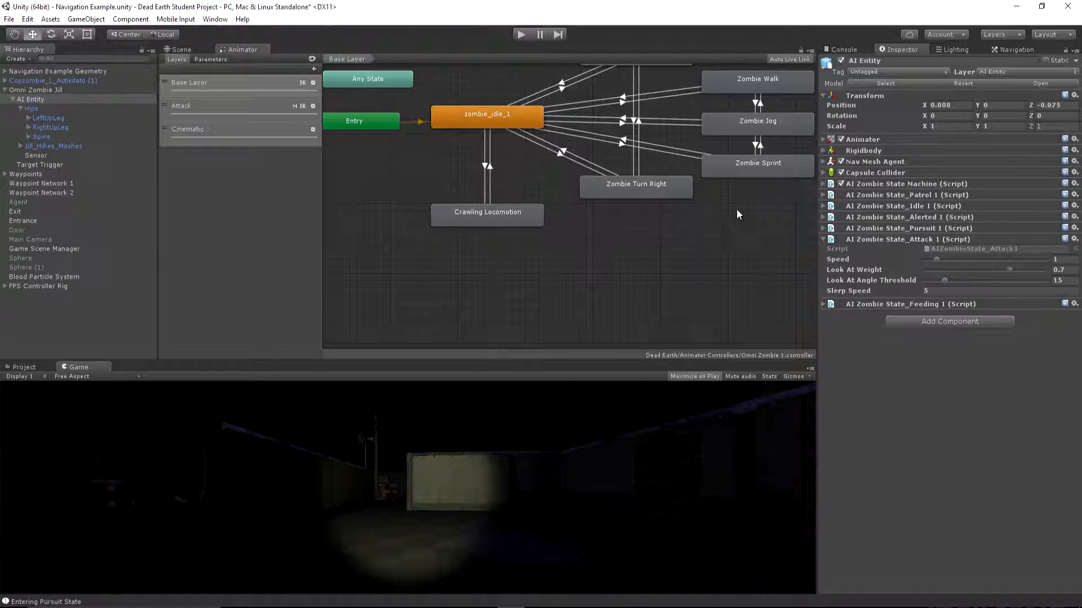
Set the Speed of the AI Zombie State_Attack 1 script on AI Entity to 0
middle_click_drag(774, 207, 668, 238)
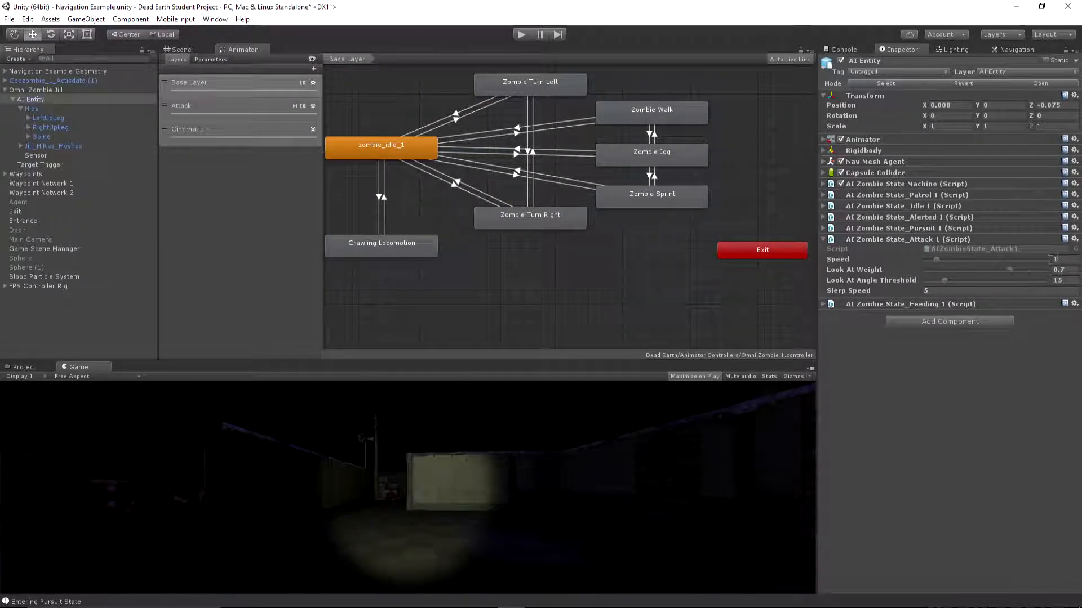
left_click(1067, 260)
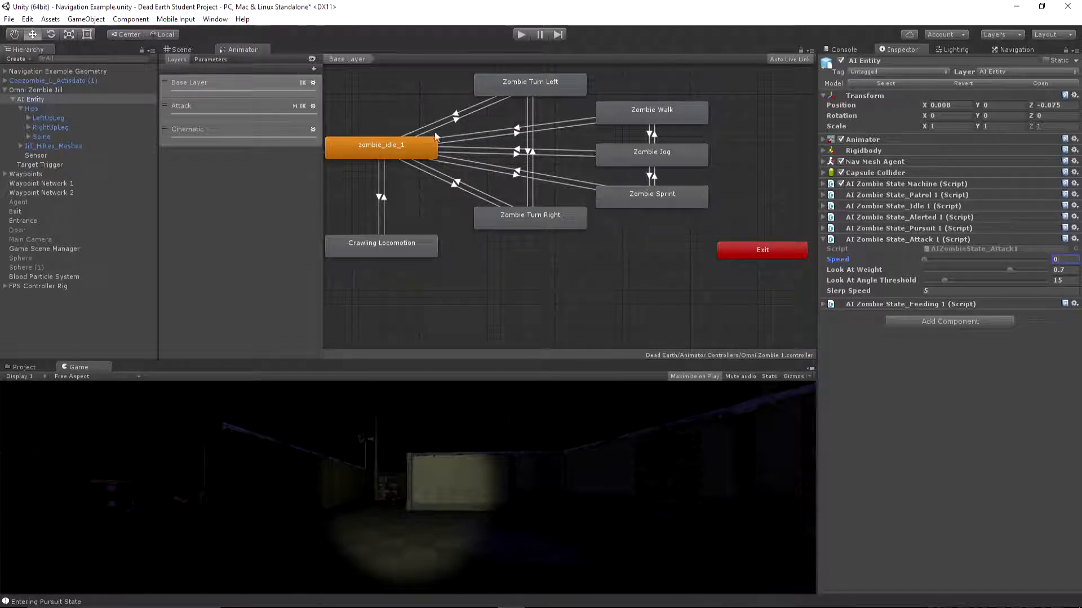
middle_click_drag(336, 103, 427, 107)
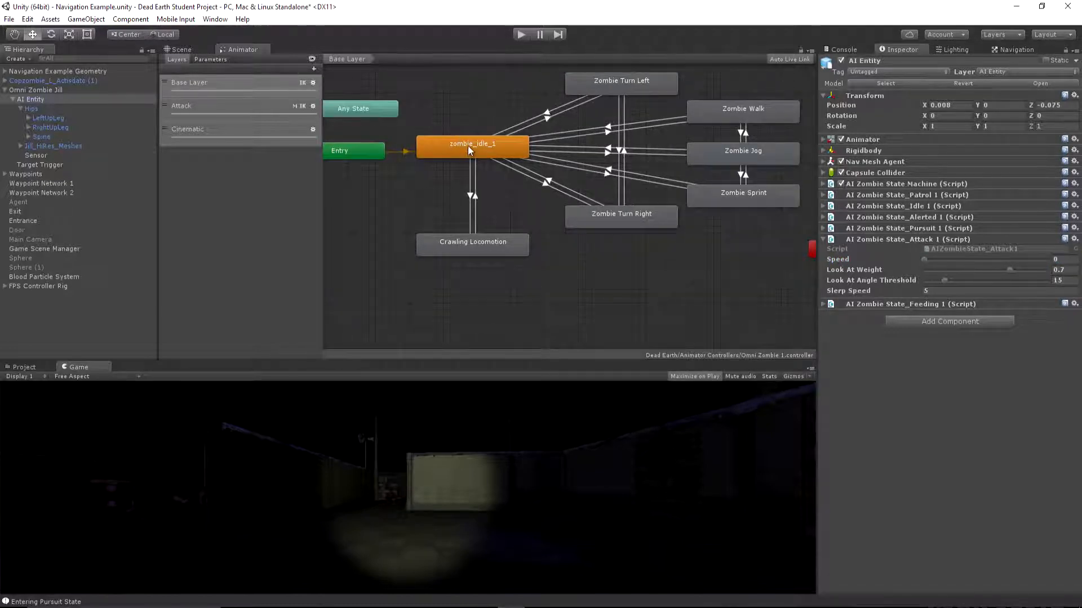
Run the scene again to observe the zombie's attack with zero attack speed, and stop the game
left_click(521, 34)
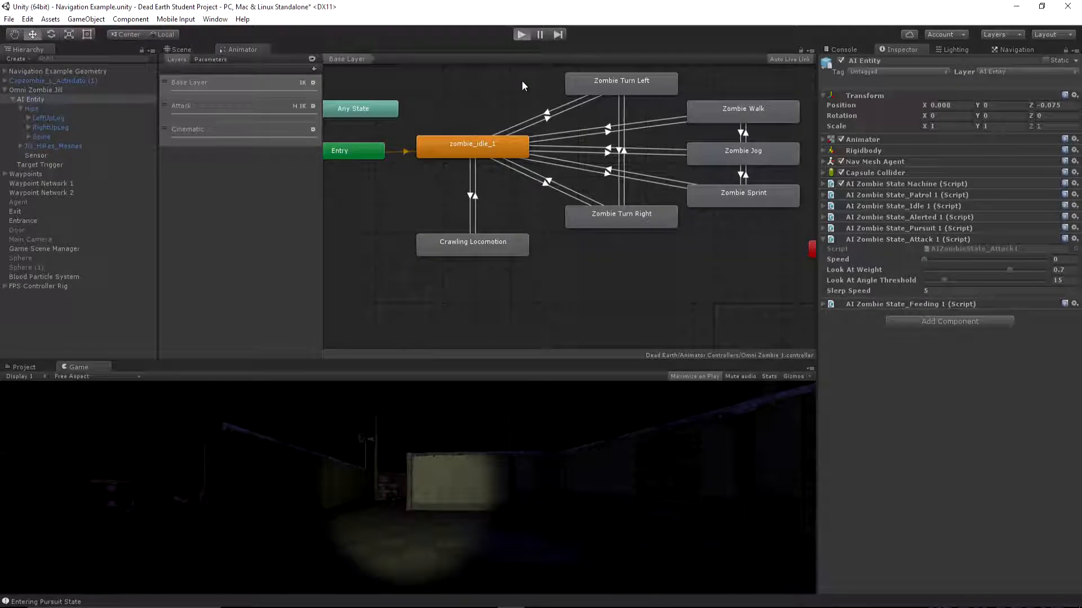
key("f")
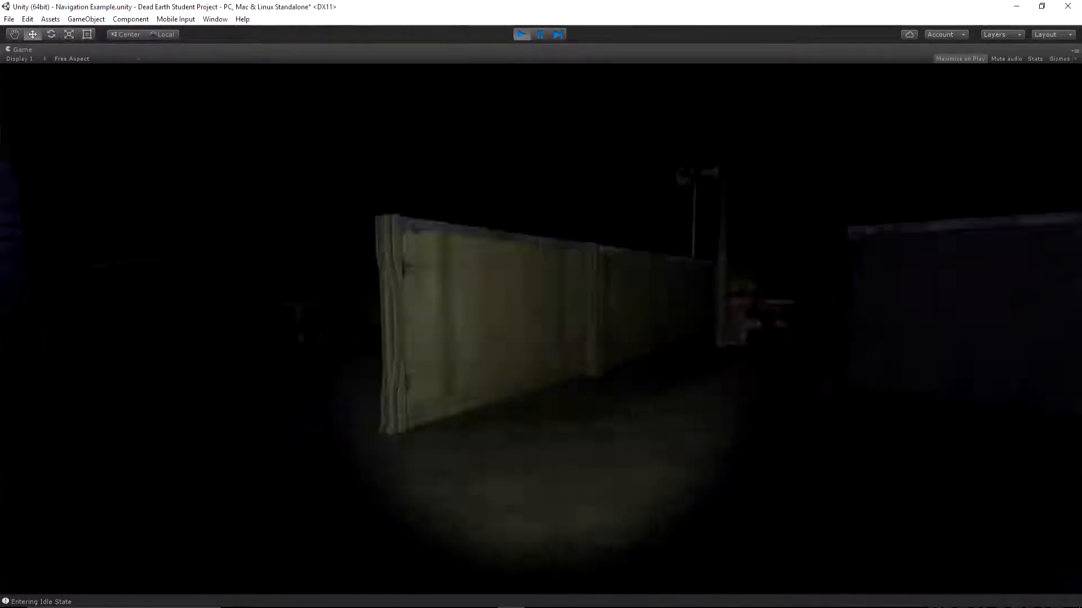
key("w")
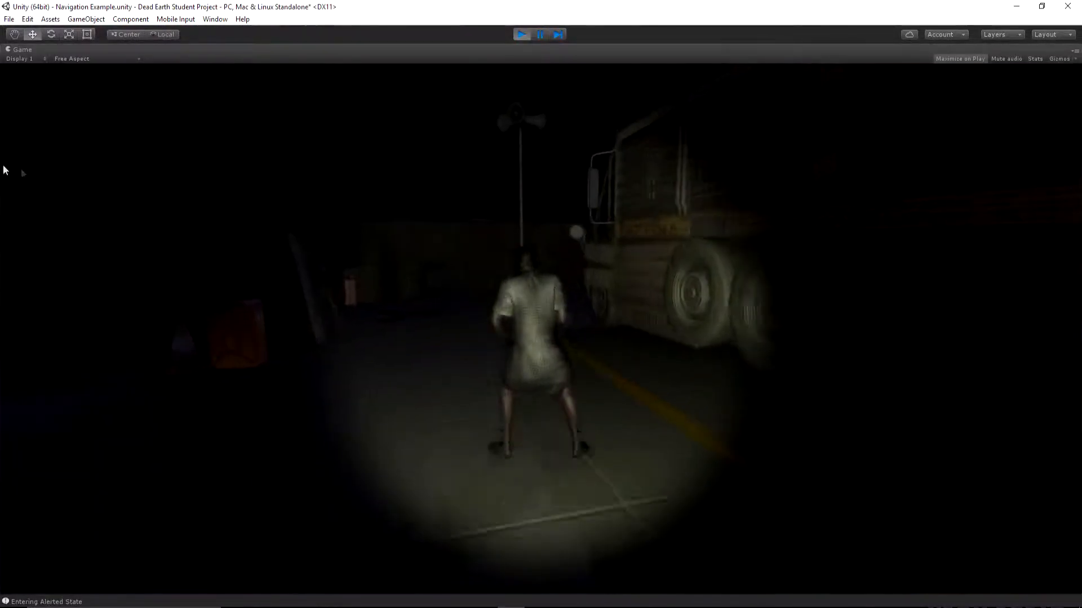
key("s")
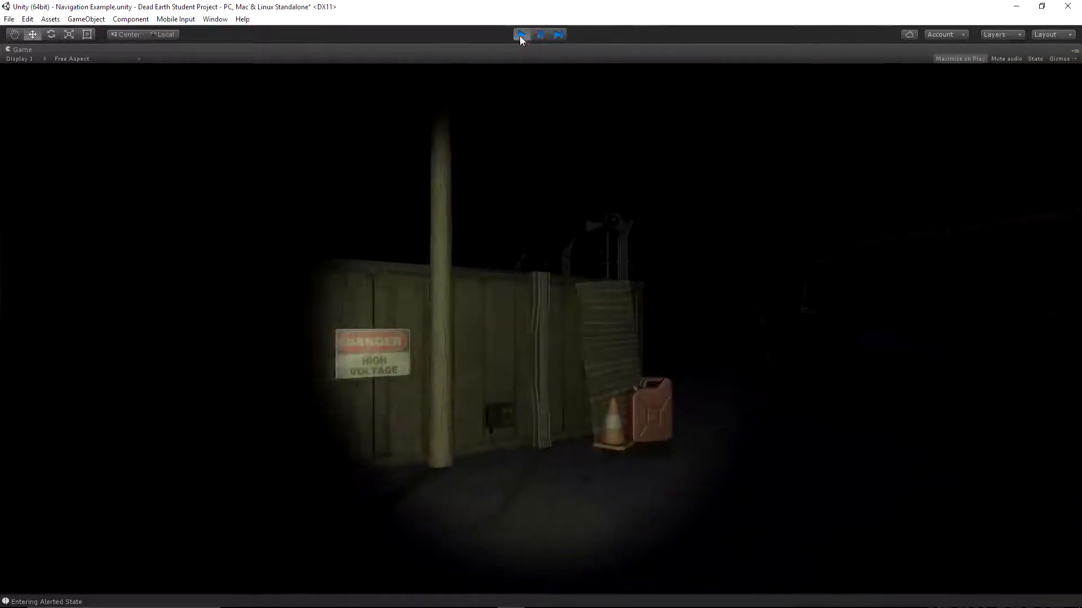
left_click(521, 34)
Compare the Root Motion Configurator settings of the zombie_idle_1, Zombie Walk, Zombie Jog and Zombie Sprint states
middle_click_drag(584, 155, 565, 192)
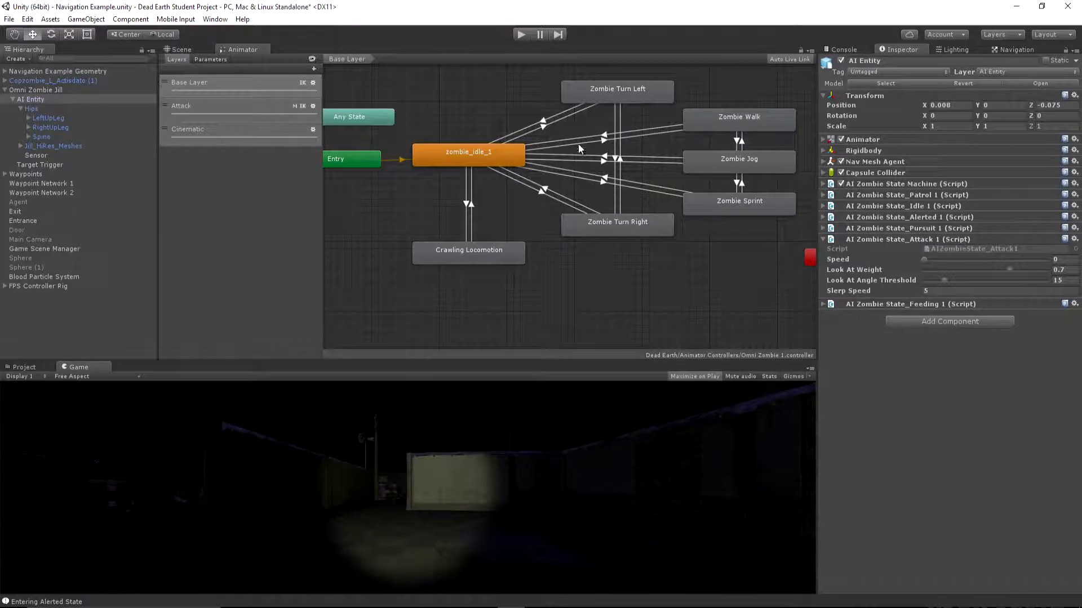
left_click(516, 163)
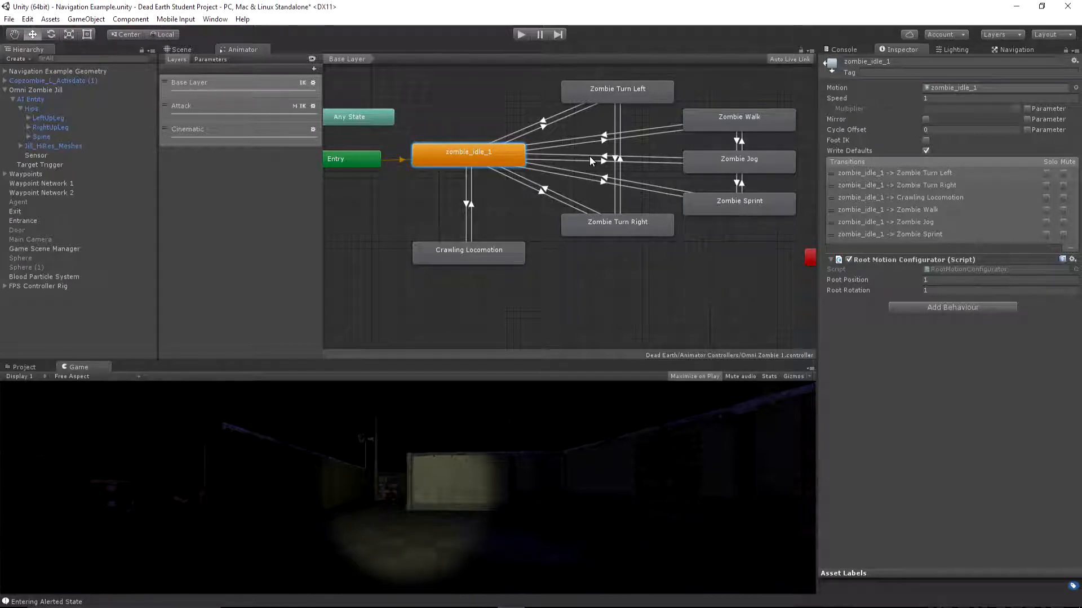
left_click(772, 124)
left_click(766, 164)
left_click(766, 197)
left_click(766, 160)
left_click(766, 124)
left_click(765, 160)
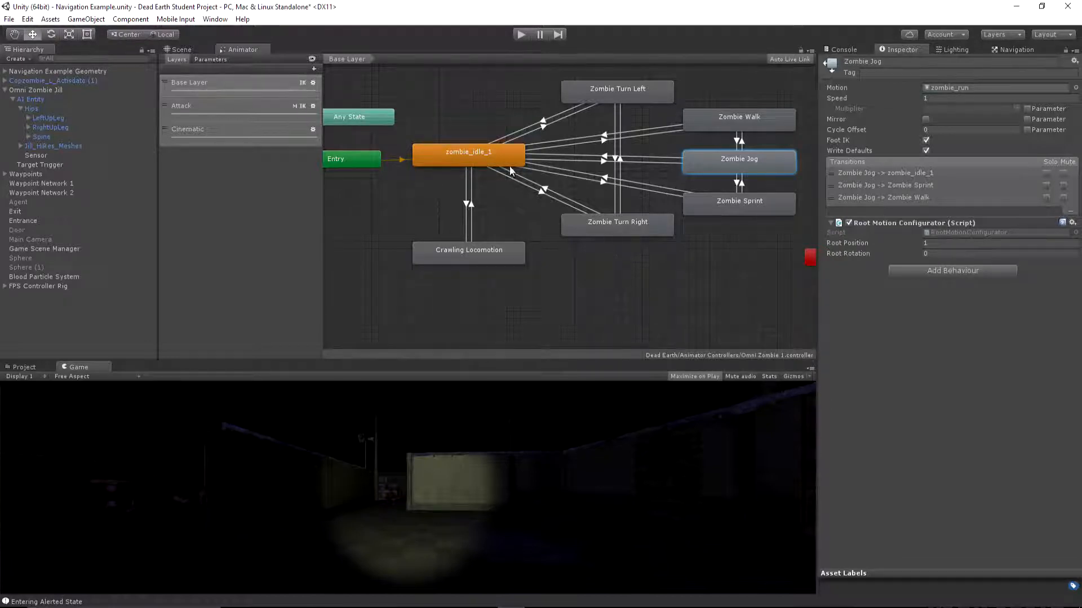
left_click(440, 151)
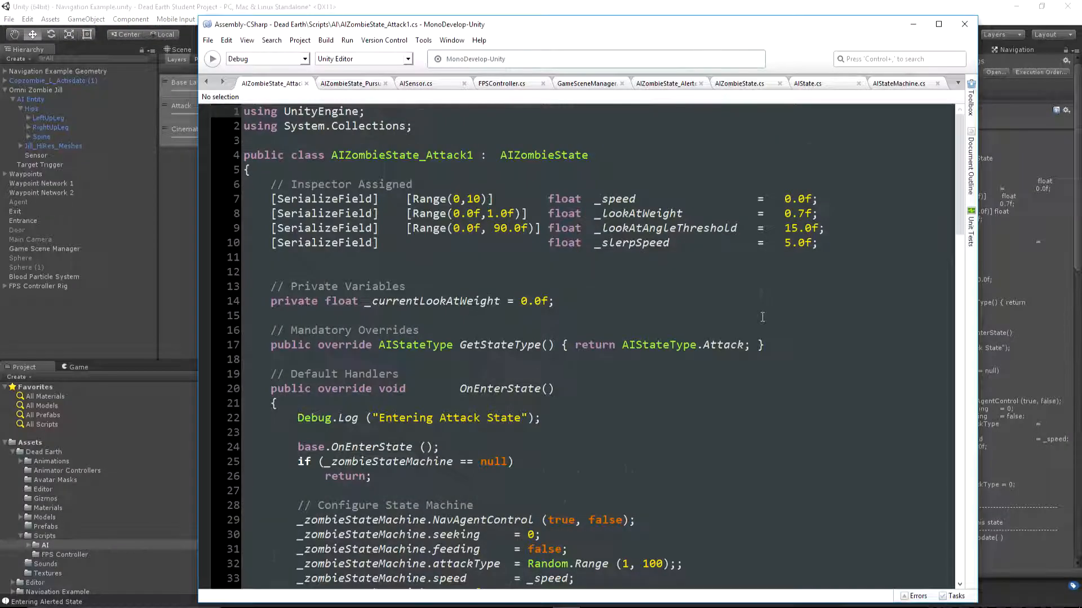
Examine the useRootRotation block in AIZombieState_Attack1.cs's OnUpdate method in MonoDevelop and return to Unity
scroll(762, 317, "down", 6)
scroll(762, 317, "down", 9)
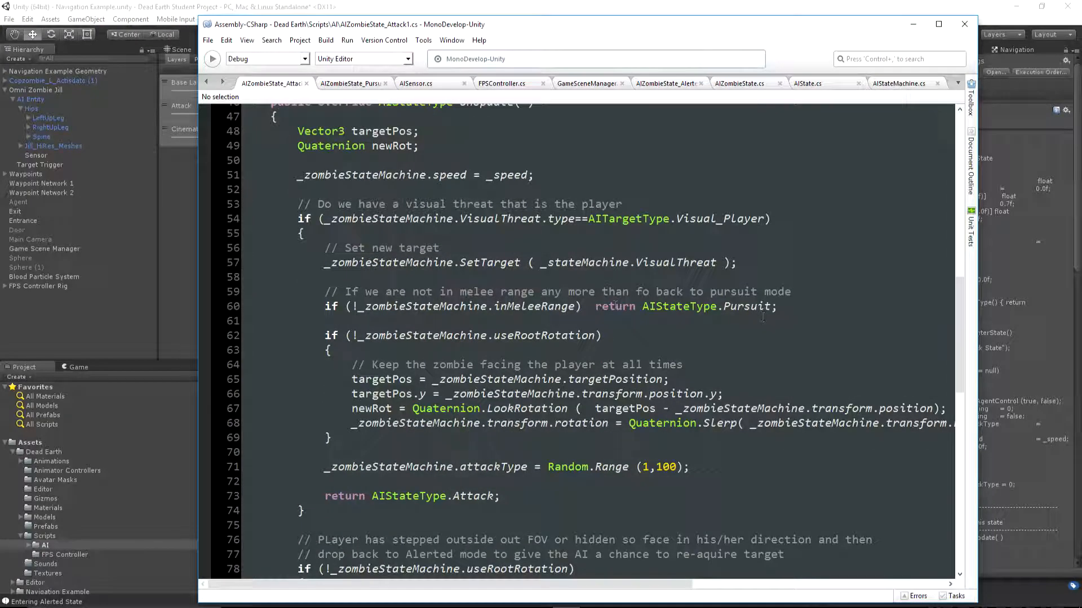
left_click_drag(324, 335, 352, 452)
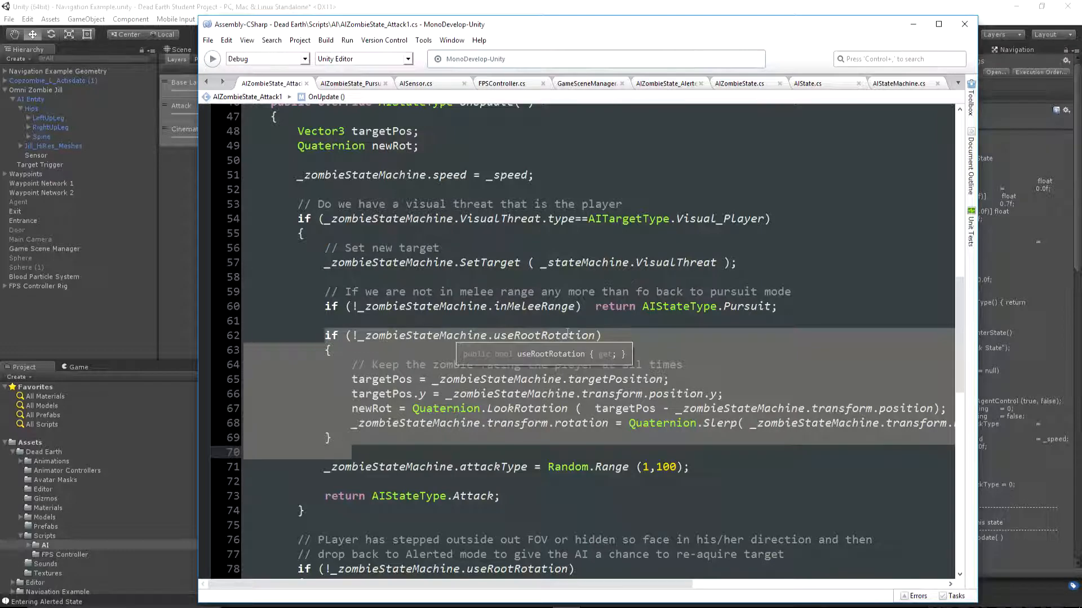
left_click(636, 304)
key("alt+Tab")
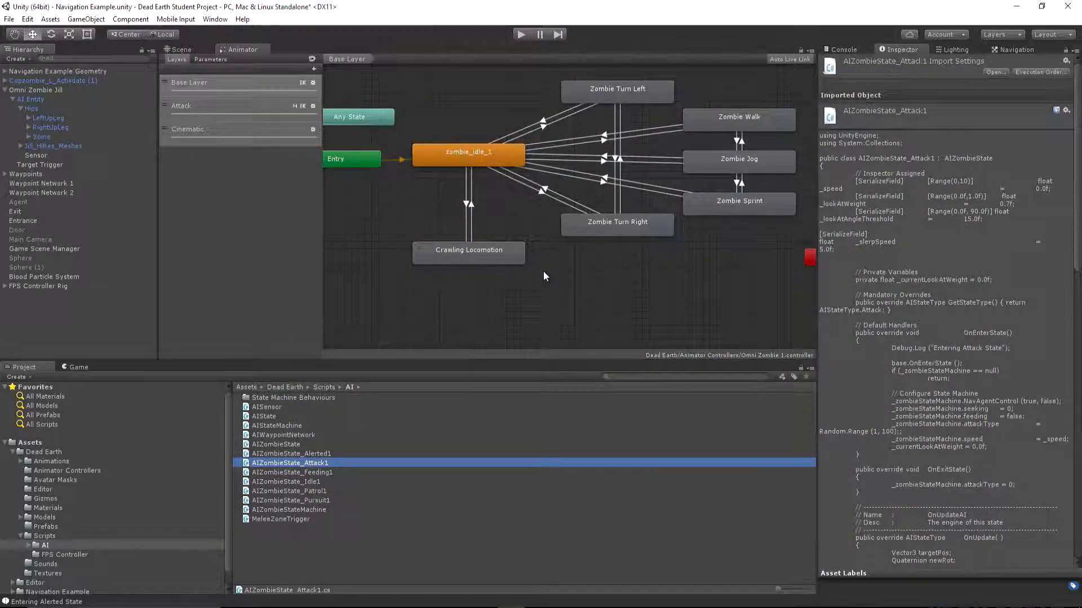
Inspect the zombie_idle_1 state and the individual attack states of the Attack layer for a Root Motion Configurator
left_click(485, 161)
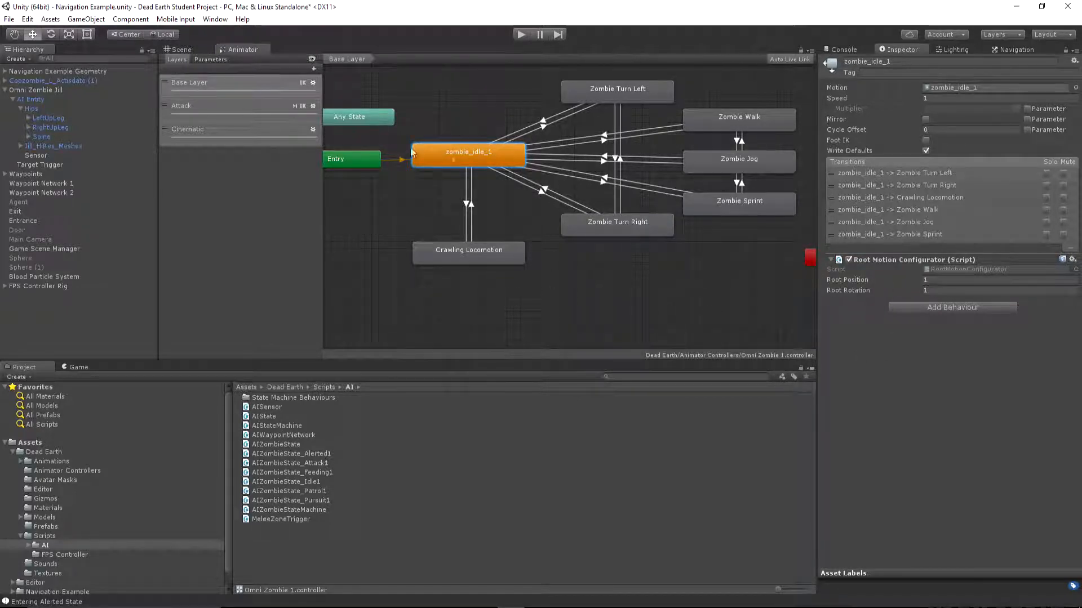
left_click(221, 109)
middle_click_drag(566, 185, 499, 173)
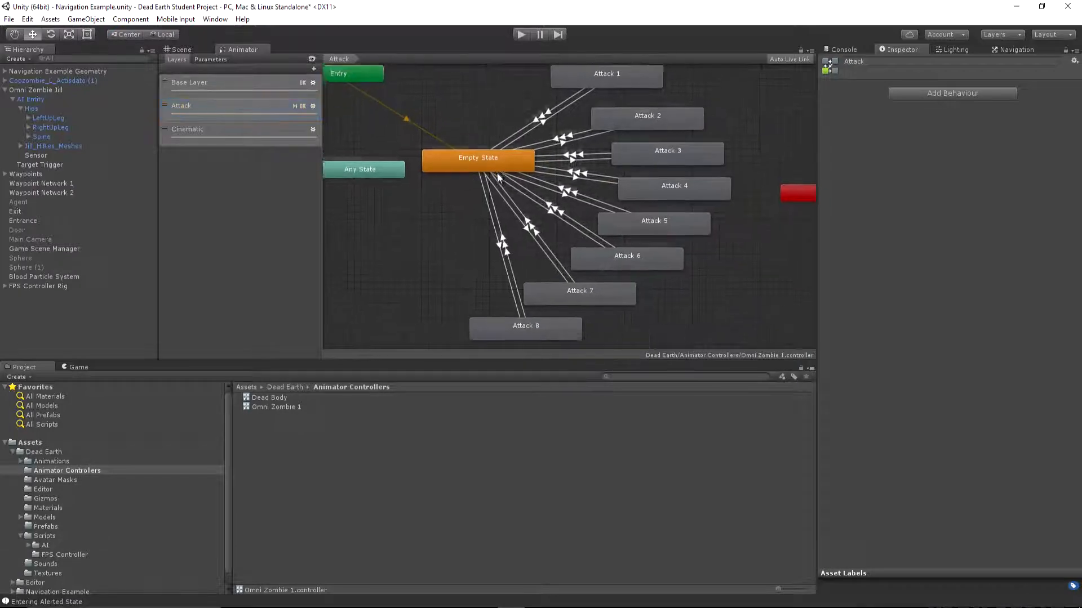
left_click(605, 82)
left_click(632, 122)
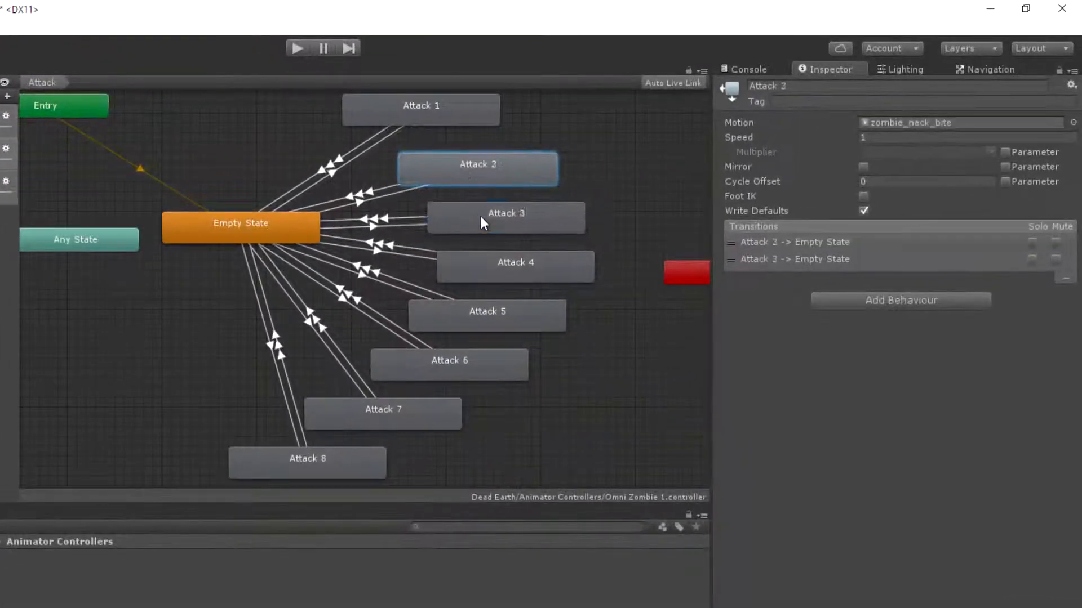
left_click(482, 272)
left_click(479, 308)
left_click(462, 357)
left_click(407, 417)
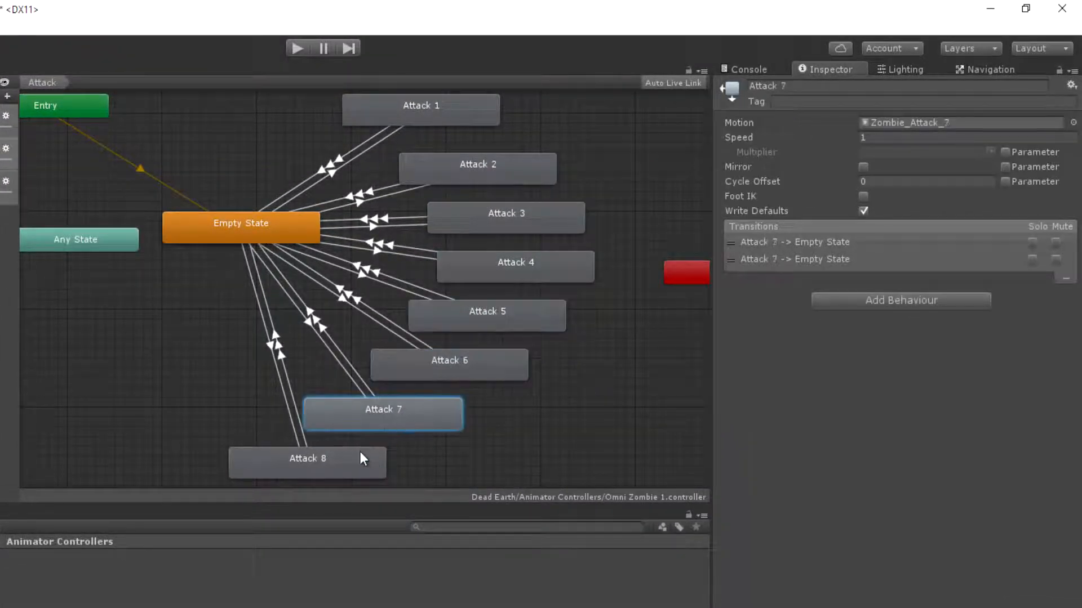
left_click(359, 451)
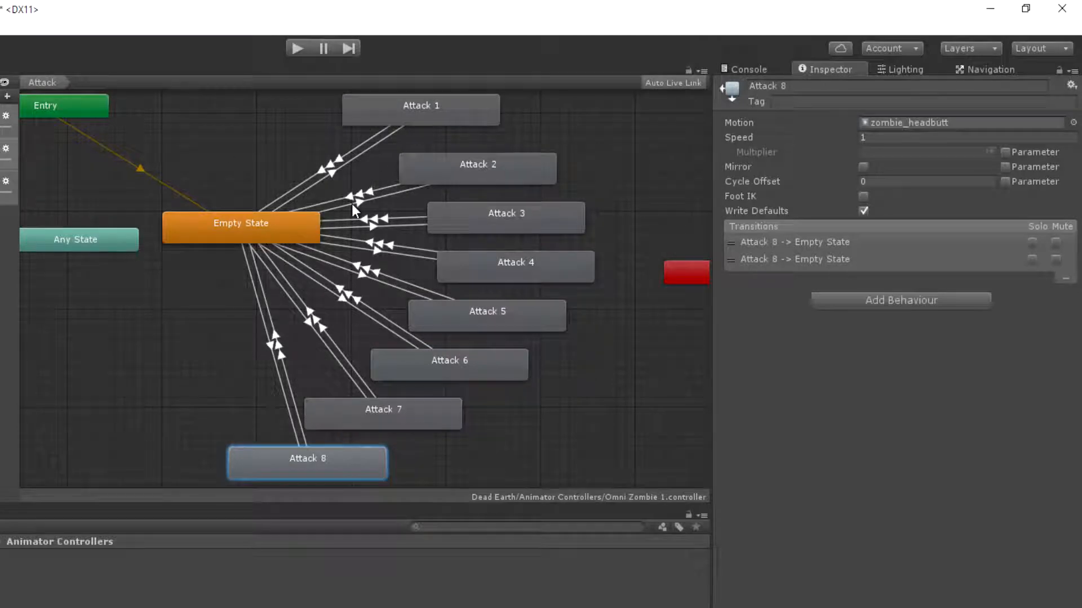
Add the RootMotionConfigurator behaviour to the Attack 1 state and set its Root Rotation to -10
left_click(488, 115)
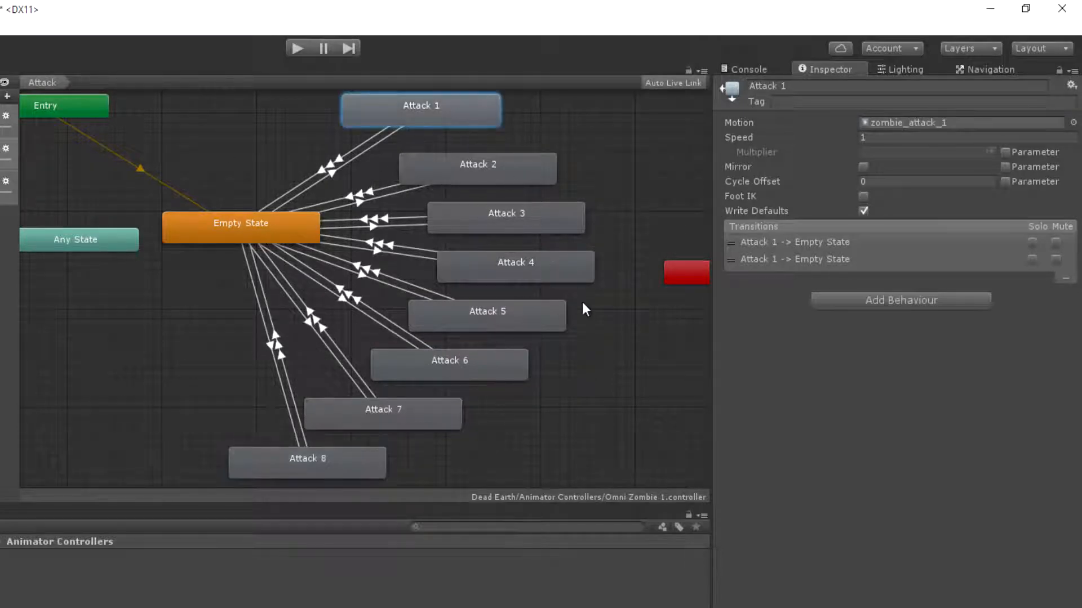
left_click(862, 301)
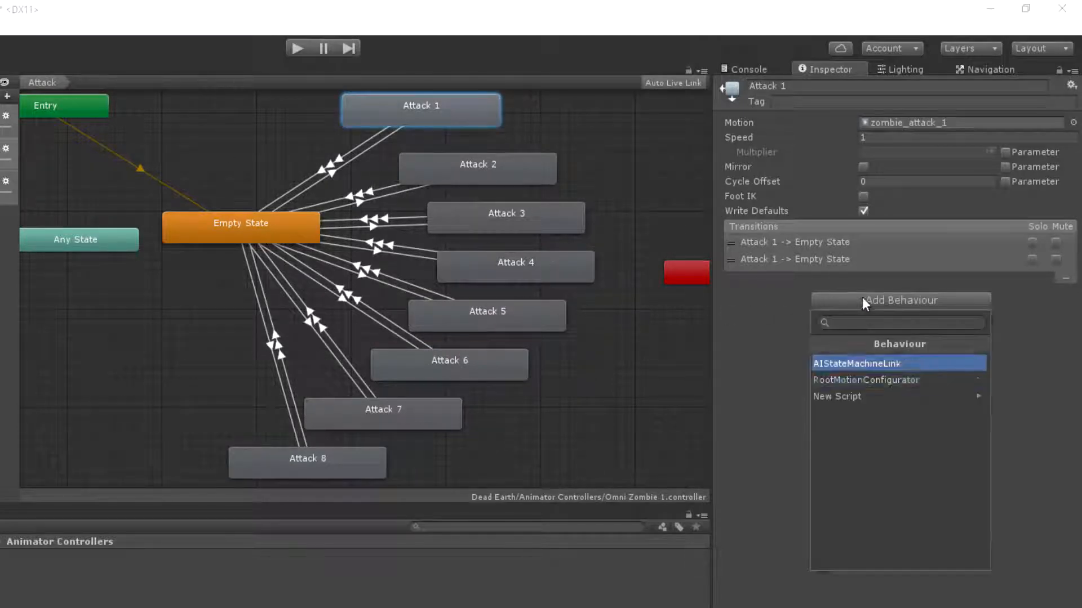
left_click(892, 383)
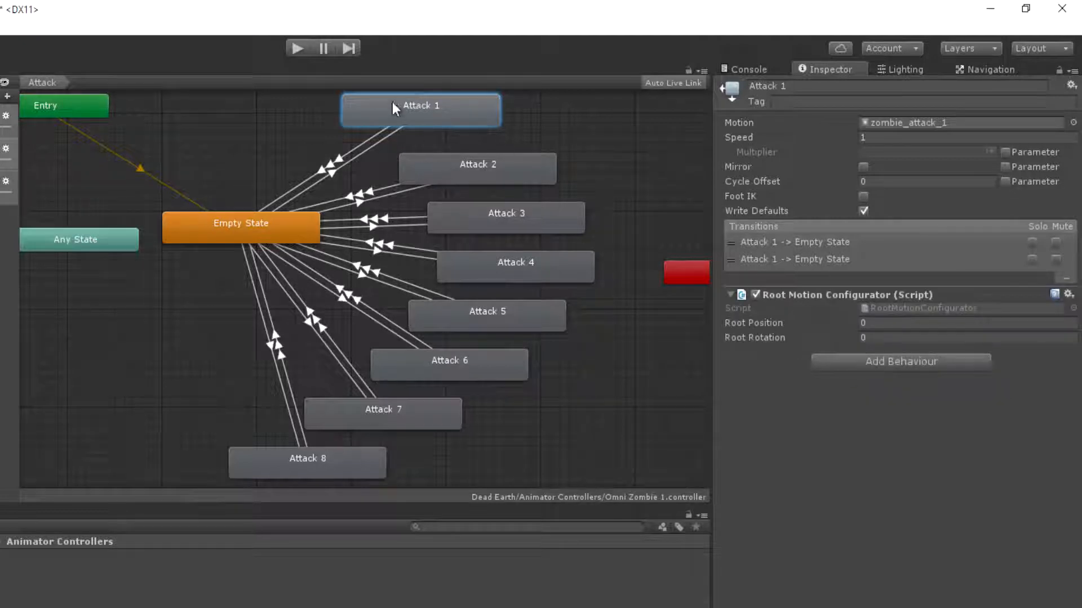
left_click(1008, 337)
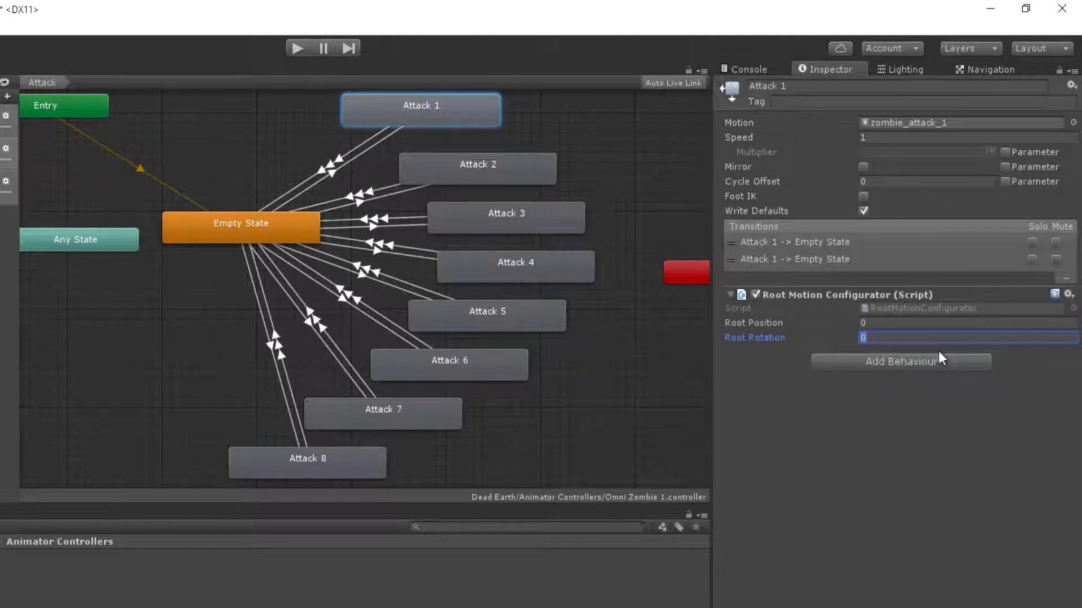
type("-10")
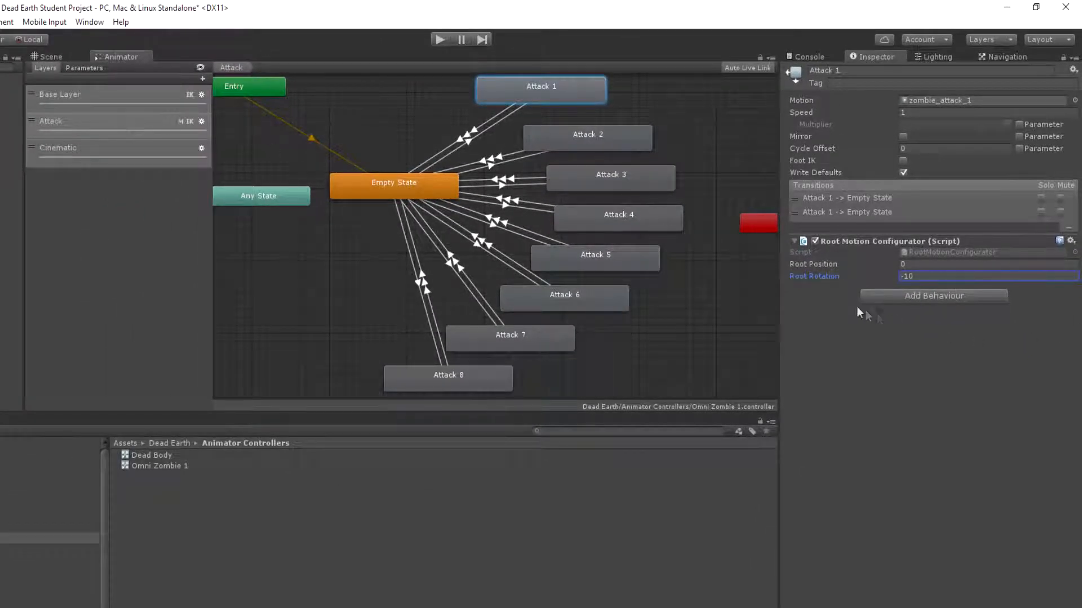
Compare the Root Position and Root Rotation of zombie_idle_1 on the Base Layer with those of Attack 1
left_click(123, 107)
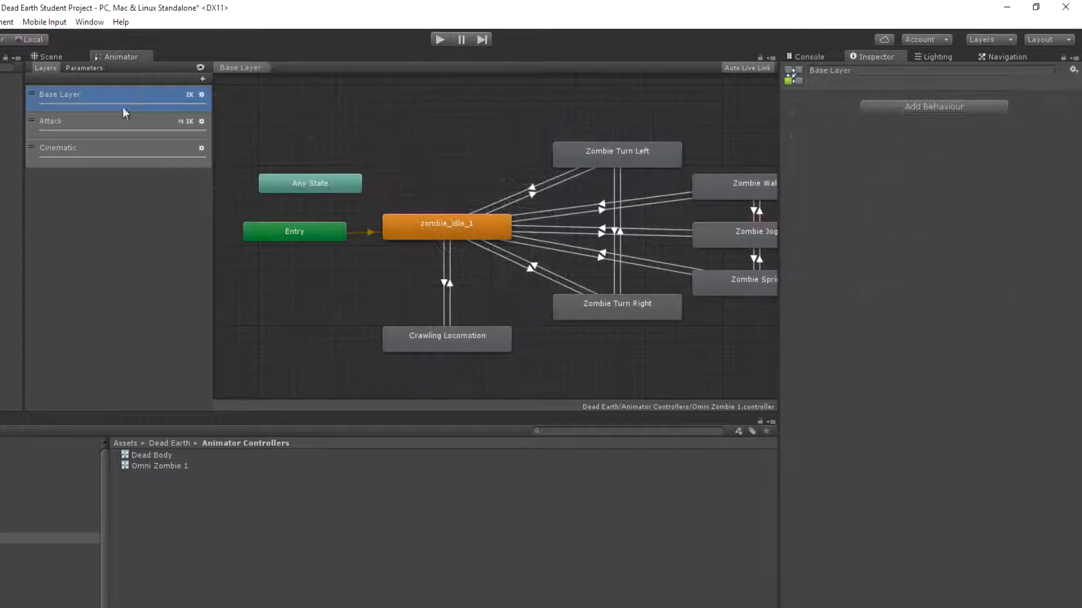
left_click(442, 220)
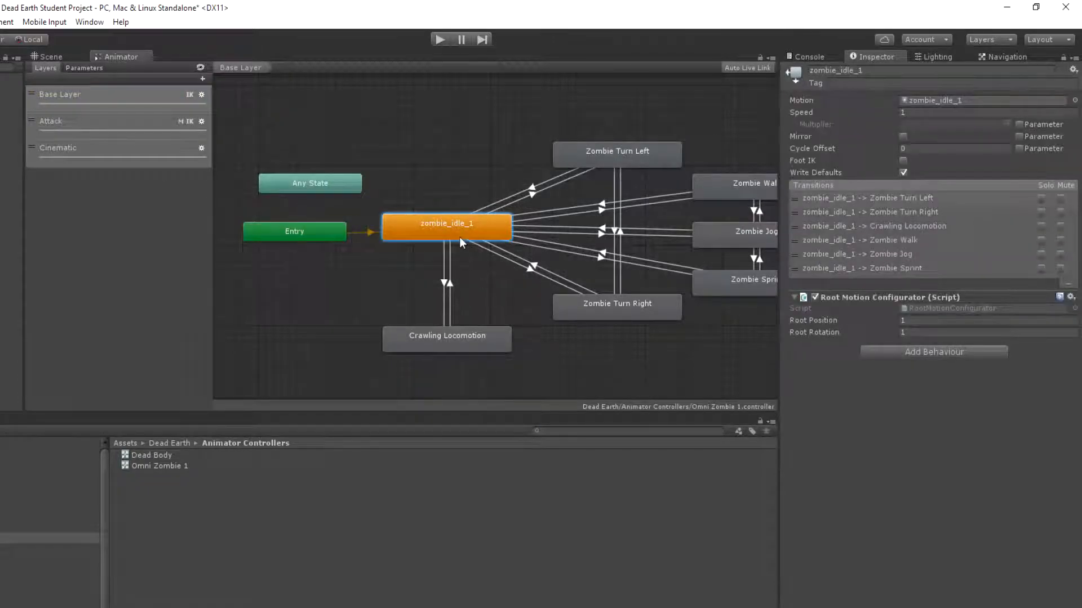
left_click(908, 330)
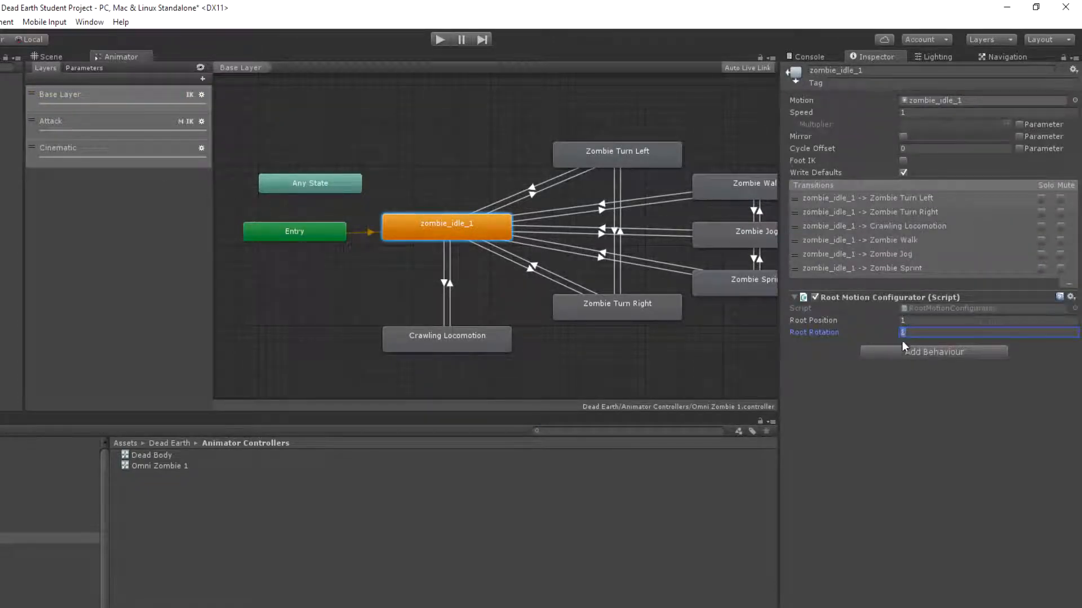
left_click(91, 118)
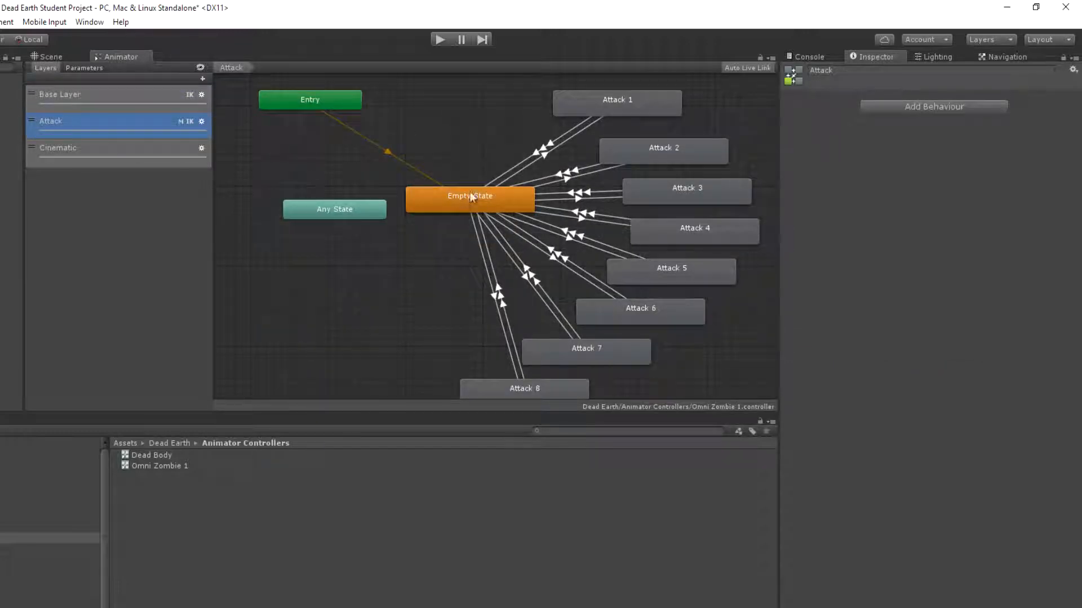
left_click(617, 102)
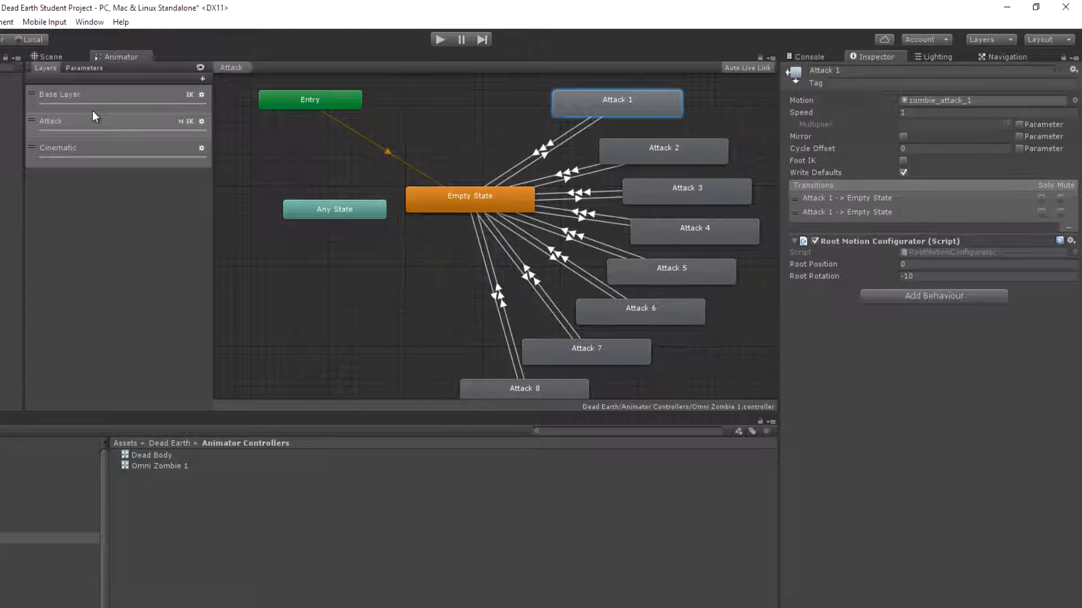
left_click(918, 276)
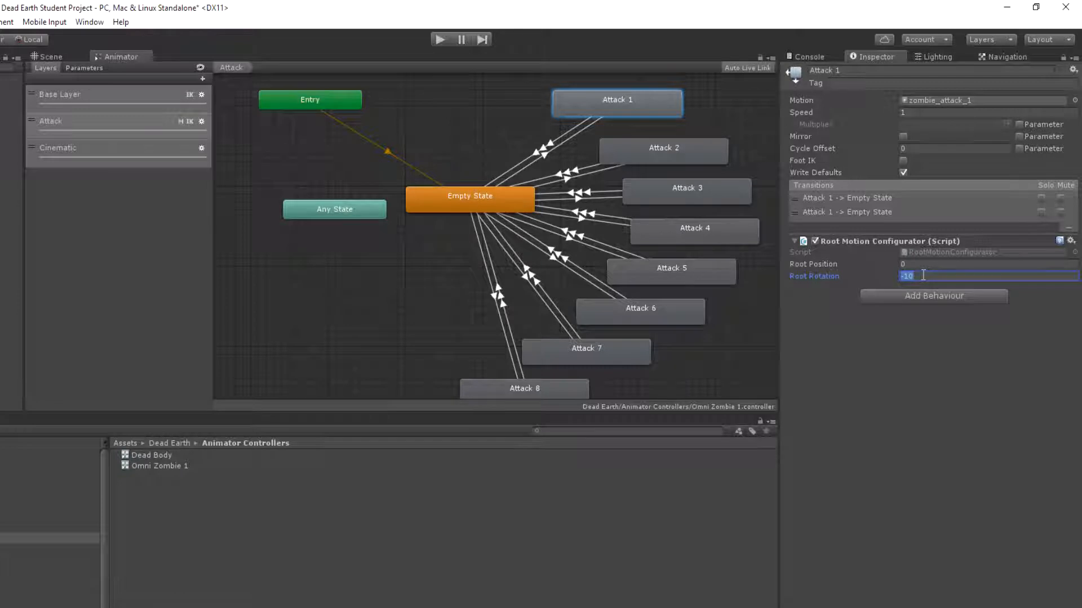
left_click(909, 266)
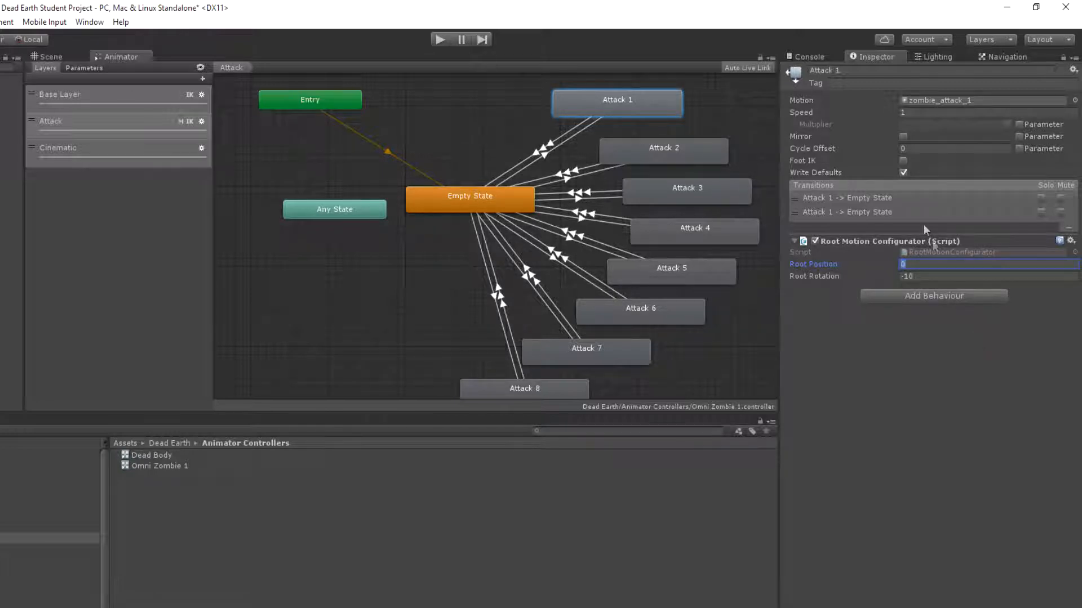
Add the RootMotionConfigurator behaviour with a Root Rotation of -10 to the states Attack 2 through Attack 7
left_click(650, 144)
left_click(964, 251)
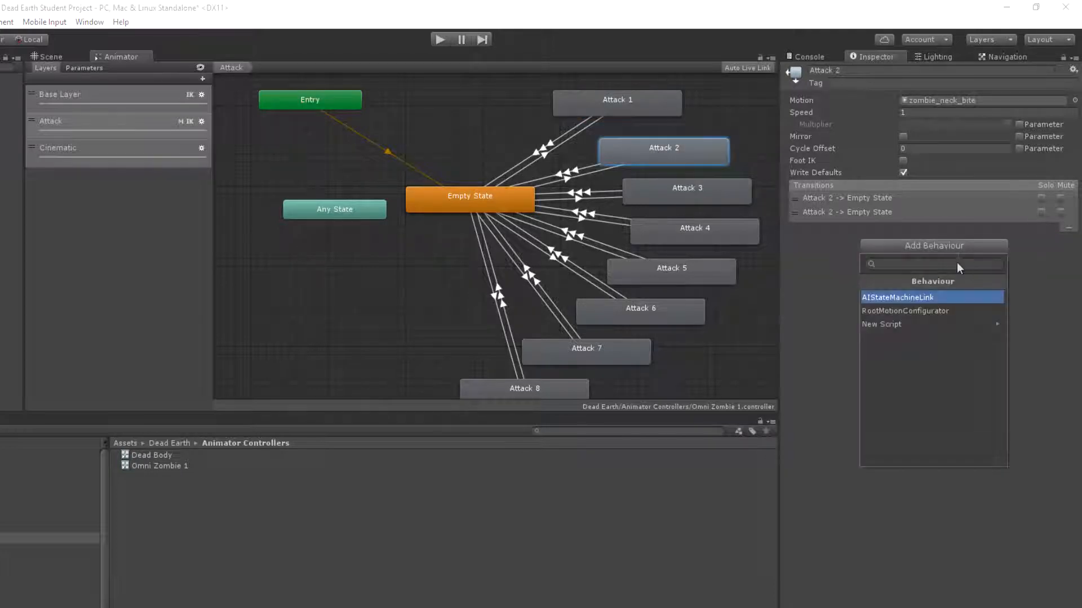
left_click(914, 310)
left_click(929, 277)
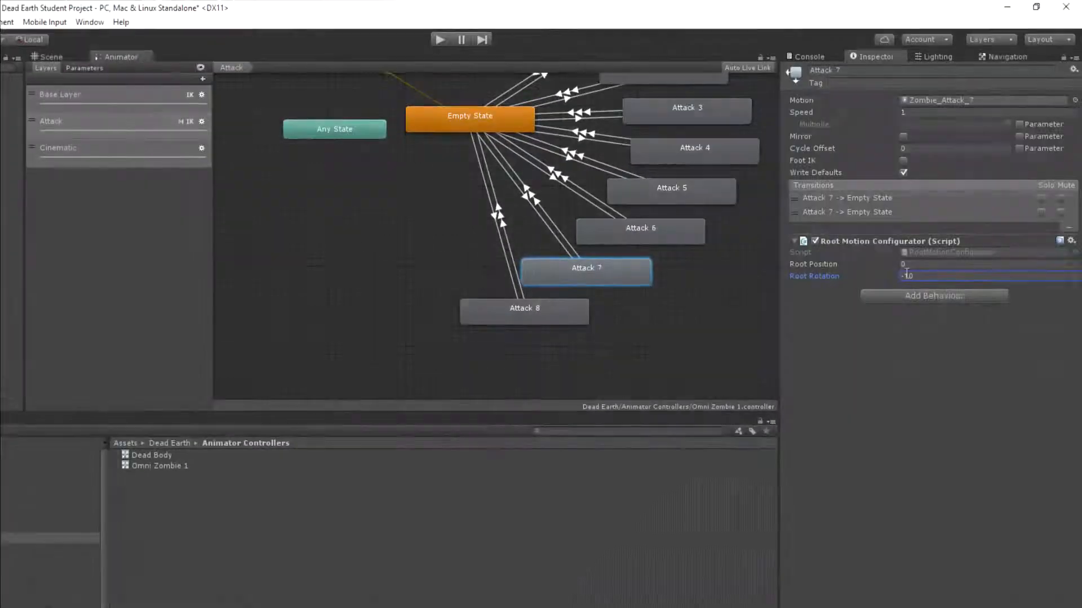
Add the RootMotionConfigurator behaviour to the Attack 8 state and set its Root Rotation to -10
left_click(530, 309)
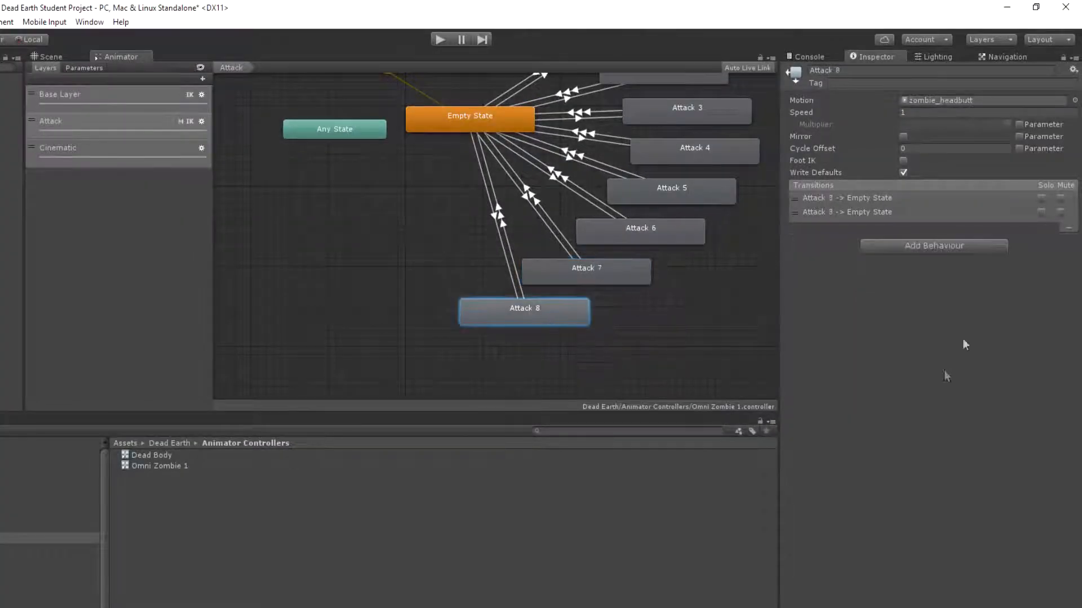
left_click(930, 249)
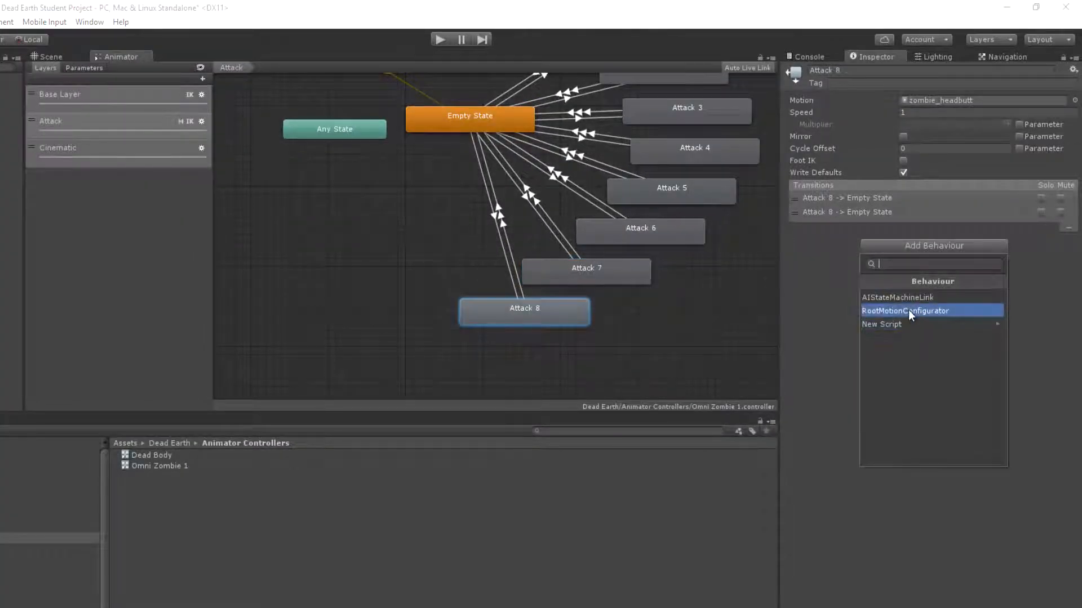
left_click(909, 310)
left_click(907, 276)
type("-10")
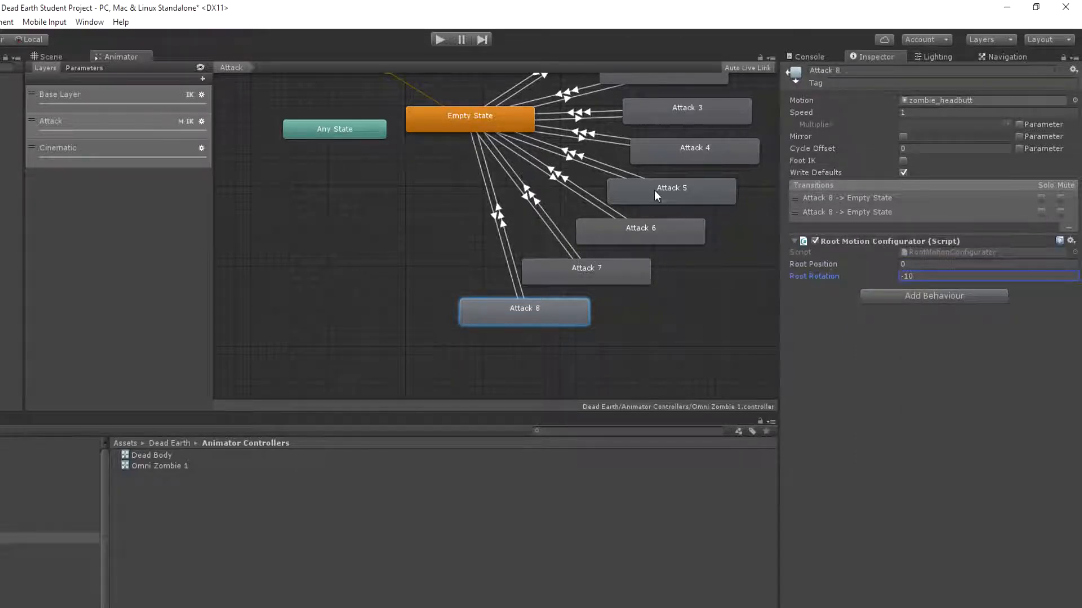
Examine the Attack layer's Empty State and the Root Motion Configurator values of the Base Layer's idle, turning and locomotion states
middle_click_drag(654, 131, 551, 186)
left_click(364, 174)
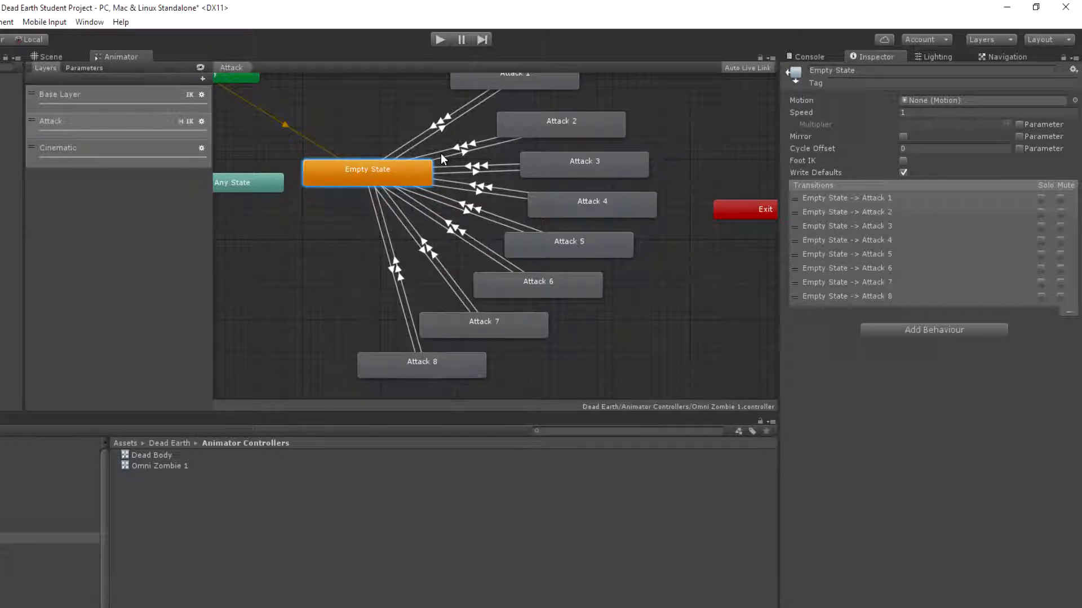
left_click(81, 100)
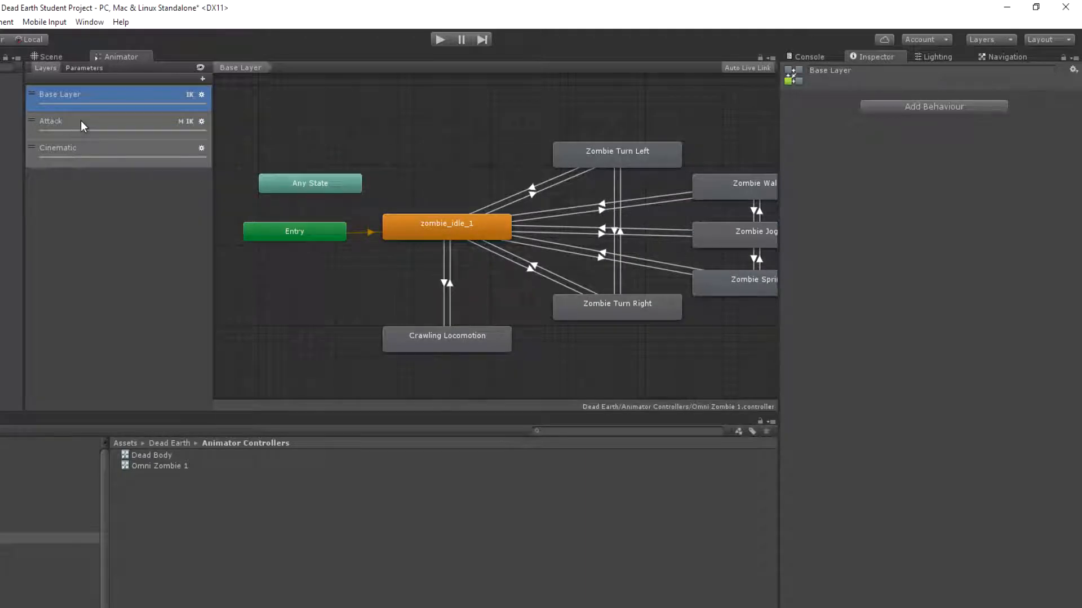
left_click(462, 229)
left_click(579, 153)
left_click(602, 286)
left_click(603, 297)
left_click(602, 174)
left_click(452, 243)
middle_click_drag(676, 236, 431, 167)
left_click(494, 128)
left_click(544, 216)
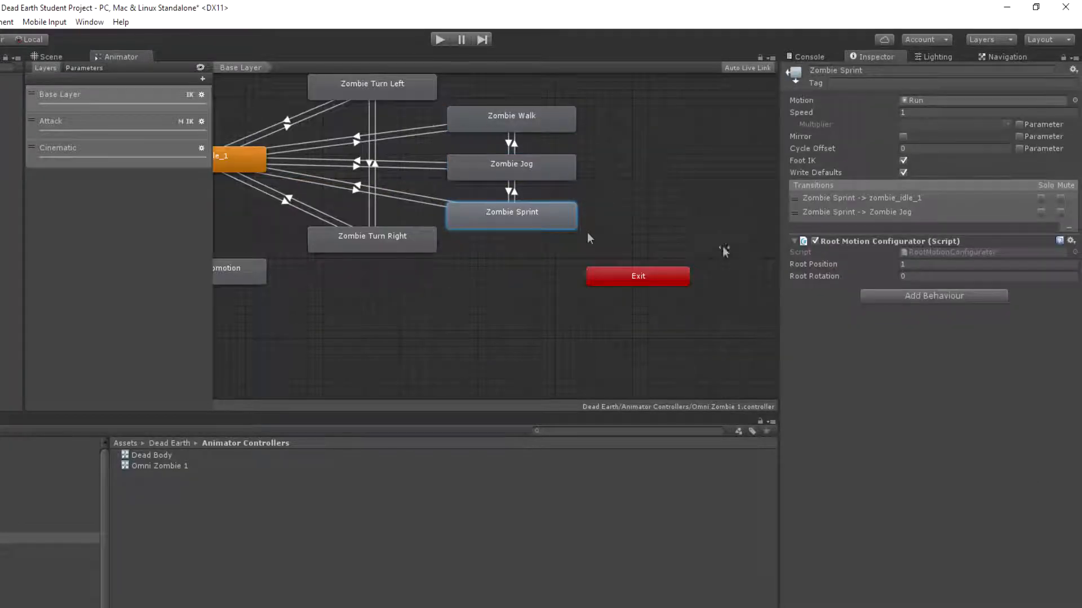
key("a")
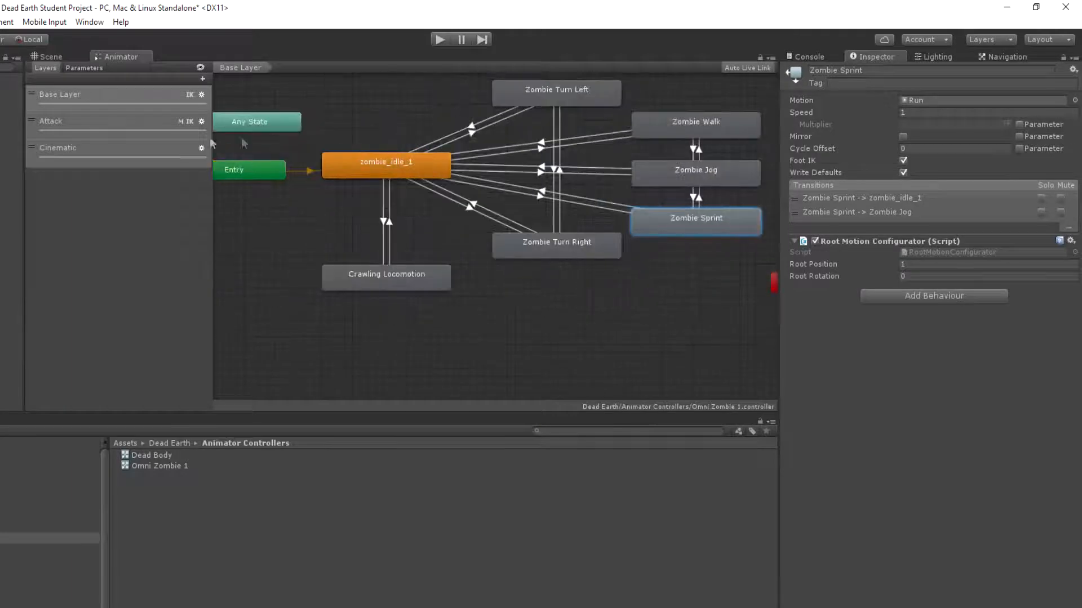
Check the Attack layer's Empty State, AI Entity's attack script Speed and the Base Layer's zombie_idle_1 state
left_click(156, 130)
left_click(481, 210)
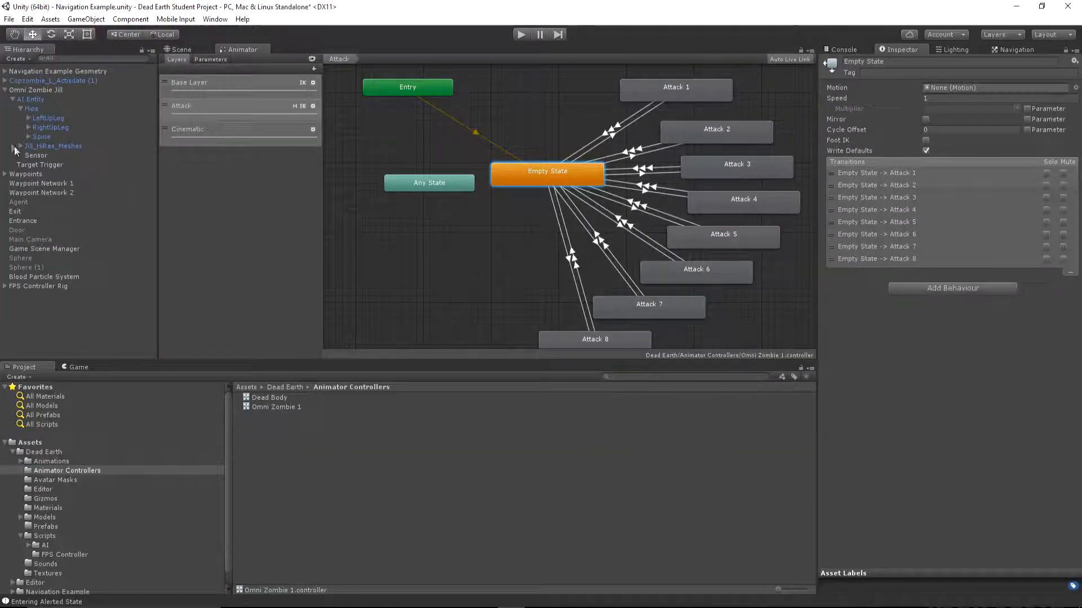
left_click(31, 99)
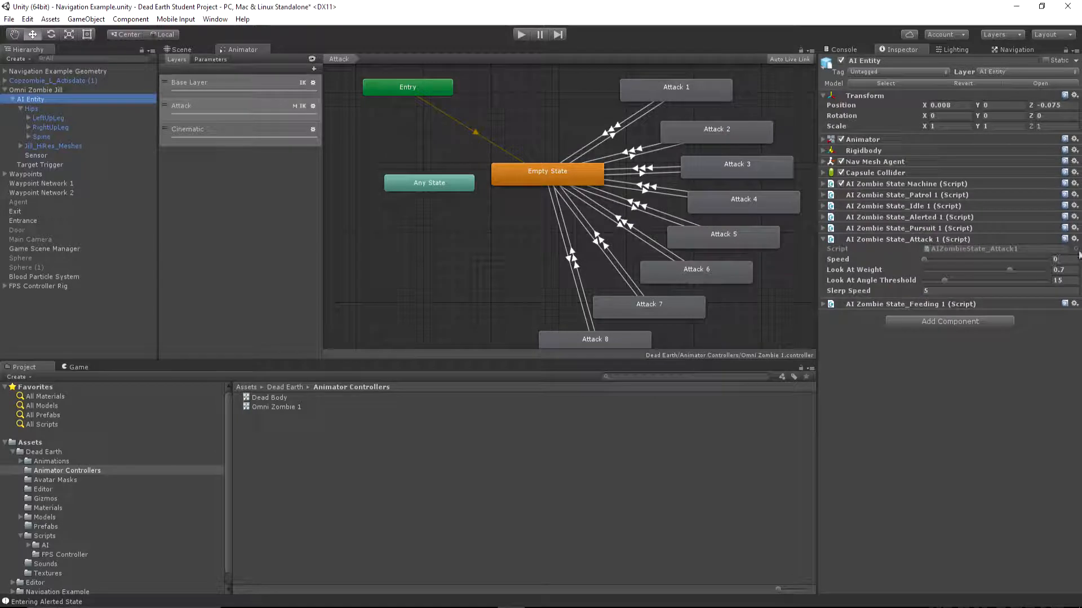
left_click(1059, 260)
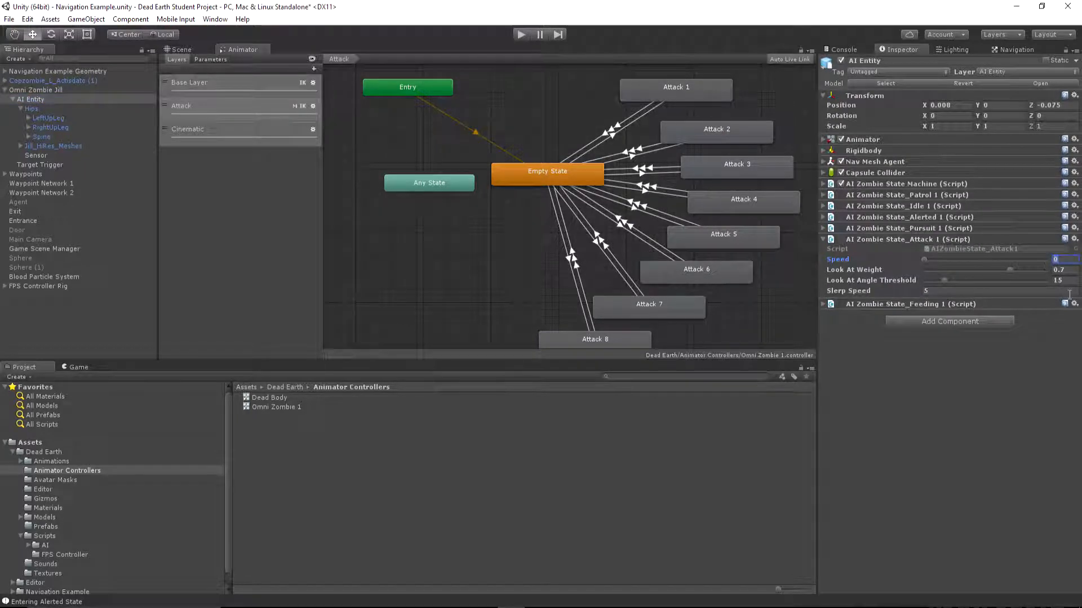
left_click(221, 84)
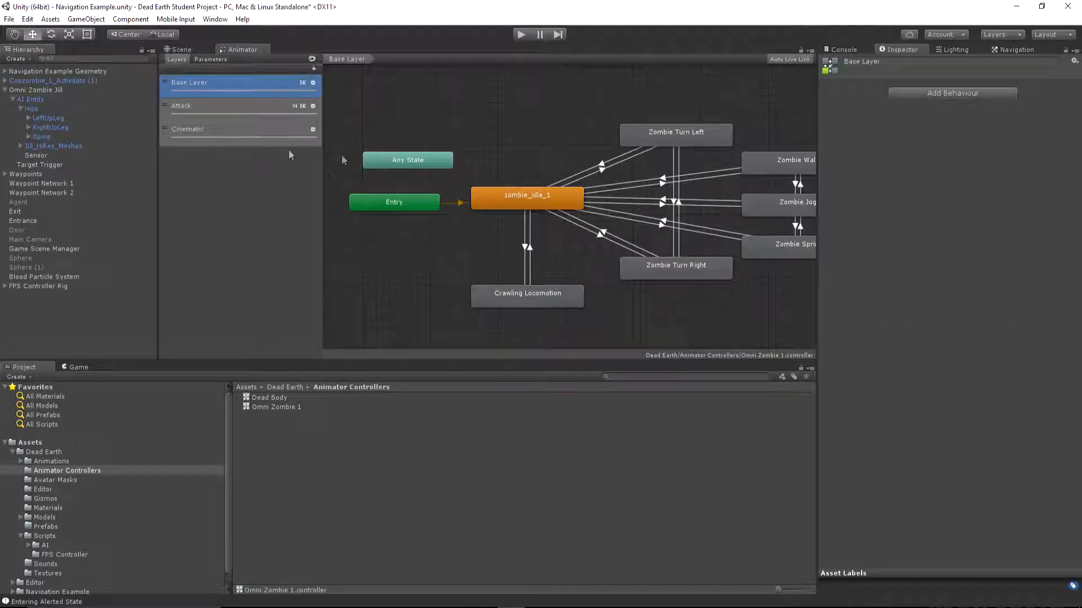
left_click(511, 202)
left_click(224, 108)
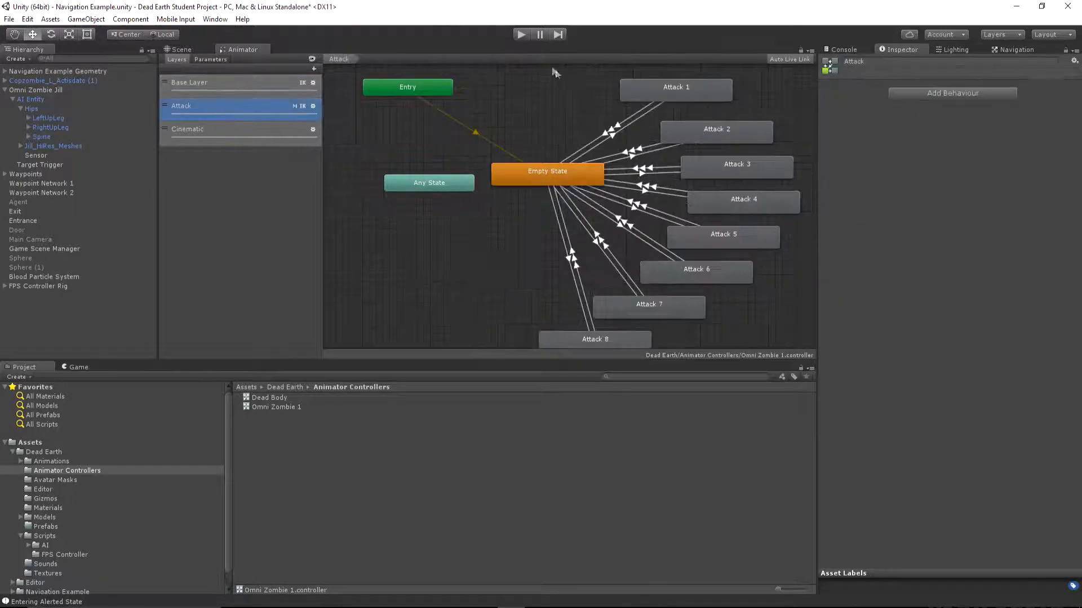
Play-test the scene with the flashlight on, circling the zombie to examine how it turns towards the player while attacking
left_click(520, 34)
key("w")
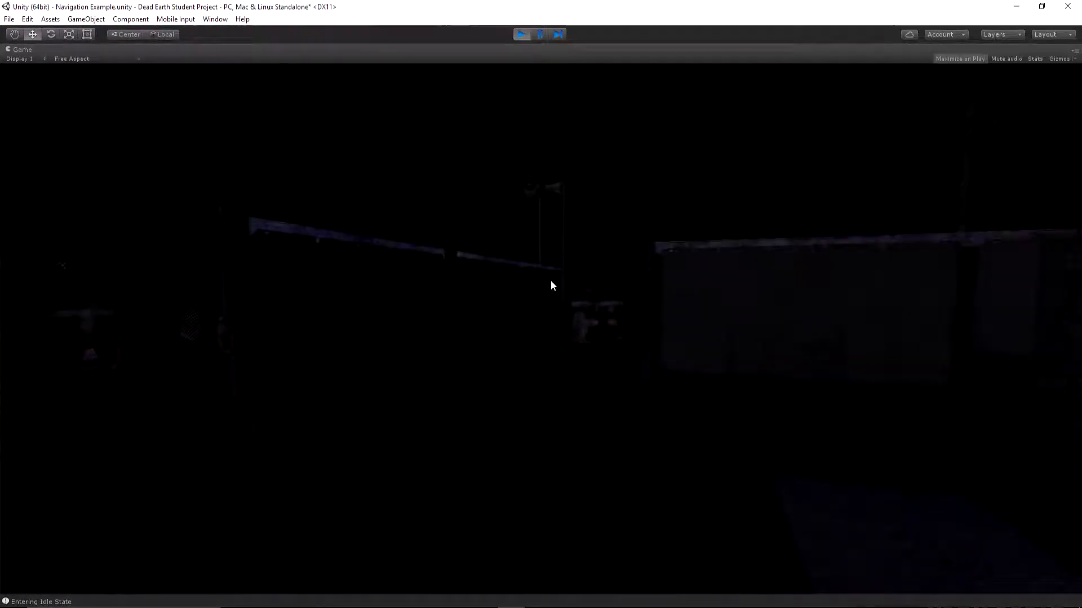
key("f")
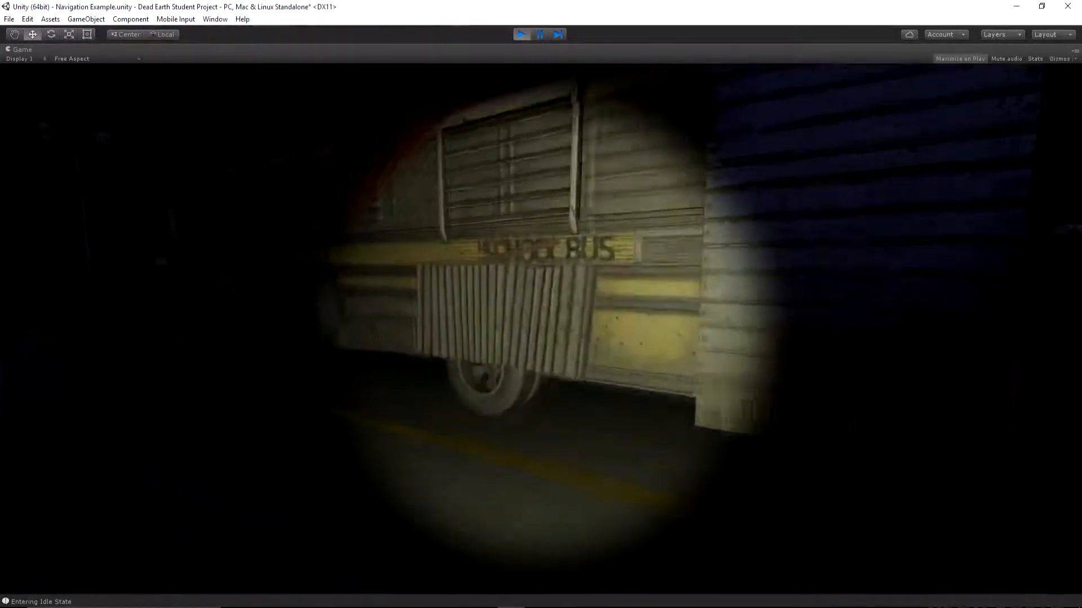
key("w")
key("s")
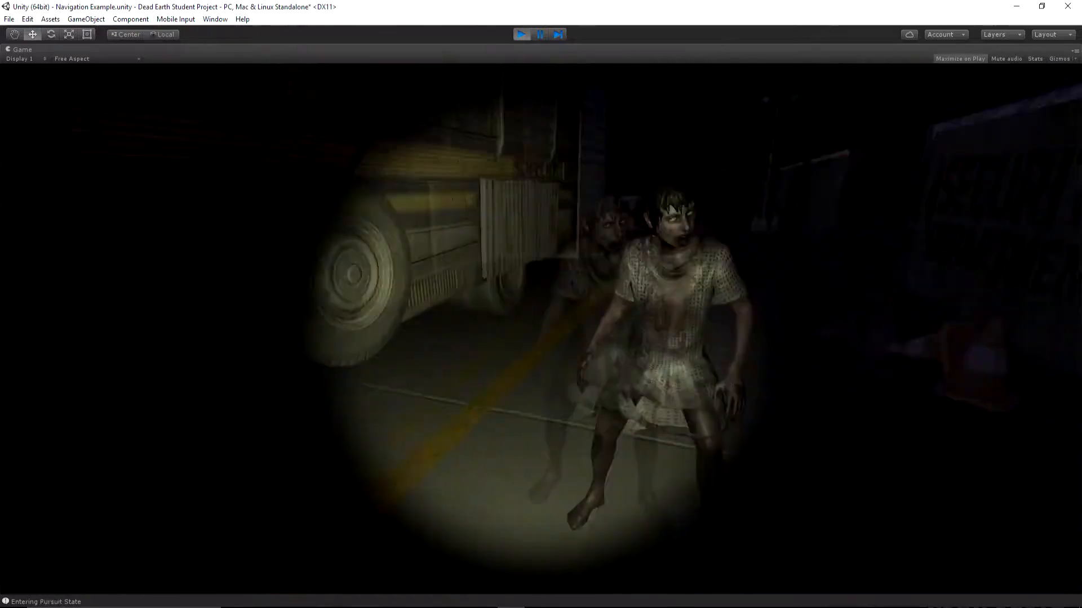
key("d")
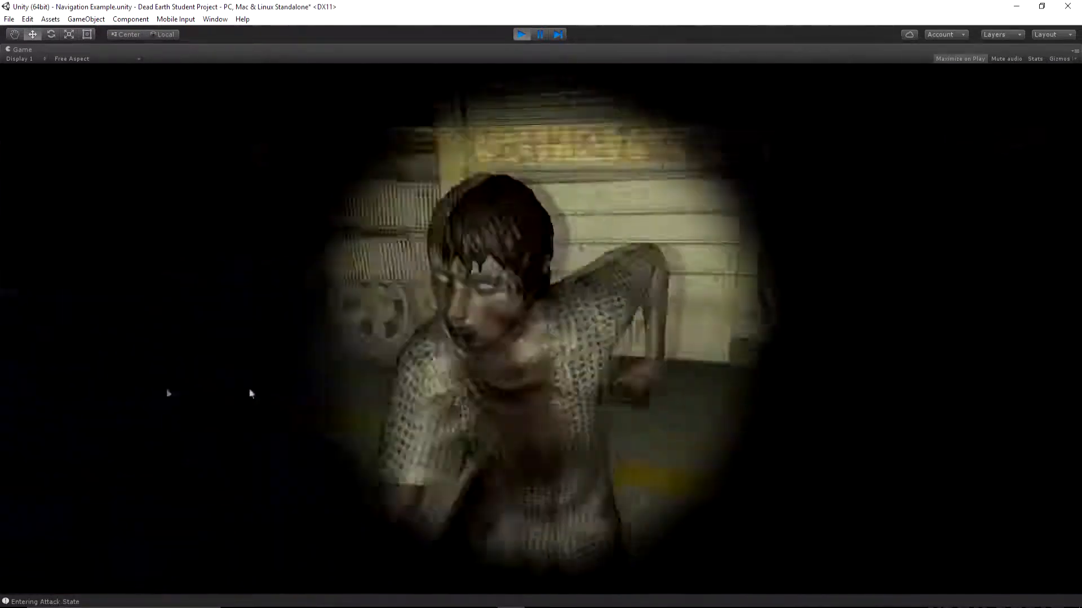
key("a")
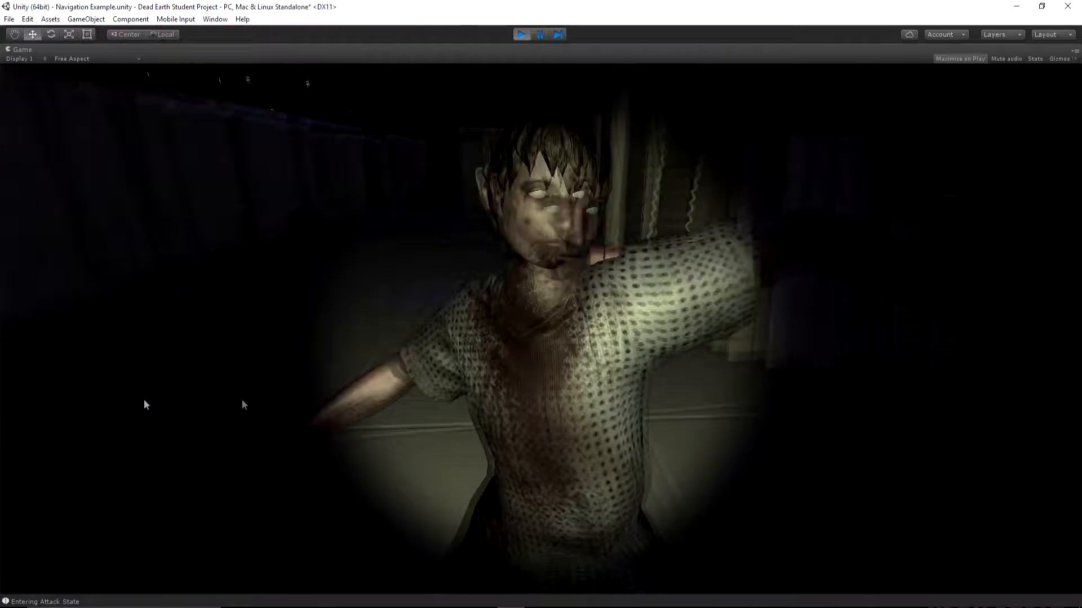
key("d")
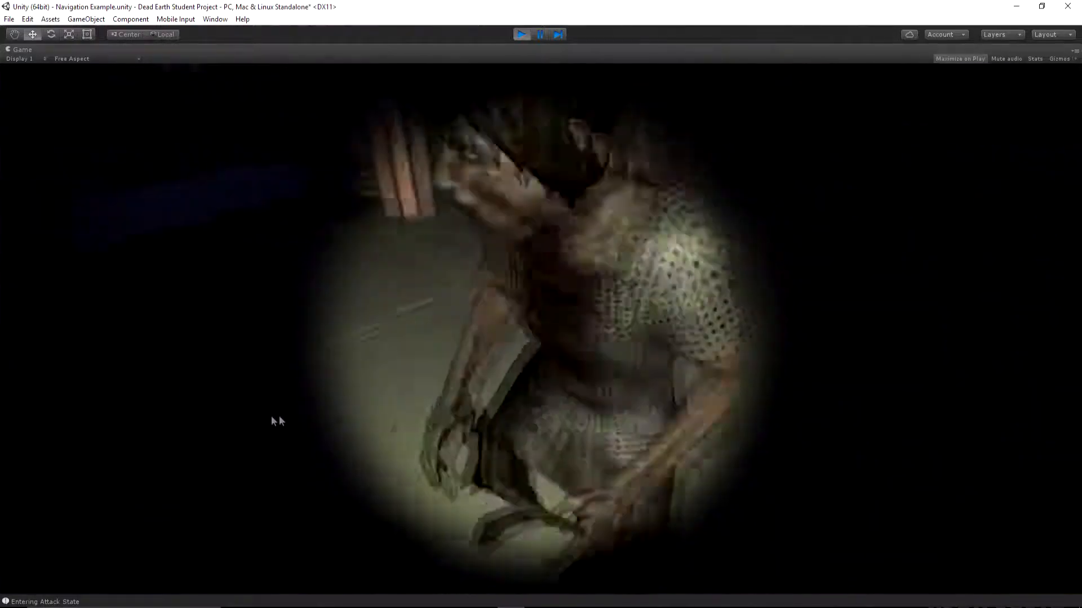
key("d")
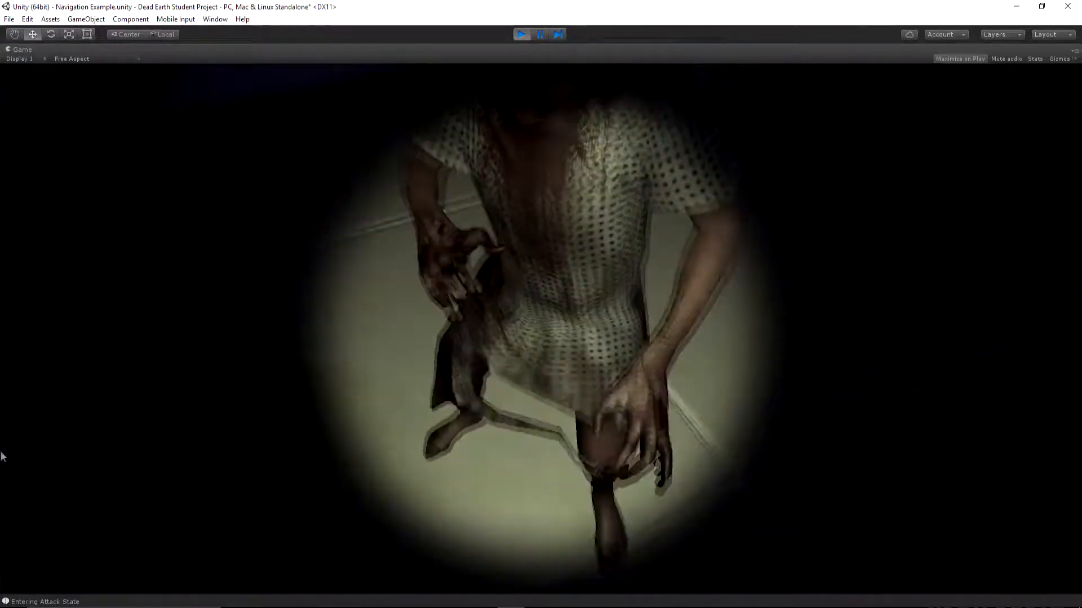
key("w")
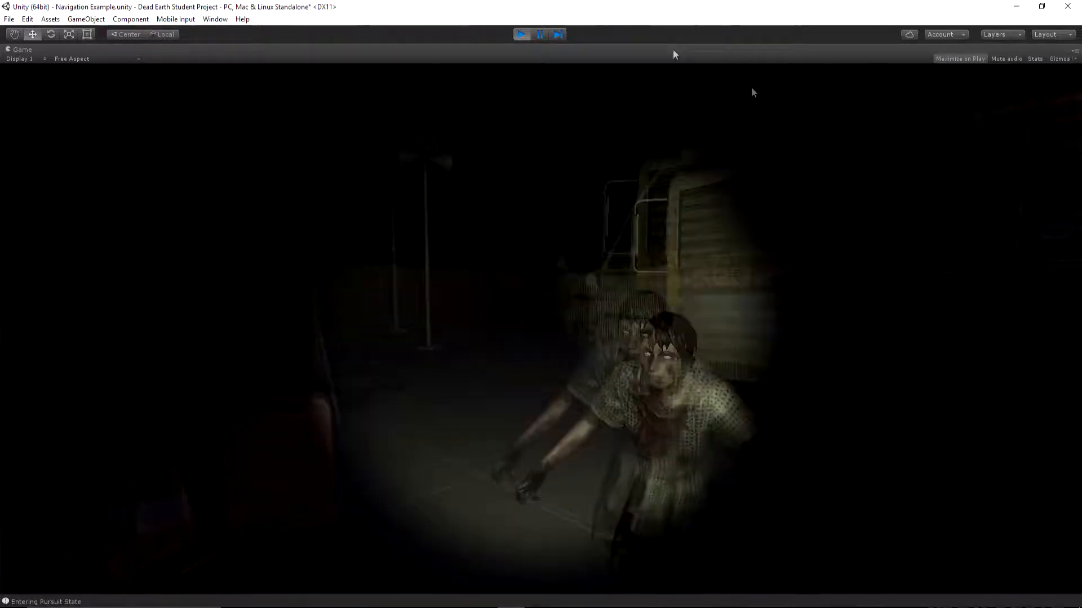
left_click(521, 34)
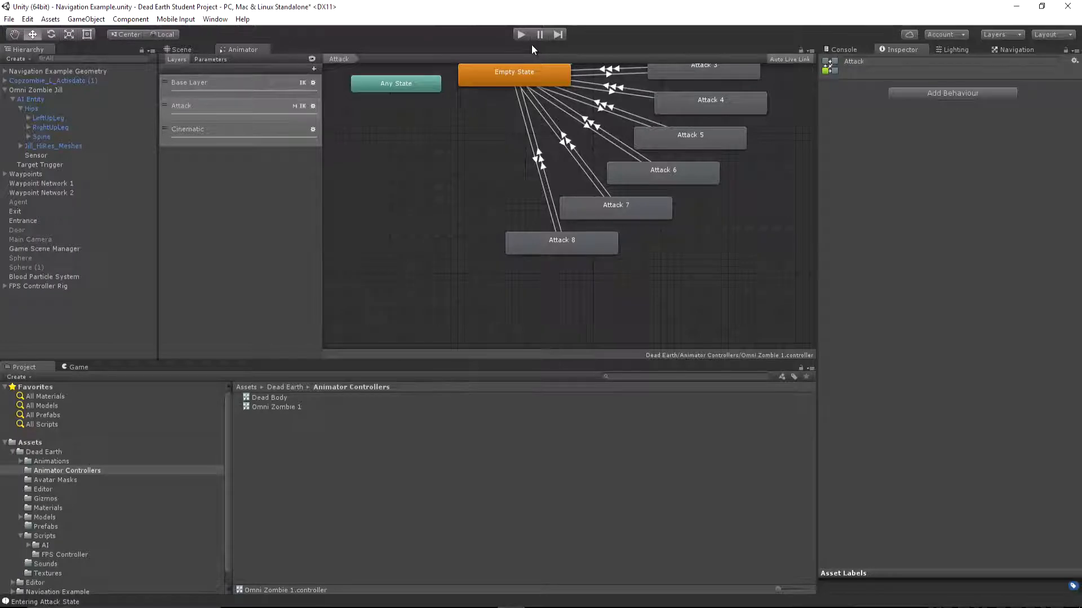
Switch to MonoDevelop and review the two useRootRotation blocks in AIZombieState_Attack1's OnUpdate, then return to Unity
middle_click_drag(527, 87, 494, 161)
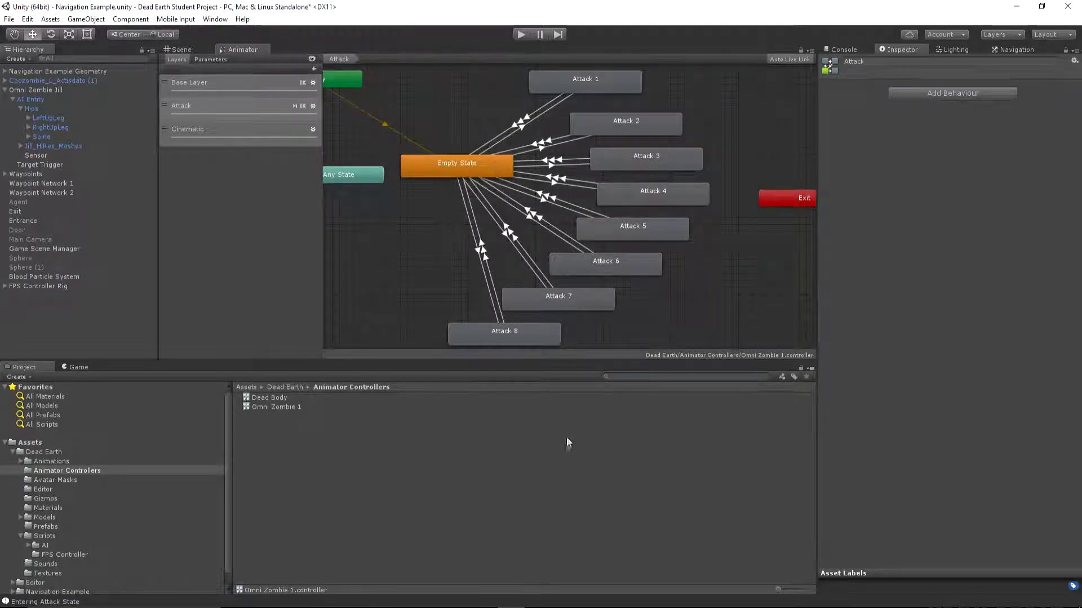
left_click(566, 607)
scroll(399, 239, "down", 2)
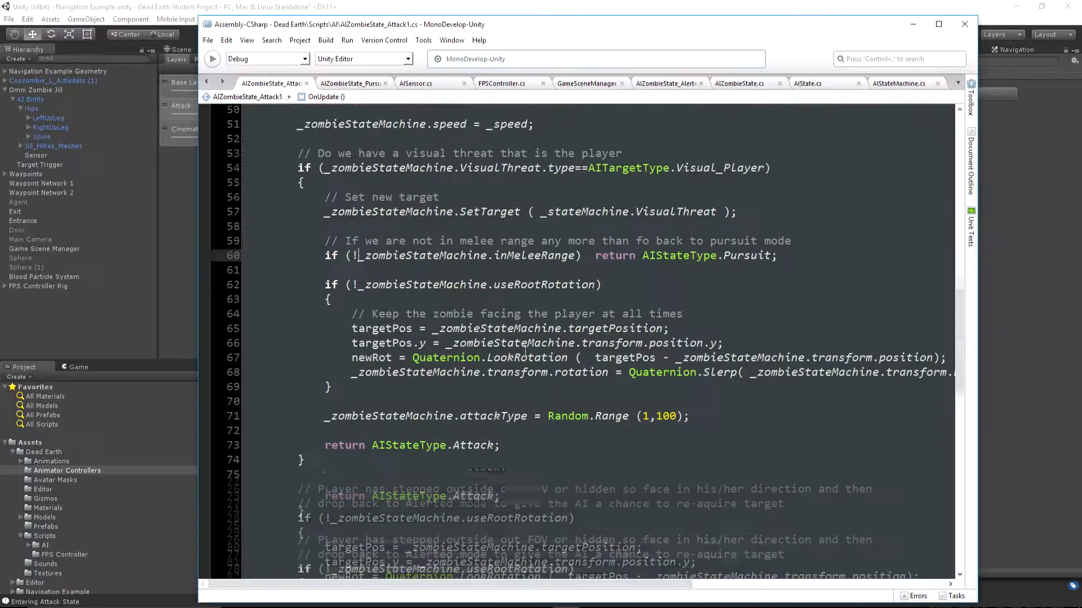
left_click_drag(324, 233, 333, 337)
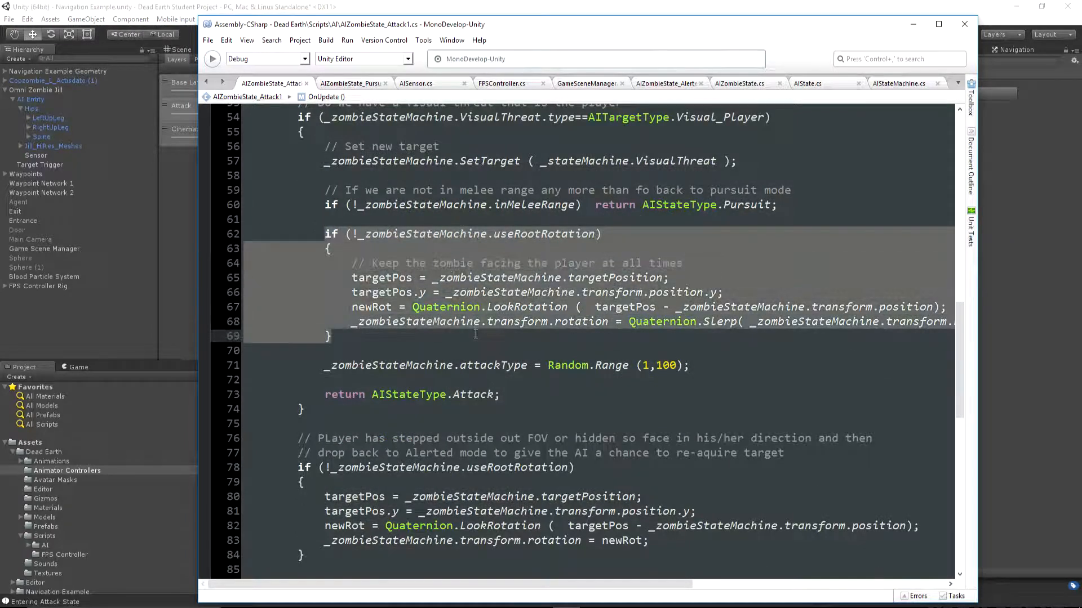
left_click_drag(285, 461, 304, 555)
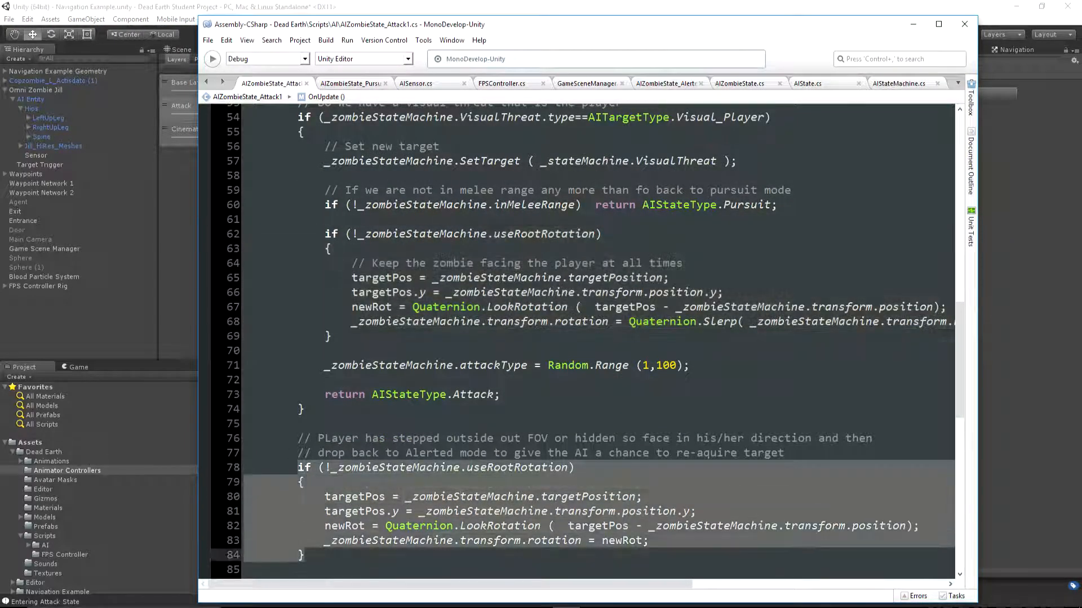
left_click(481, 293)
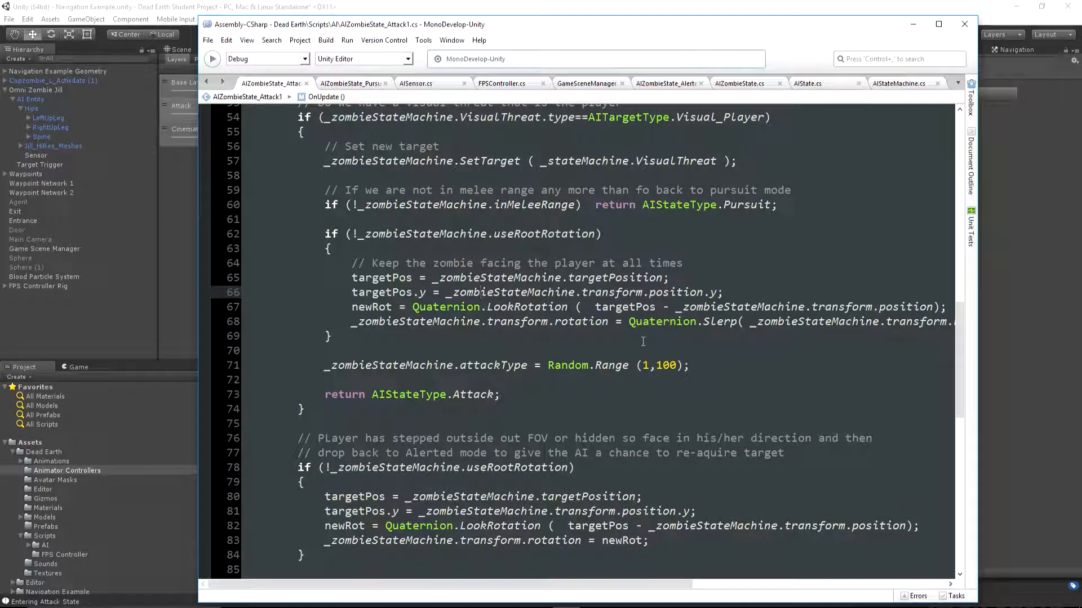
left_click(572, 3)
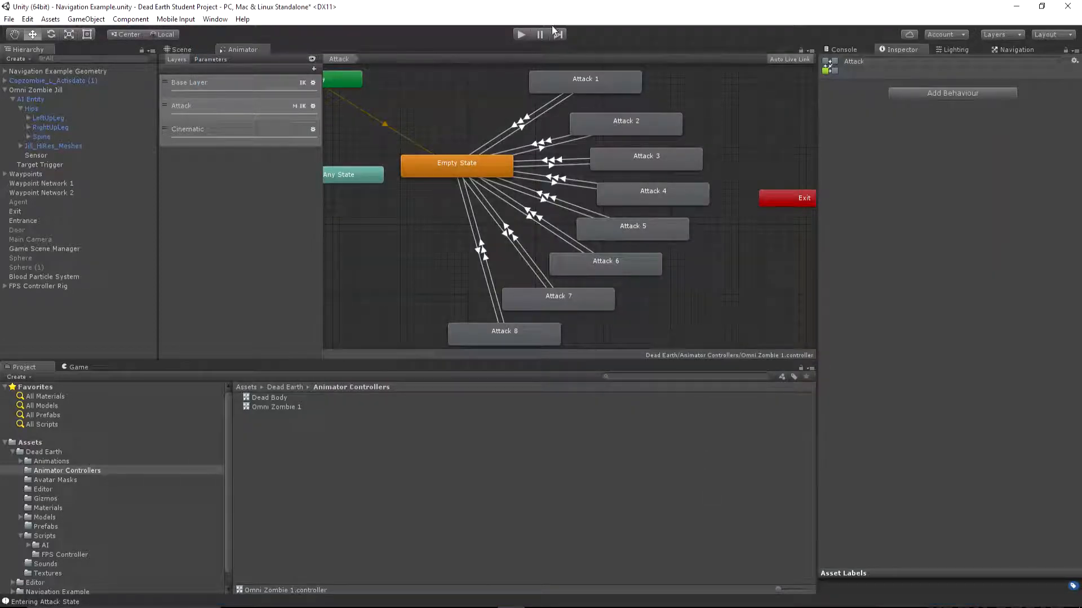
Run the scene again with the flashlight on to watch the zombie's attack up close, and stop the test
left_click(522, 33)
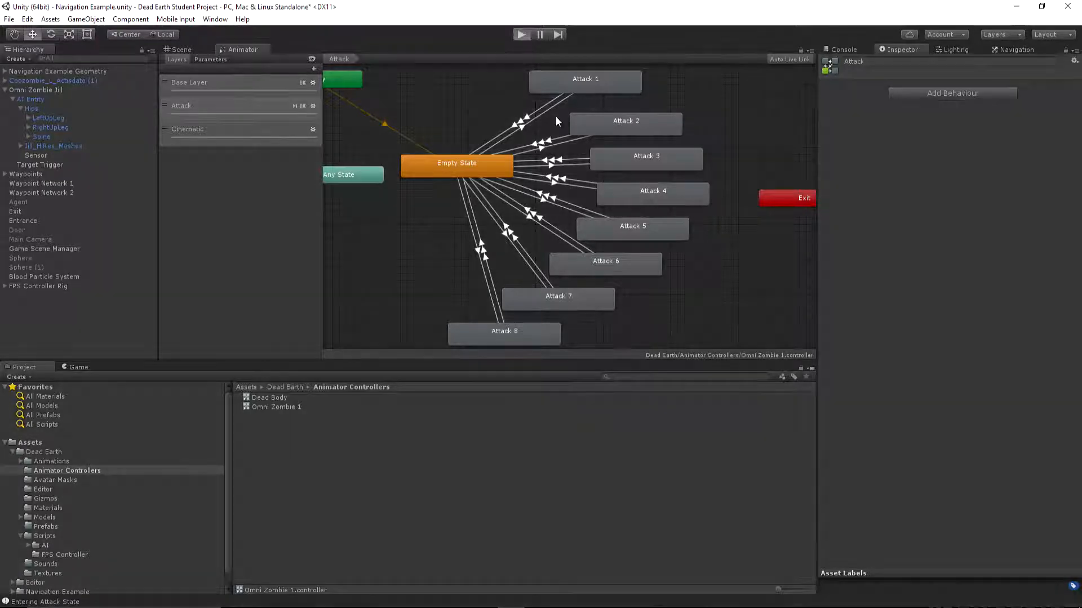
key("f")
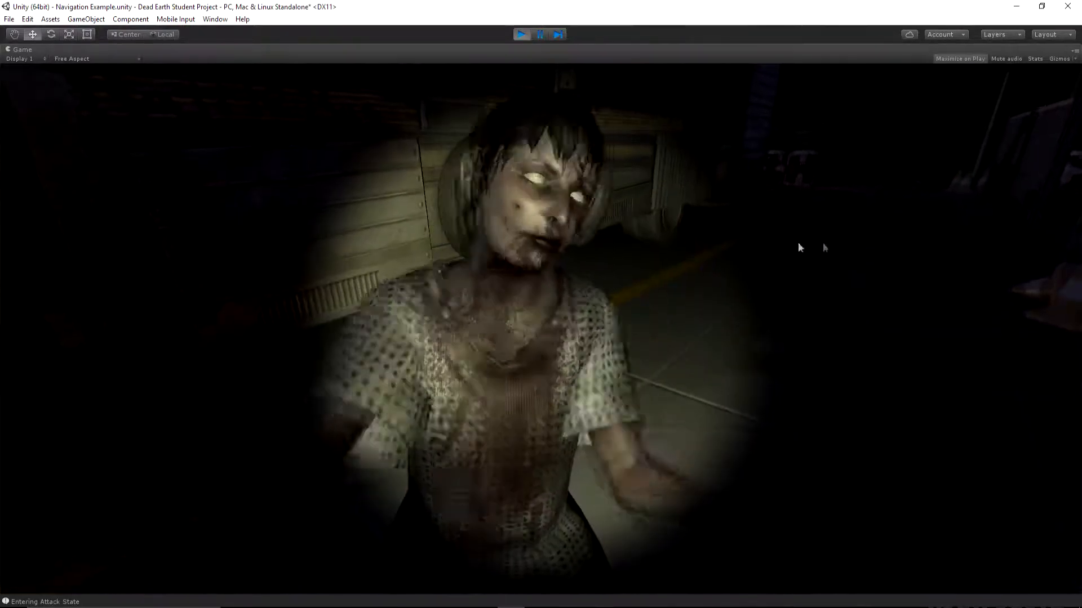
left_click(521, 35)
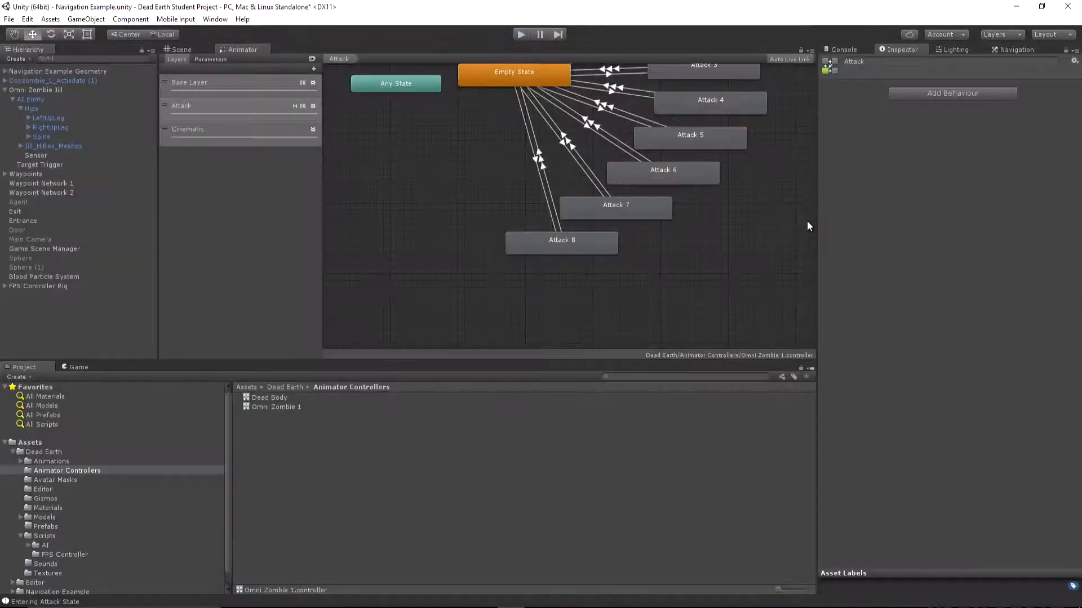
Examine the Root Motion Configurator values of the Base Layer's Zombie Walk, Zombie Jog, Zombie Sprint and zombie_idle_1 states
middle_click_drag(717, 106, 658, 233)
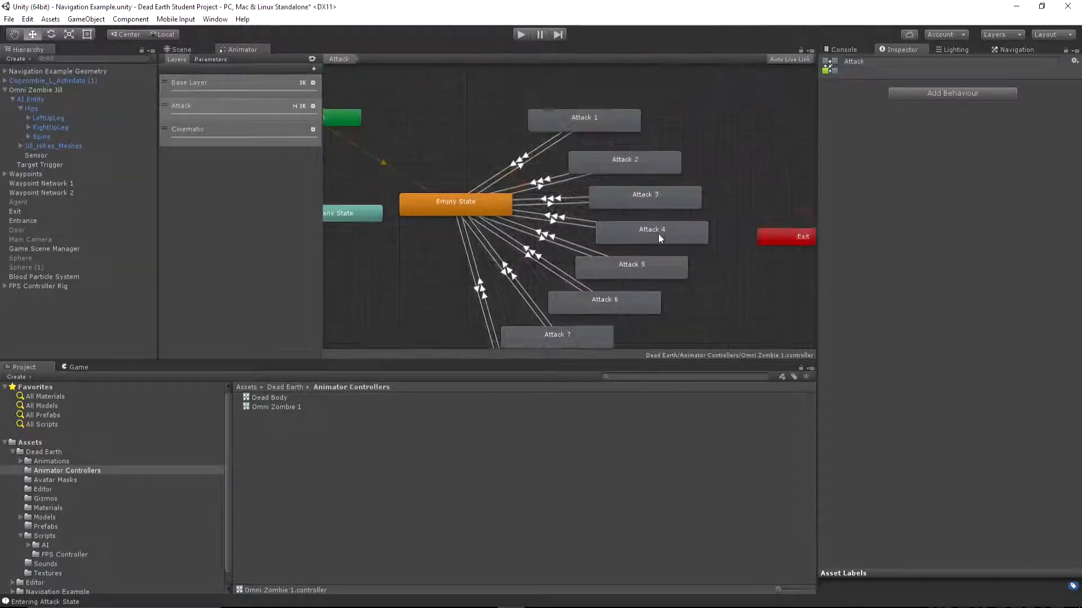
left_click(221, 83)
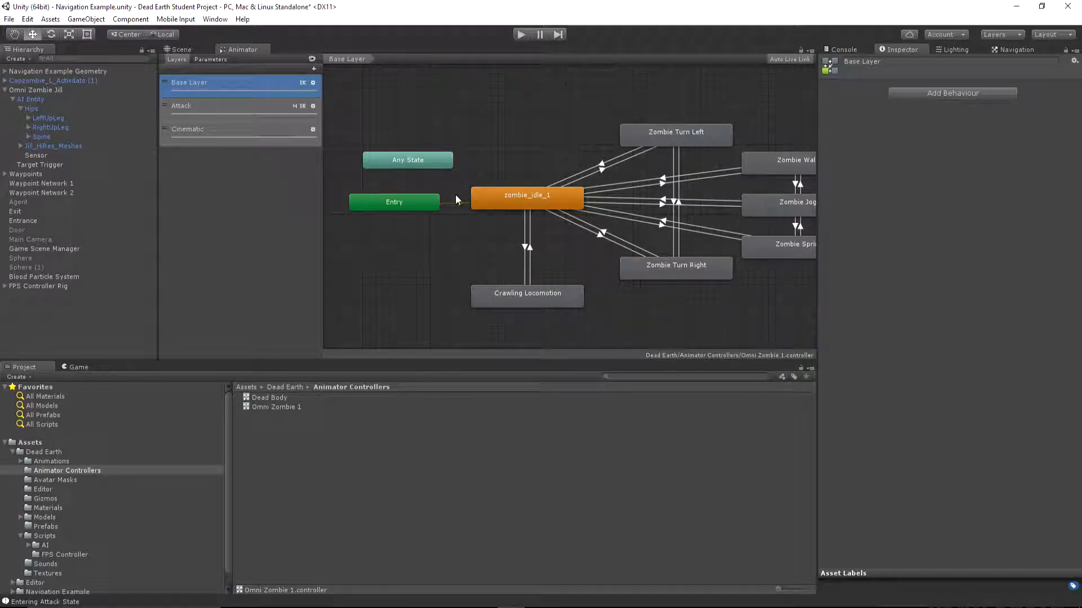
middle_click_drag(495, 161, 407, 158)
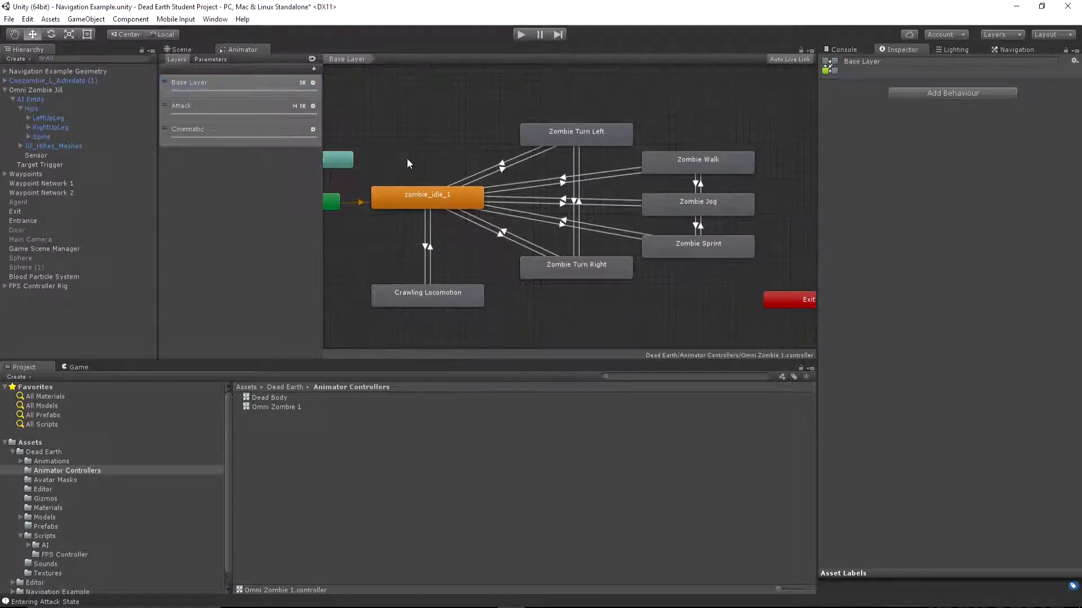
left_click(670, 162)
left_click(689, 201)
left_click(715, 243)
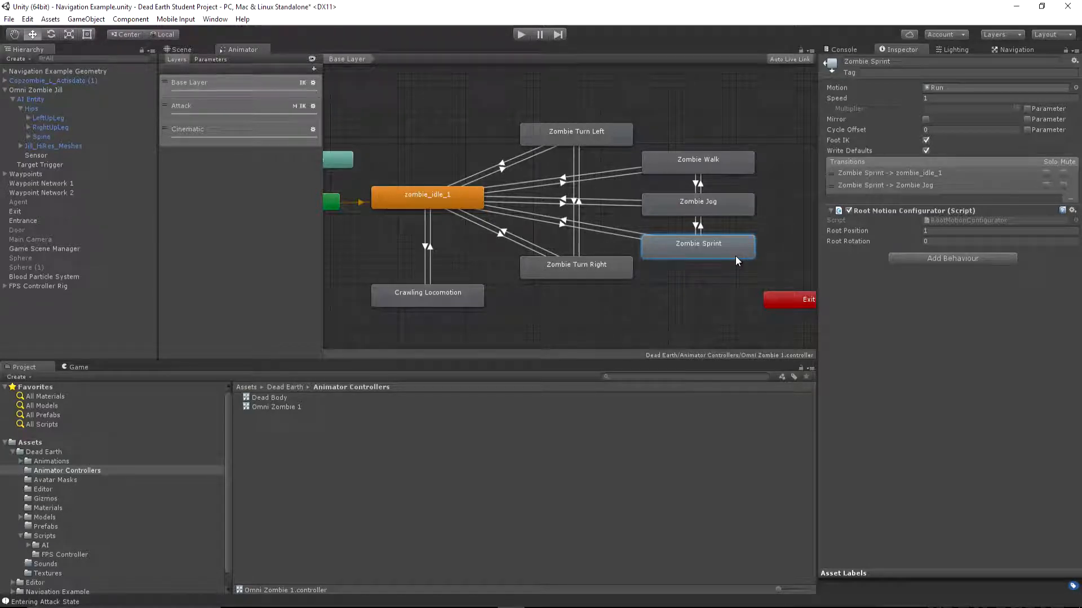
left_click(425, 197)
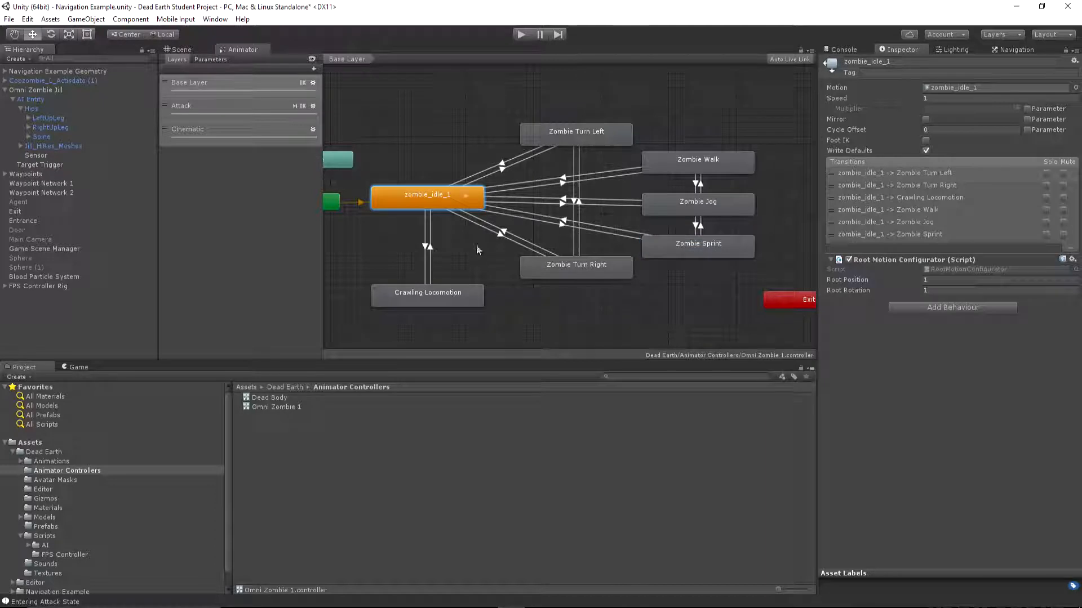
Set the Speed of AI Entity's AI Zombie State_Attack 1 script to 2
key("ctrl+1")
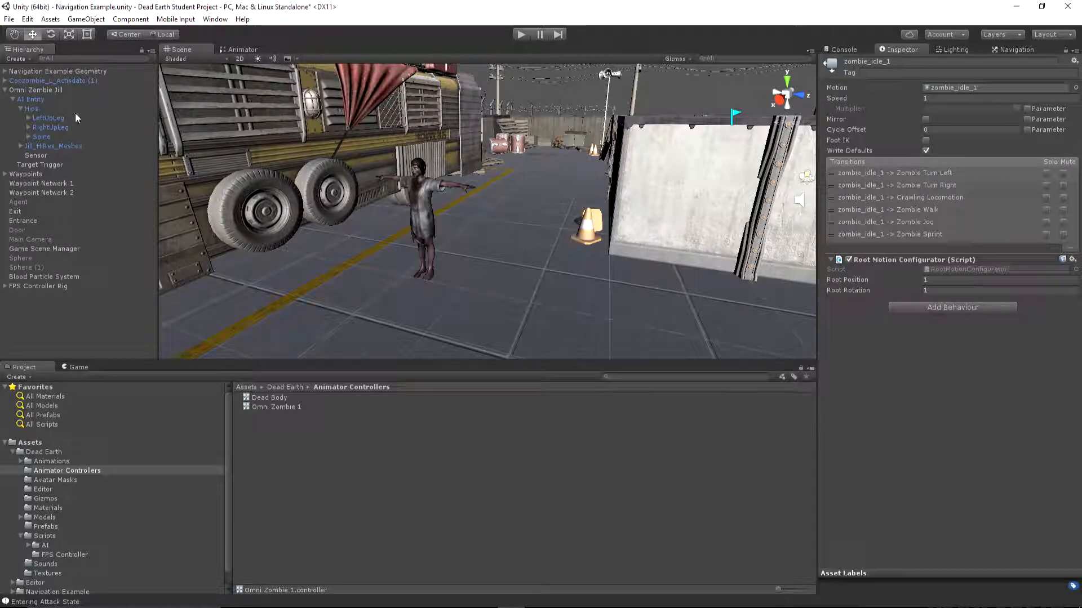
left_click(39, 98)
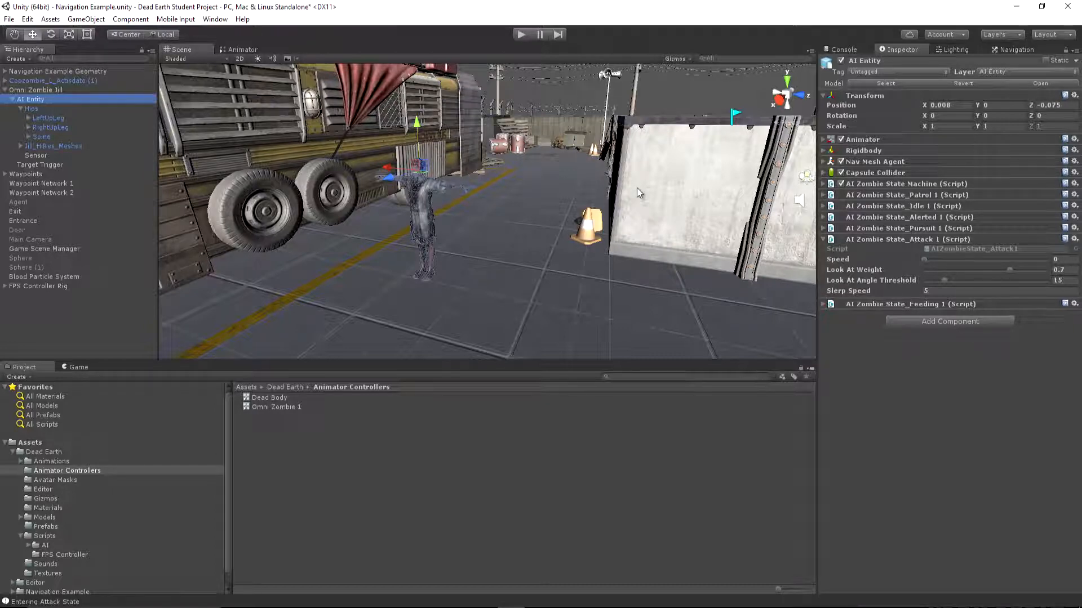
left_click(1064, 260)
key("BackSpace")
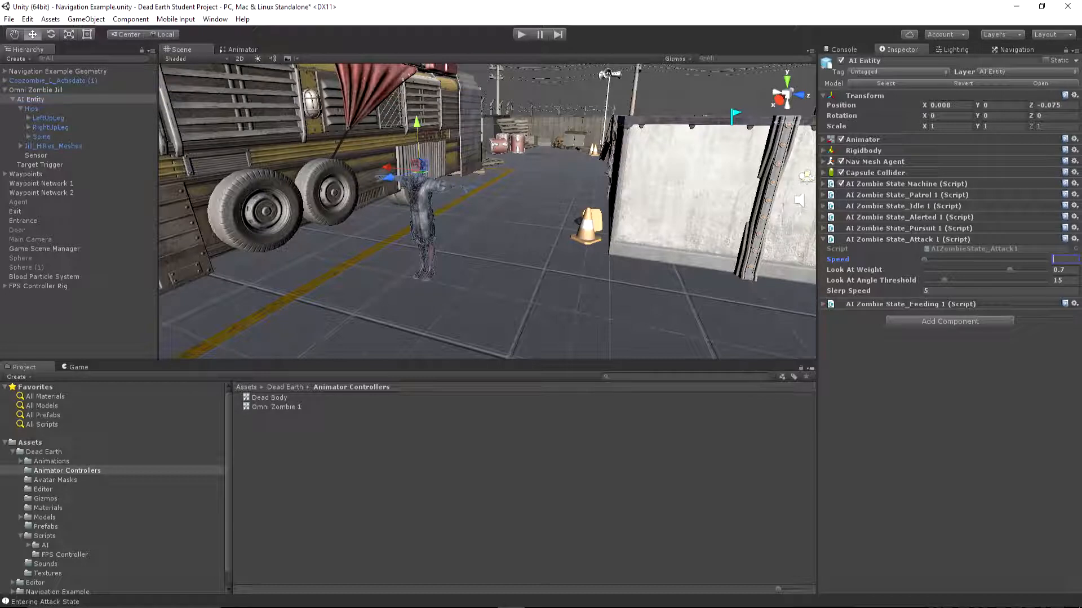
type("2")
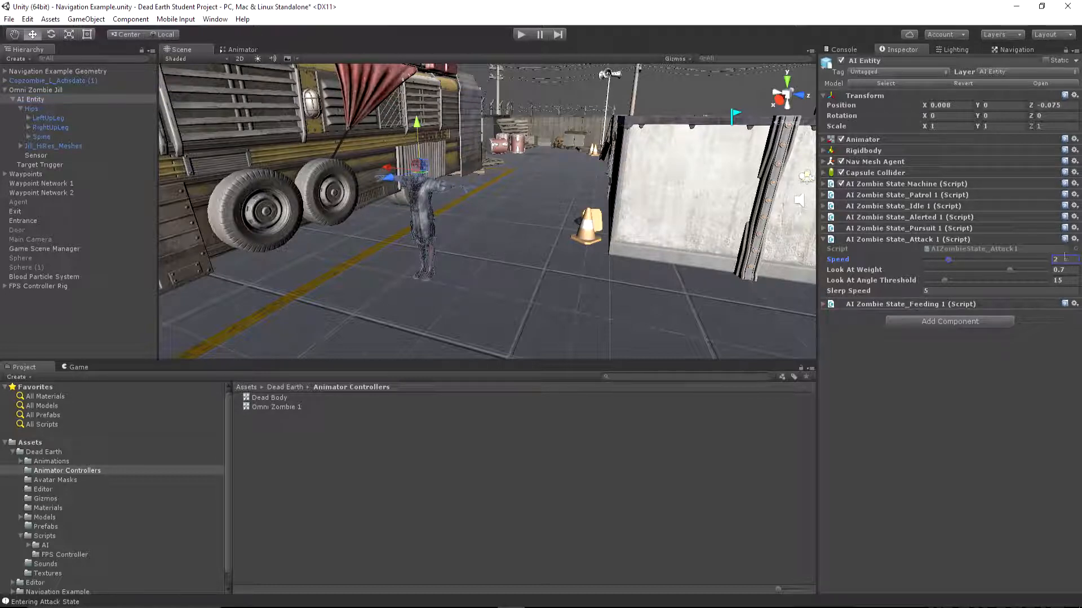
key("Return")
Check the animator's Speed parameter and inspect the Base Layer's Zombie Walk, Zombie Jog and Zombie Sprint states
left_click(244, 50)
left_click(210, 59)
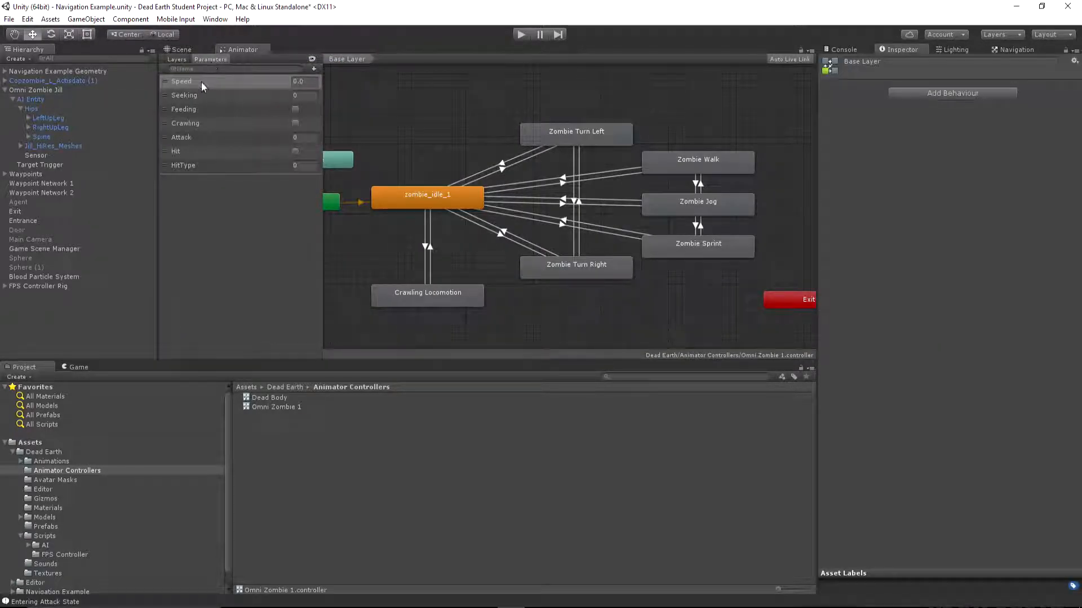
left_click(313, 81)
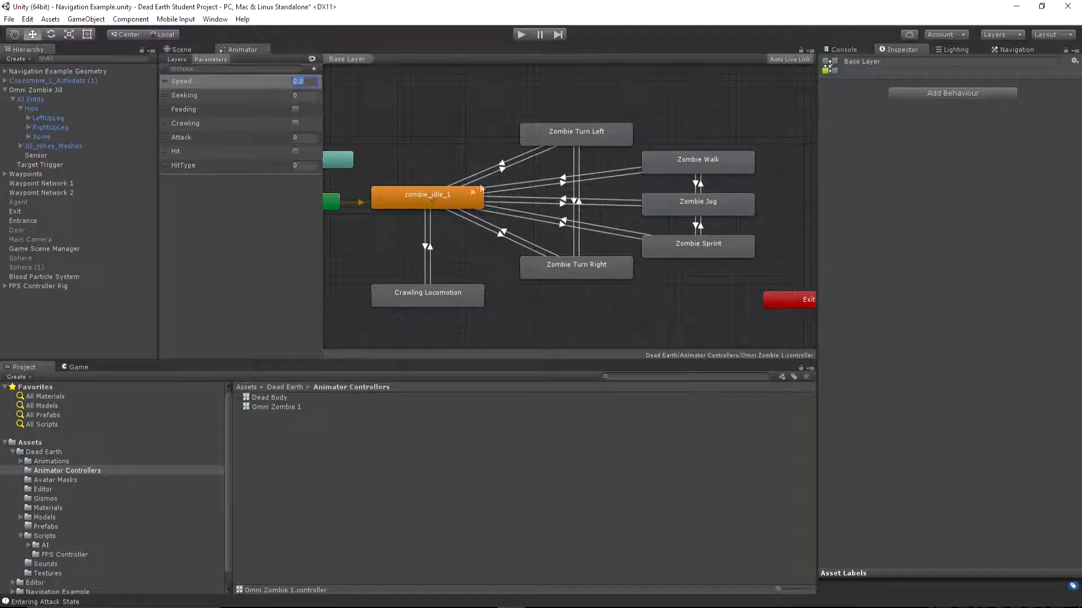
left_click(697, 159)
left_click(689, 204)
left_click(690, 242)
left_click(696, 188)
left_click(696, 198)
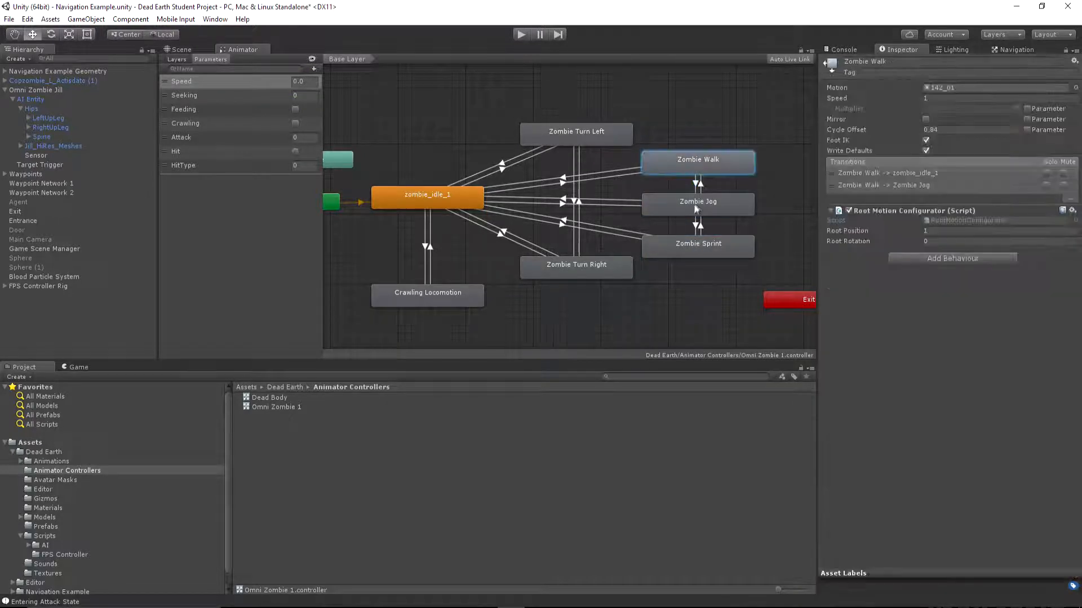
left_click(711, 246)
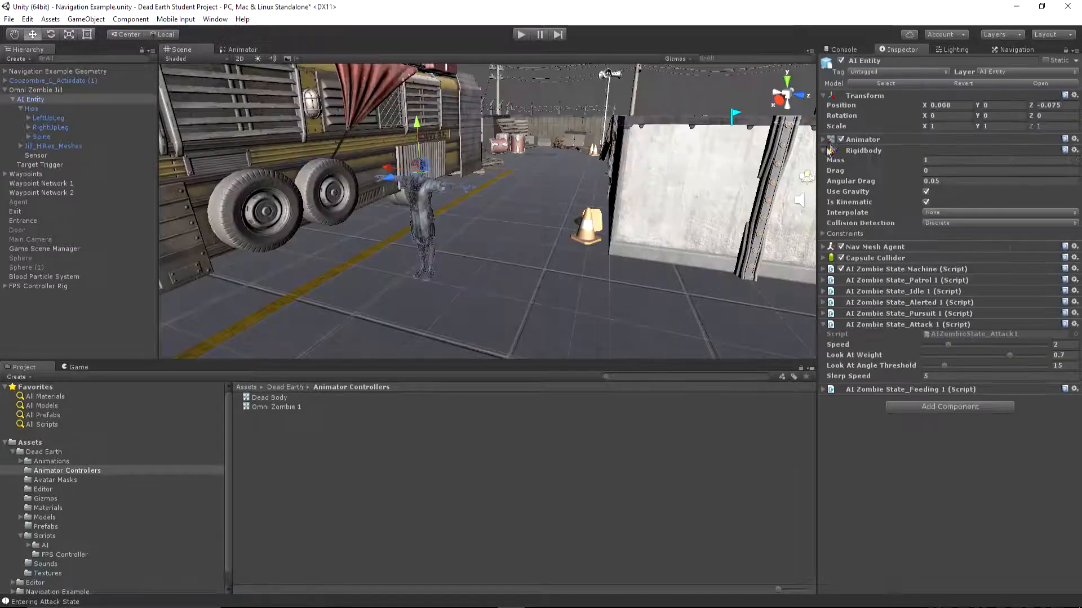
Inspect AI Entity's Rigidbody settings and compare them with the FPS Controller Rig's components
left_click(824, 153)
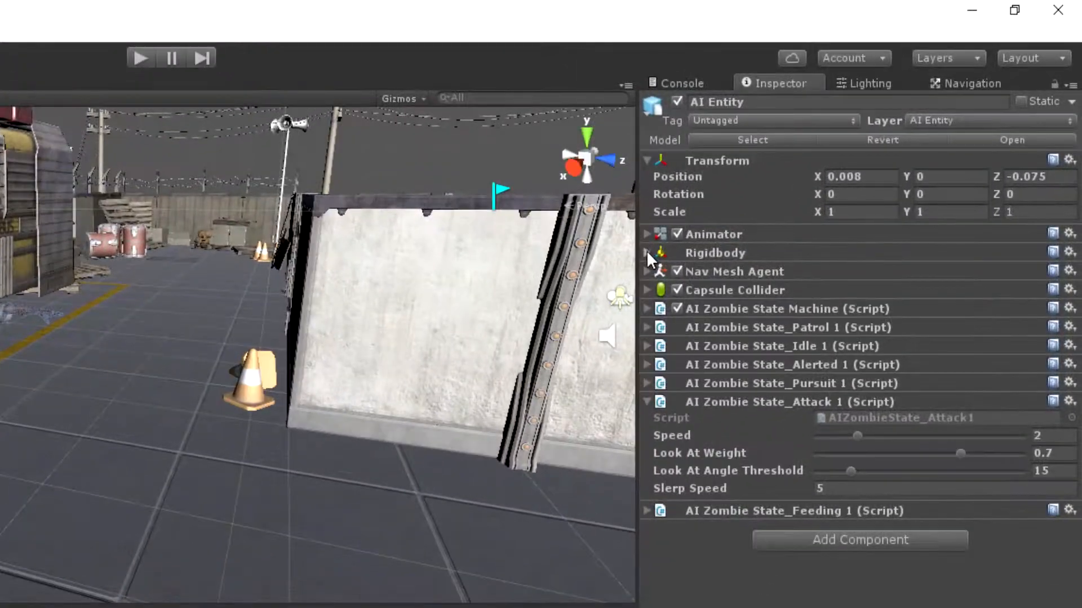
left_click(806, 161)
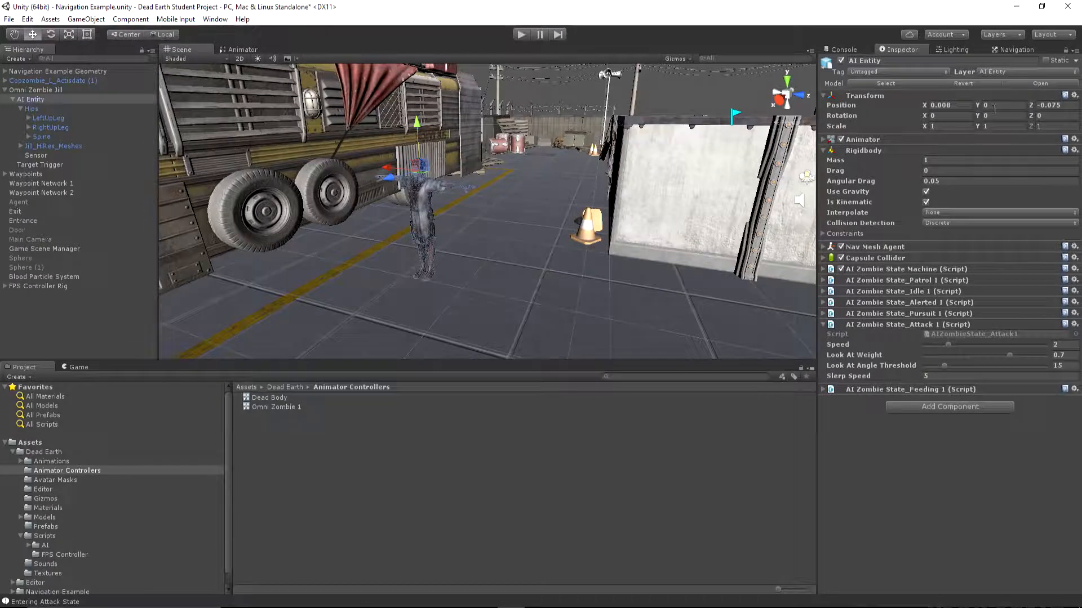
left_click(4, 286)
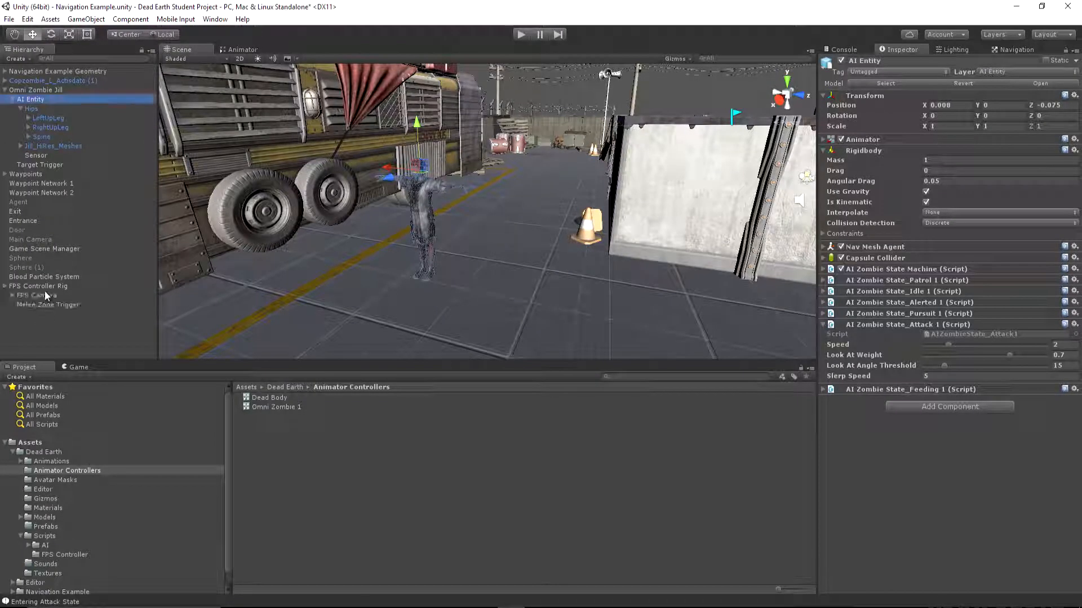
left_click(42, 287)
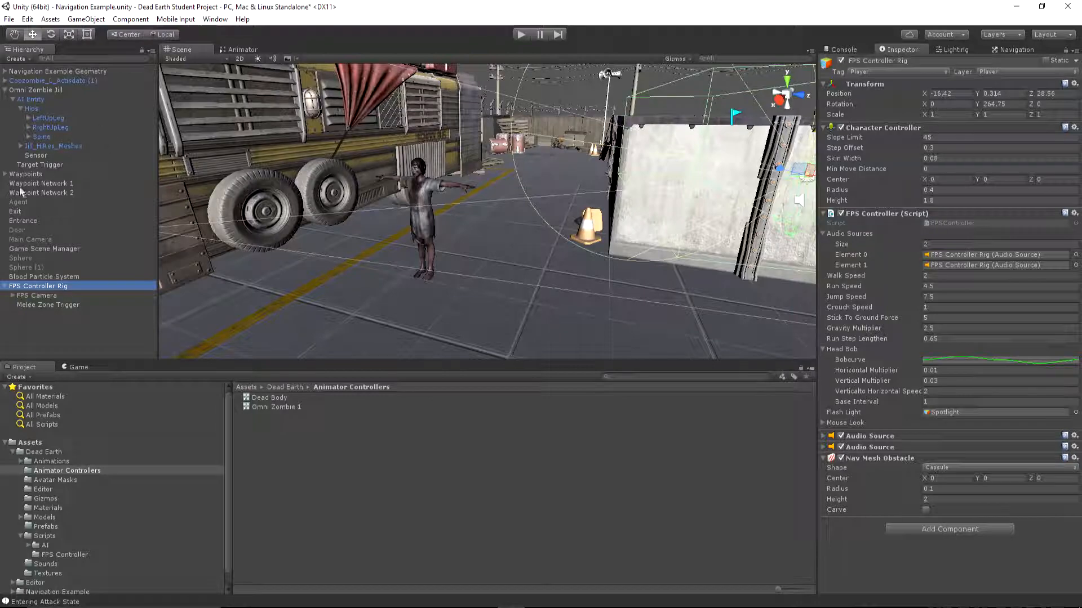
left_click(32, 100)
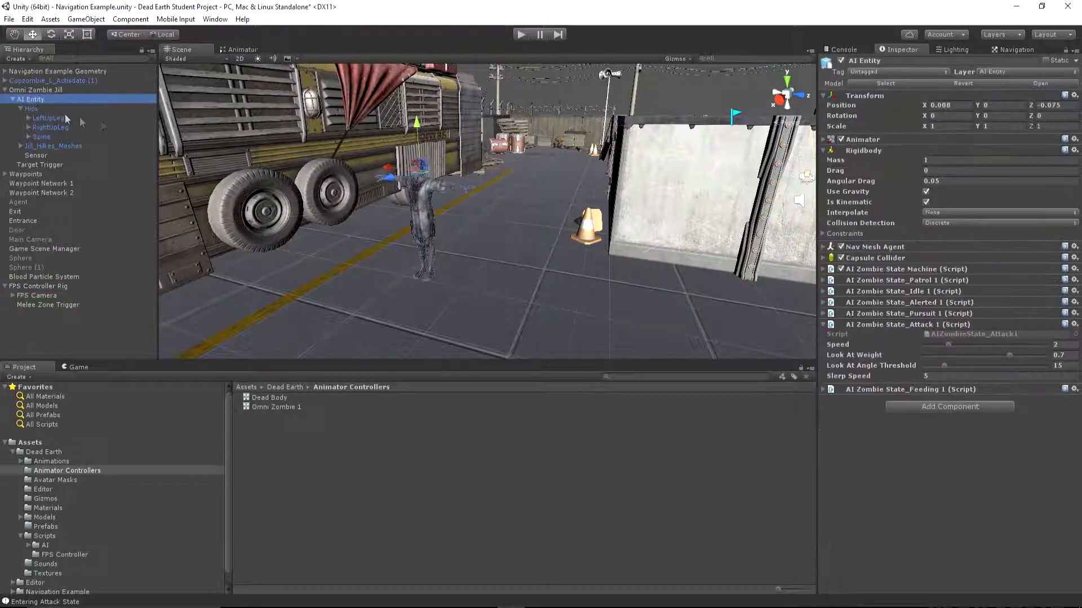
Inspect AI Entity's Nav Mesh Agent settings and compare them with the FPS Controller Rig's Nav Mesh Obstacle
left_click(823, 247)
left_click_drag(569, 219, 523, 207, "alt")
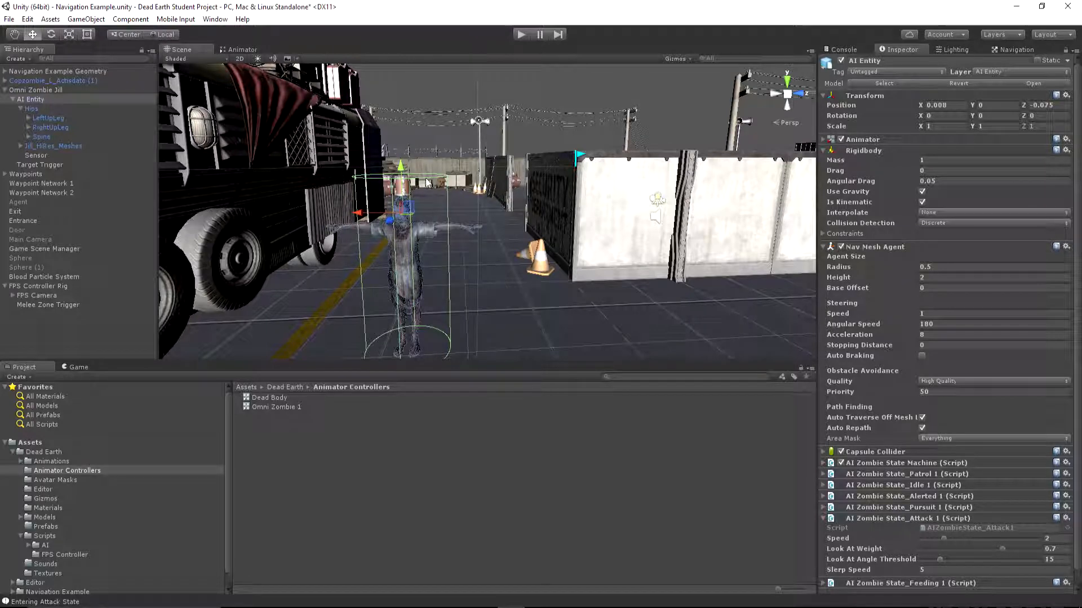
left_click(54, 296)
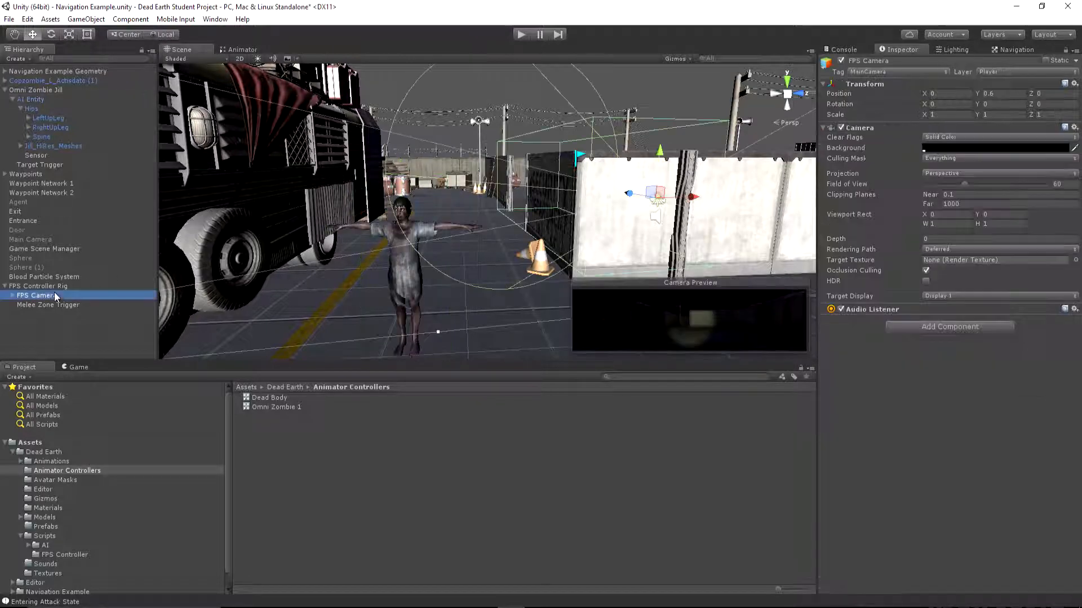
left_click(54, 287)
right_click_drag(367, 225, 345, 269)
key("w")
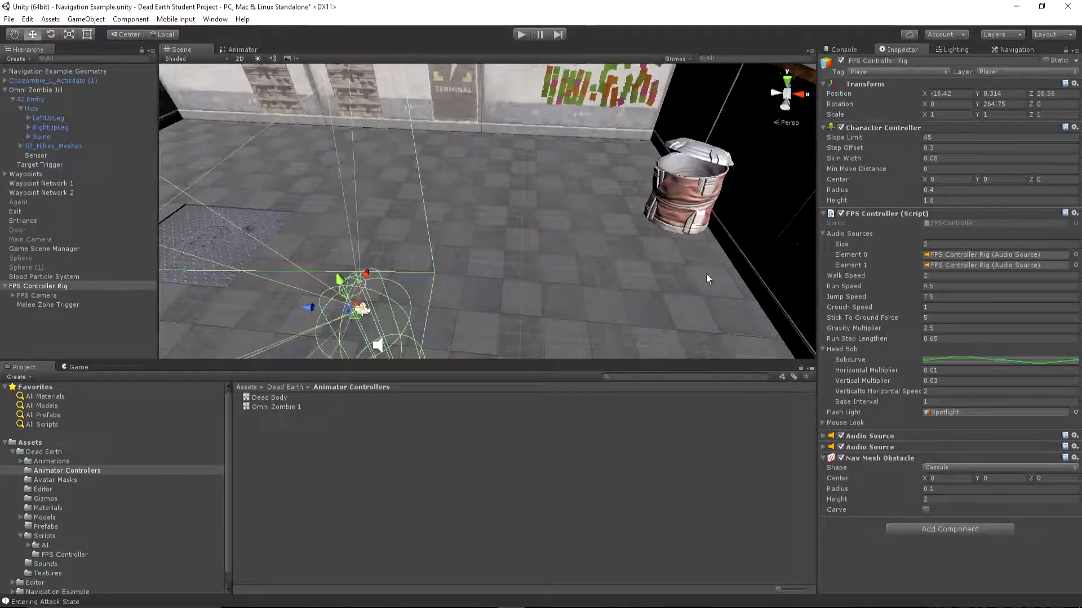
left_click(824, 213)
left_click(825, 127)
right_click_drag(561, 217, 569, 144)
key("w")
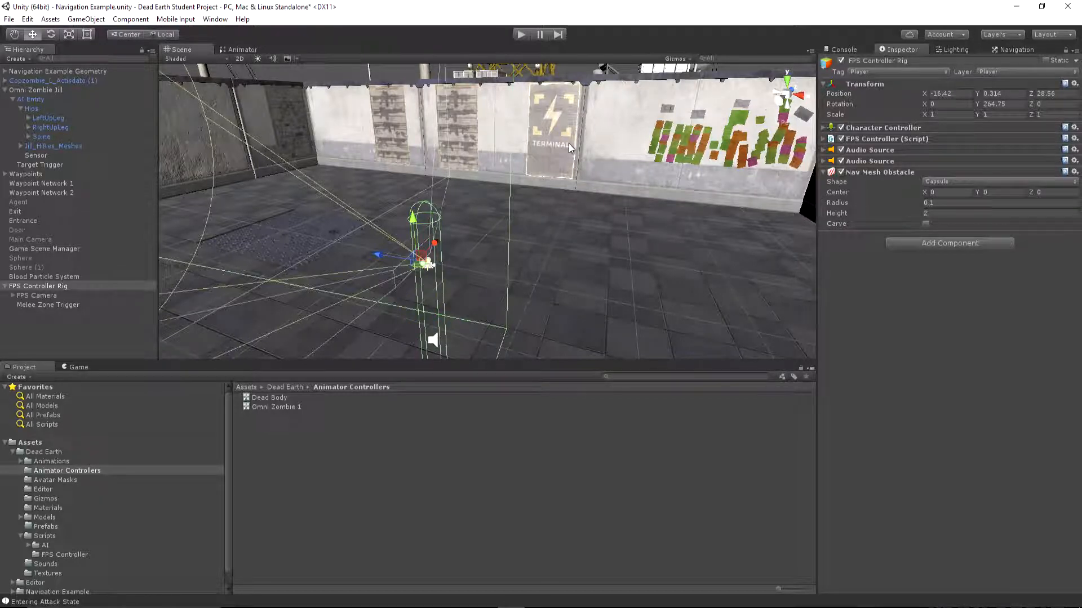
In MonoDevelop, add a serialized float _stoppingDistance = 1.0f below _speed in the AIZombieState_Attack1 class
left_click(567, 598)
scroll(532, 328, "up", 15)
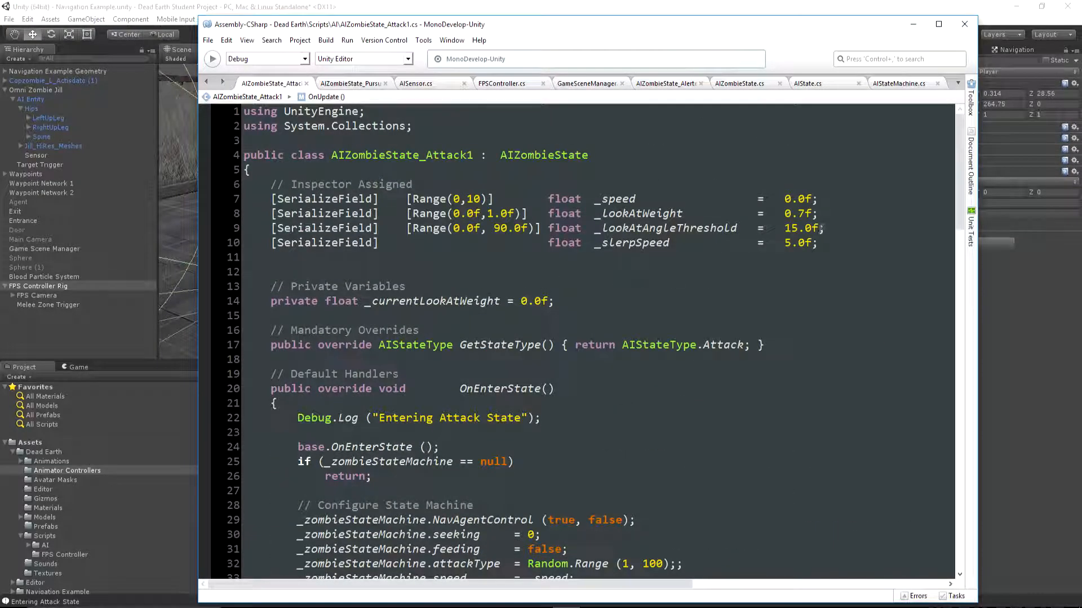
left_click(828, 203)
key("Return")
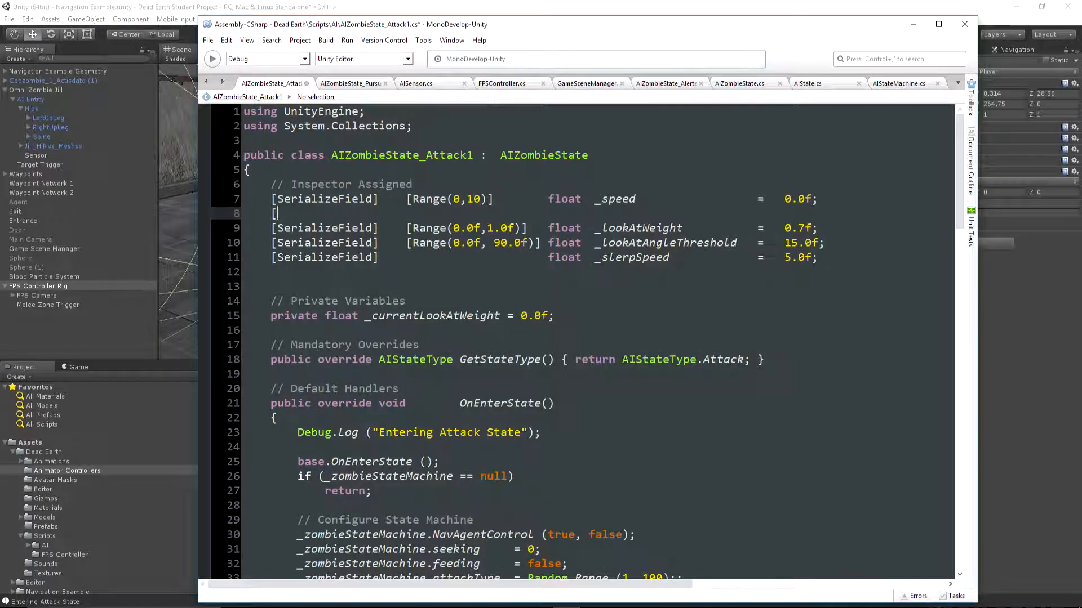
type("[Se")
key("Tab")
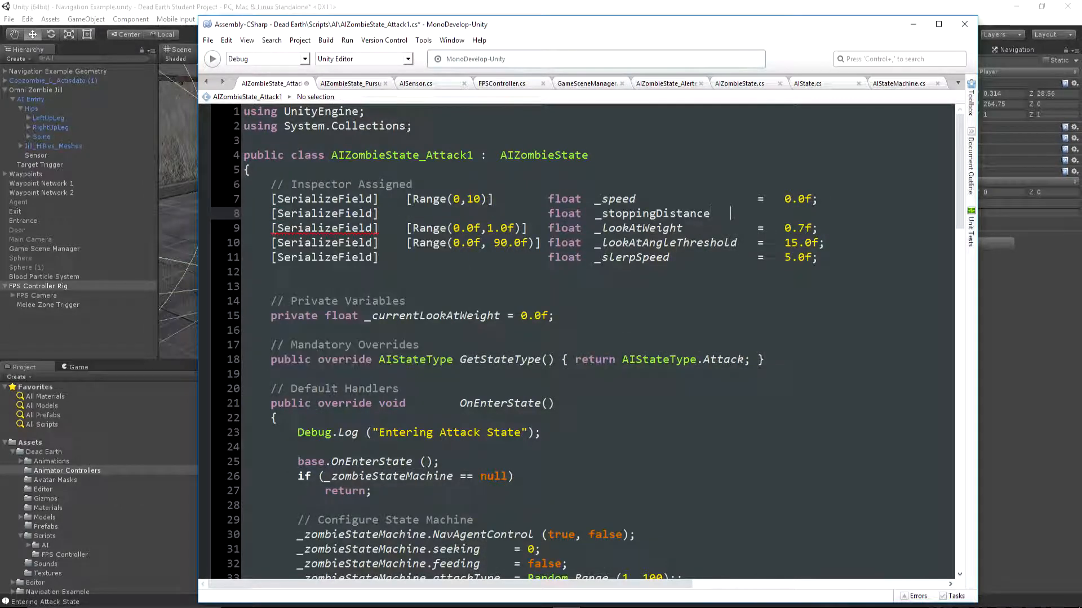
type("=")
key("Tab")
type(".0f;")
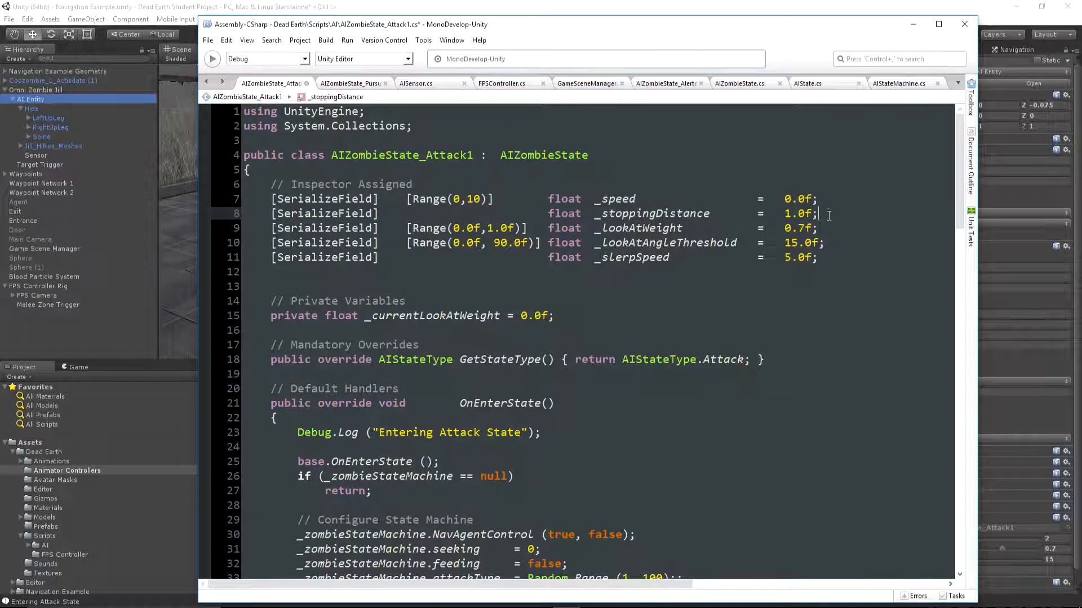
Insert OnEnterState's assignment _zombieStateMachine.speed = _speed; into OnUpdate below the newRot declaration, with an empty line above it
scroll(613, 293, "down", 1)
scroll(614, 293, "down", 3)
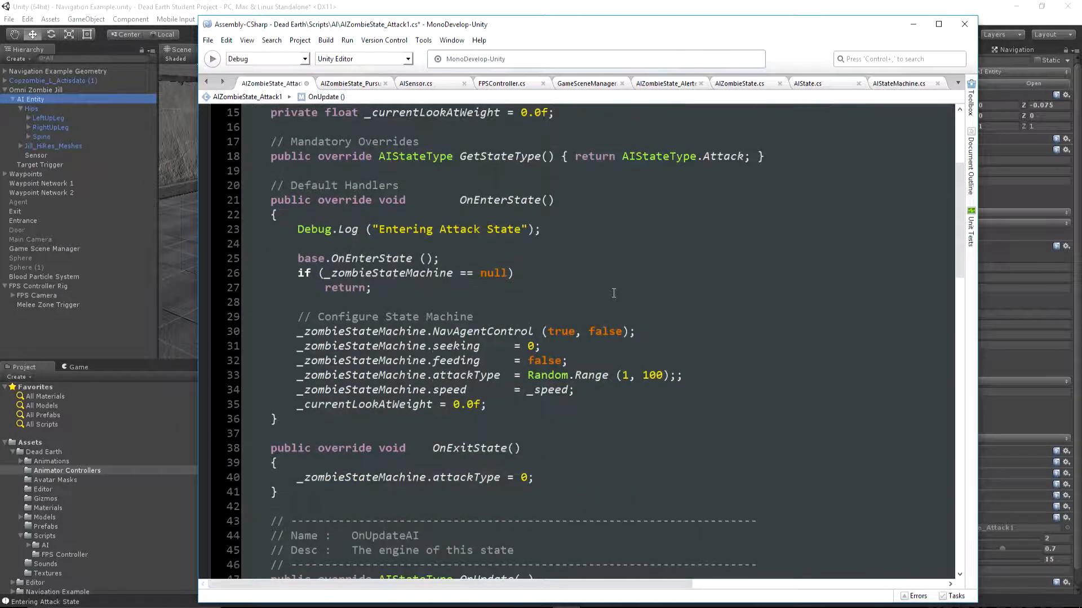
left_click_drag(578, 395, 248, 392)
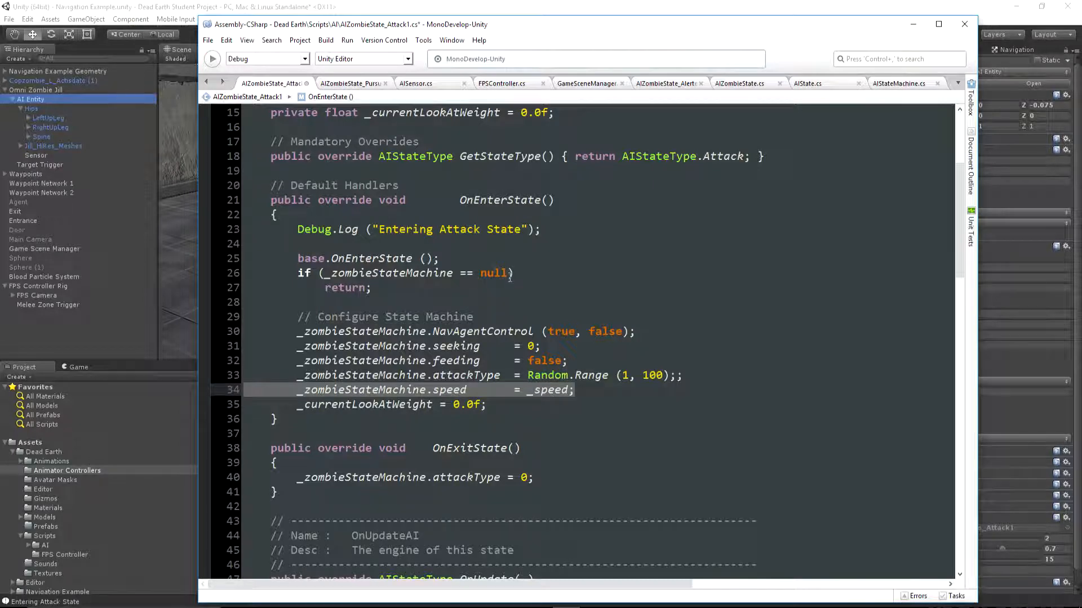
scroll(510, 278, "down", 7)
right_click(303, 349)
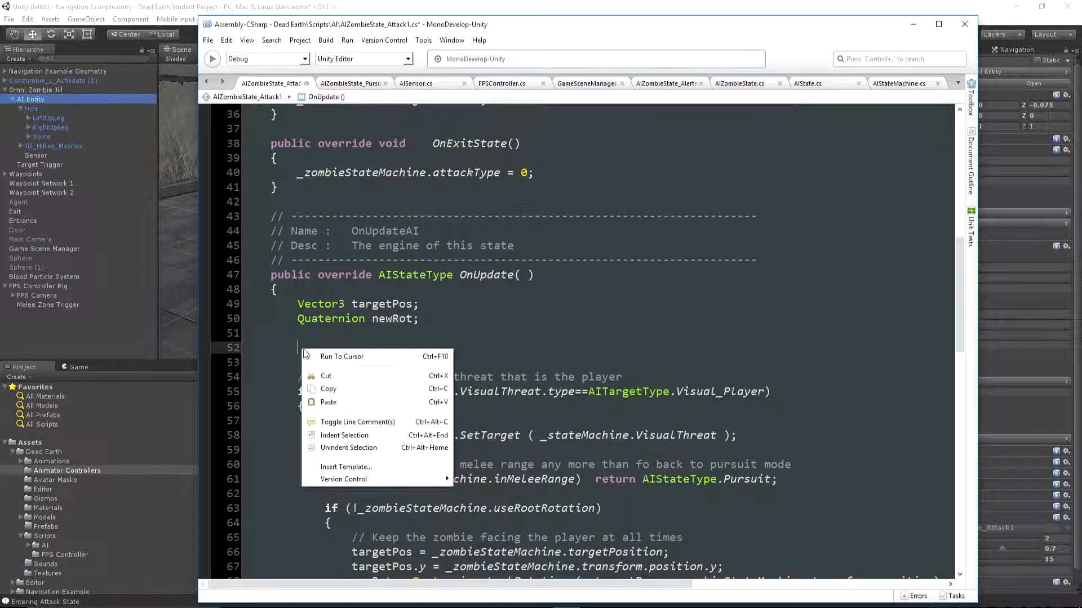
left_click(318, 400)
key("Up")
key("Return")
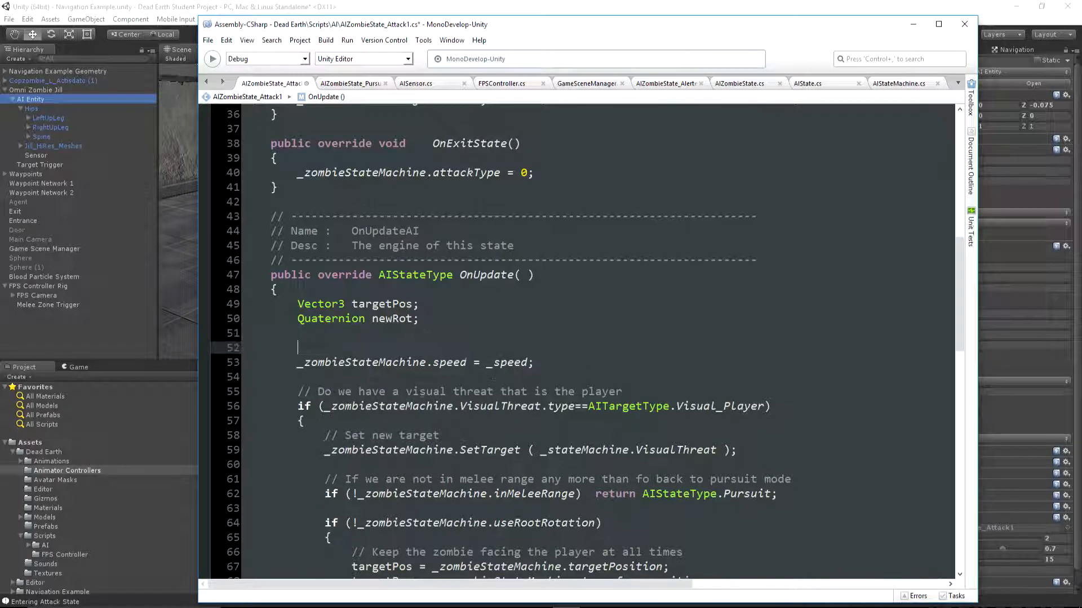
Above the speed assignment in OnUpdate, add an if checking whether Vector3.Distance between _zombieStateMachine.transform.position and _zombieStateMachine.targetPosition is below _stoppingDistance
type("if ( Vector3.Distance(")
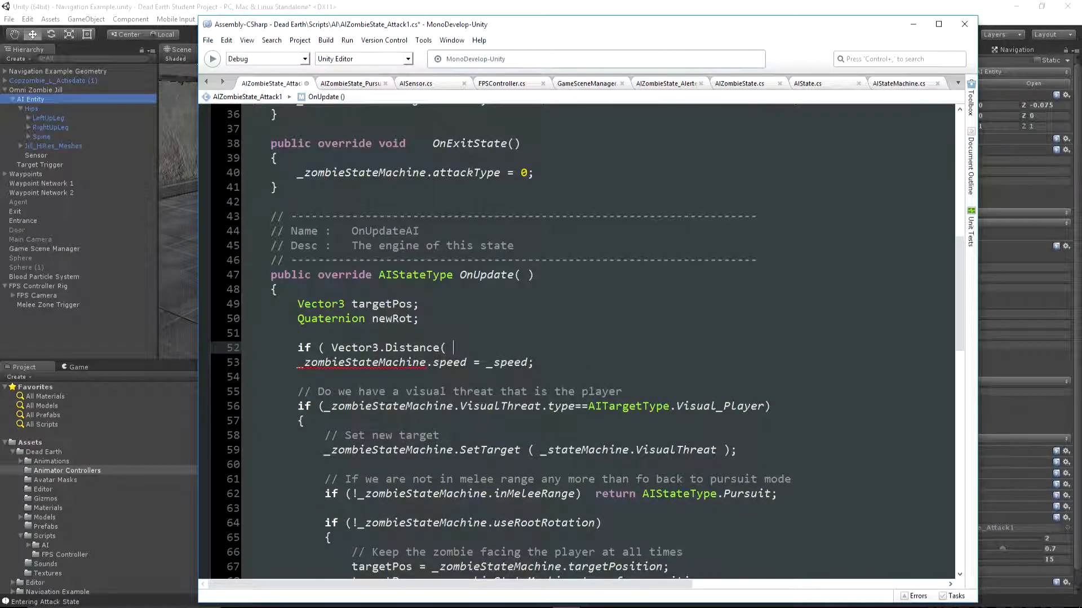
type(" _zombieSt")
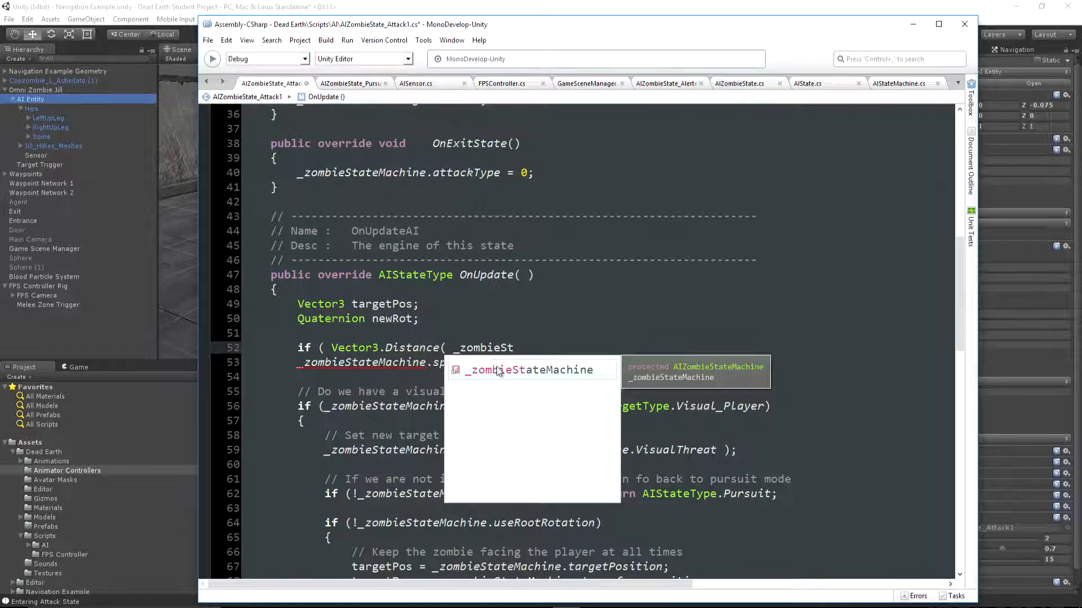
key("Return")
type(".transform.position, ")
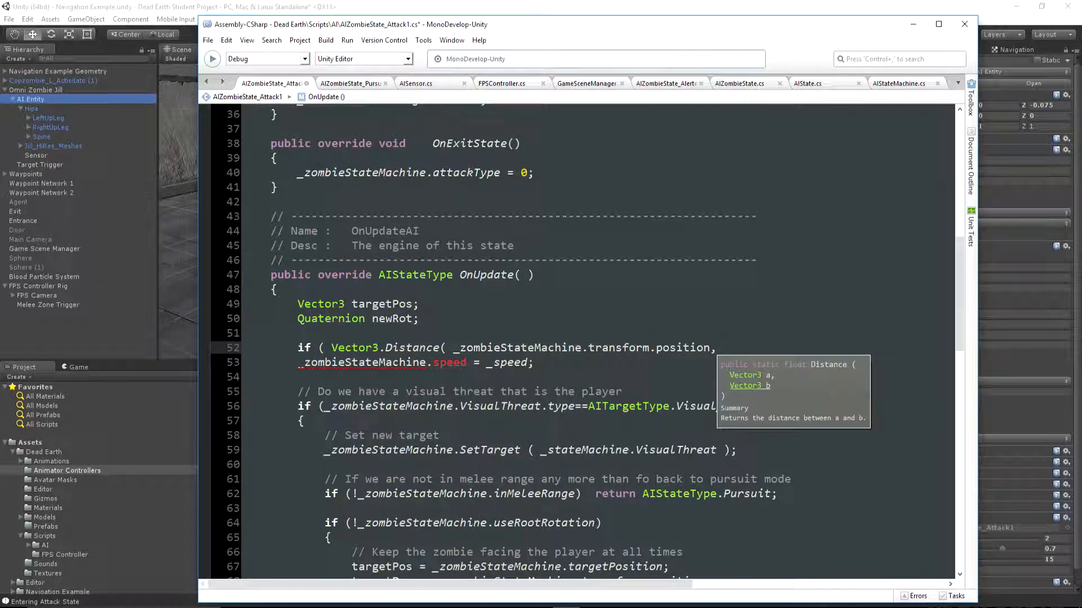
type("_zombieStateMachine.targetPosition)")
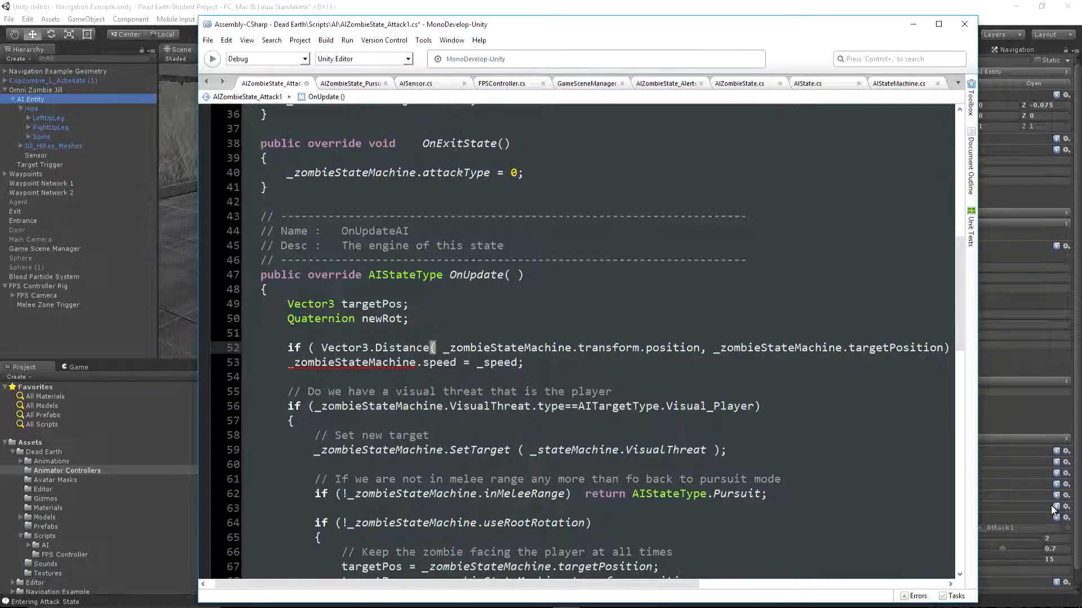
type("<")
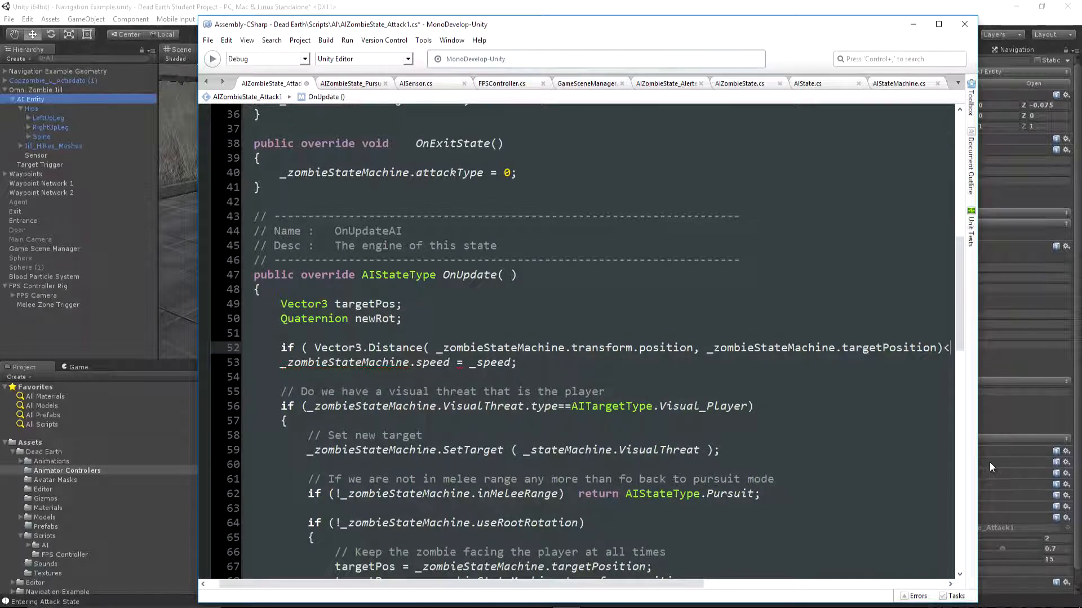
type("_stopping")
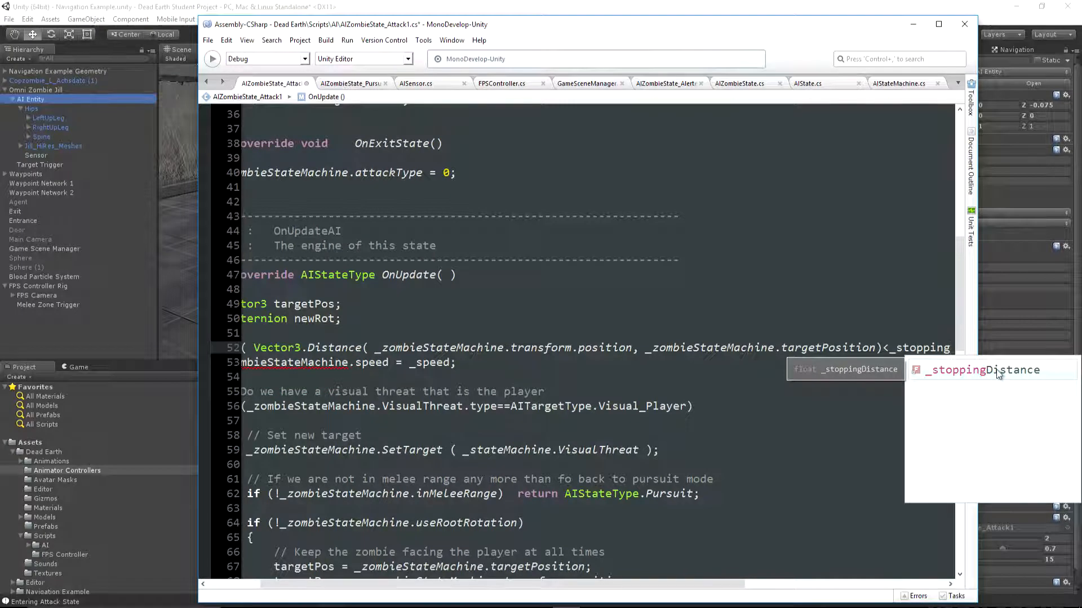
double_click(996, 369)
key("Return")
Set _zombieStateMachine.speed = 0 under the distance check and make the _speed assignment its indented else branch
type("_zomb")
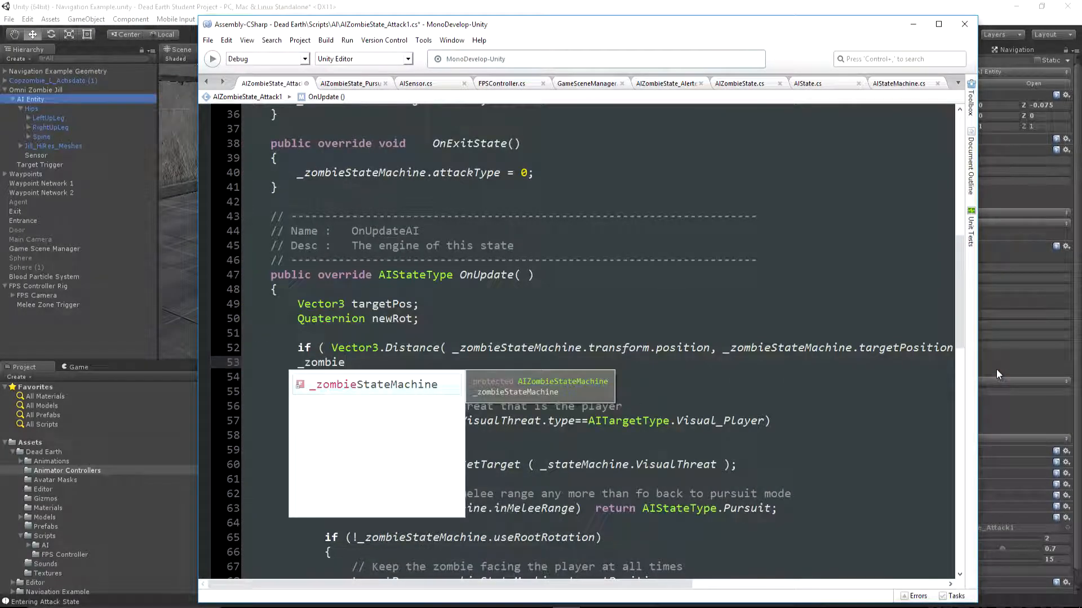
type("ie")
double_click(424, 384)
type(".speed")
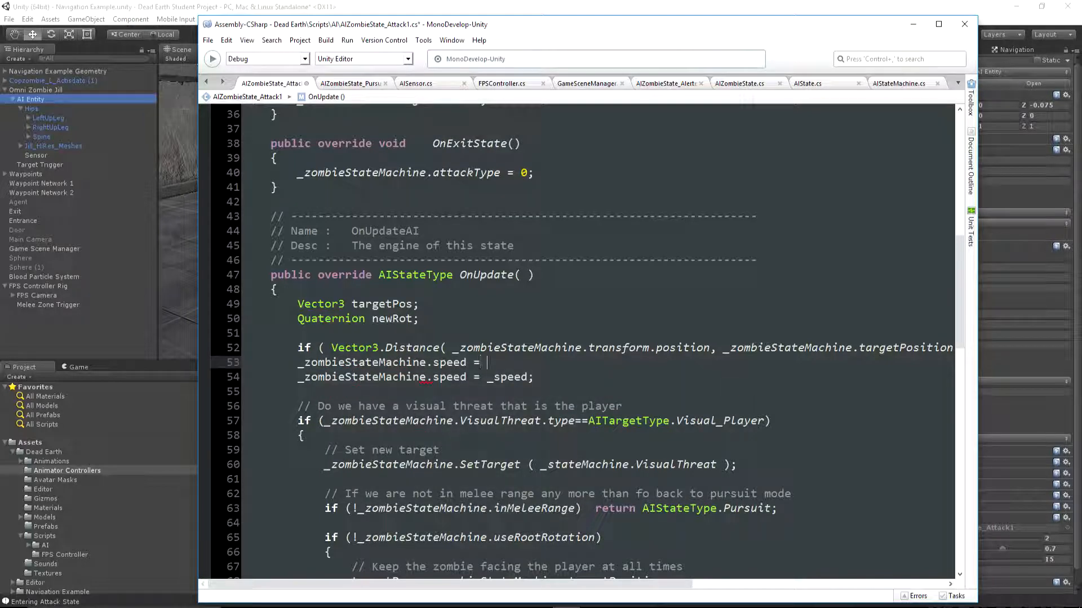
type(" = 0;")
key("Return")
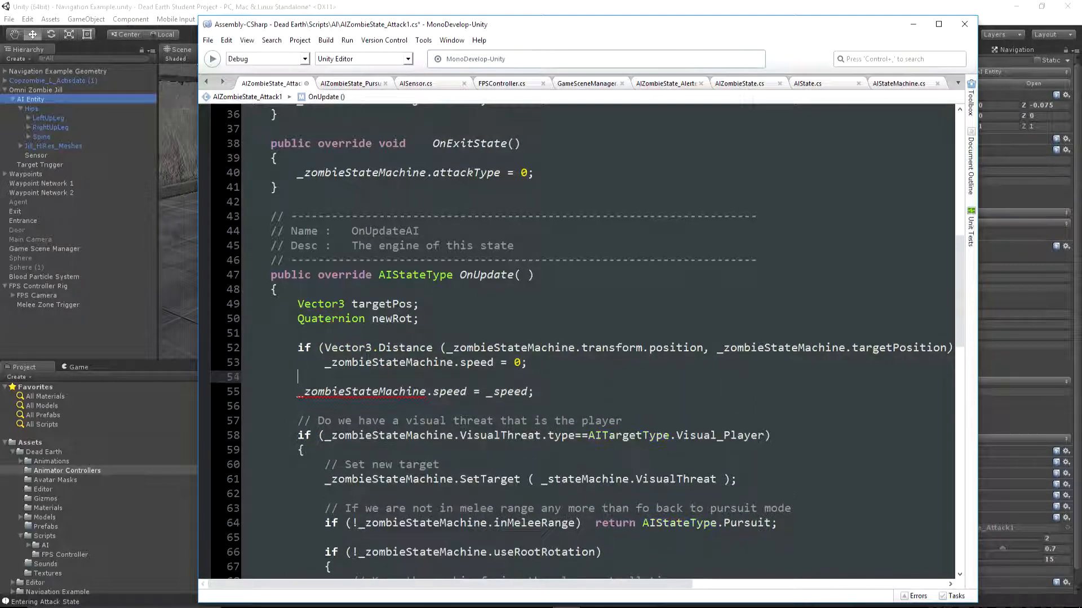
type("else")
left_click(497, 288)
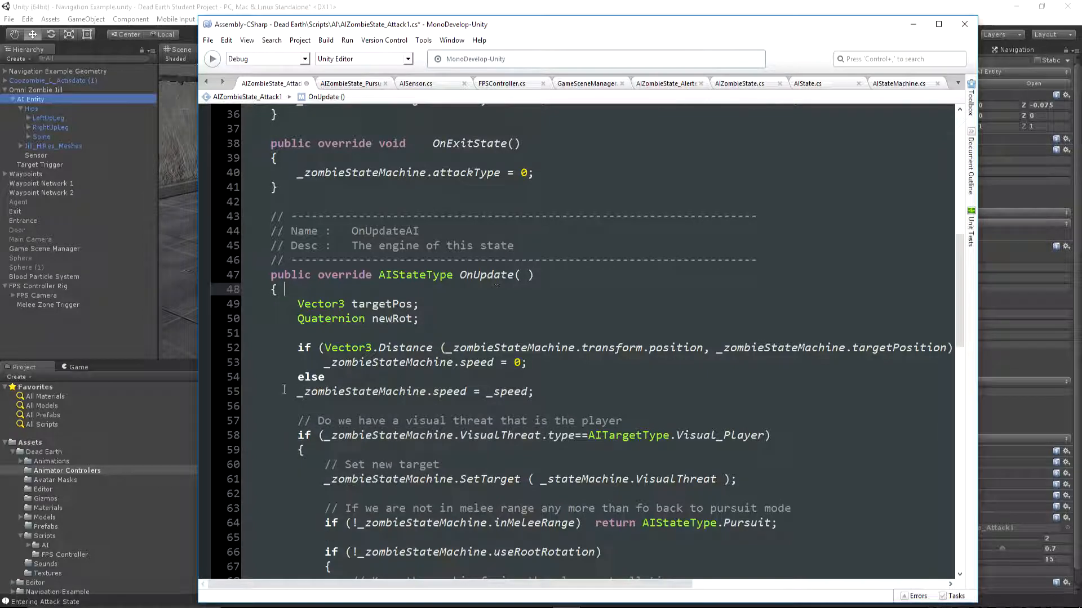
left_click(297, 391)
key("Tab")
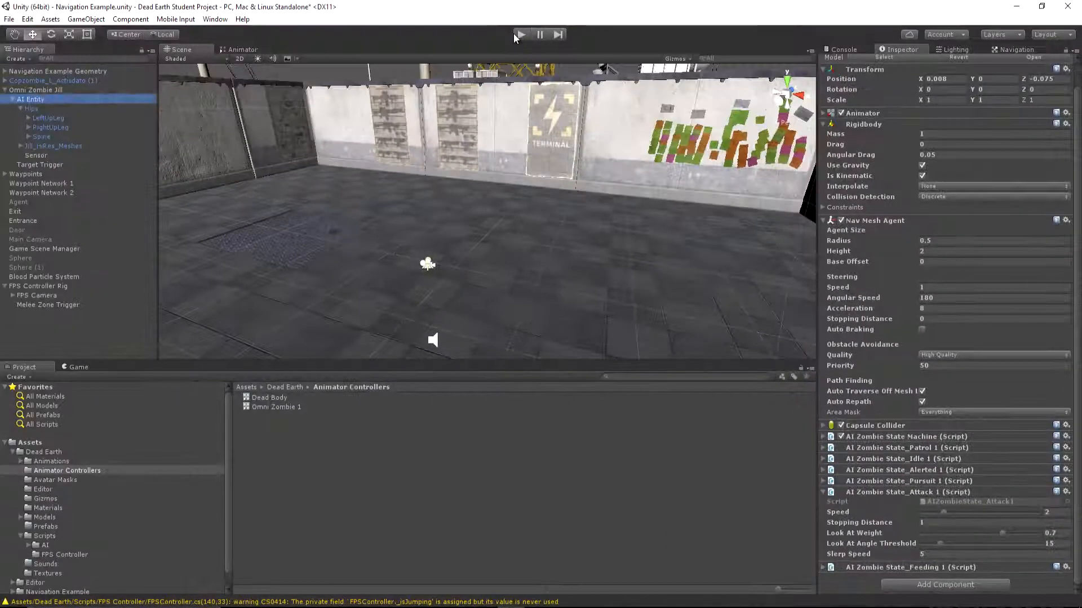
Play-test the scene with the flashlight on, approaching the zombie to check how it stops while attacking
left_click(519, 35)
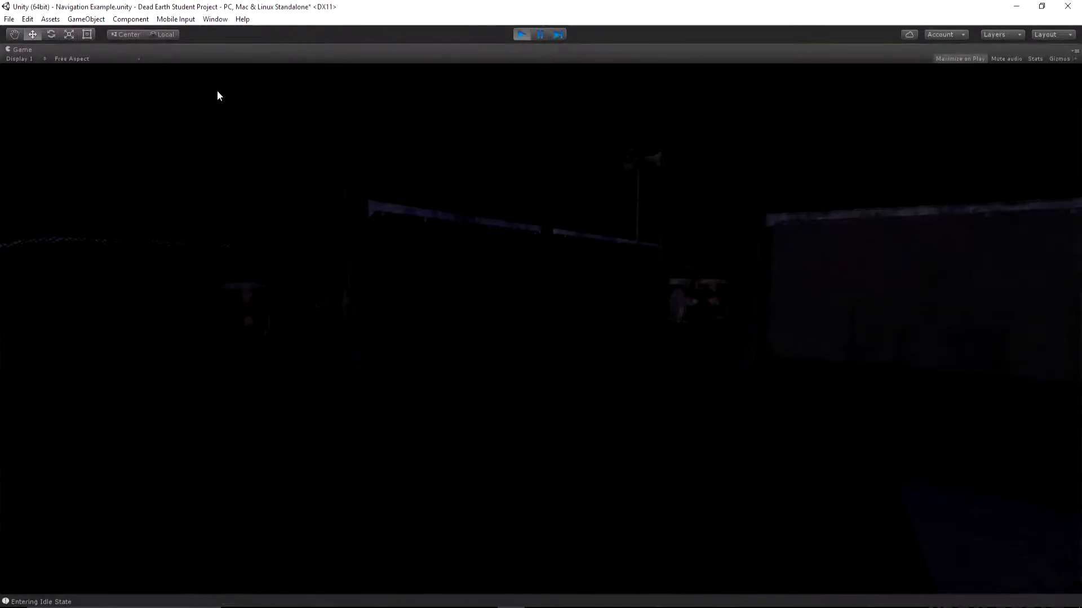
key("f")
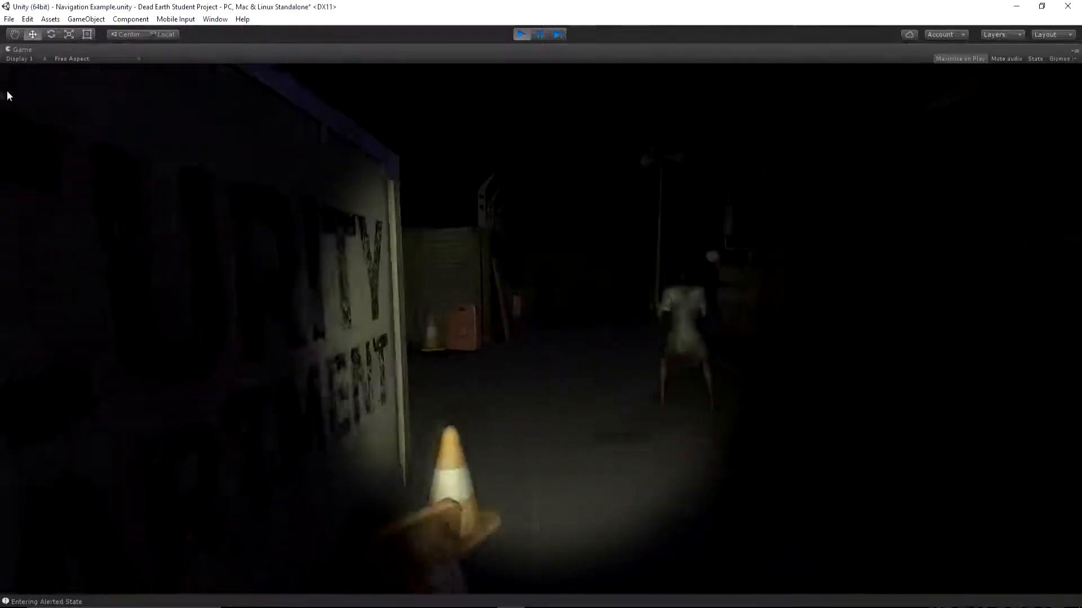
key("w")
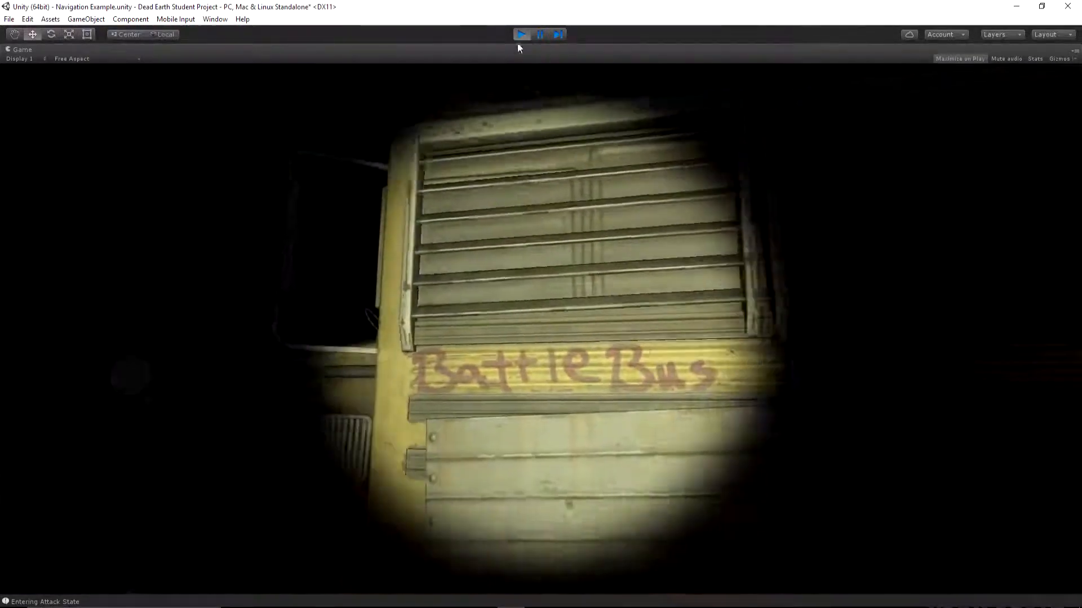
left_click(521, 34)
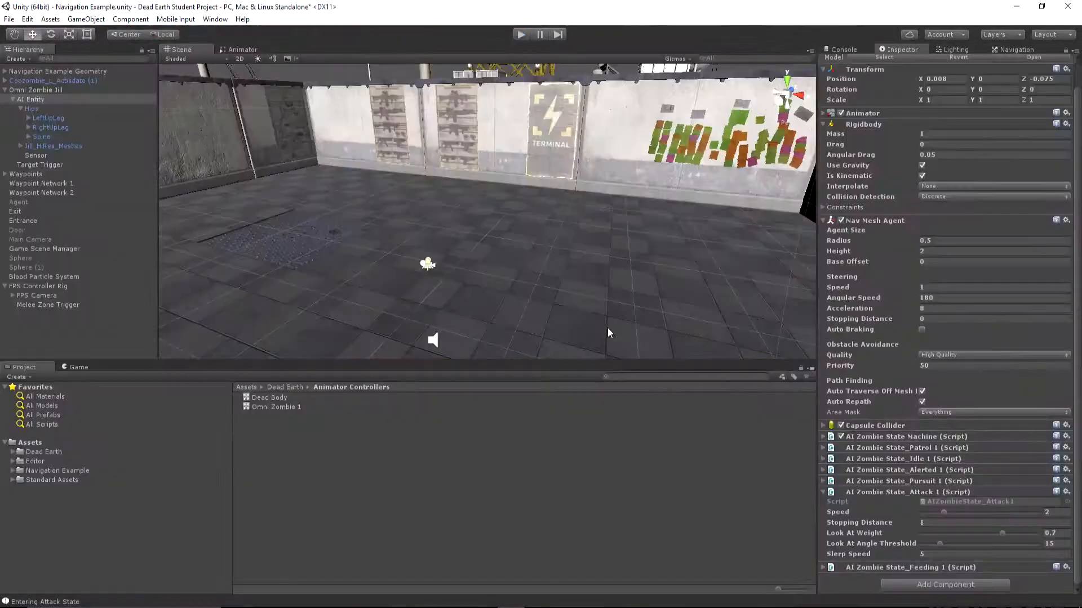
Set the AI Zombie State_Attack 1 script's Stopping Distance to 1.3 and play-test the zombie's attack while moving around it
left_click(1051, 523)
type("1.3")
left_click(521, 35)
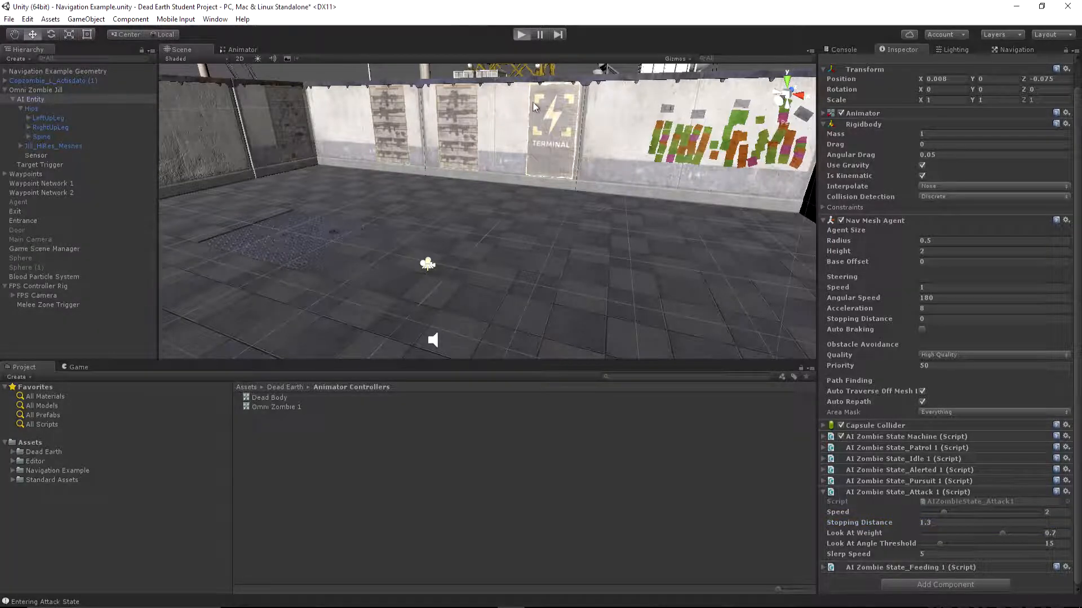
key("f")
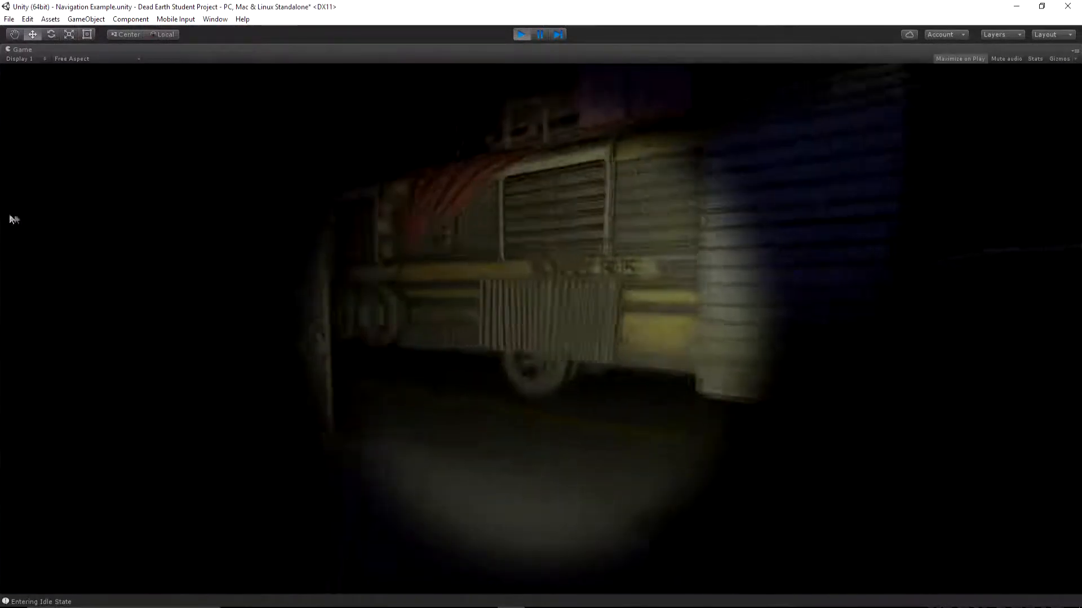
key("w")
key("s")
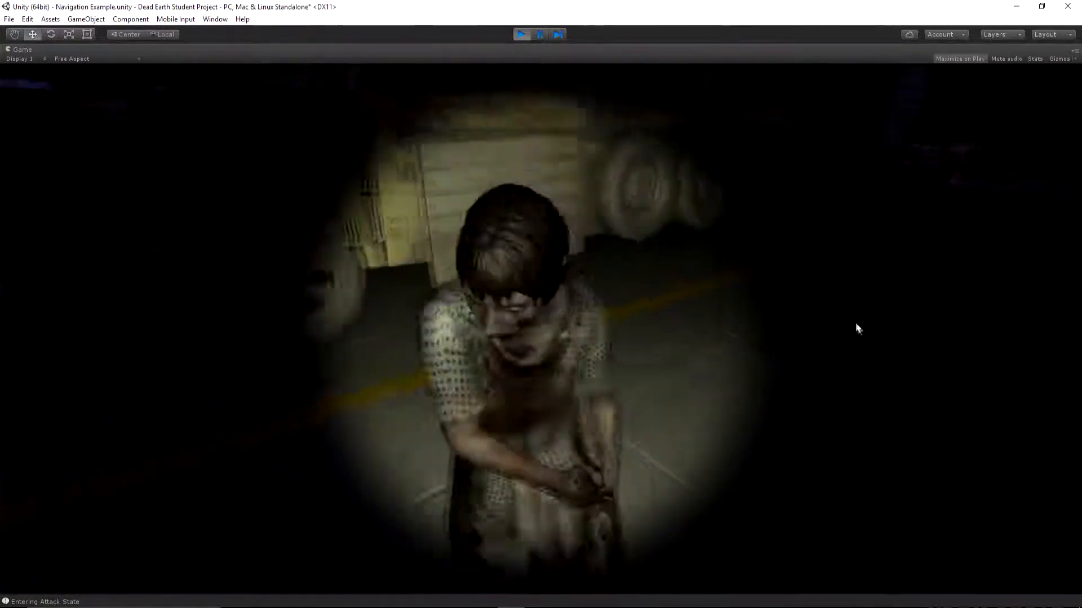
key("s")
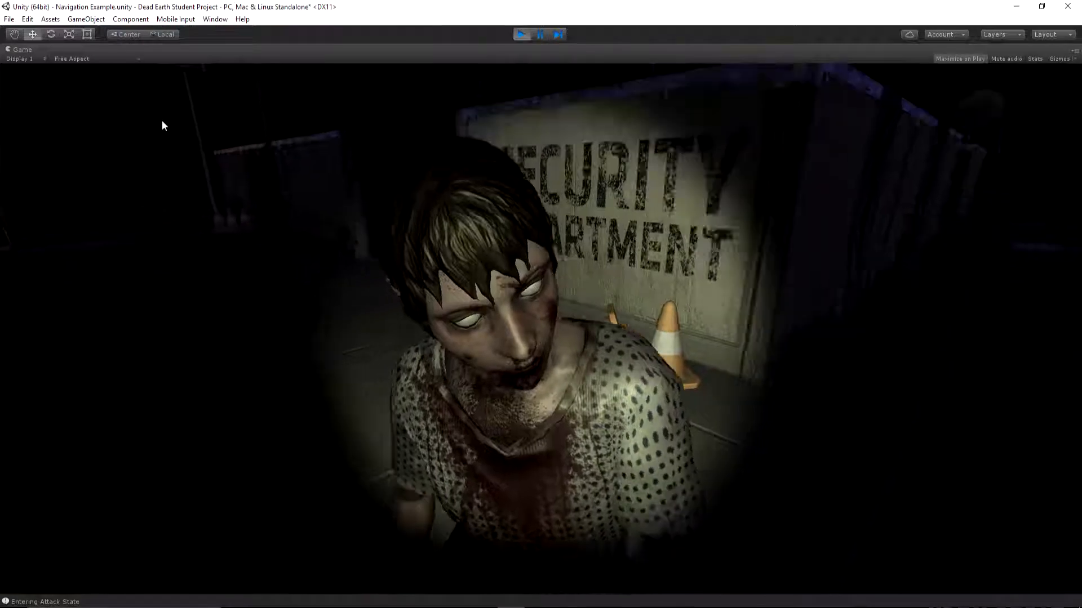
left_click(521, 34)
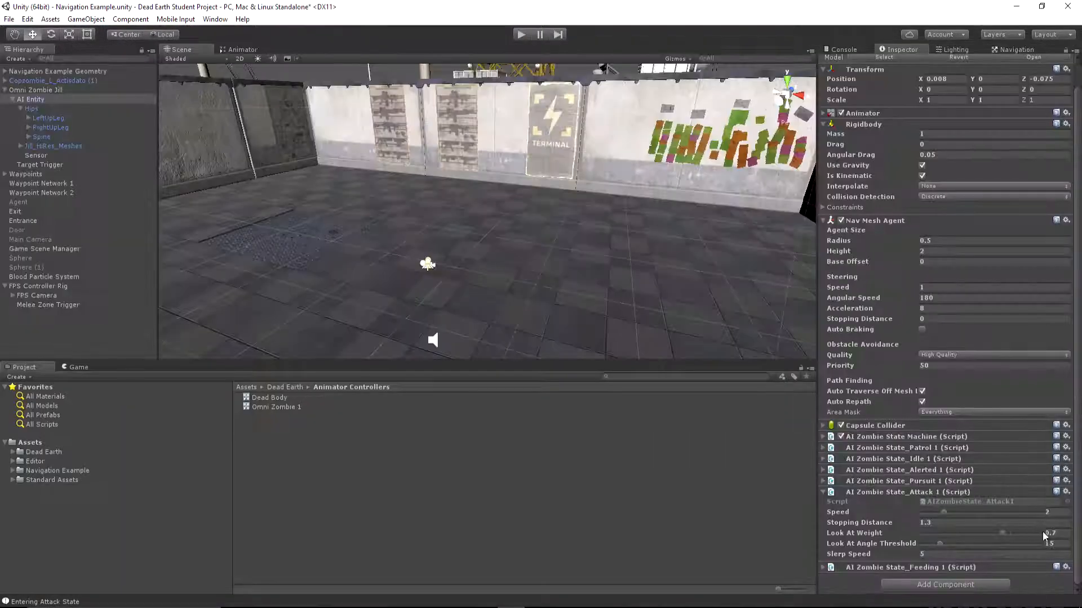
Set the attack state's Stopping Distance to 1.2 and play-test the zombie's attack with the flashlight on
left_click(943, 522)
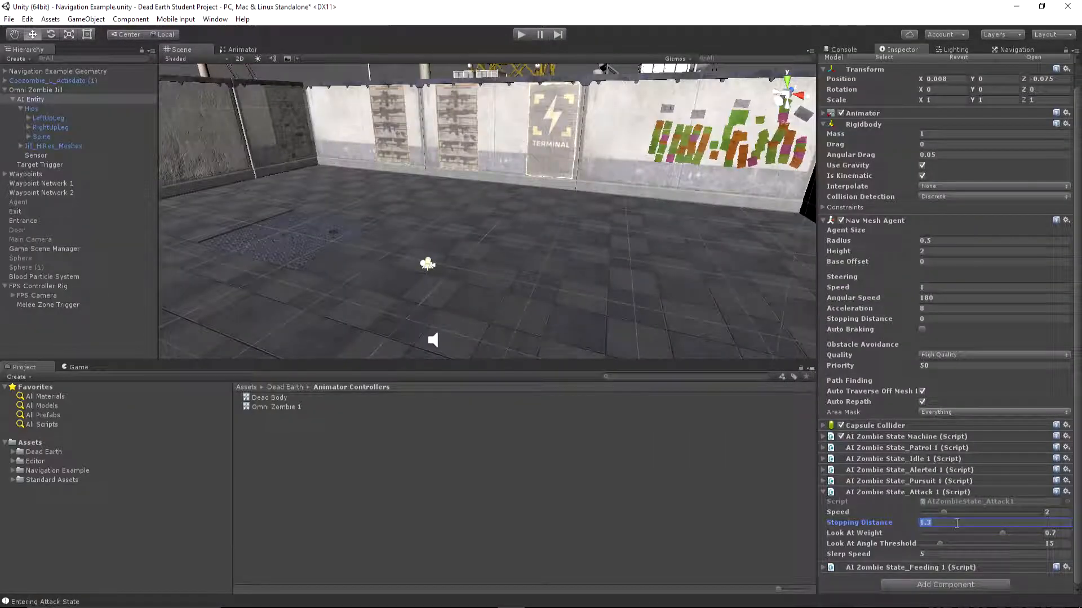
left_click(521, 34)
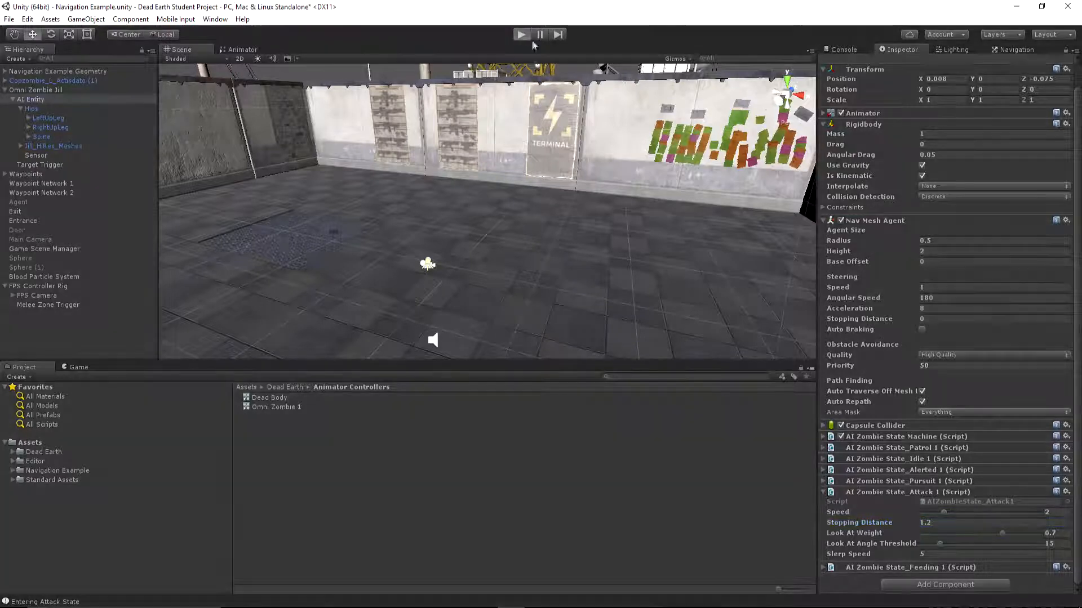
key("f")
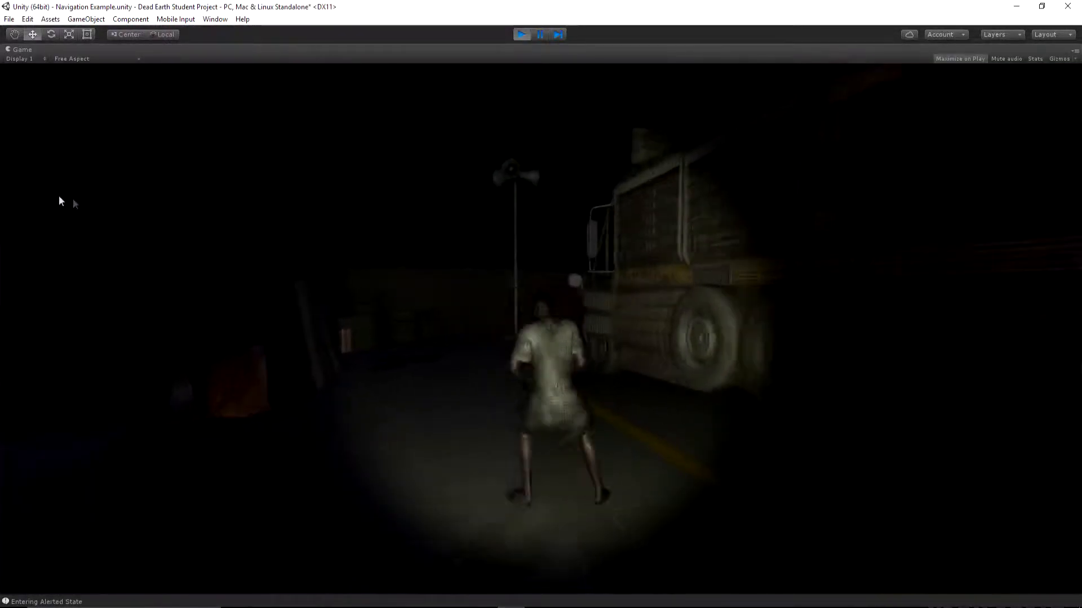
key("s")
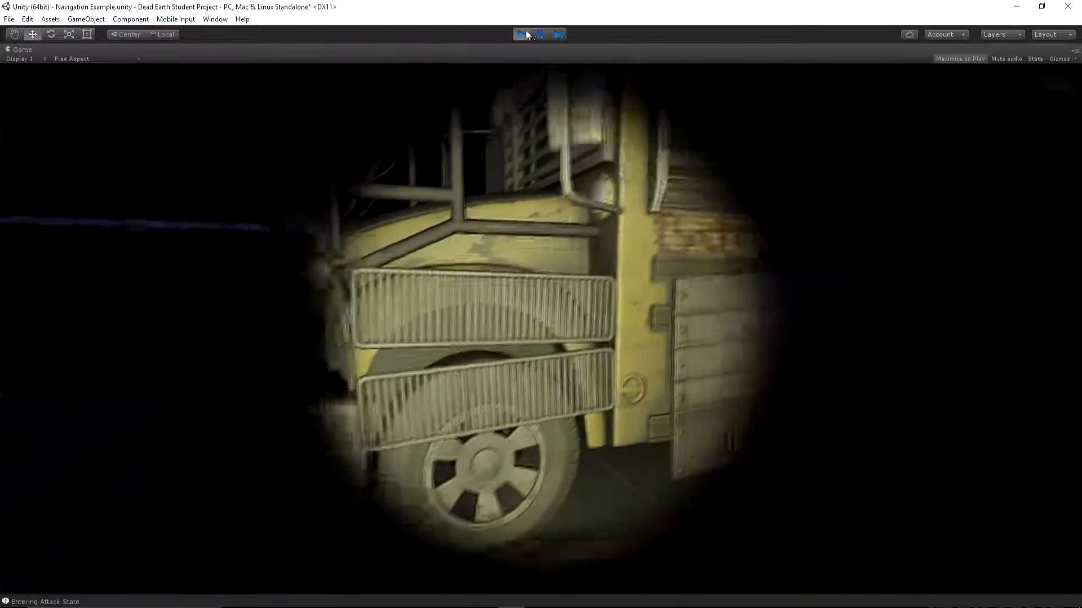
left_click(521, 34)
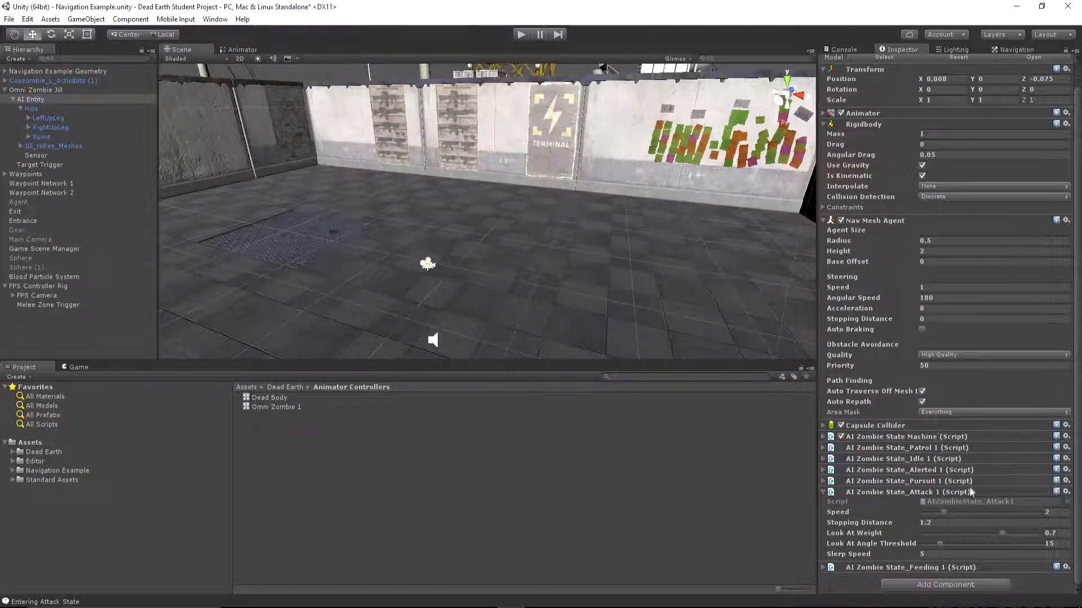
Lower the attack state's Stopping Distance to 1.1 and play-test how close the zombie comes while attacking
left_click(934, 524)
type("1.1")
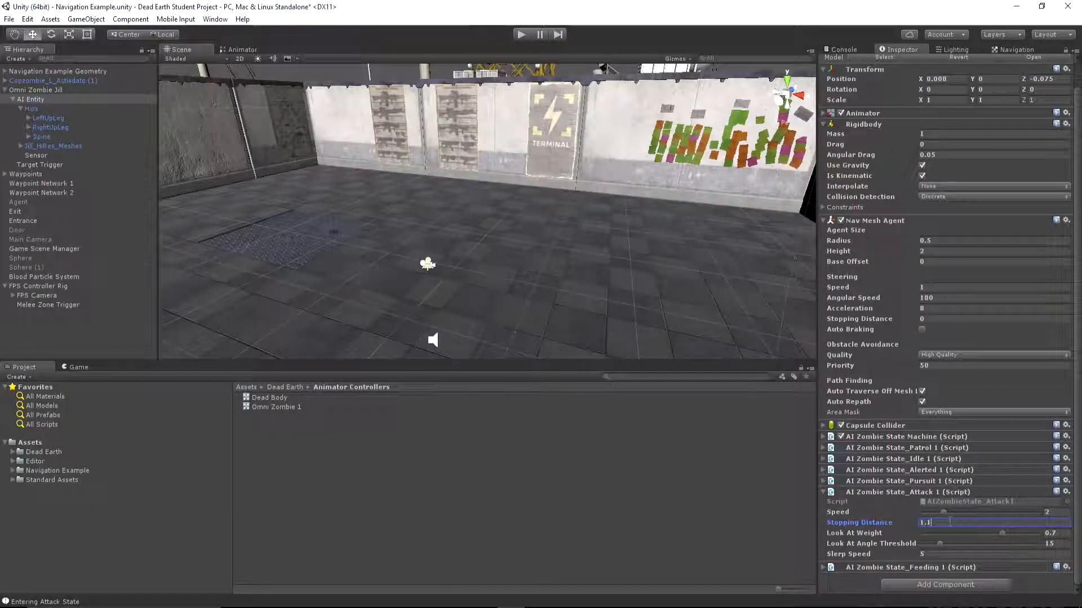
left_click(522, 35)
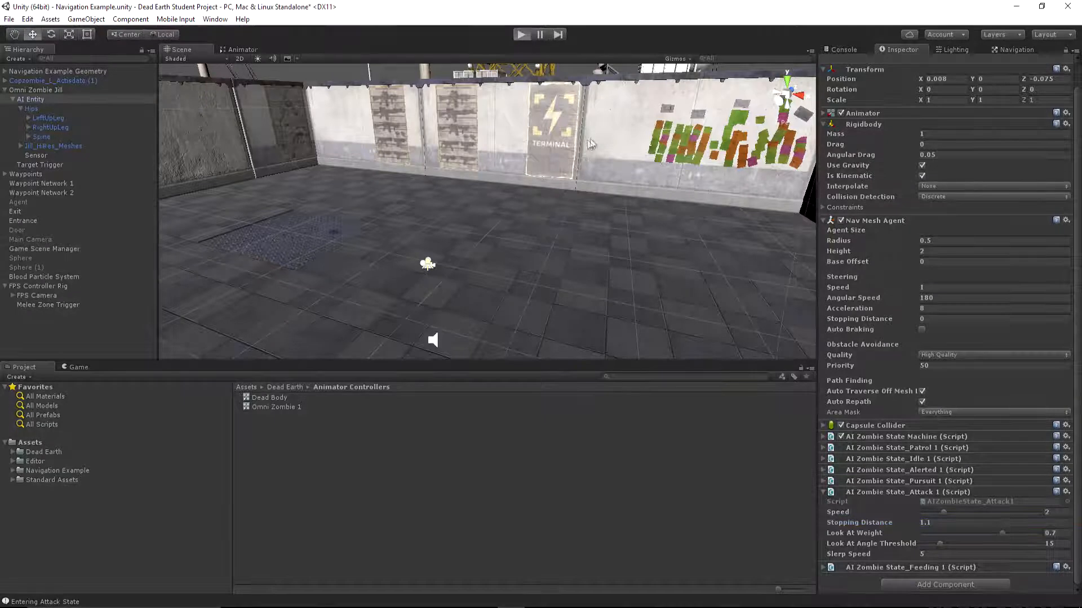
key("f")
key("w")
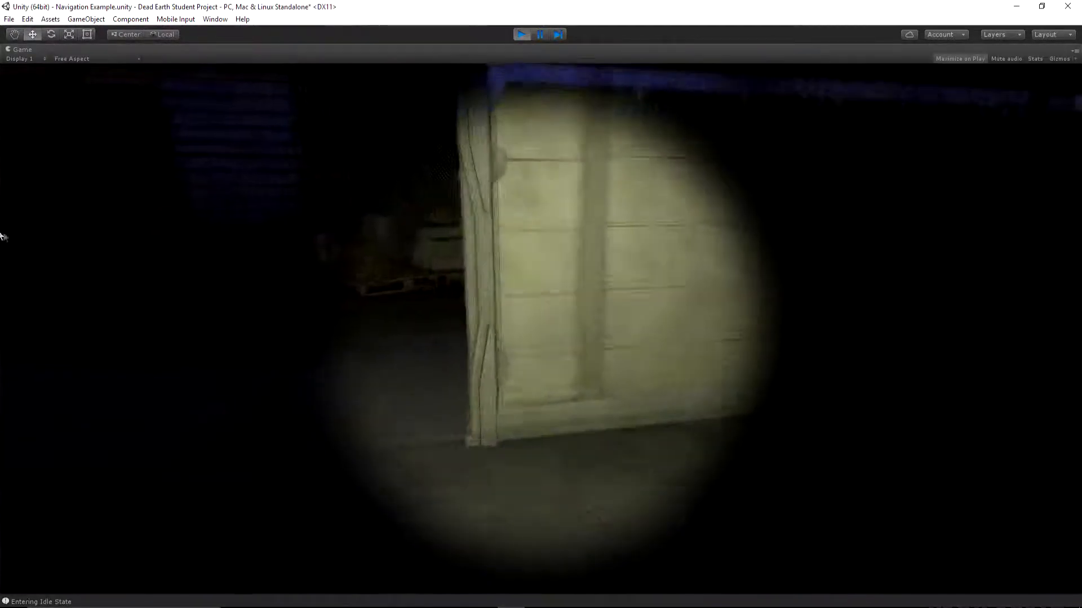
key("w")
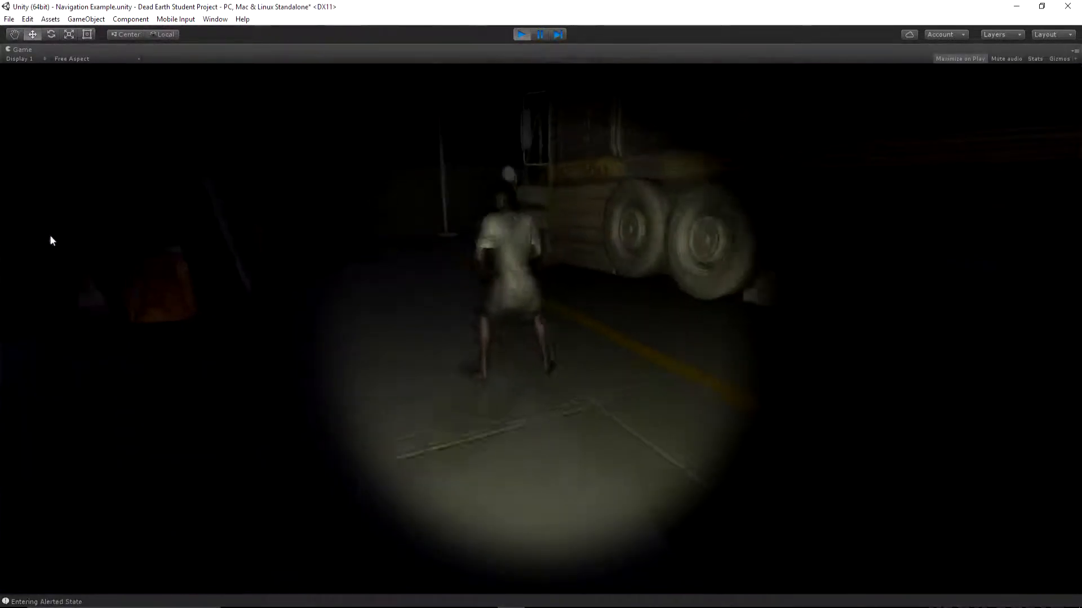
key("s")
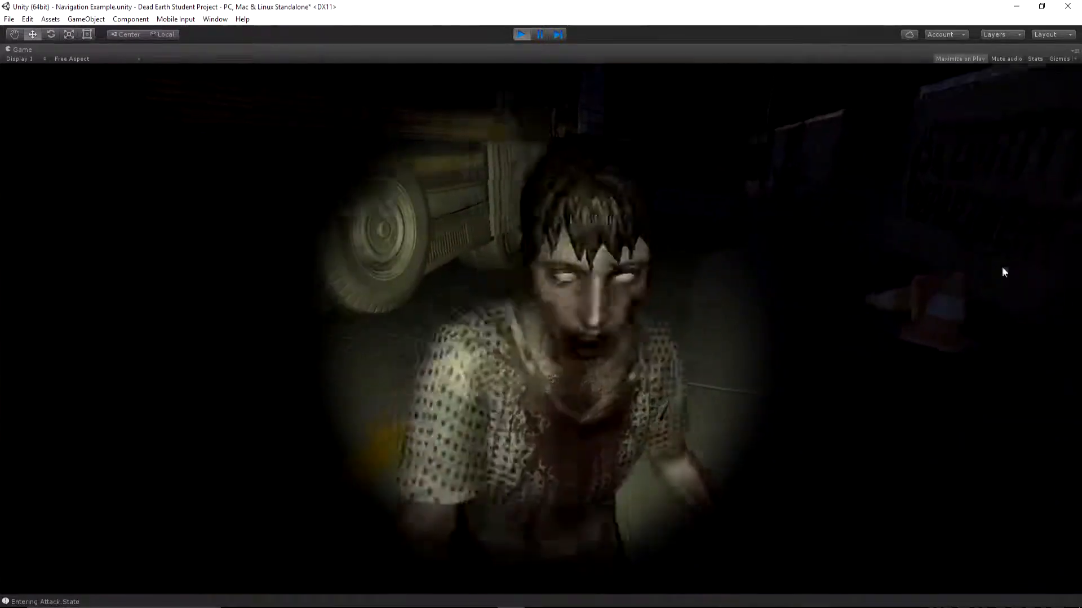
left_click(521, 35)
In the AI Zombie State_Attack 1 script, set Stopping Distance to 1.2 and Speed to 1
left_click(1004, 523)
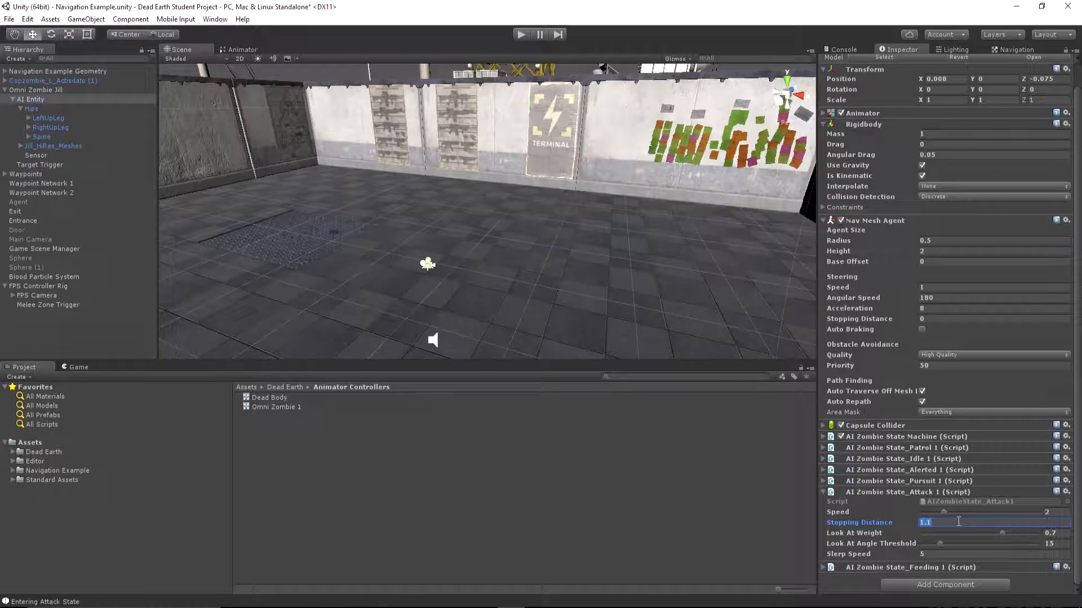
left_click(1056, 512)
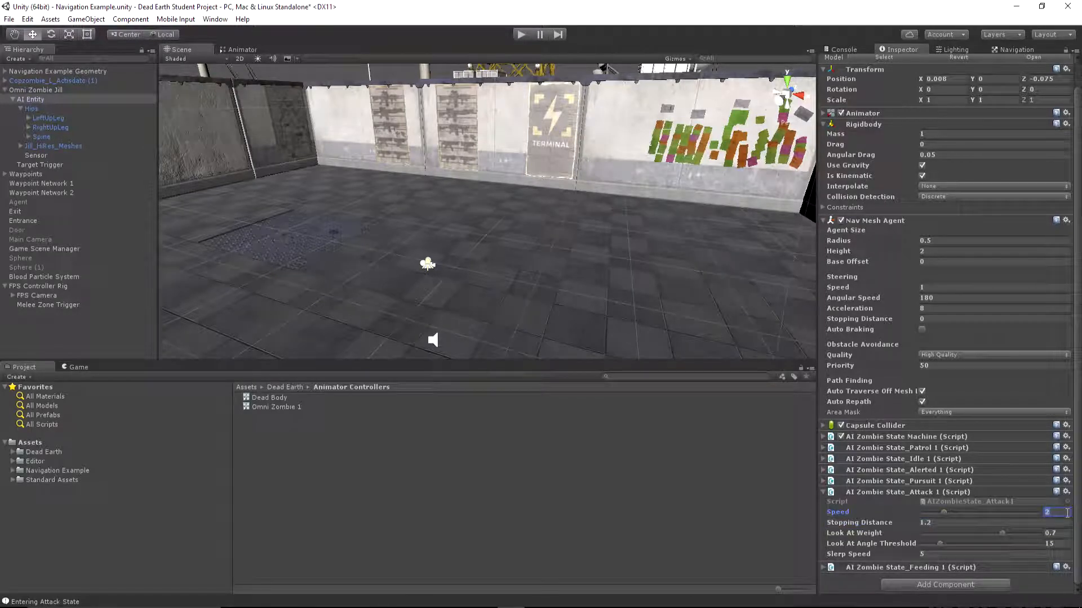
type("1")
Play-test the scene with the flashlight on, drawing the zombie into pursuit and attack while backing away
left_click(521, 35)
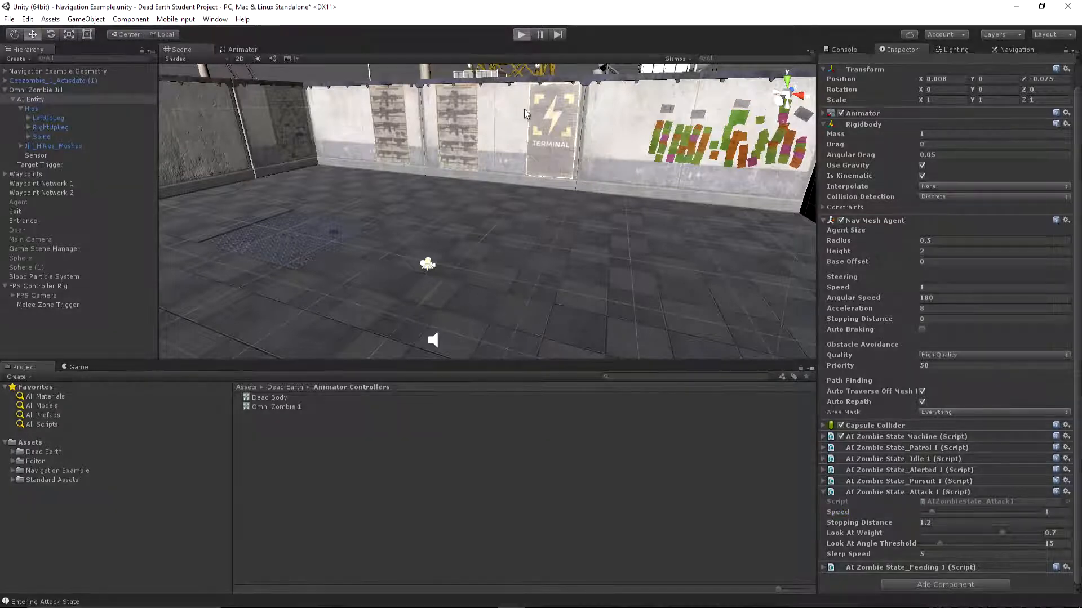
key("w")
key("f")
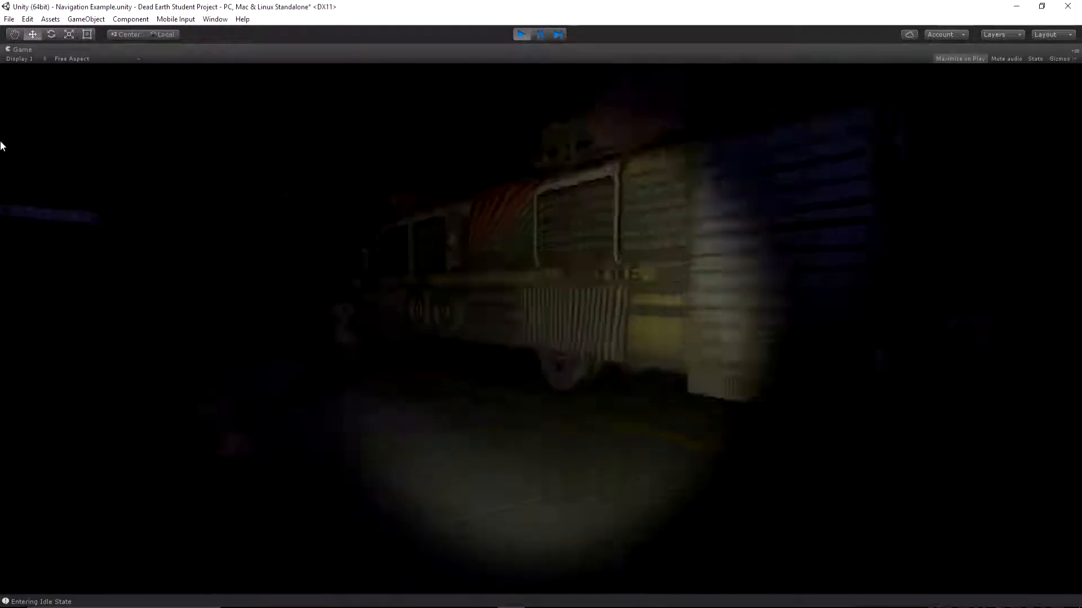
key("w")
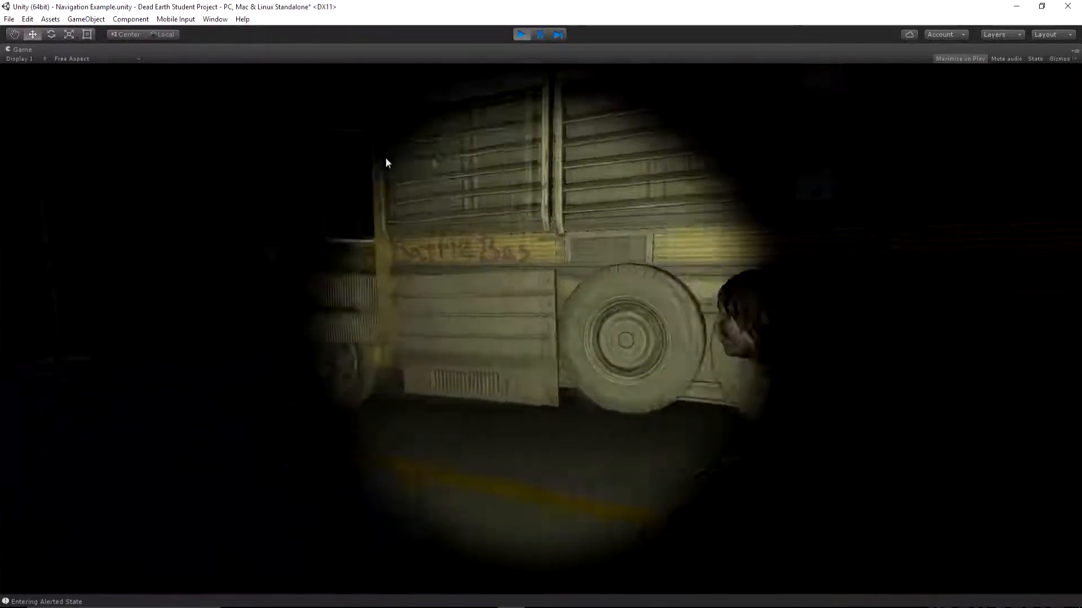
key("s")
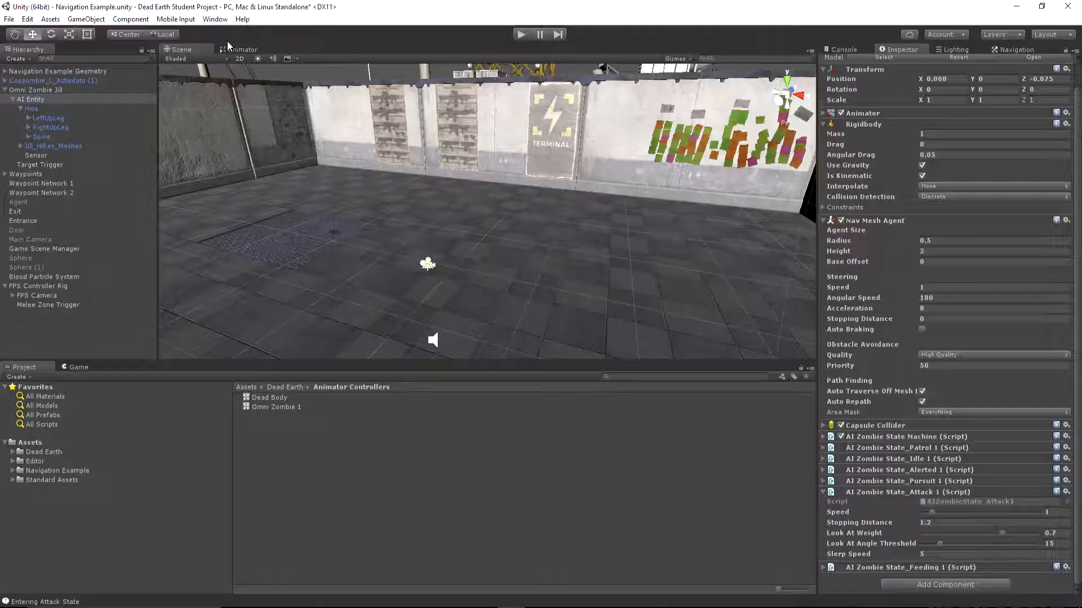
Set the Zombie Walk to Zombie Jog transition's duration to 1 s in the animator and play-test the zombie's attack
left_click(229, 48)
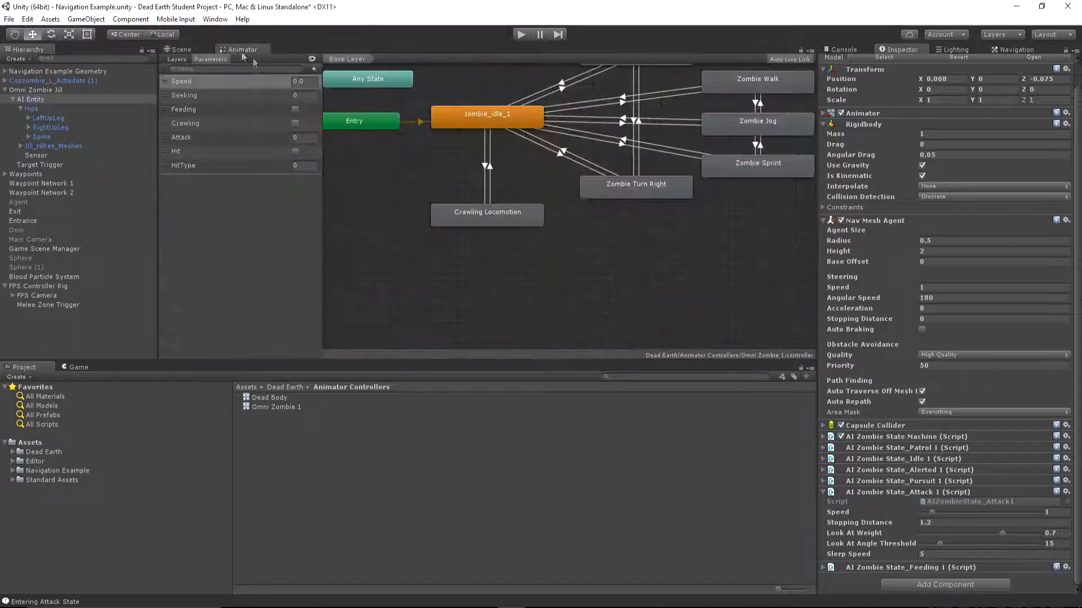
middle_click_drag(633, 153, 573, 221)
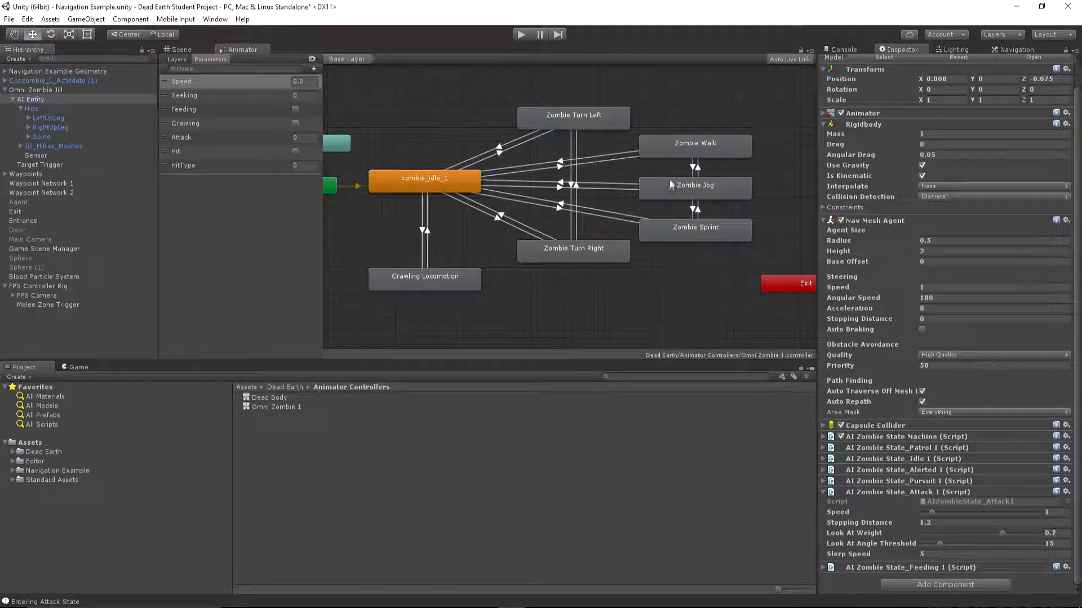
left_click(694, 166)
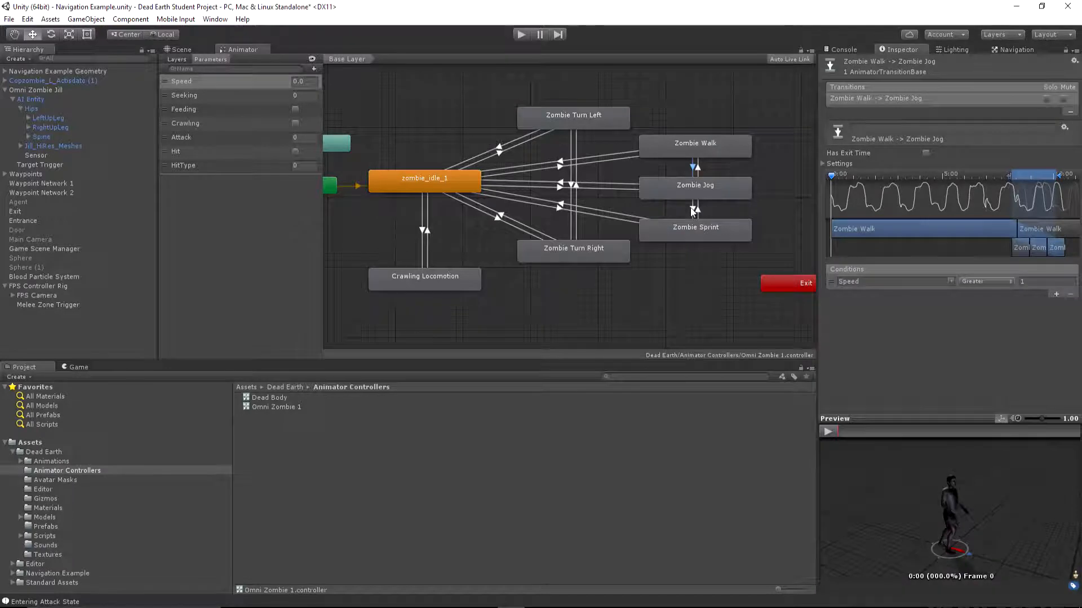
left_click(823, 164)
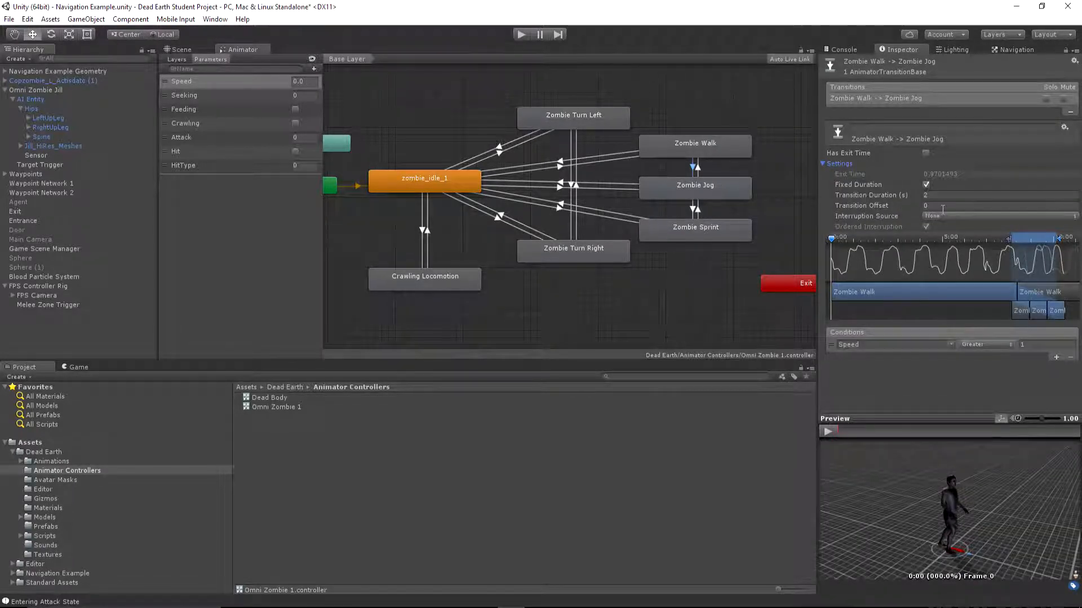
left_click(933, 195)
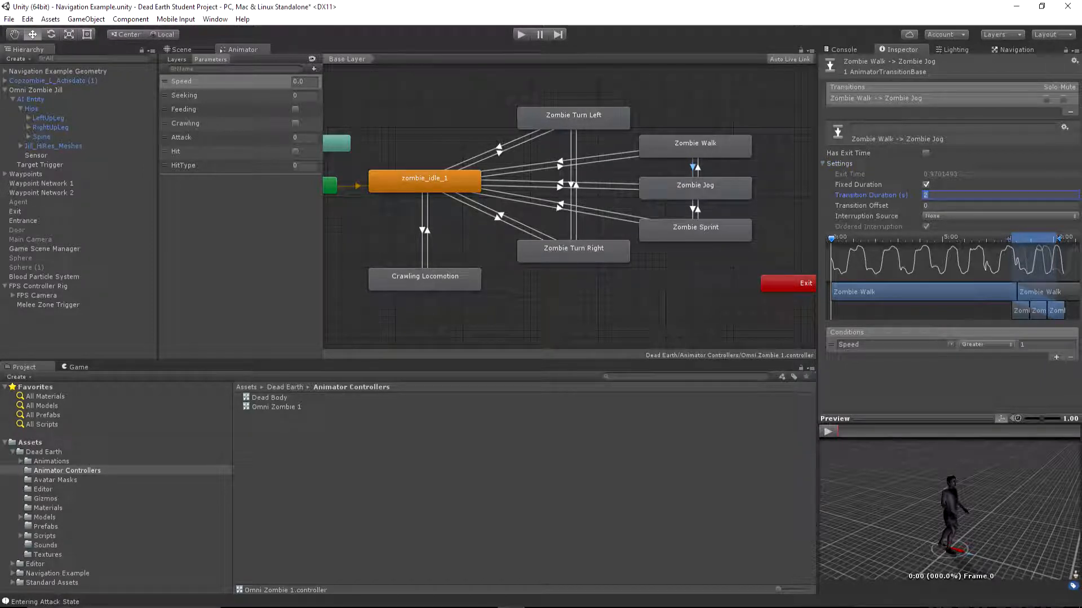
type("1")
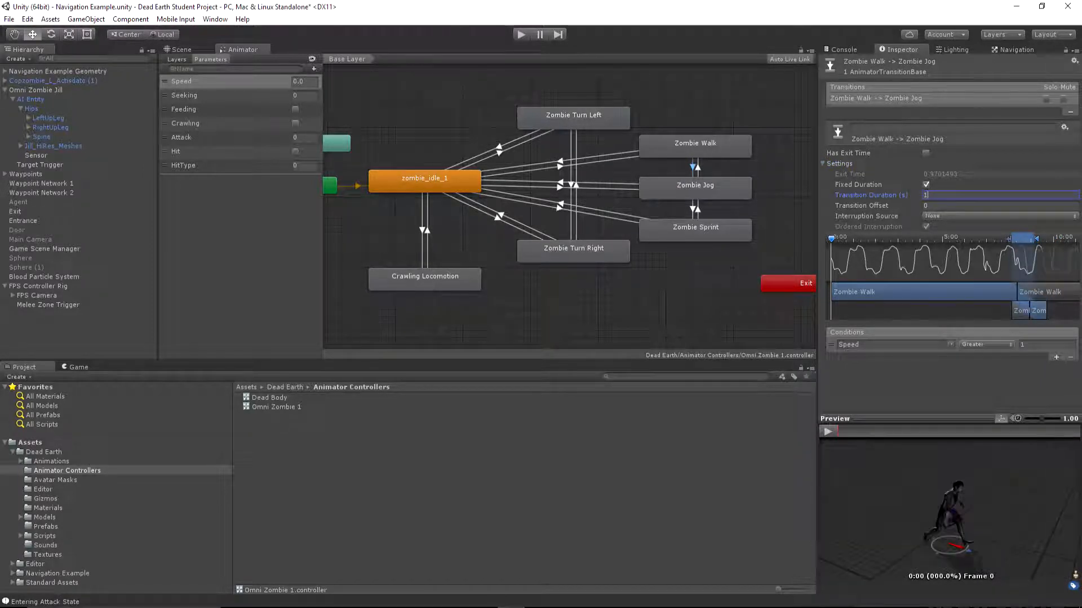
left_click(523, 33)
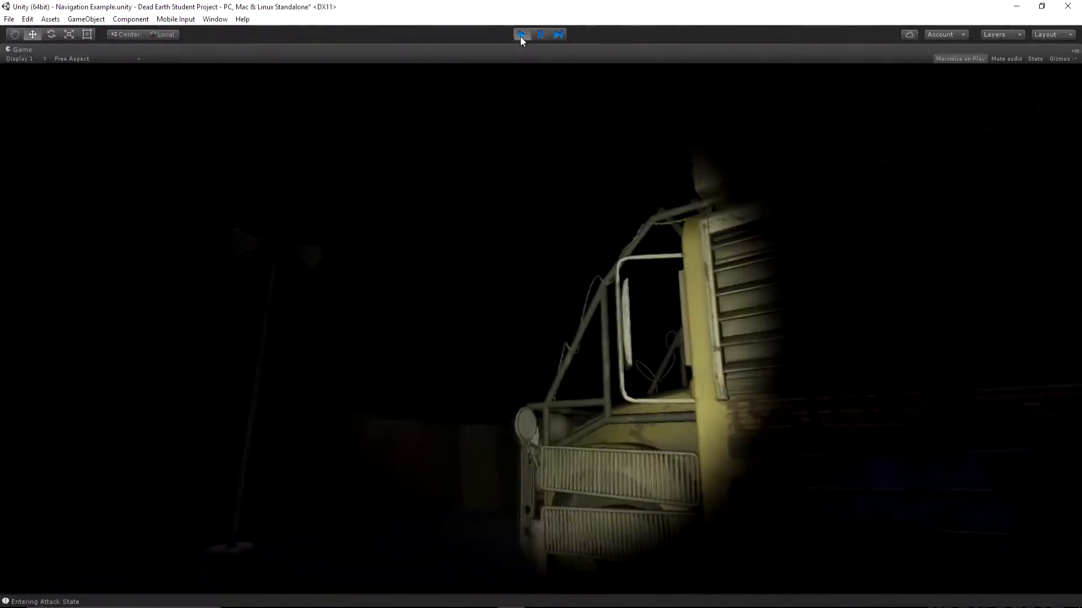
left_click(521, 34)
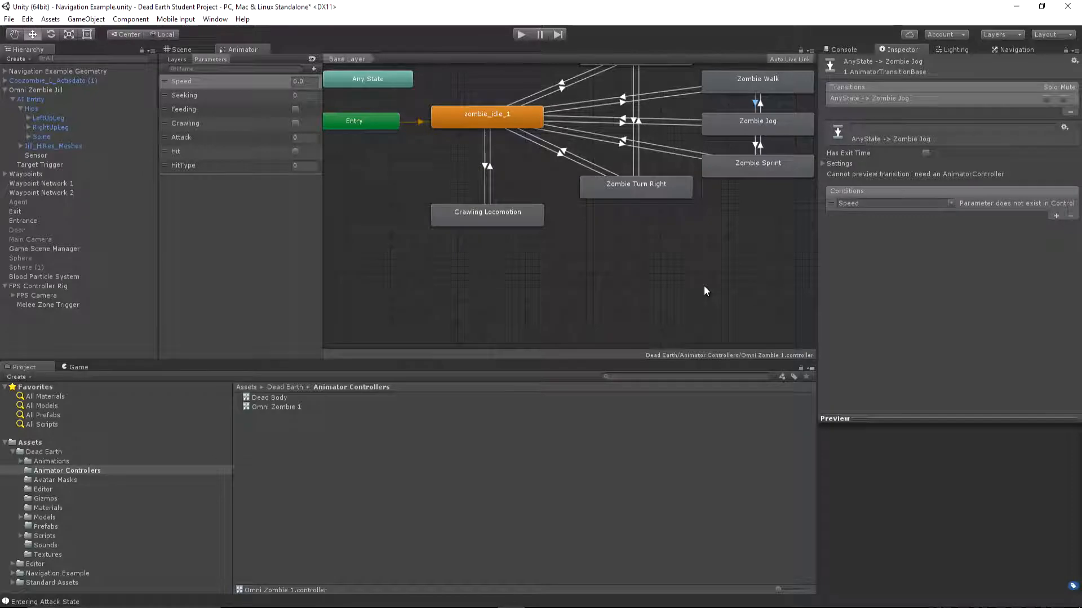
On the AI Entity, set the AI Zombie State_Attack 1 script's Speed to 2
left_click(758, 82)
left_click(762, 129)
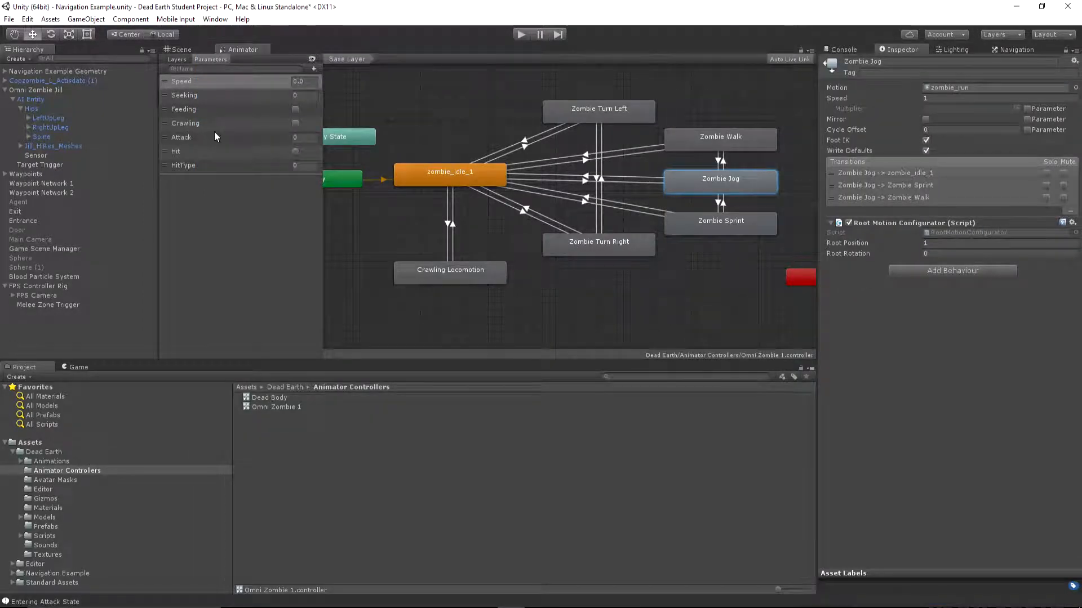
left_click(57, 109)
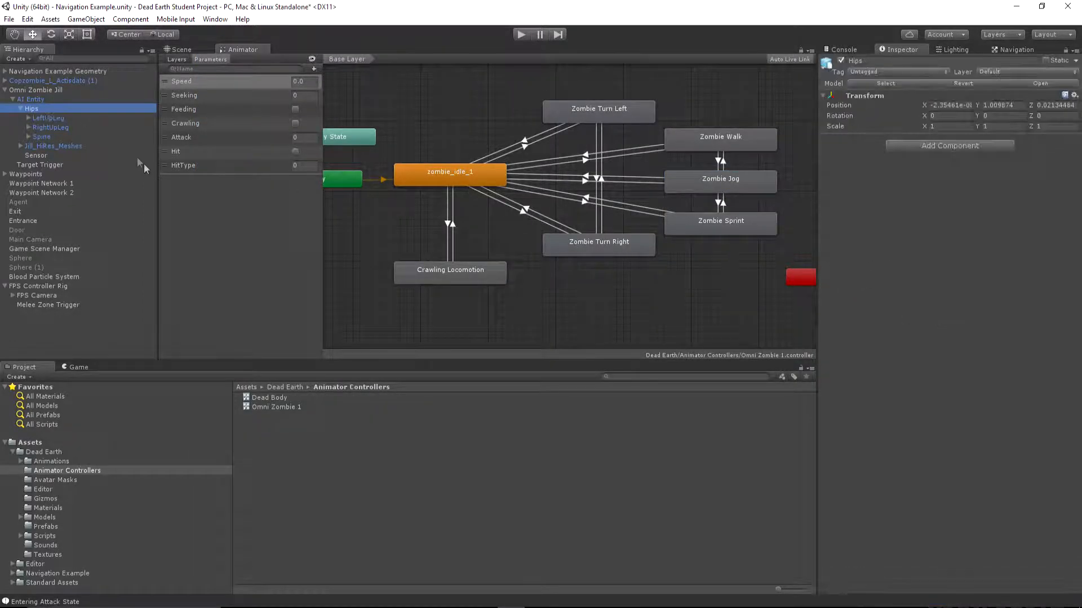
left_click(49, 100)
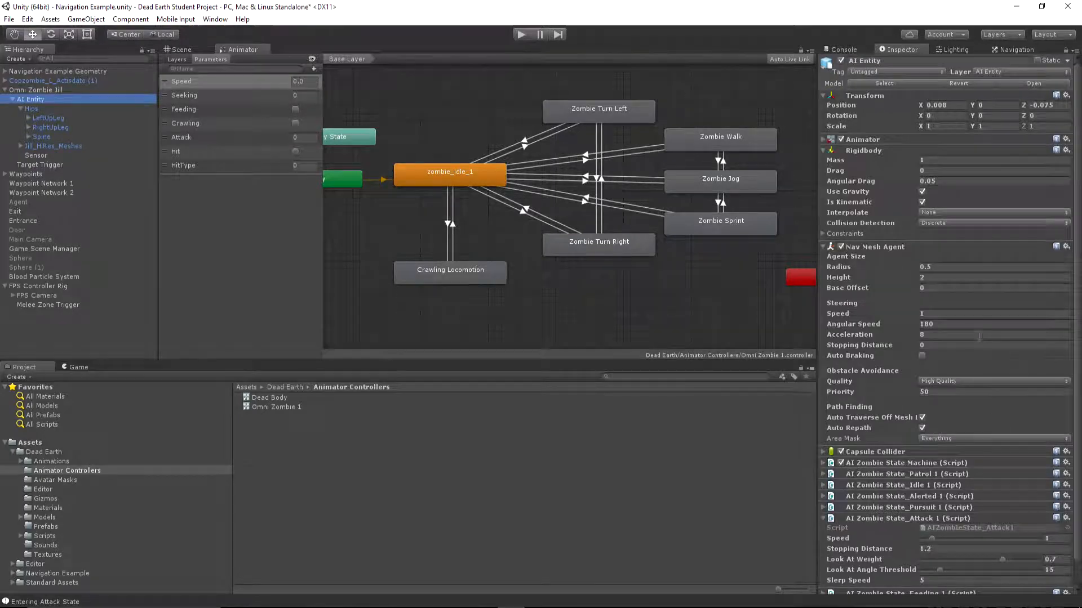
scroll(996, 493, "down", 2)
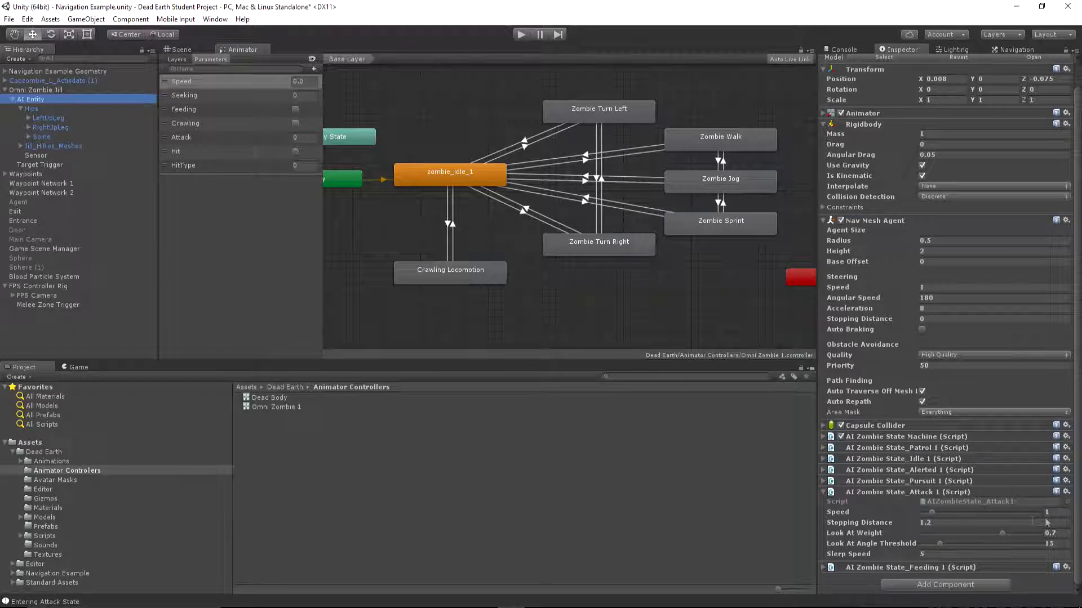
left_click(1064, 513)
type("2")
Examine the Root Motion Configurator settings of the Attack 1 through Attack 6 states in the animator's Attack layer
left_click(179, 60)
left_click(223, 107)
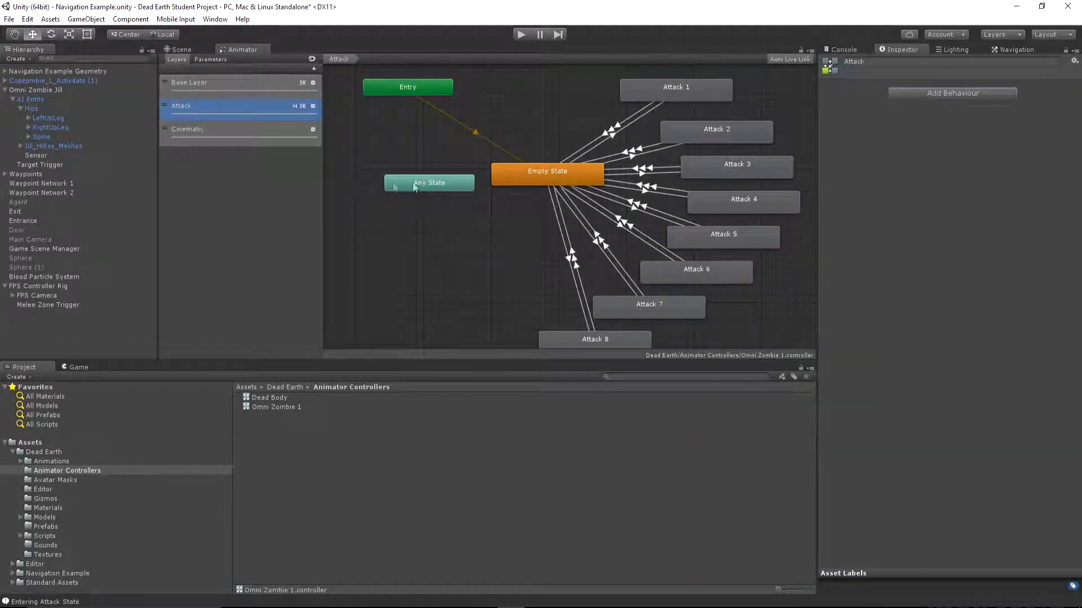
left_click(664, 97)
left_click(699, 134)
left_click(716, 169)
left_click(722, 204)
left_click(721, 243)
left_click(705, 270)
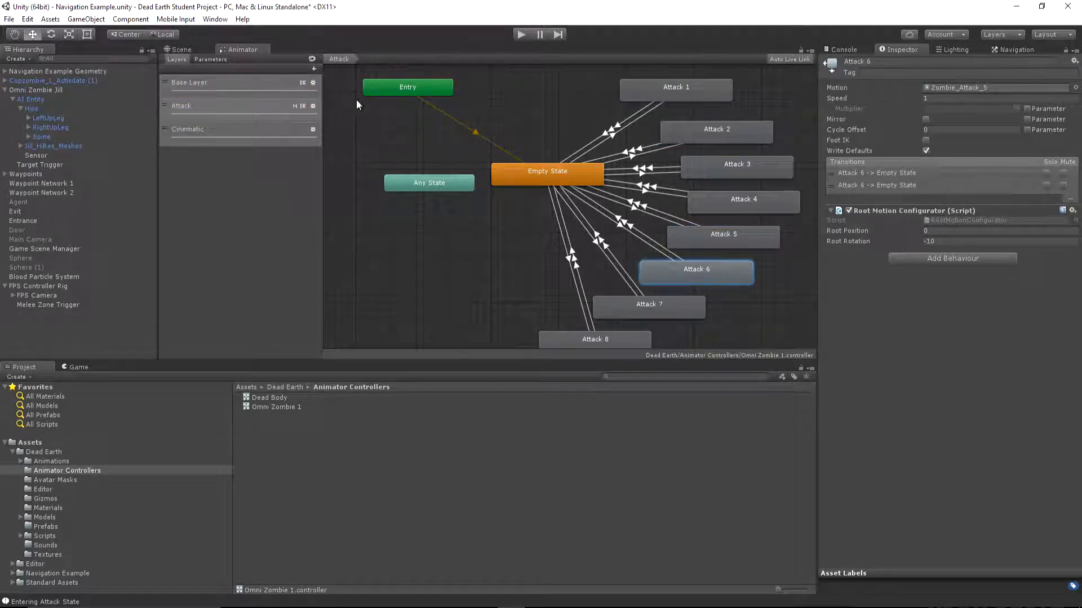
left_click(180, 49)
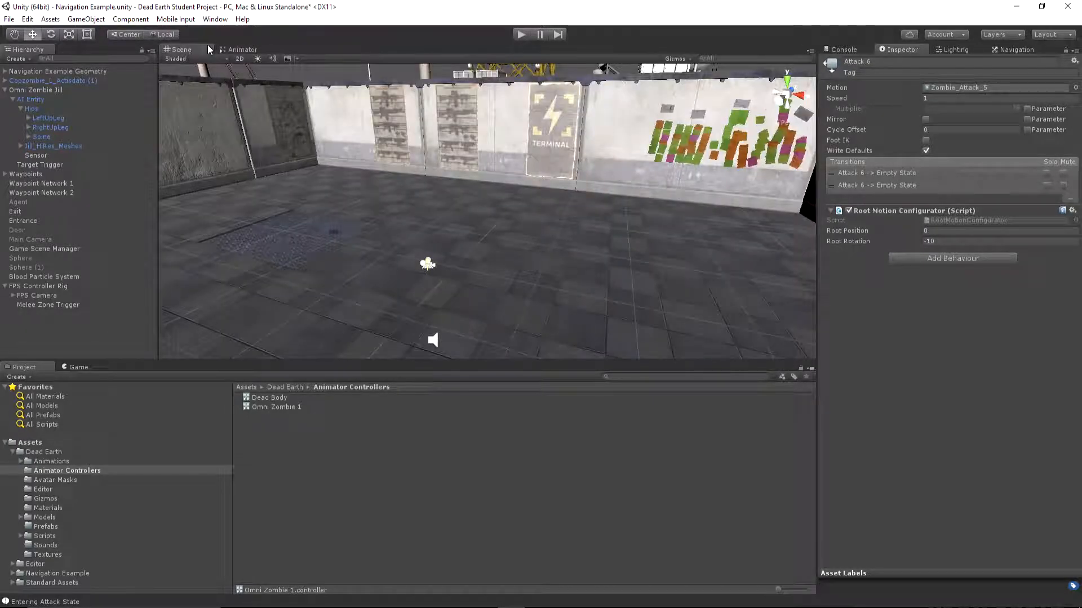
left_click(242, 50)
left_click(210, 59)
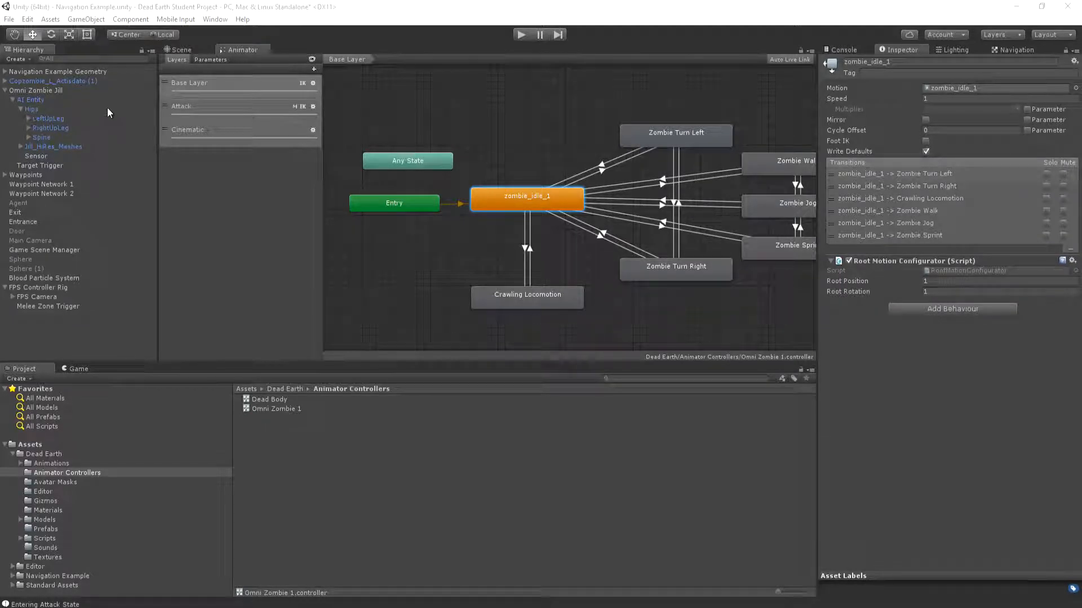
Expand the zombie's bone hierarchy under AI Entity from Hips through Spine and Spine1 down to the children of Spine2
left_click(32, 110)
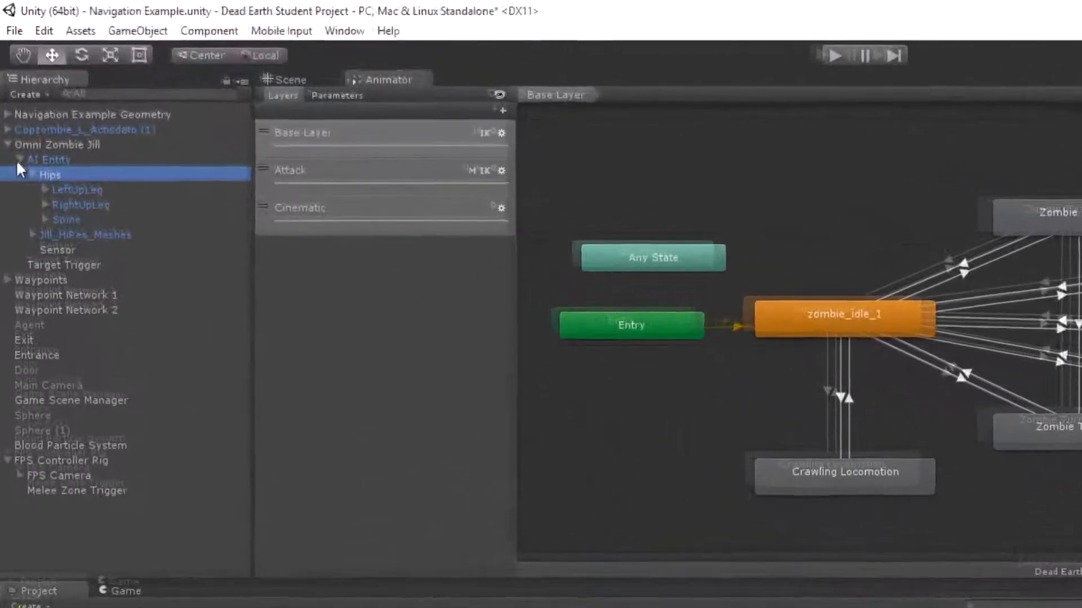
left_click(13, 100)
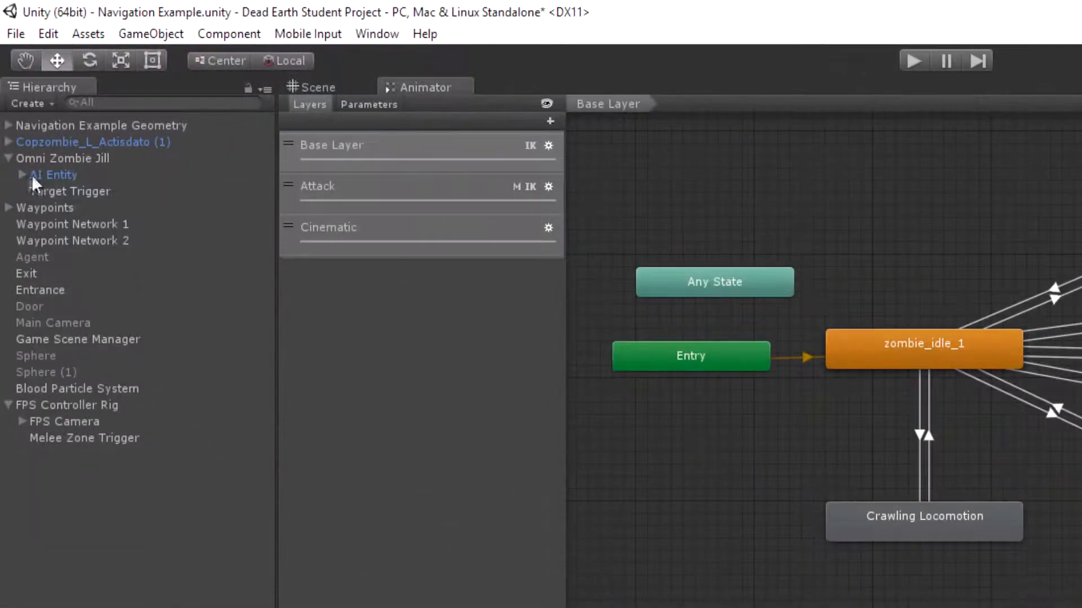
left_click(22, 175)
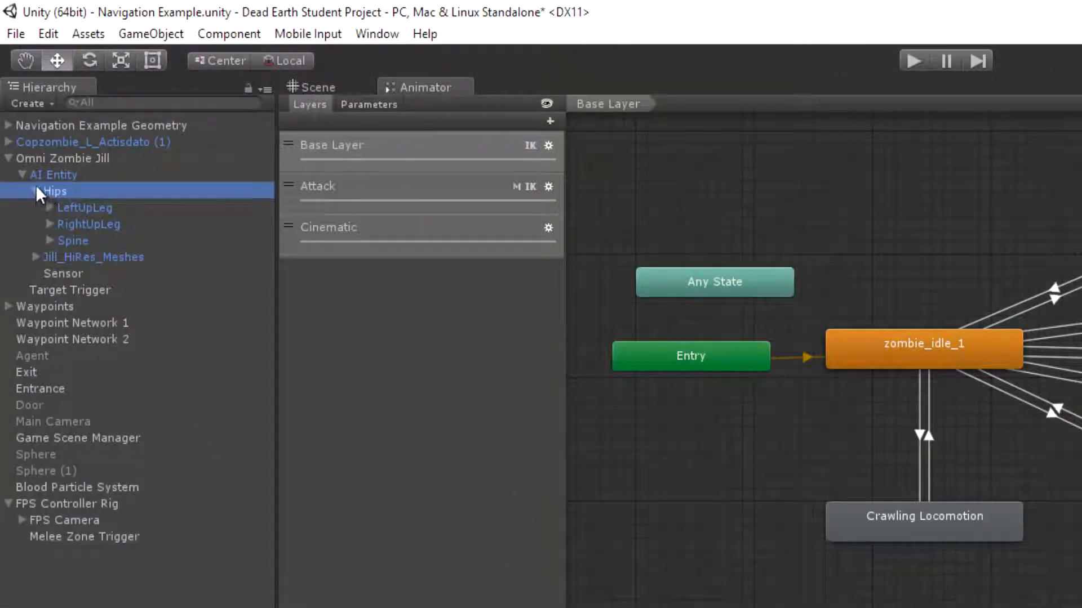
left_click(35, 191)
left_click(34, 192)
left_click(60, 239)
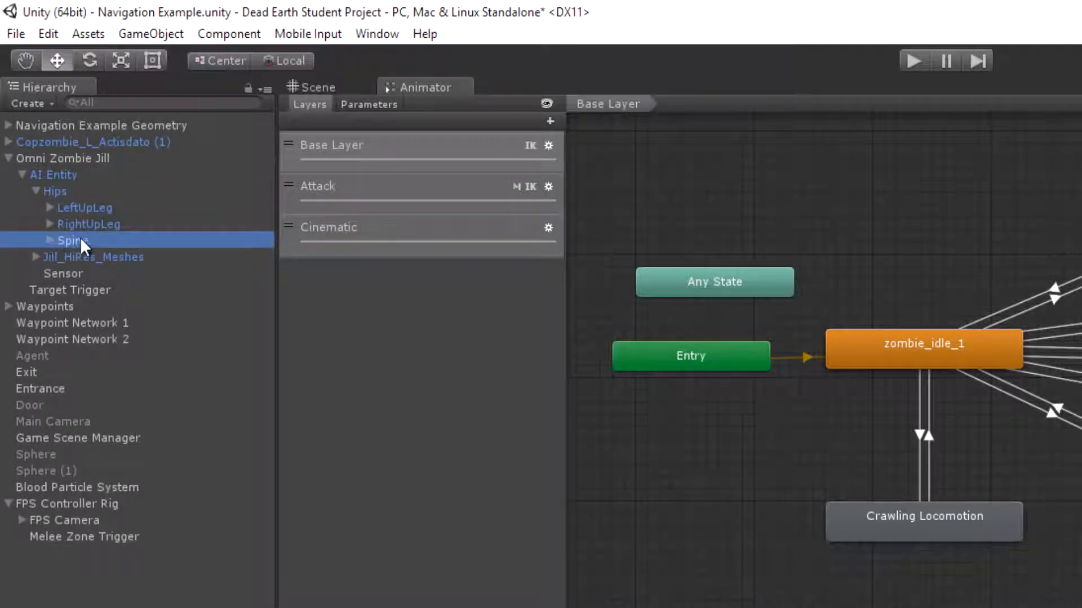
left_click(49, 239)
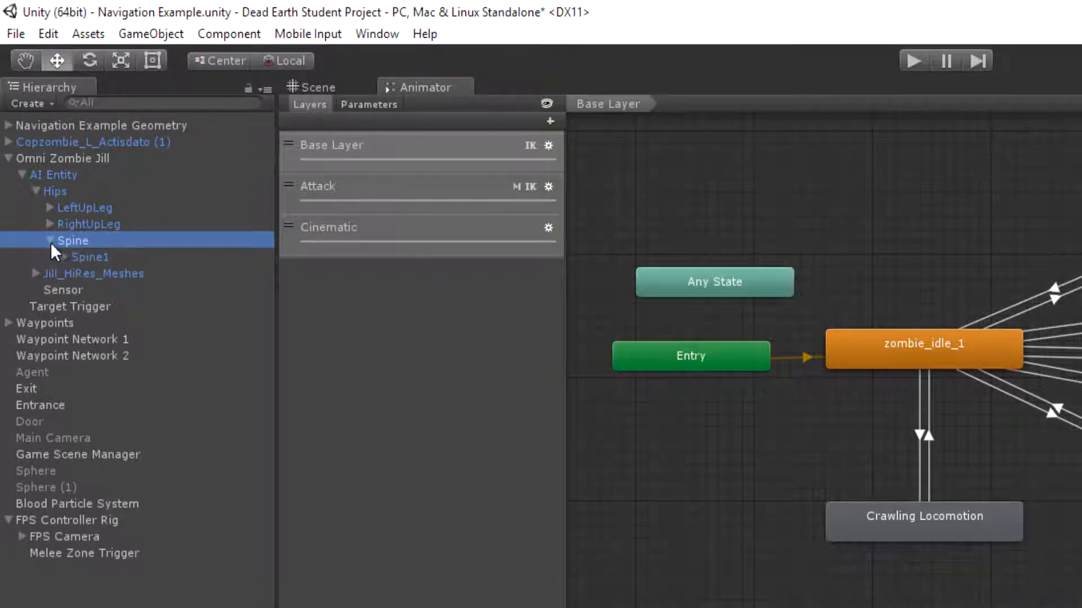
left_click(63, 258)
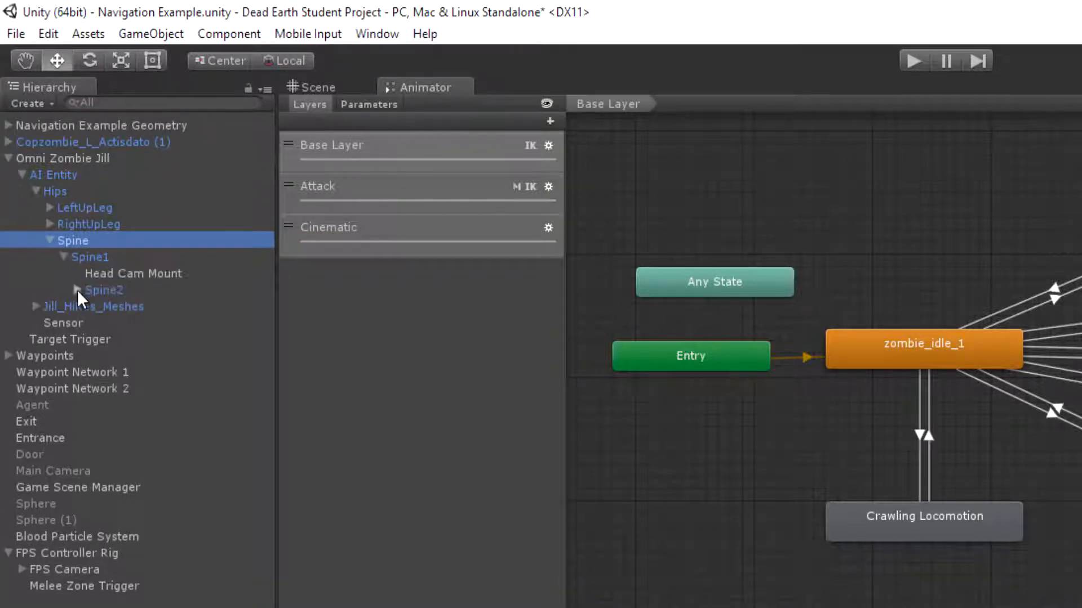
left_click(77, 290)
Expand the LeftShoulder, LeftArm and LeftForeArm bones and select LeftHand
left_click(91, 356)
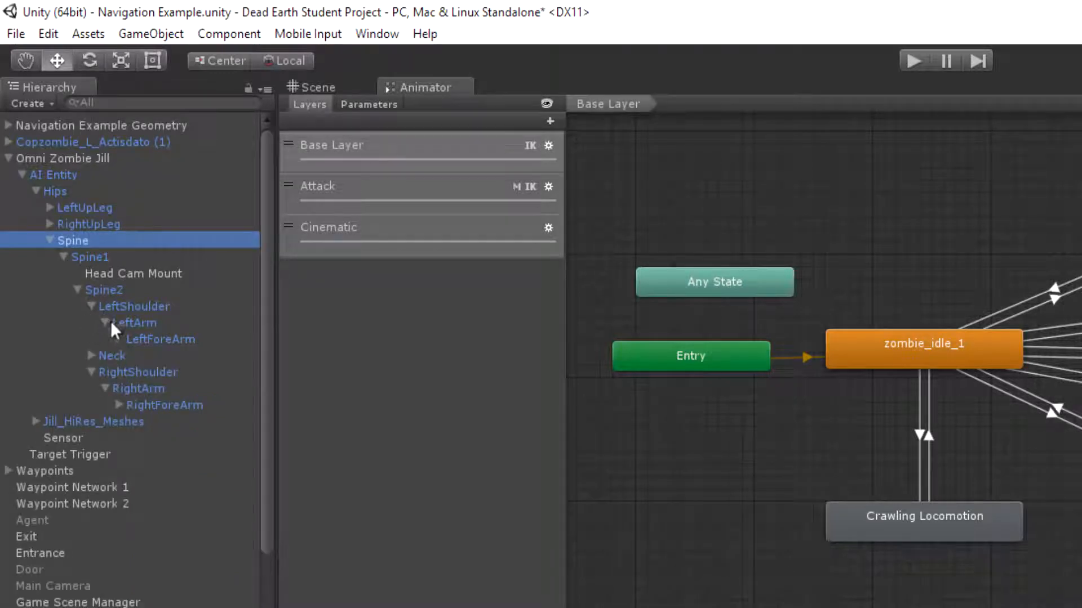
left_click(91, 307)
left_click(91, 339)
left_click(92, 307)
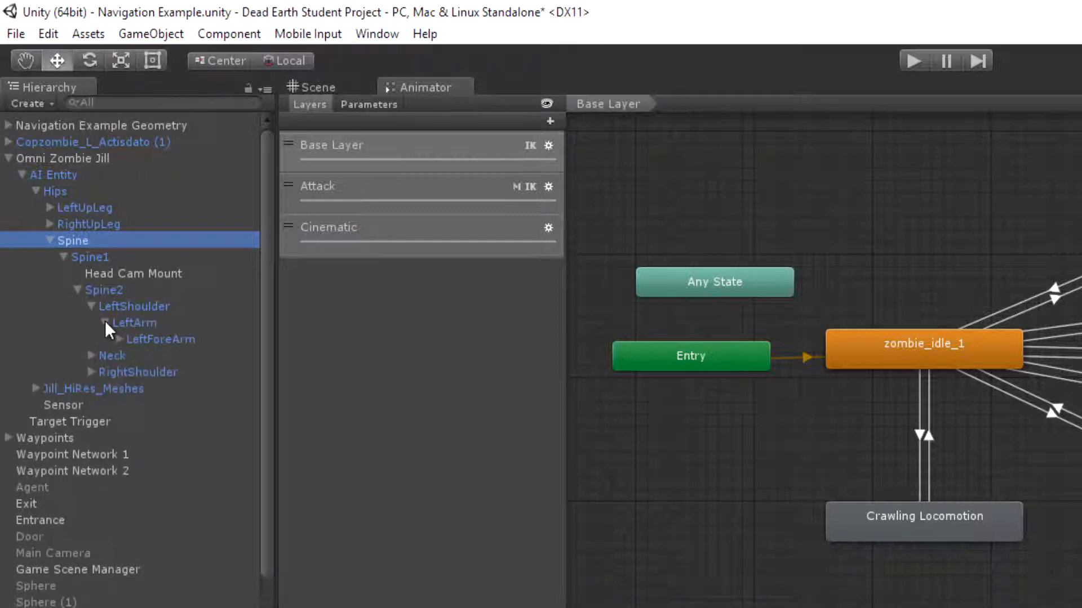
left_click(119, 338)
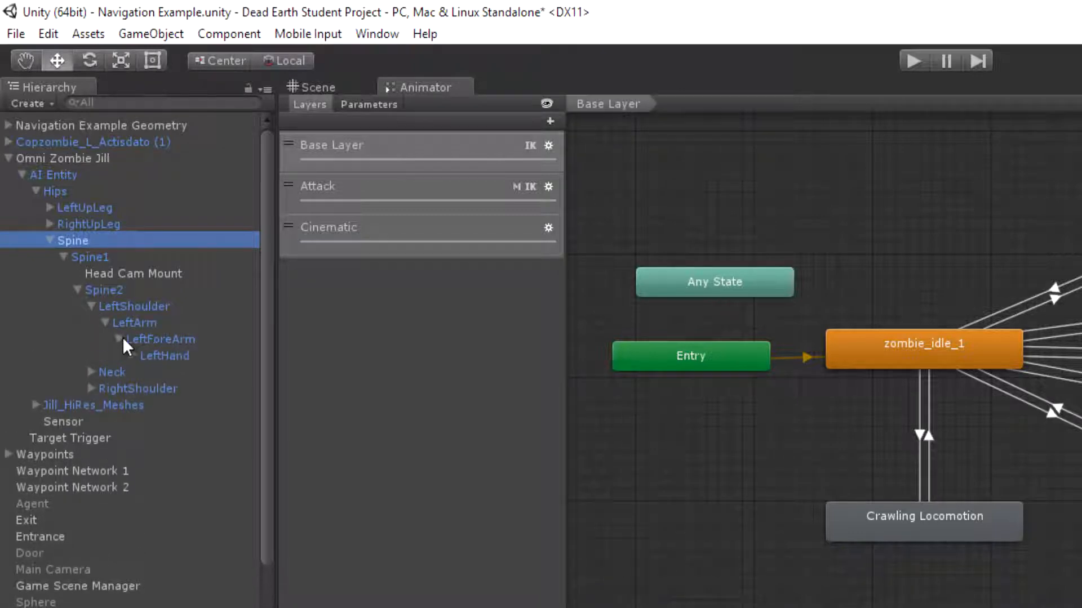
left_click(164, 356)
left_click(134, 356)
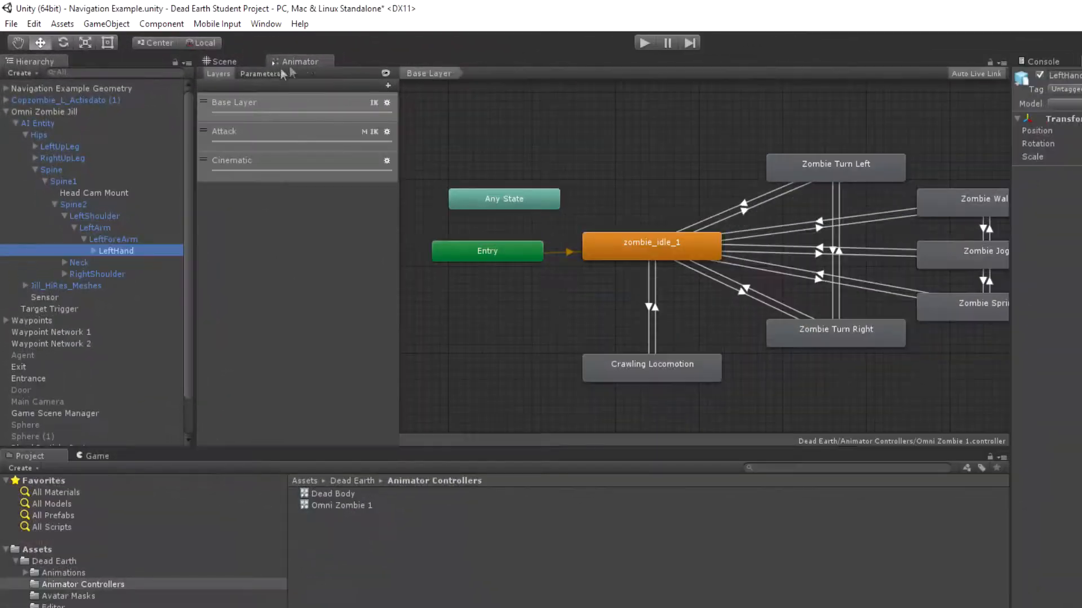
Add a Sphere Collider to the LeftHand bone and shrink its radius to 0.17 while viewing the zombie in the scene
left_click(252, 67)
right_click_drag(733, 206, 476, 156)
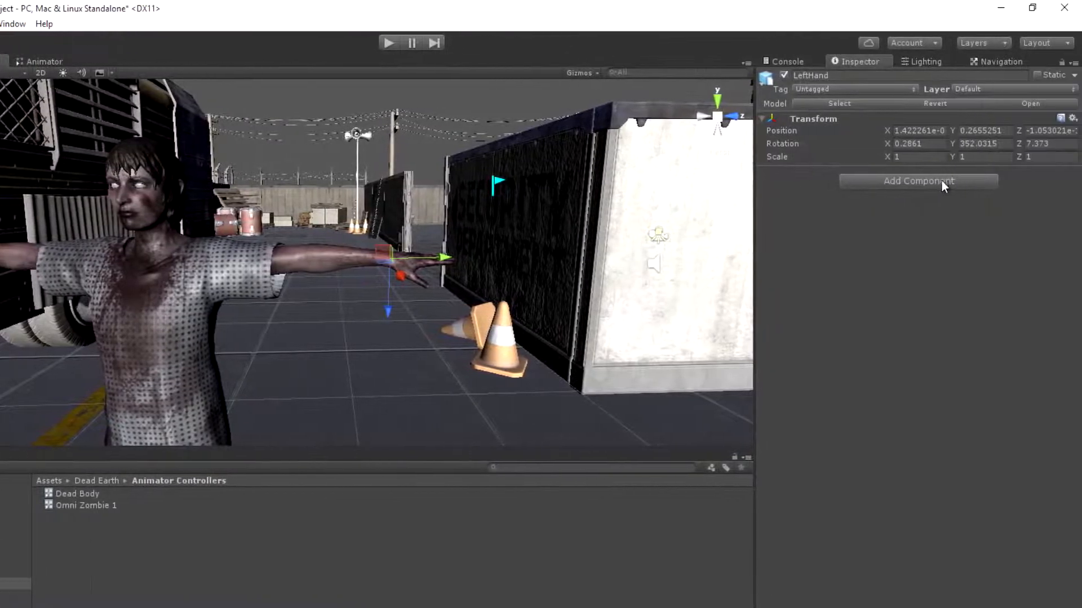
left_click(941, 180)
left_click(903, 237)
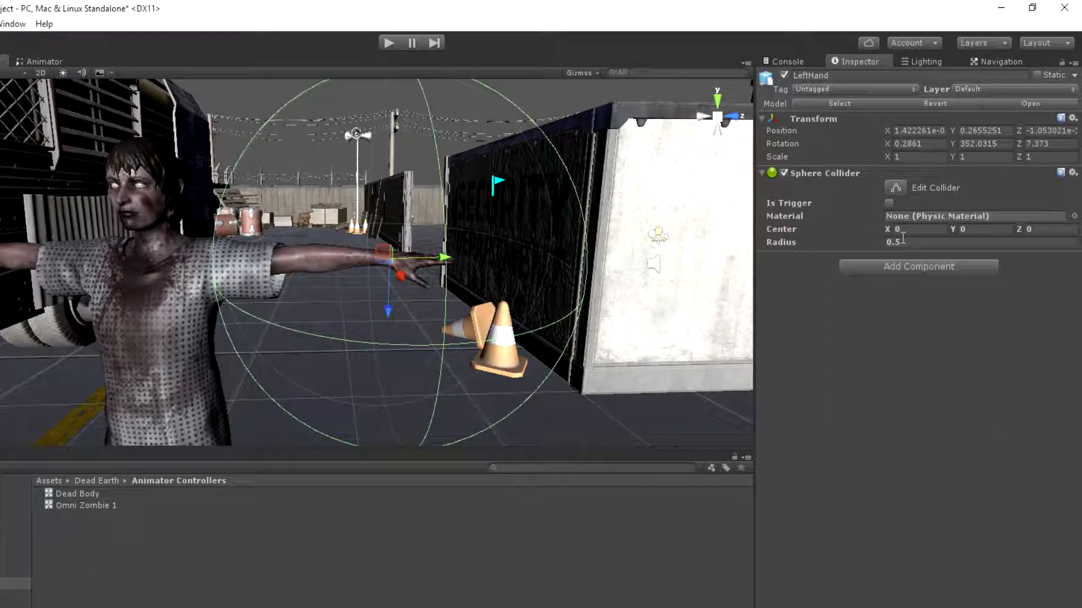
left_click_drag(790, 239, 777, 242)
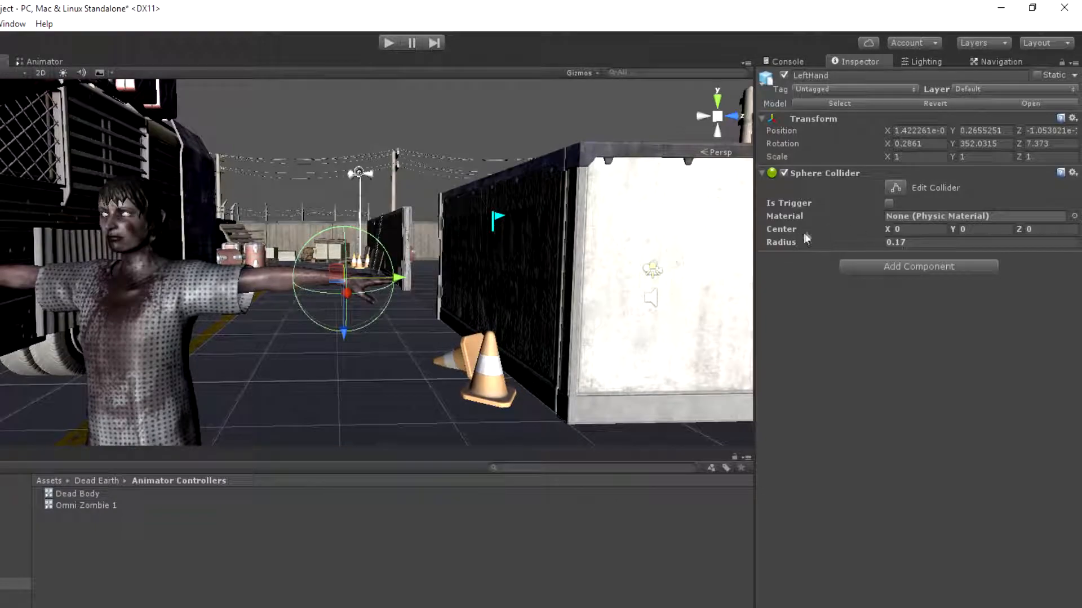
Shift the LeftHand sphere collider's center to Y 0.06 so it surrounds the hand
right_click_drag(620, 227, 490, 229)
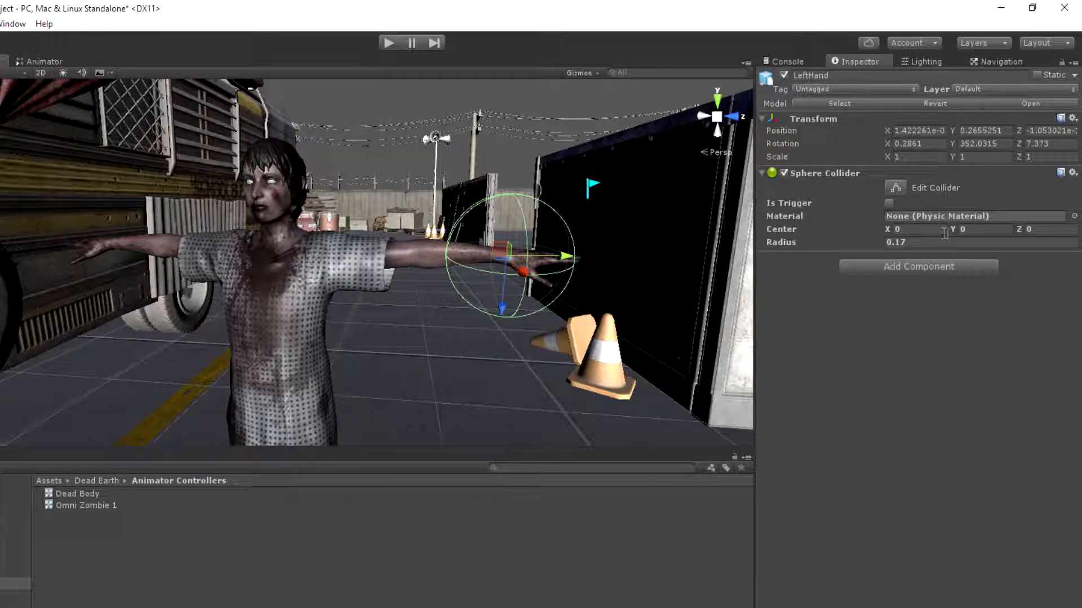
left_click_drag(955, 228, 958, 227)
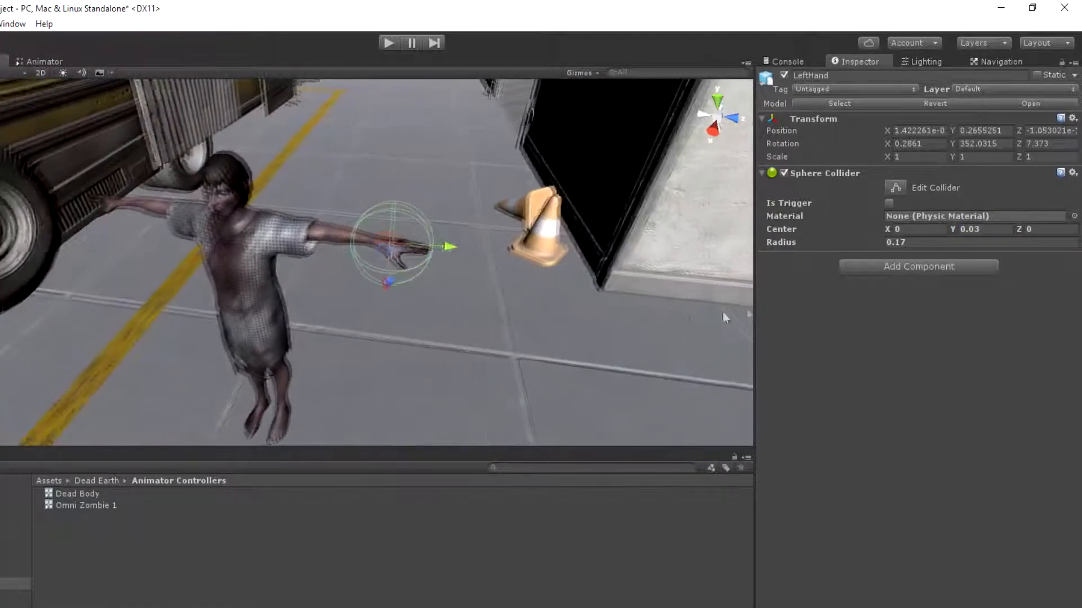
left_click_drag(954, 228, 956, 228)
Set the LeftHand sphere collider's radius to 0.18 and make it a trigger
left_click(953, 244)
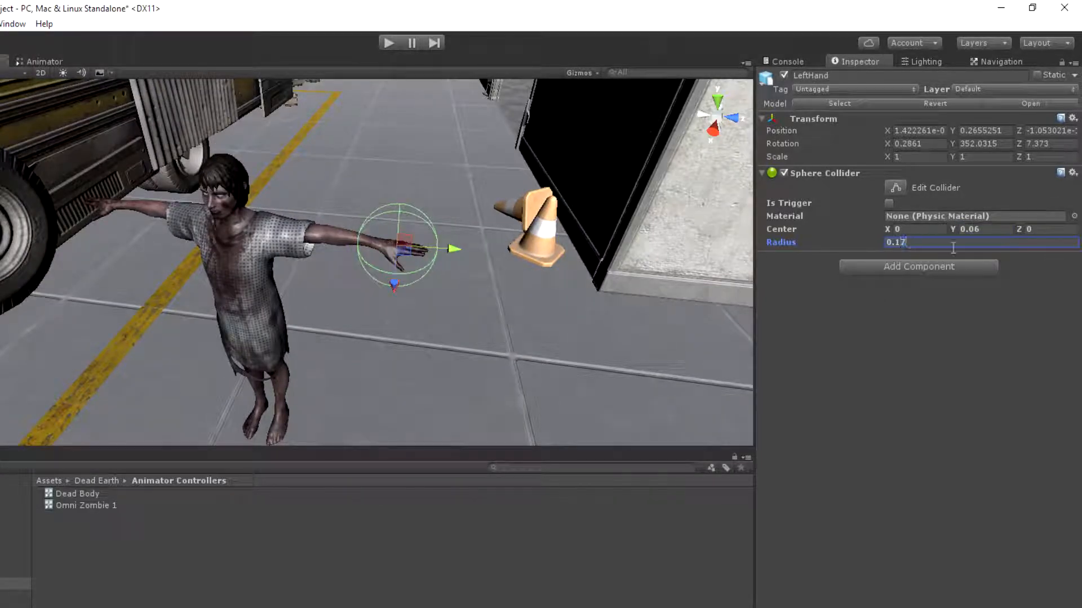
key("BackSpace")
key("BackSpace")
type("2")
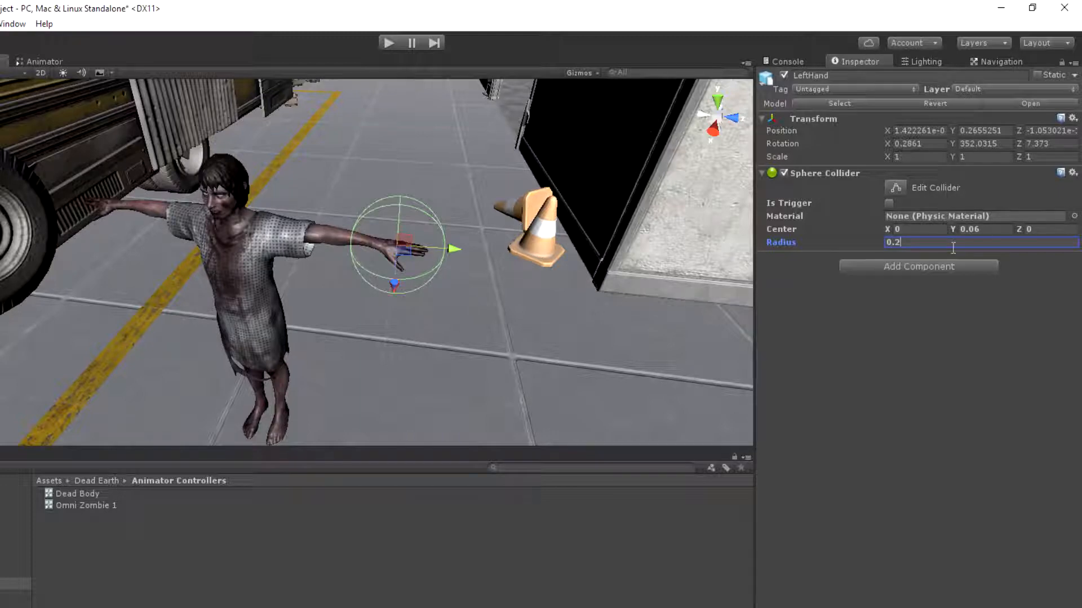
key("BackSpace")
type("18")
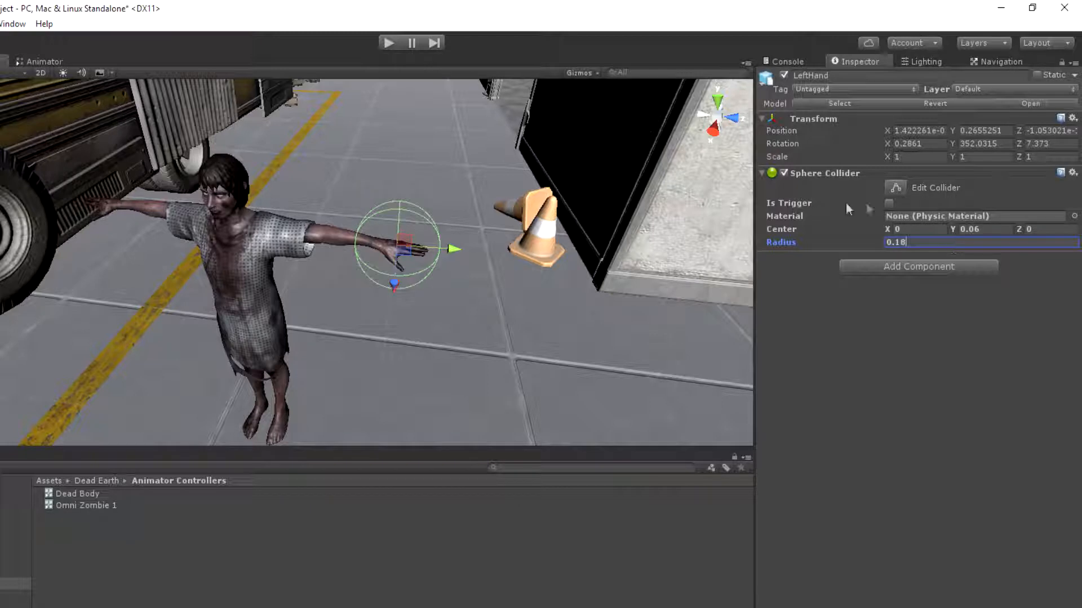
left_click(889, 204)
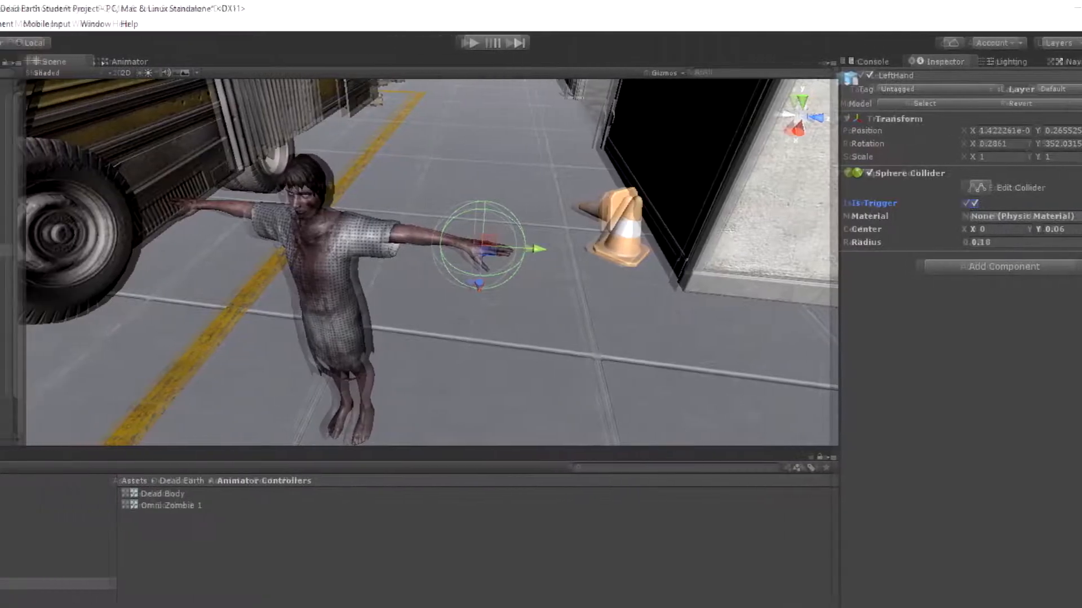
Open the project's Physics settings for review
left_click(34, 24)
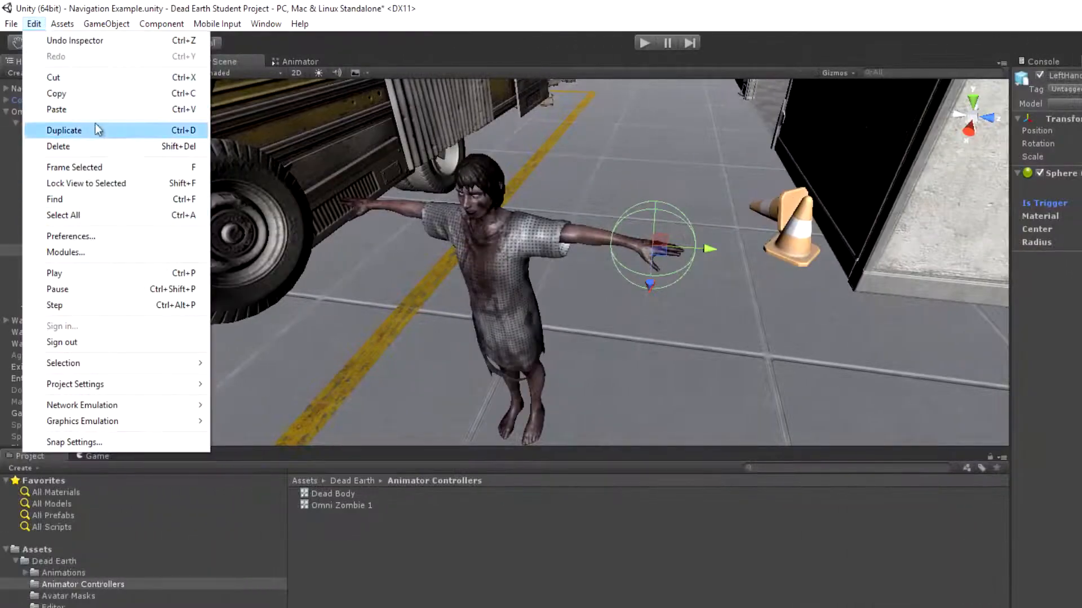
mouse_move(132, 384)
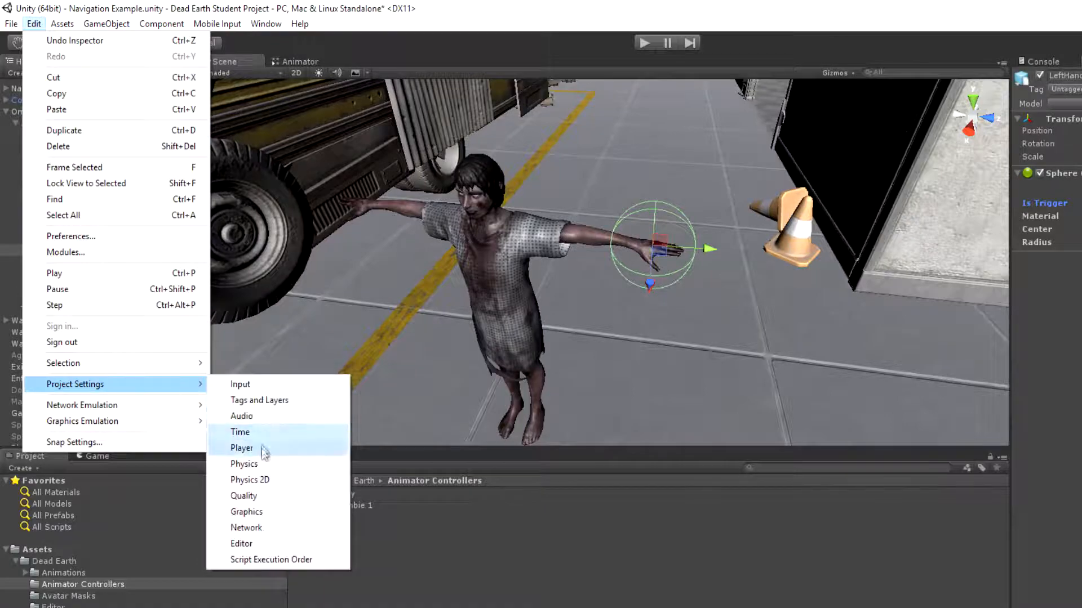
left_click(260, 467)
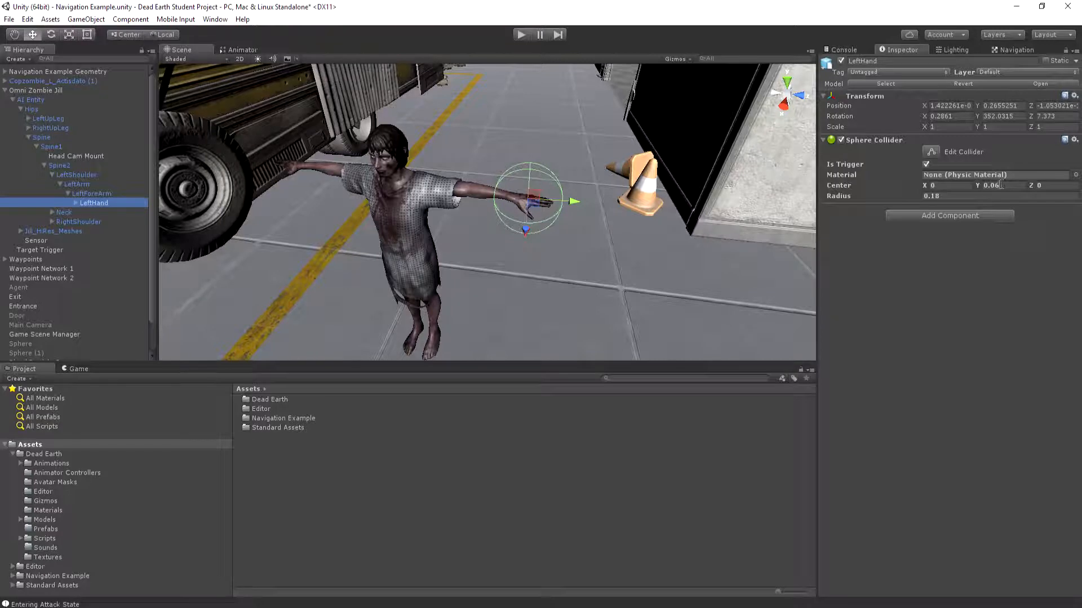
Expand the RightShoulder bone chain down to the hand and select RightHand
left_click(64, 221)
left_click(52, 222)
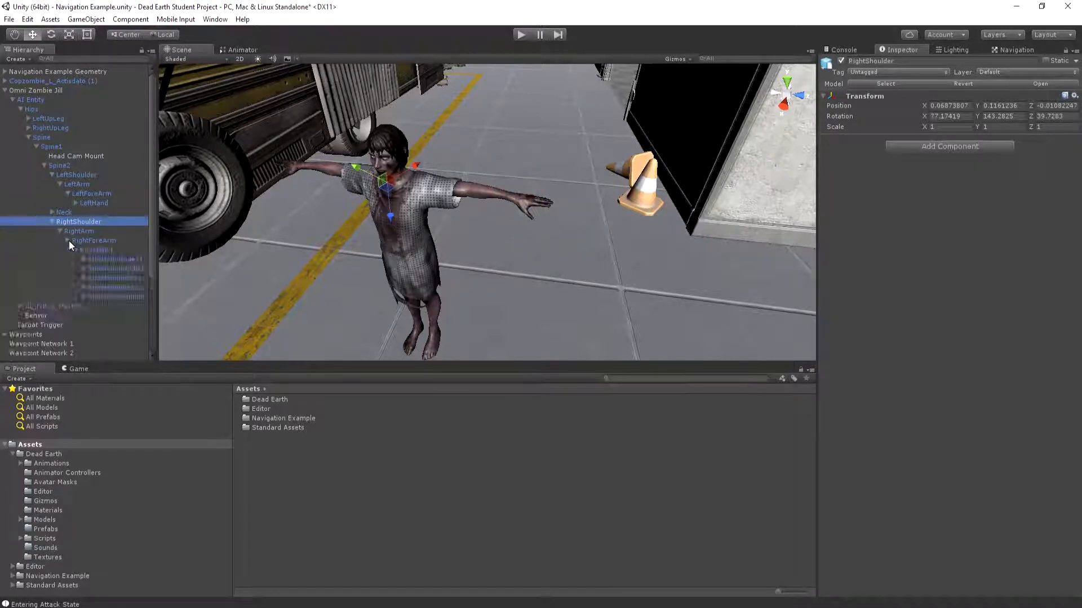
left_click(83, 250)
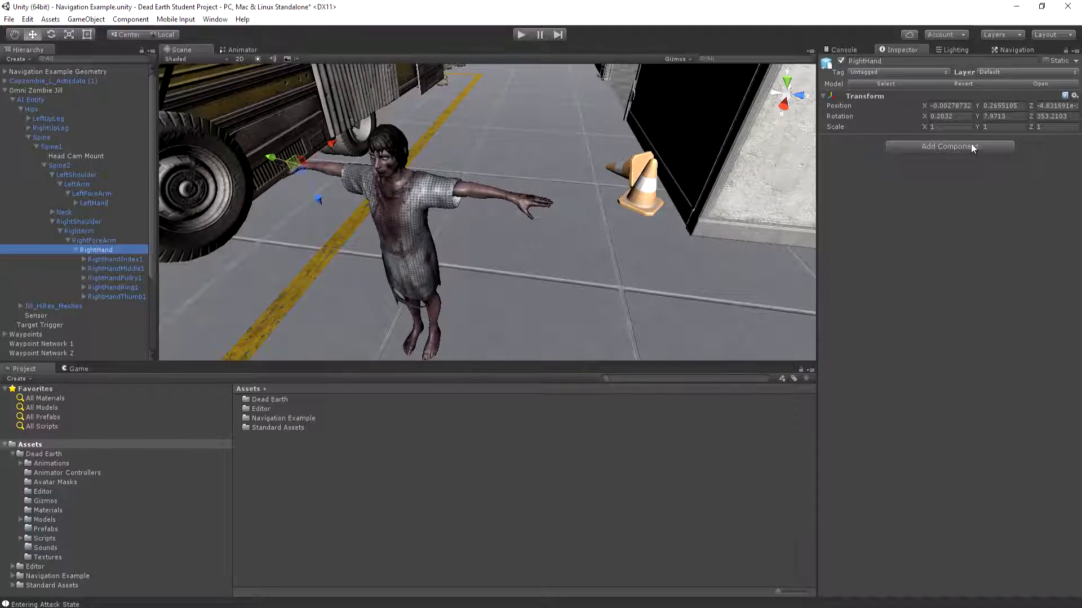
Assign LeftHand to the AI Trigger layer, changing this object only and not its children
left_click(92, 201)
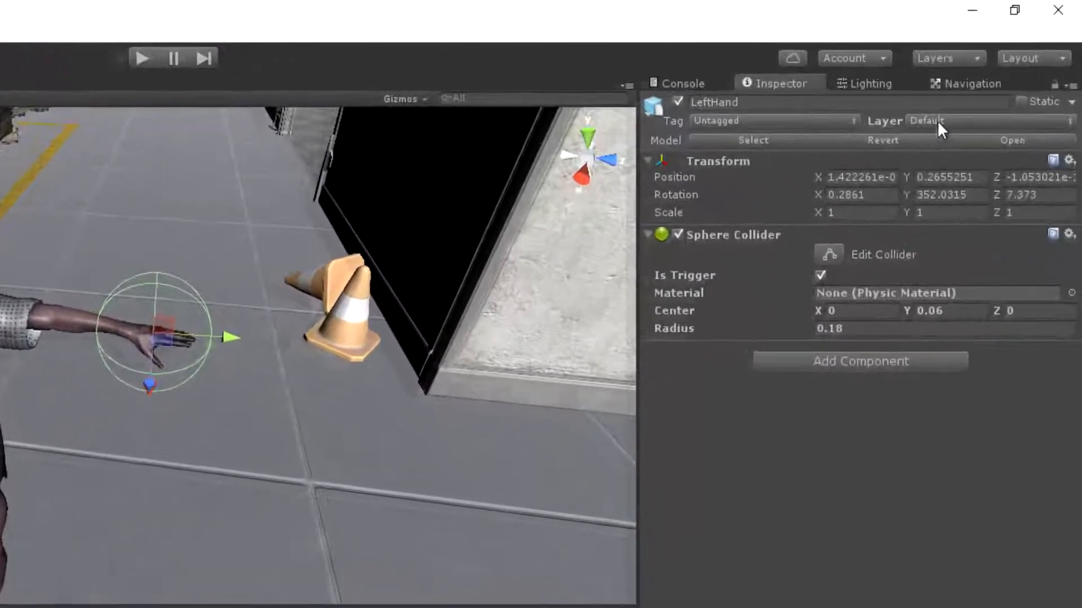
left_click(937, 120)
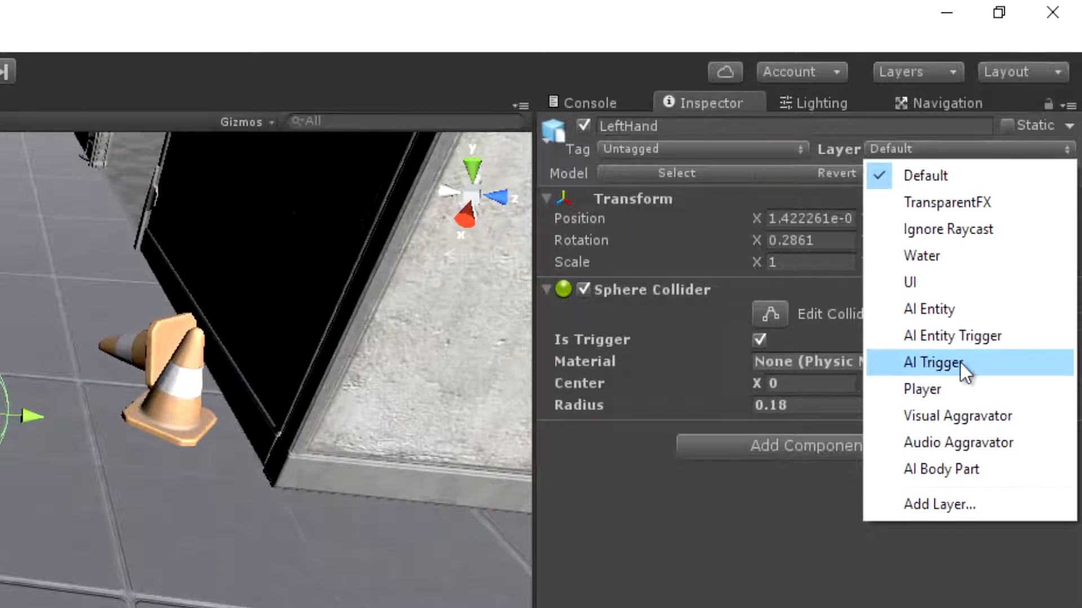
left_click(960, 363)
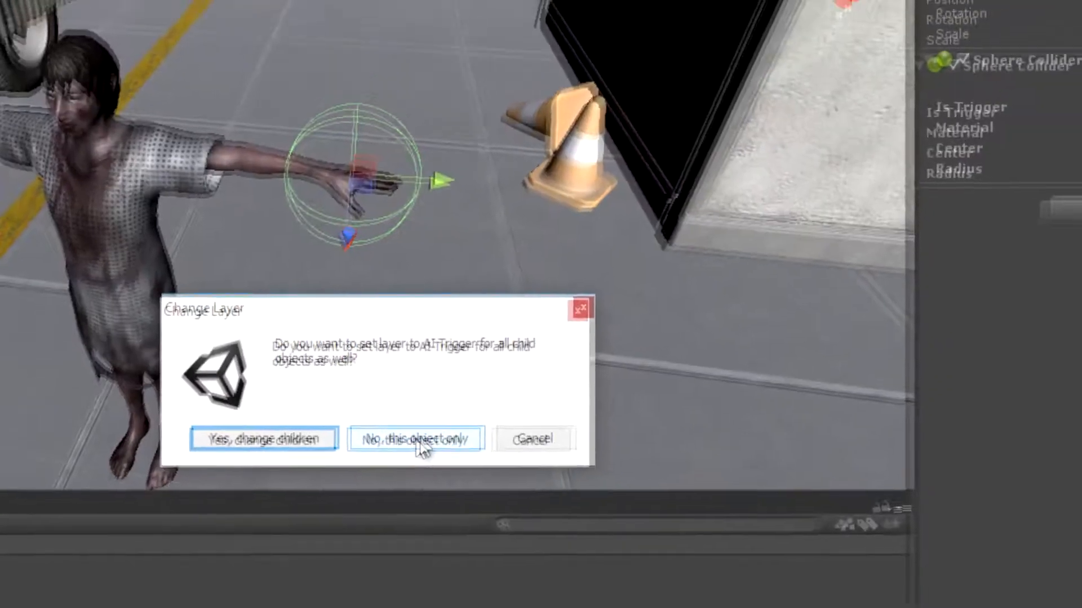
left_click(445, 423)
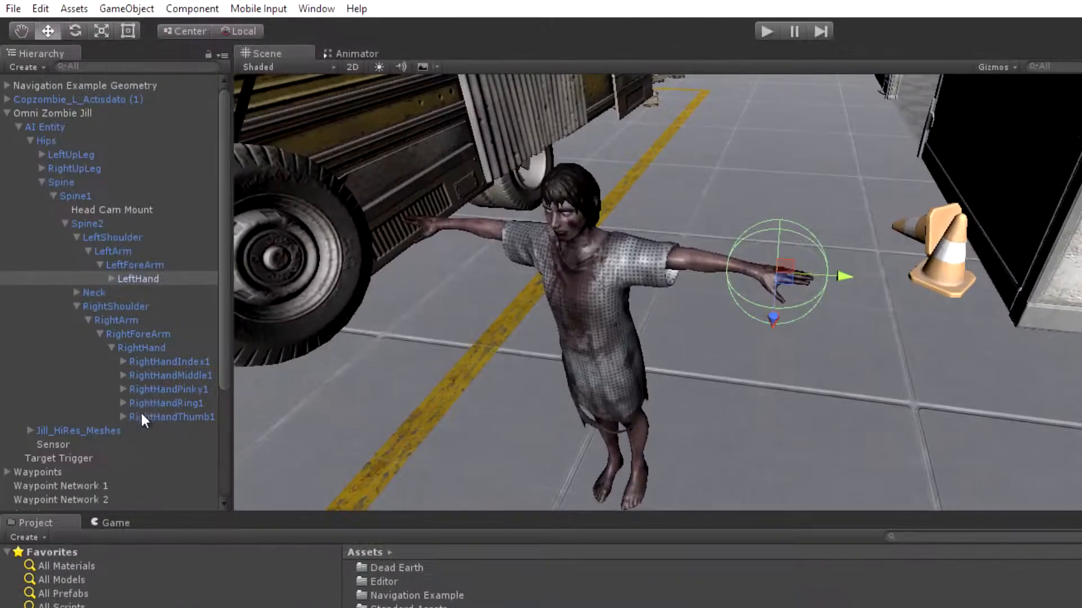
Assign RightHand to the AI Trigger layer, changing this object only and not its children
left_click(145, 349)
left_click(951, 106)
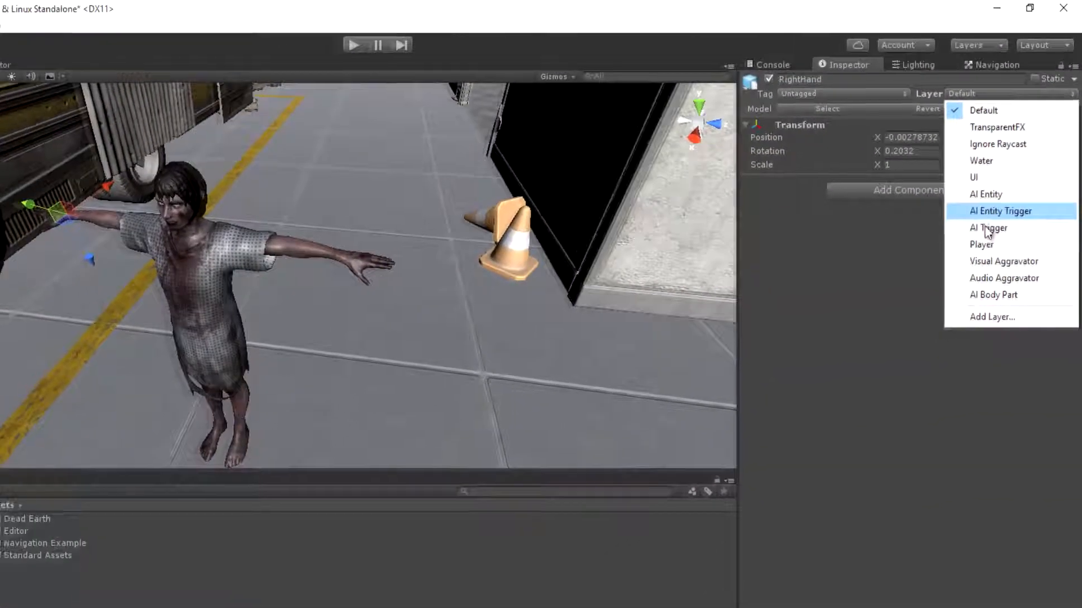
left_click(978, 256)
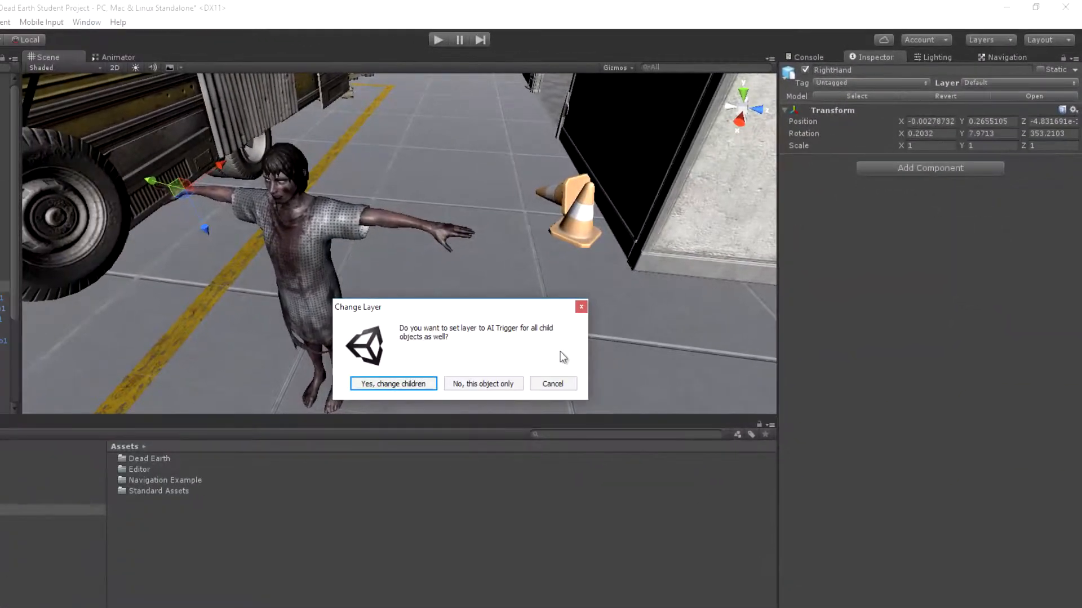
left_click(487, 385)
Add a Sphere Collider to RightHand with a radius of 0.18 and its center at Y 0.06
left_click(893, 168)
type("sphere")
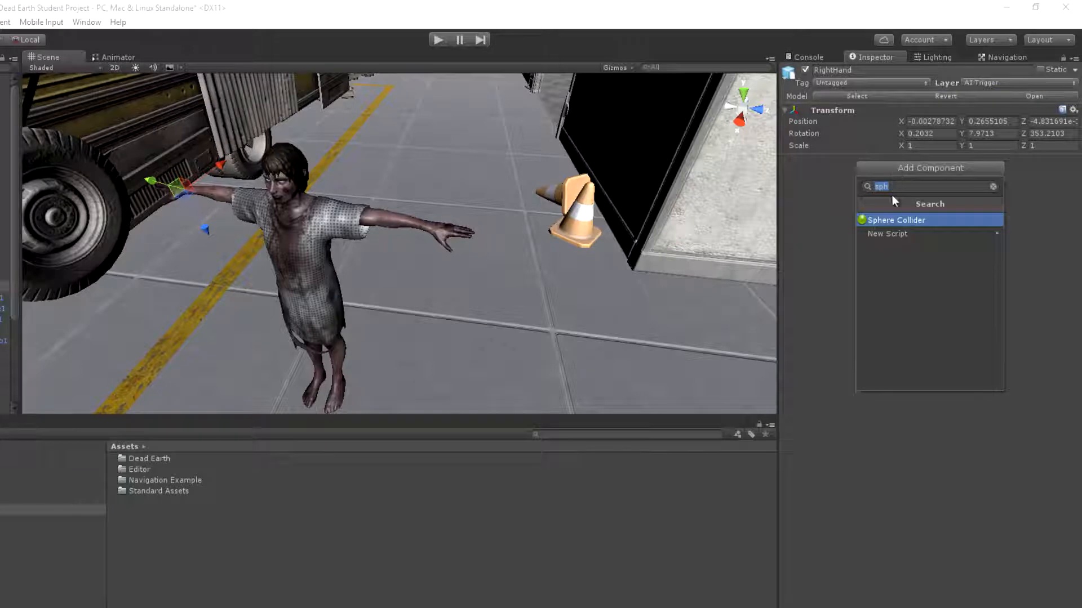
left_click(886, 219)
left_click(917, 225)
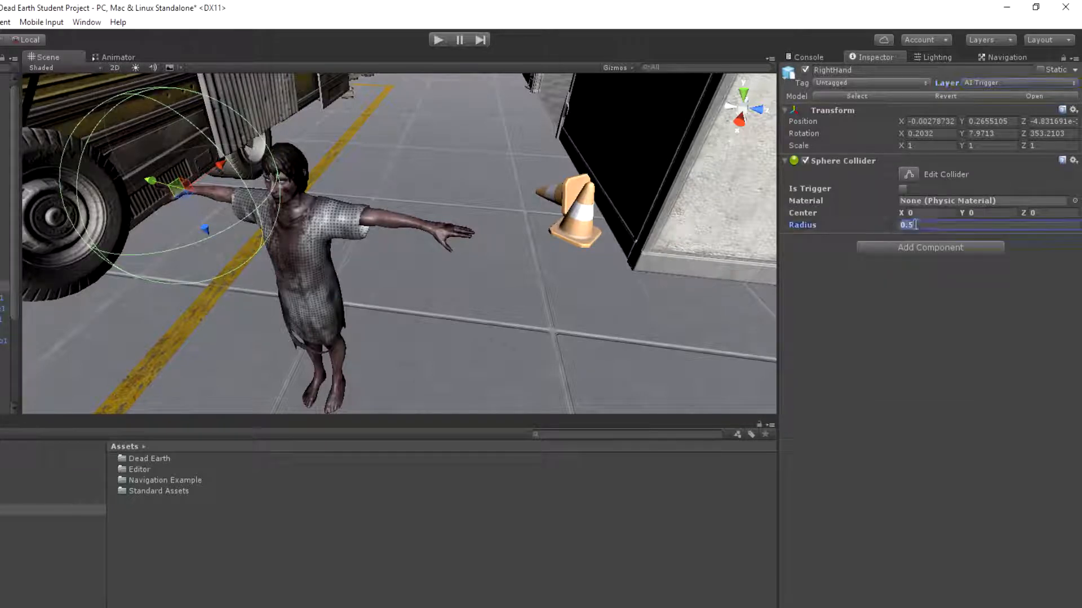
key("BackSpace")
type("0.18")
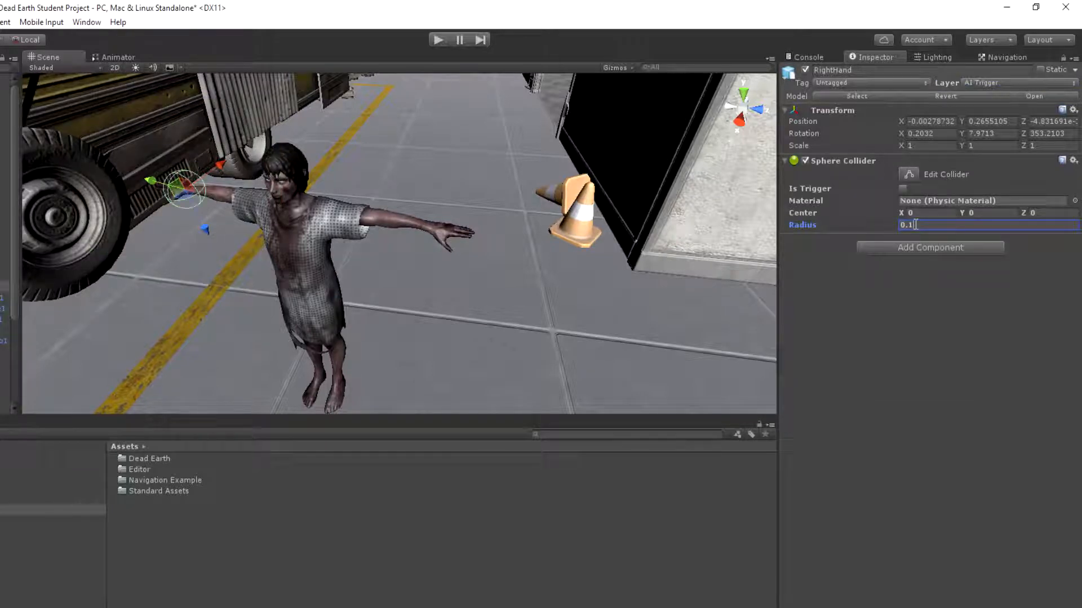
left_click(994, 214)
type("0.06")
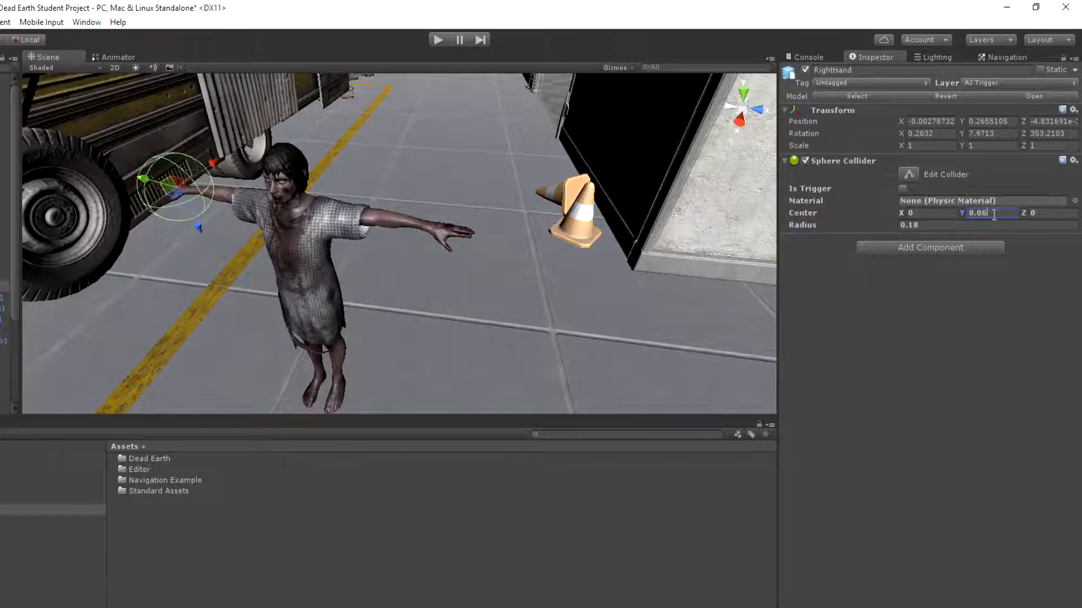
right_click_drag(419, 198, 377, 187)
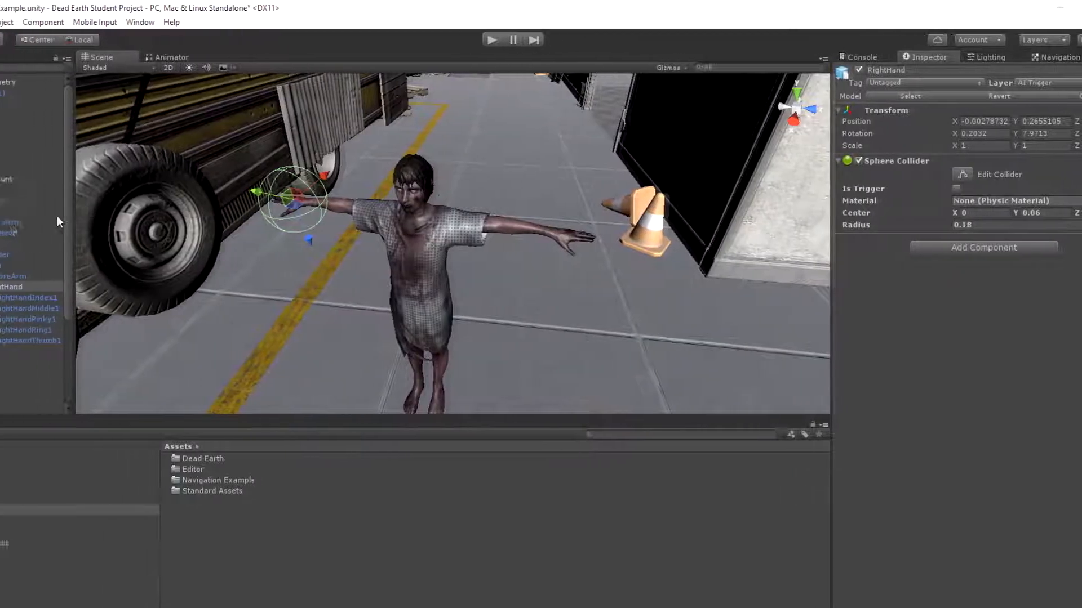
Expand the Neck bone chain down to the head and select Head
left_click(28, 243)
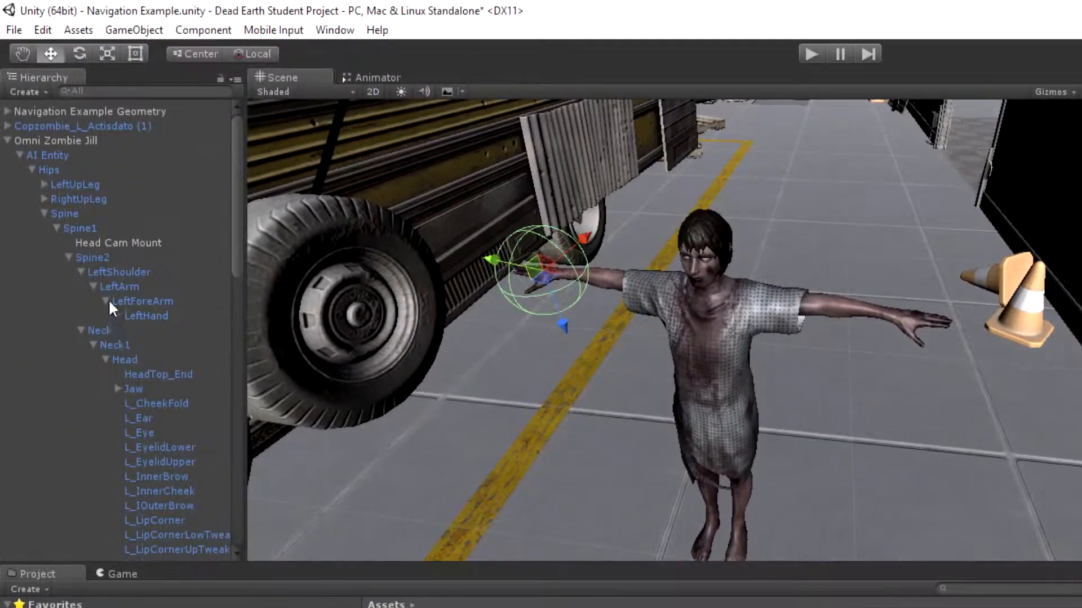
scroll(111, 297, "down", 8)
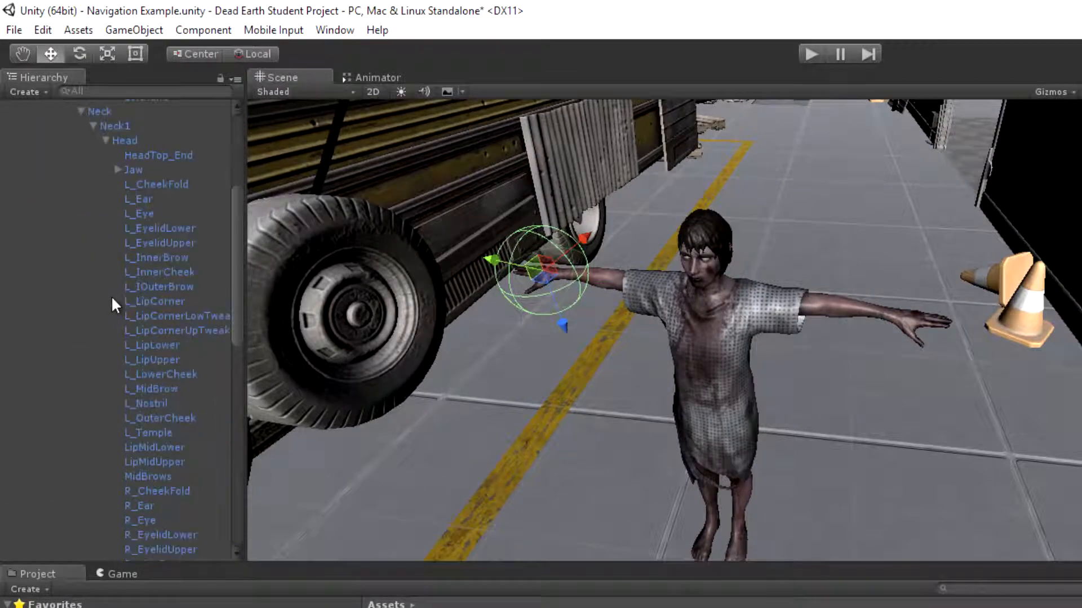
scroll(115, 297, "up", 6)
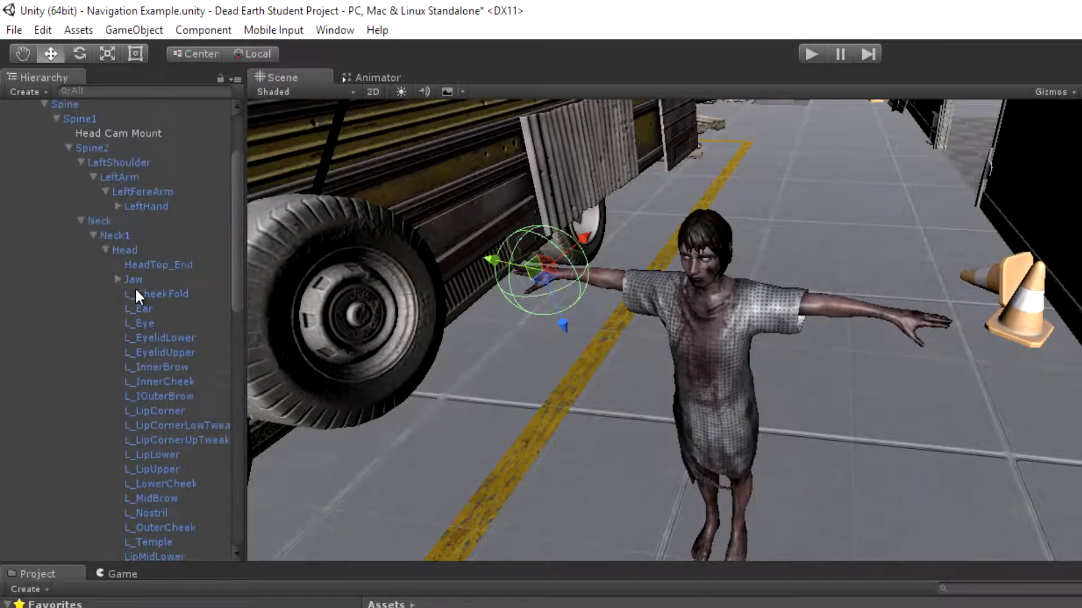
left_click(123, 249)
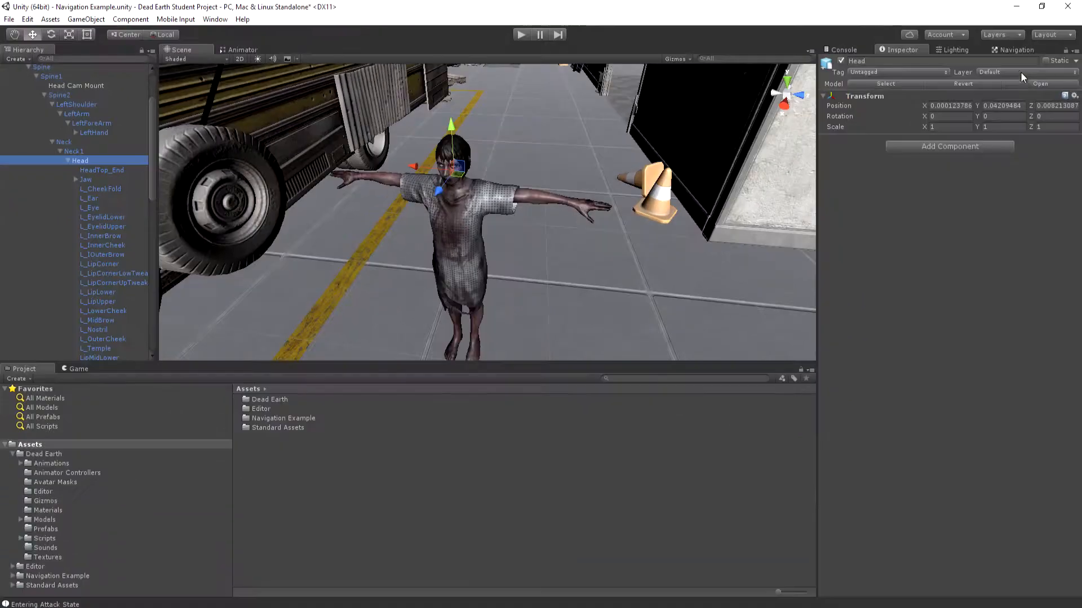
Assign Head to the AI Trigger layer, changing this object only and not its children
left_click(1019, 71)
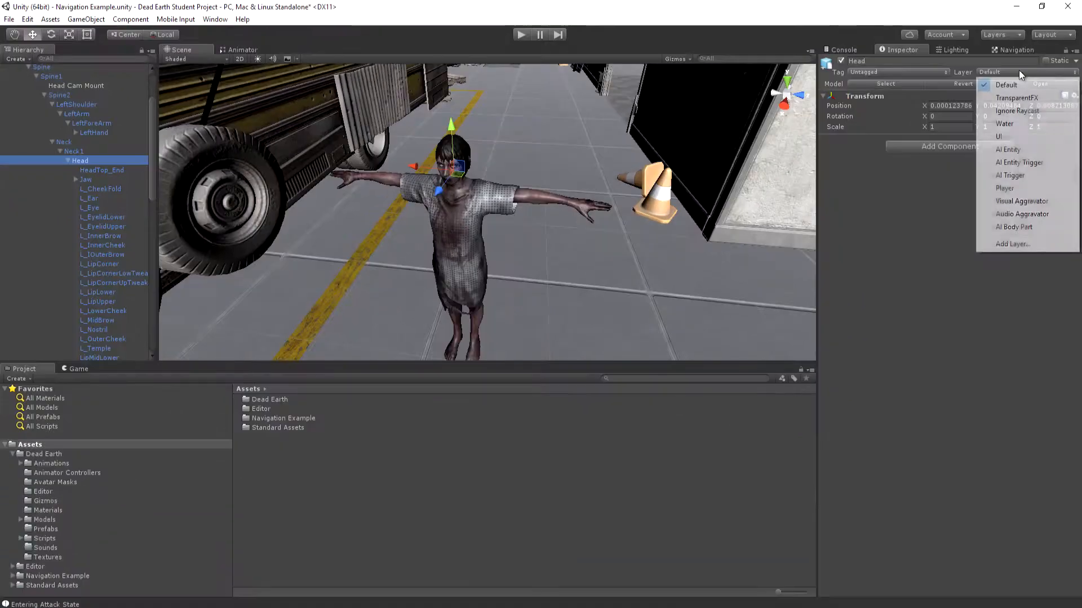
left_click(1014, 176)
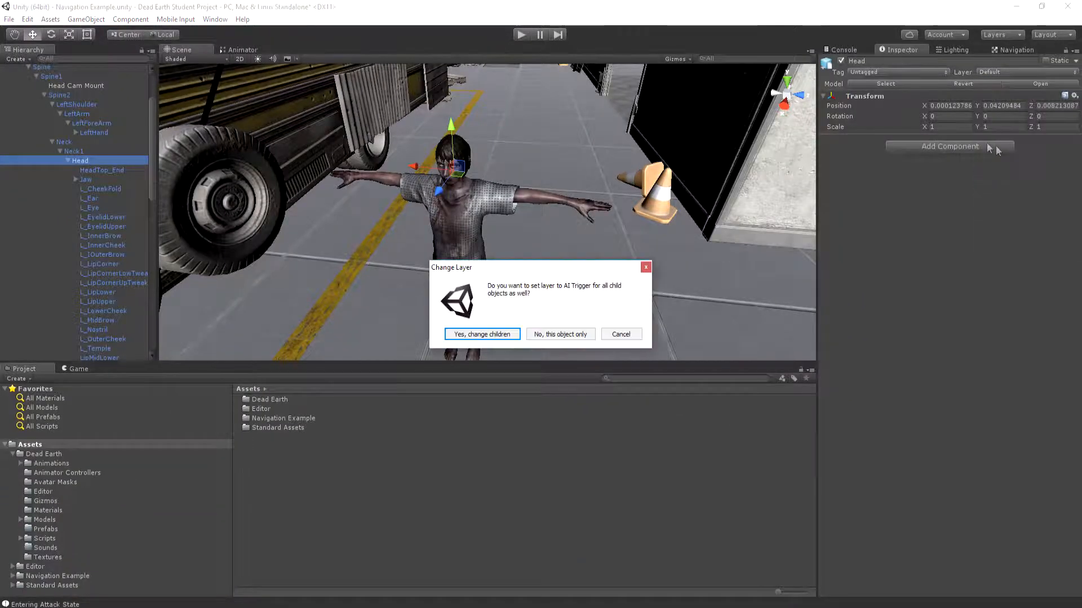
left_click(570, 334)
Add a Capsule Collider to the Head bone
left_click(935, 146)
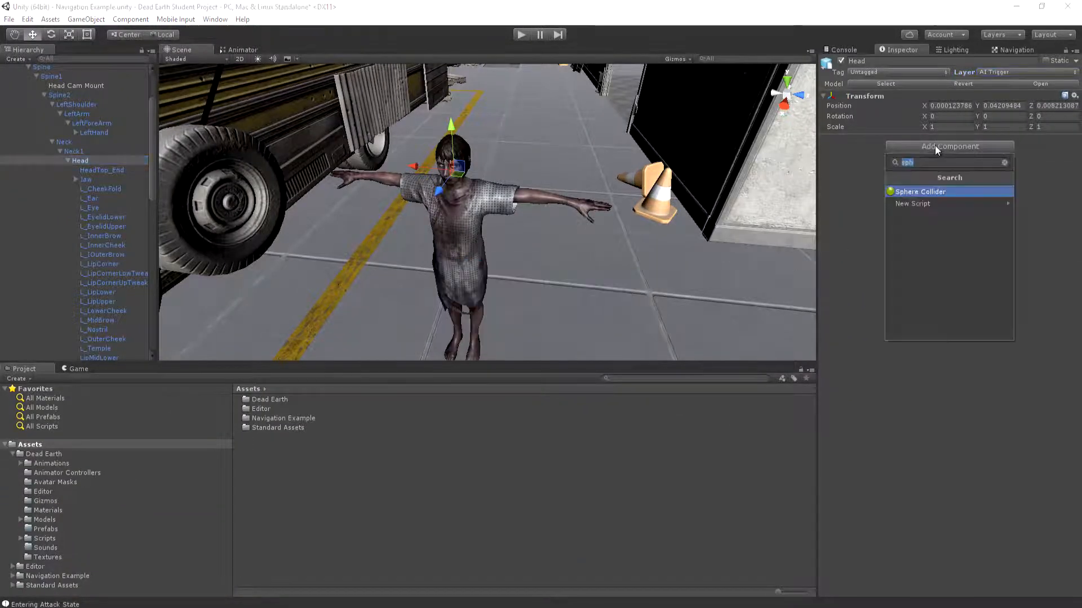
key("BackSpace")
type("caps")
left_click(942, 192)
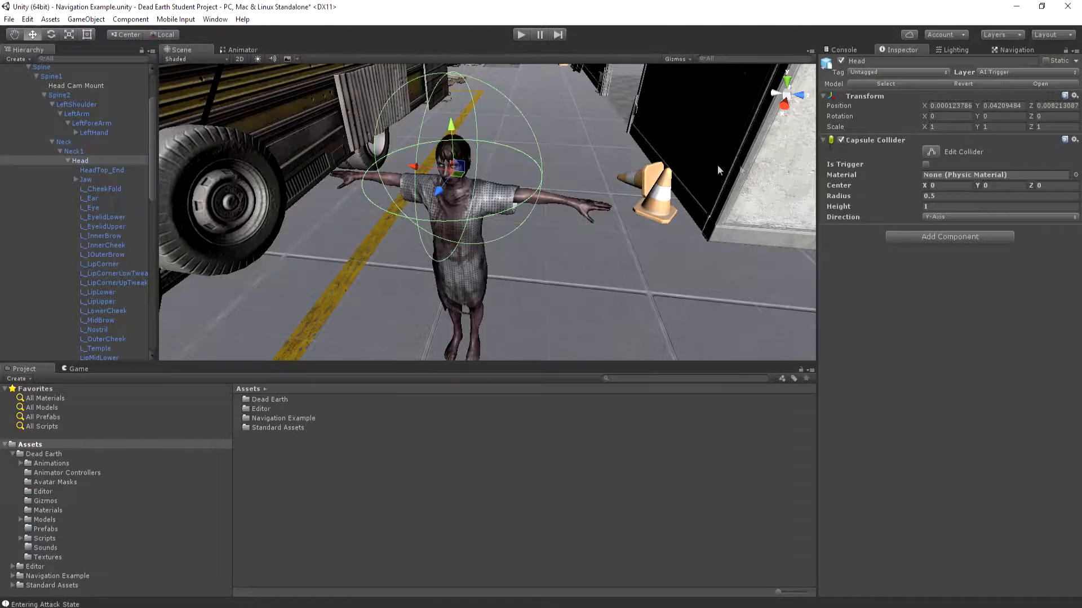
Orient the Head's capsule collider along the Z-Axis with a radius of 0.08 and a height of 0.49
left_click_drag(698, 169, 467, 177, "alt")
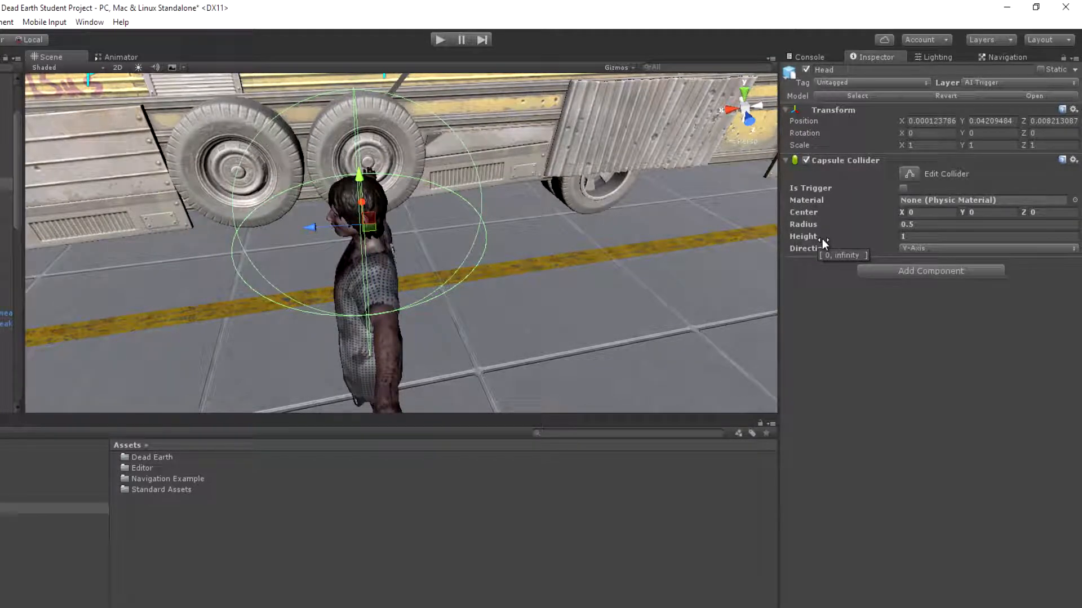
left_click_drag(811, 222, 802, 221)
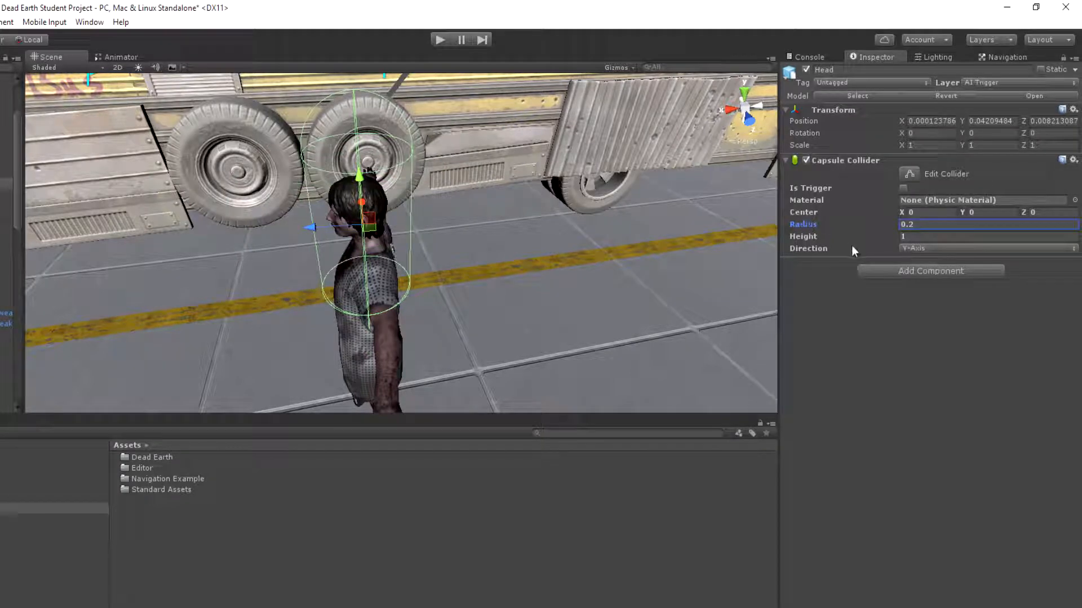
left_click(946, 248)
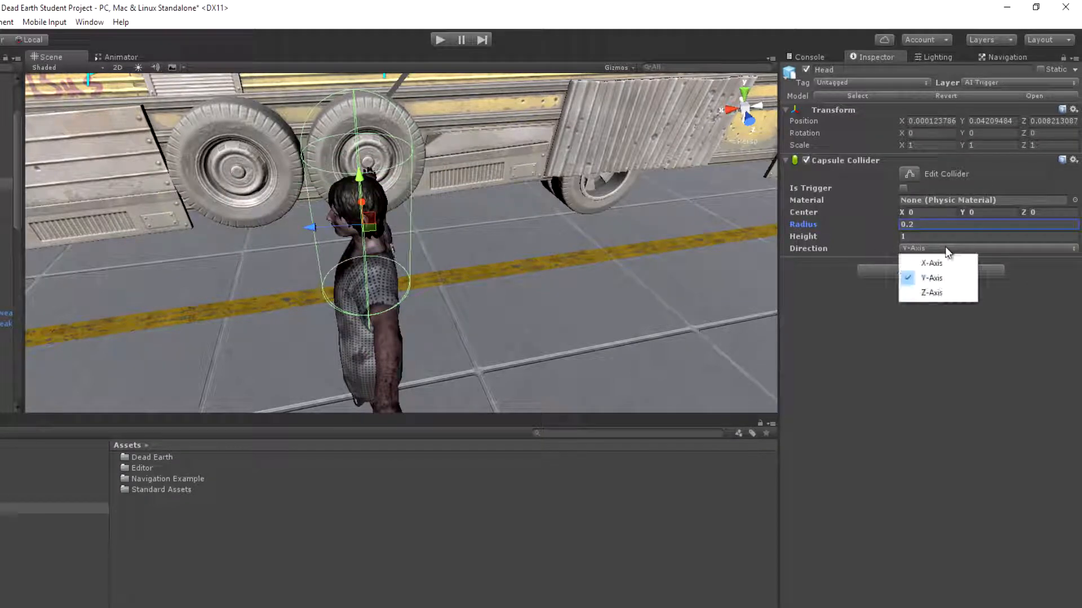
left_click(936, 293)
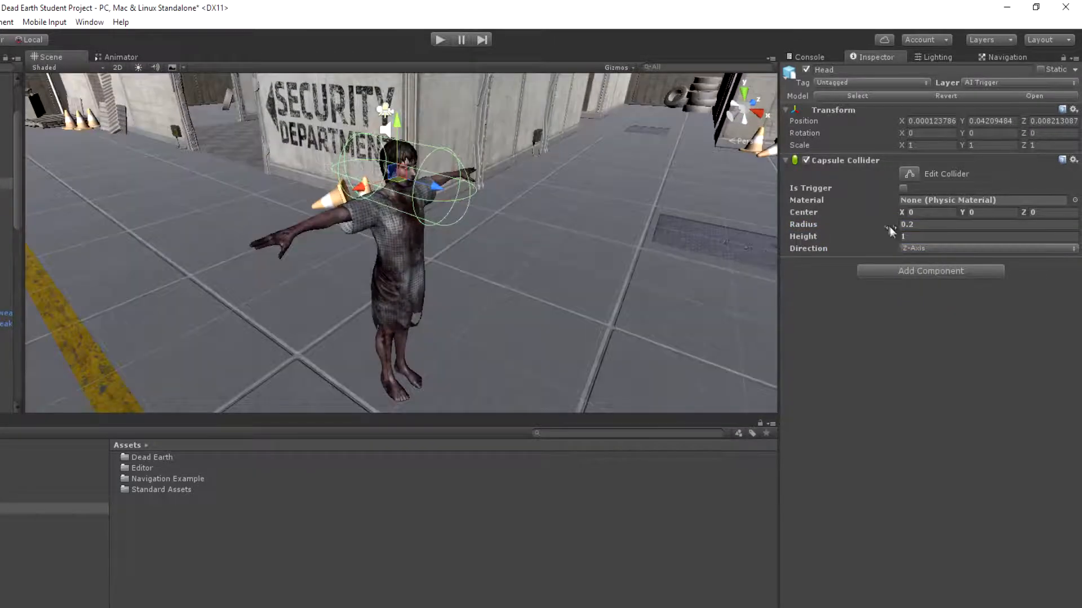
left_click_drag(824, 223, 813, 228)
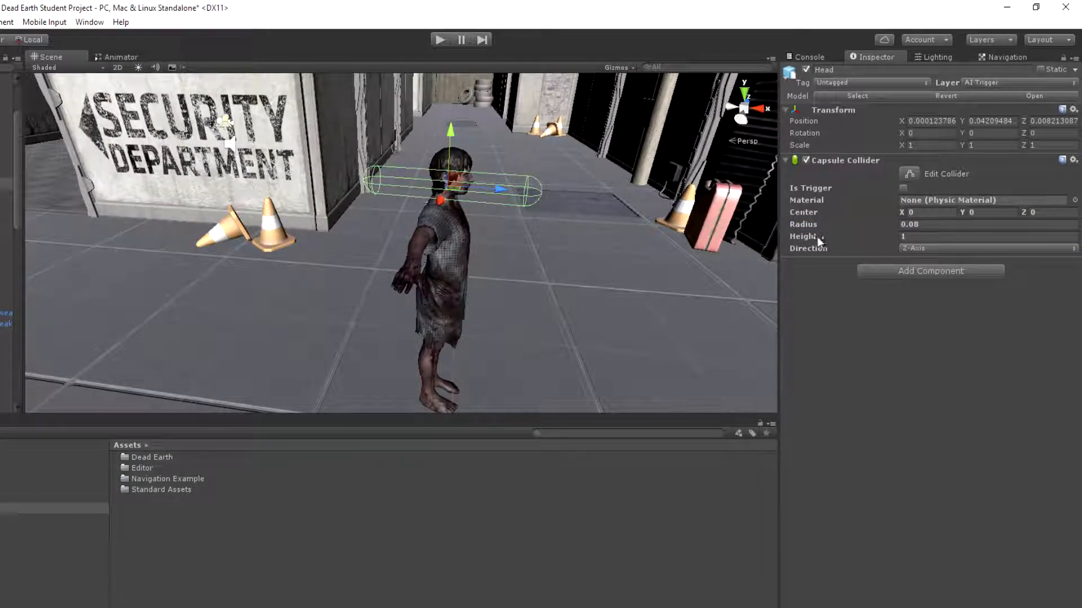
left_click_drag(813, 238, 799, 238)
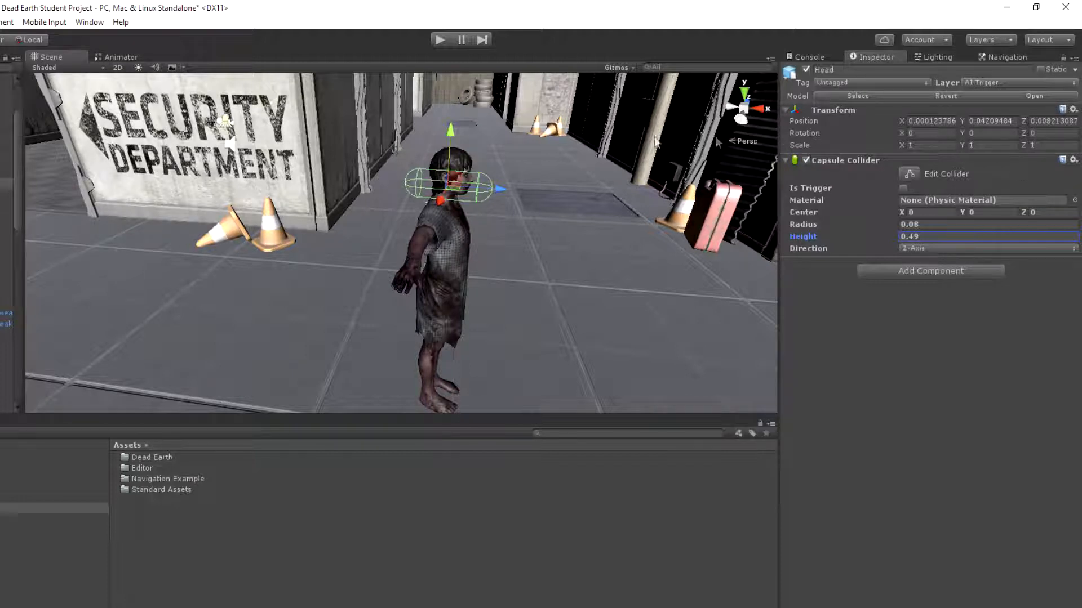
Set the Head's capsule collider center to Z 0.24 and make the collider a trigger
left_click_drag(498, 189, 513, 190)
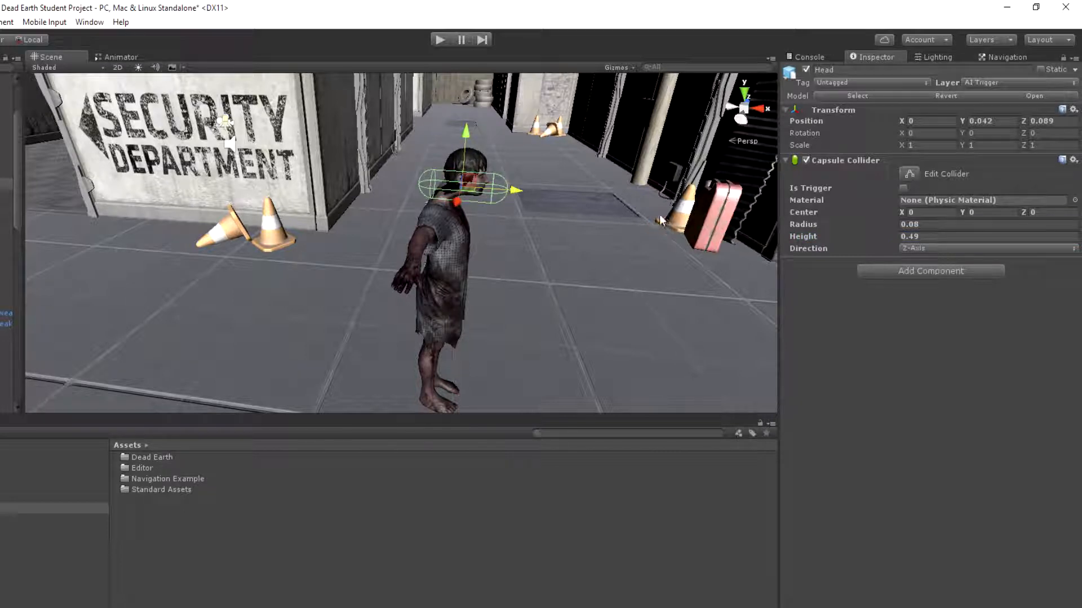
key("ctrl+z")
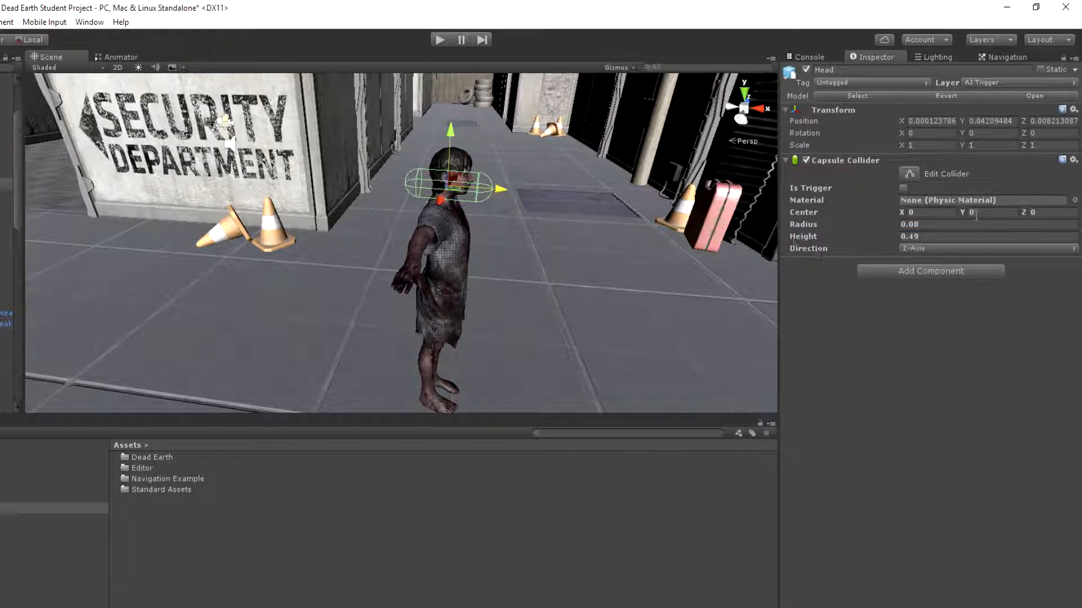
left_click(965, 214)
left_click_drag(1023, 213, 1028, 214)
right_click_drag(658, 223, 611, 279)
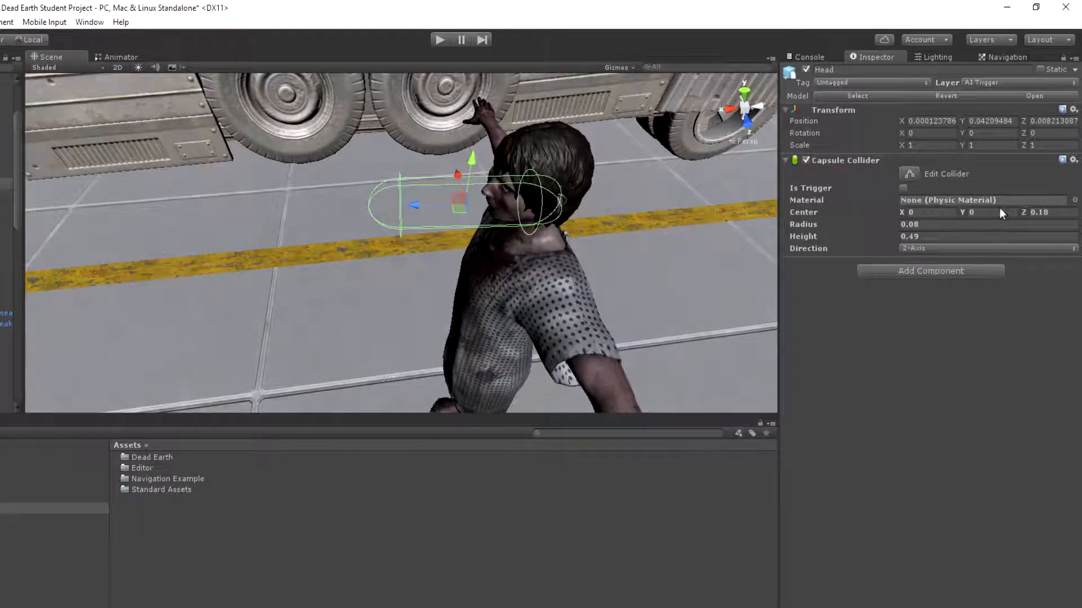
left_click_drag(1023, 211, 1022, 212)
left_click(904, 188)
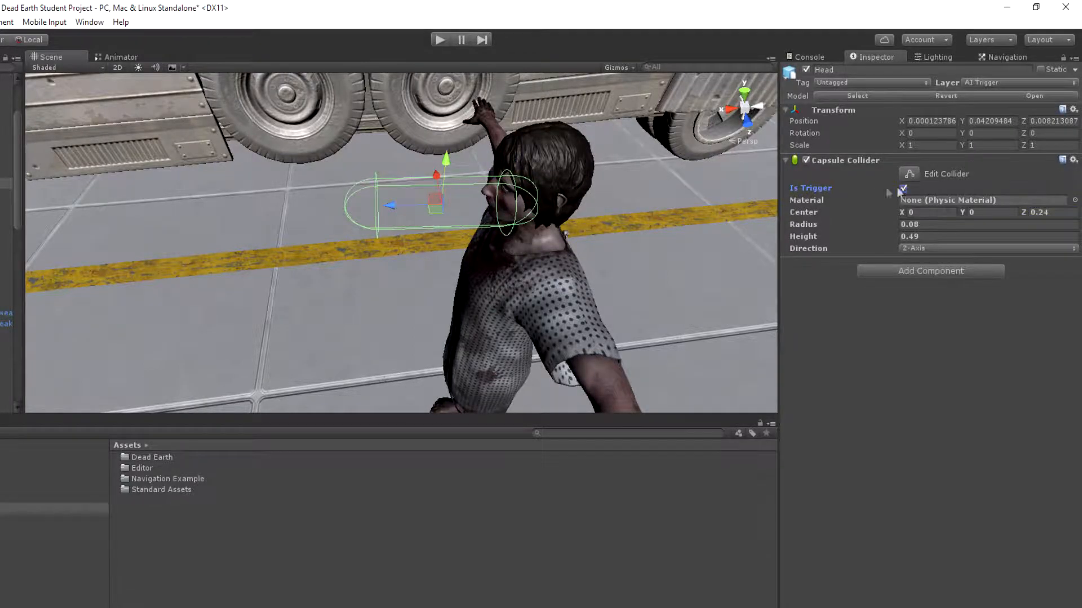
Play-test the scene, pausing to examine how the capsule collider follows the zombie's mouth, and stop the play session
right_click_drag(626, 199, 4, 63)
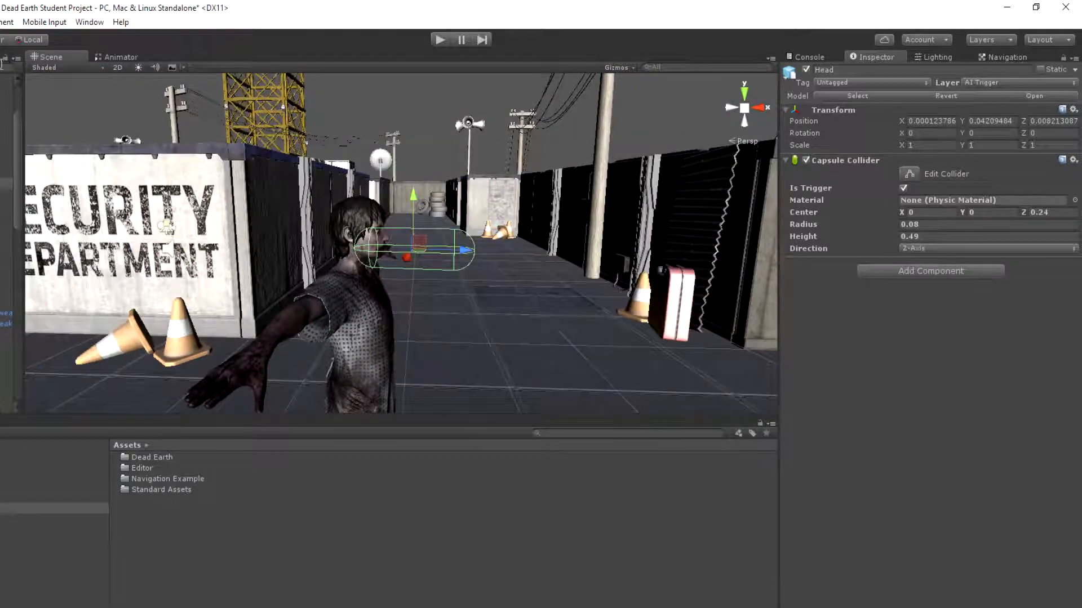
left_click(439, 39)
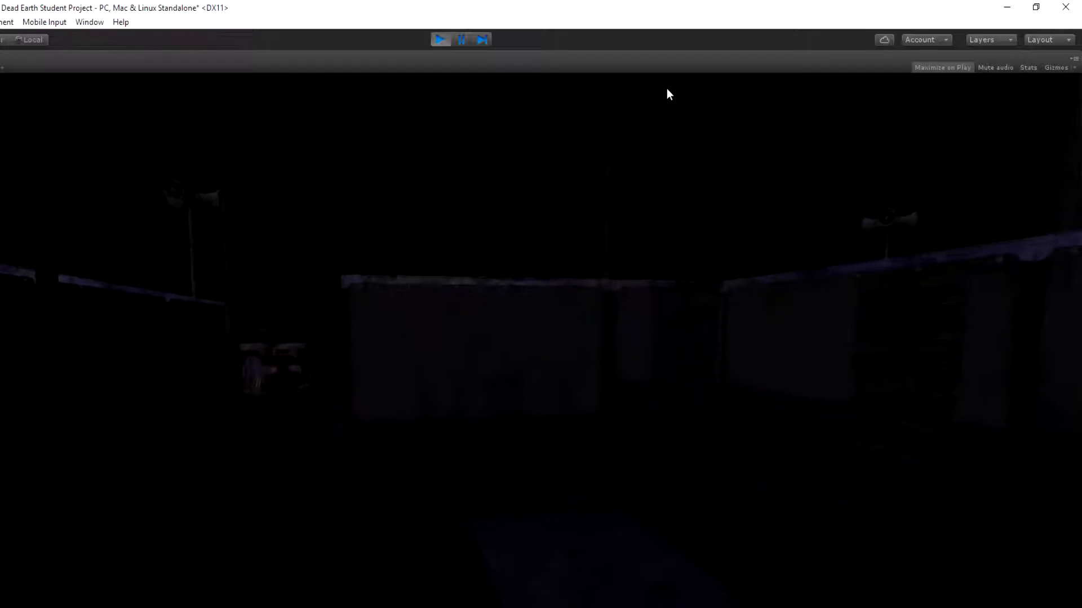
left_click(1073, 59)
left_click(1037, 73)
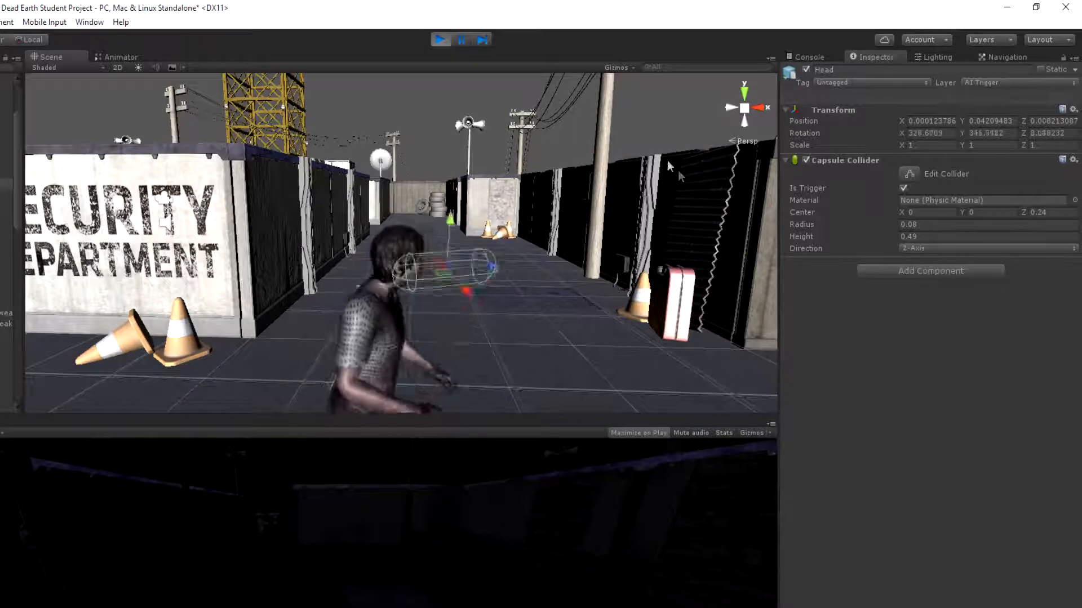
left_click(463, 41)
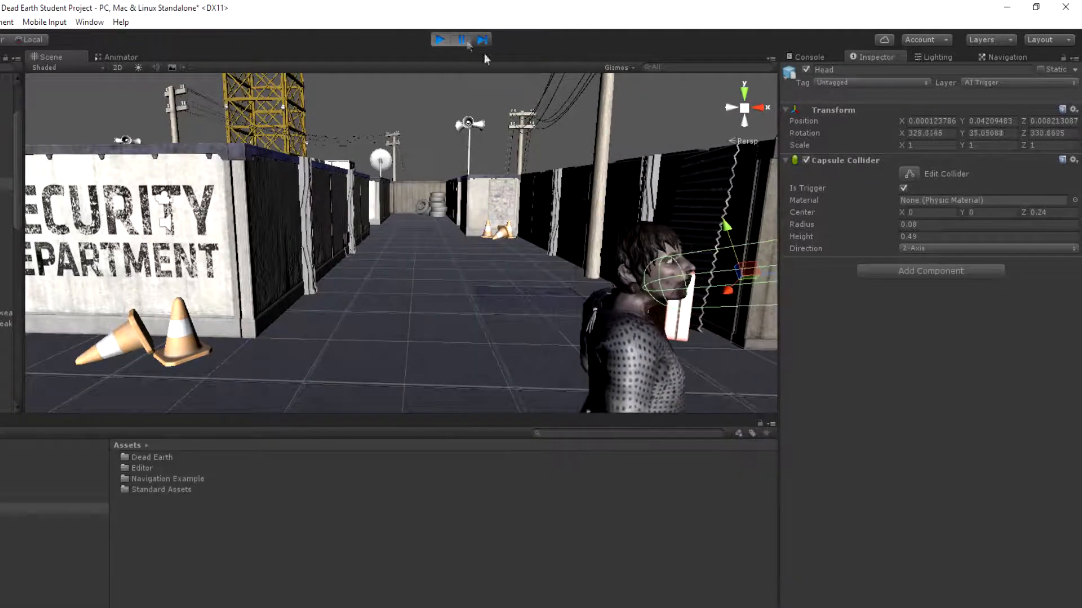
right_click_drag(662, 183, 714, 184)
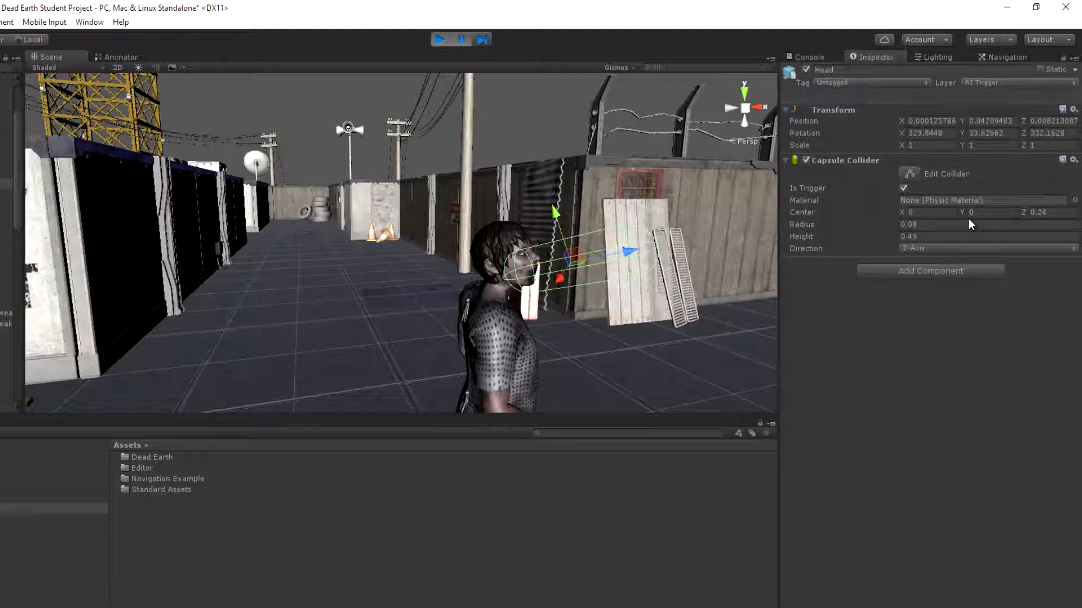
left_click(444, 41)
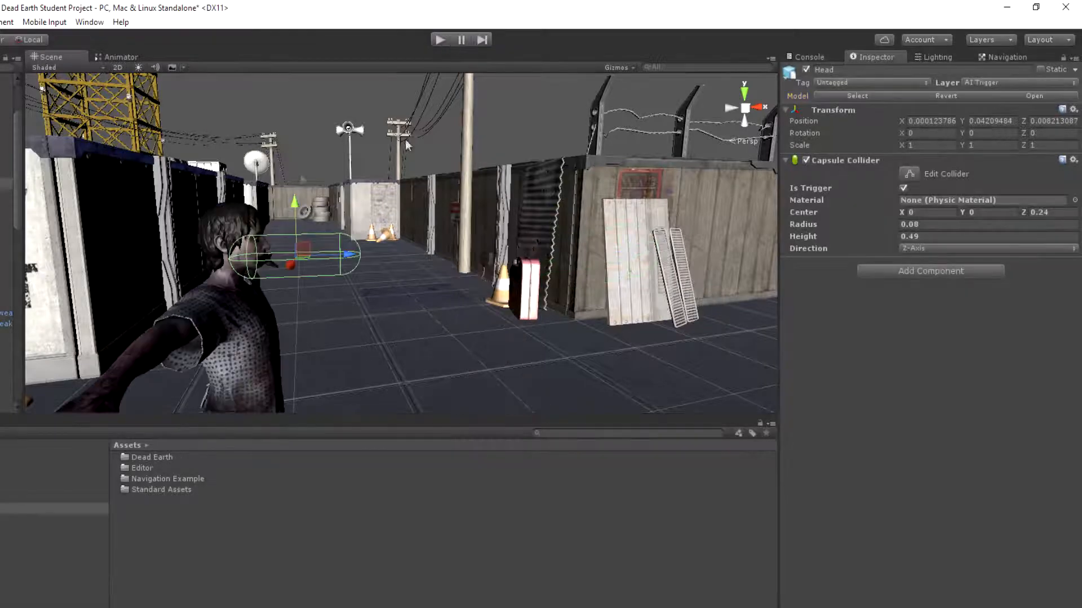
Remove the Capsule Collider from Head and return Head to the Default layer, changing this object only
right_click(852, 161)
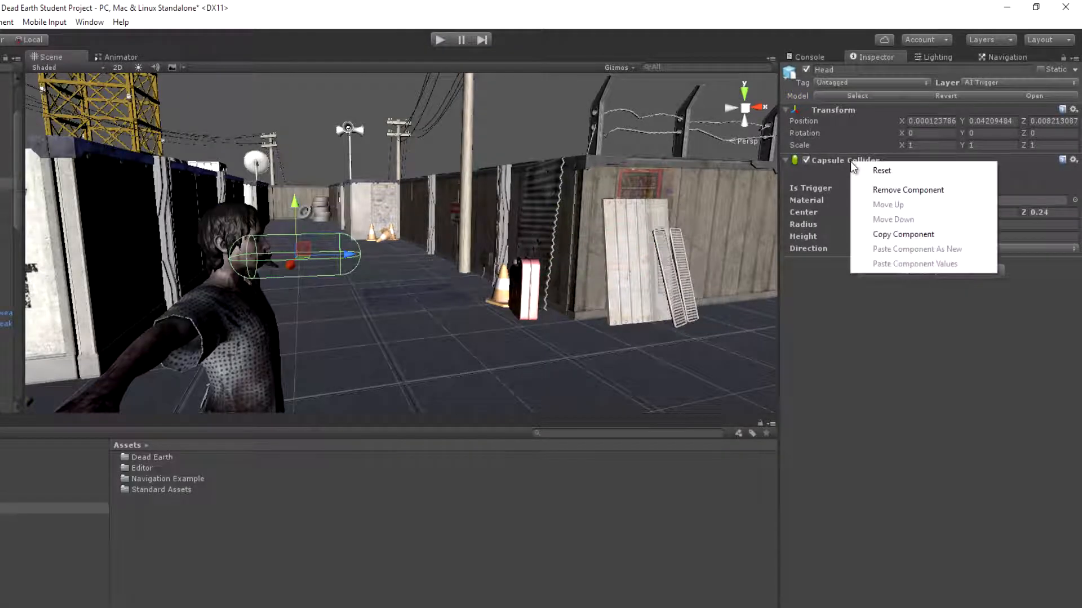
left_click(893, 191)
left_click(1014, 83)
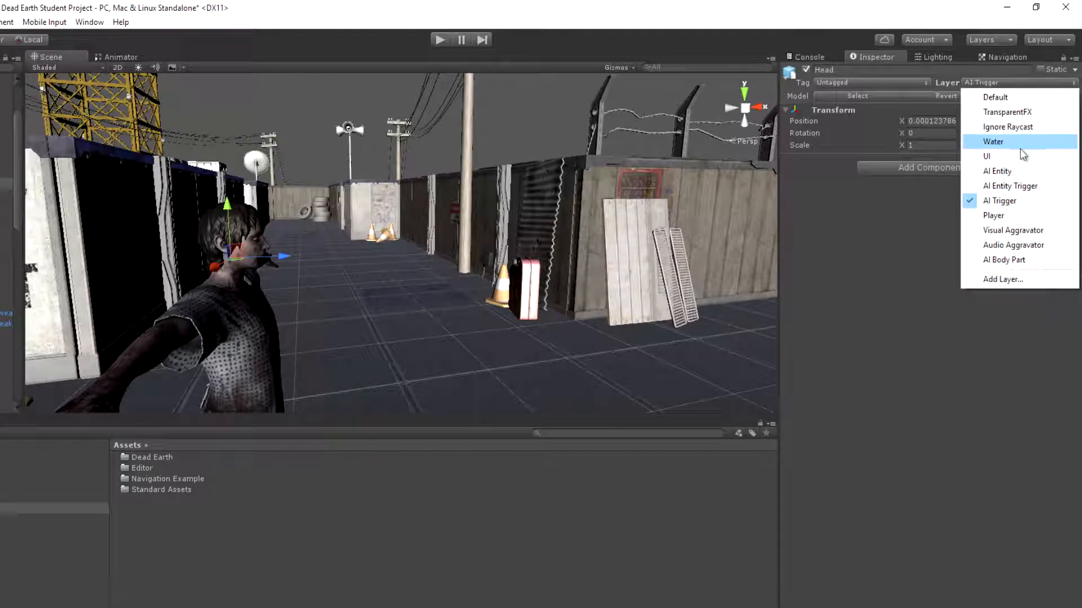
left_click(988, 97)
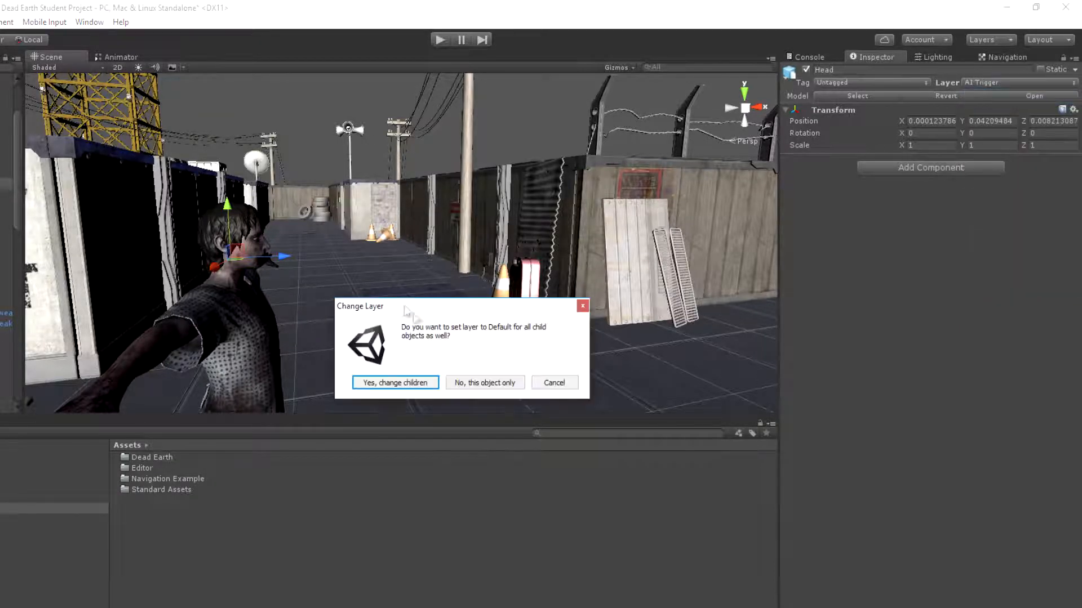
left_click(483, 382)
left_click(2, 194)
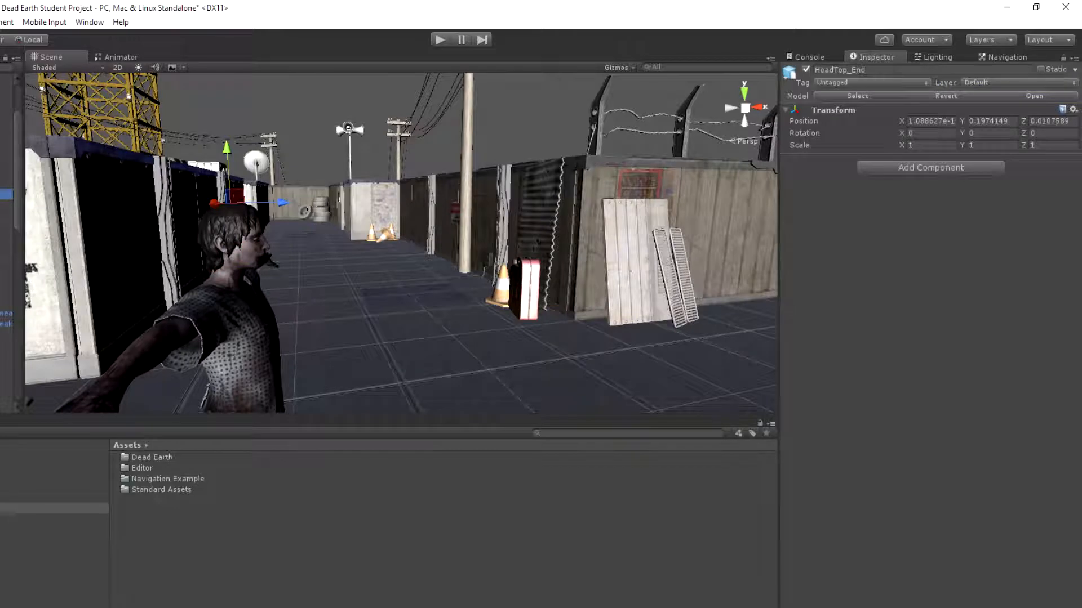
left_click(2, 226)
left_click(3, 249)
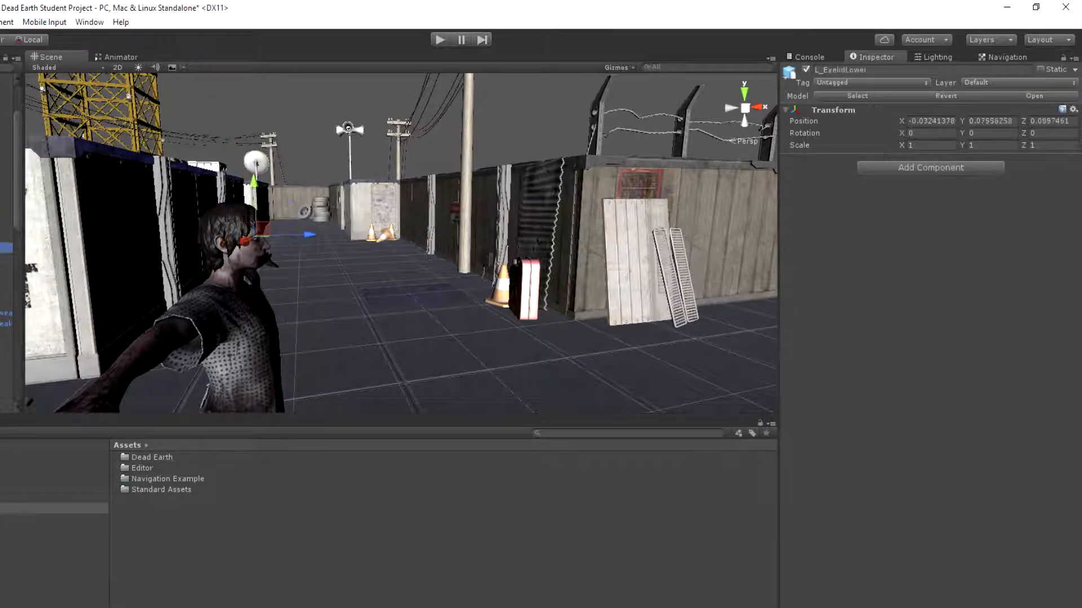
Create an empty child object under Head and name it Mouth Trigger
left_click(67, 184)
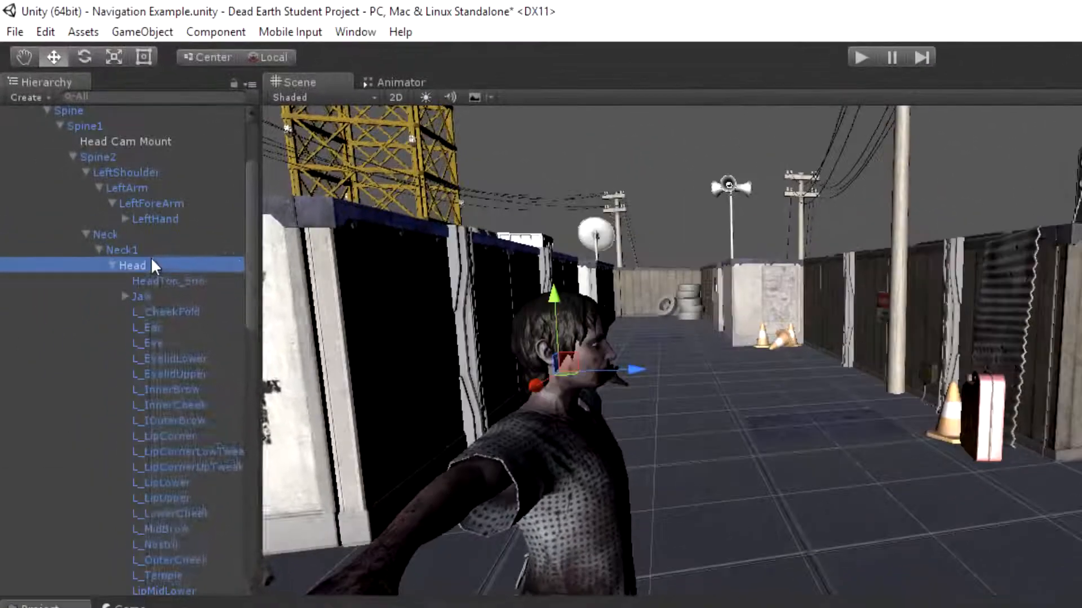
right_click(73, 184)
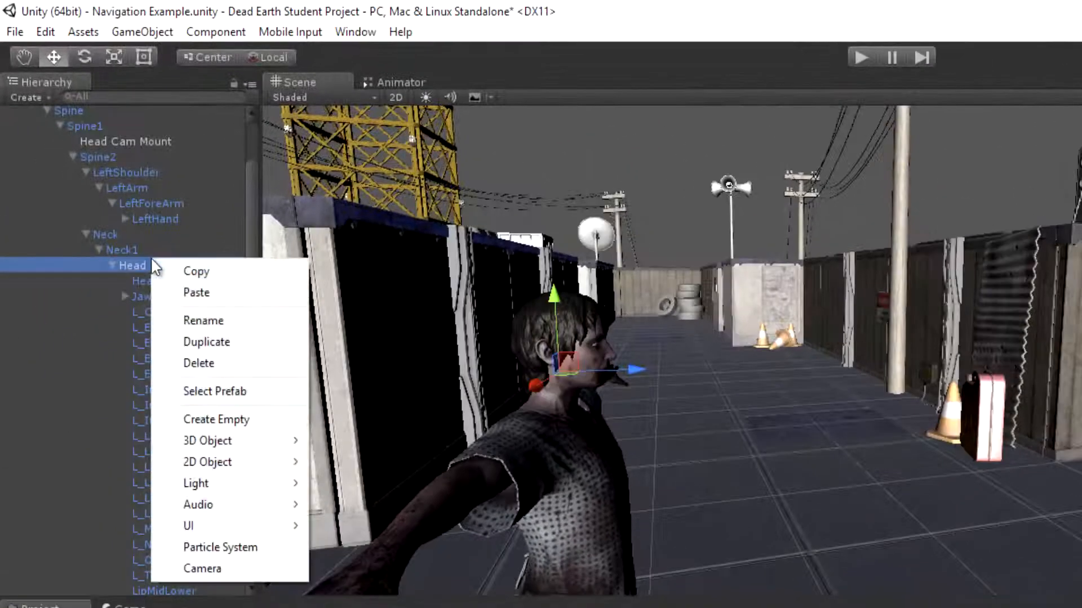
left_click(231, 421)
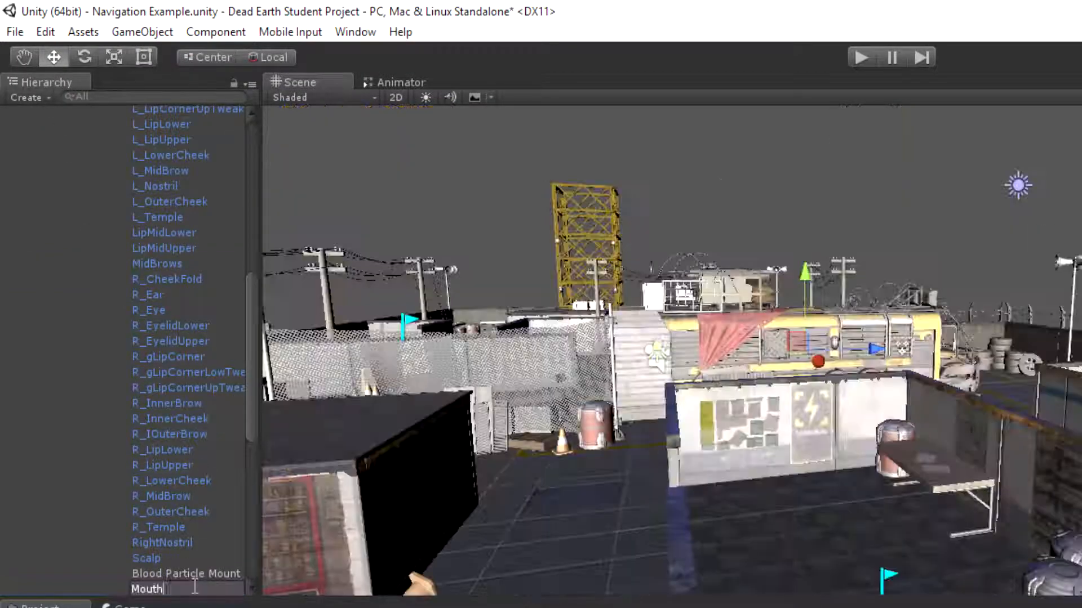
type("Trigger")
key("Return")
Assign Mouth Trigger to the AI Trigger layer and add a Capsule Collider to it
key("f")
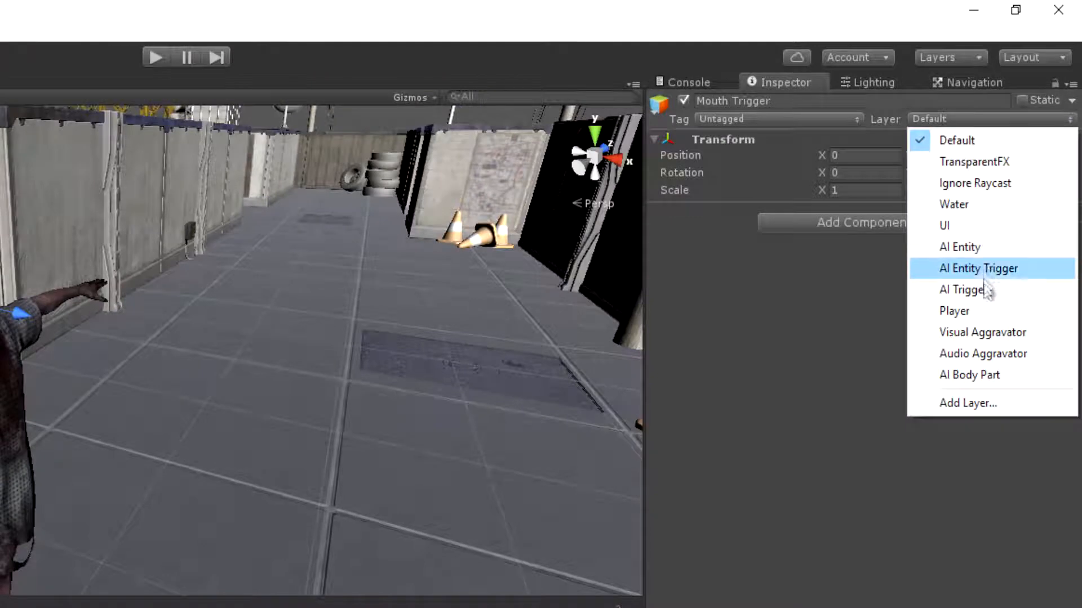
left_click(1008, 290)
left_click(898, 227)
type("caps")
left_click(859, 294)
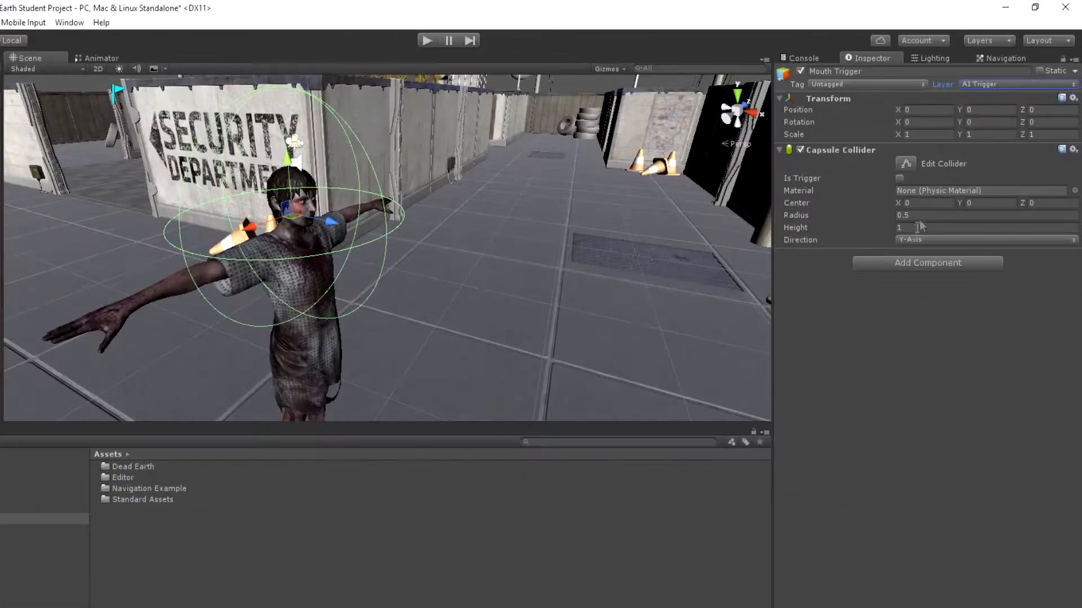
Orient Mouth Trigger's capsule collider along the Z-Axis and set its radius to 0.05
left_click(920, 239)
left_click(937, 284)
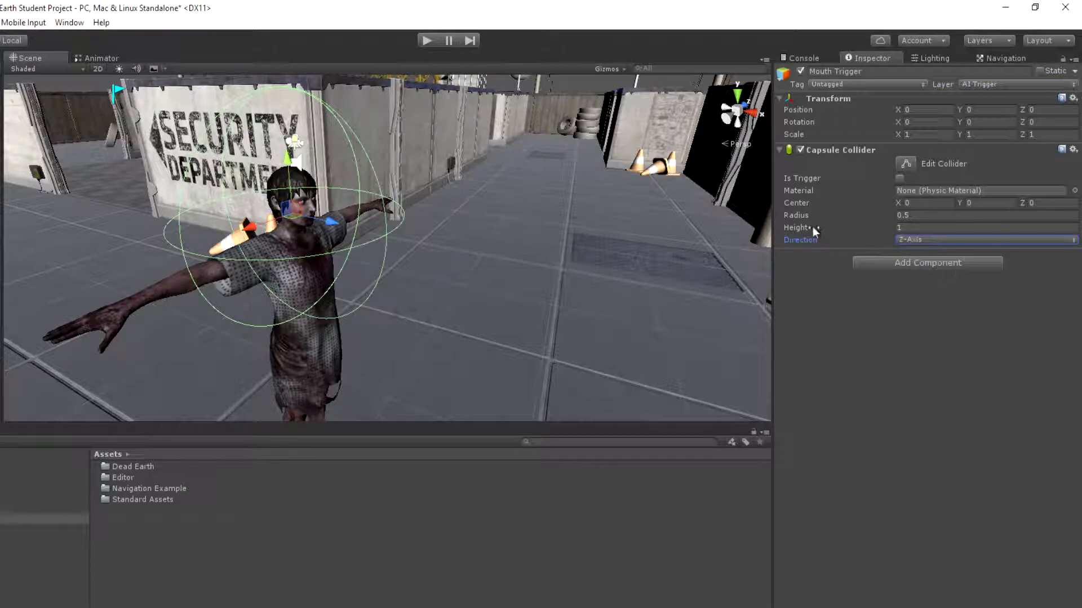
left_click_drag(806, 215, 791, 216)
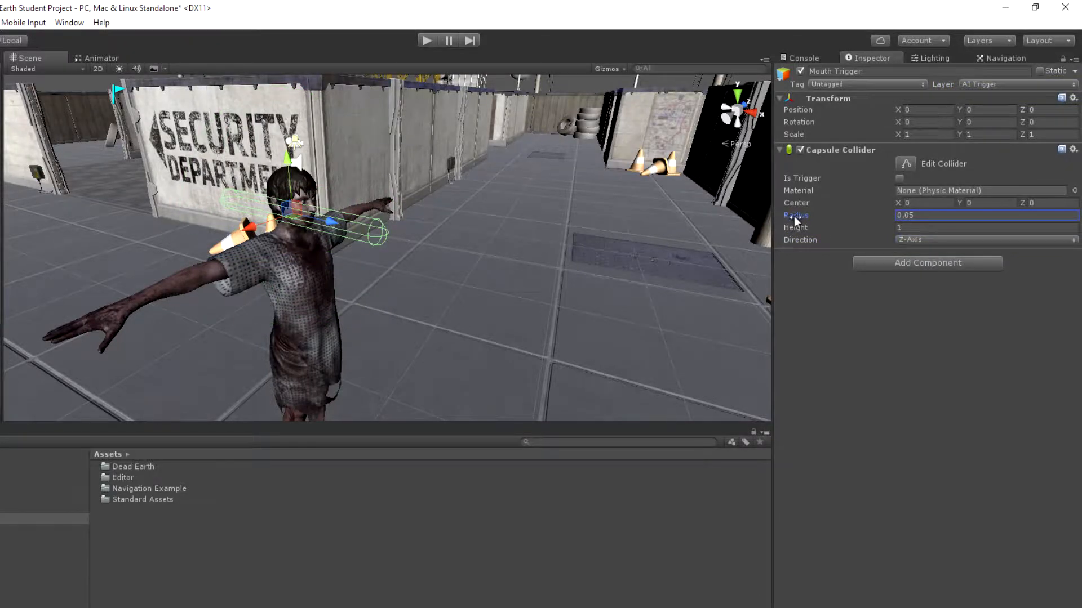
right_click_drag(560, 173, 633, 155)
key("a")
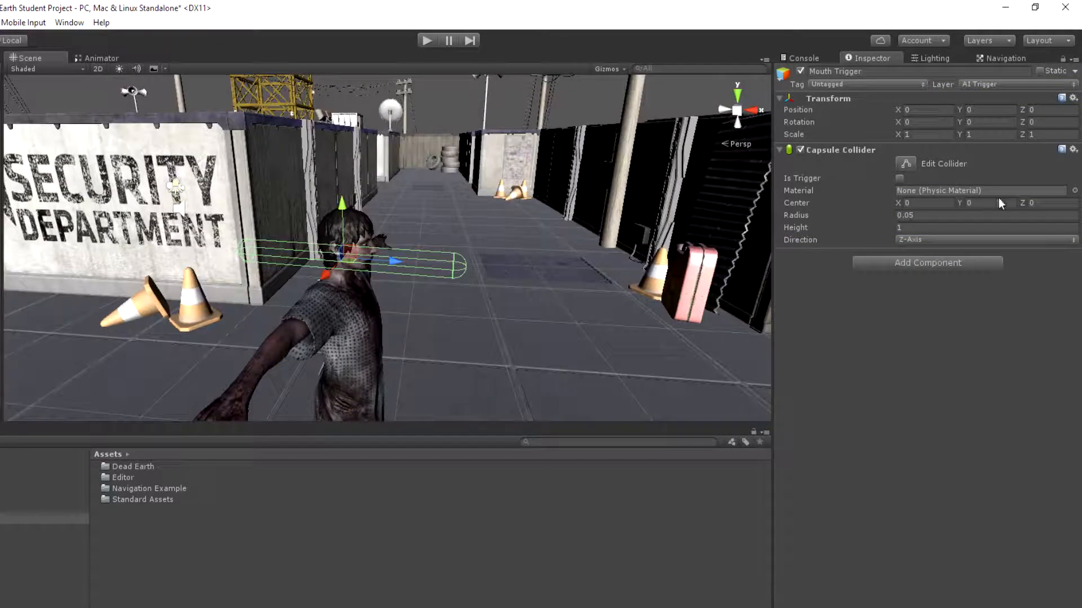
Set the capsule's height to 0.55 and center Z to 0.24, and rotate Mouth Trigger 21.42 degrees about X
left_click_drag(803, 232, 792, 228)
left_click_drag(1023, 203, 1033, 204)
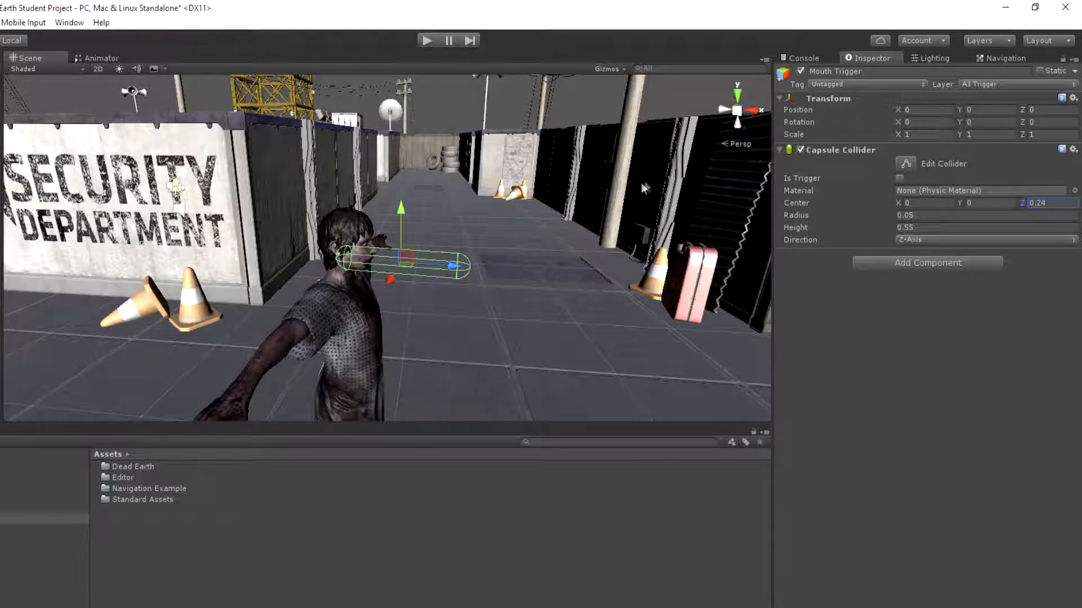
left_click_drag(901, 123, 120, 169)
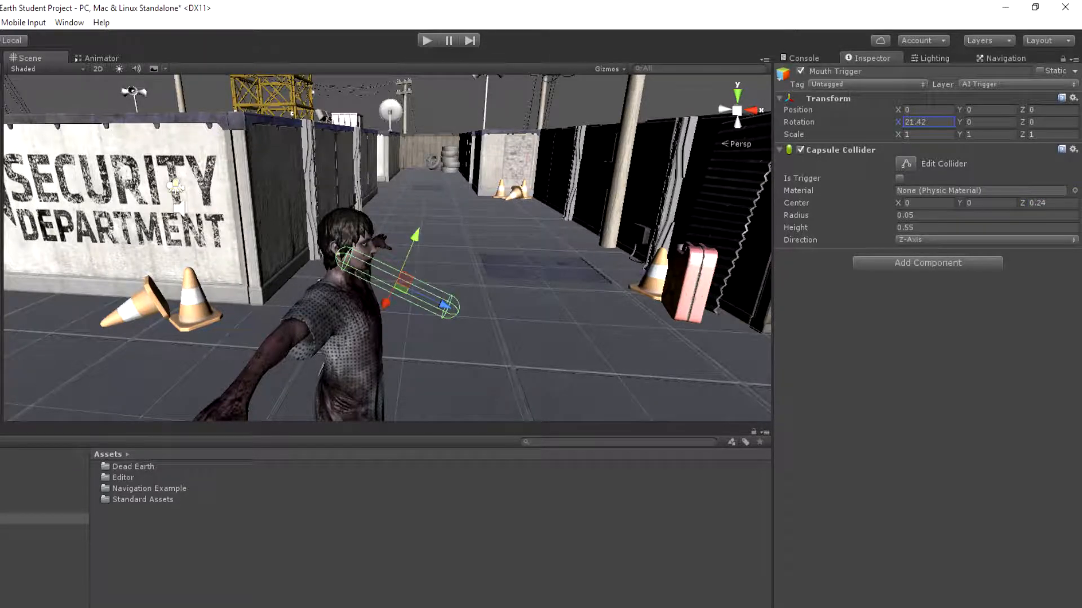
Play-test the scene in the Game view, pausing to check how the tilted capsule follows the zombie's mouth, and stop the session
left_click(60, 436)
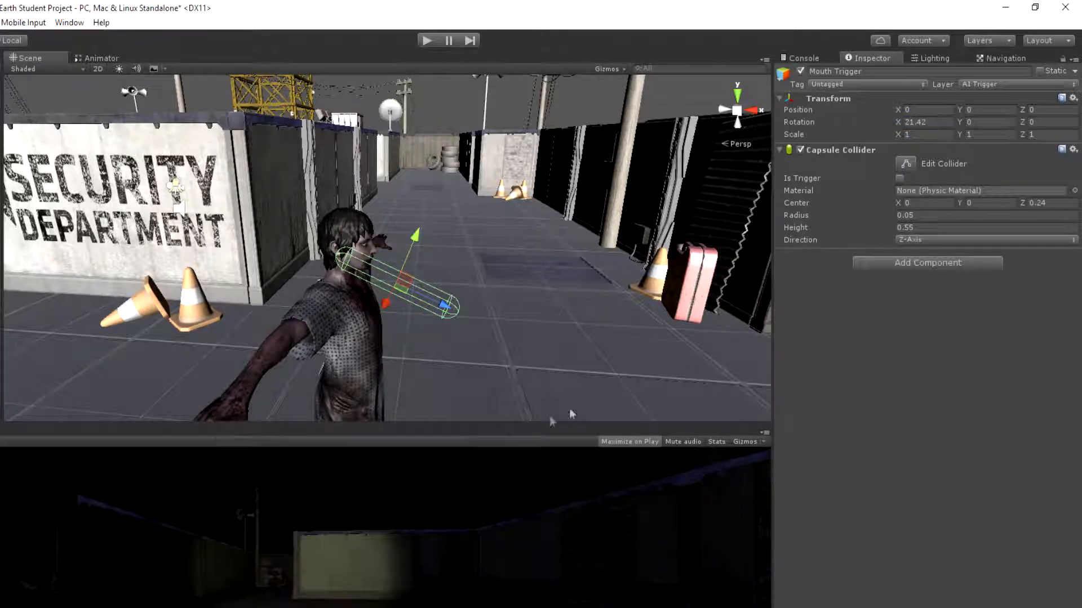
left_click(427, 41)
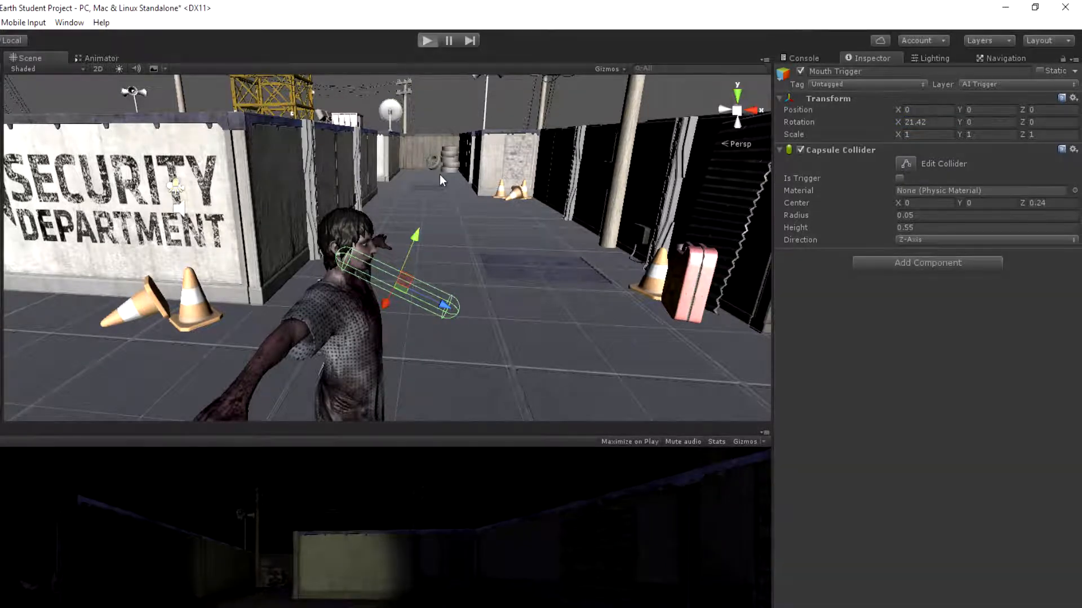
right_click_drag(435, 242, 425, 212)
key("w")
key("s")
right_click_drag(425, 213, 433, 213)
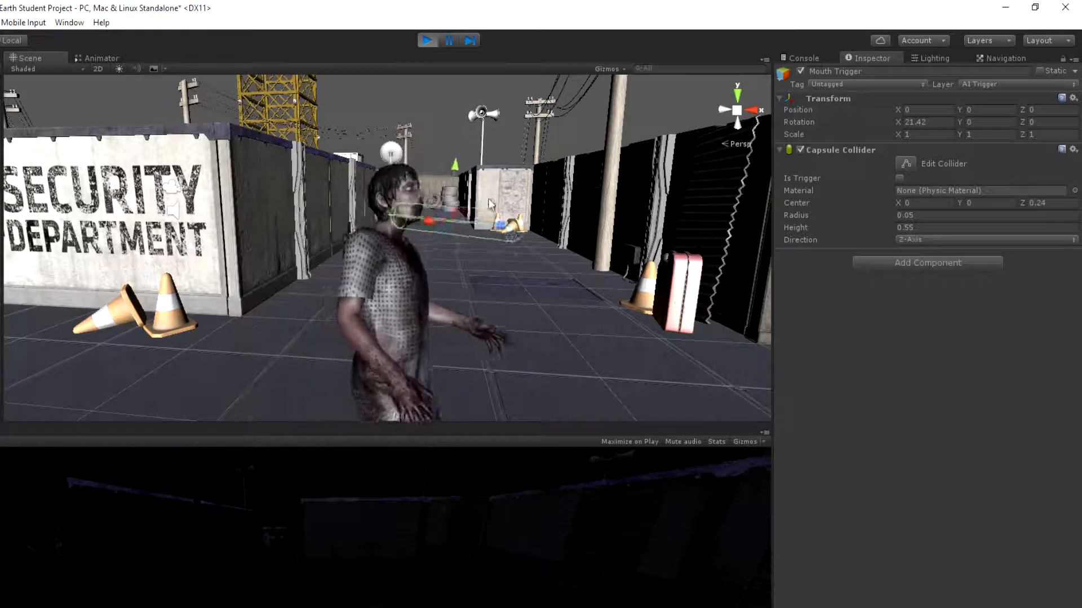
left_click(449, 41)
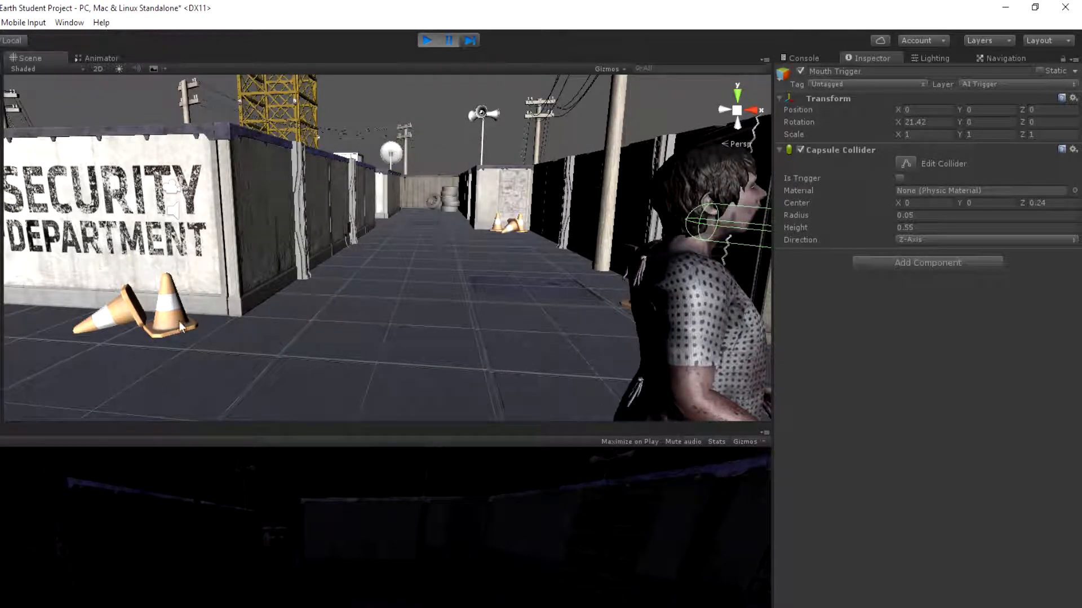
left_click(428, 40)
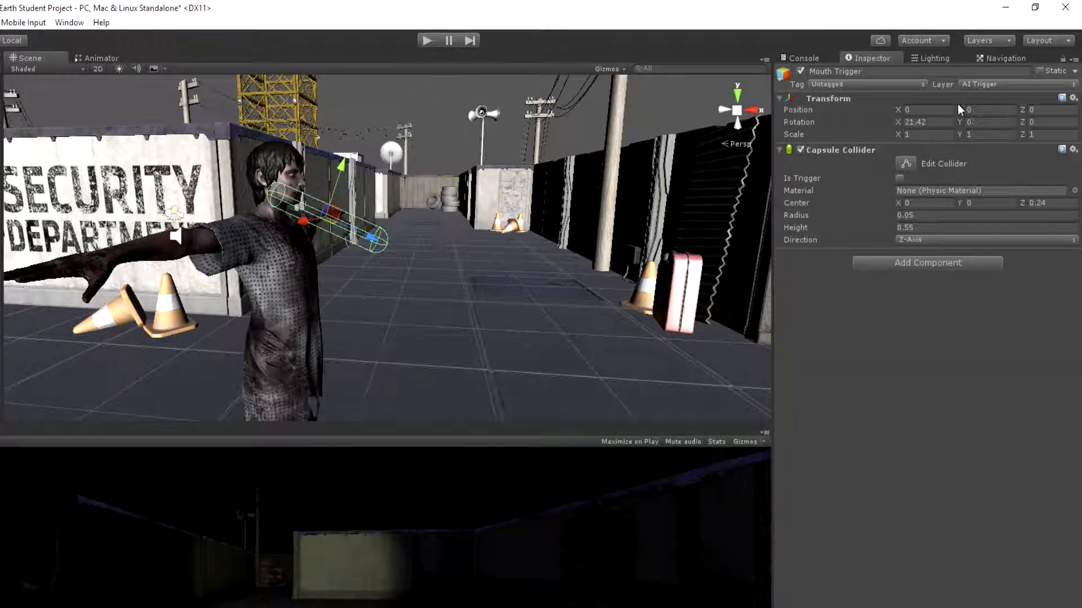
Raise Mouth Trigger to position Y 0.03 and shorten its capsule collider to a height of 0.45
left_click_drag(961, 108, 965, 107)
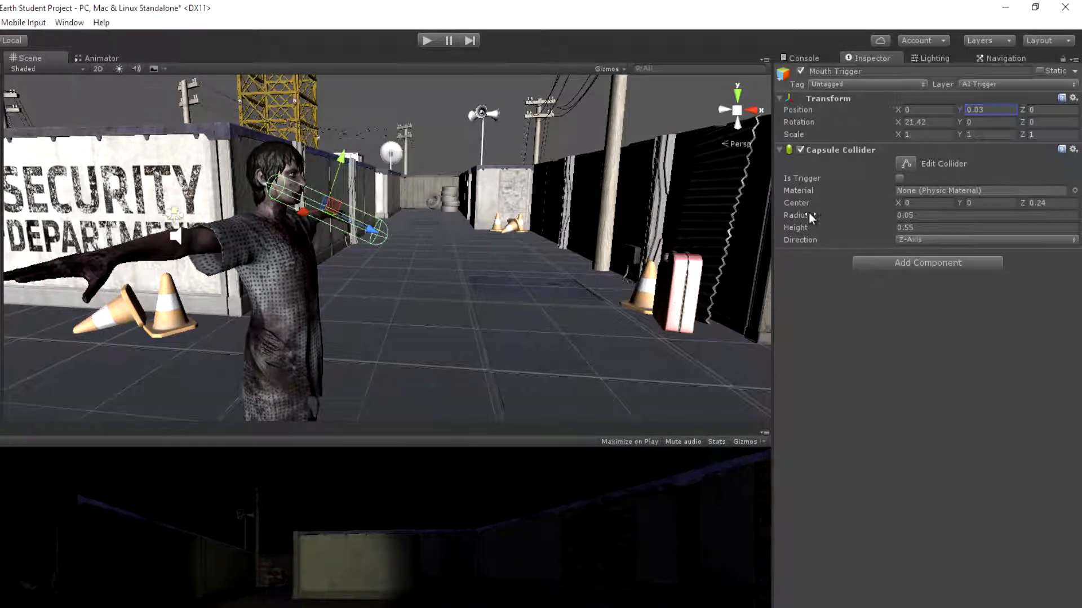
left_click(804, 228)
left_click_drag(800, 228, 797, 229)
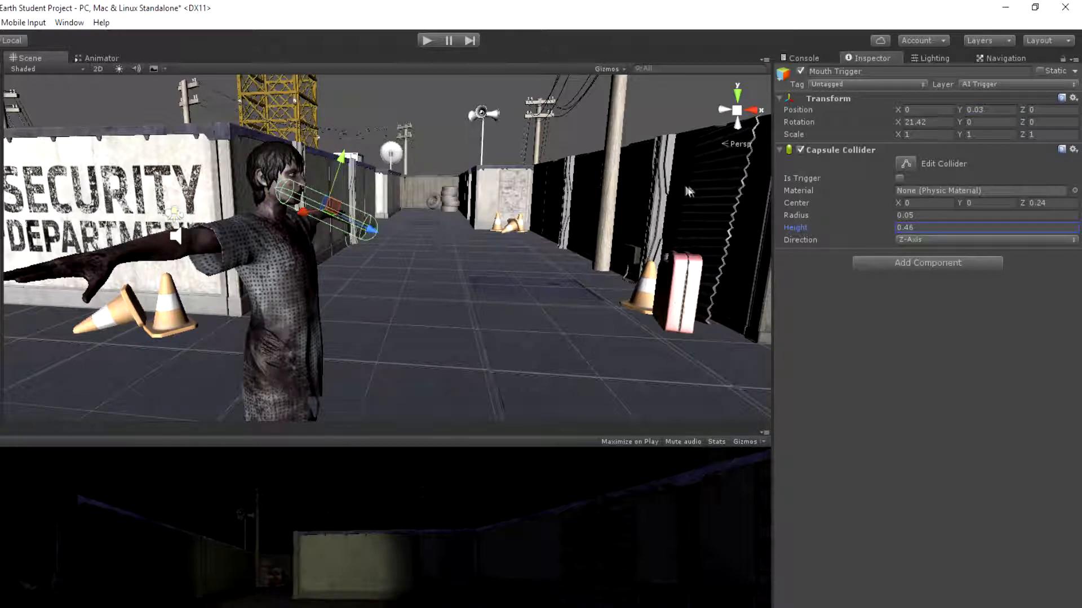
left_click(924, 228)
type("0.45")
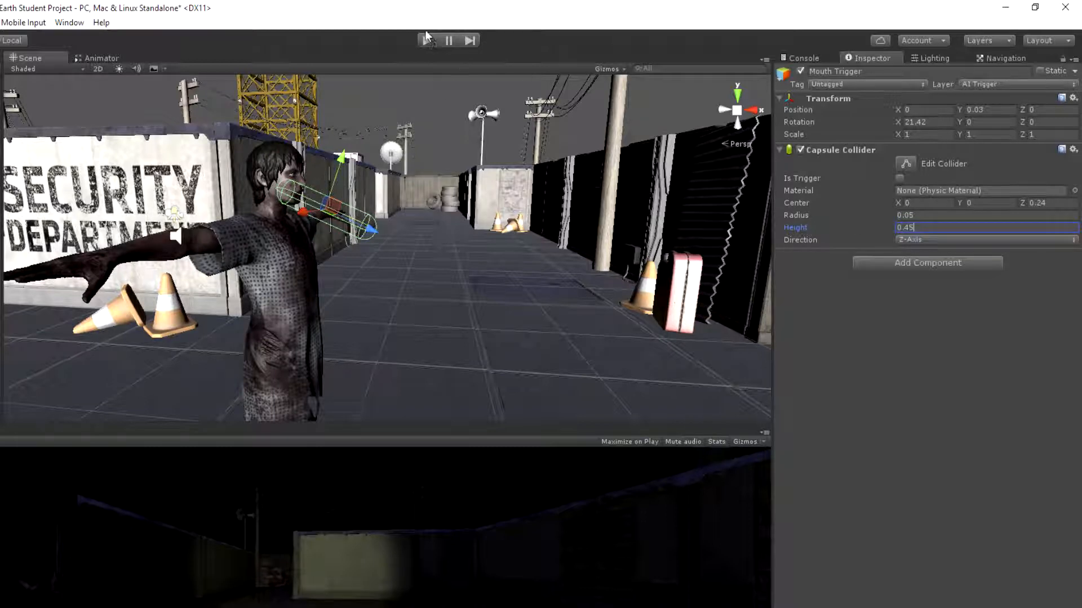
Set the radius of Mouth Trigger's capsule collider to 0.08
left_click(920, 217)
left_click(929, 214)
key("BackSpace")
type("8")
key("Return")
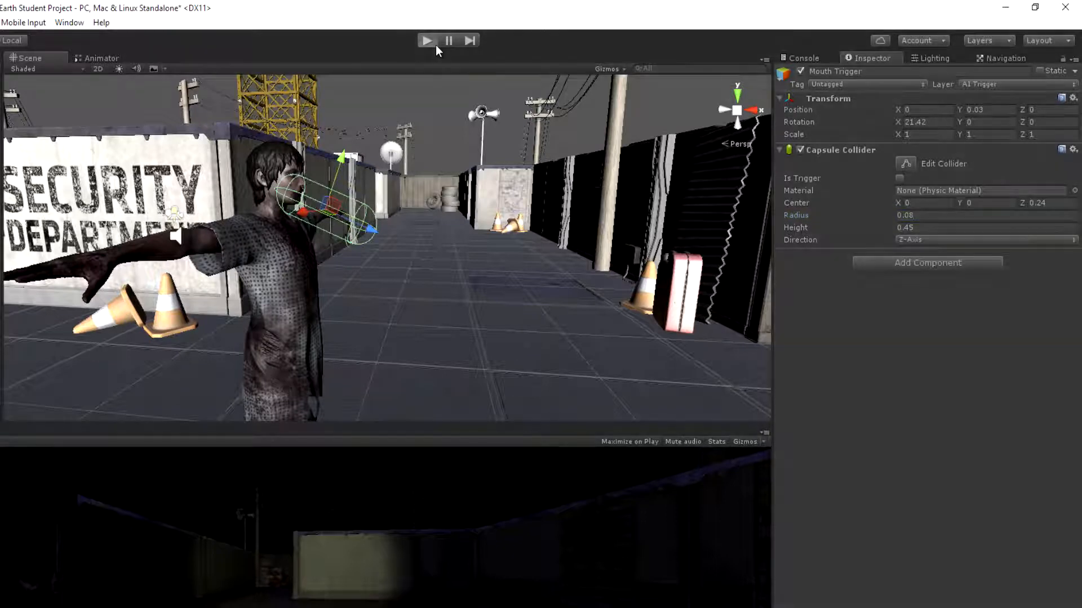
Run the scene again to check the resized mouth capsule on the walking zombie, and stop play mode
left_click(435, 45)
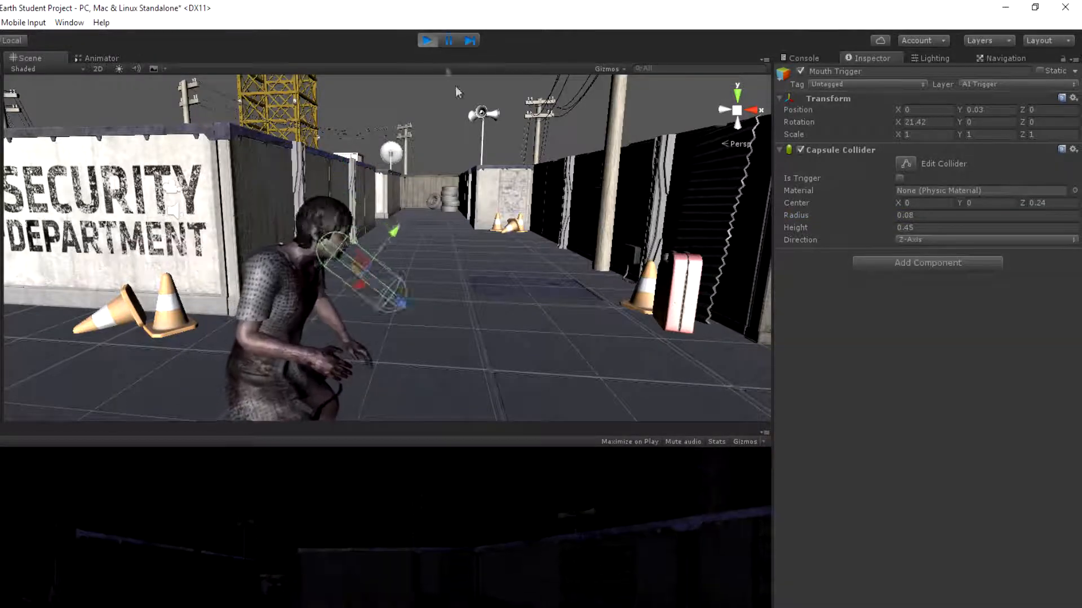
left_click_drag(454, 159, 704, 127, "alt")
left_click(427, 39)
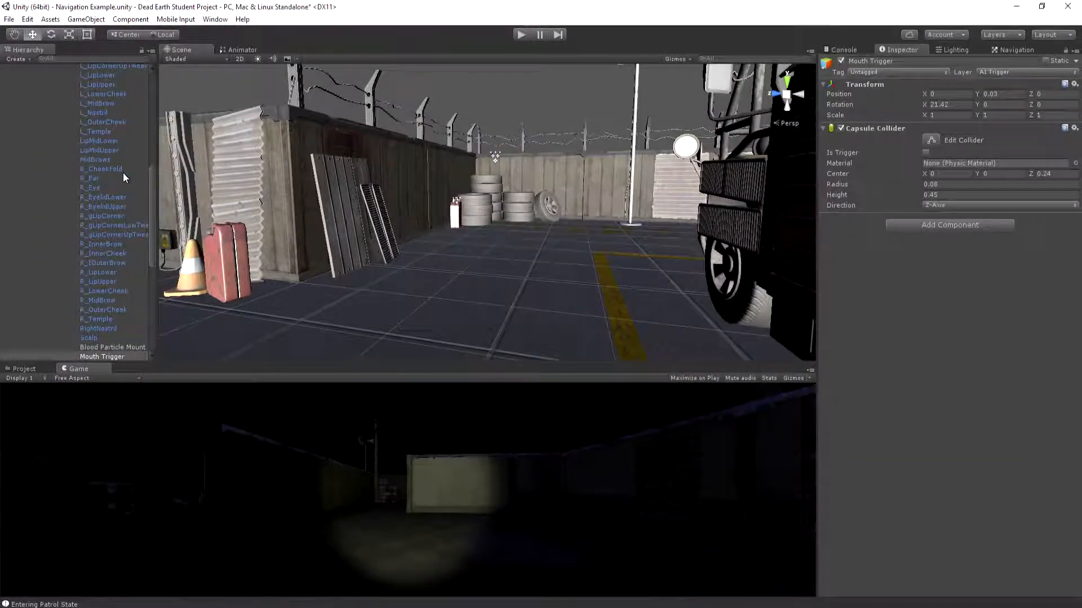
Collapse the AI Entity branch under Omni Zombie Jill in the scene hierarchy
left_click_drag(154, 181, 158, 81)
left_click(13, 99)
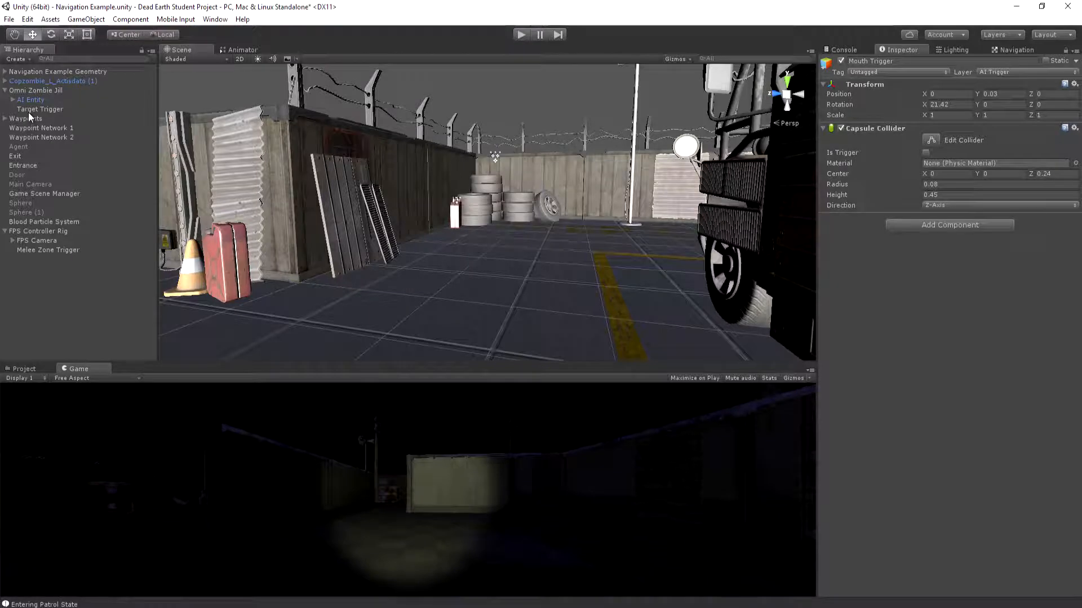
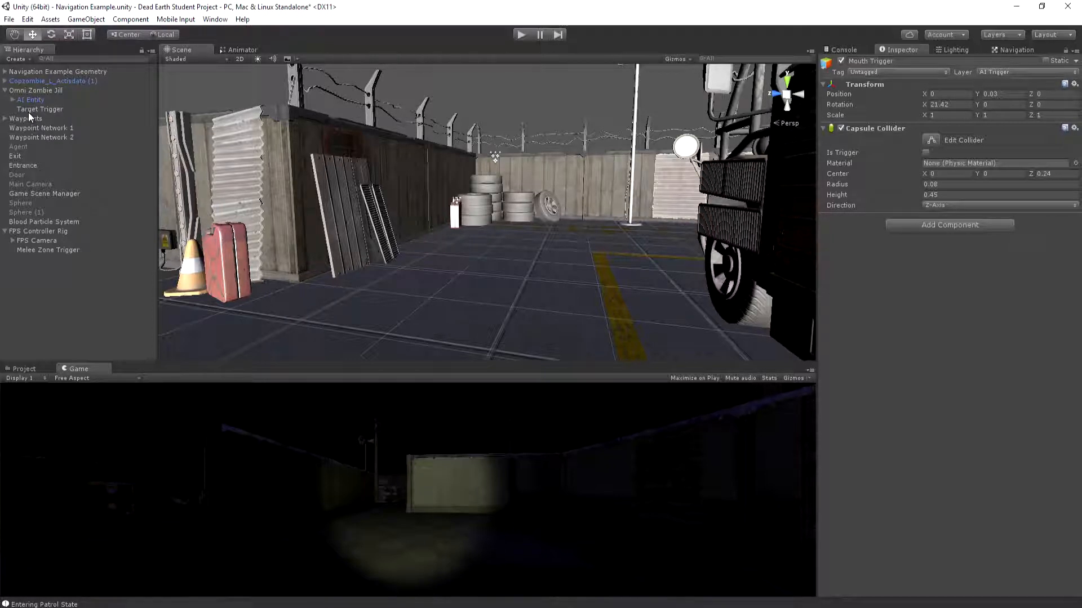
Enlarge the lower panel area and browse the project assets to the Dead Earth/Scripts/AI folder
left_click_drag(28, 364, 28, 283)
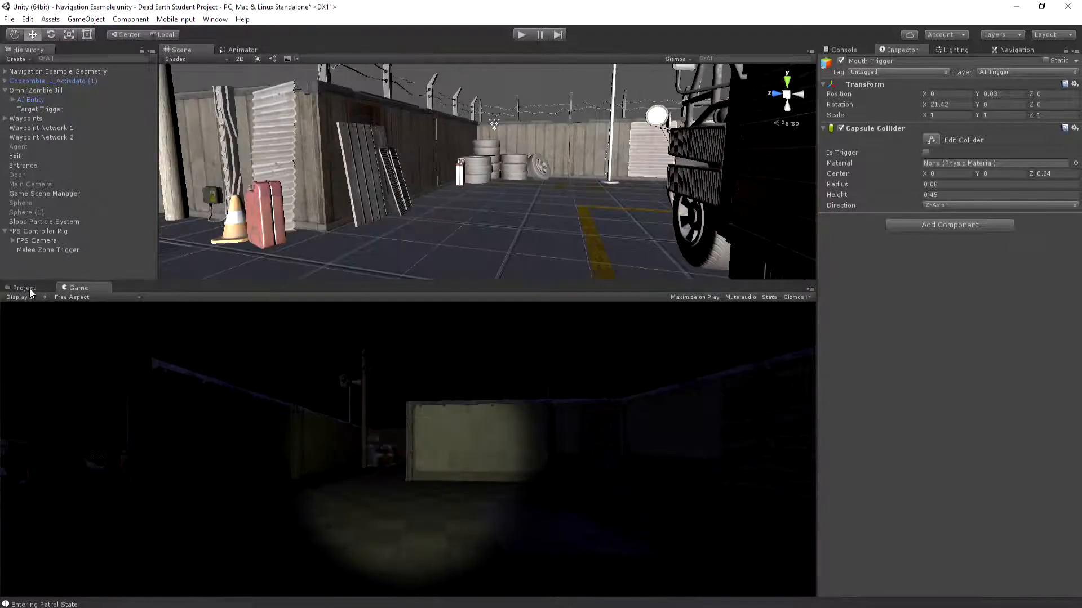
left_click(25, 288)
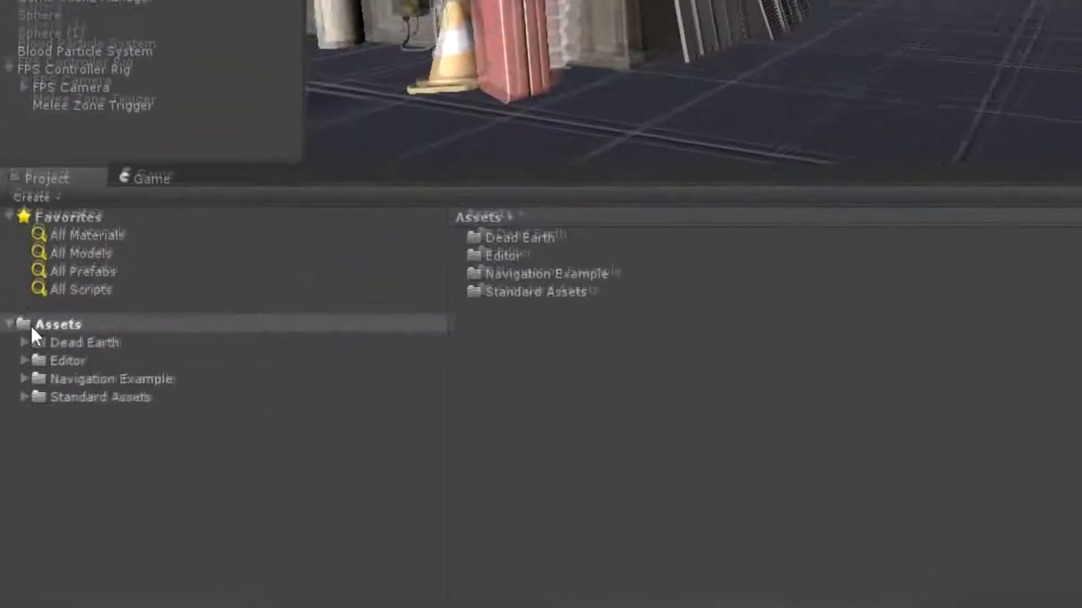
left_click(12, 373)
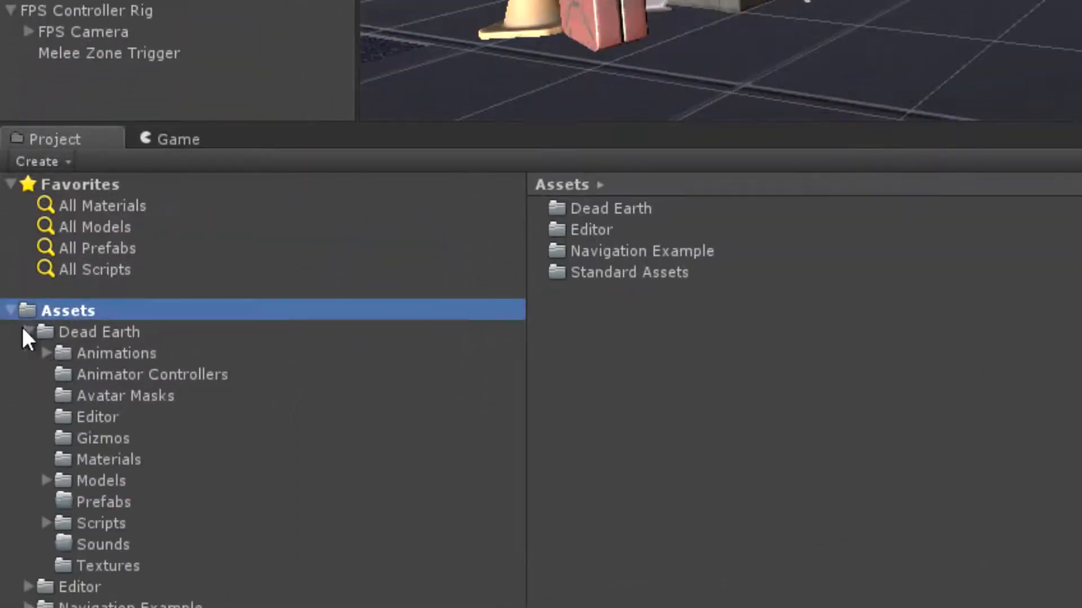
left_click(90, 333)
left_click(48, 523)
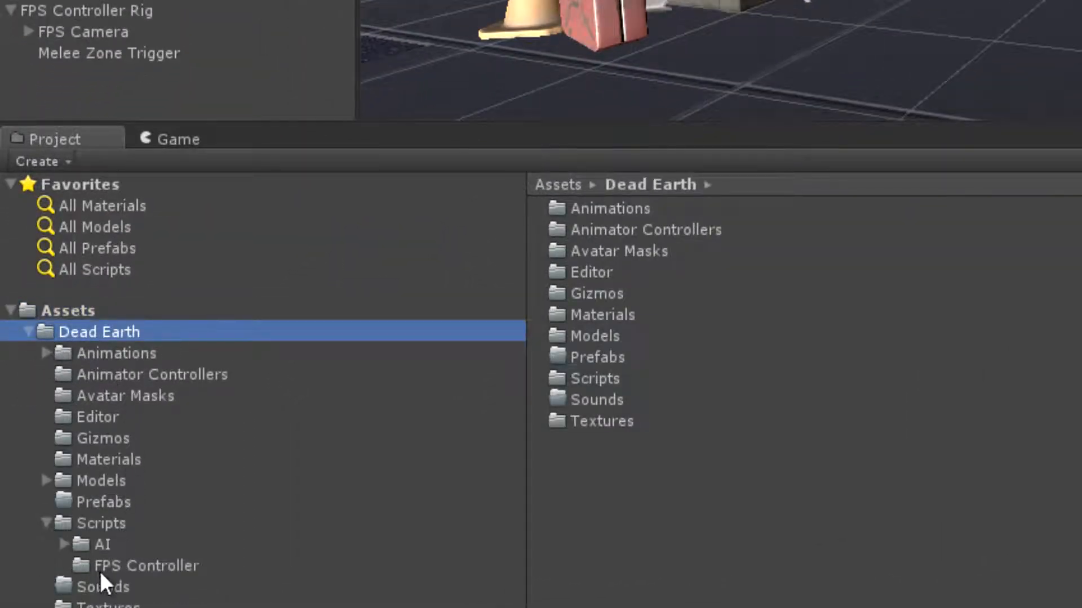
left_click(99, 544)
Create a new C# script named AIDamageTrigger in the AI scripts folder
right_click(531, 545)
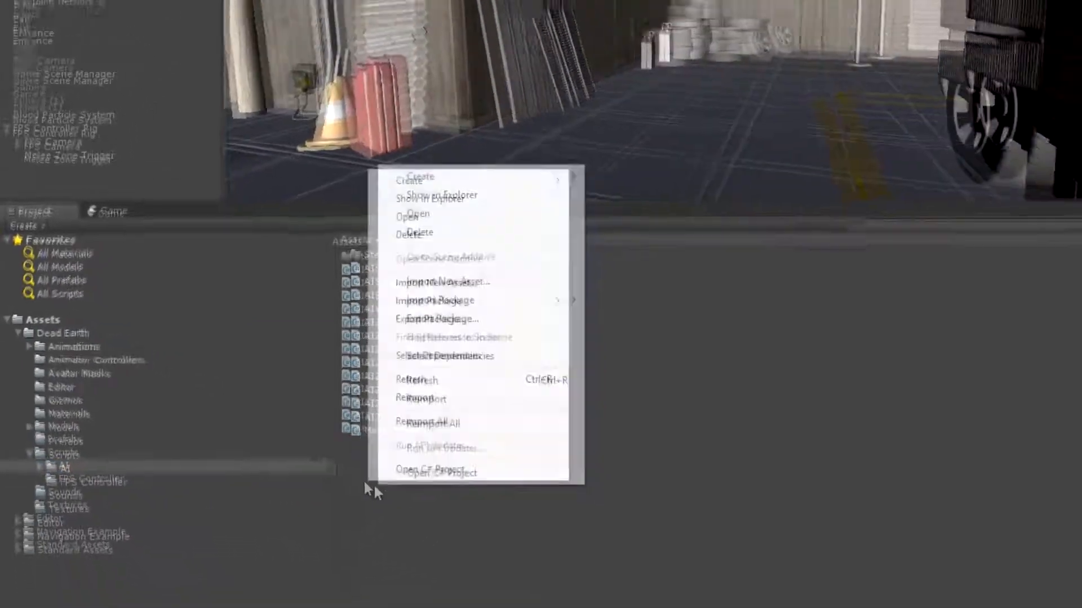
mouse_move(389, 215)
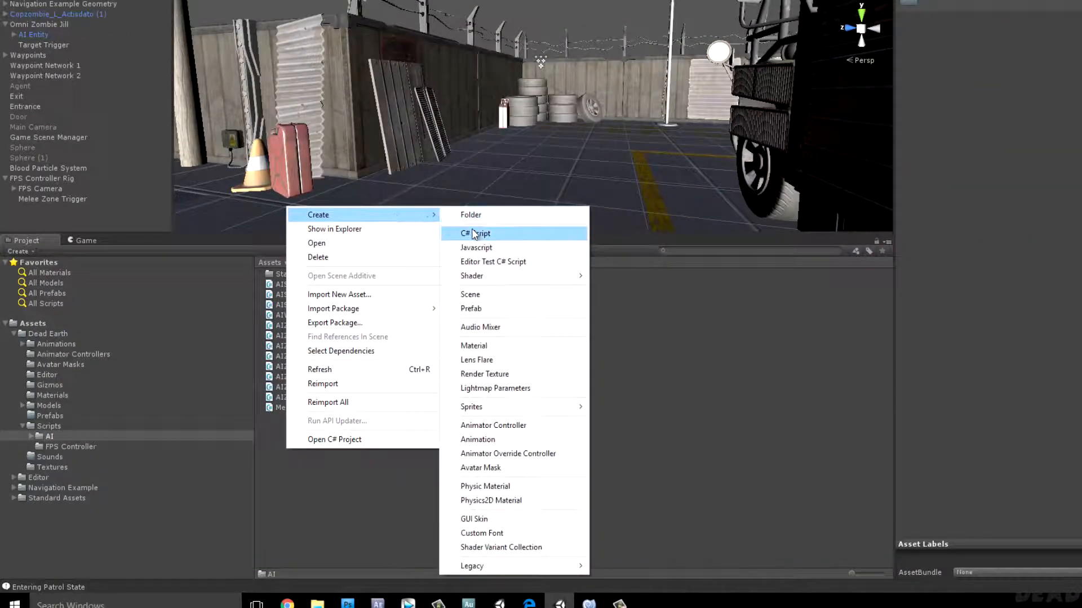
left_click(475, 233)
key("BackSpace")
type("AIDamageTr")
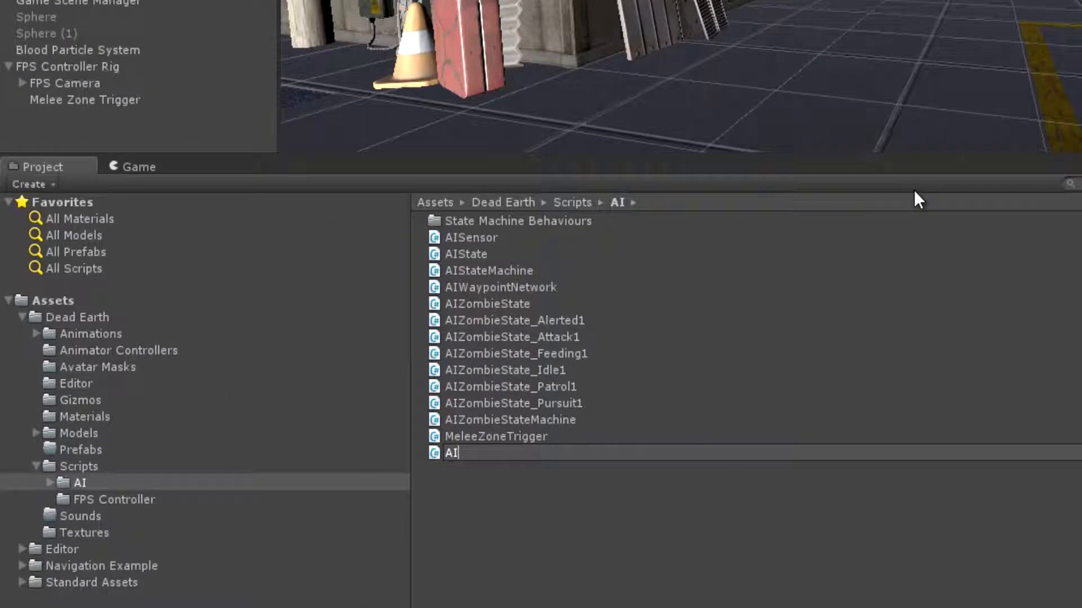
type("igger")
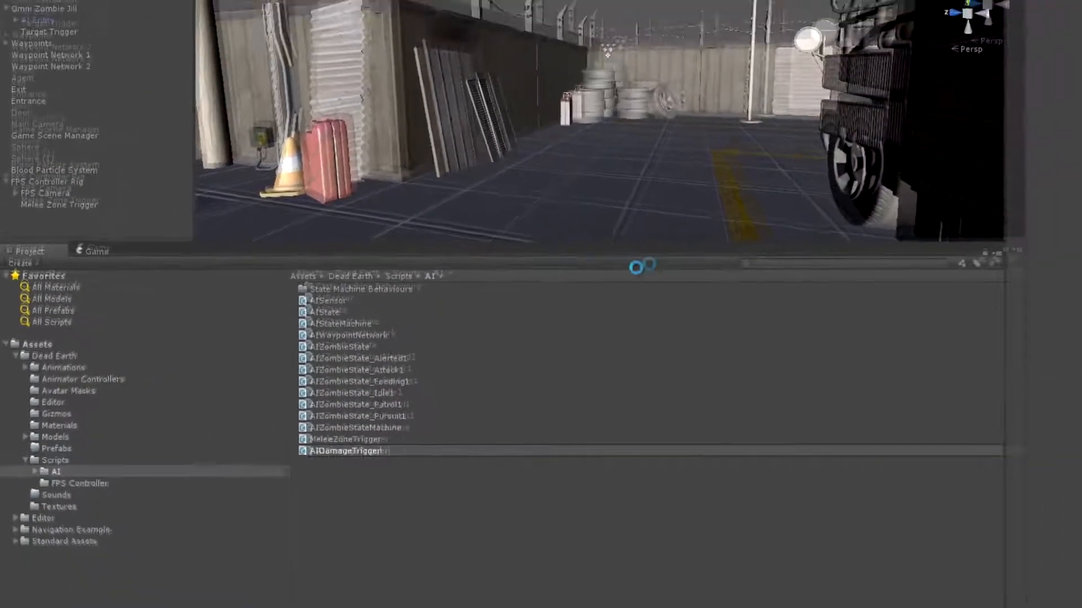
key("Return")
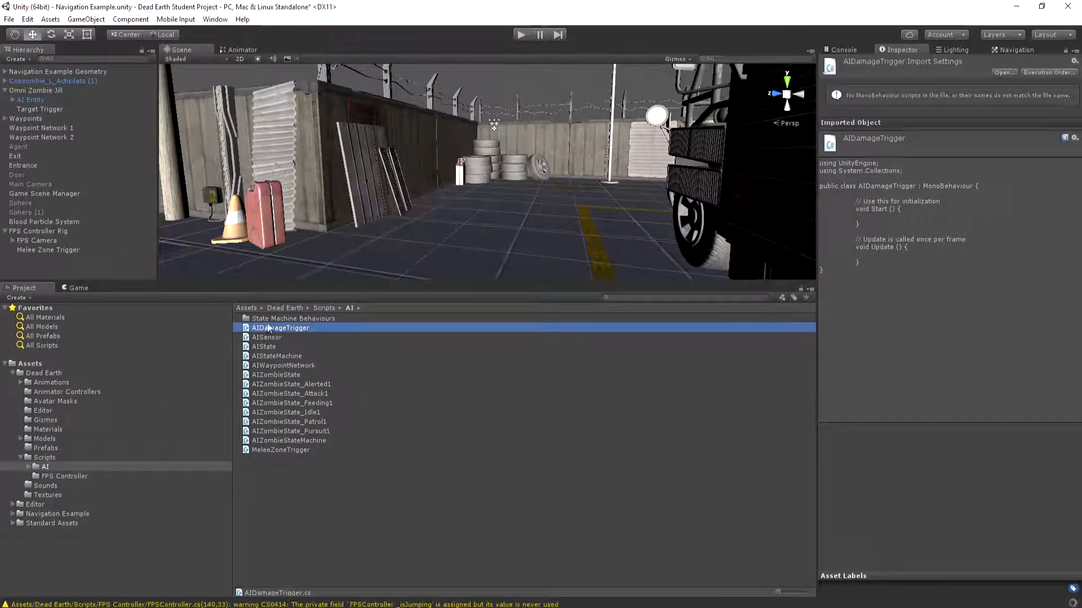
Open AIDamageTrigger in MonoDevelop and strip the template's Start and Update methods, leaving an empty class body with its brace on a separate line
double_click(271, 329)
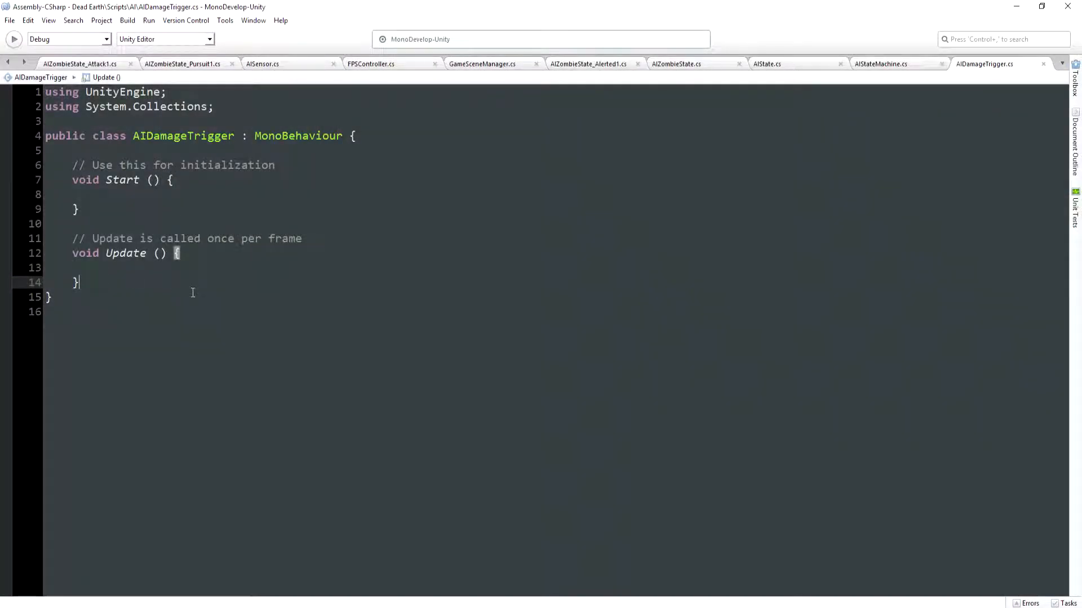
key("BackSpace")
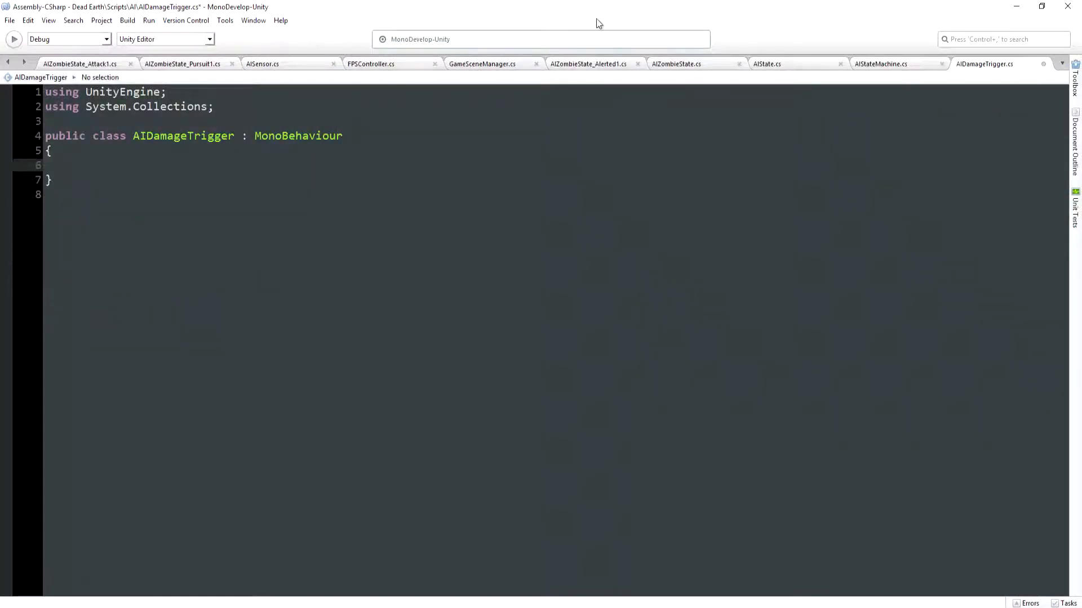
Add a void OnTriggerStay method with the parameter Collider col and an empty body to the AIDamageTrigger class
type("void")
type("Omn")
key("BackSpace")
key("BackSpace")
type("nTriggerStay( ")
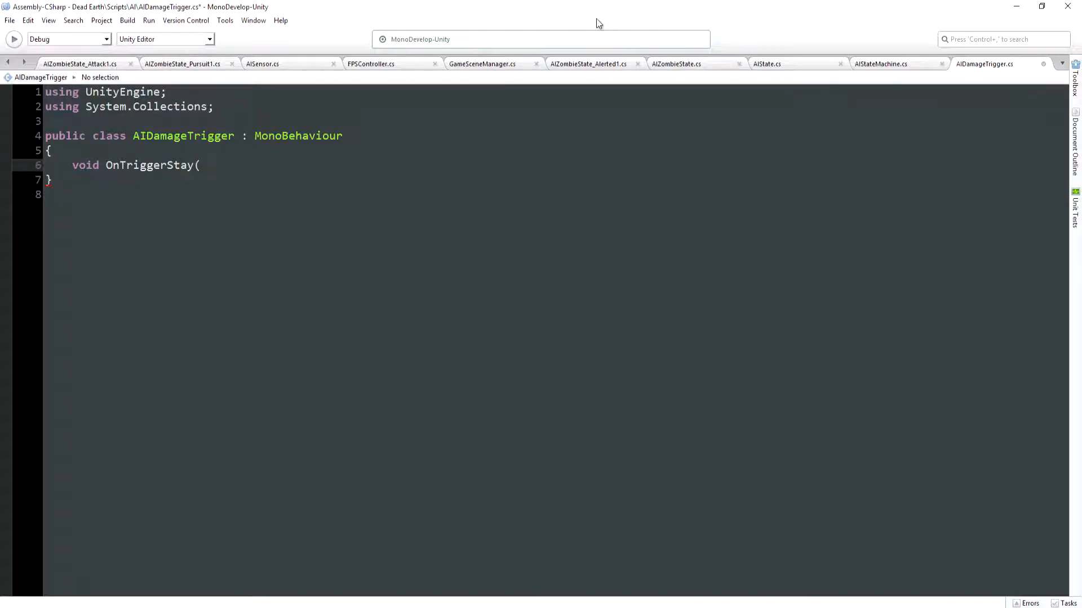
type("Coll")
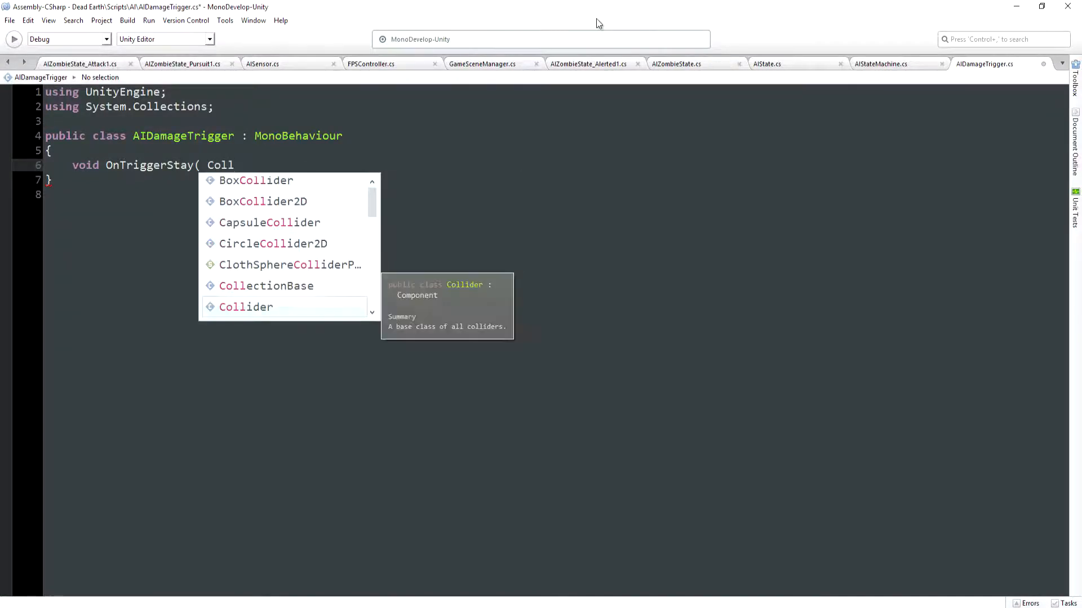
type("ision")
key("Escape")
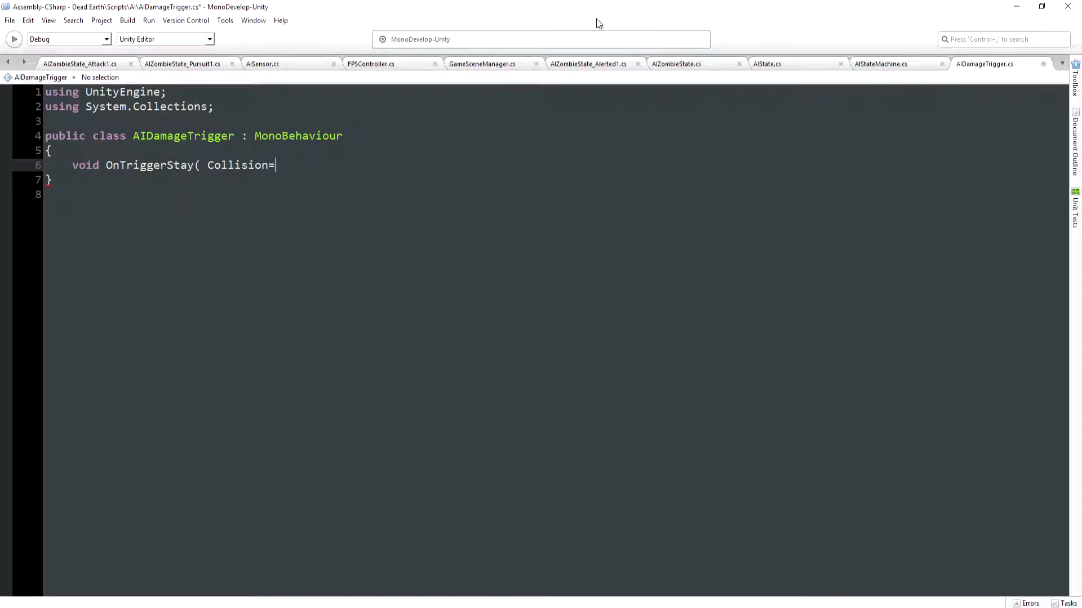
key("BackSpace")
key("BackSpace")
key("BackSpace")
key("BackSpace")
key("BackSpace")
key("BackSpace")
key("BackSpace")
key("BackSpace")
key("BackSpace")
type("Co")
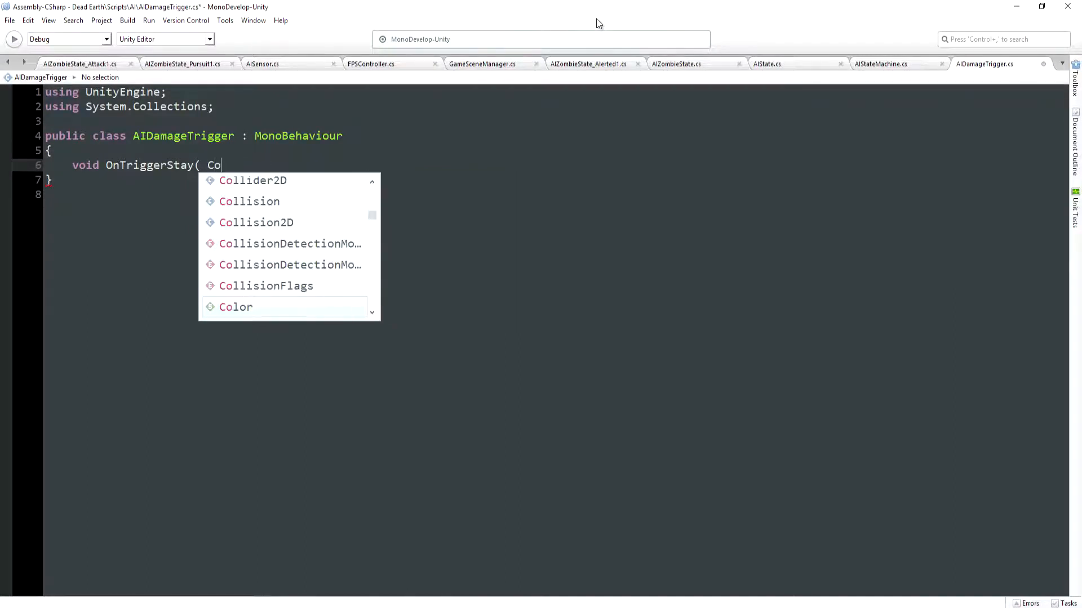
type("llider col )")
key("Return")
type("{")
key("Return")
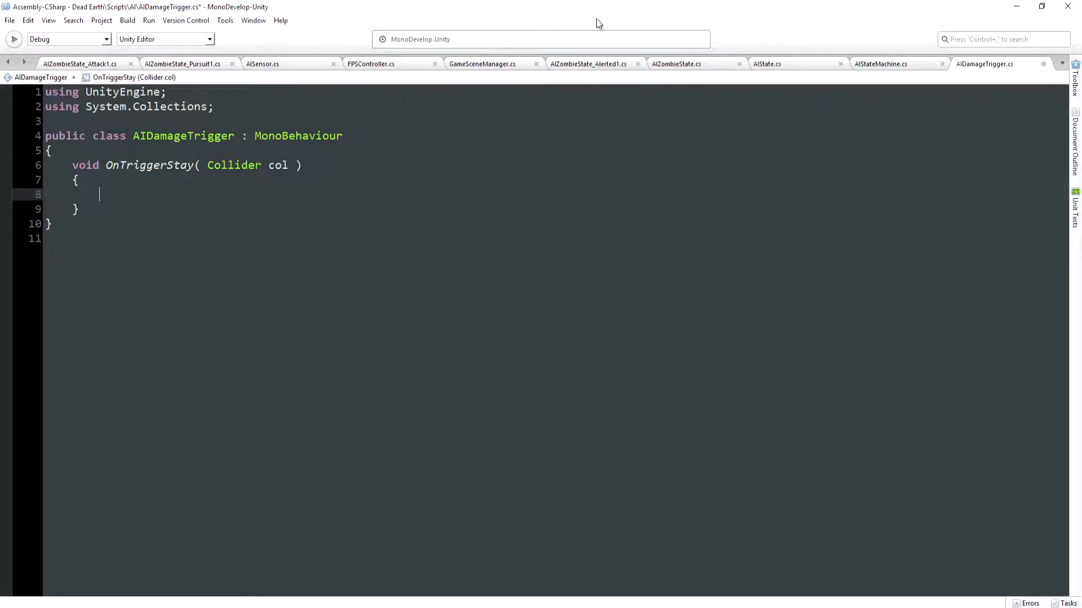
Inside OnTriggerStay, write an if condition testing col.gameObject.CompareTag("Player")
type("if ( col")
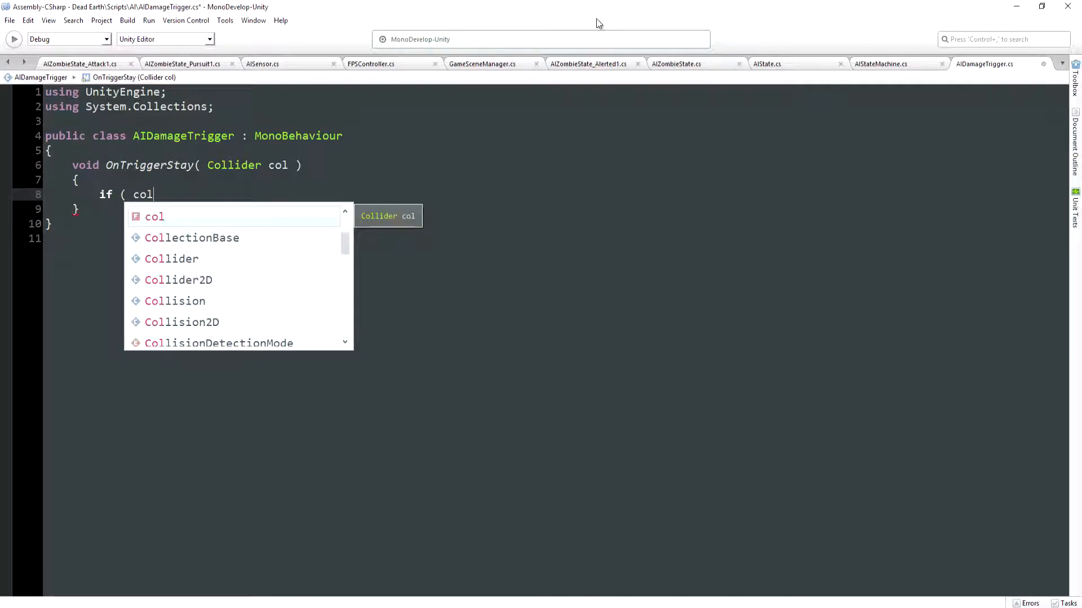
type(".game")
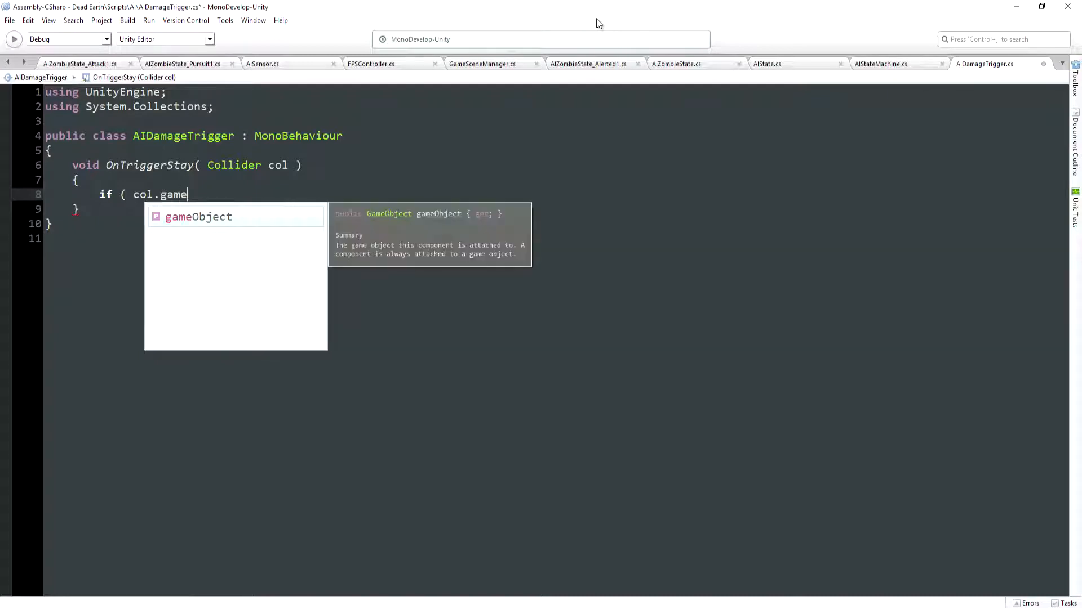
left_click(253, 215)
type(".")
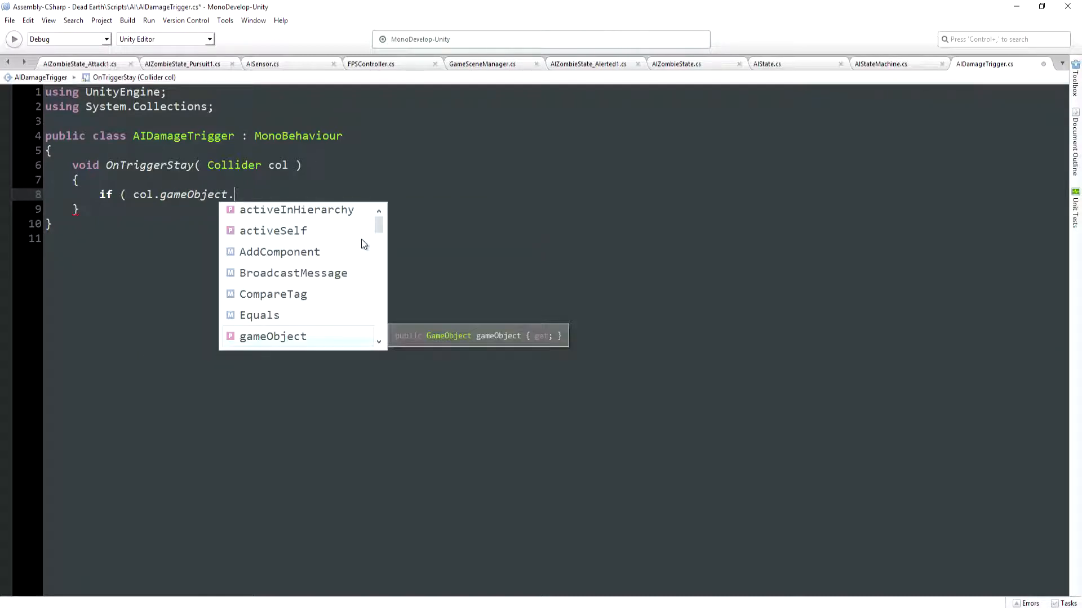
type("com")
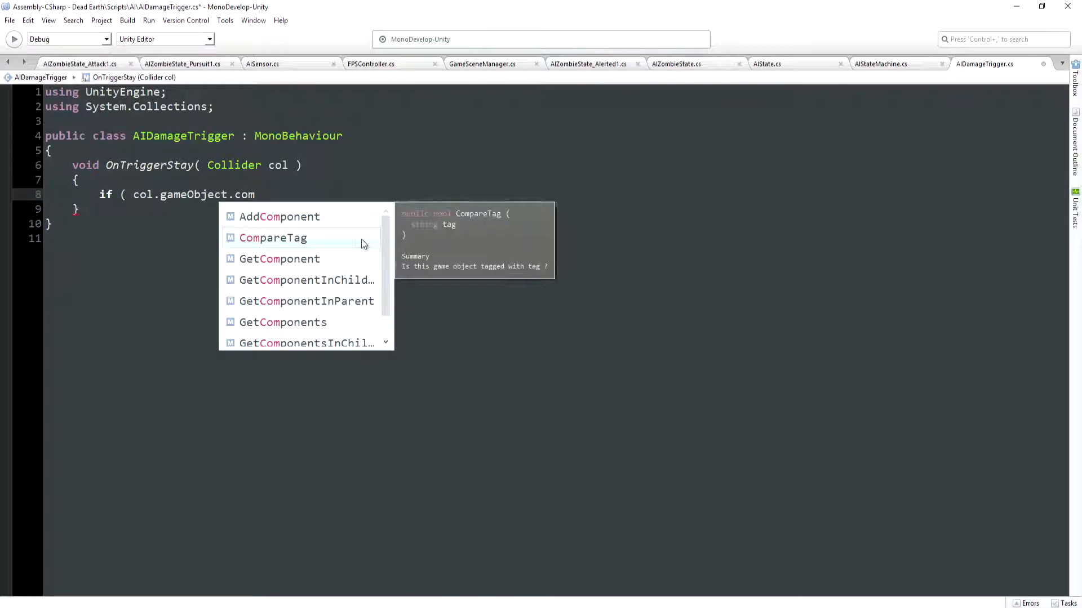
left_click(304, 244)
type("(")
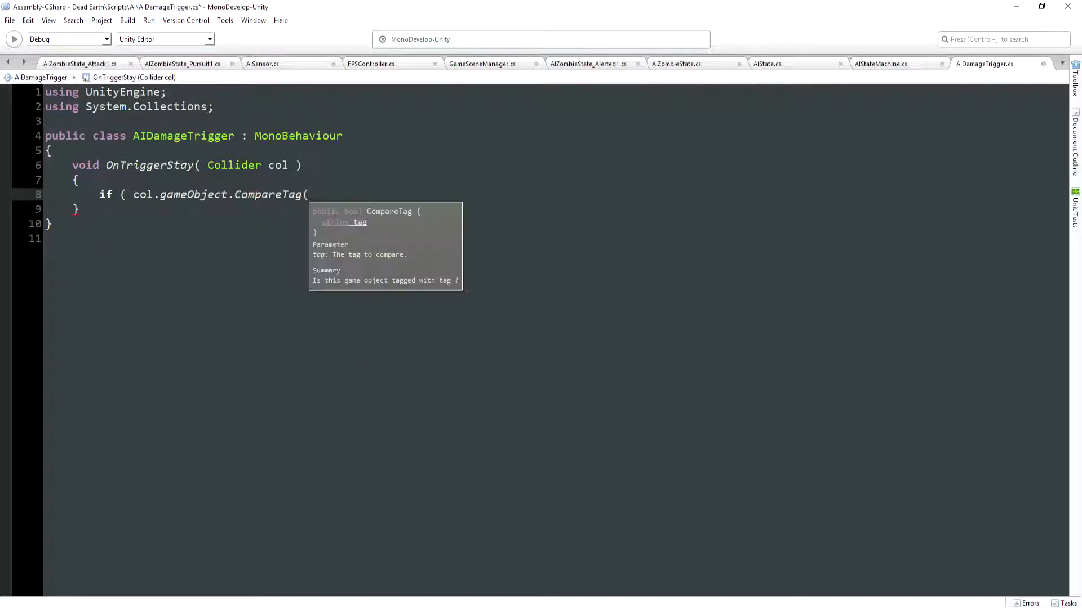
type("\"Player\"))")
Give the Player tag condition a braced body with one blank line inside
key("Return")
type("{")
key("Return")
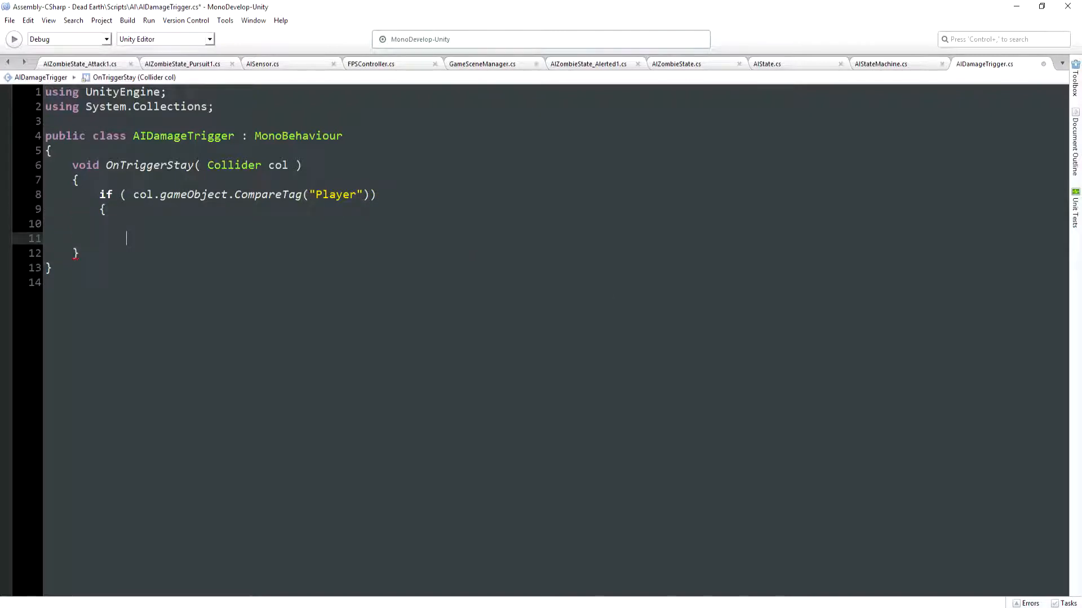
type("}")
key("Left")
key("Left")
key("Left")
key("Left")
key("Left")
key("Left")
key("Return")
key("Down")
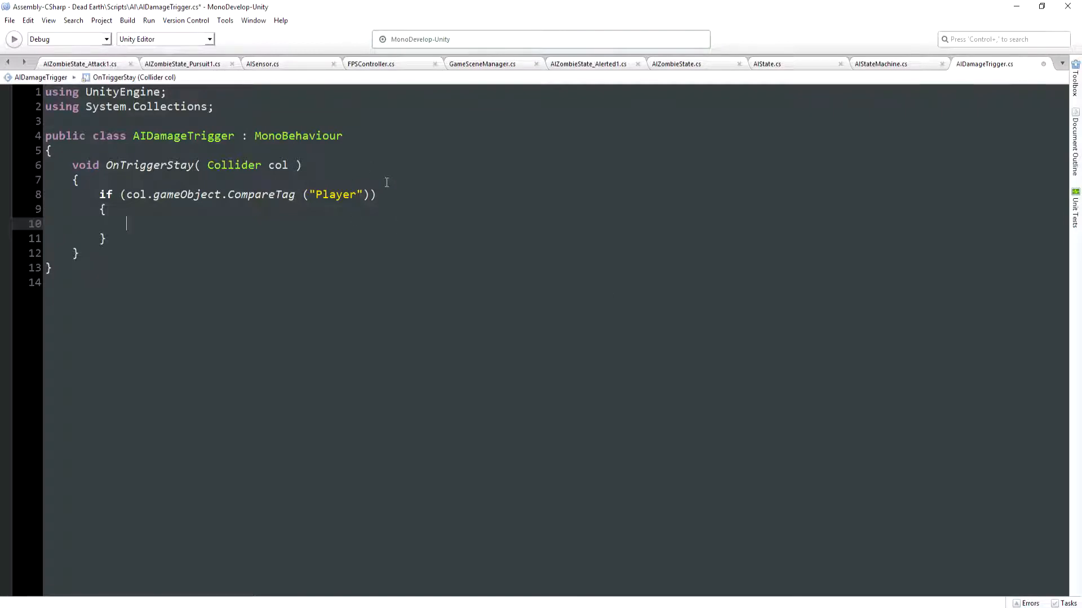
Log the message "Player being Damaged" with Debug.Log inside the if block, and save the script
type("Debug")
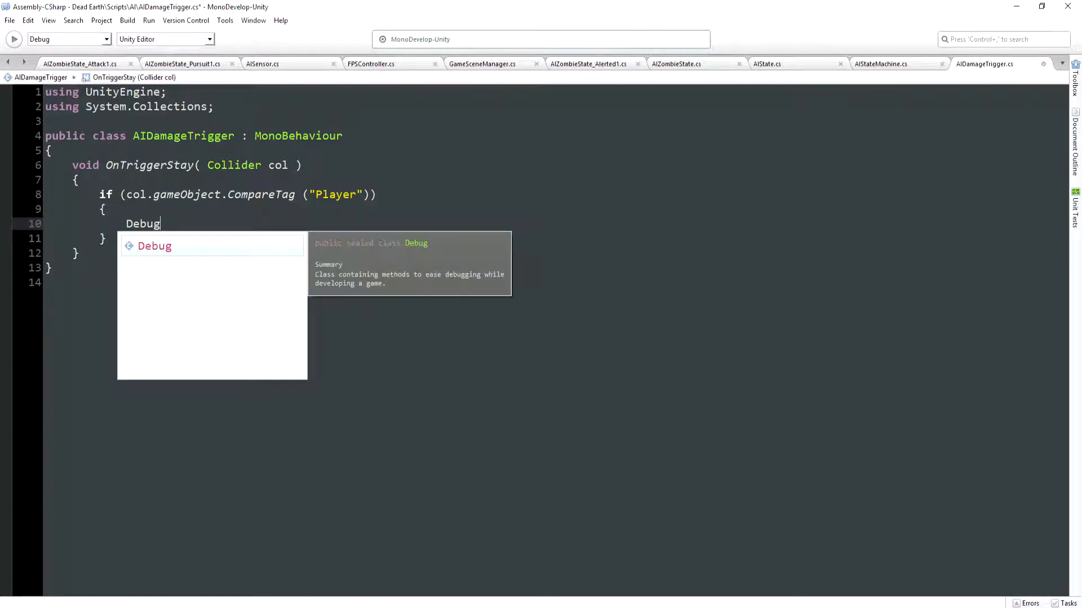
type(".Log (\"Player bein")
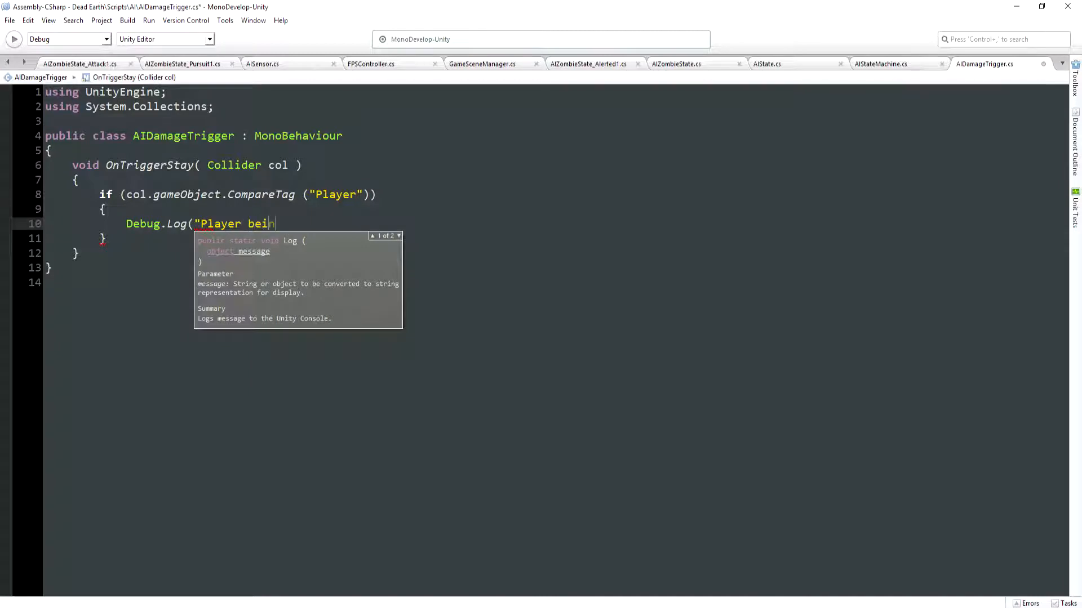
type("g Damaged\");")
left_click(9, 20)
left_click(25, 73)
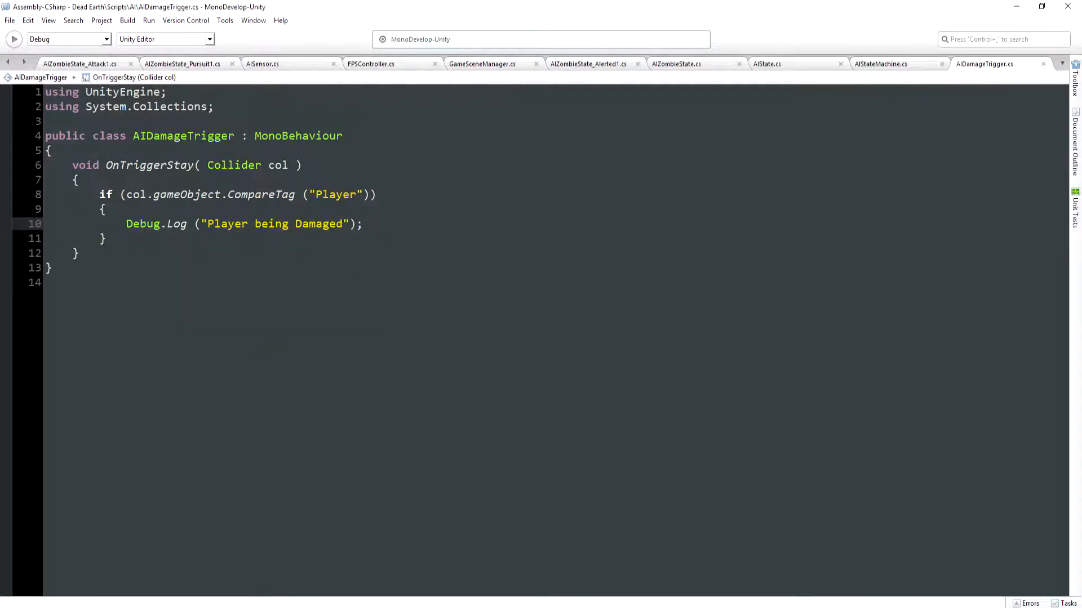
Switch back to Unity and add the AI Damage Trigger component to the zombie's LeftHand, Mouth Trigger and RightHand together
left_click(516, 601)
double_click(661, 104)
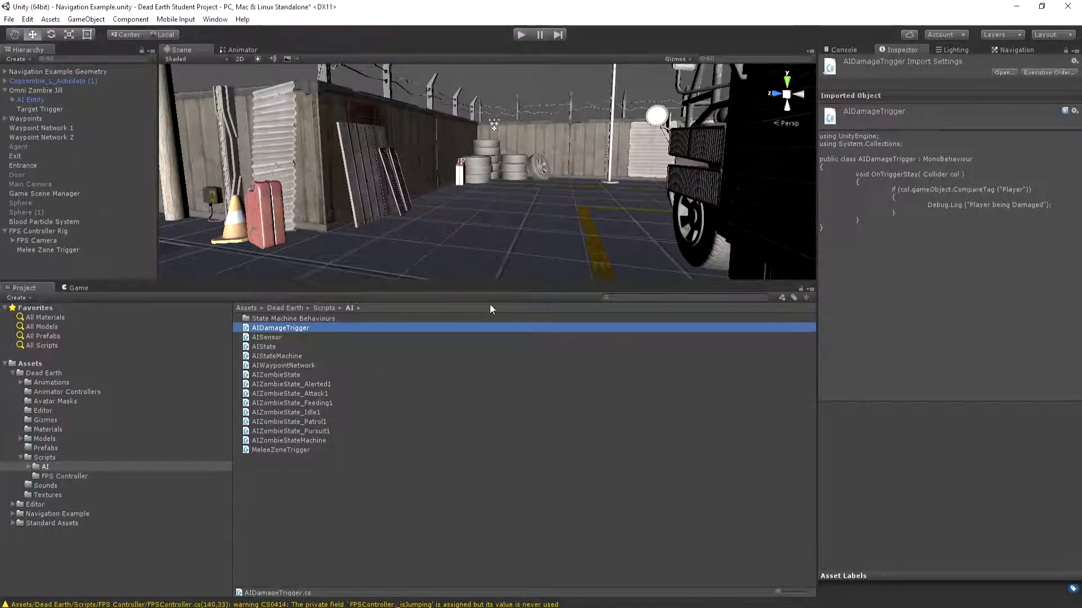
right_click_drag(535, 204, 128, 217)
left_click_drag(129, 213, 22, 204, "alt")
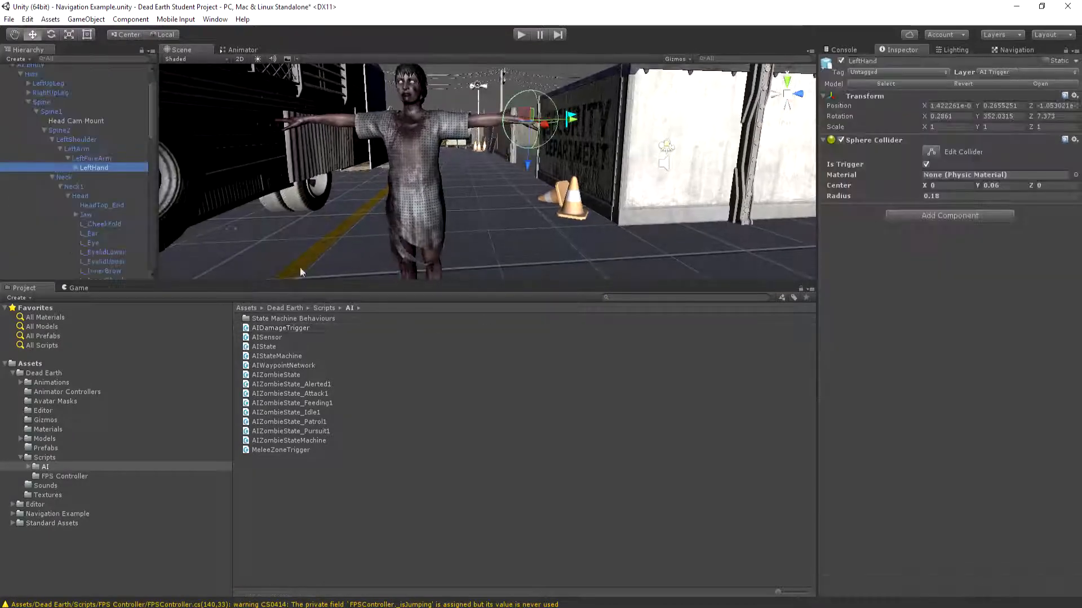
scroll(98, 124, "down", 5)
scroll(97, 124, "down", 8)
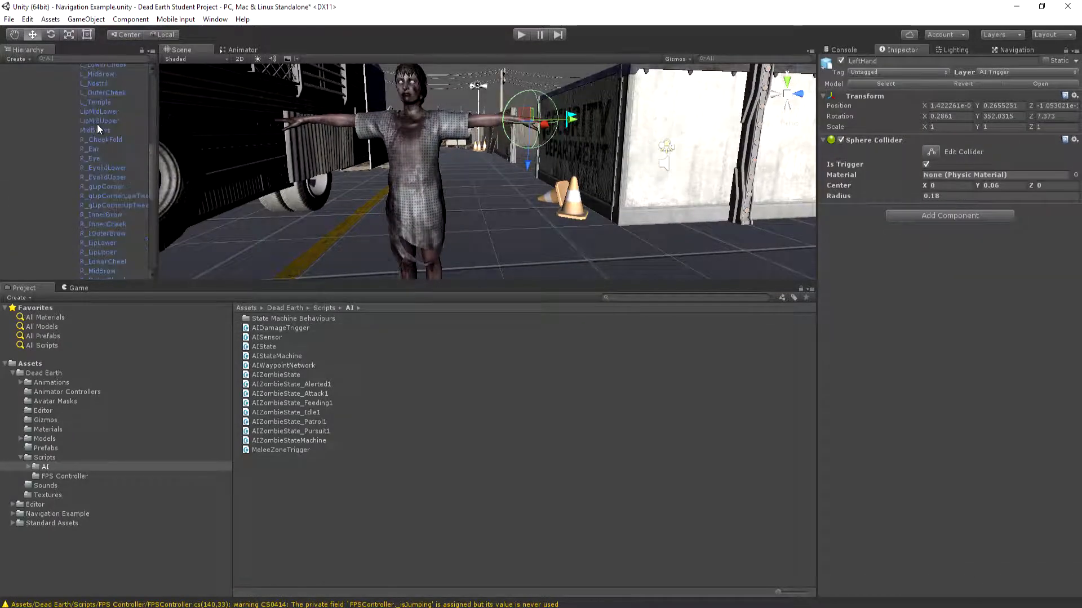
left_click(99, 186, "ctrl")
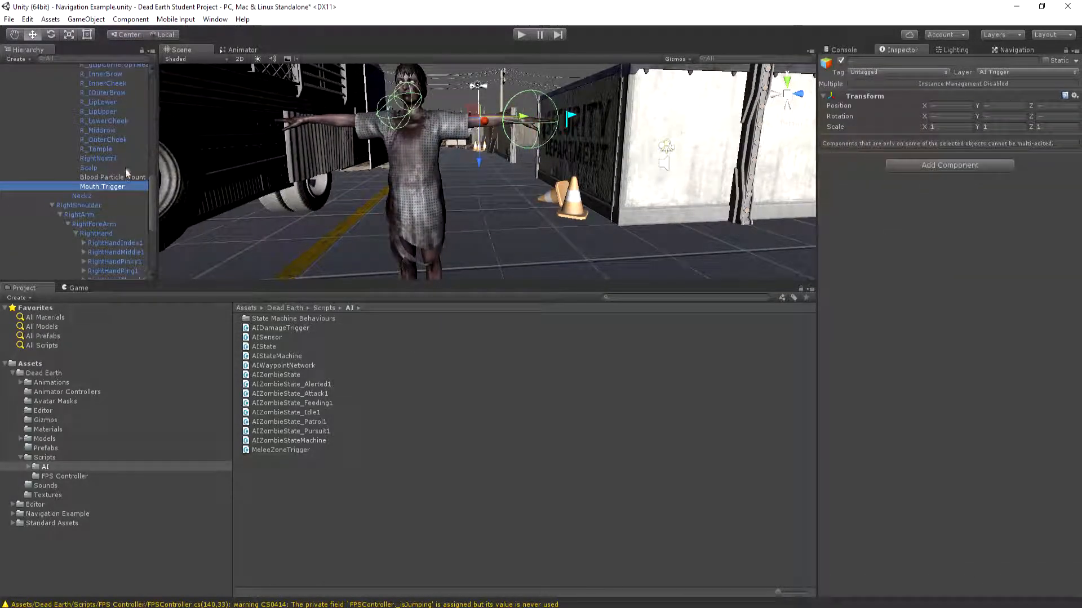
scroll(118, 157, "down", 5)
scroll(117, 160, "up", 3)
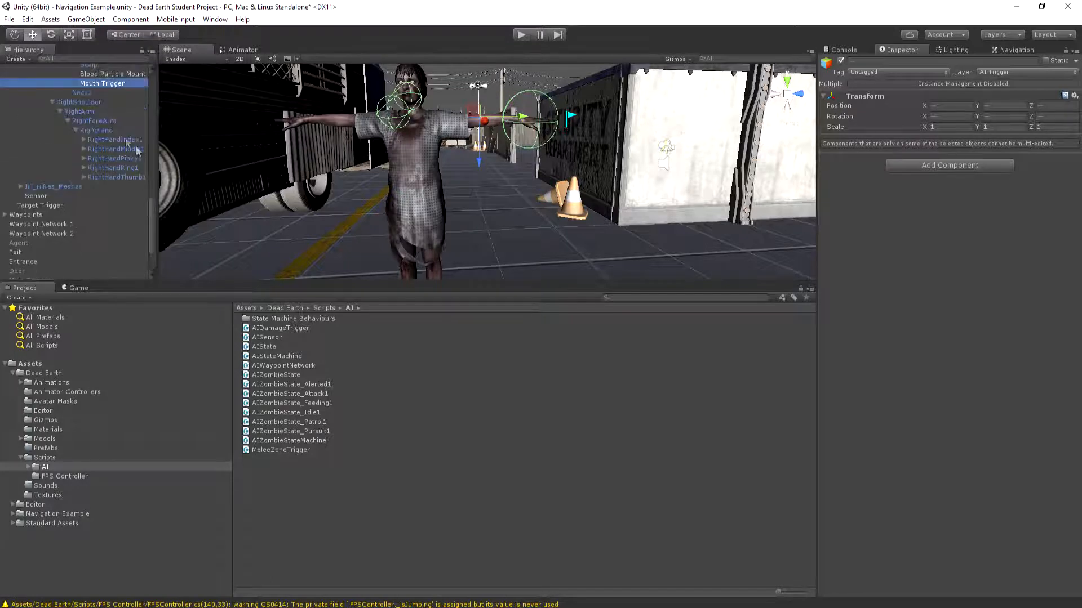
left_click(106, 129, "ctrl")
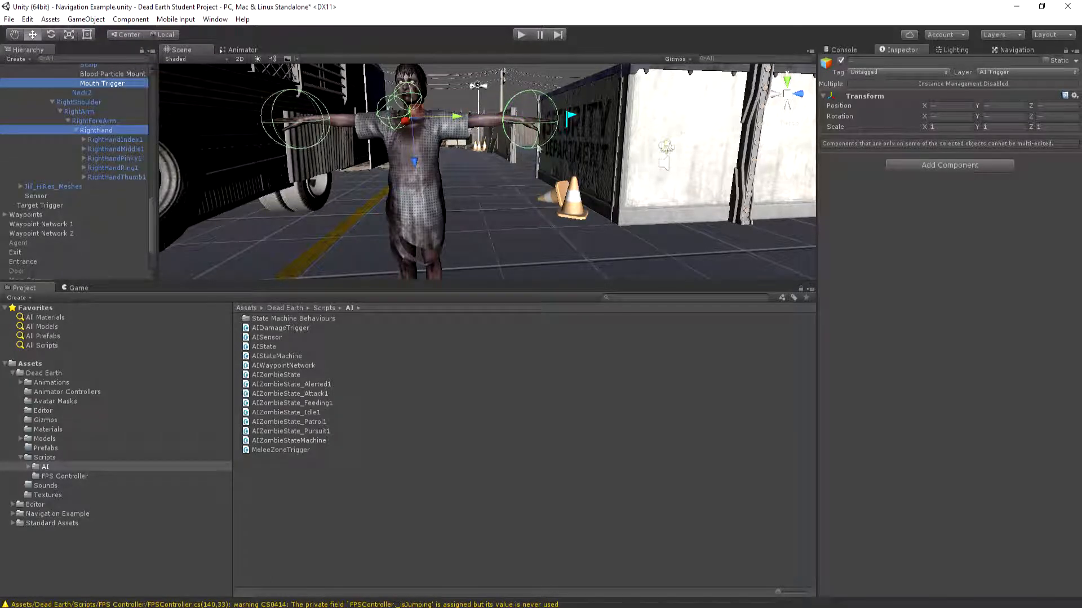
left_click(960, 165)
type("ai")
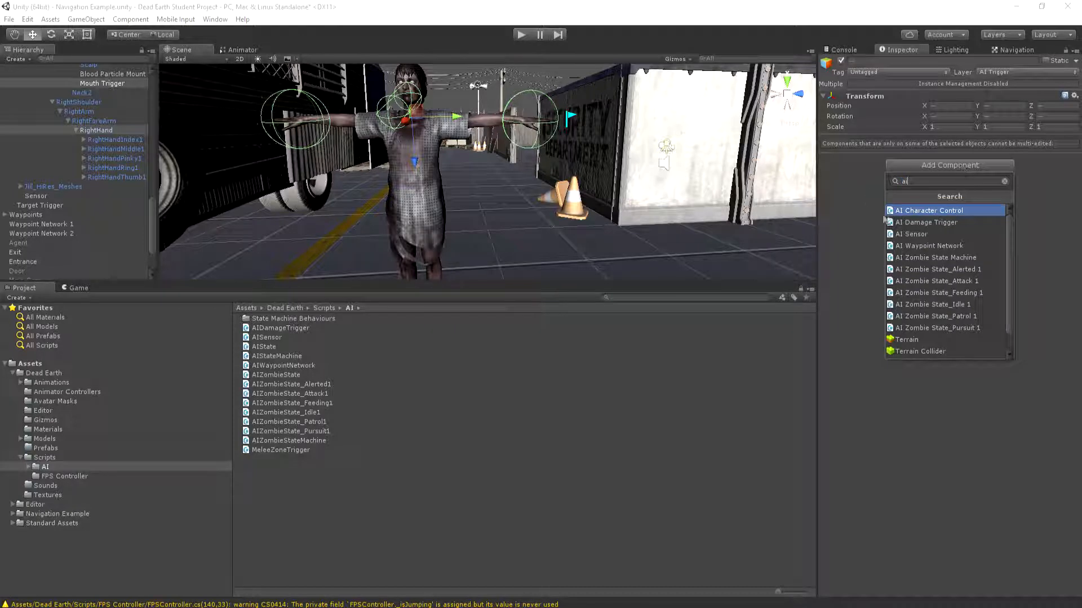
left_click(917, 222)
Inspect the components on RightHand alone, then run the scene briefly and stop play mode
left_click(96, 130)
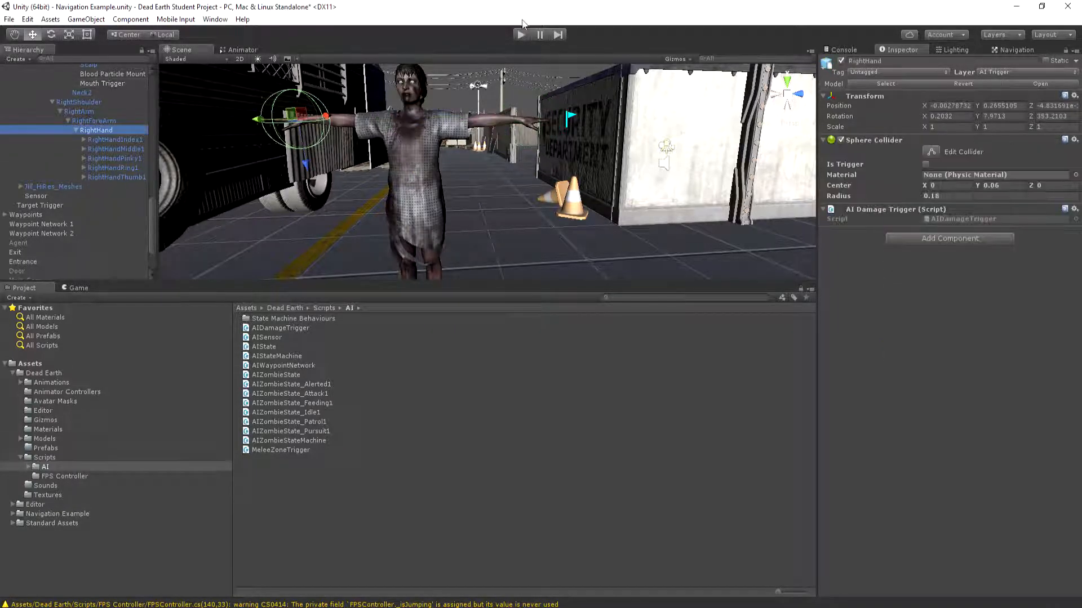
key("ctrl+p")
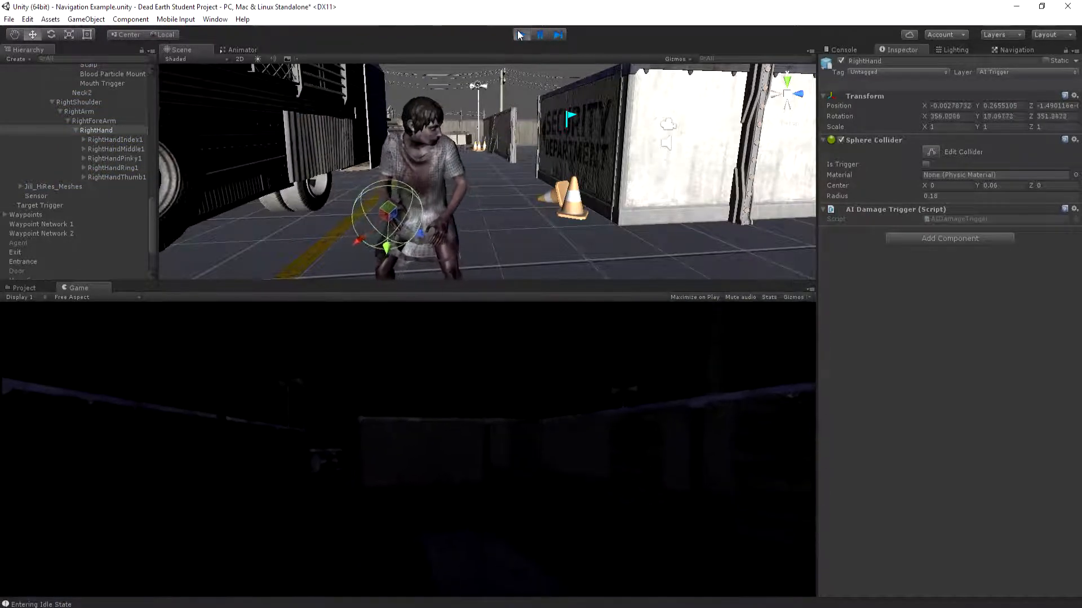
key("ctrl+p")
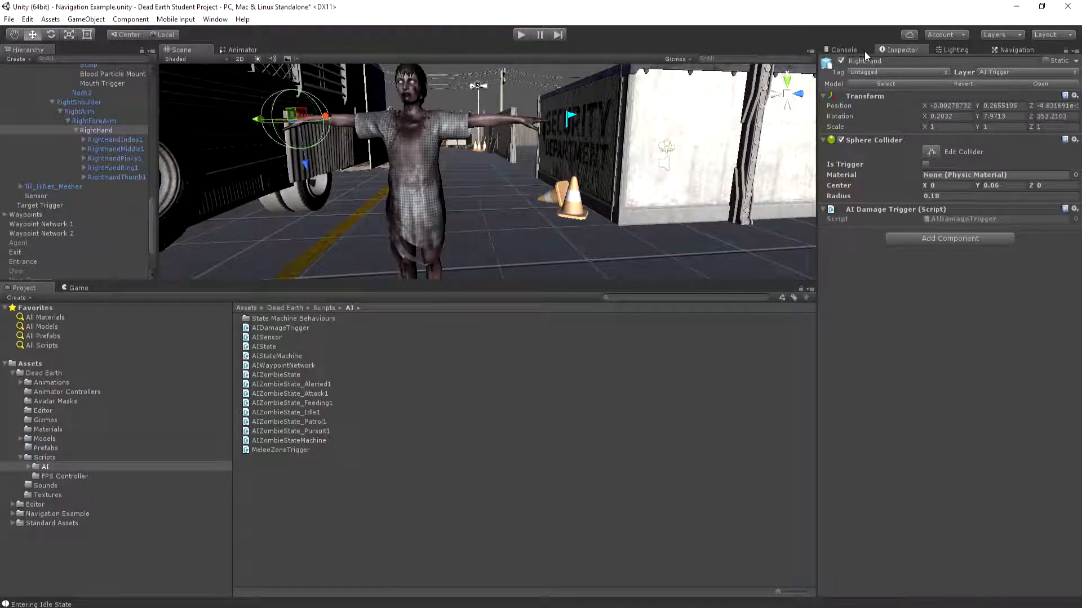
Show the Game view and raise the scene's ambient intensity to 1.28 in the environment lighting settings
left_click(967, 49)
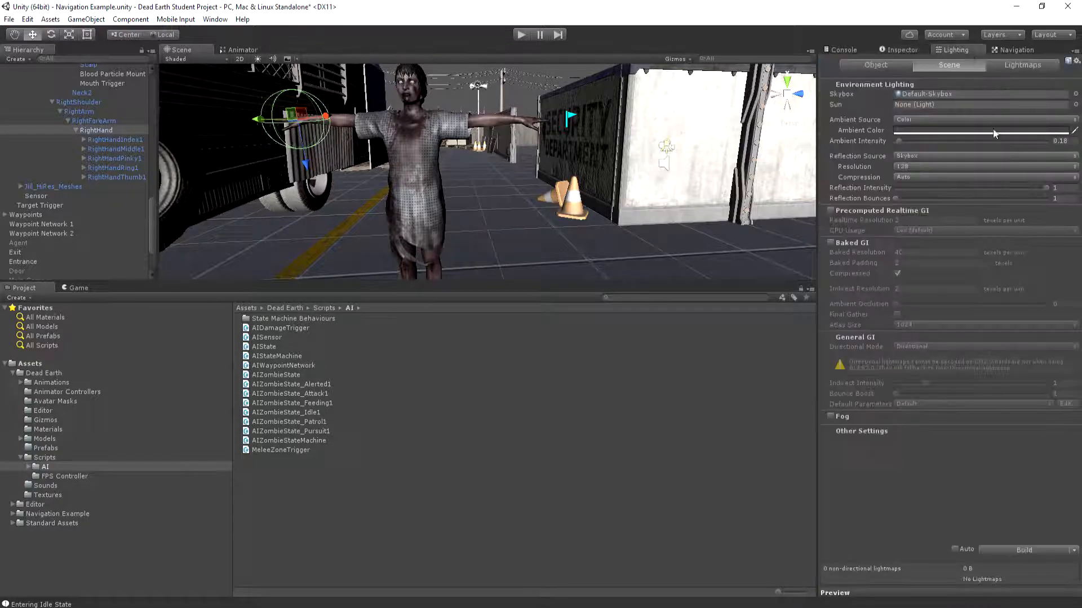
left_click(76, 288)
left_click_drag(900, 142, 921, 142)
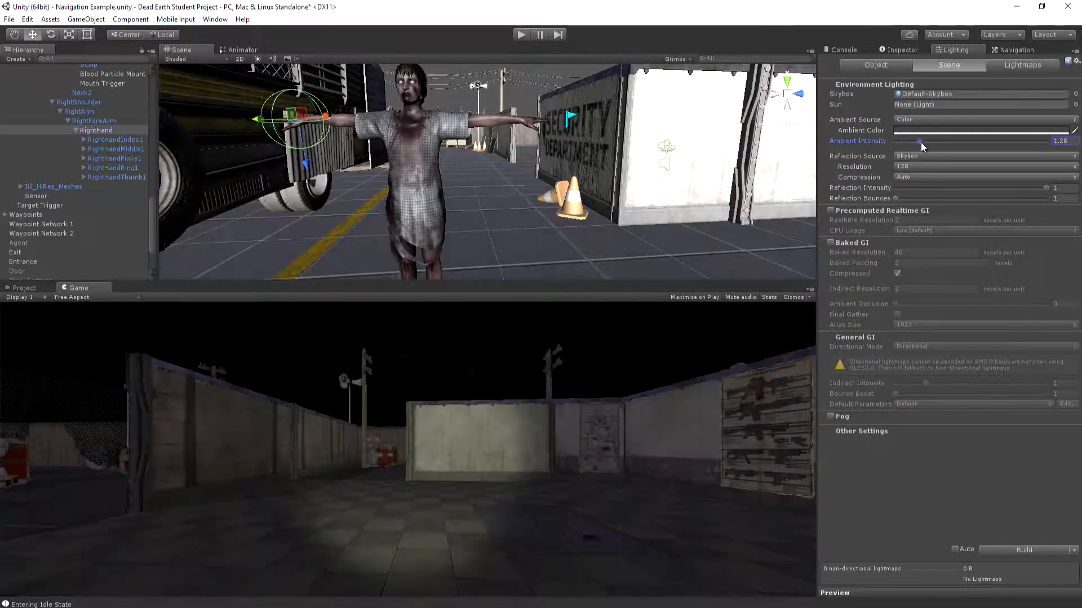
Run the scene with the Console showing, clear old messages, and check the damage logging while the zombie attacks the player
left_click(519, 35)
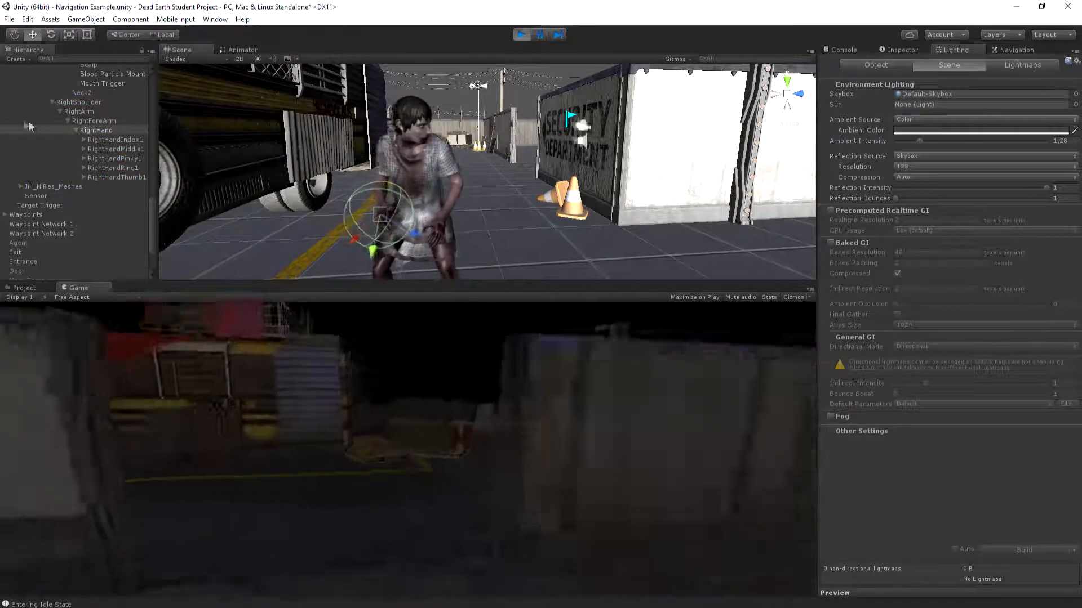
left_click(856, 50)
left_click(832, 60)
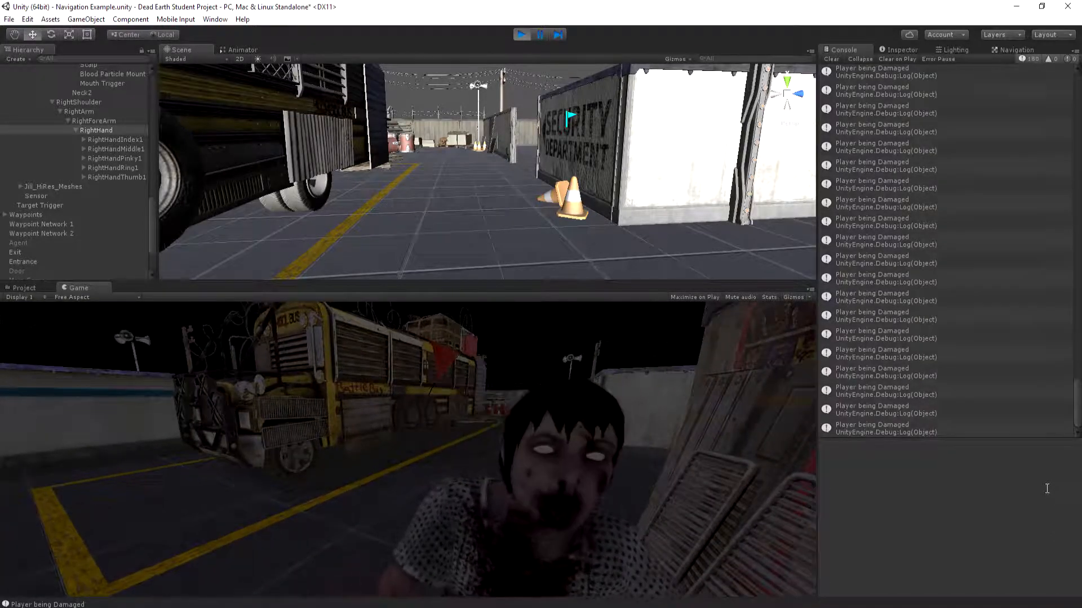
left_click(832, 58)
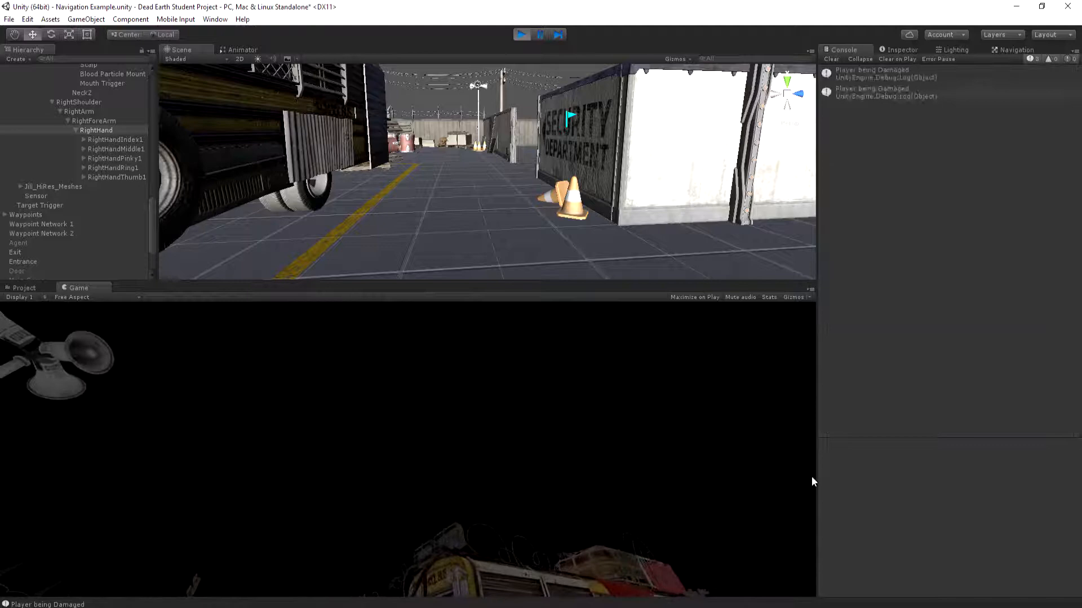
left_click(627, 386)
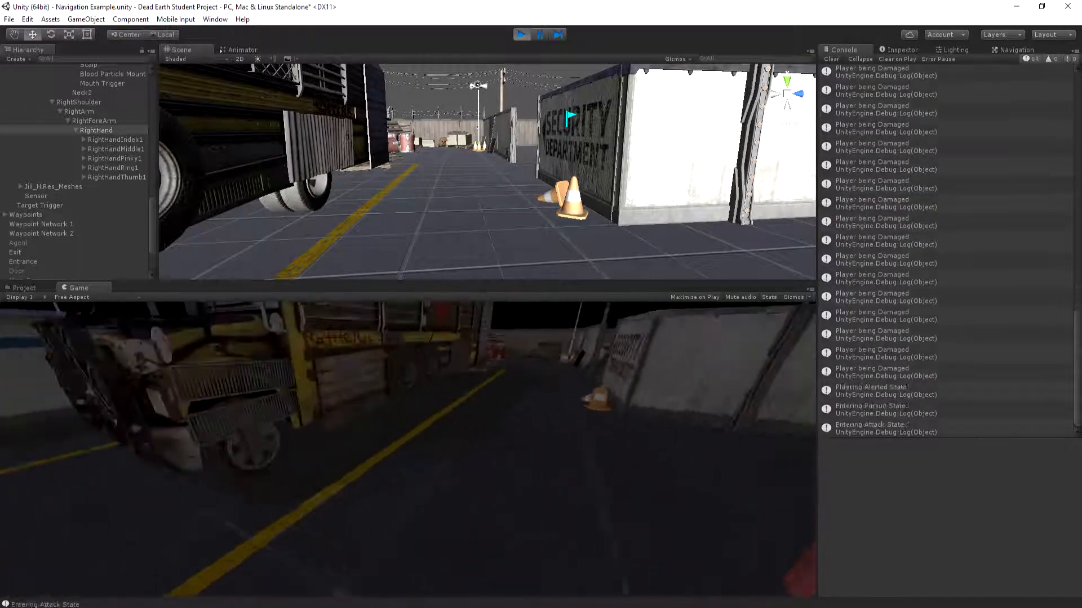
key("Escape")
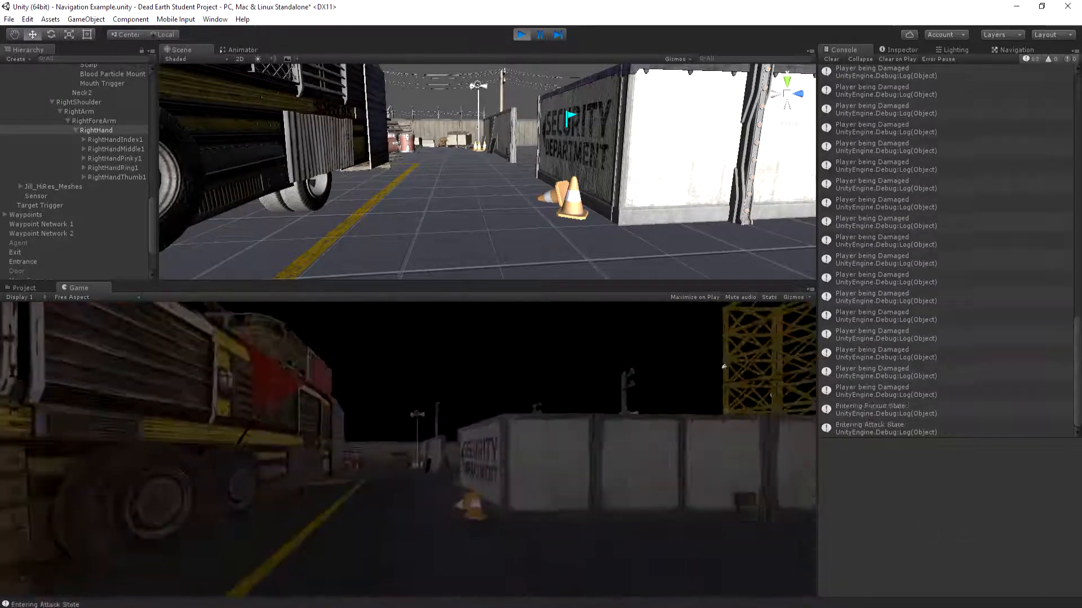
Walk the player away from the zombie between the concrete walls to check the logging outside its reach
key("w")
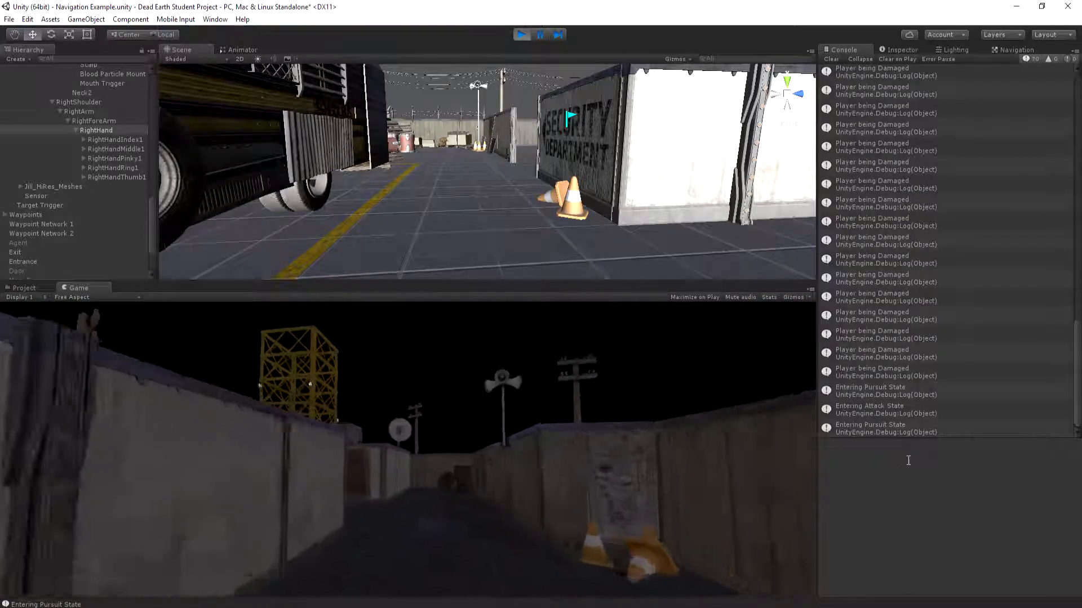
key("w")
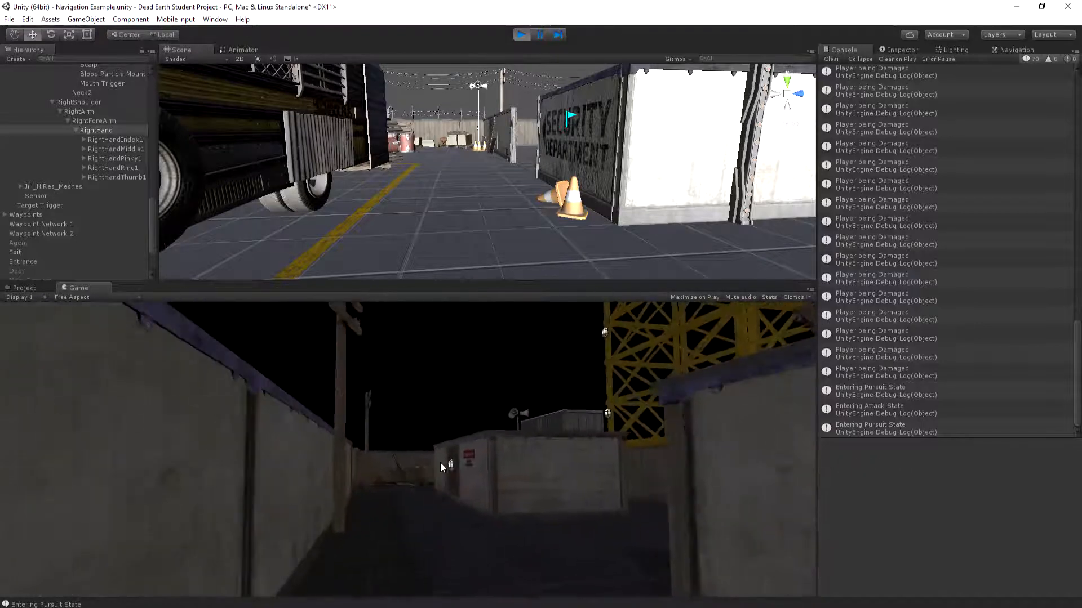
key("w")
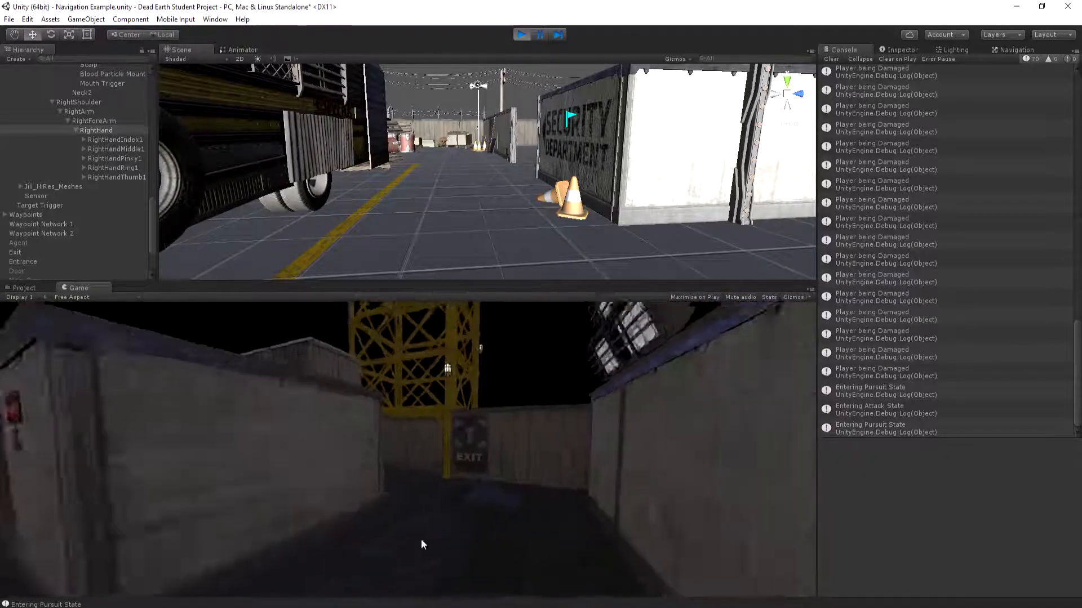
key("w")
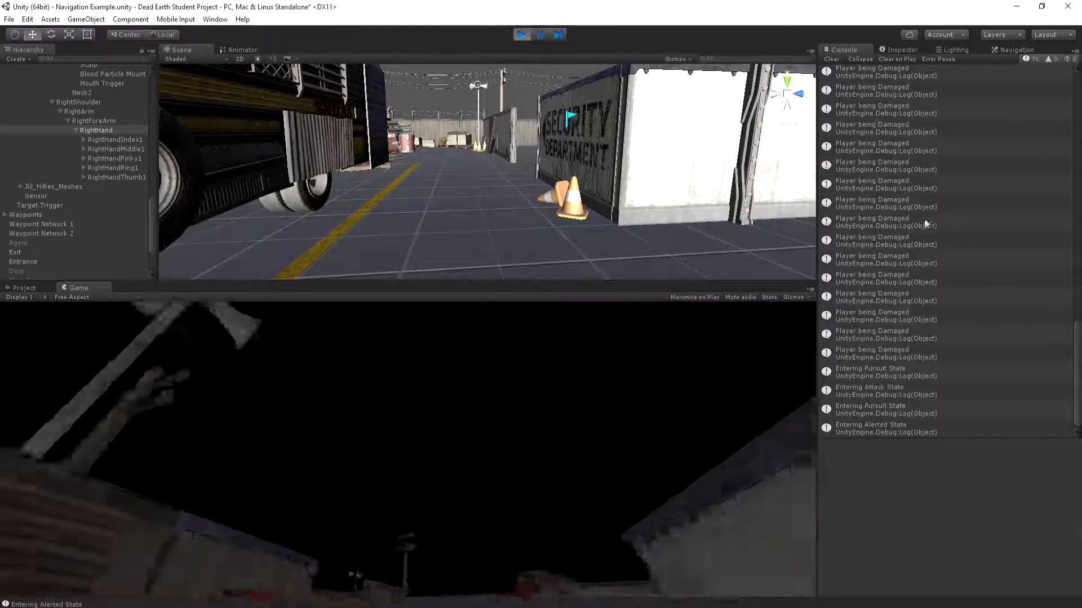
Clear the Console, walk the player up to the patrolling zombie to test contact damage logging, and stop play mode
left_click(831, 59)
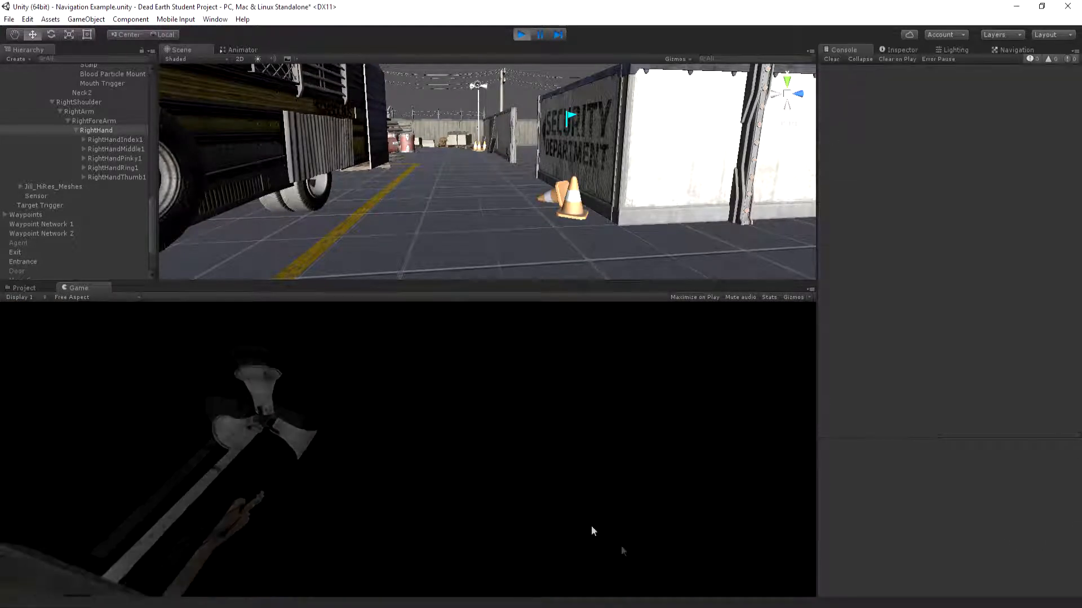
left_click(578, 514)
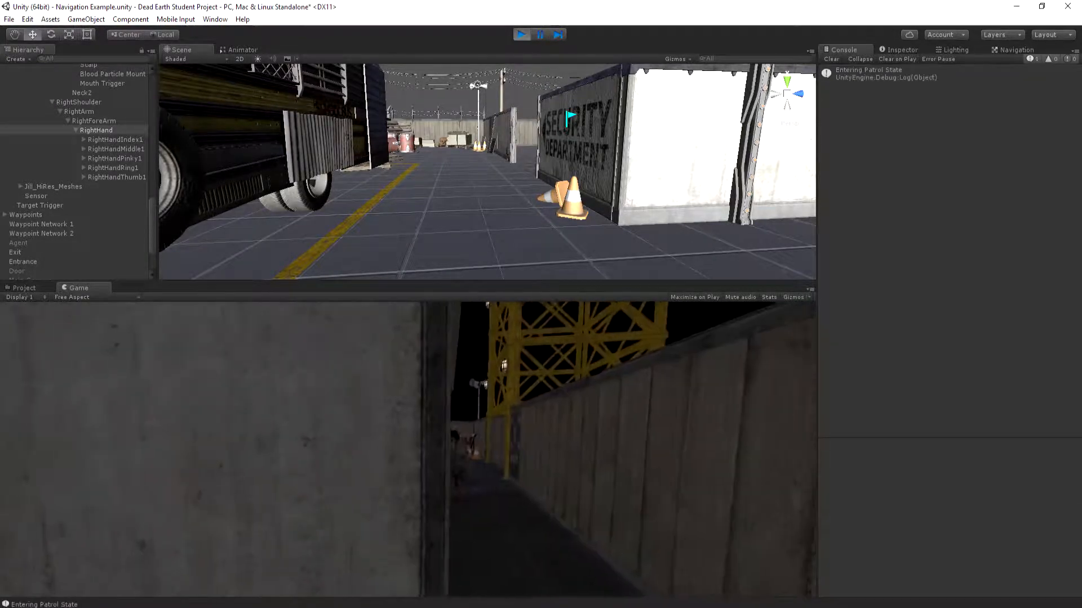
mouse_move(539, 607)
key("w")
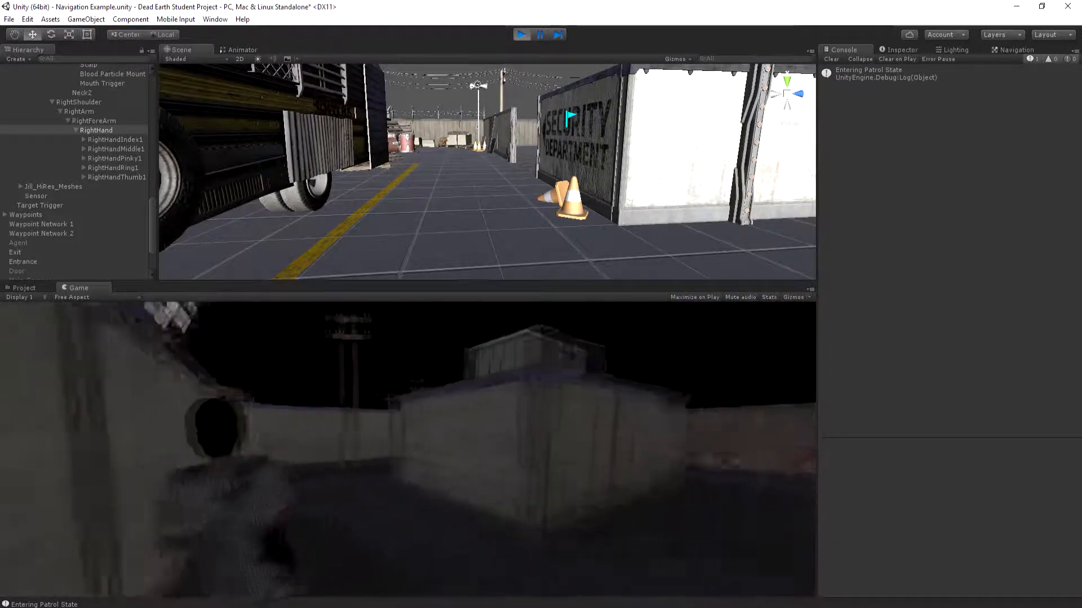
key("w")
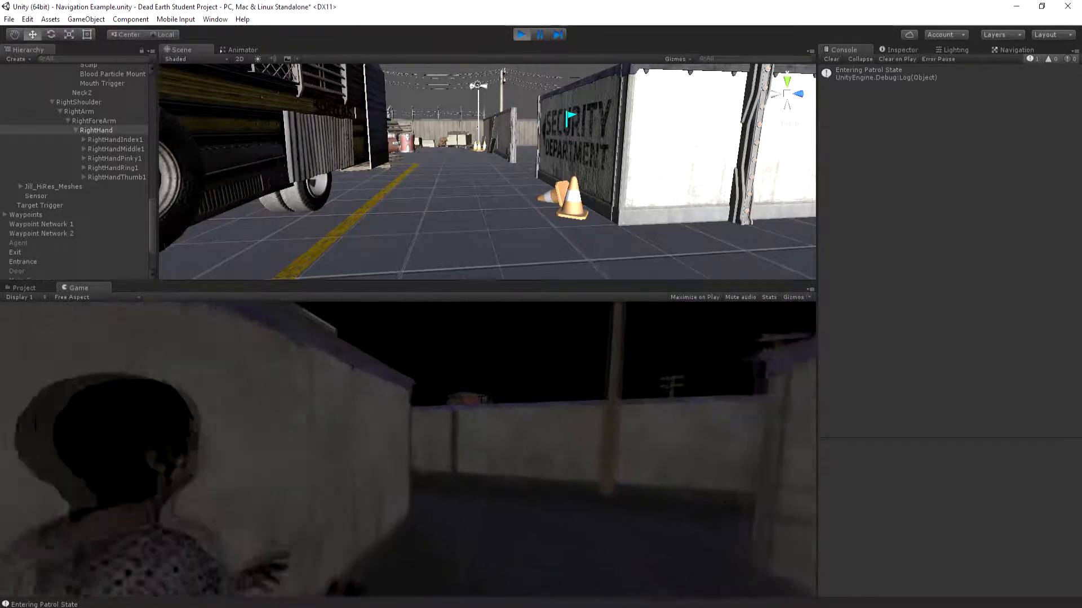
key("Escape")
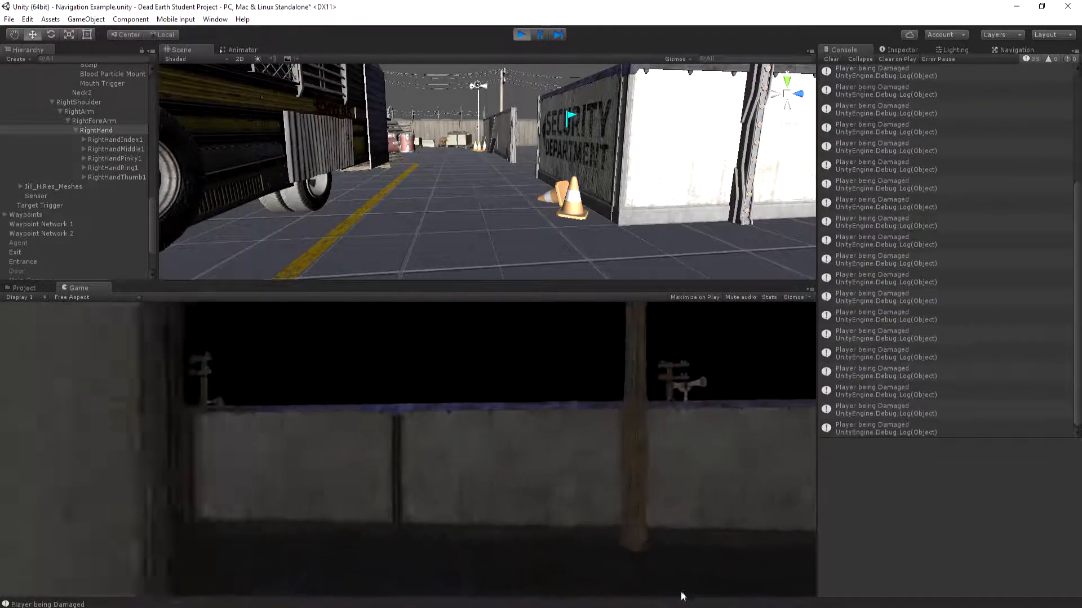
left_click(521, 34)
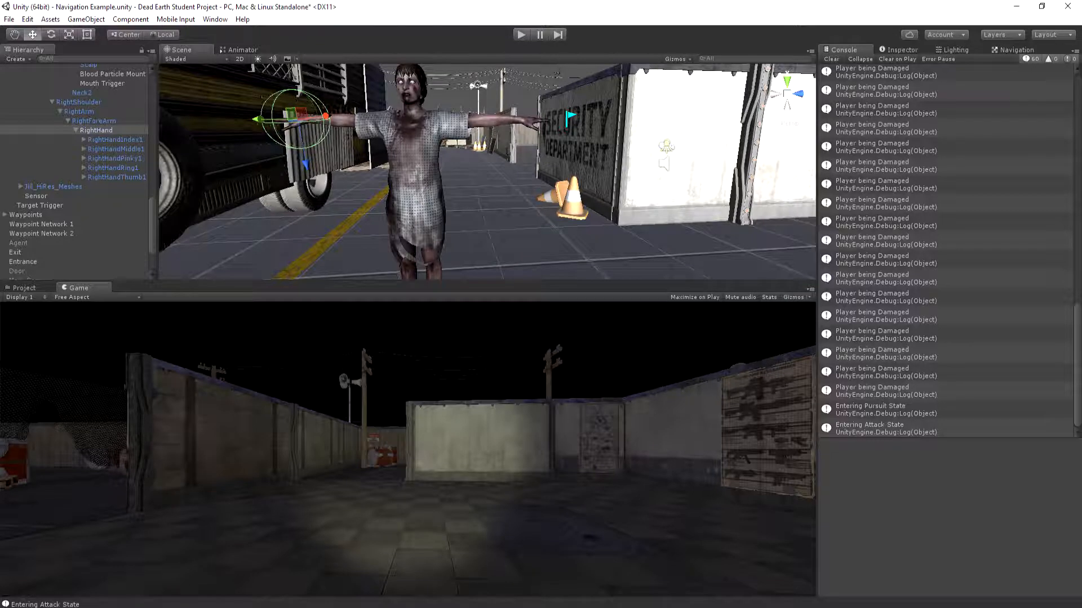
Open the Attack layer in the Animator and inspect the Attack 1 state's settings
left_click(241, 50)
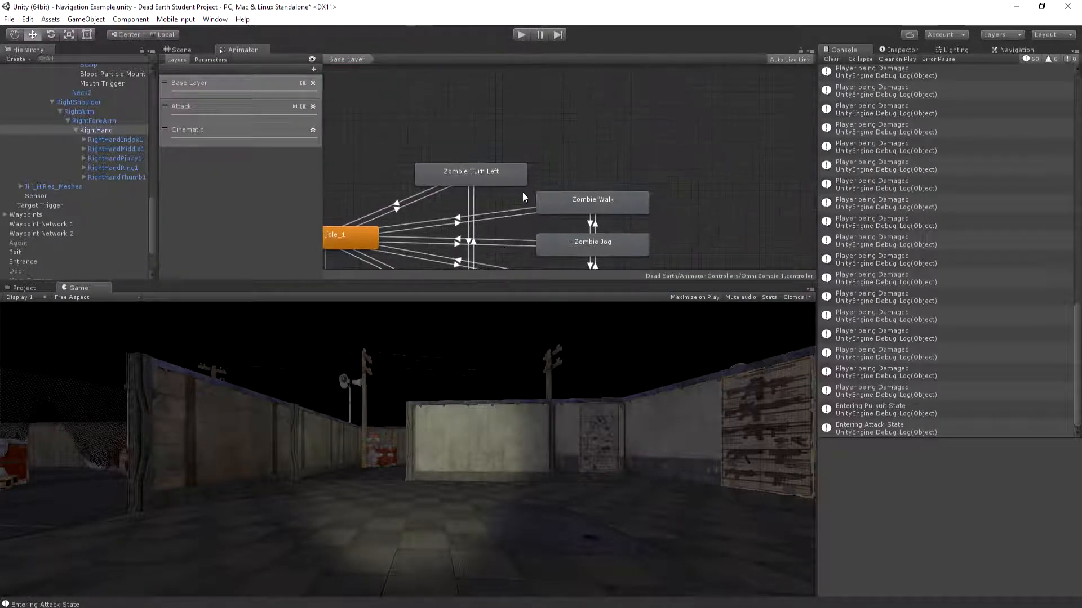
left_click(183, 110)
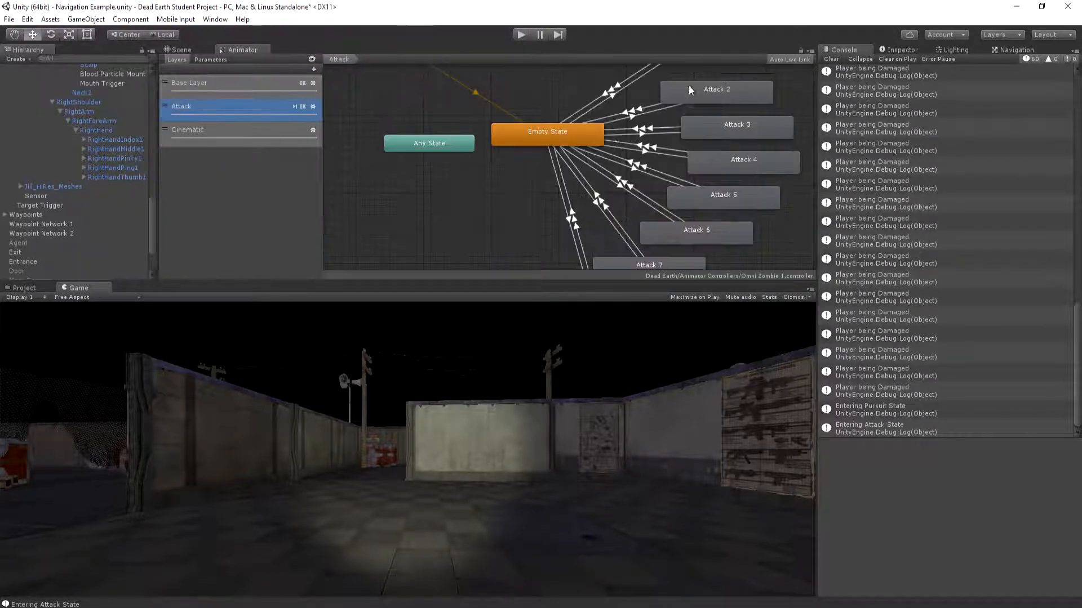
left_click(619, 134)
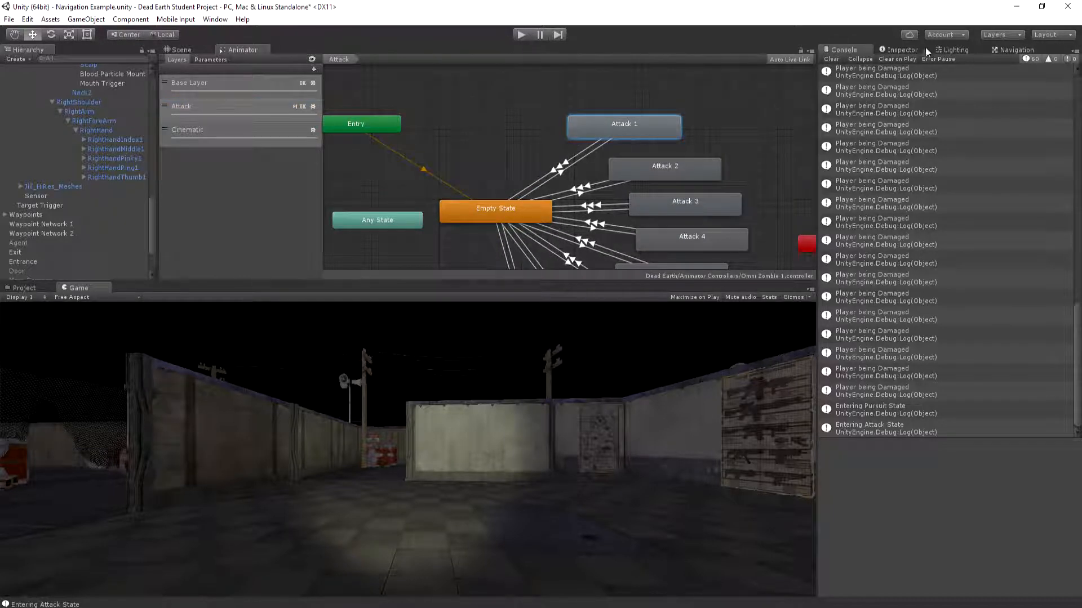
left_click(901, 50)
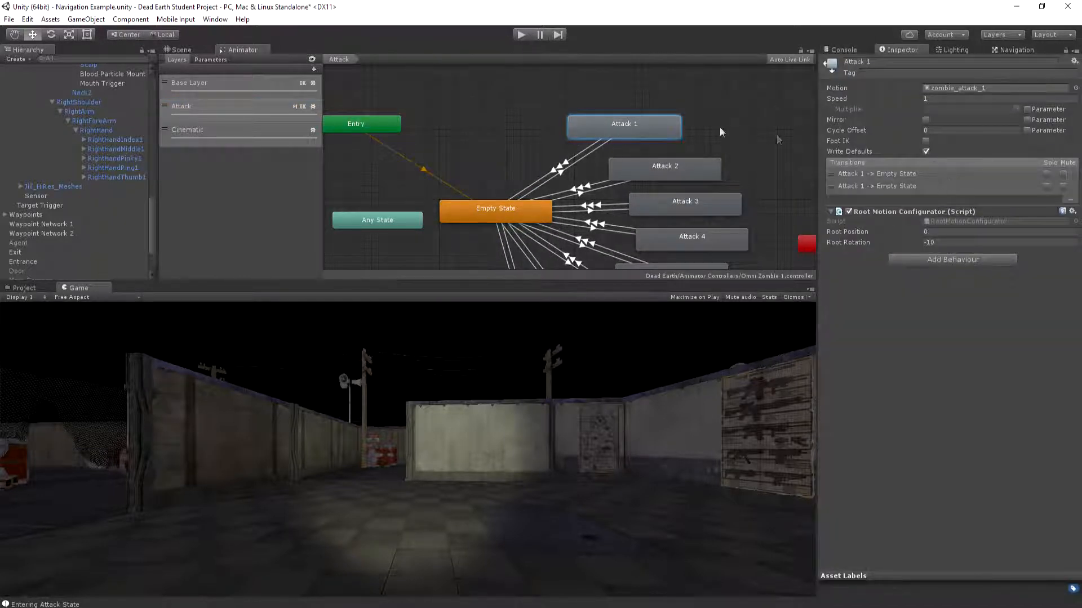
Open Attack 1's zombie_attack_1 animation clip, enlarge its preview, and scrub through the hand swings up to frame 29
double_click(654, 127)
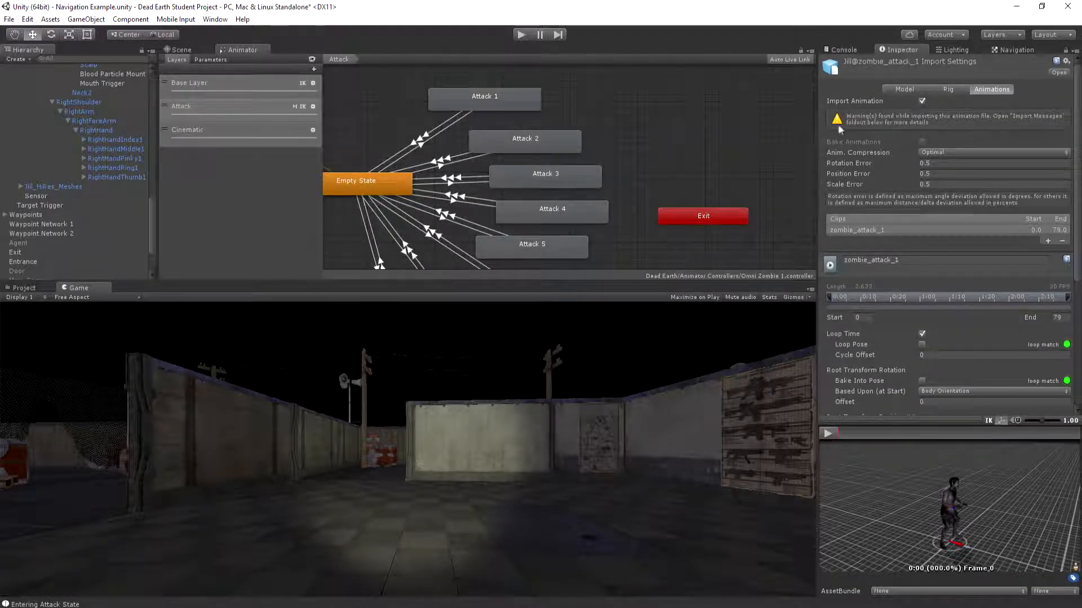
left_click_drag(797, 123, 707, 125)
left_click_drag(901, 421, 730, 157)
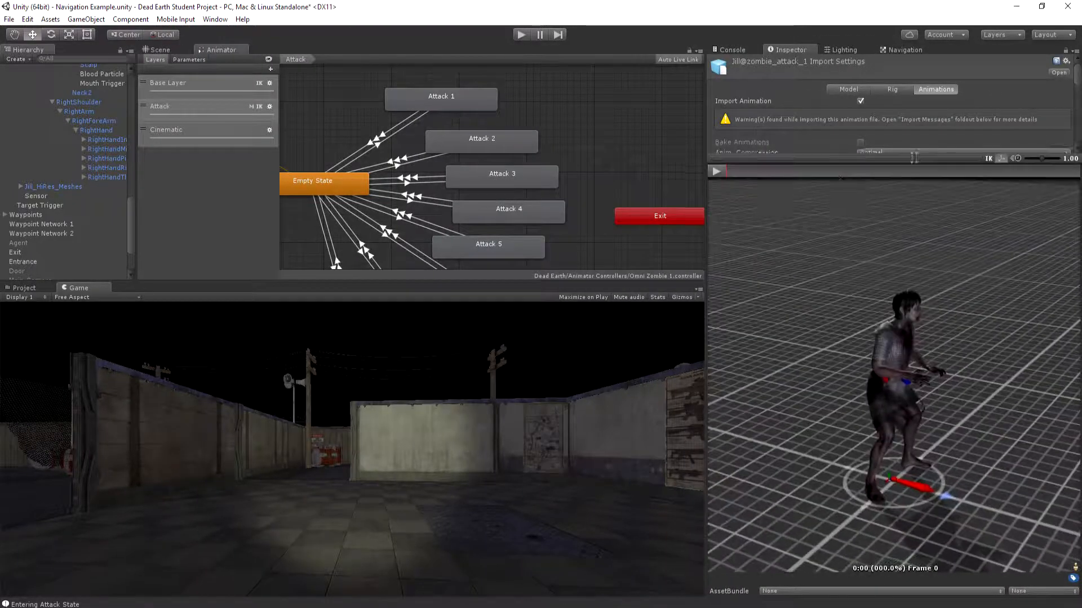
left_click(716, 170)
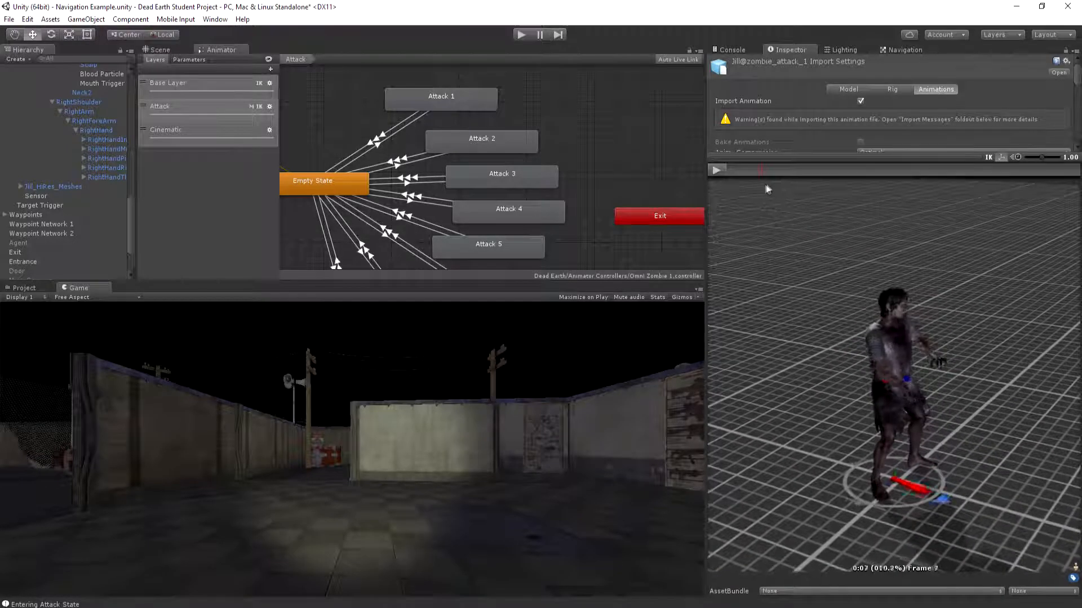
left_click_drag(719, 187, 848, 191)
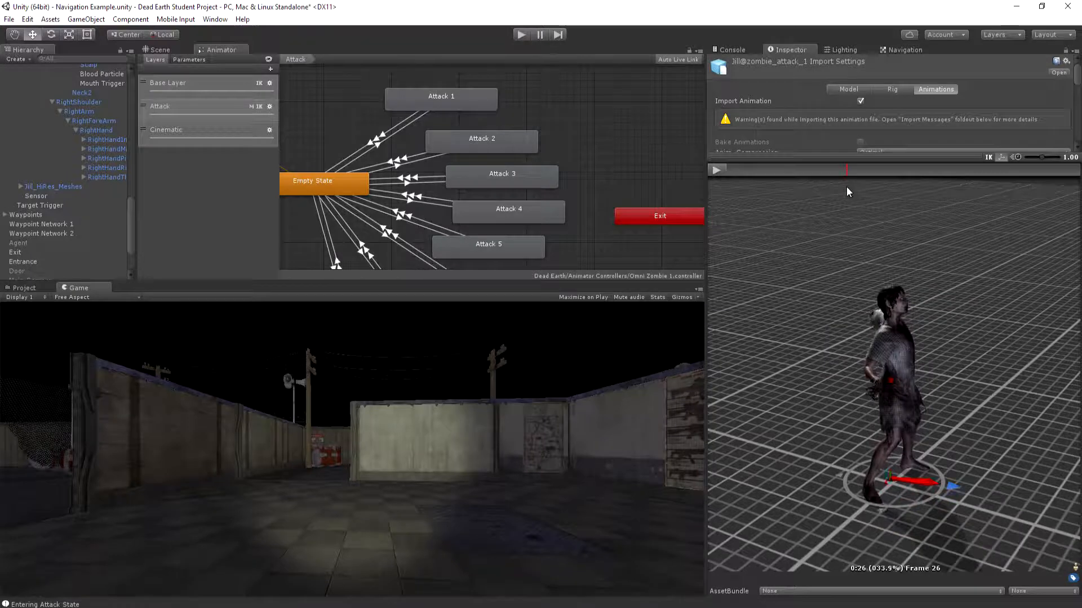
left_click_drag(850, 186, 725, 194)
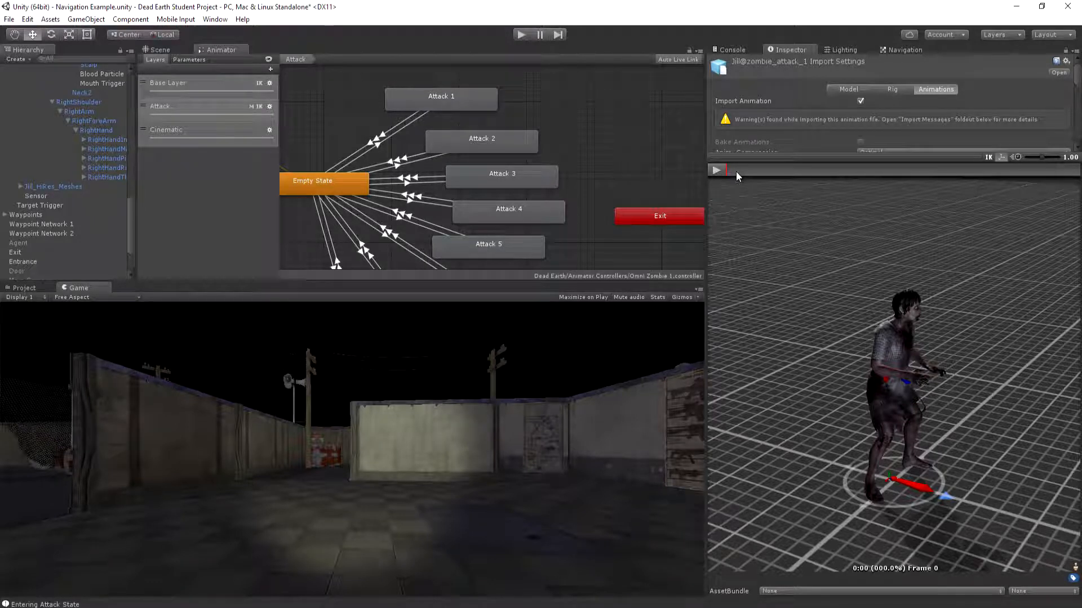
left_click_drag(731, 170, 860, 172)
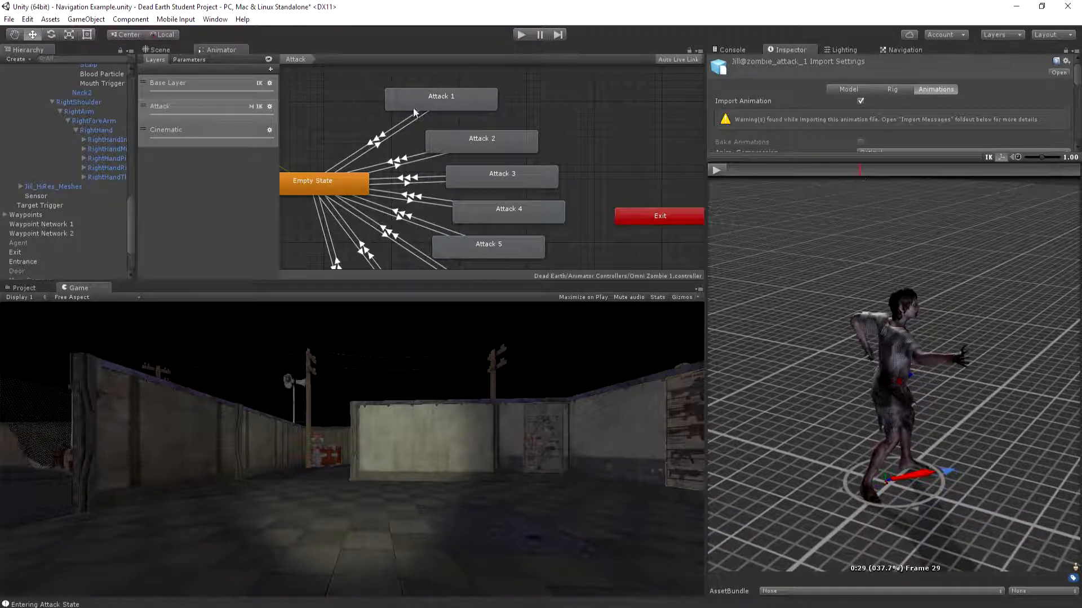
Check the Animator's parameters and preview the zombie_neck_bite animation
left_click(188, 60)
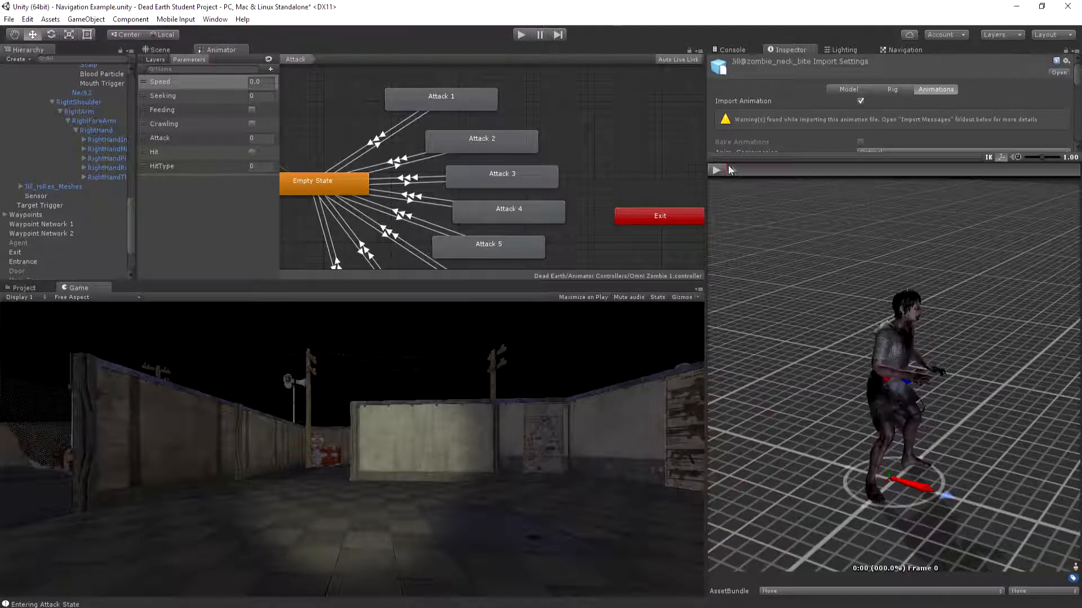
left_click(719, 168)
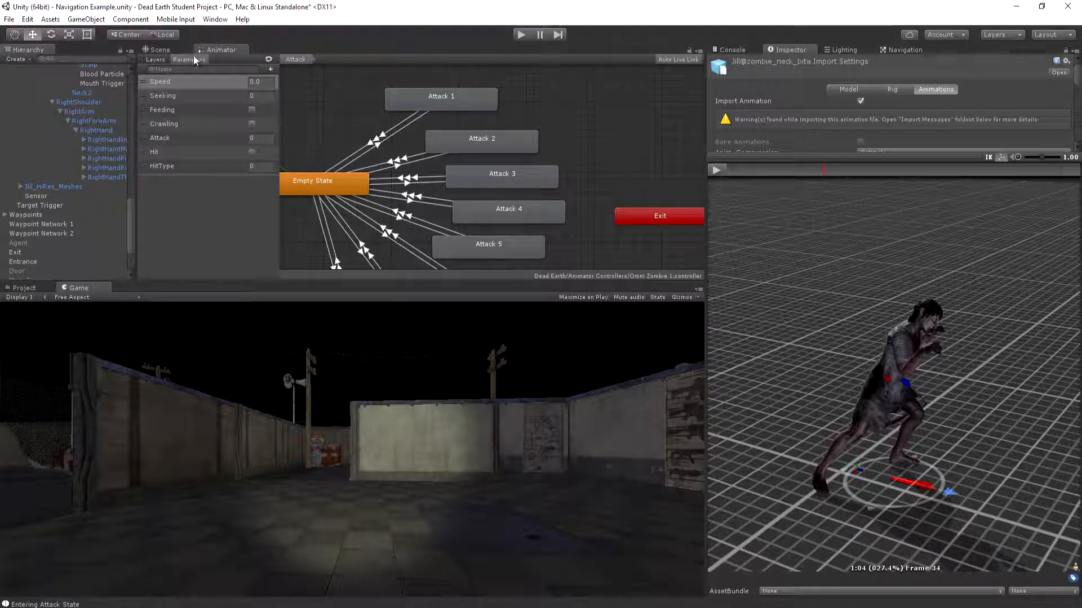
Add a Float parameter named LeftHand to the zombie's animator controller
left_click(269, 68)
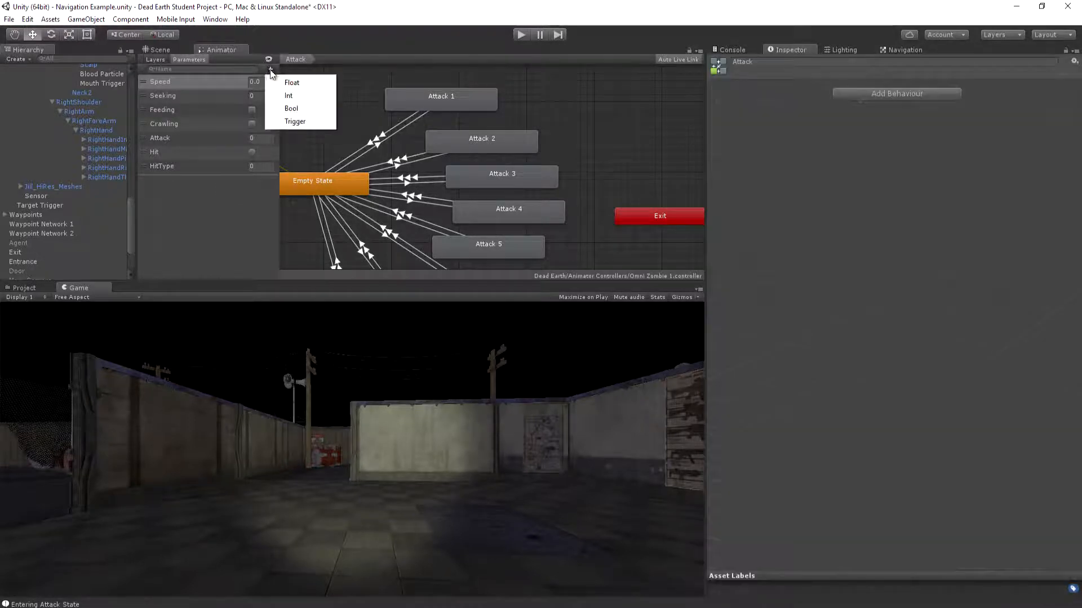
left_click(290, 80)
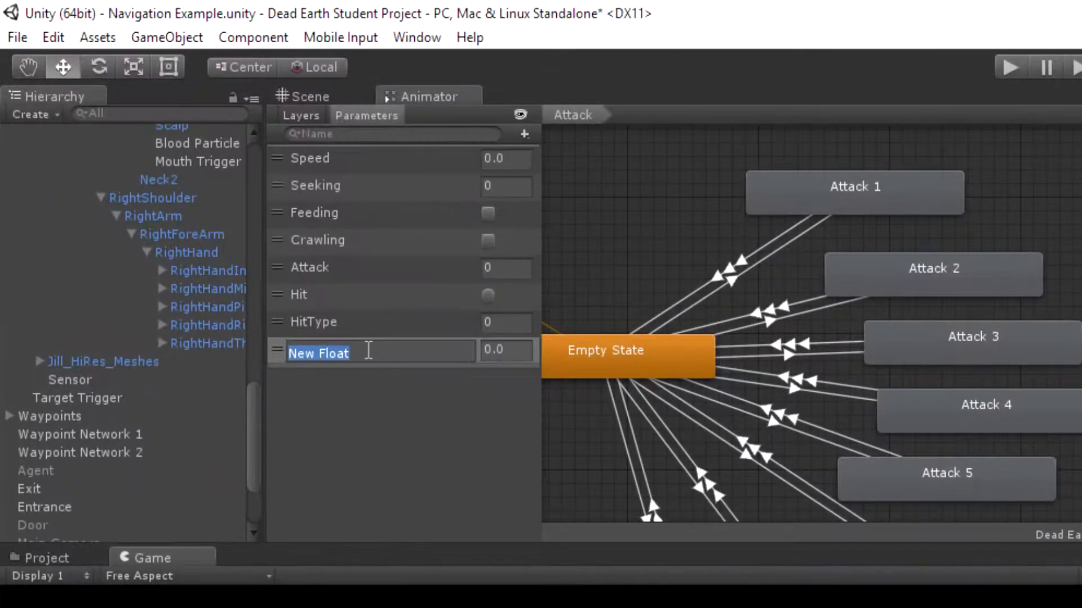
key("BackSpace")
type("LeftHand")
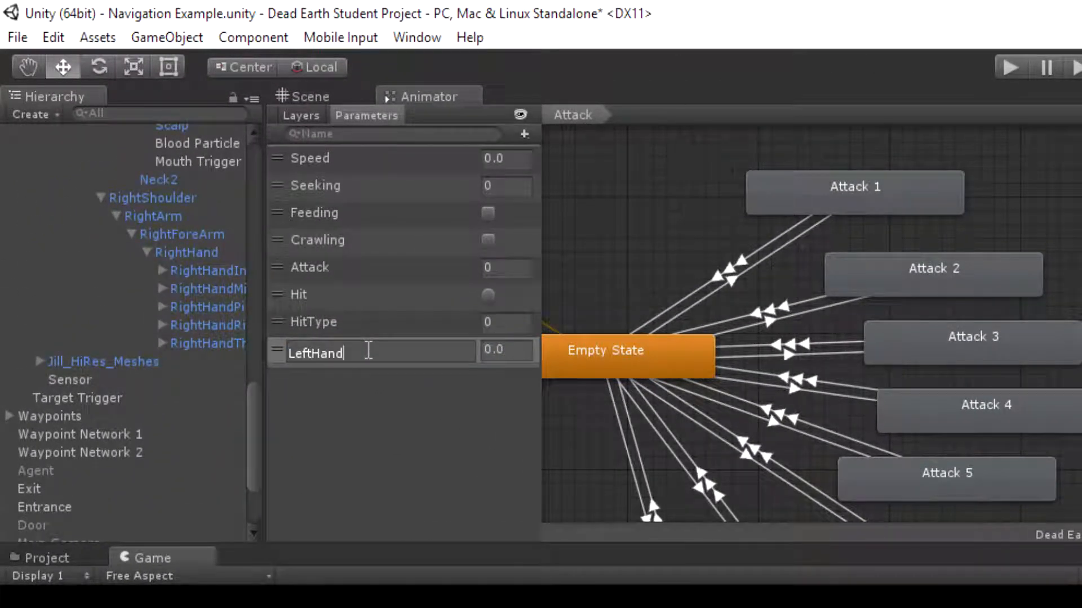
key("Return")
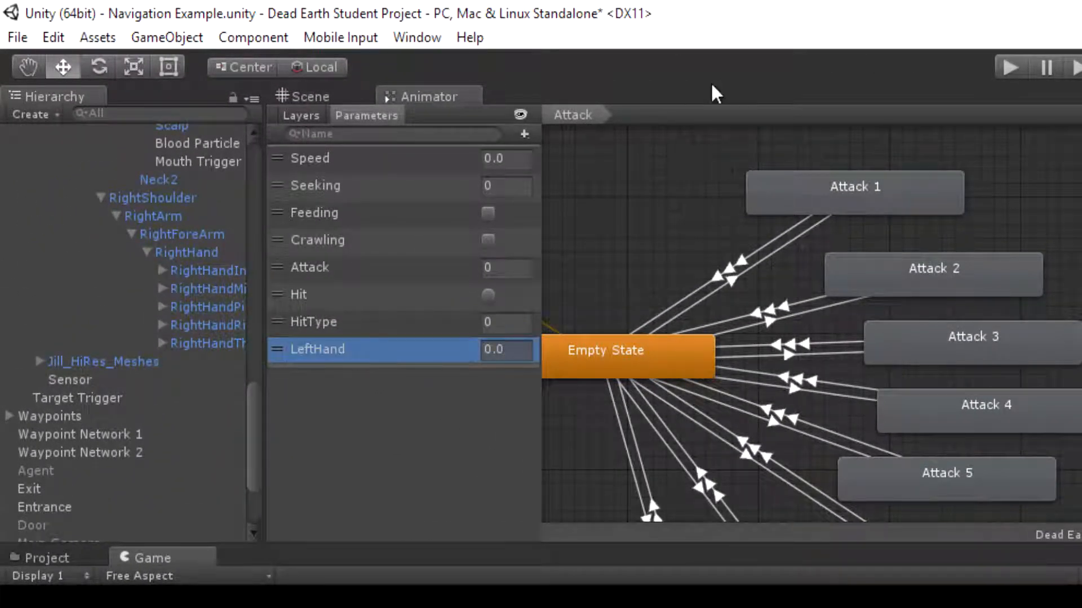
Add a Float parameter named RightHand to the zombie's animator controller
left_click(524, 135)
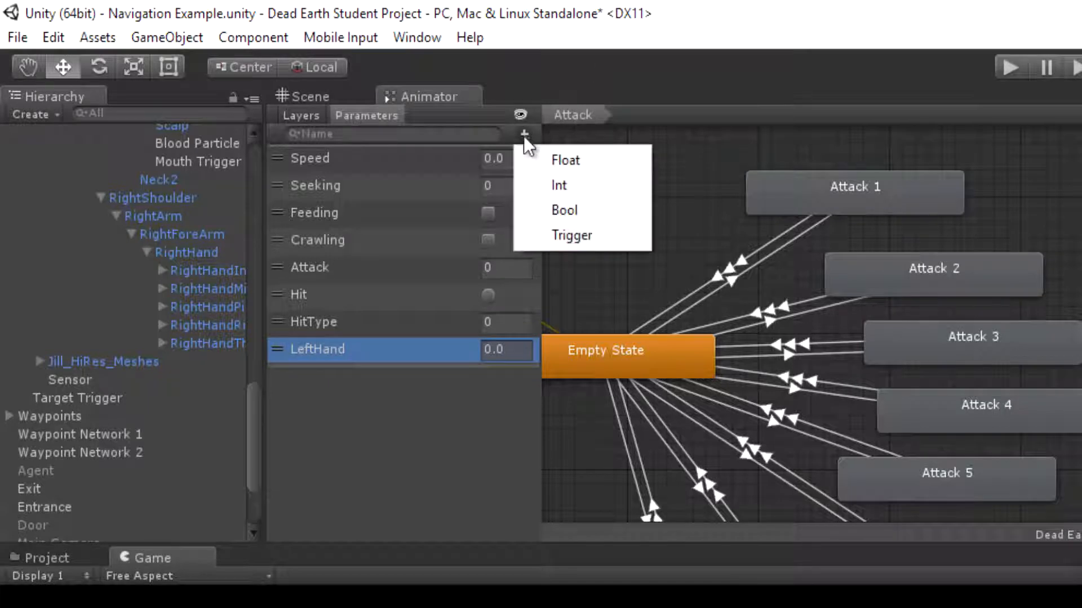
left_click(563, 160)
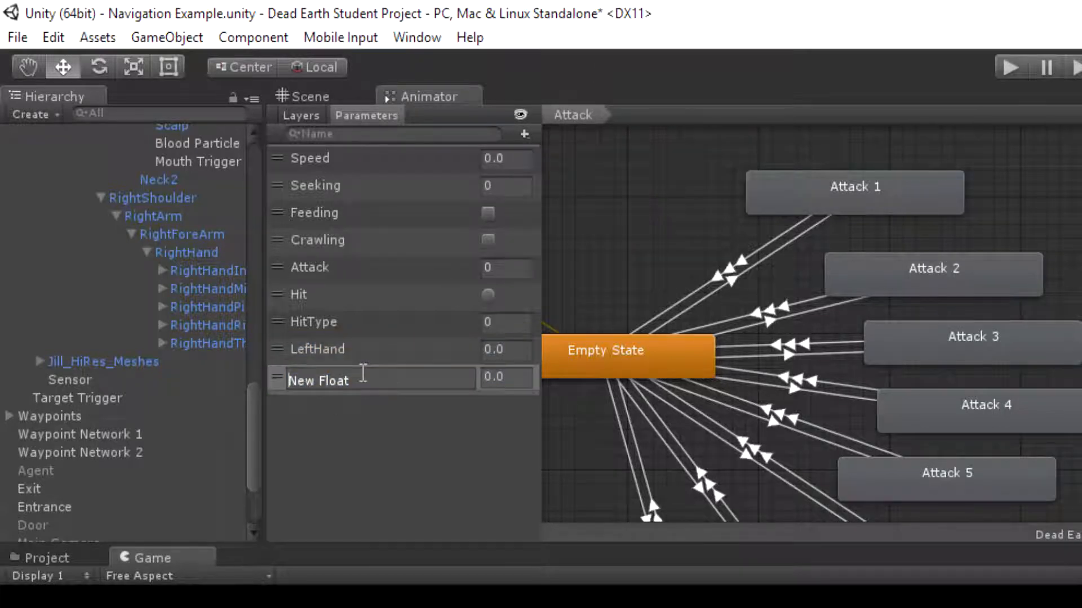
type("RightHand")
key("Return")
Add another Float parameter named Mouth to the animator controller
left_click(524, 135)
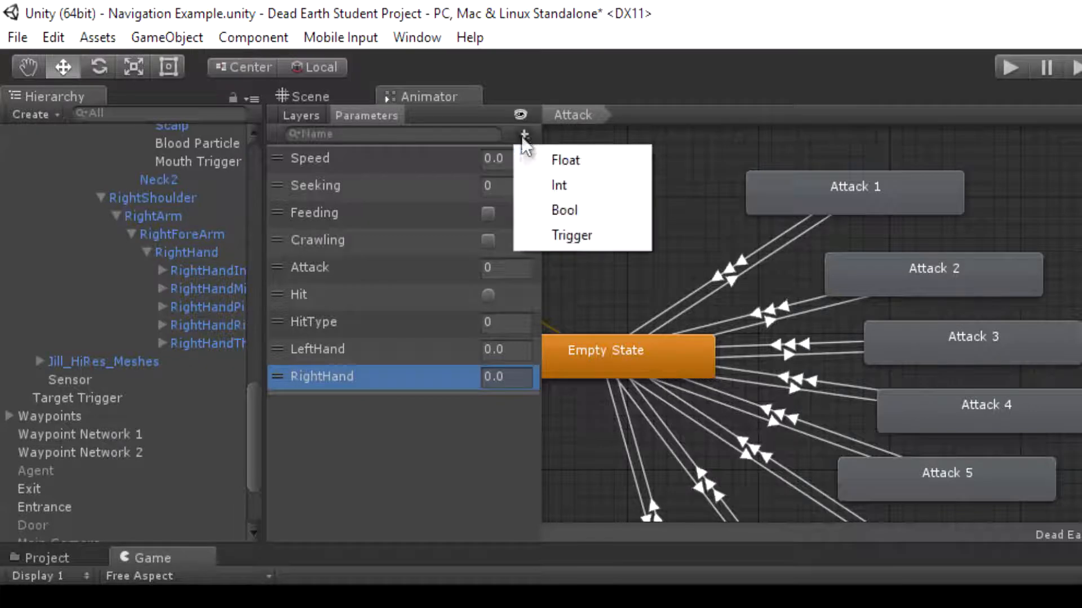
left_click(552, 160)
key("BackSpace")
key("BackSpace")
key("BackSpace")
key("BackSpace")
key("BackSpace")
key("BackSpace")
key("BackSpace")
key("BackSpace")
key("BackSpace")
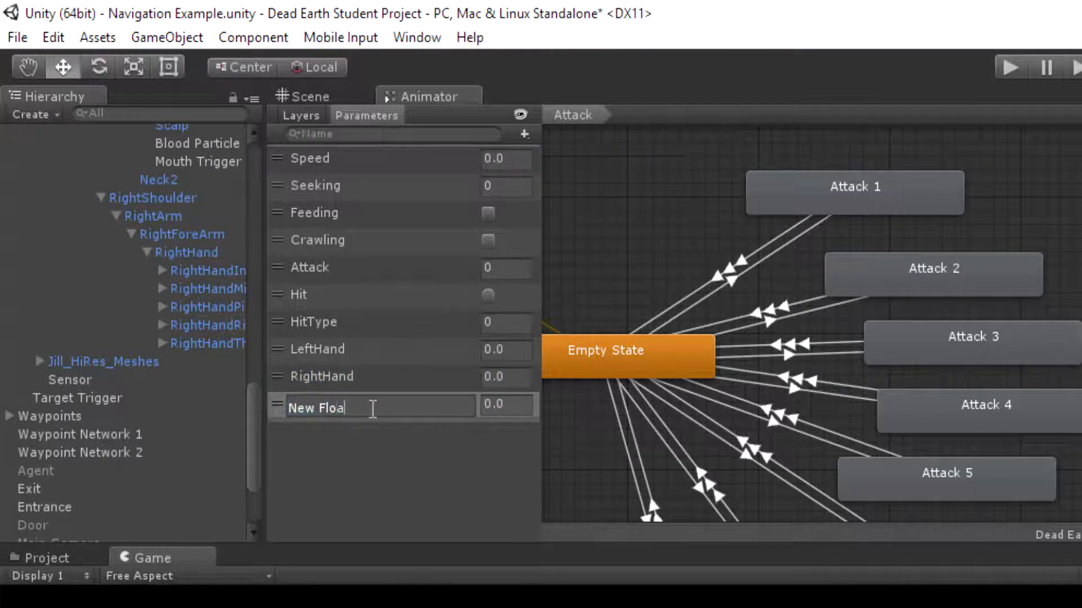
type("Mouth")
key("Return")
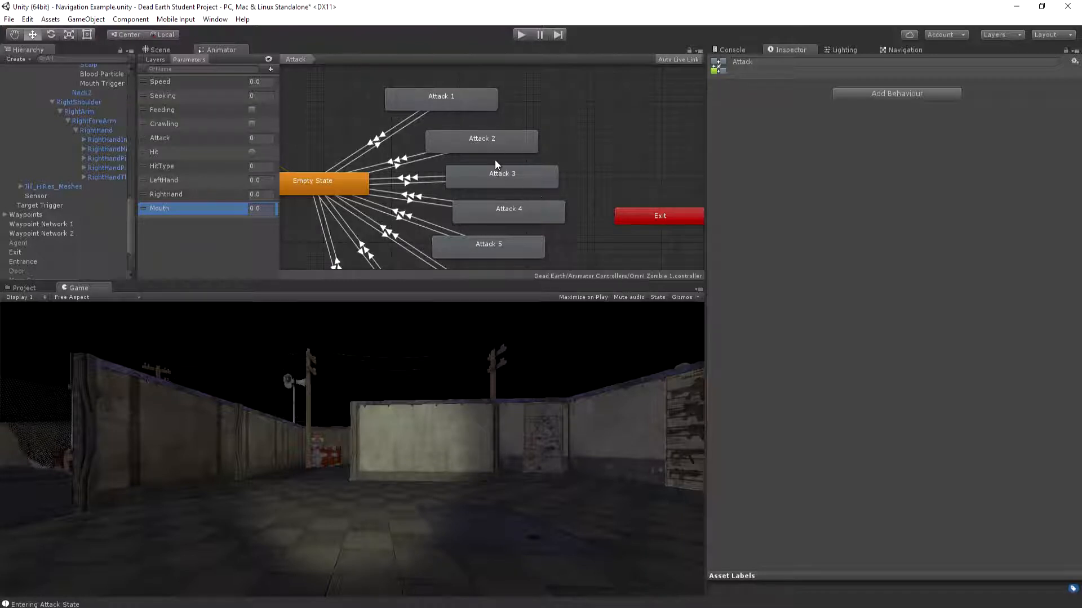
In the Empty State to Attack 1 transition, set the Attack Less condition's threshold to 99999
left_click(382, 141)
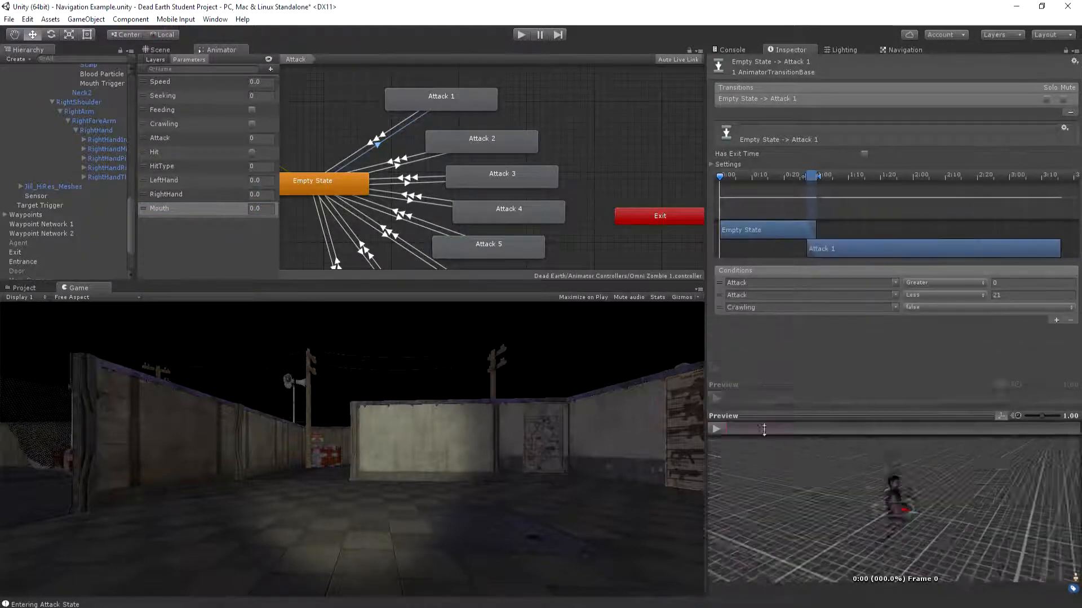
left_click(1009, 295)
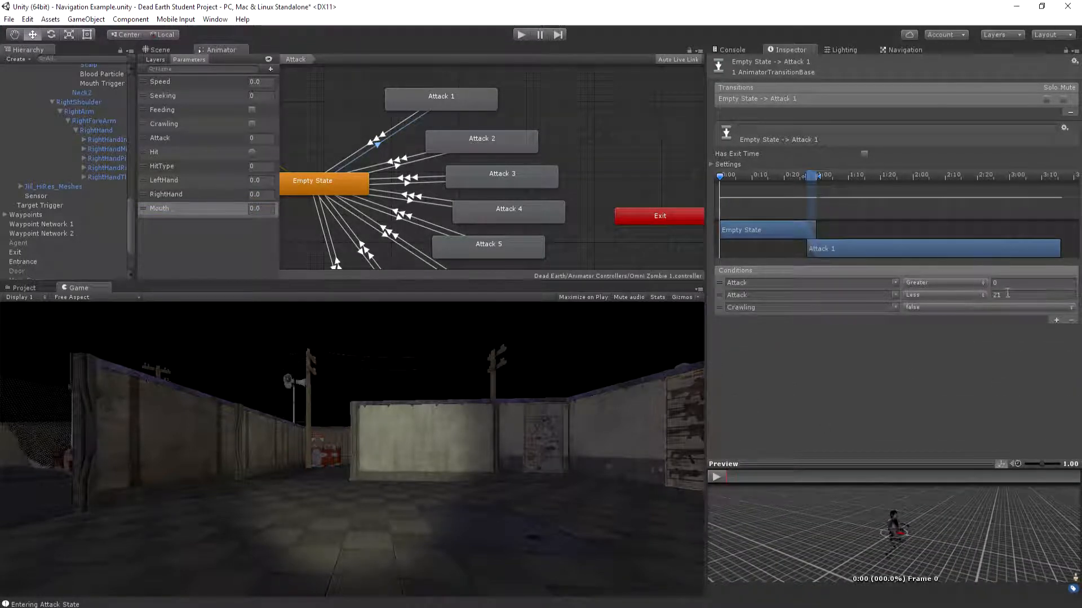
key("BackSpace")
type("99999")
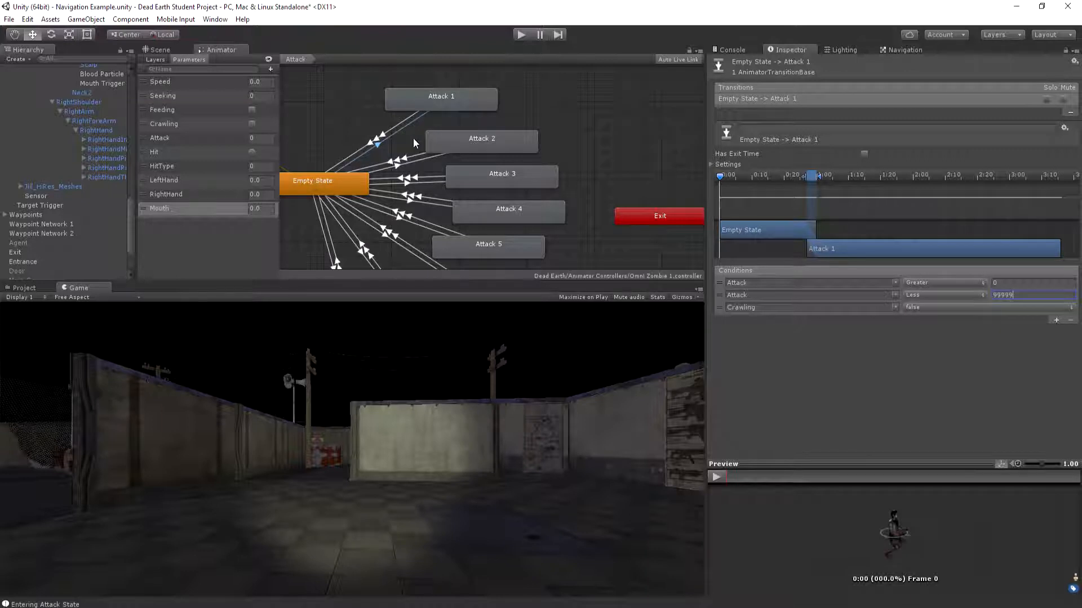
scroll(515, 106, "down", 2)
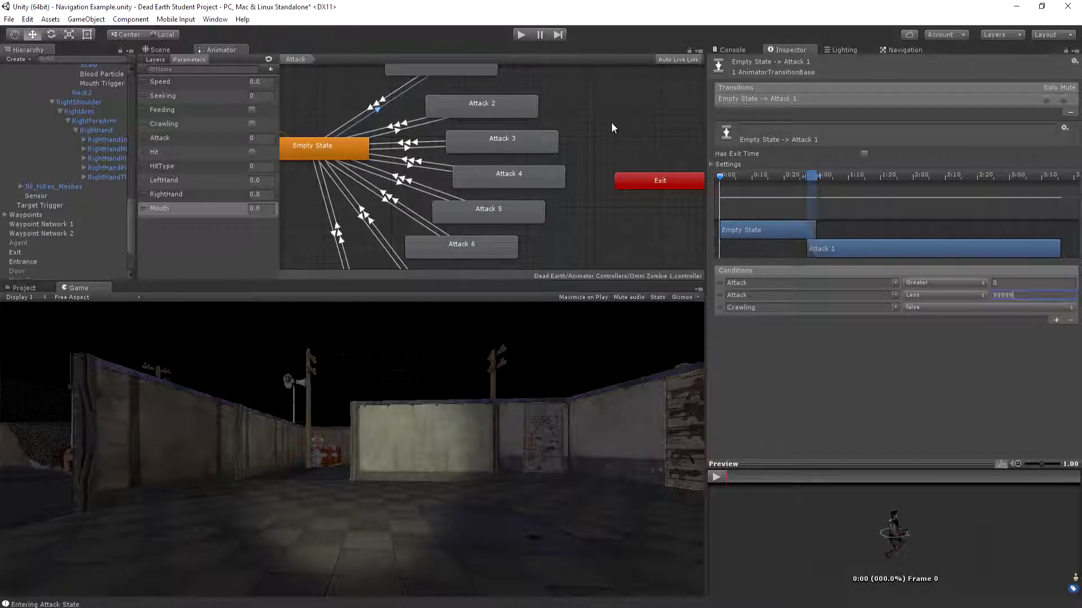
scroll(611, 121, "up", 4)
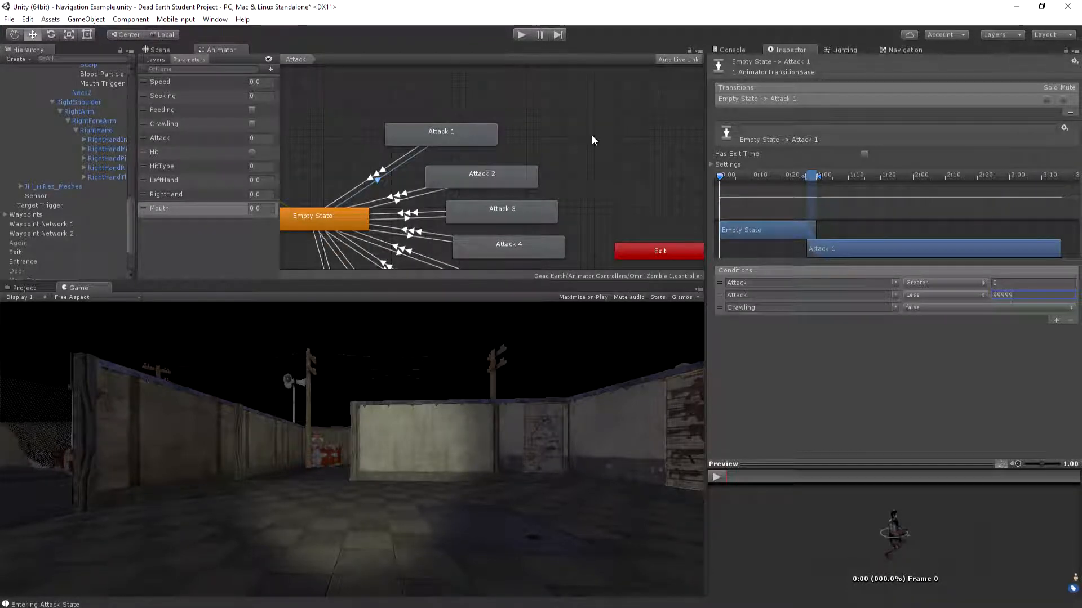
left_click(614, 112)
Open Attack 1's zombie_attack_1 animation import settings, and enlarge the animation preview and the Inspector
double_click(438, 130)
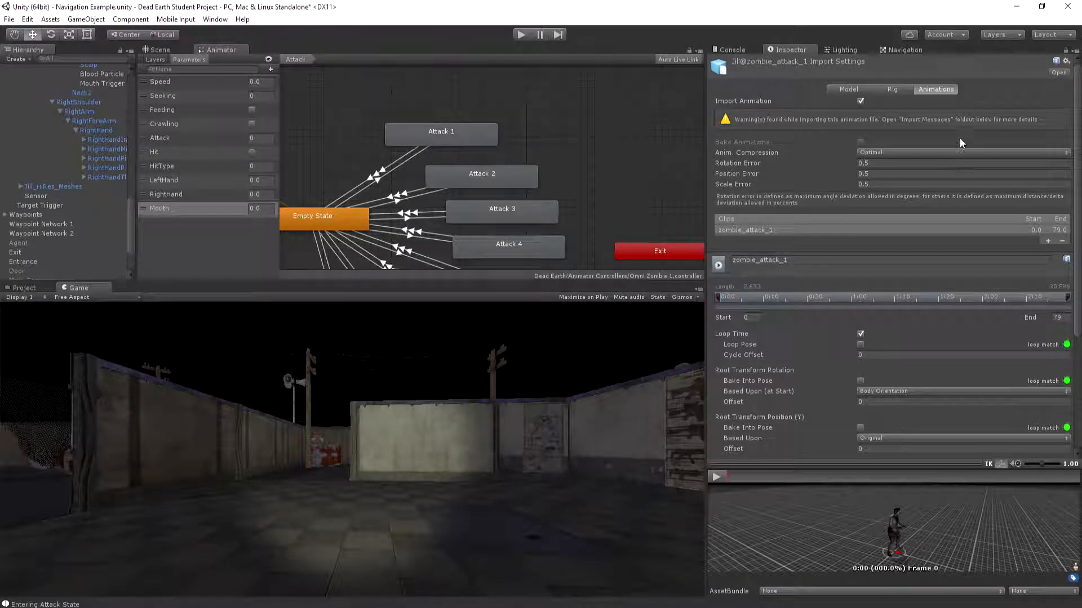
scroll(959, 141, "down", 5)
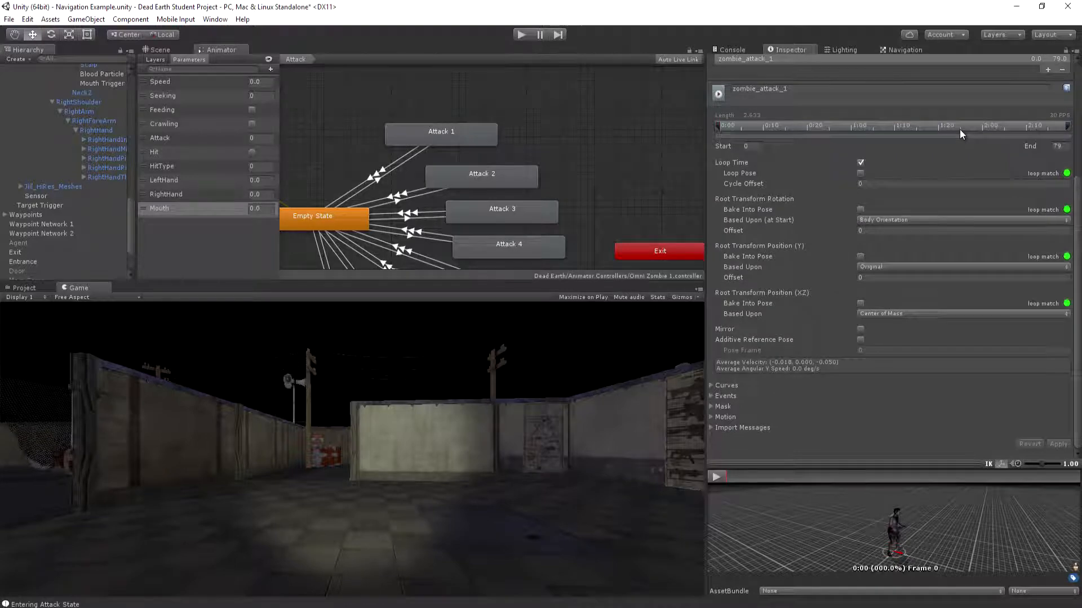
scroll(959, 129, "up", 4)
scroll(952, 158, "down", 3)
scroll(952, 162, "down", 1)
left_click_drag(848, 463, 848, 243)
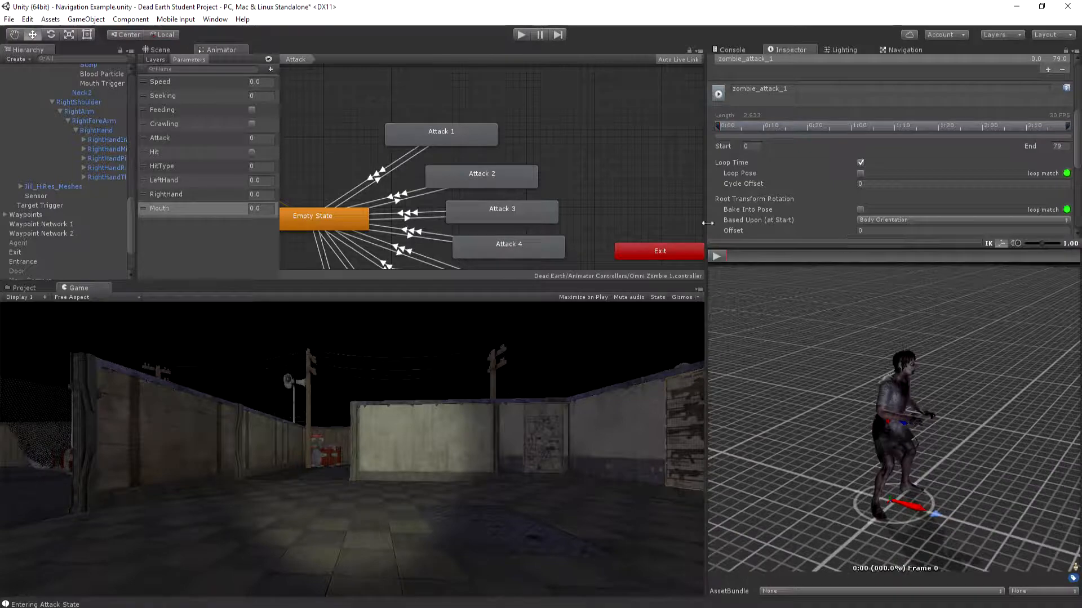
left_click_drag(707, 228, 671, 229)
left_click_drag(1077, 136, 1079, 194)
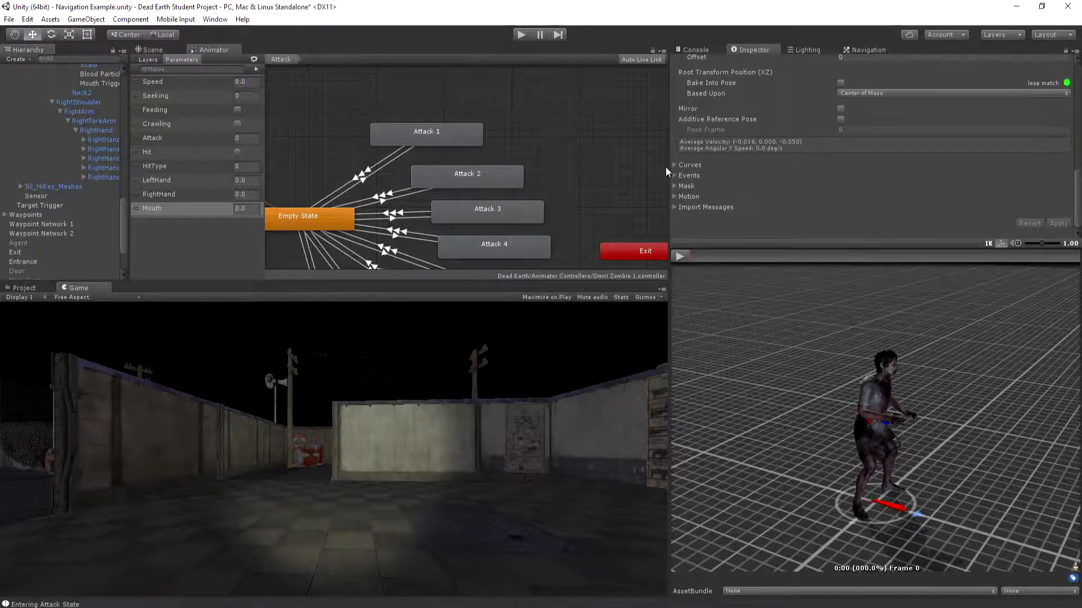
Add a curve named RightHand to the zombie_attack_1 clip and apply the import settings
left_click(674, 165)
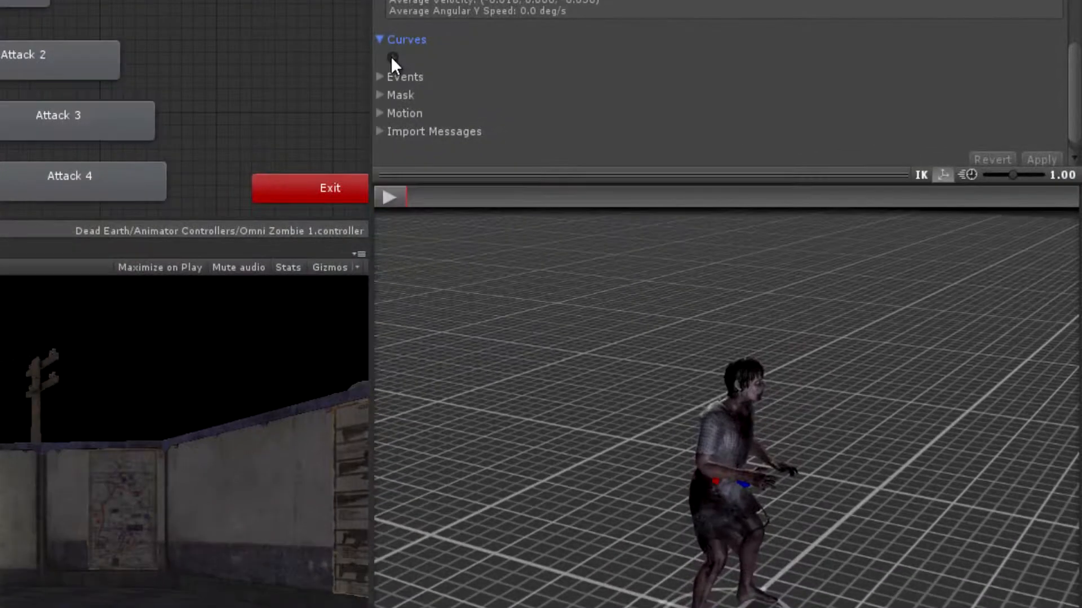
left_click(392, 58)
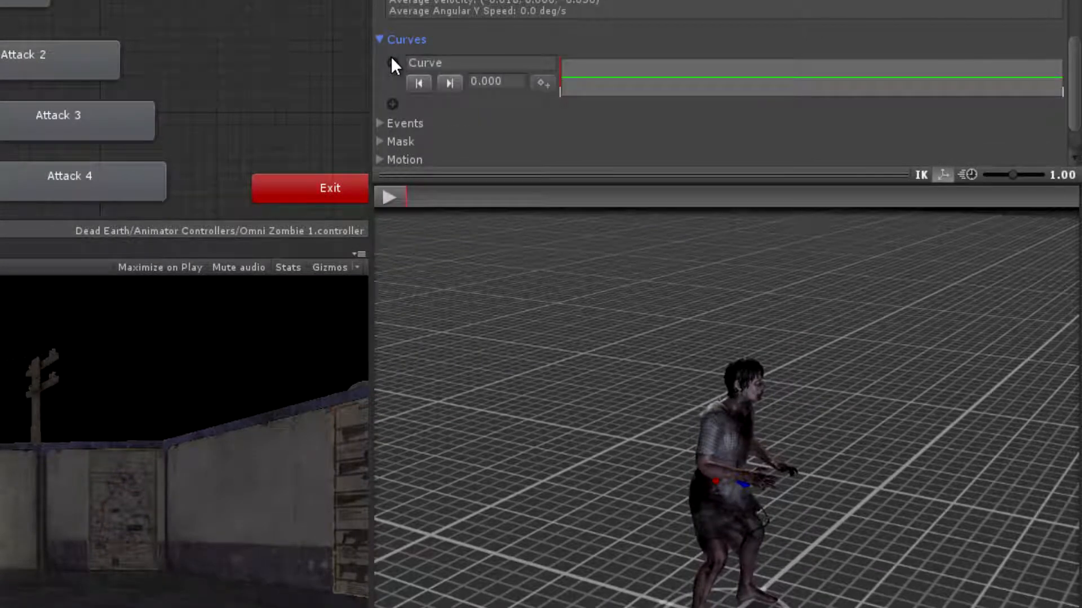
left_click(444, 61)
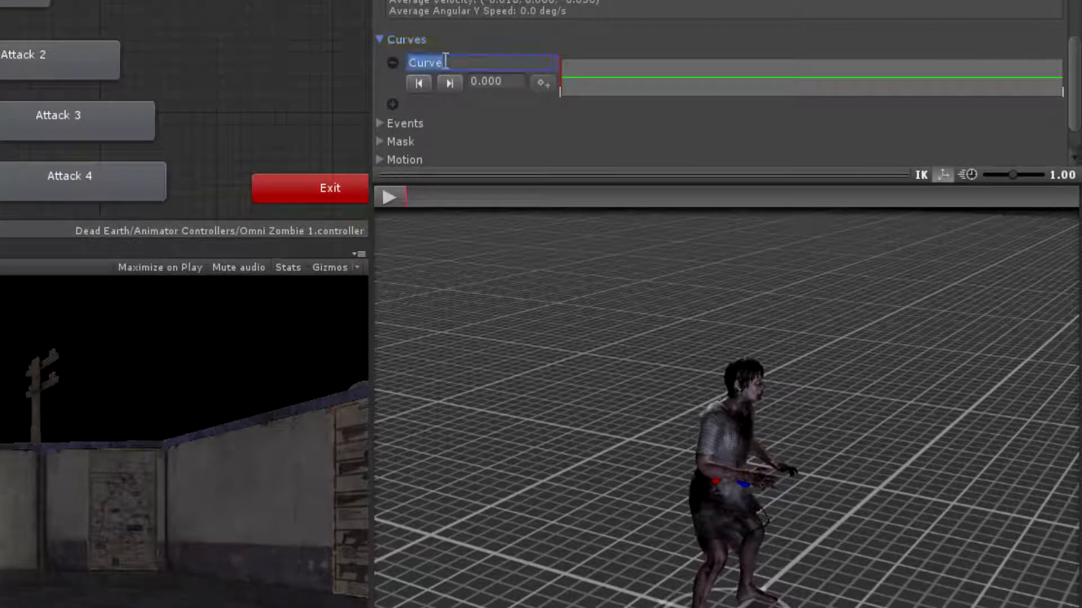
key("BackSpace")
type("RightHand")
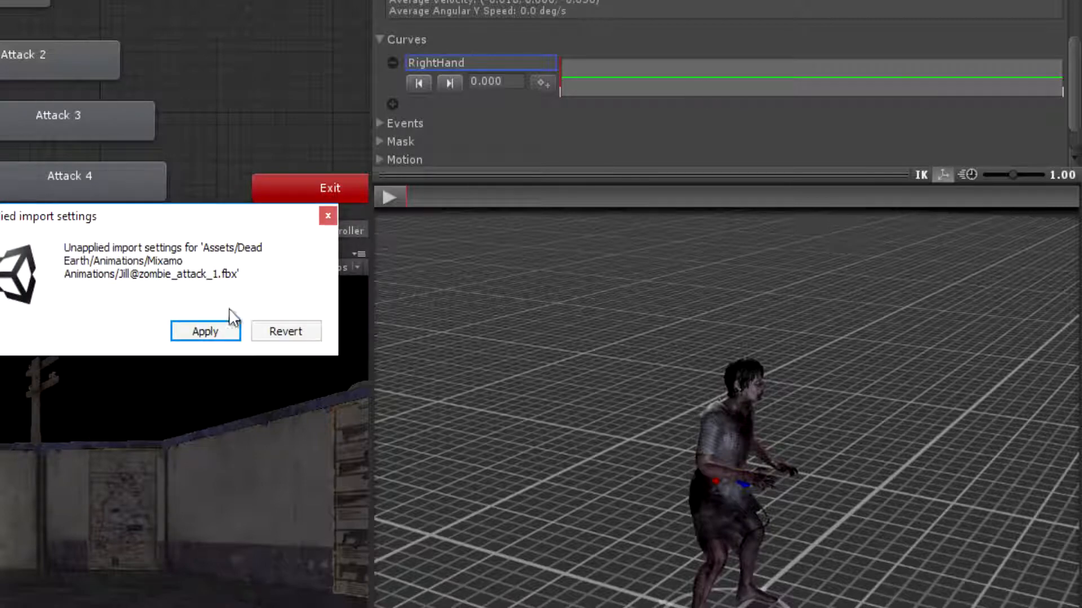
left_click(213, 331)
left_click(643, 64)
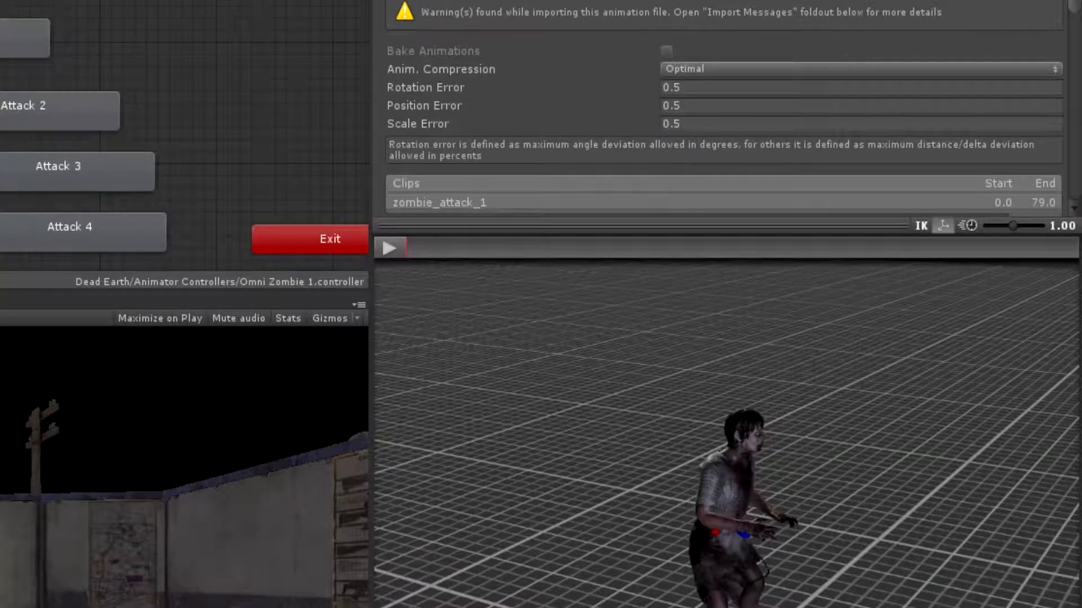
Add keys to the RightHand curve at the start and end of the right-hand swing, and apply the changes
scroll(584, 83, "down", 5)
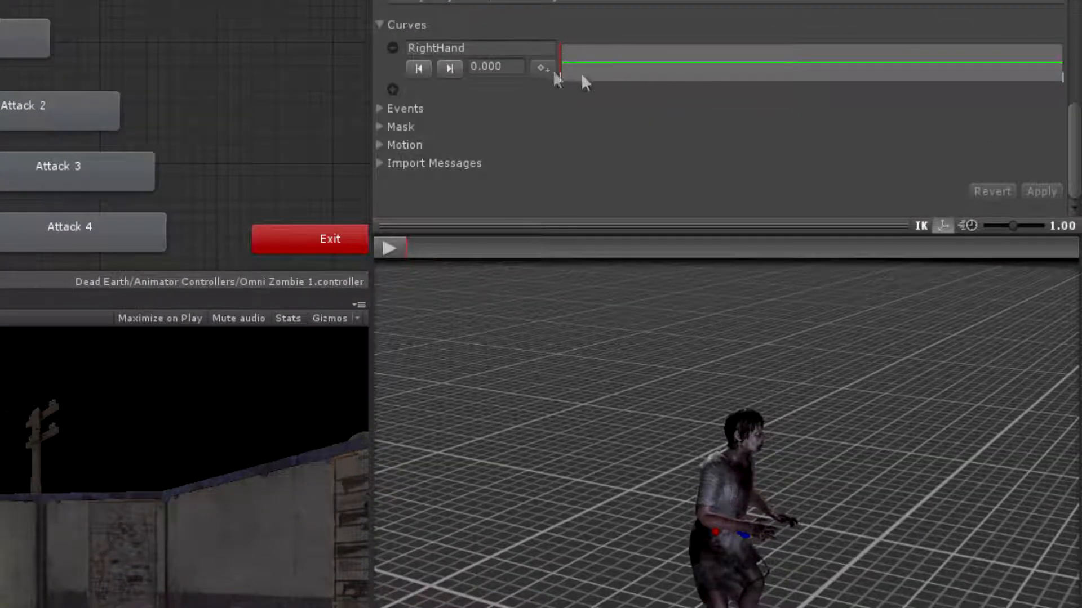
left_click_drag(411, 246, 621, 248)
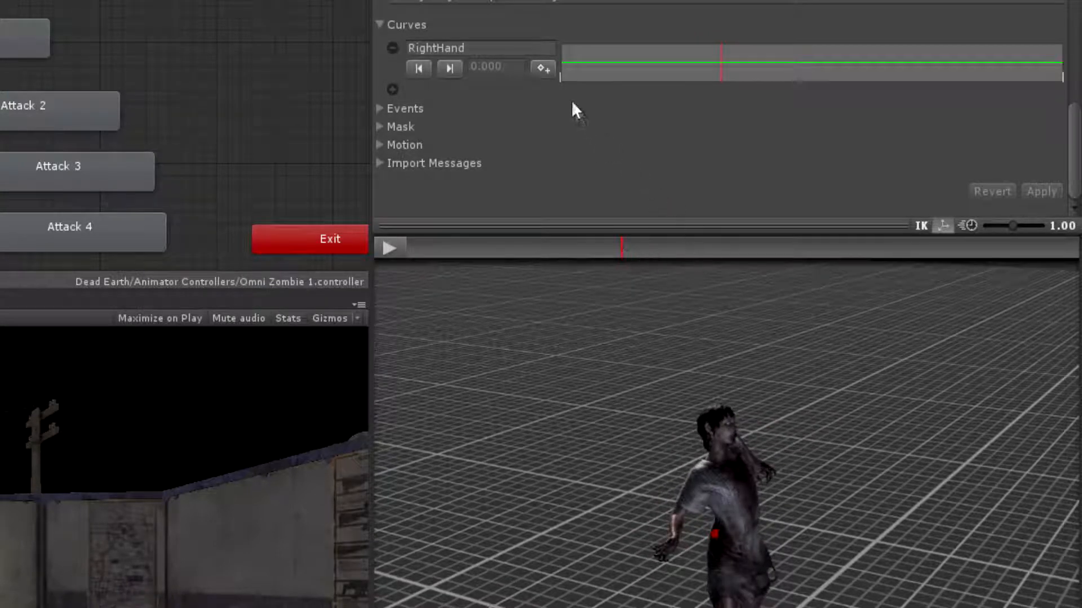
left_click(543, 69)
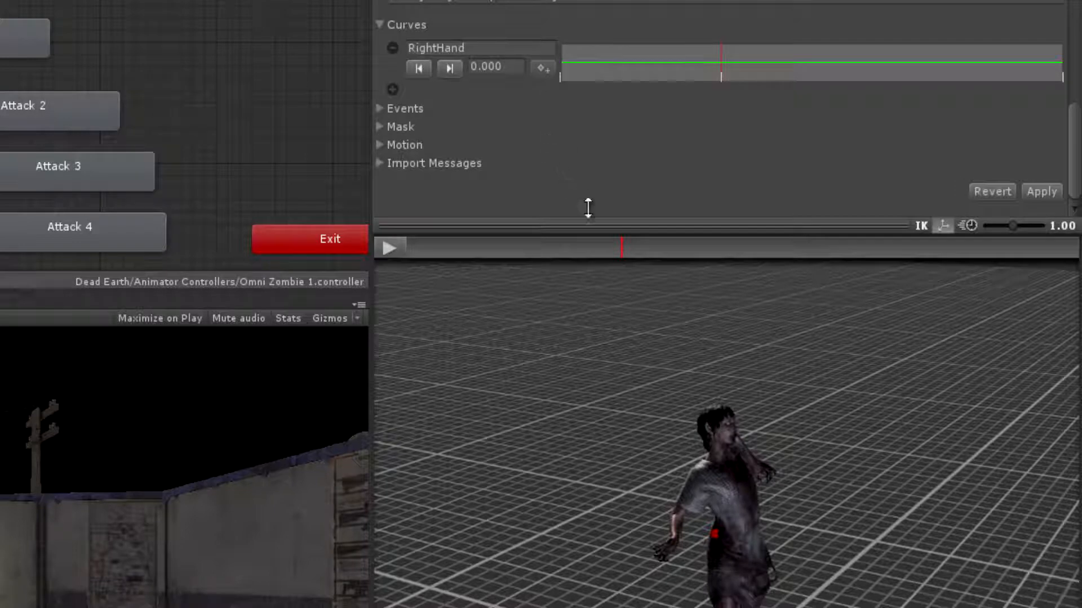
left_click_drag(623, 251, 708, 246)
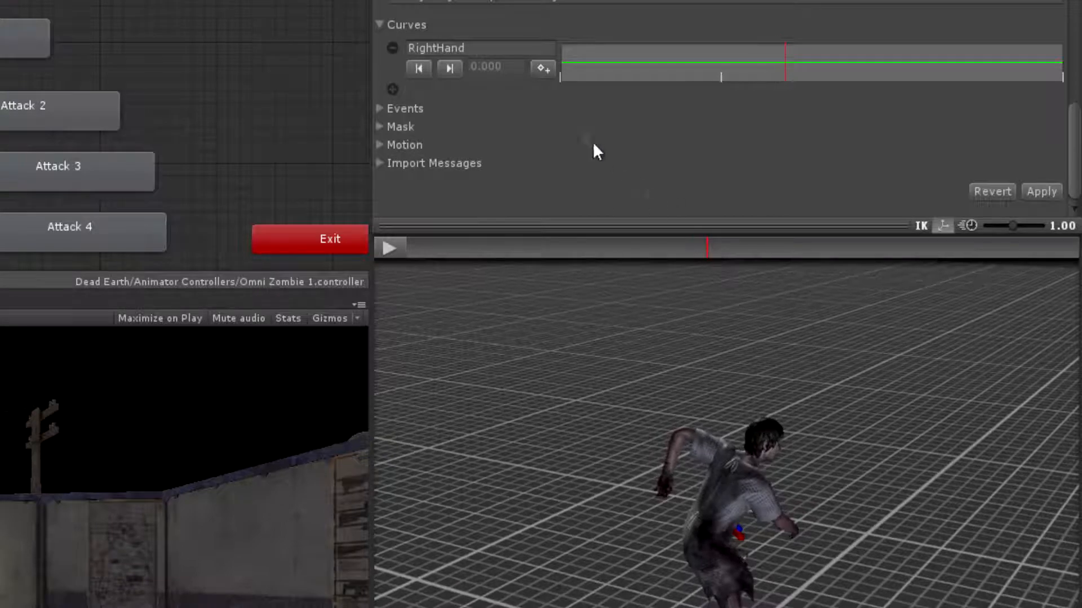
left_click(545, 67)
left_click(1041, 191)
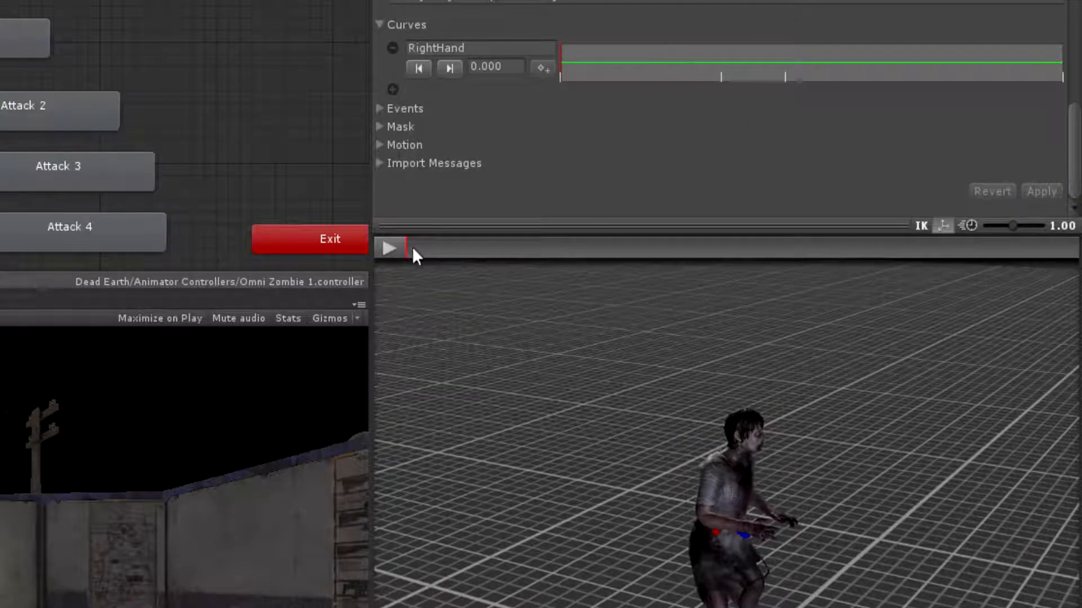
Add an extra RightHand key just before the swing's start key and another just after its end key, and apply
left_click_drag(407, 248, 616, 236)
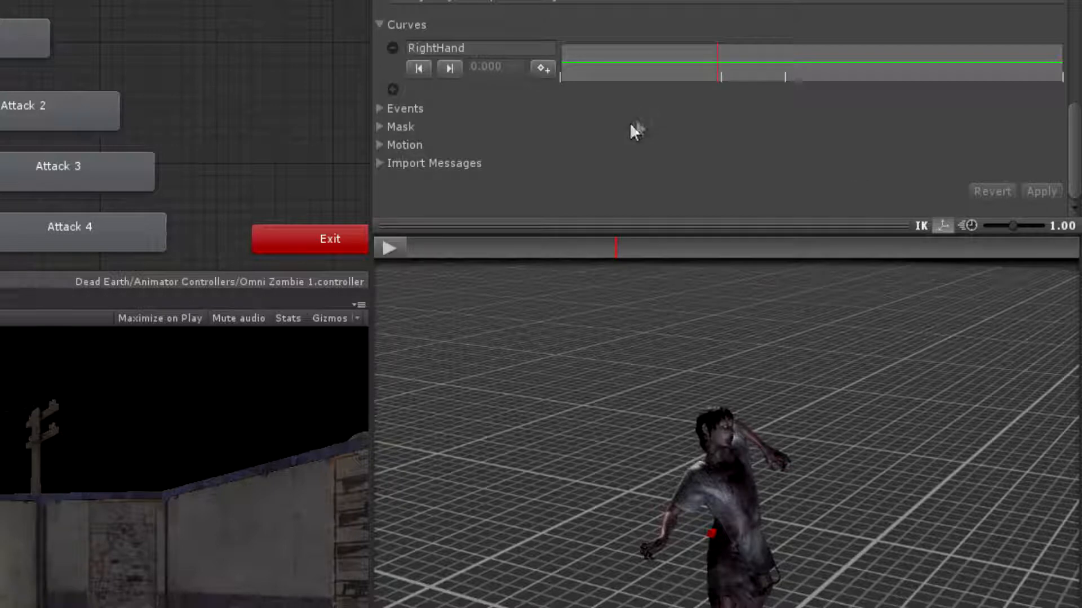
left_click(542, 68)
left_click_drag(617, 245, 710, 243)
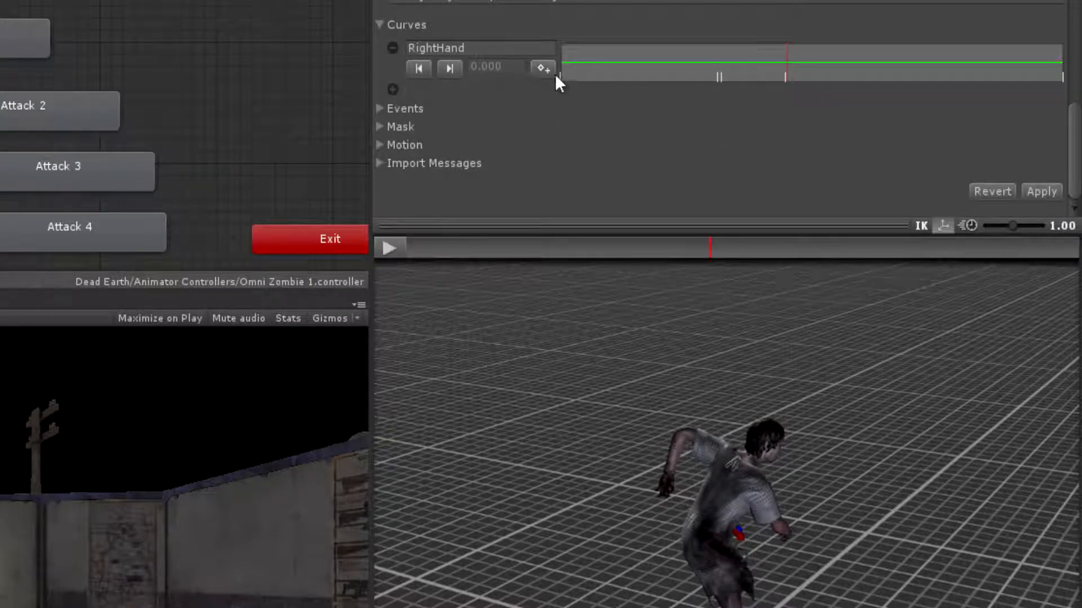
left_click(1041, 191)
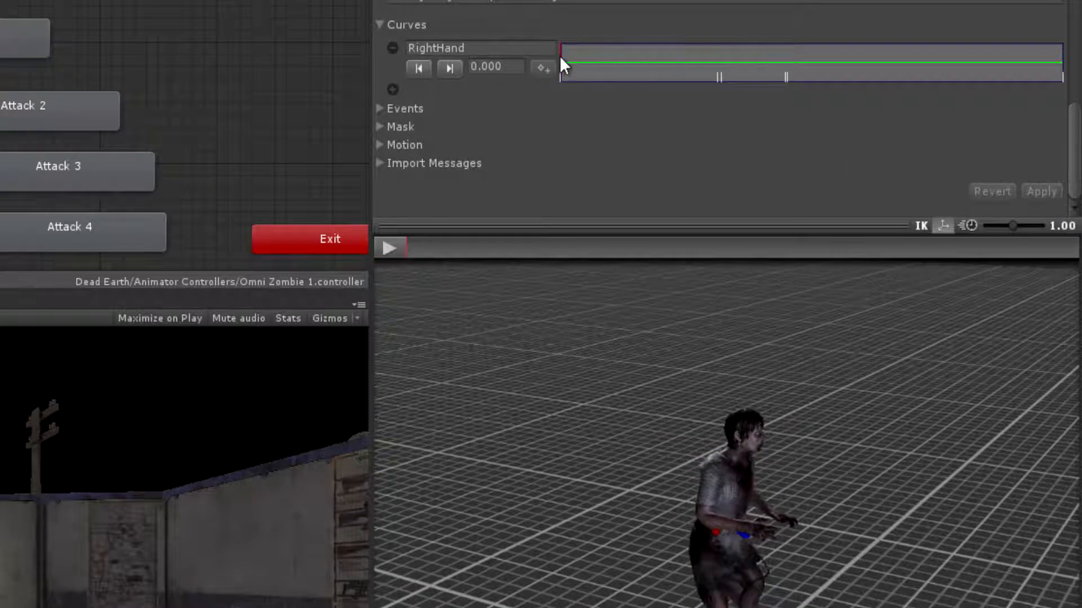
Set the two inner keys of the RightHand curve, at the swing's start and end, to 1
left_click(449, 69)
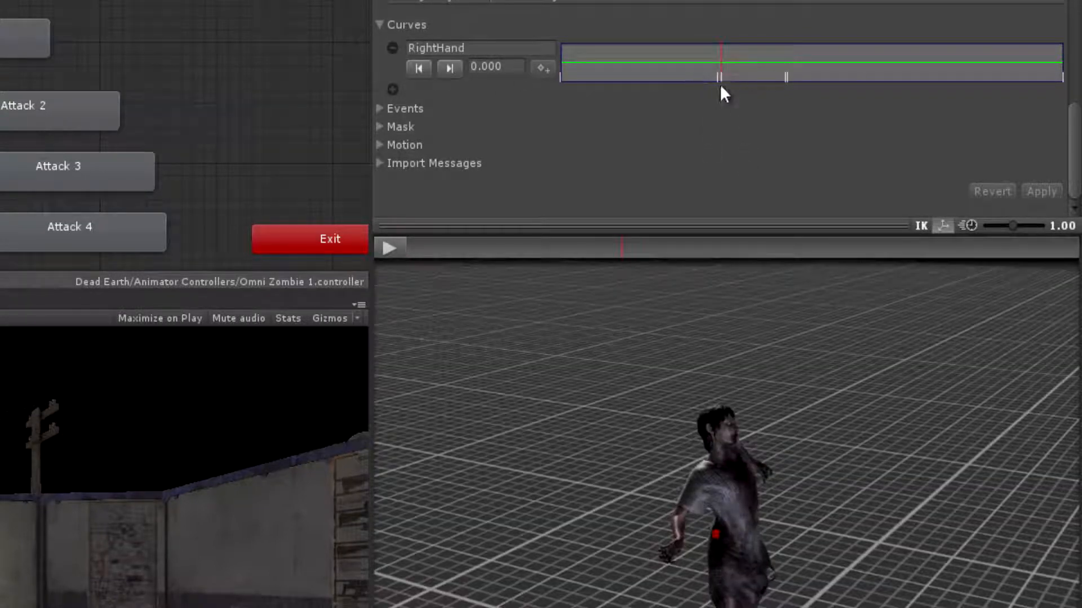
left_click(476, 61)
left_click(479, 62)
key("BackSpace")
type("1")
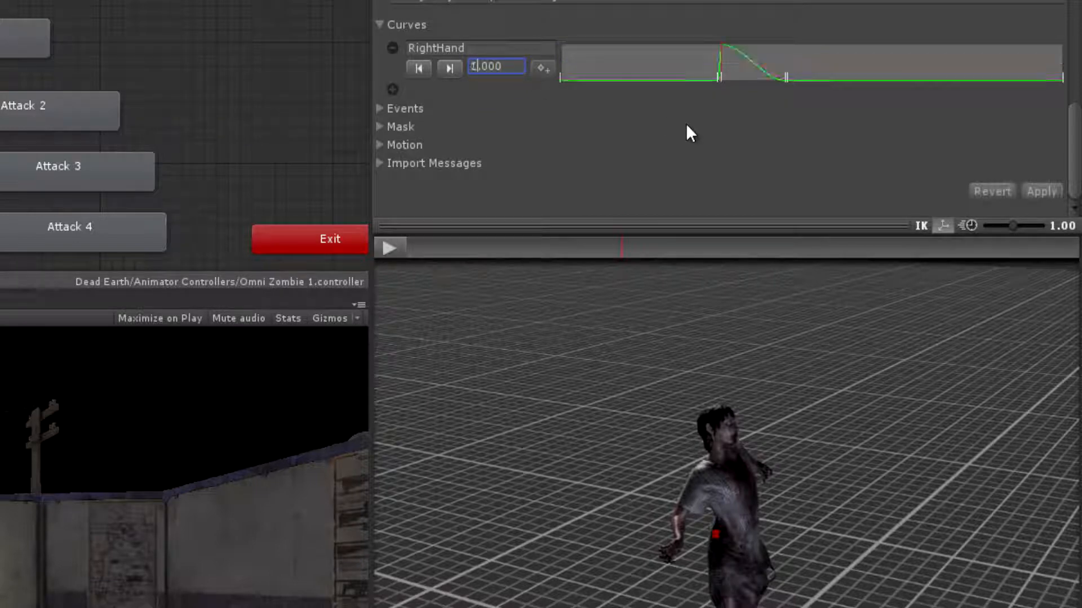
left_click(450, 68)
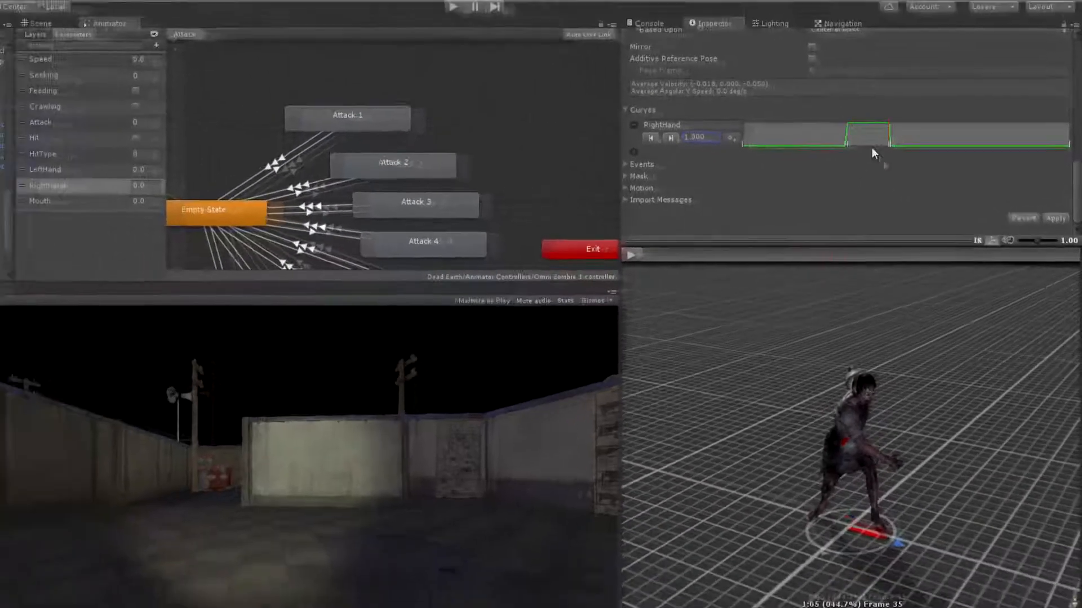
In the RightHand curve editor, align the two inner zero-value keys directly beneath the peak keys, placing the second at about 0.448
left_click(767, 66)
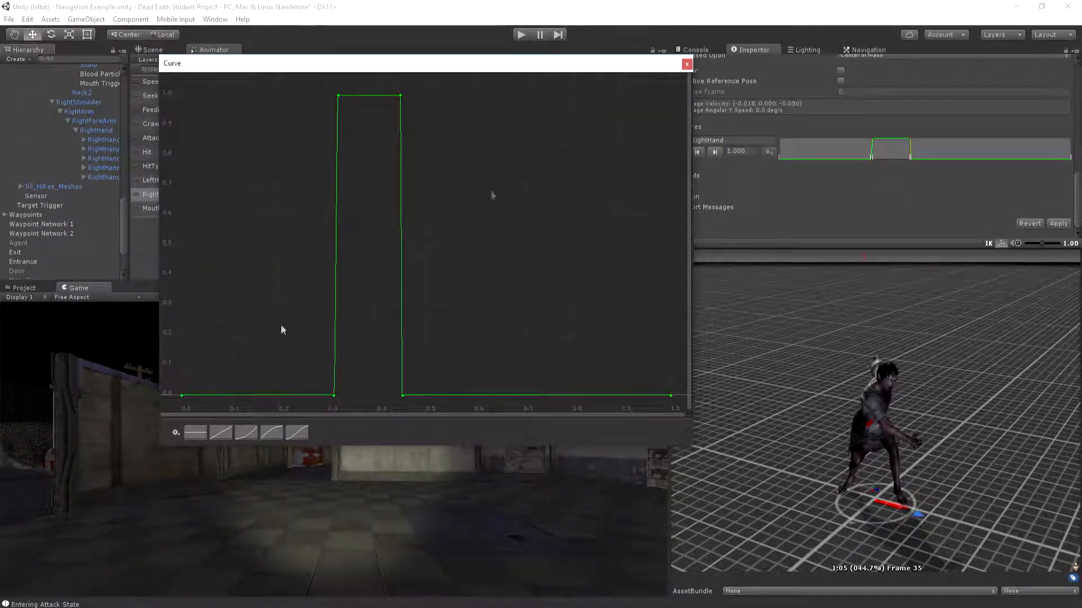
left_click_drag(596, 66, 653, 181)
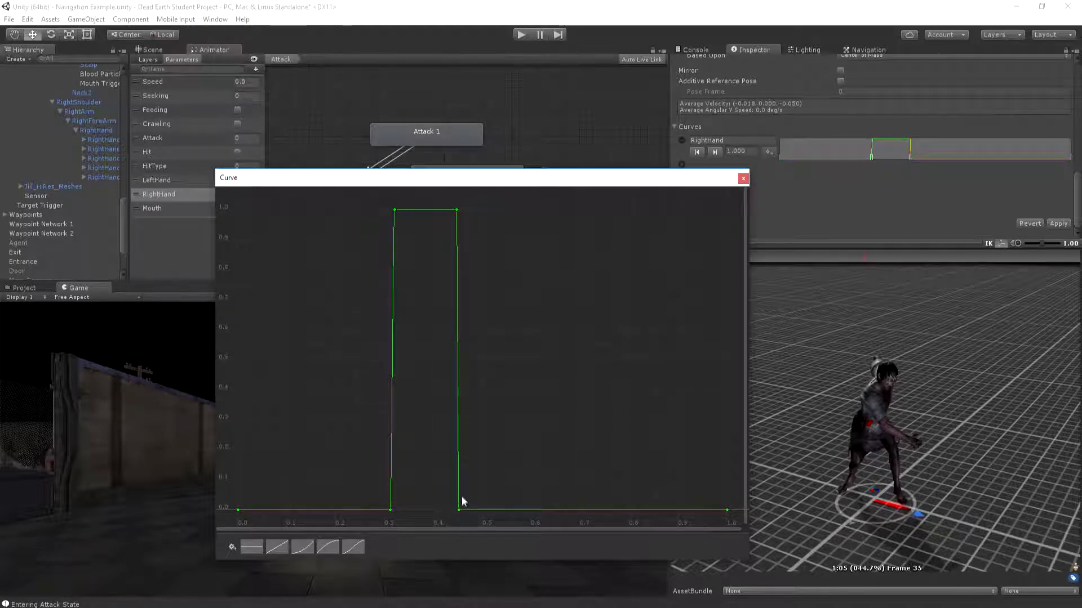
left_click(391, 510)
left_click_drag(390, 511, 393, 511)
left_click_drag(394, 511, 726, 509)
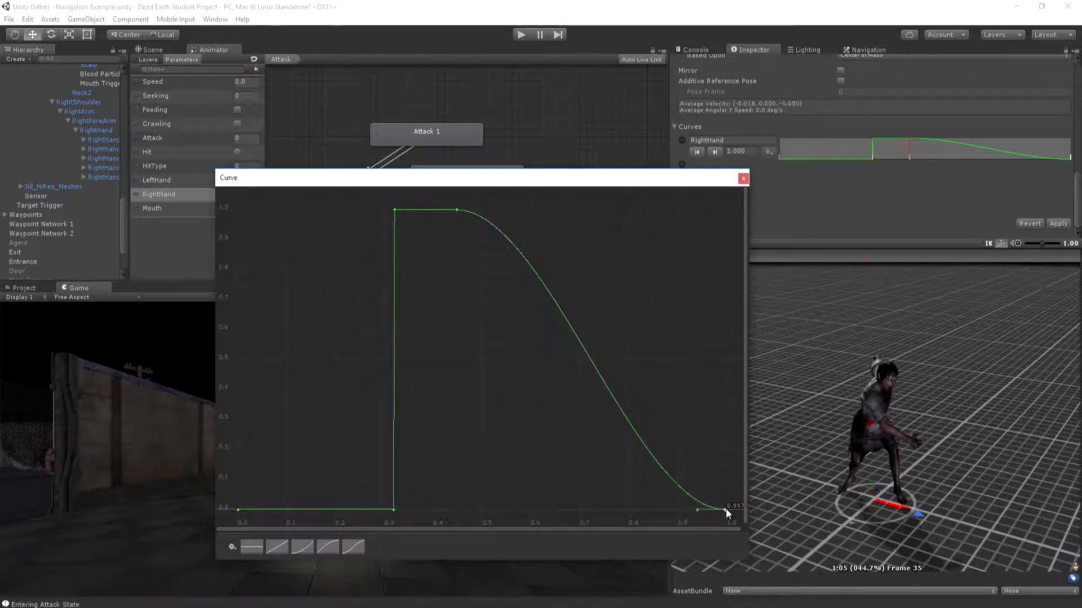
left_click_drag(726, 509, 458, 509)
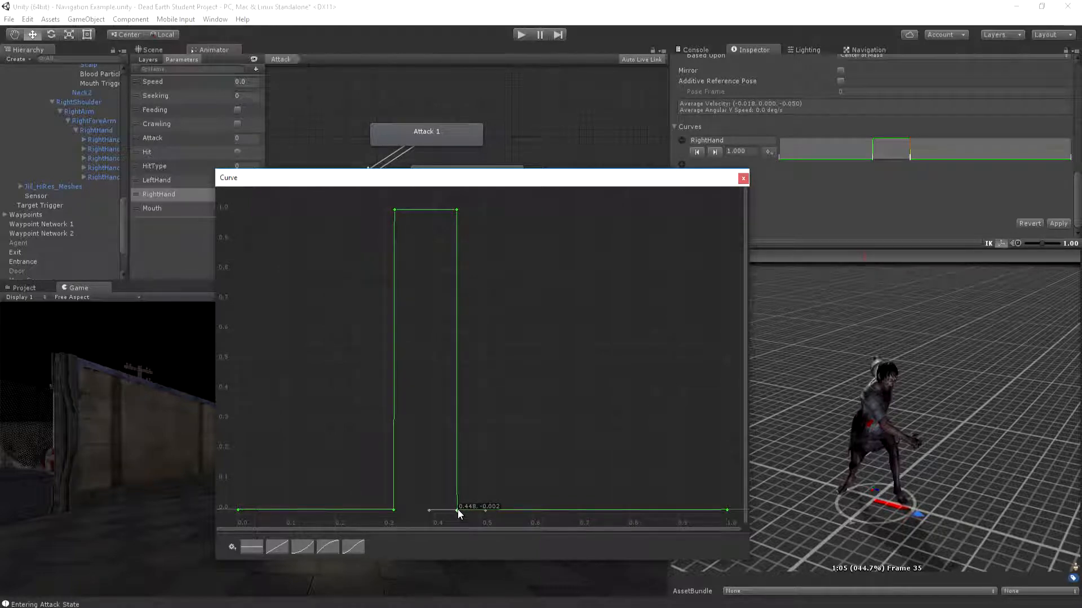
left_click(743, 179)
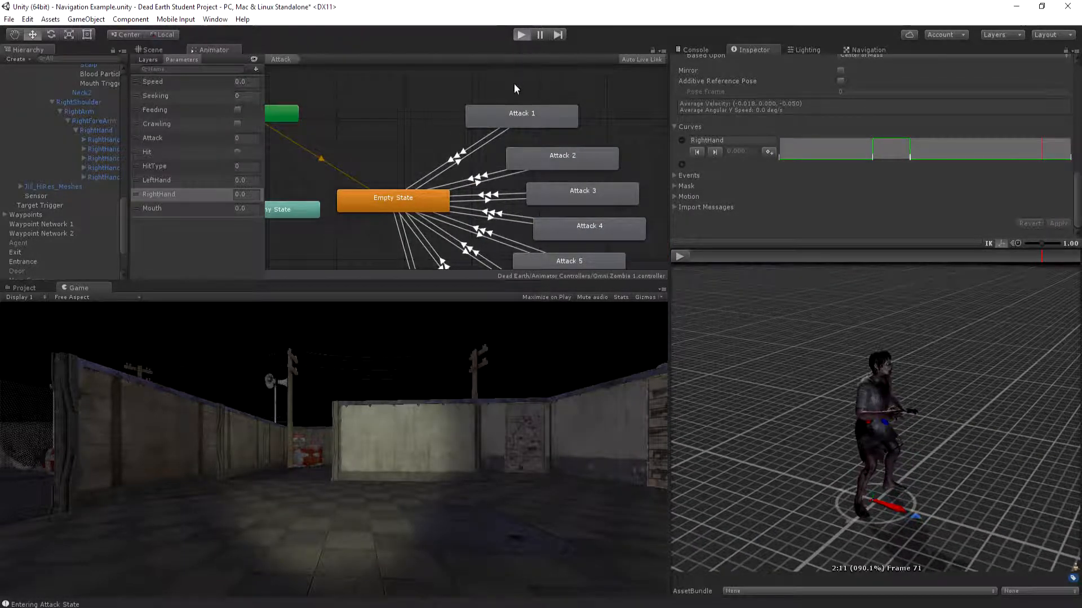
Play-test the scene by walking up to the zombie until it attacks, and stop play mode
left_click(513, 85)
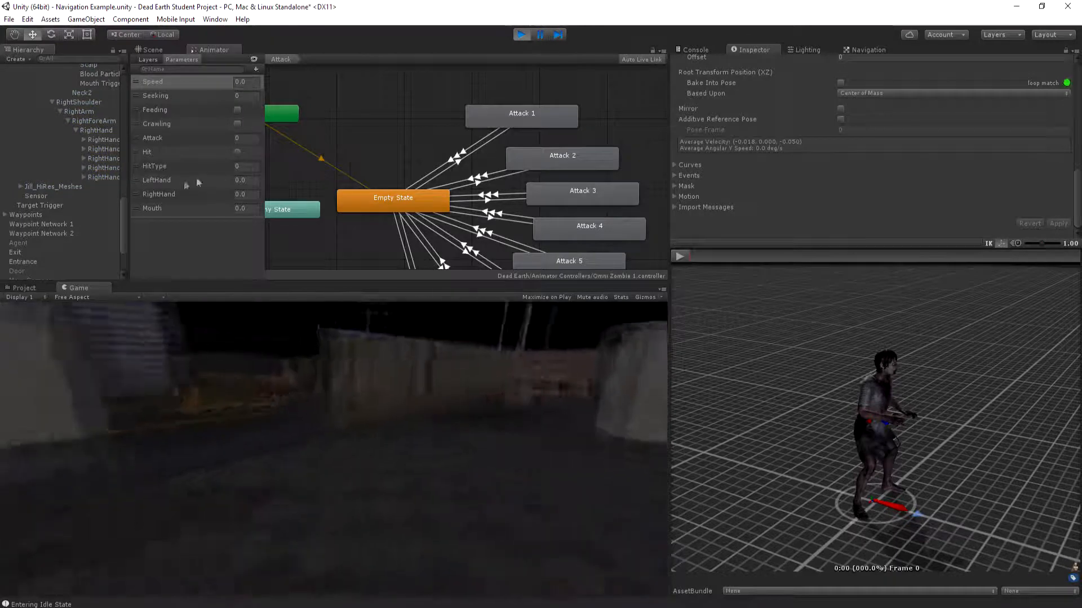
key("w")
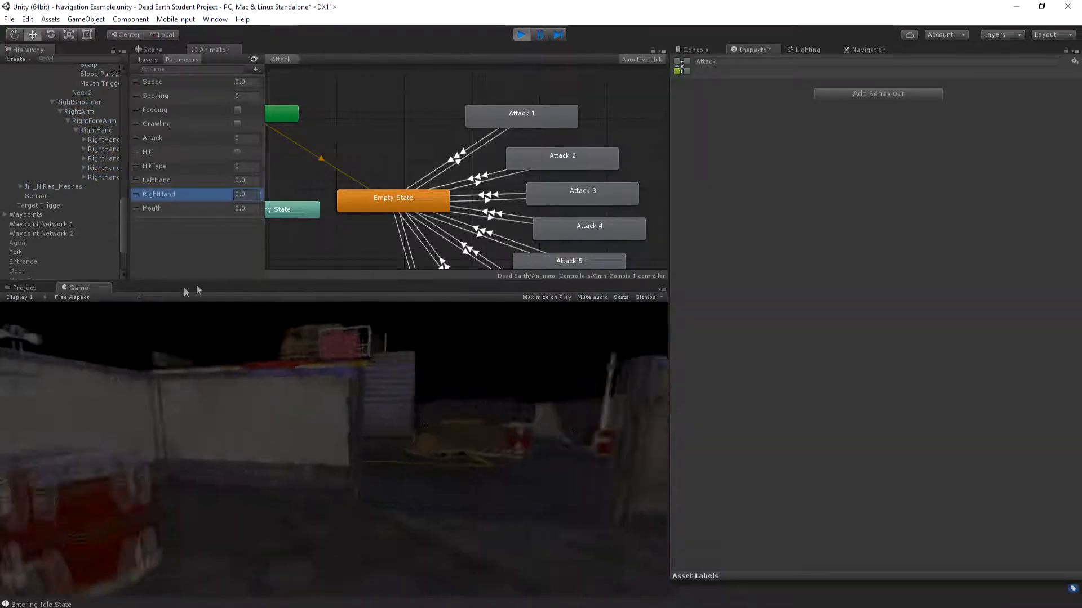
key("w")
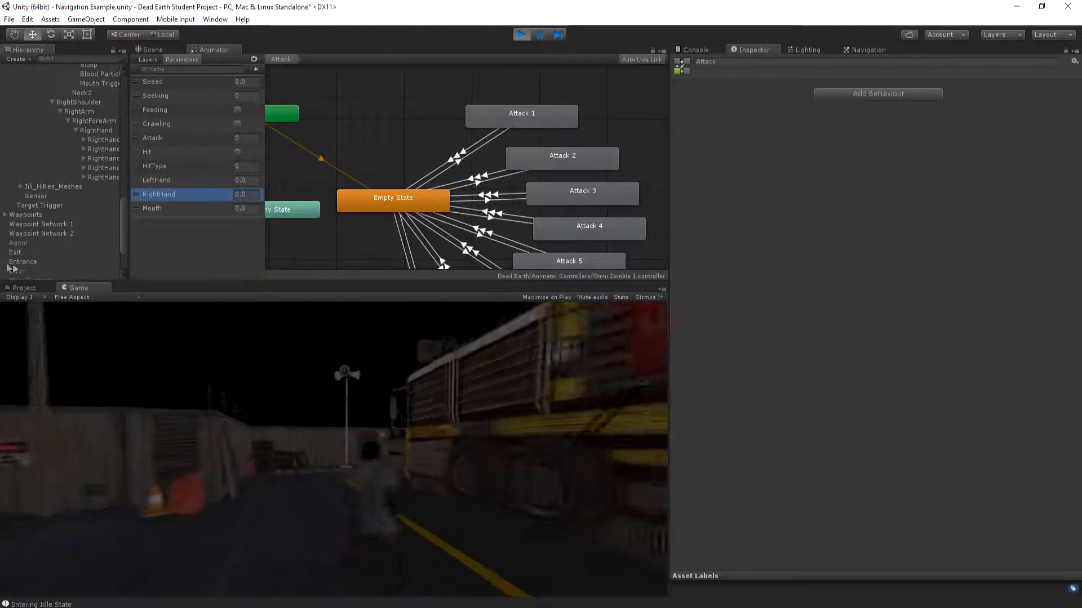
key("w")
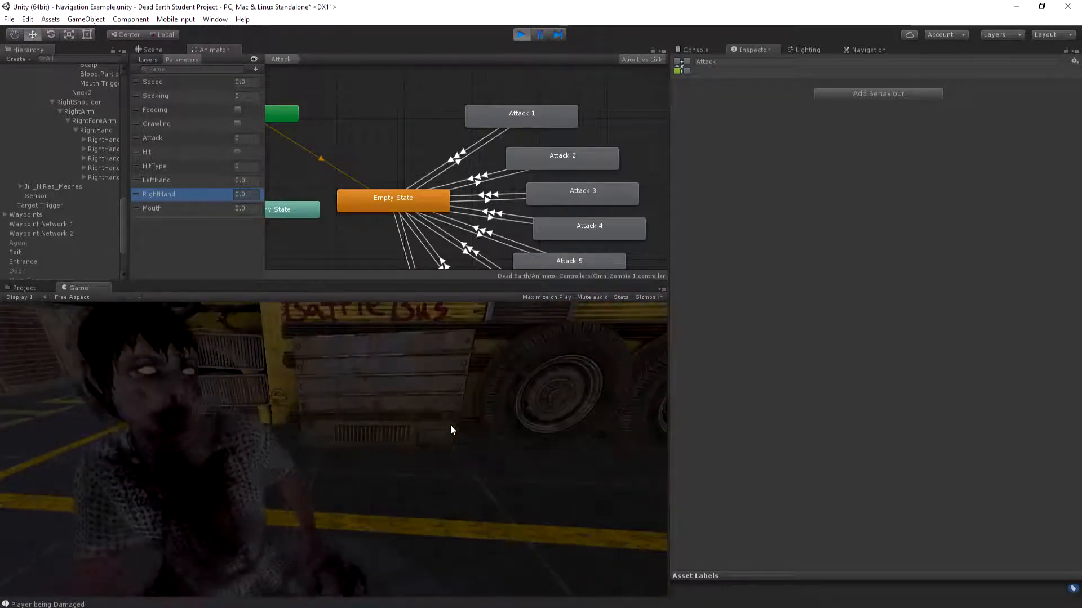
left_click(521, 35)
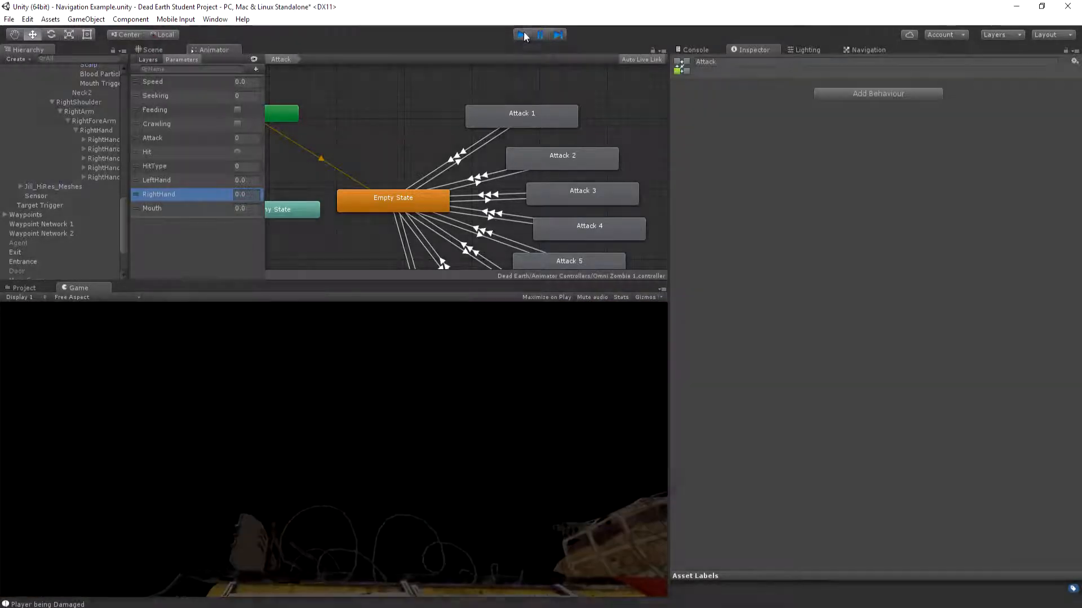
Enable Is Trigger on the RightHand sphere collider and the Mouth Trigger capsule collider, and check the same setting on LeftHand
left_click(94, 130)
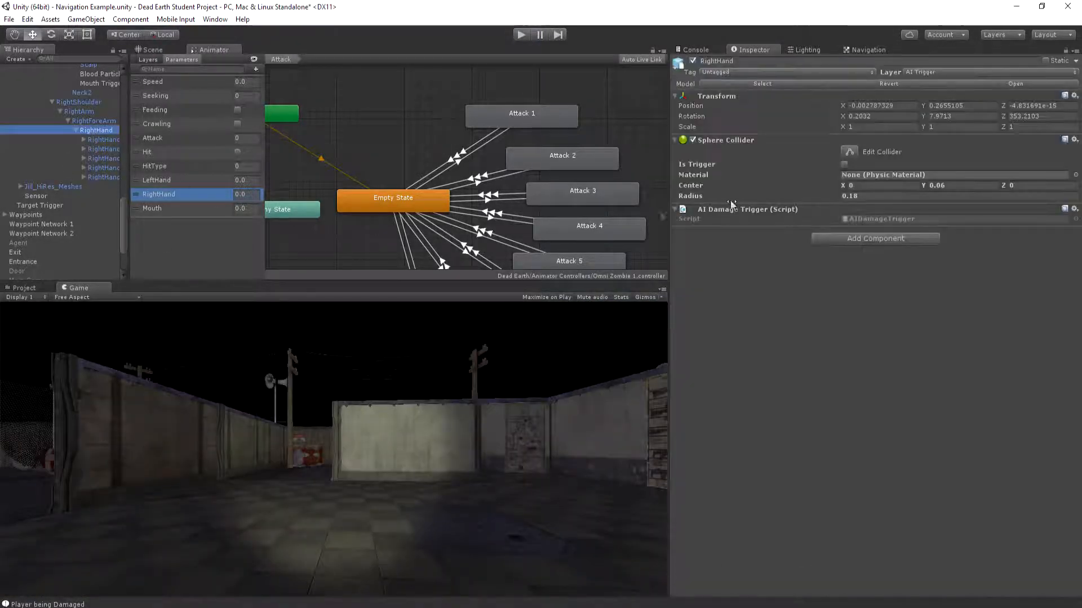
left_click(844, 164)
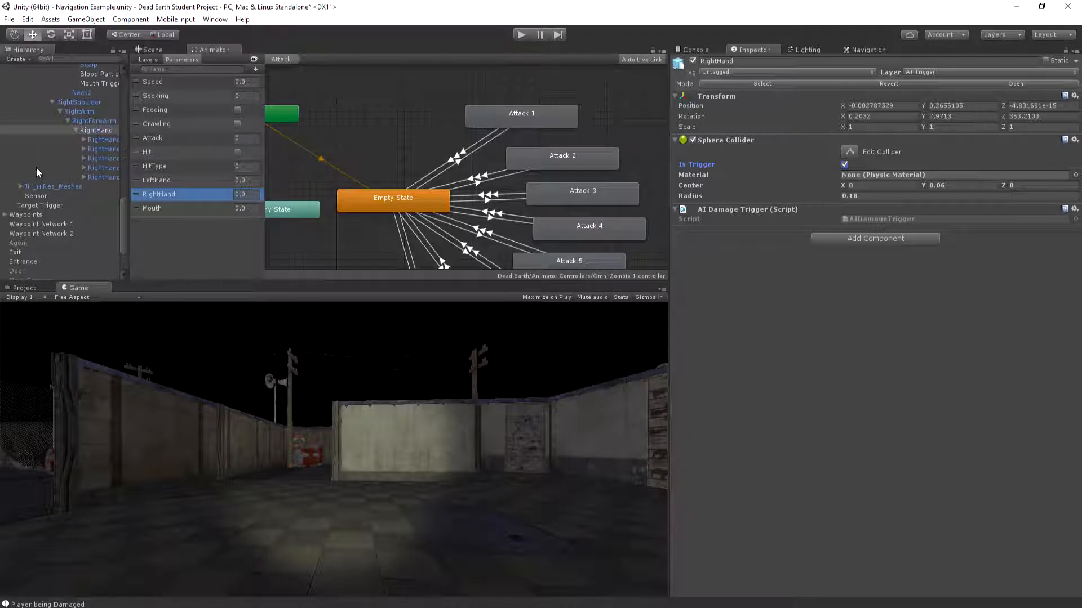
scroll(36, 167, "up", 10)
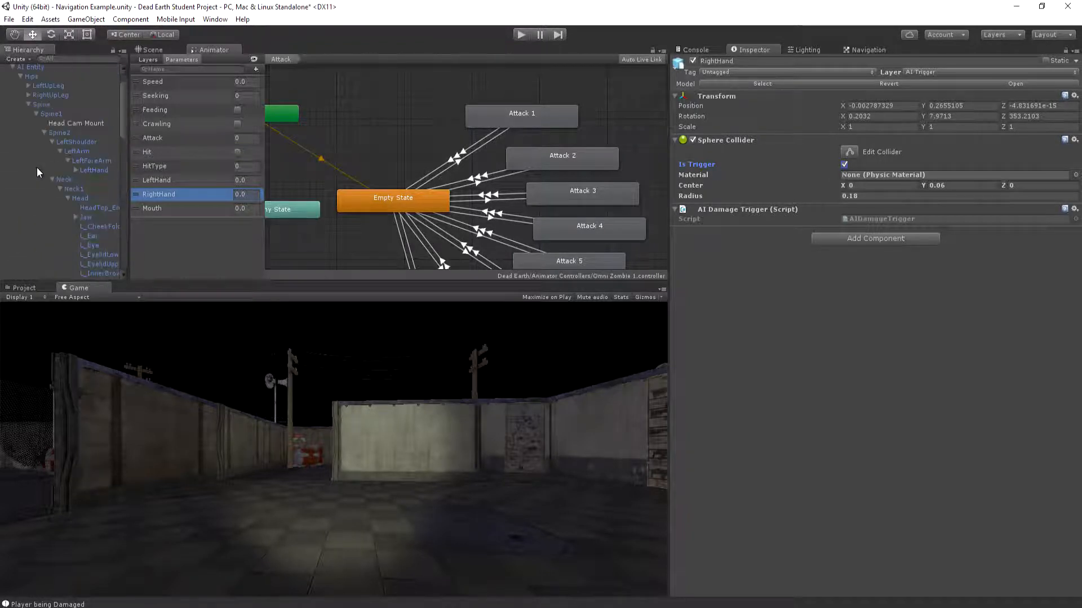
left_click(93, 170)
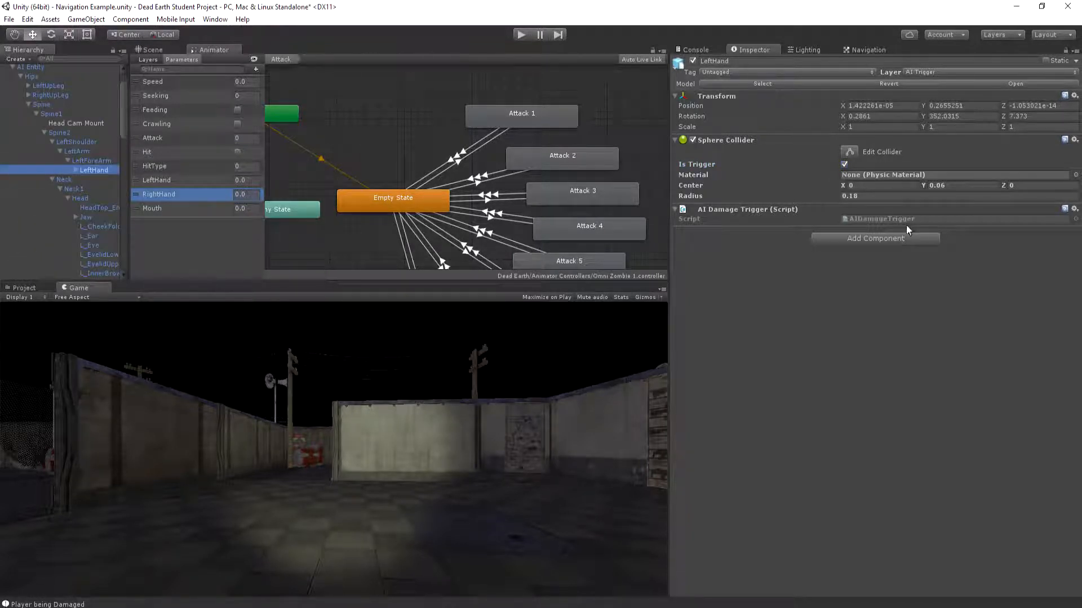
scroll(89, 180, "down", 8)
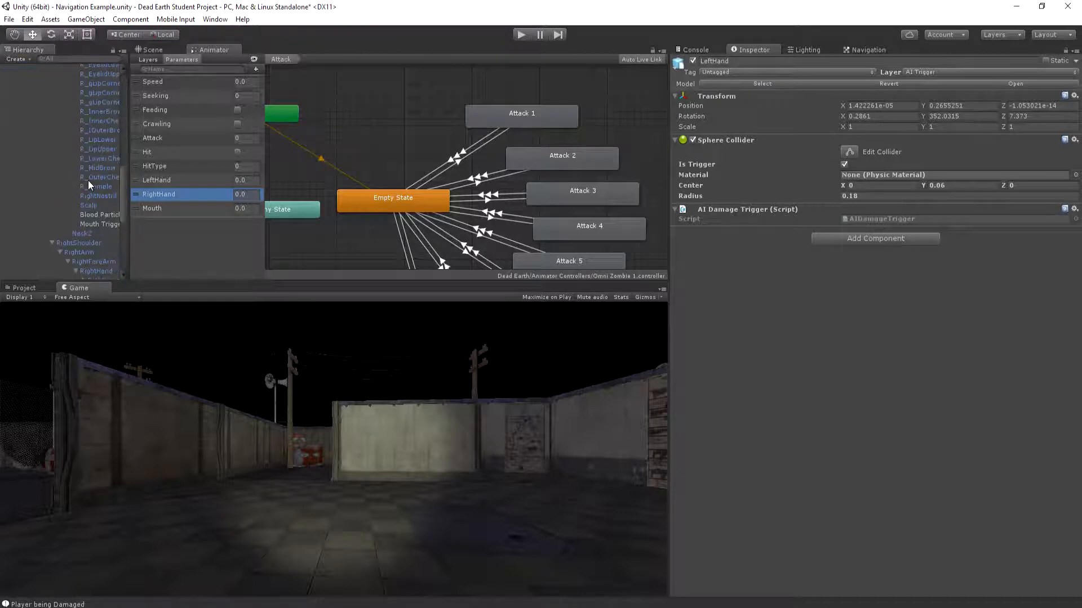
left_click(89, 224)
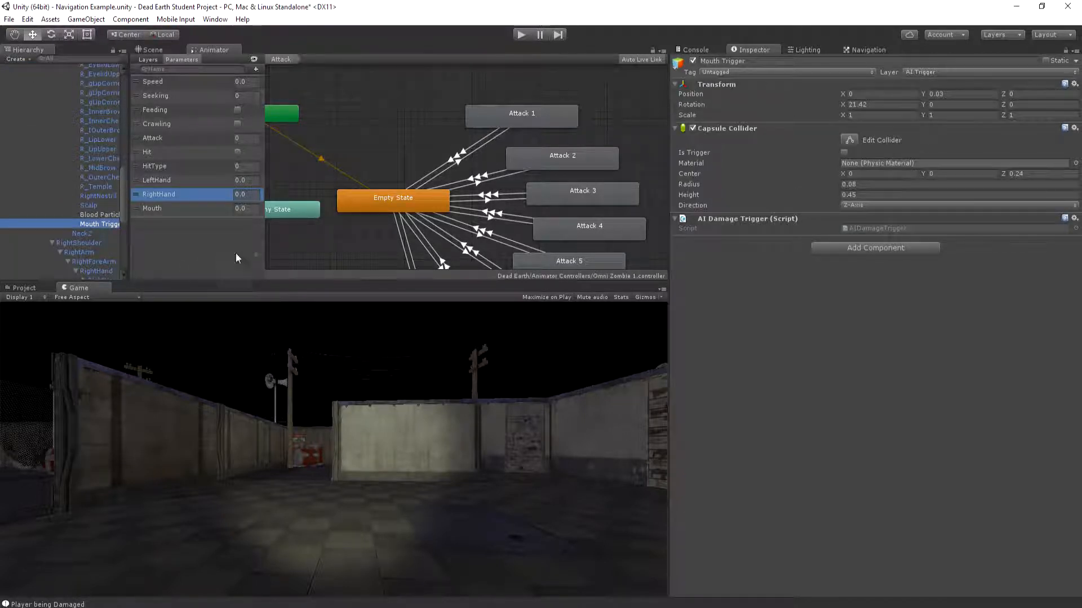
left_click(844, 153)
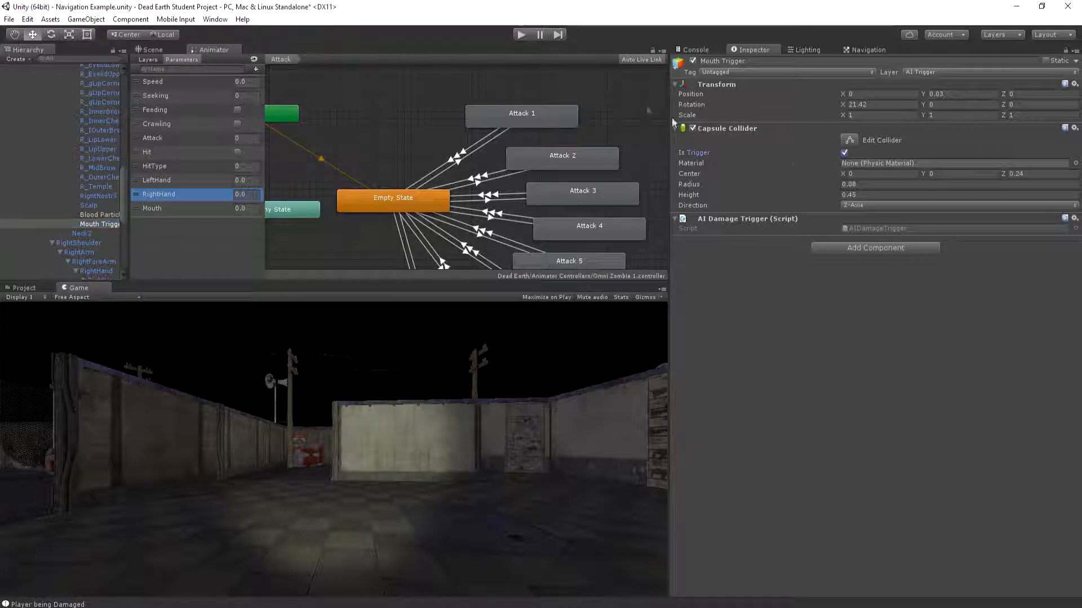
Play-test the zombie's attack with its AI Entity selected to watch the live animator parameters, and stop play mode
left_click(522, 34)
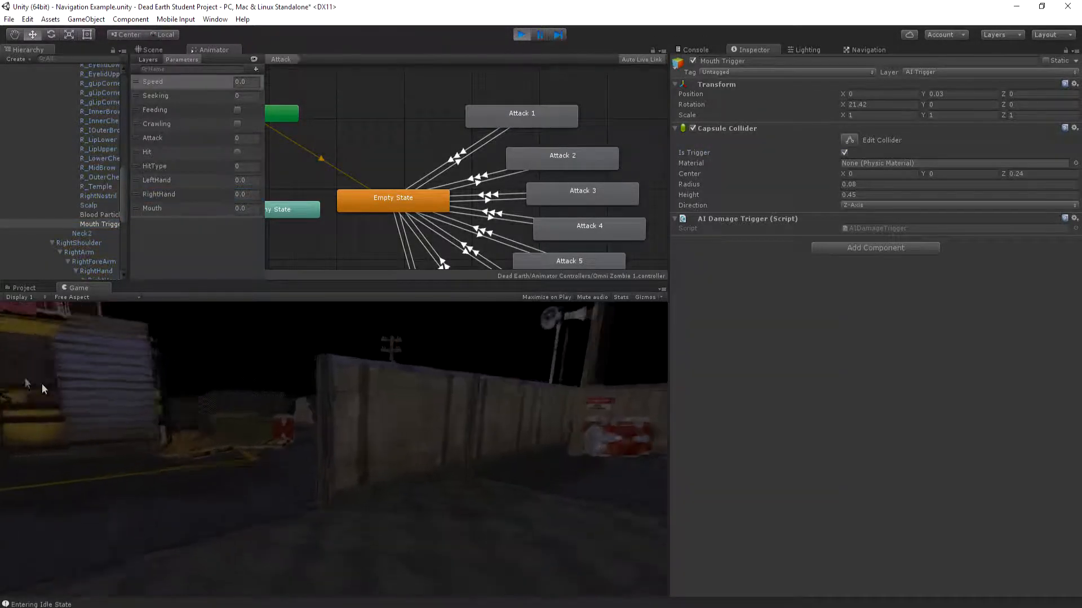
key("w")
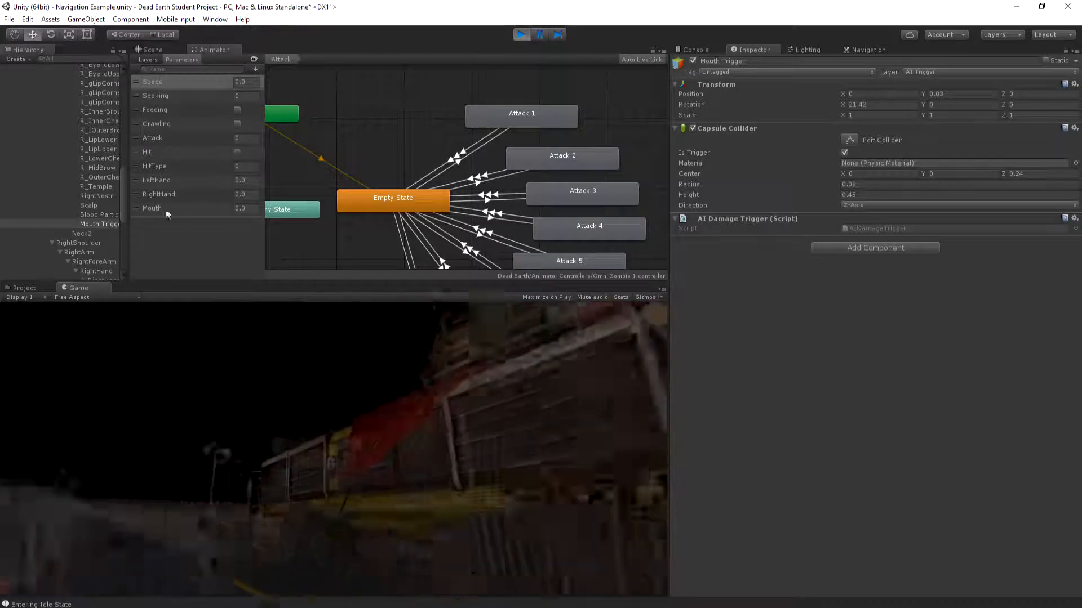
left_click(168, 194)
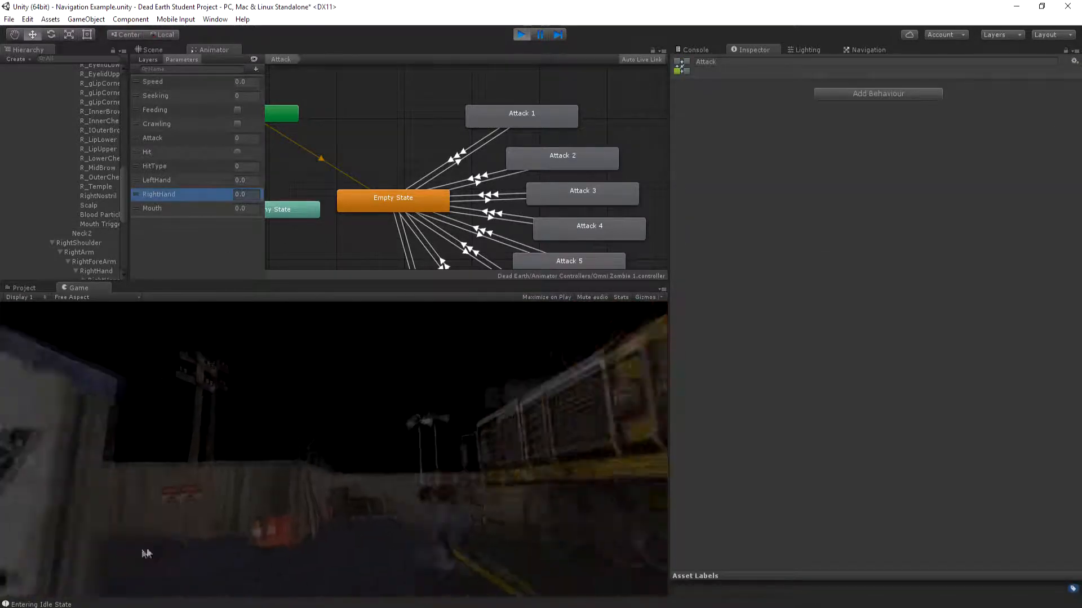
key("w")
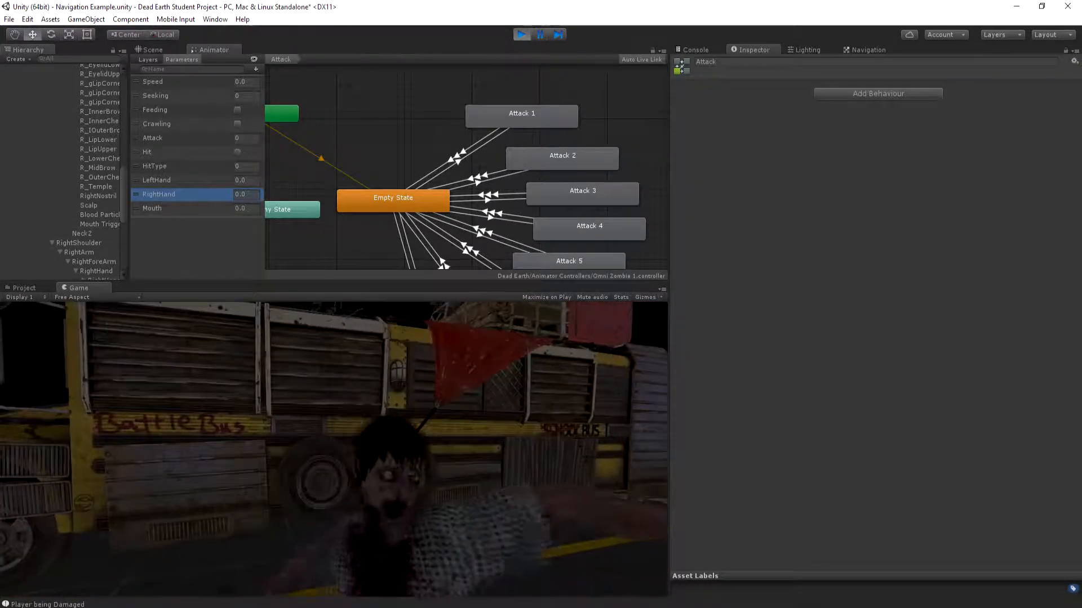
left_click_drag(123, 180, 123, 70)
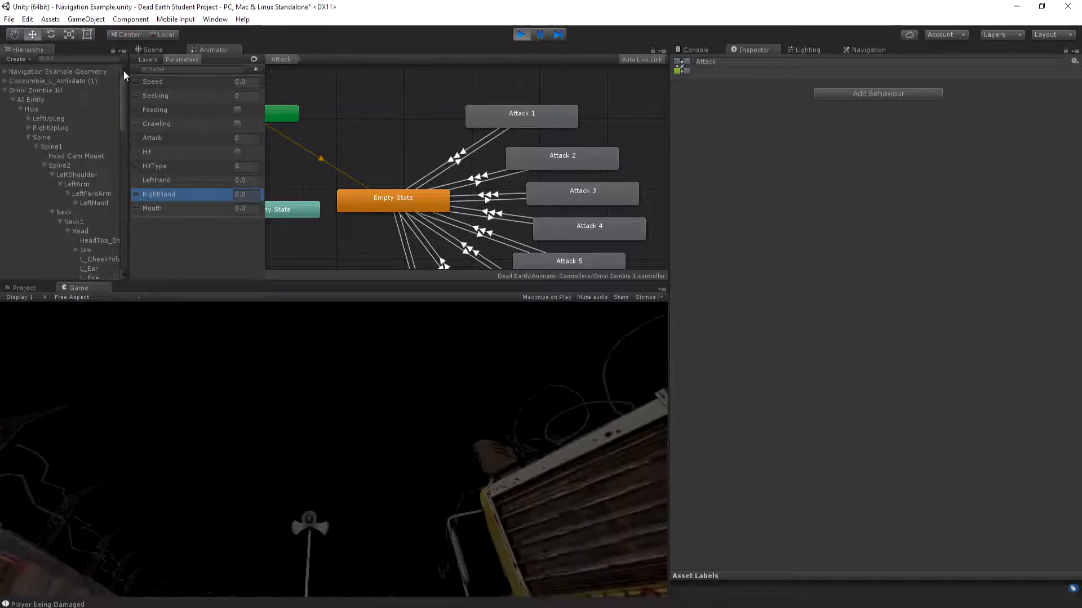
left_click(37, 102)
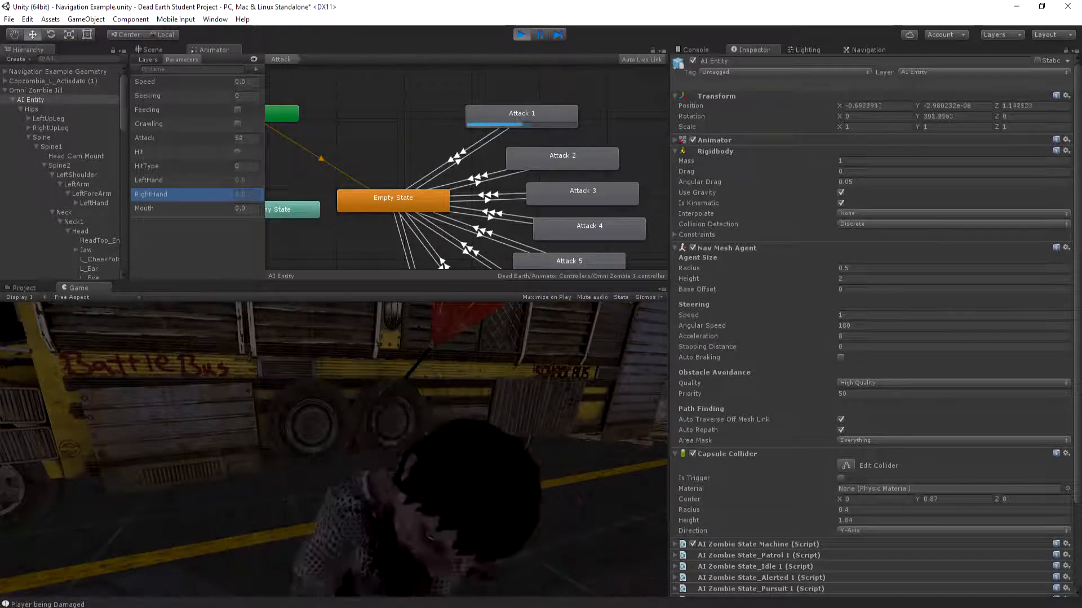
key("ctrl+p")
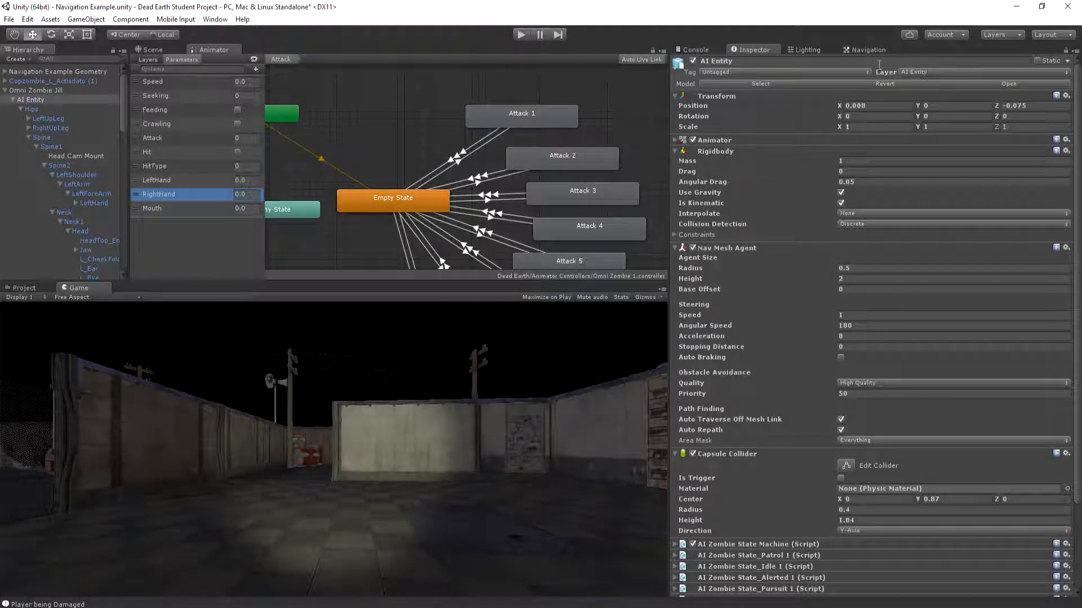
Switch to the AIDamageTrigger script in MonoDevelop, review its OnTriggerStay method, and restore the window down from full screen
key("alt+Tab")
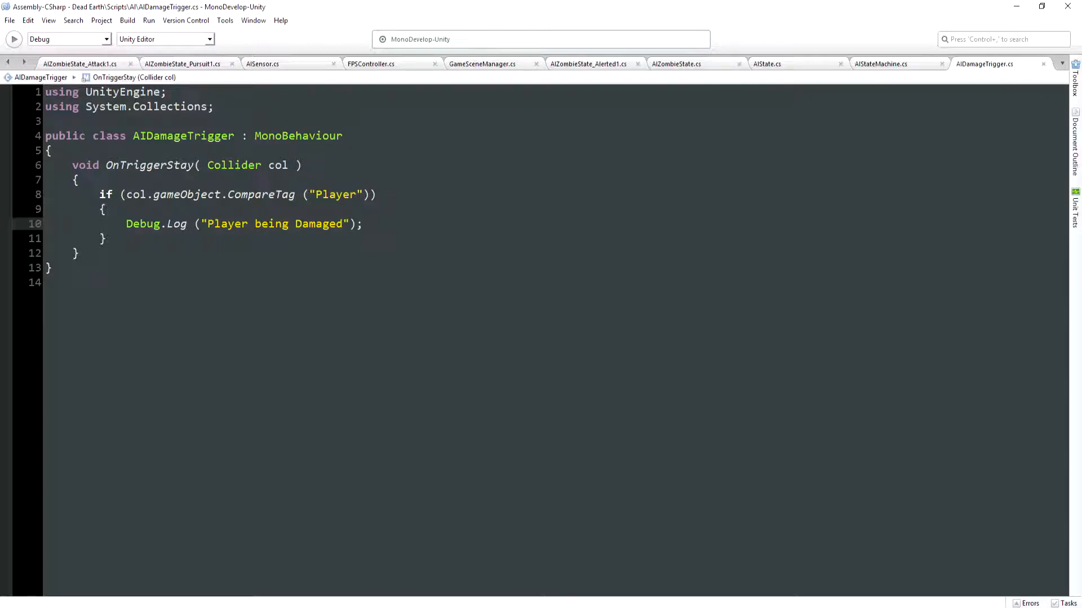
left_click(140, 223, "shift")
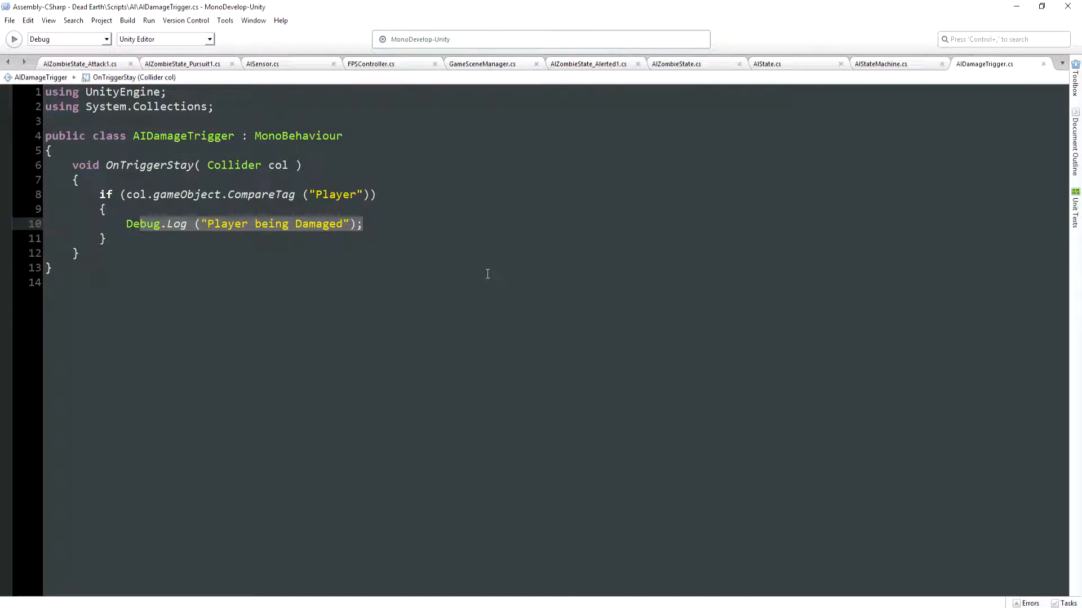
left_click(207, 165)
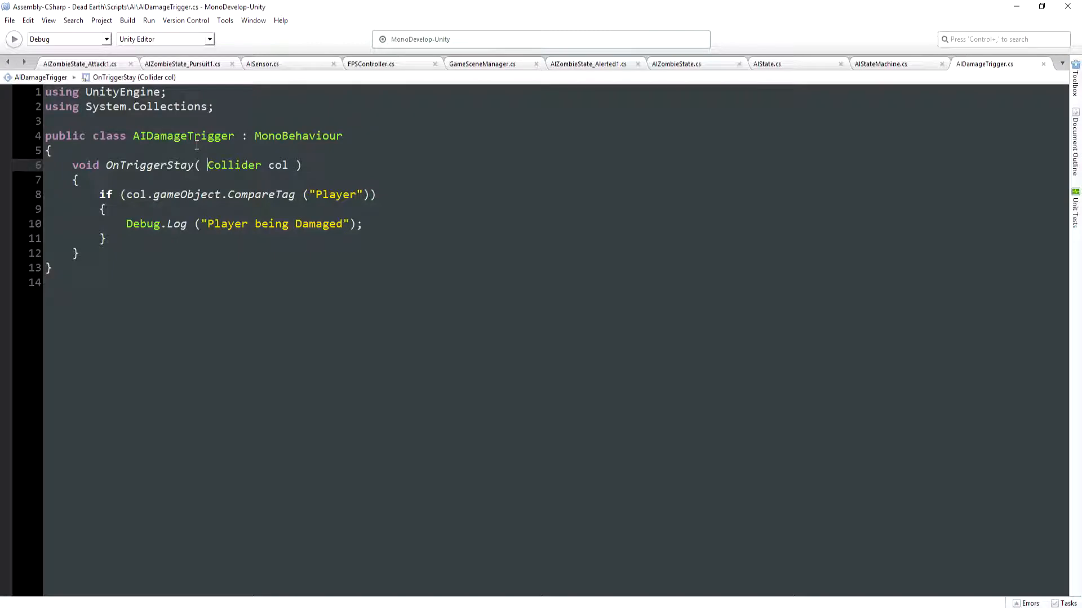
double_click(534, 3)
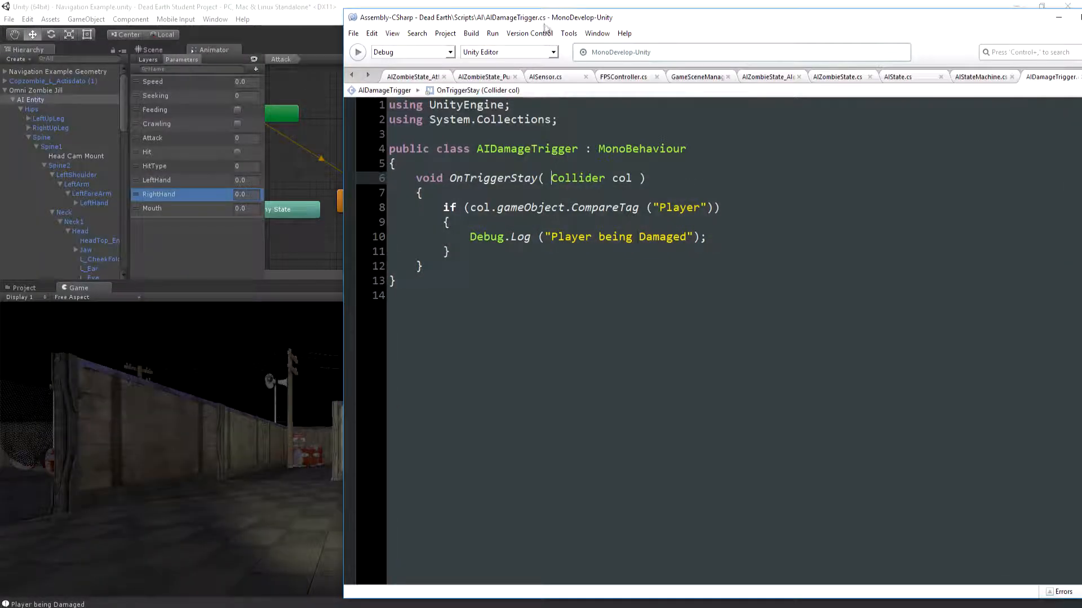
Add a serialized string field _parameter initialised to "" above OnTriggerStay in AIDamageTrigger, and save the script
left_click(491, 162)
key("Return")
type("[SerializeField] strin")
type("g")
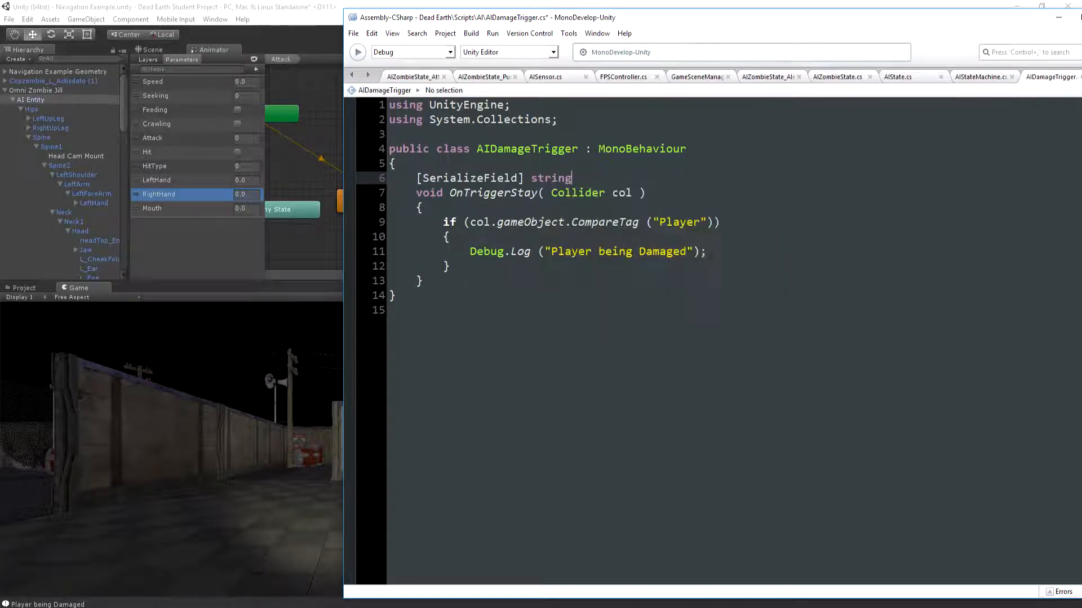
type(" _p")
key("BackSpace")
type("_parameter")
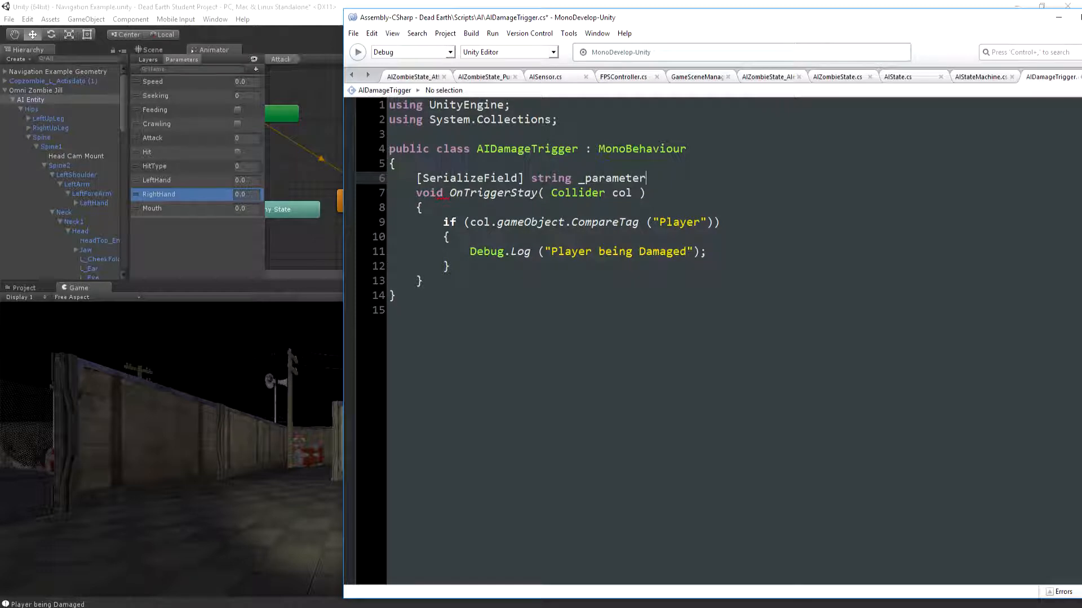
key("Return")
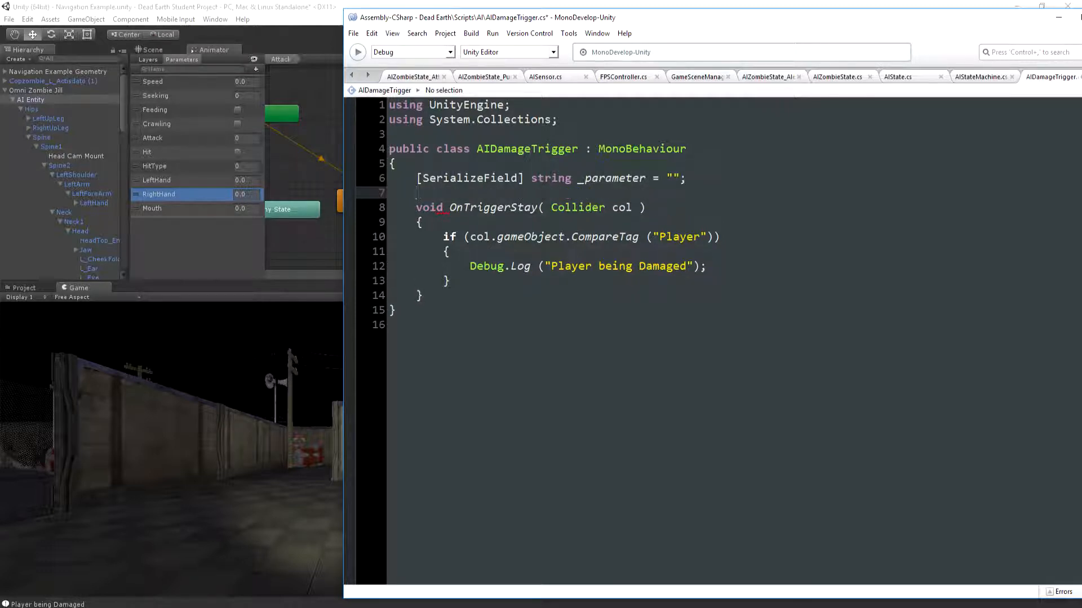
left_click(353, 33)
left_click(374, 87)
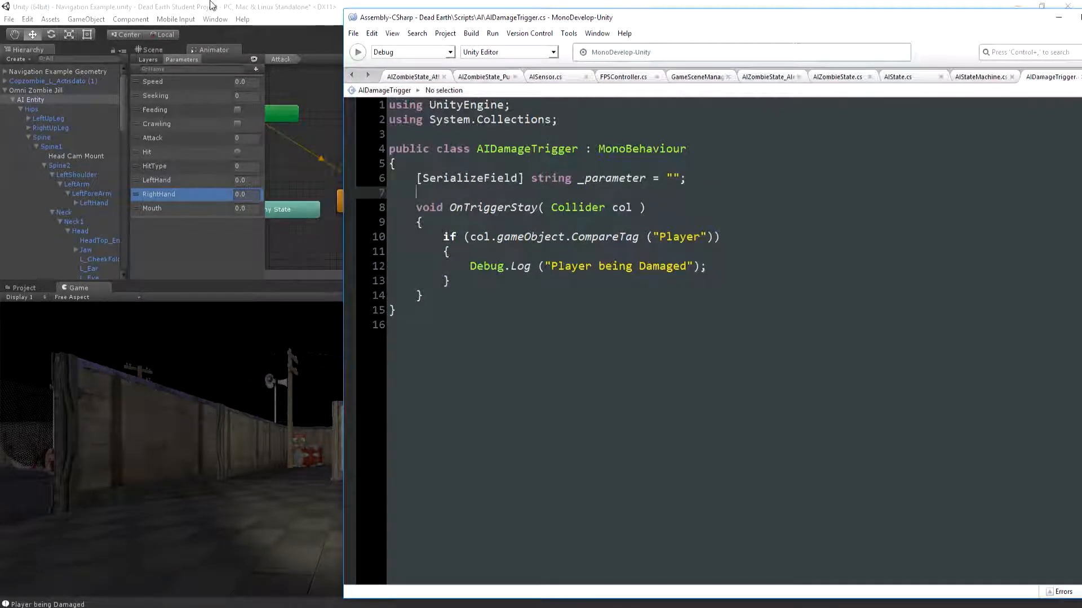
Switch back to Unity, show the Scene view, and set the LeftHand AI Damage Trigger's Parameter to Lefthand
key("alt+Tab")
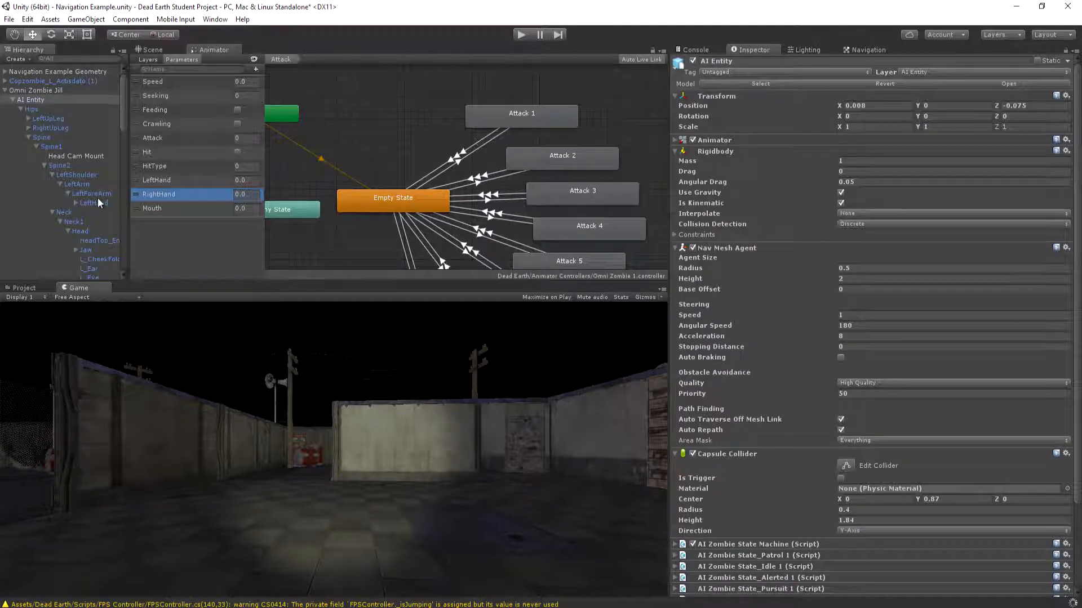
left_click(93, 202)
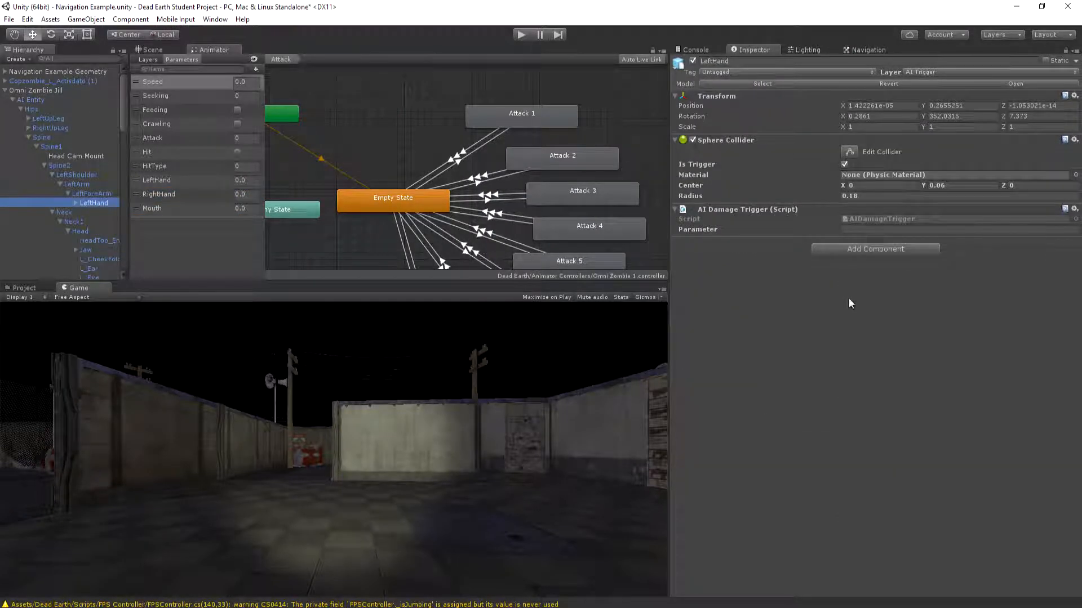
left_click(153, 50)
left_click(856, 230)
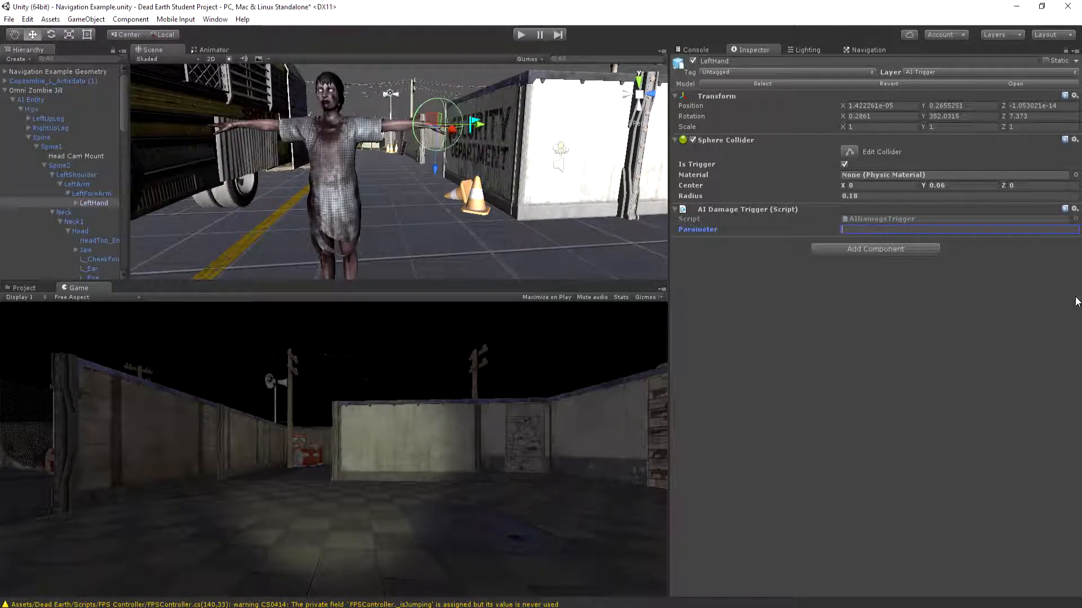
type("Lefthand")
Set the Parameter of the Mouth Trigger's AI Damage Trigger script to Mouth
scroll(90, 103, "down", 10)
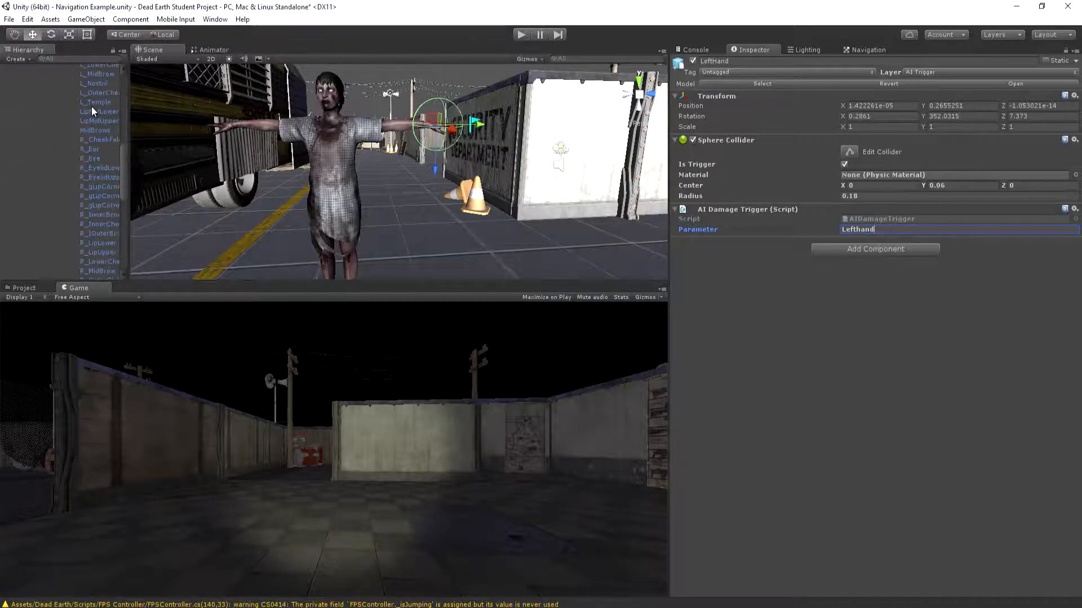
left_click(94, 151)
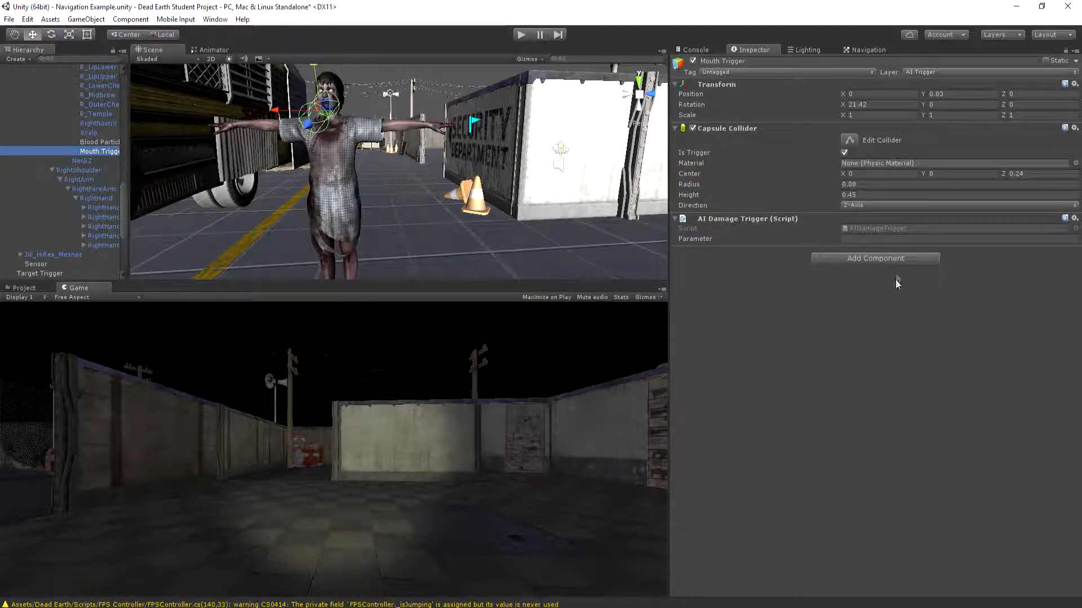
left_click(864, 239)
type("Mouth")
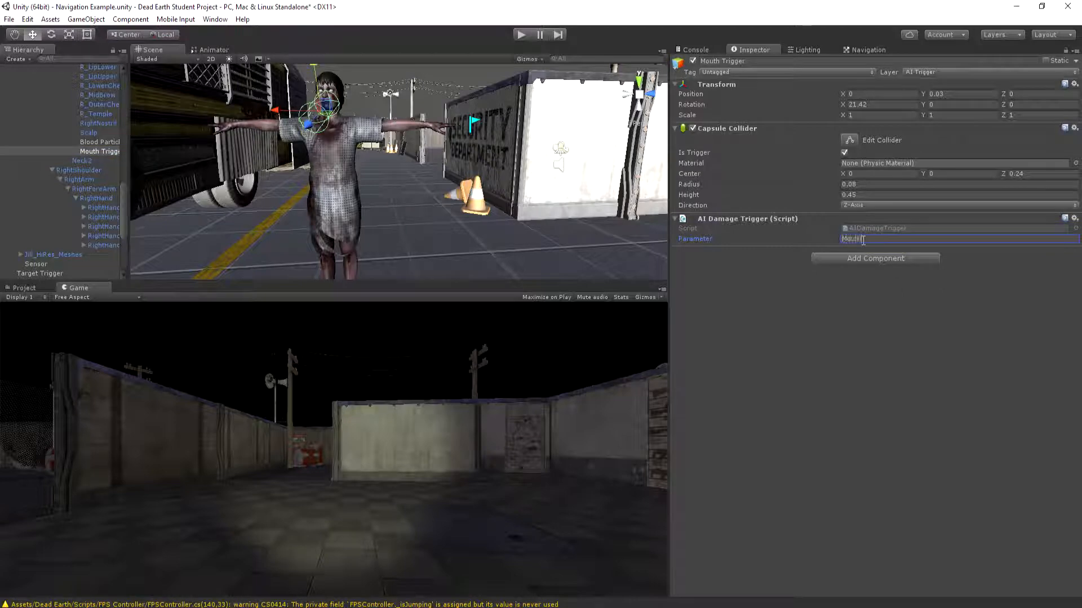
Set the Parameter of RightHand's AI Damage Trigger script to RightHand, and show the Animator view with its parameters
left_click(94, 198)
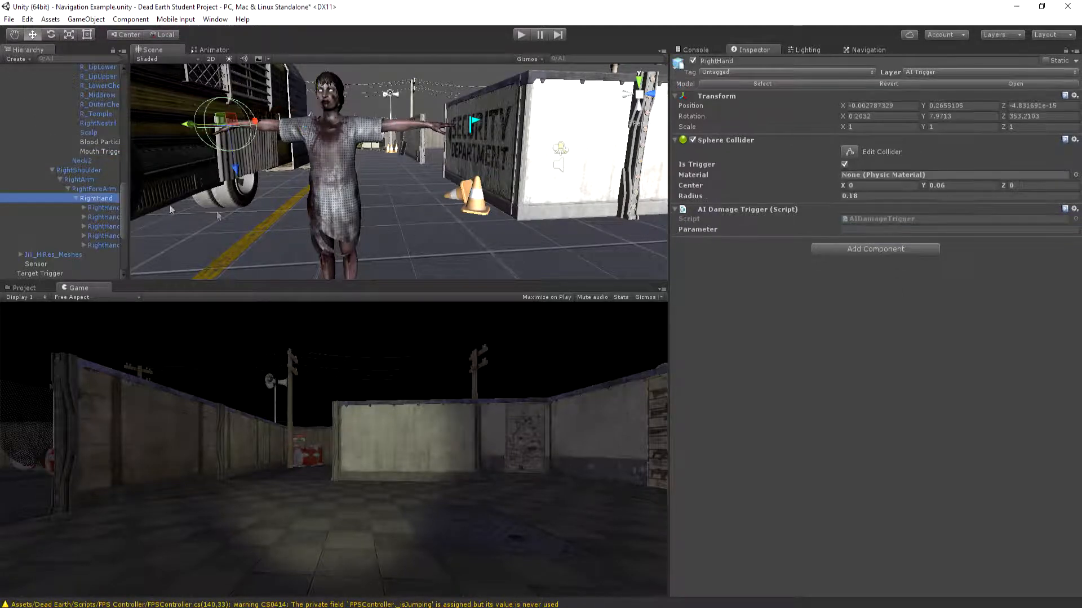
left_click(874, 230)
type("Right")
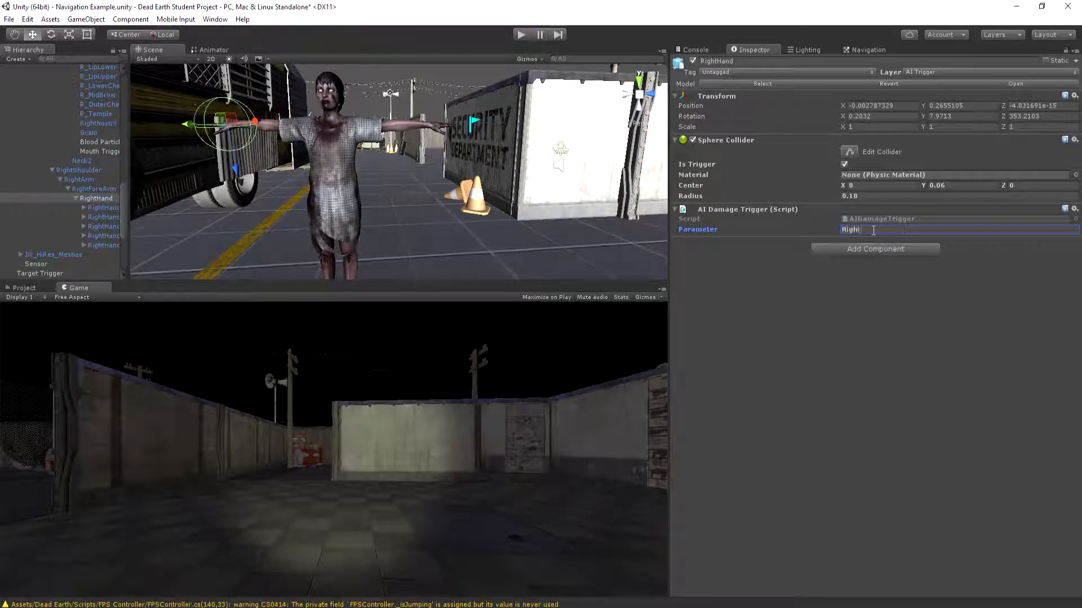
type("Hand")
left_click(213, 50)
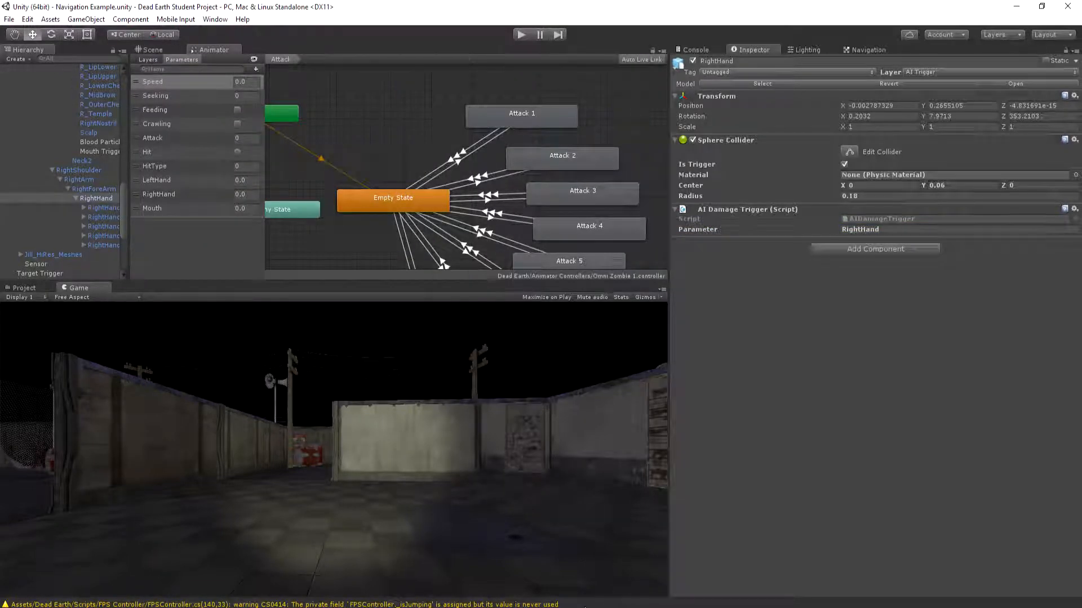
Switch to MonoDevelop and add an empty void Start() method above OnTriggerStay in AIDamageTrigger
key("alt+Tab")
mouse_move(609, 243)
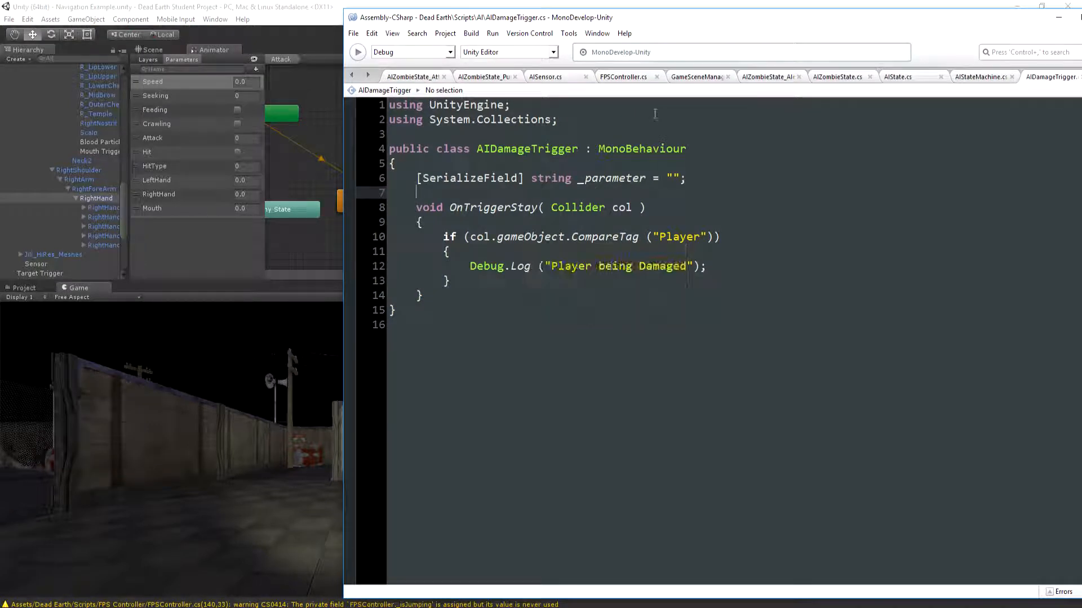
key("Return")
key("Up")
type("void")
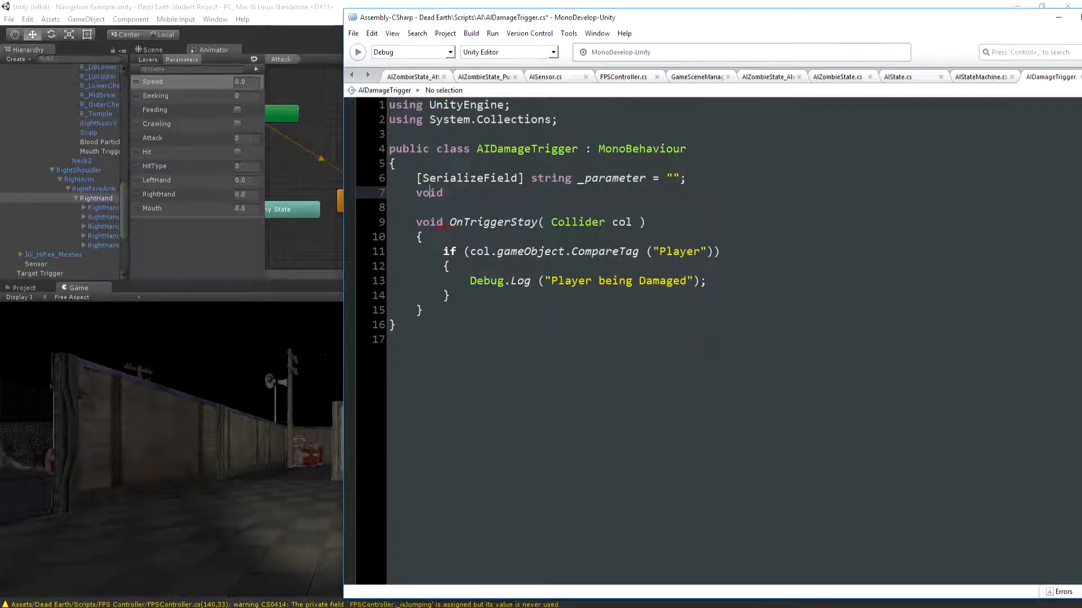
key("Return")
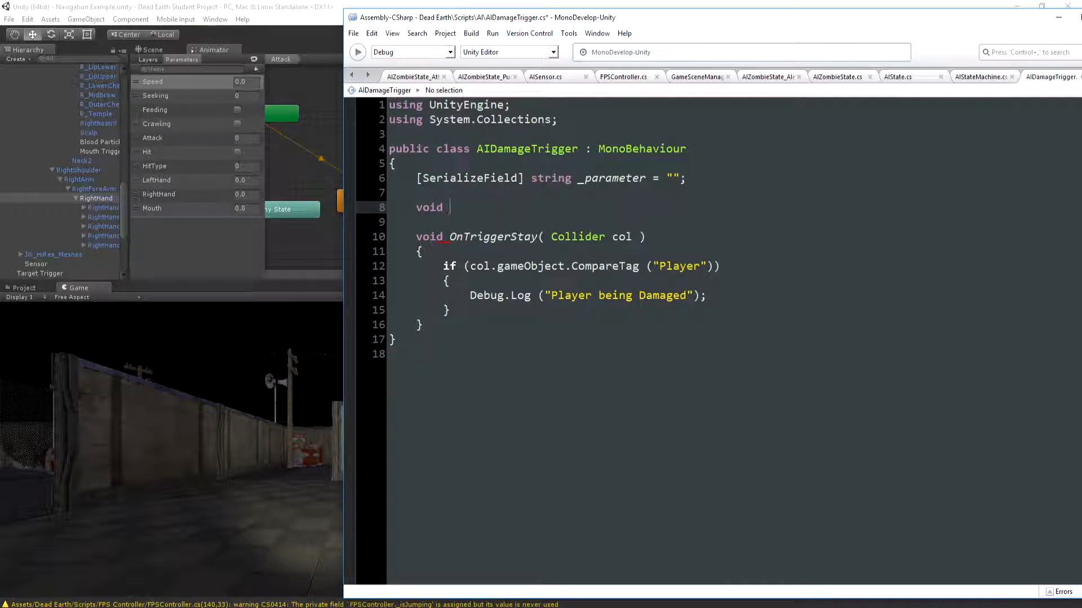
type("Start()")
key("Return")
type("{")
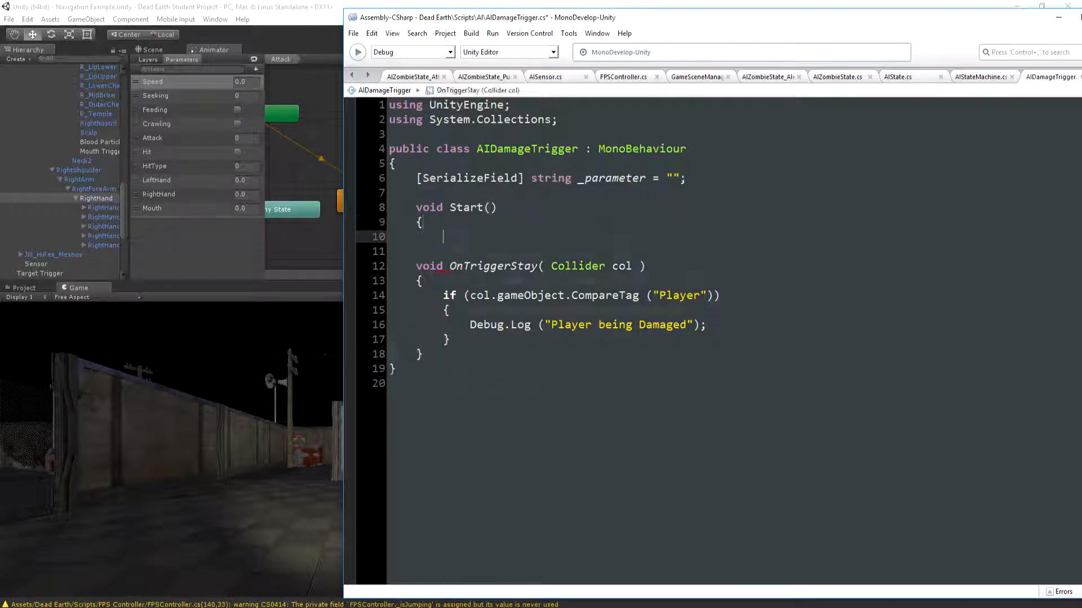
key("Return")
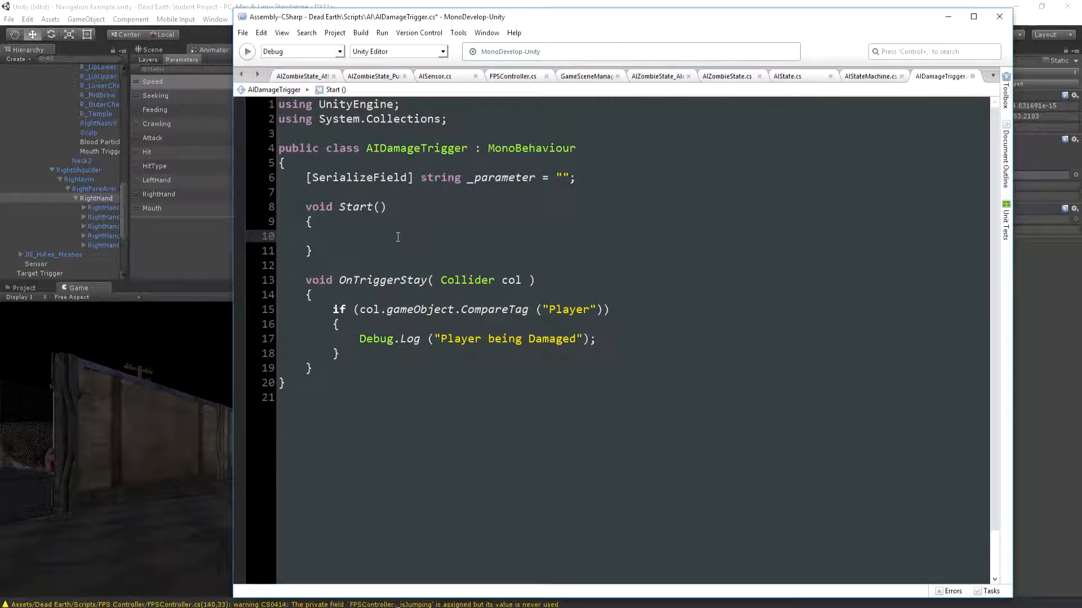
Above Start(), add a "// Private" comment and declare the field AIStateMachine _stateMachine = null;
left_click(324, 193)
key("Return")
key("Return")
key("Up")
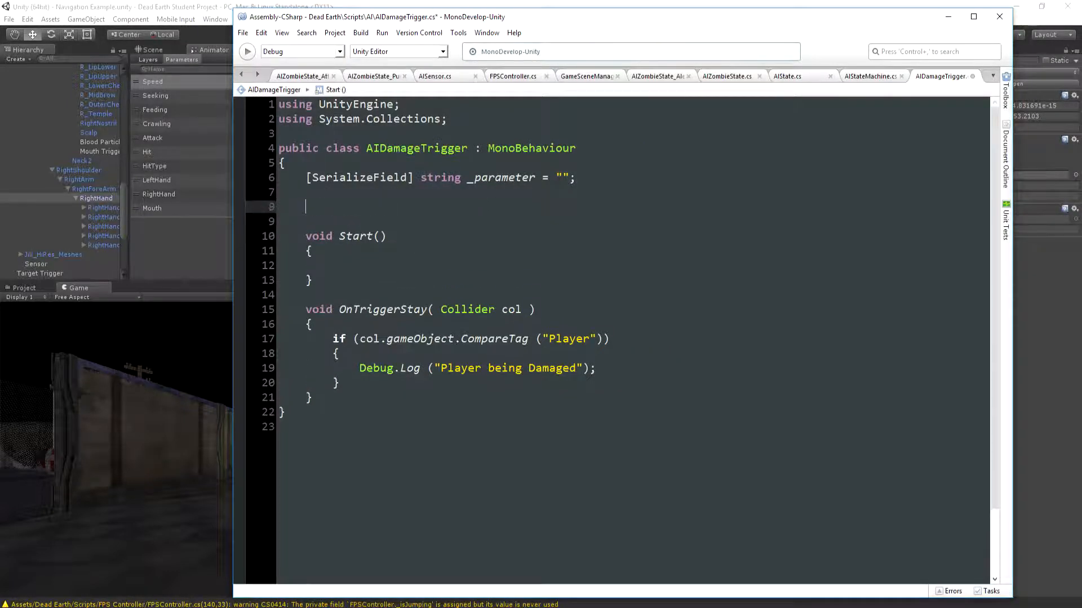
type("// Private")
key("Return")
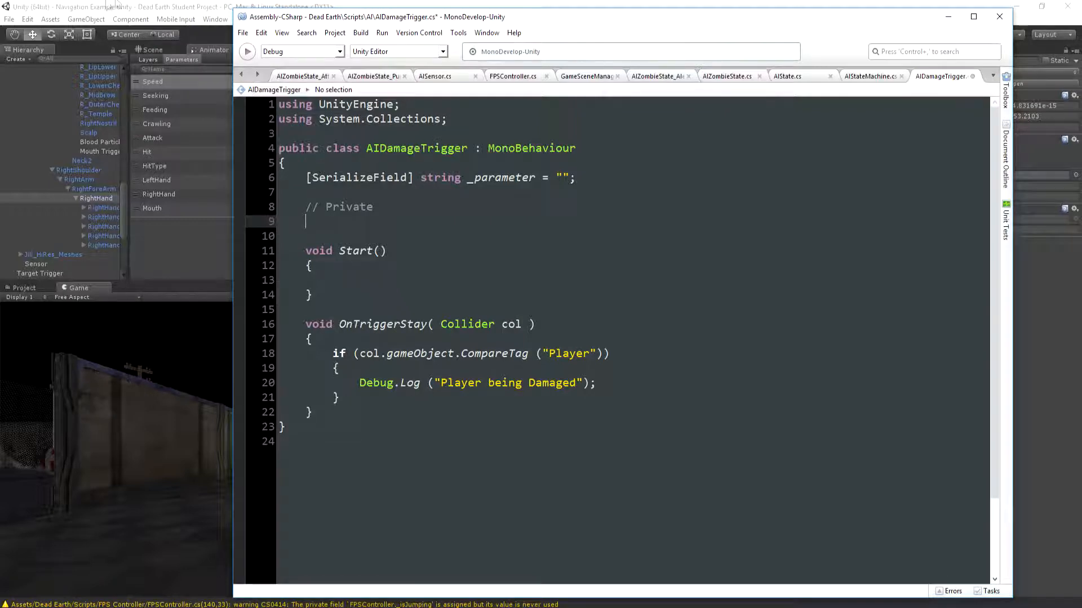
left_click_drag(123, 192, 121, 81)
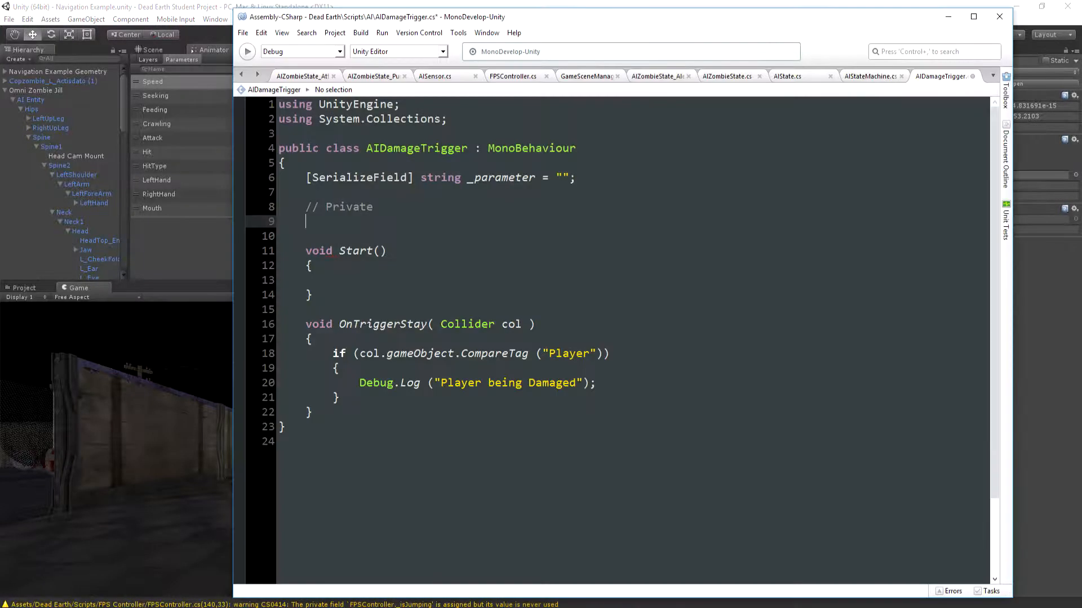
type("A")
type("ate")
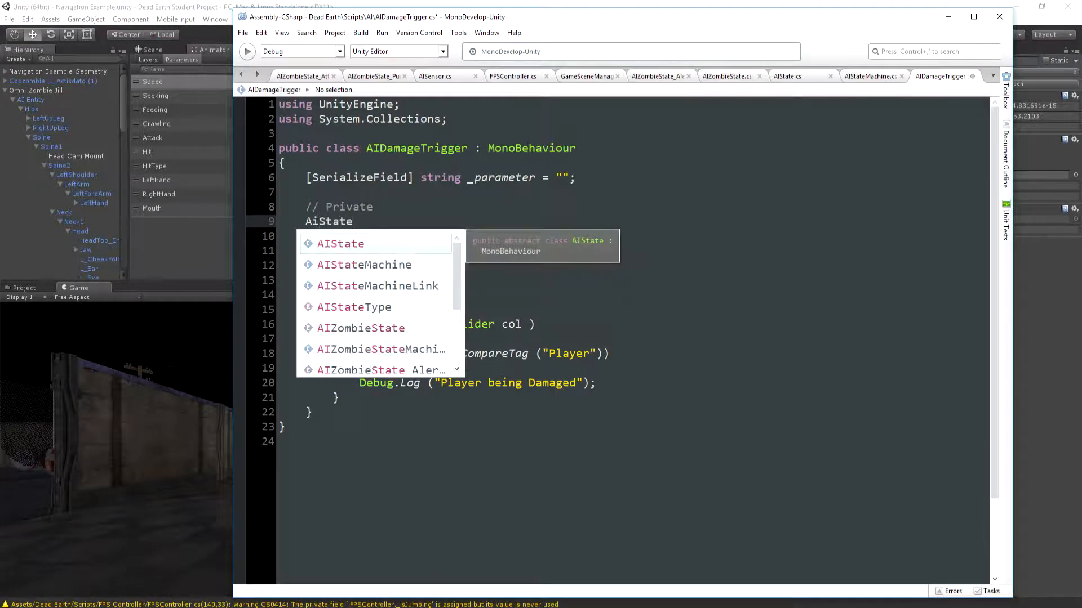
type("Machine")
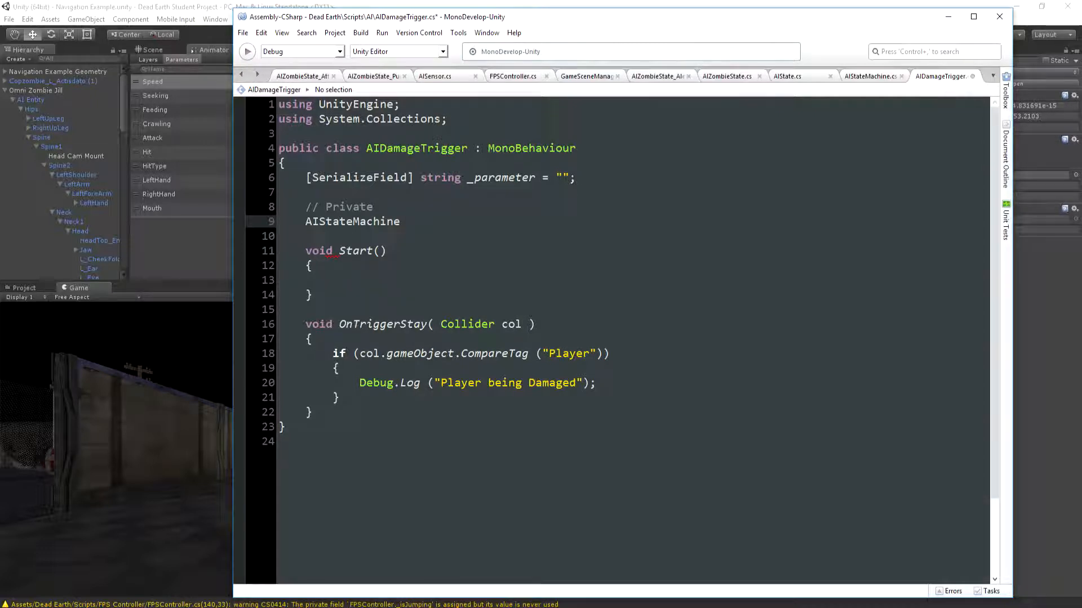
type("_stateMachine = null;")
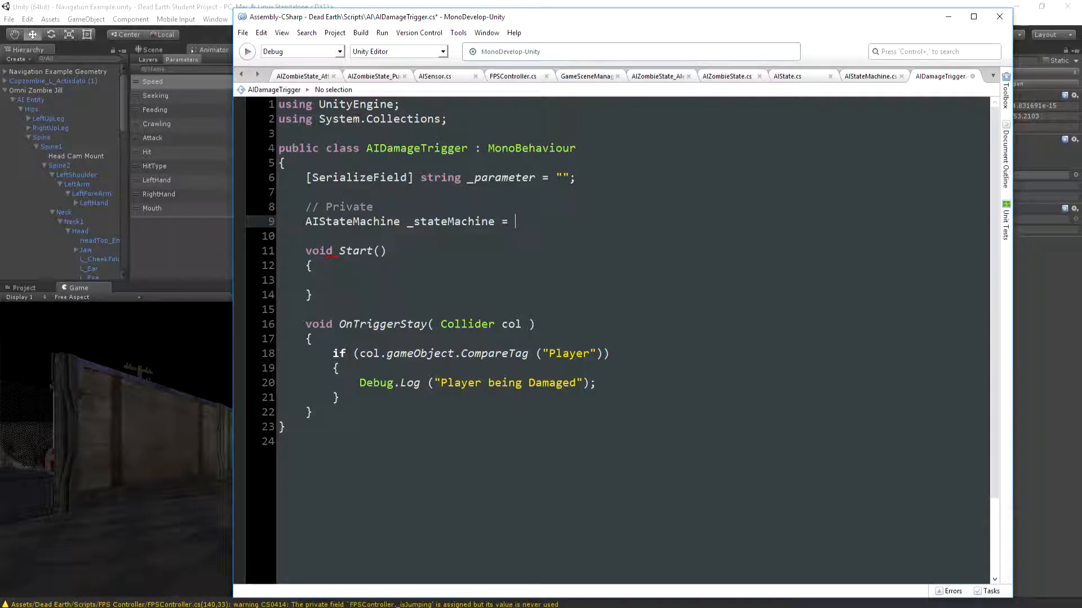
In Start(), assign _stateMachine = transform.root.GetComponentInChildren<AIStateMachine> ();
key("Down")
key("Down")
key("Down")
key("Down")
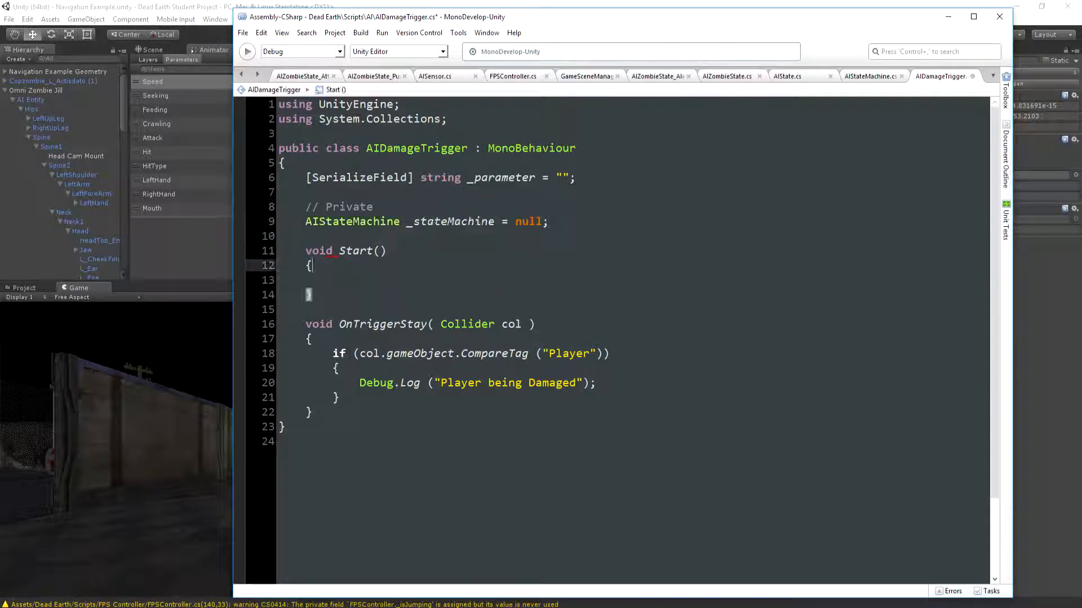
type("_stateM")
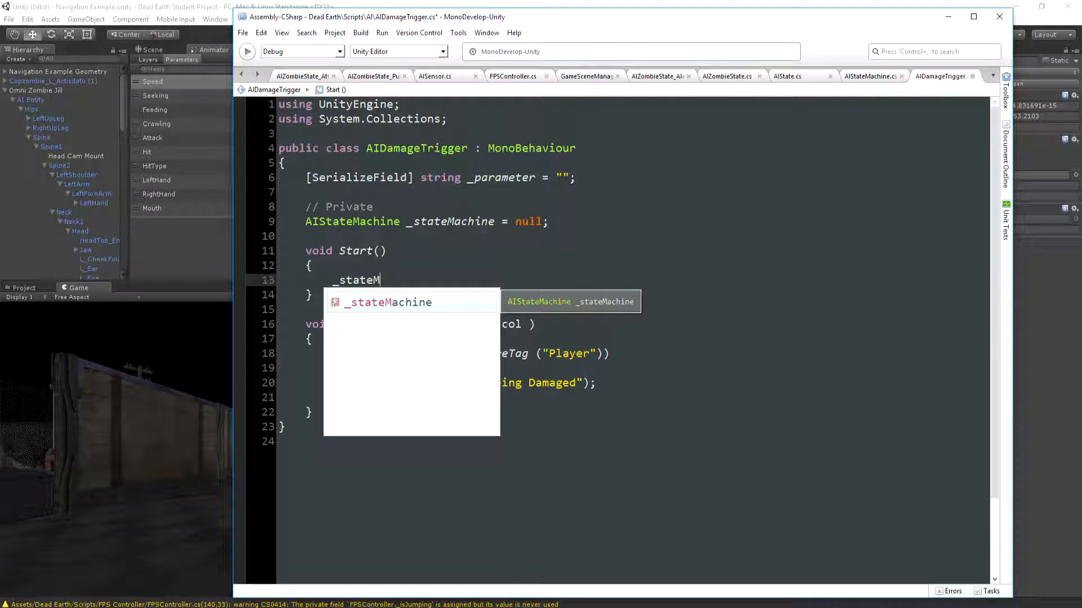
type("achine =")
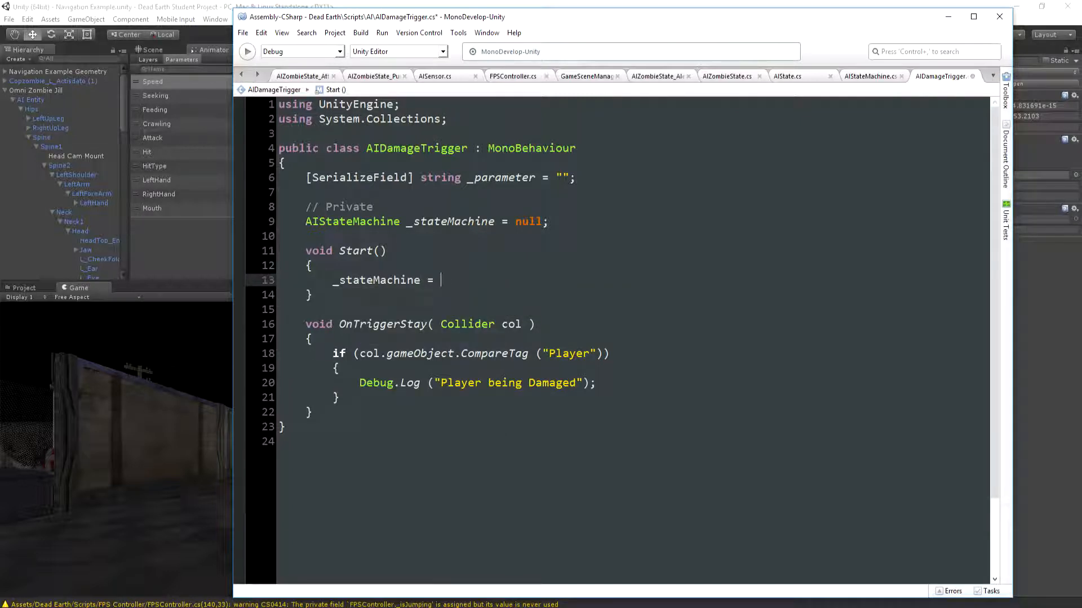
type("- trans")
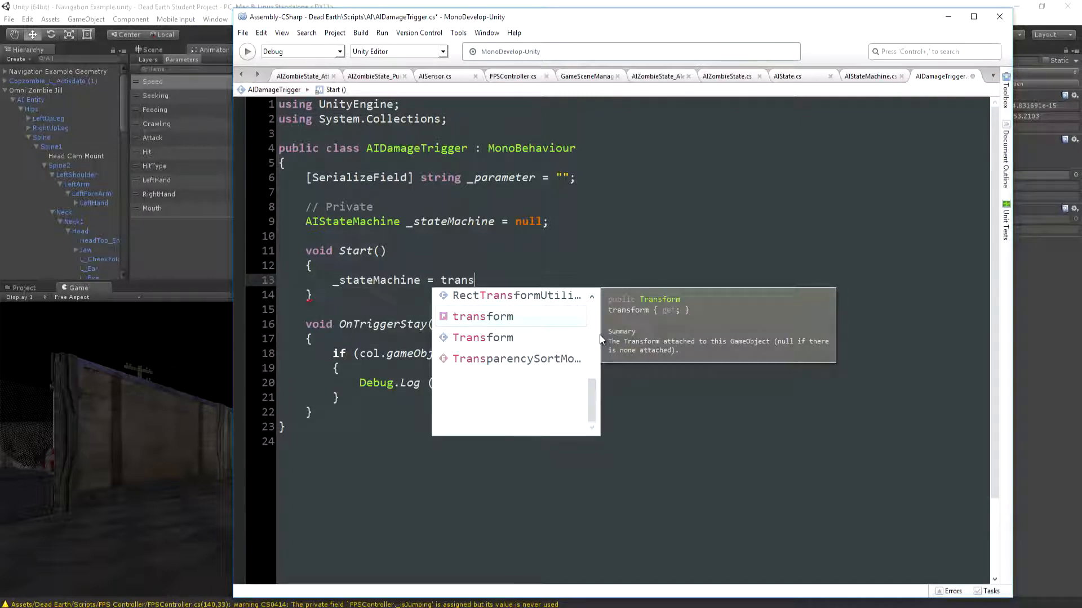
type("form")
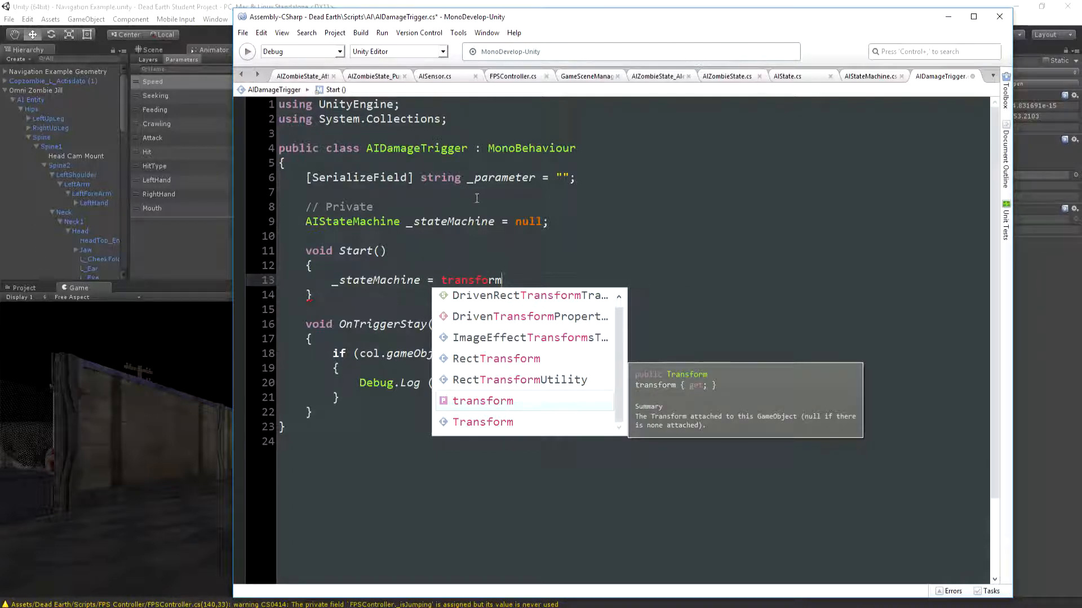
type(".root")
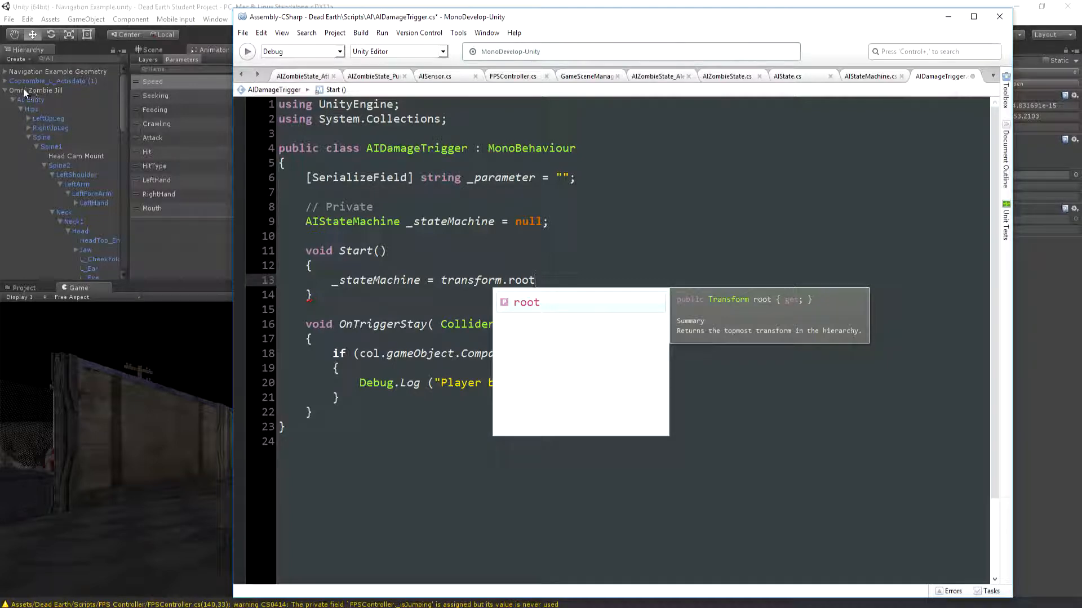
type(".")
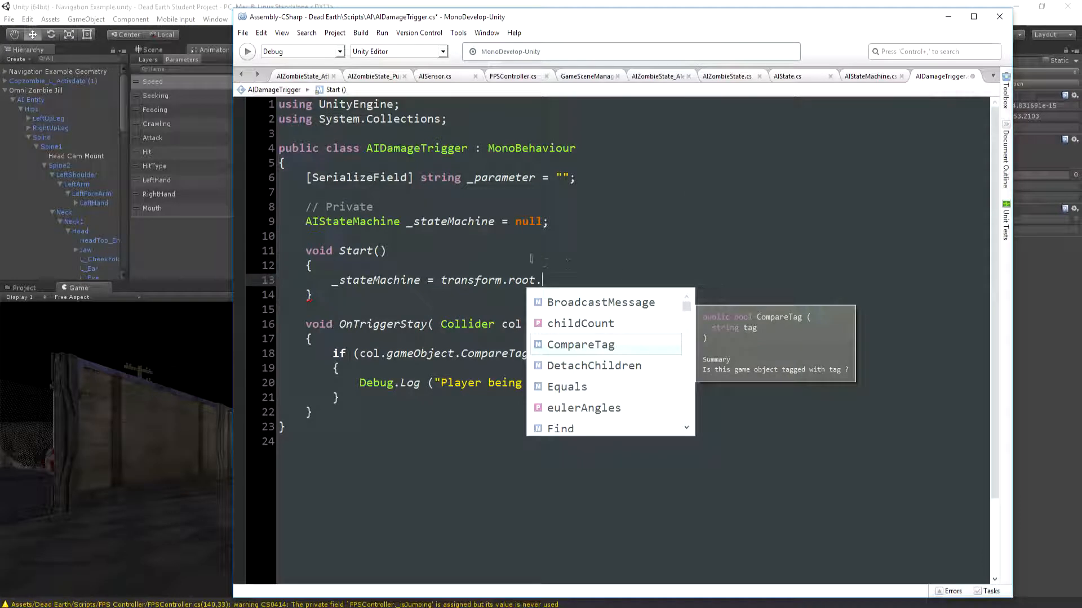
type("GetComponen")
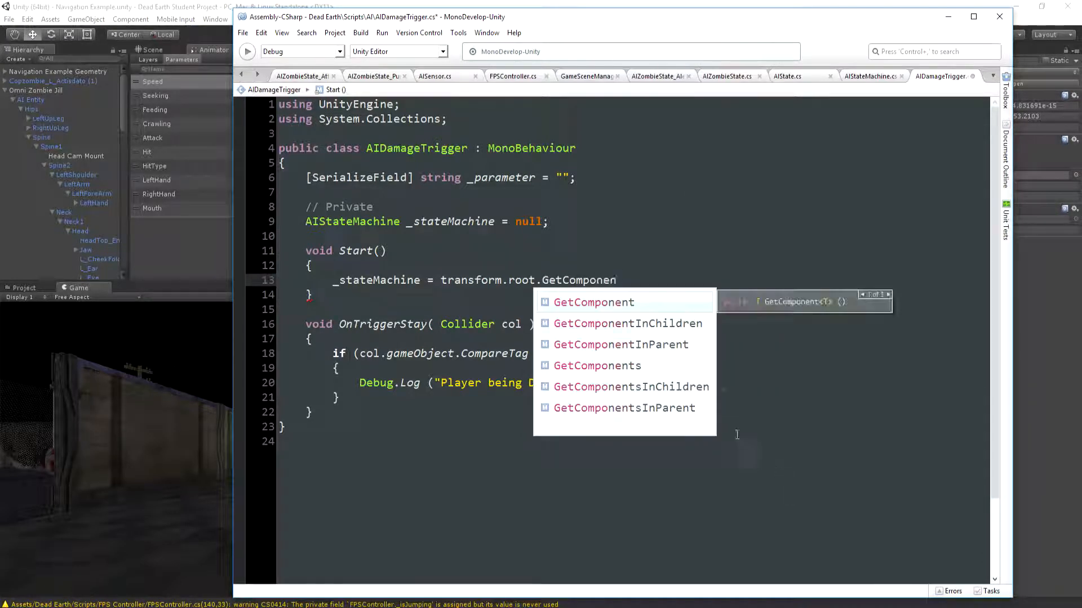
double_click(684, 324)
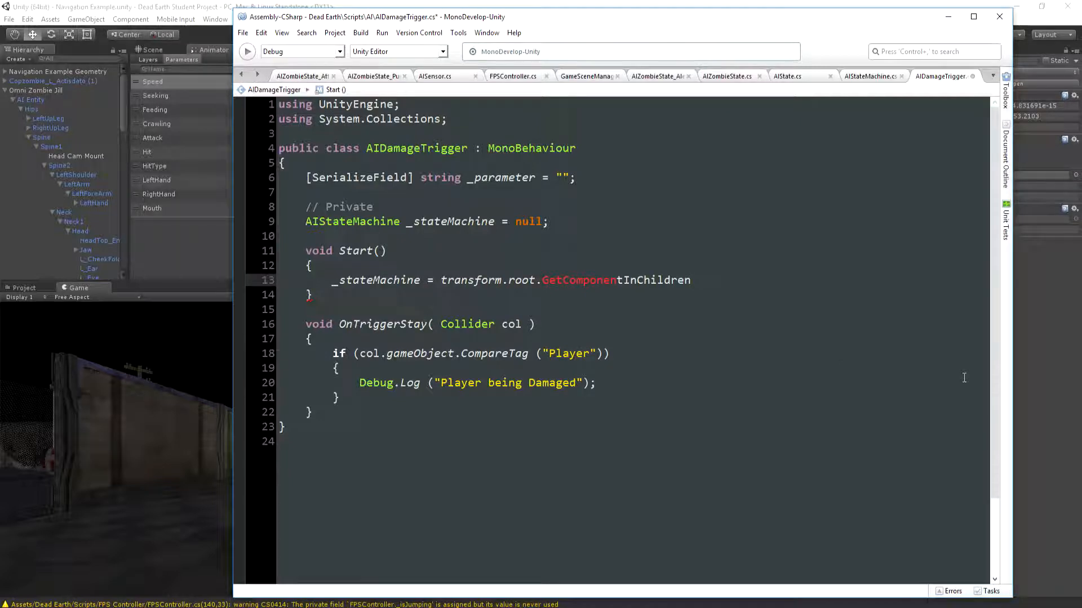
type("<")
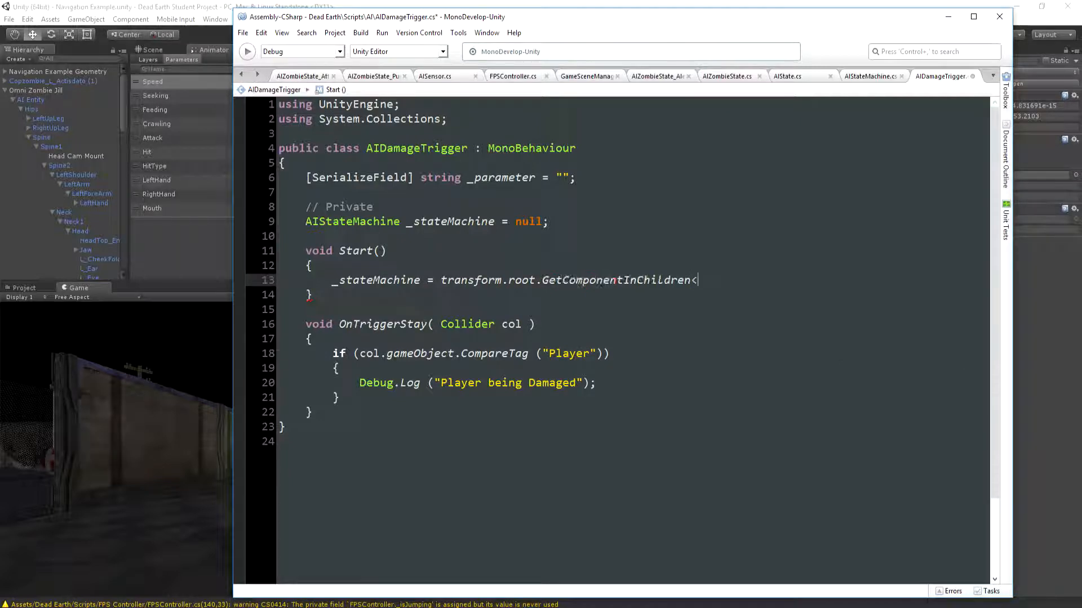
type("AiStateMachine> ();")
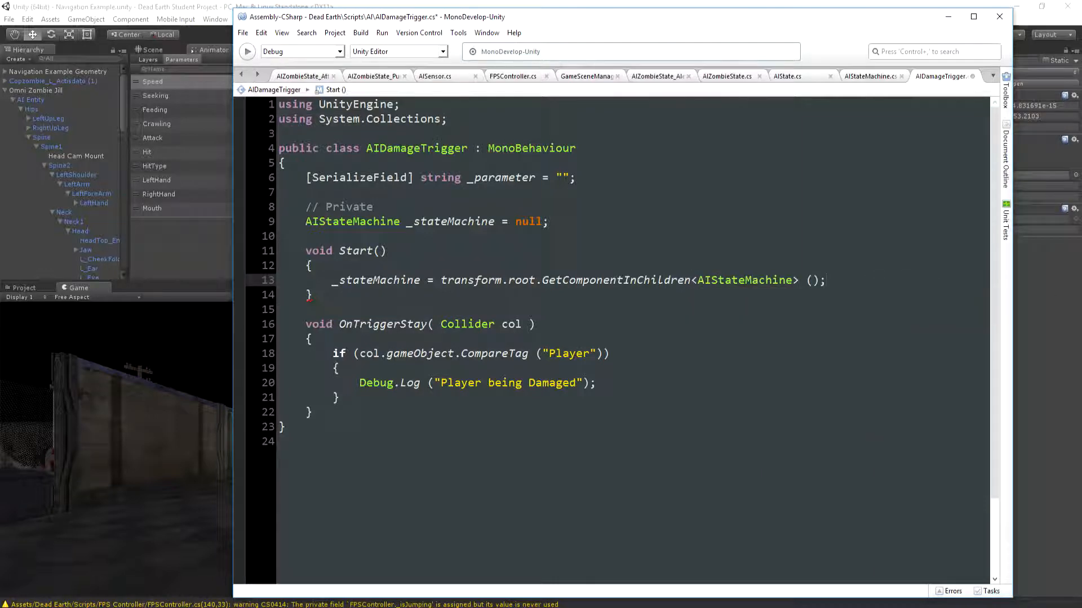
key("Return")
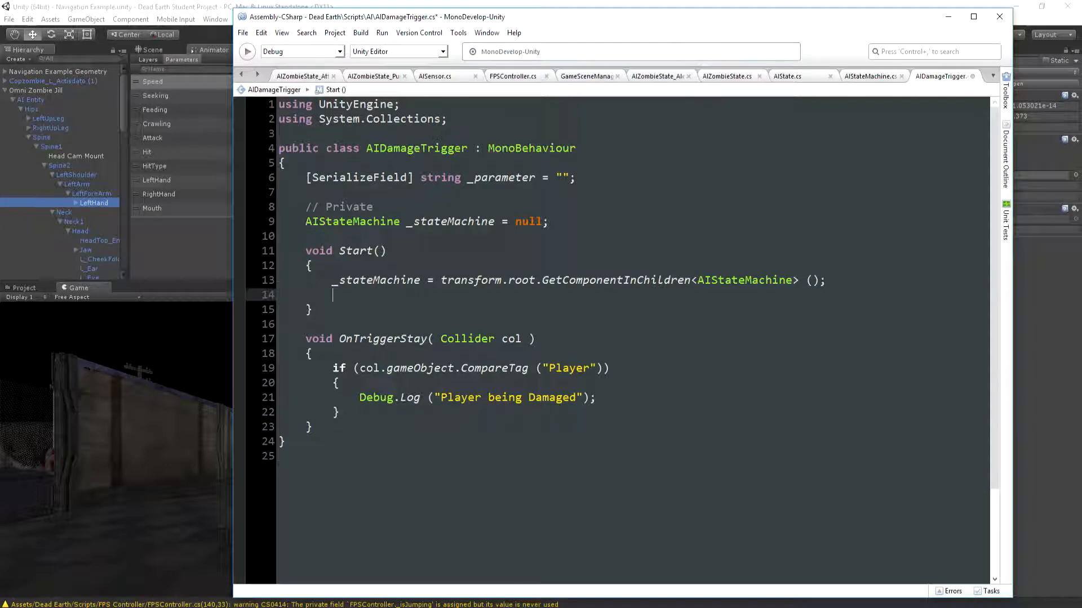
Declare the field Animator _animator = null; below the _stateMachine field, with its name and equals sign aligned
key("Up")
key("Up")
key("Up")
key("Up")
key("Up")
key("Down")
key("Return")
key("Up")
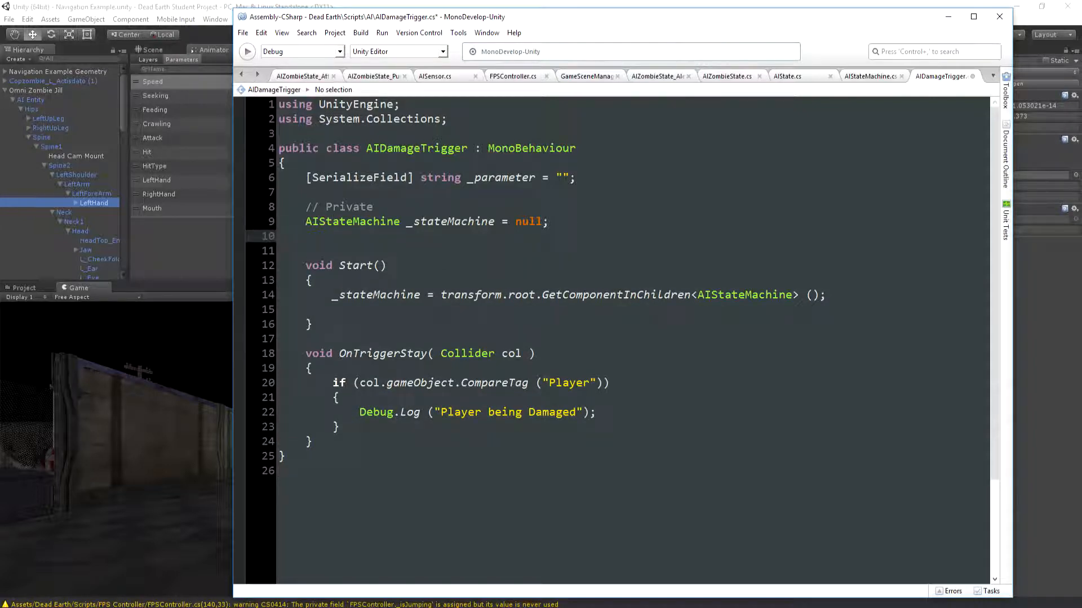
type("Animator       _animator     = ")
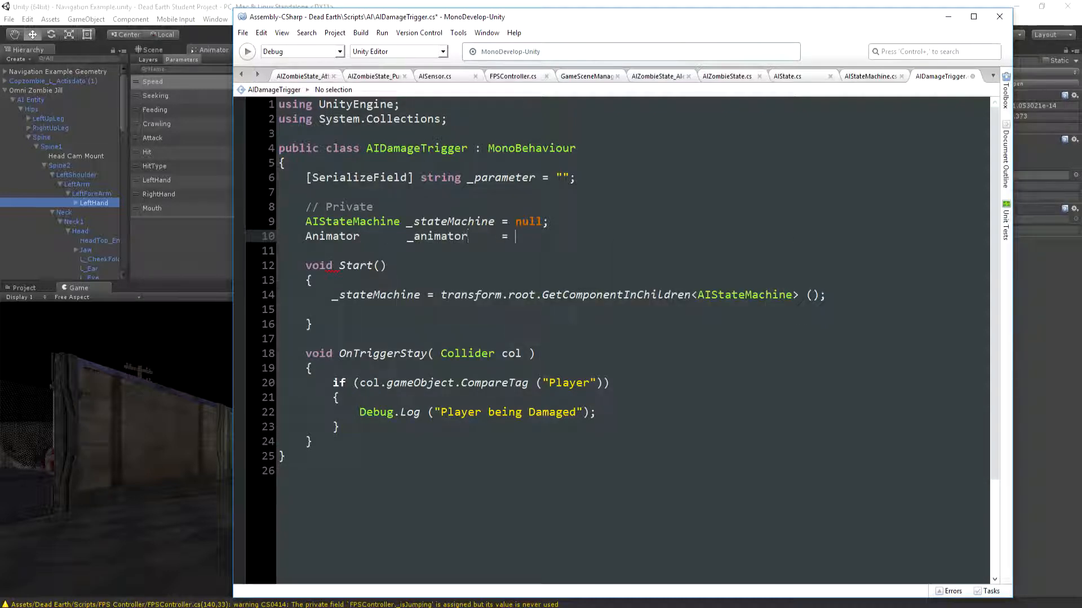
type("null;")
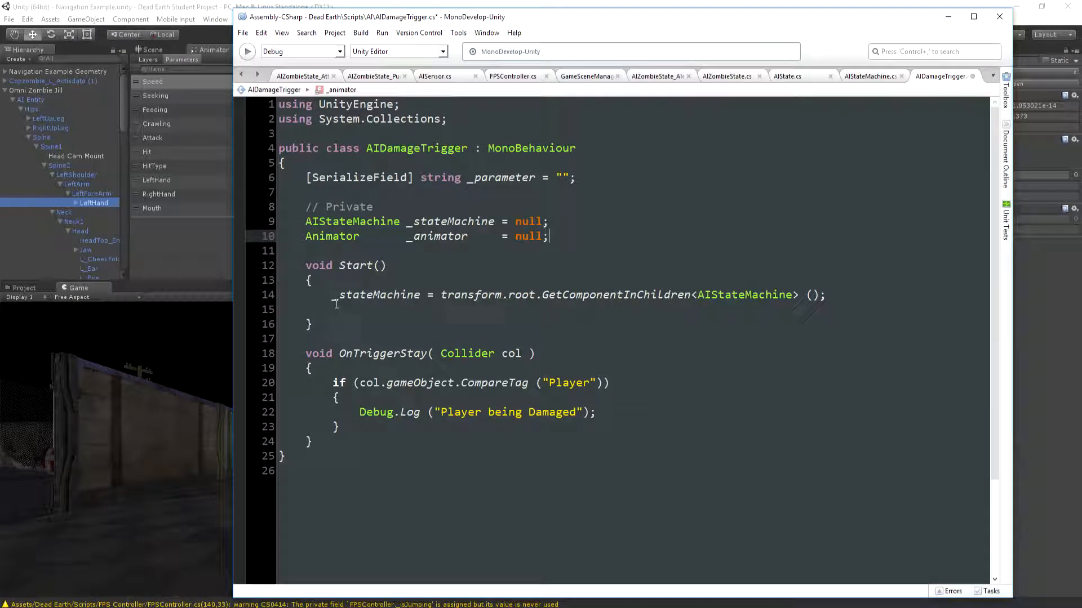
In Start(), add if (_stateMachine != null) that assigns _animator = _stateMachine.animator;
left_click(337, 307)
type("if (_sta")
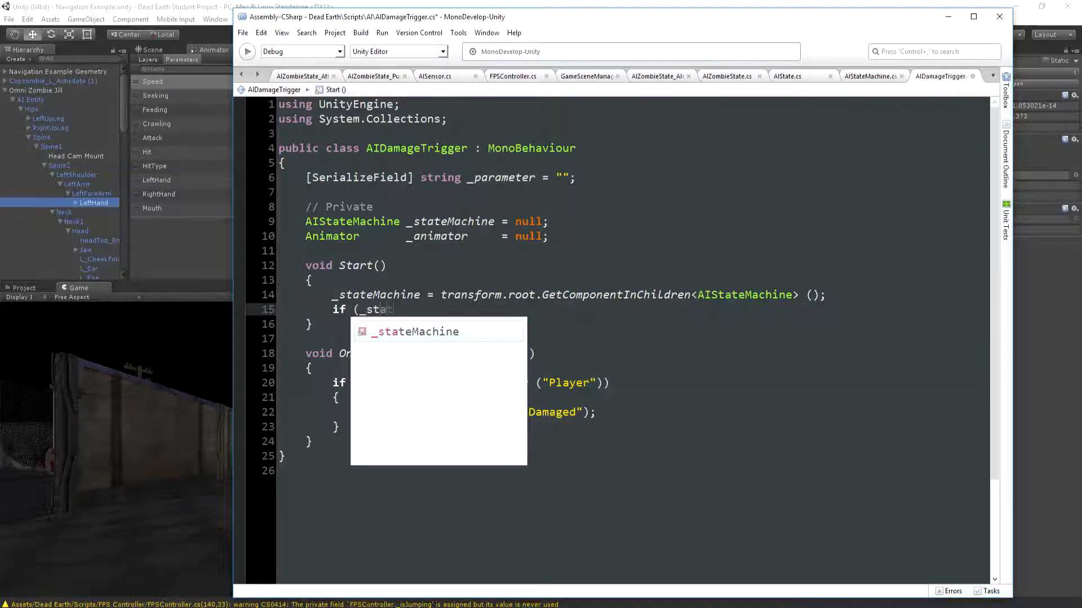
type("teMachine!=null)")
key("Return")
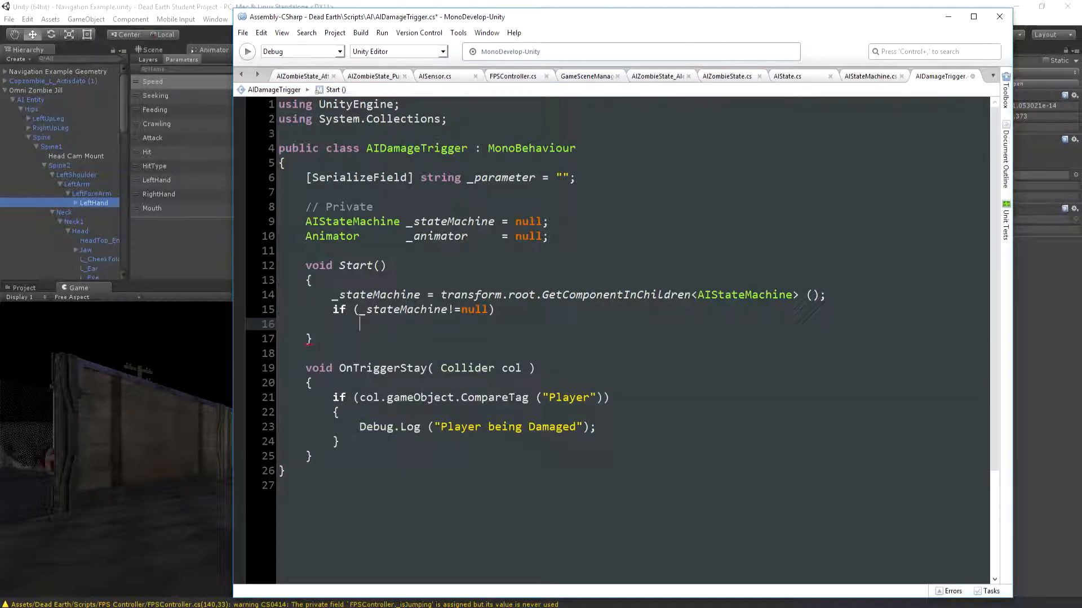
type("_animator = _stateMachine.animator;")
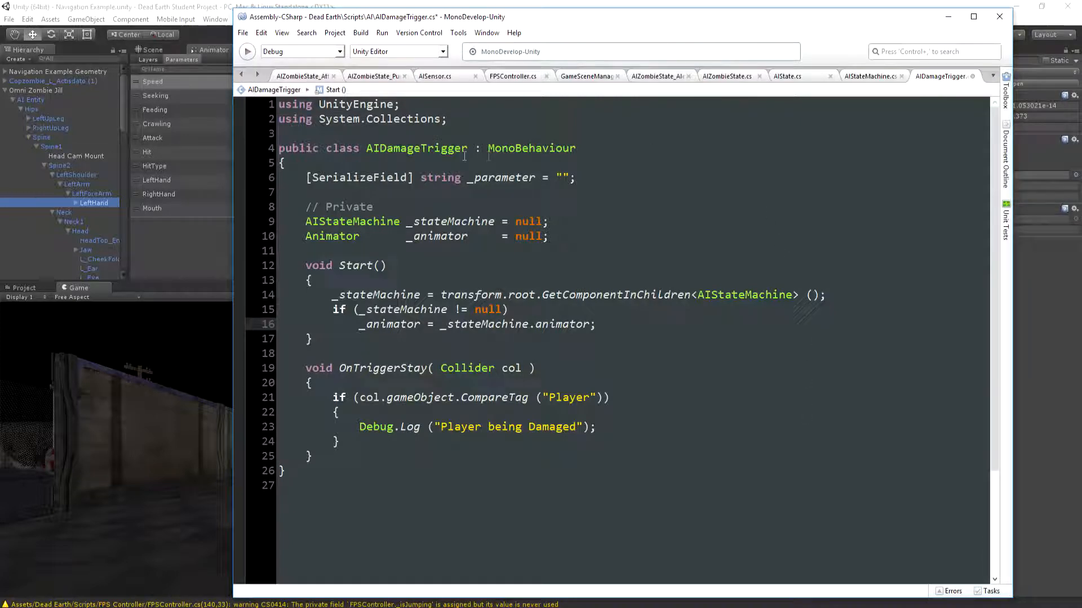
Declare the field int _parameterHash = -1; below the _animator field
left_click_drag(467, 178, 576, 178)
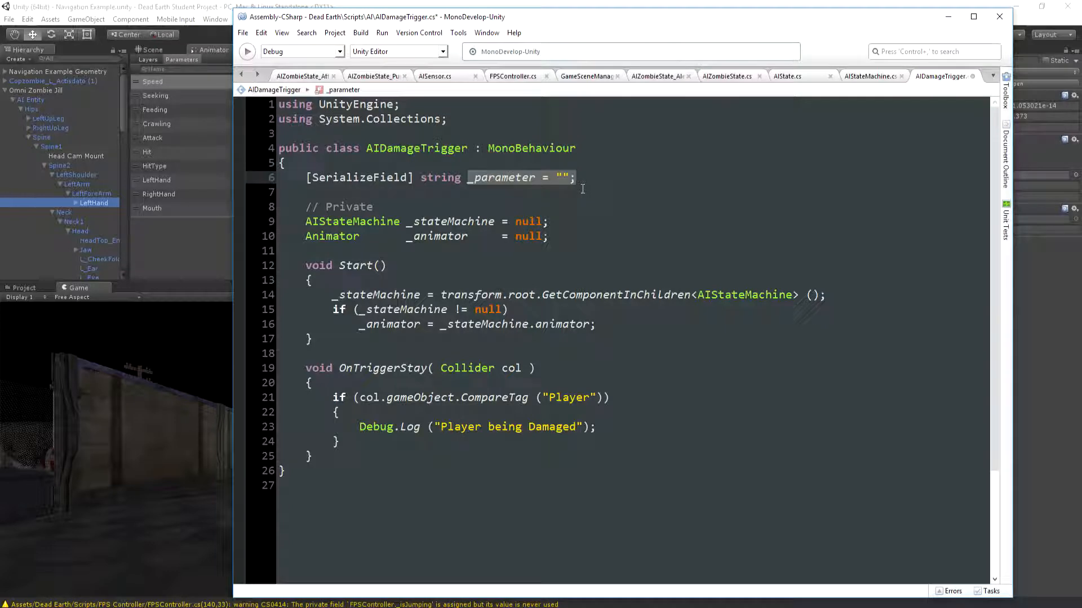
left_click(309, 254)
key("Return")
key("Up")
type("int            ")
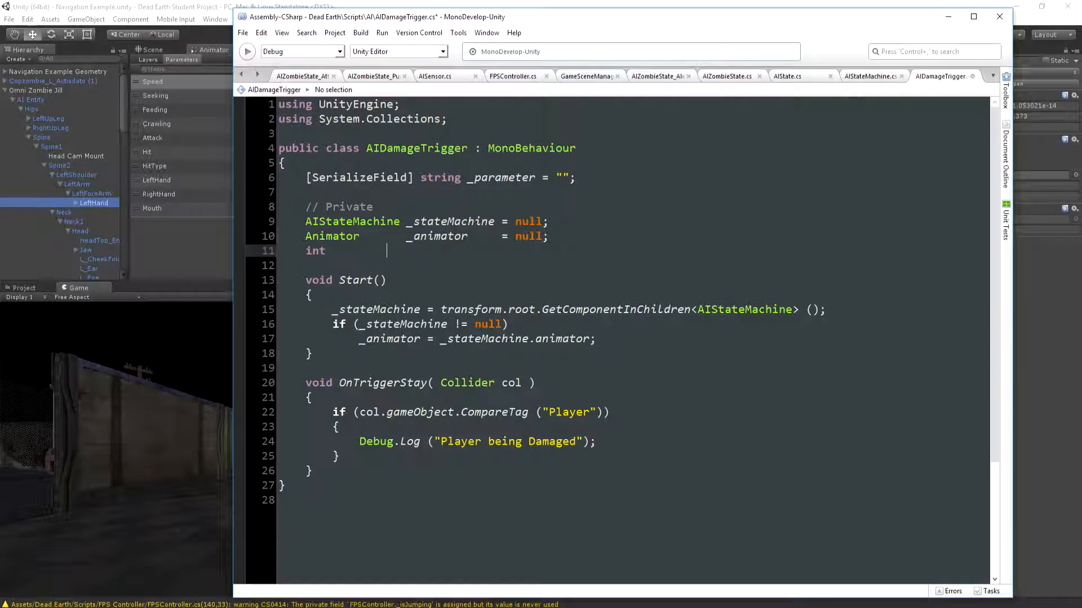
type("_parameterHash= -1;")
At the end of Start(), assign _parameterHash = Animator.StringToHash (_parameter); on its own line
key("Down")
key("Down")
key("Down")
key("Down")
key("Up")
key("Down")
key("Down")
key("Down")
key("End")
key("Return")
type("_param")
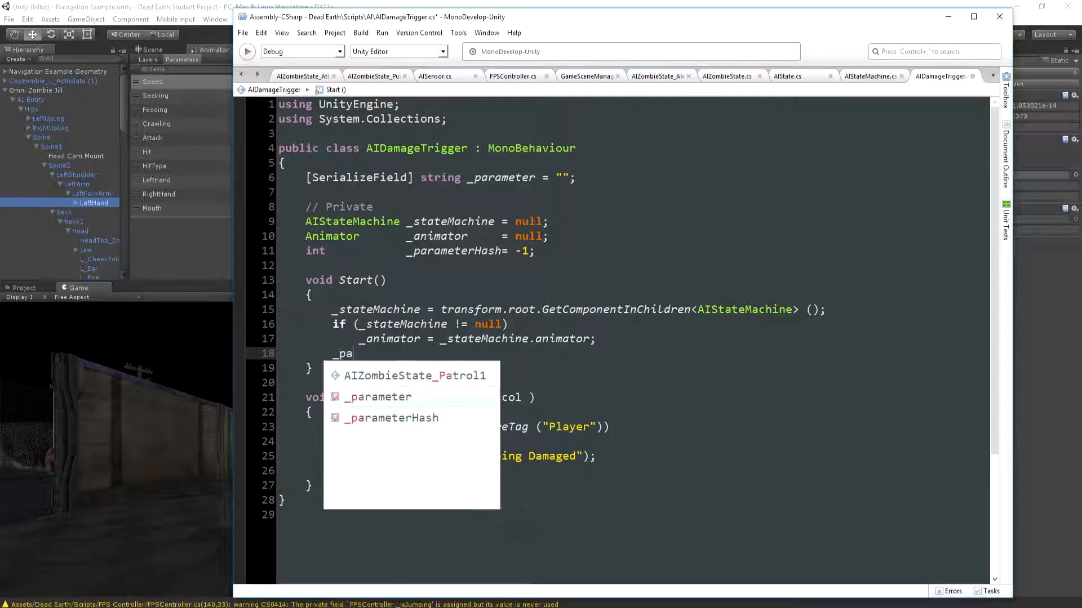
type("eterHash = ")
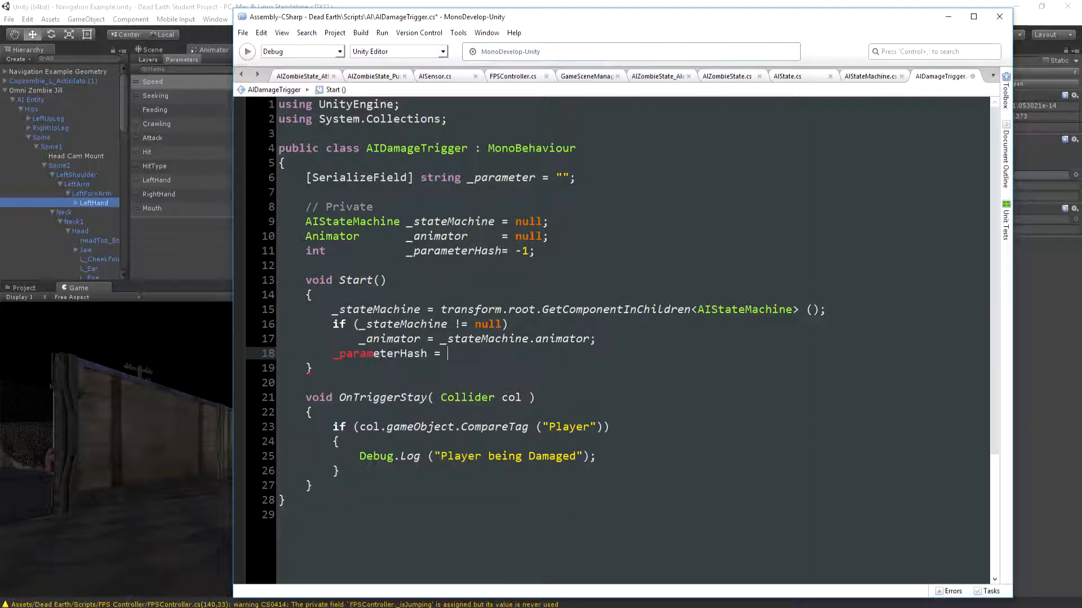
type("Animator.")
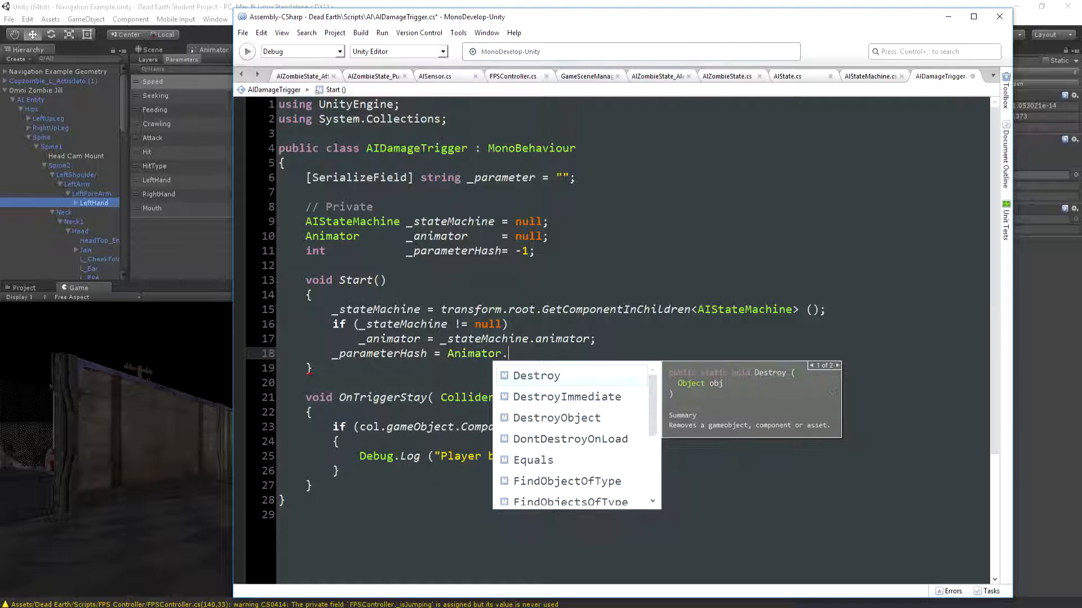
type("str")
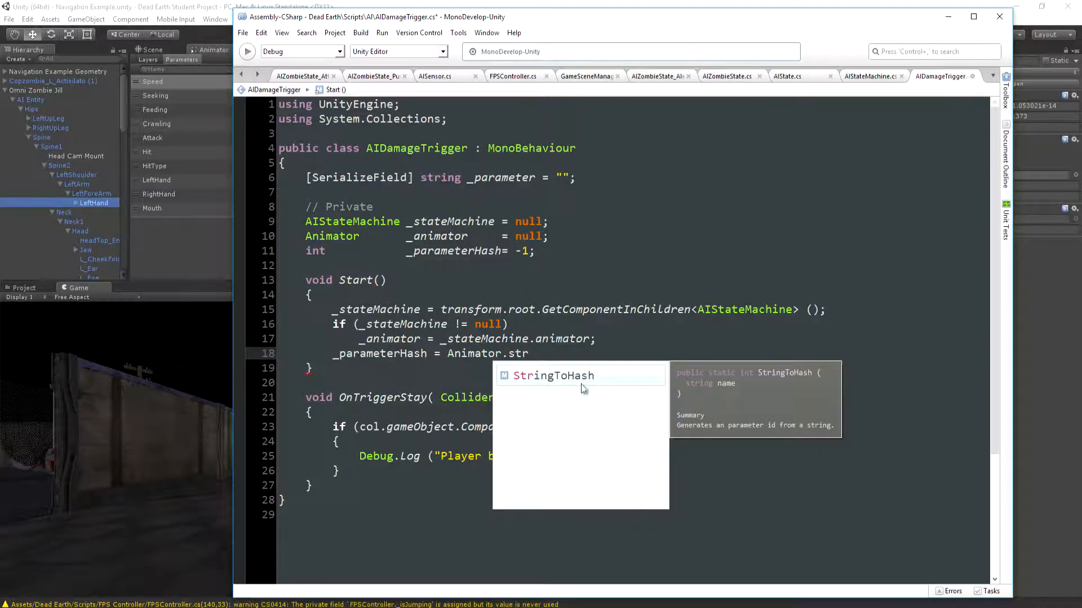
type("ingToHash (")
left_click_drag(469, 179, 524, 178)
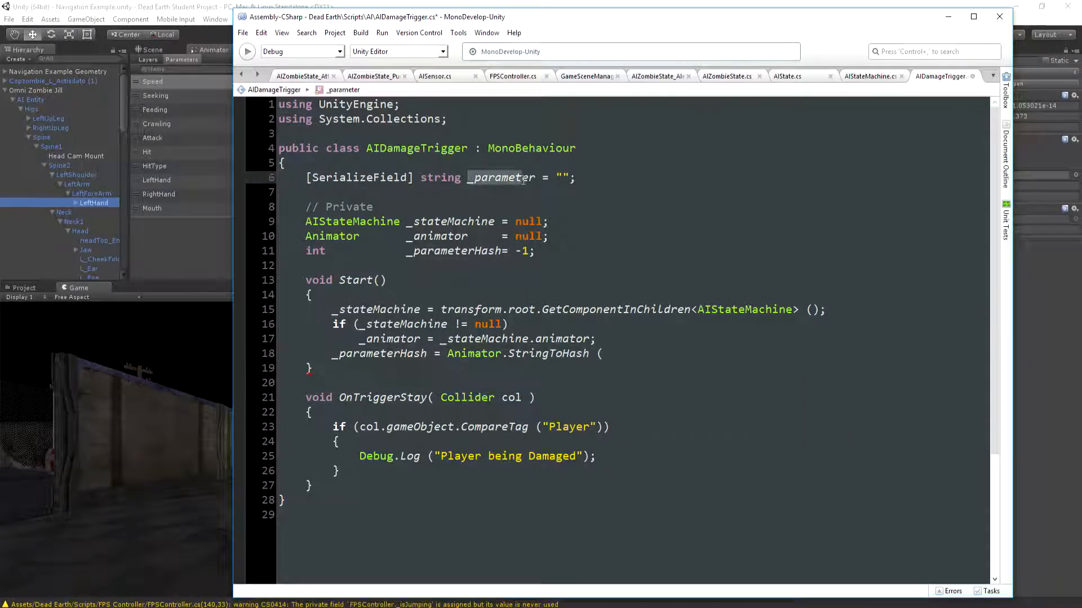
left_click(606, 351)
type("_parameter);")
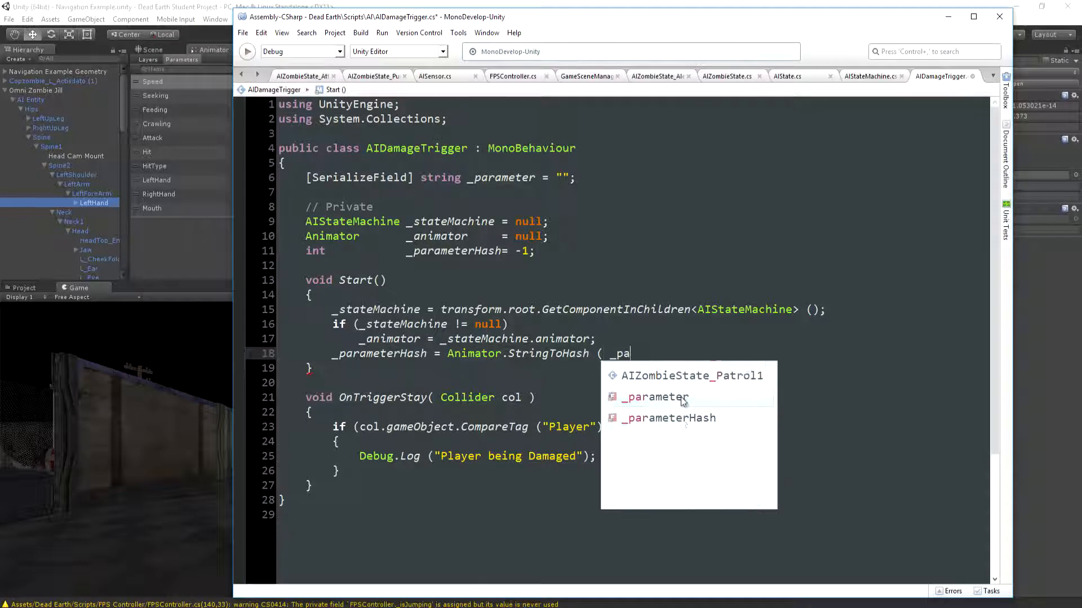
Insert blank lines in Start() before the _stateMachine null check and before the _parameterHash assignment
key("Up")
key("Return")
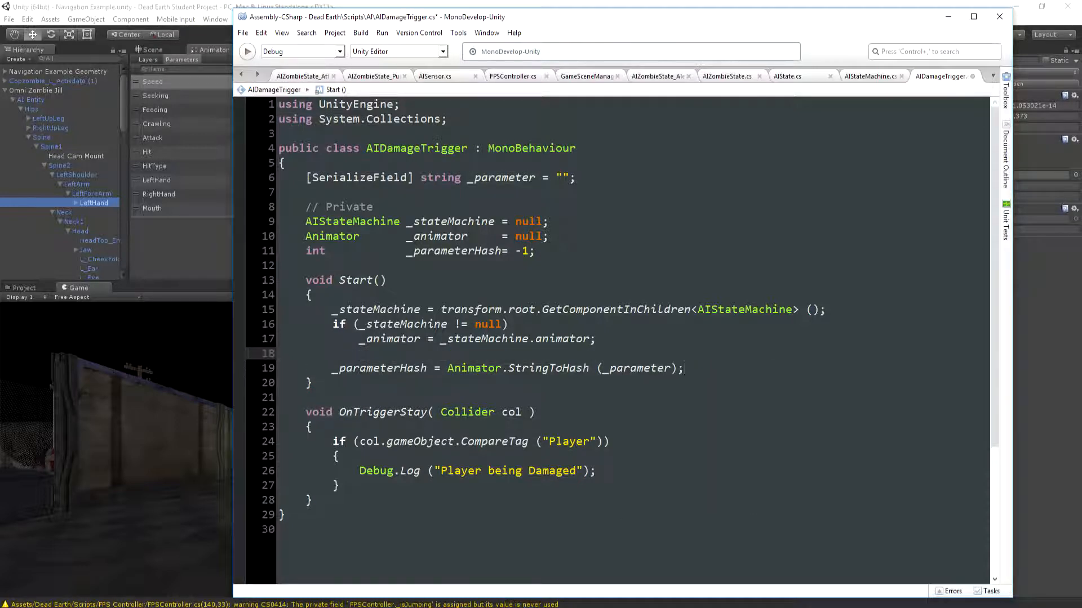
key("Up")
key("Up")
key("Return")
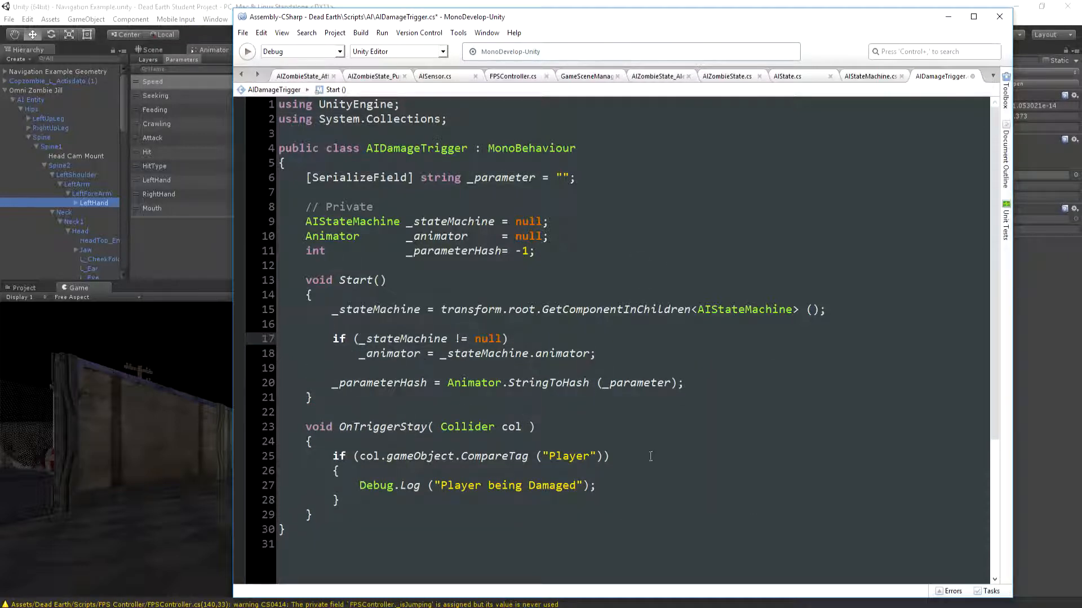
At the top of OnTriggerStay, add if (!_animator) with an indented return; and a blank line after it
scroll(586, 323, "down", 2)
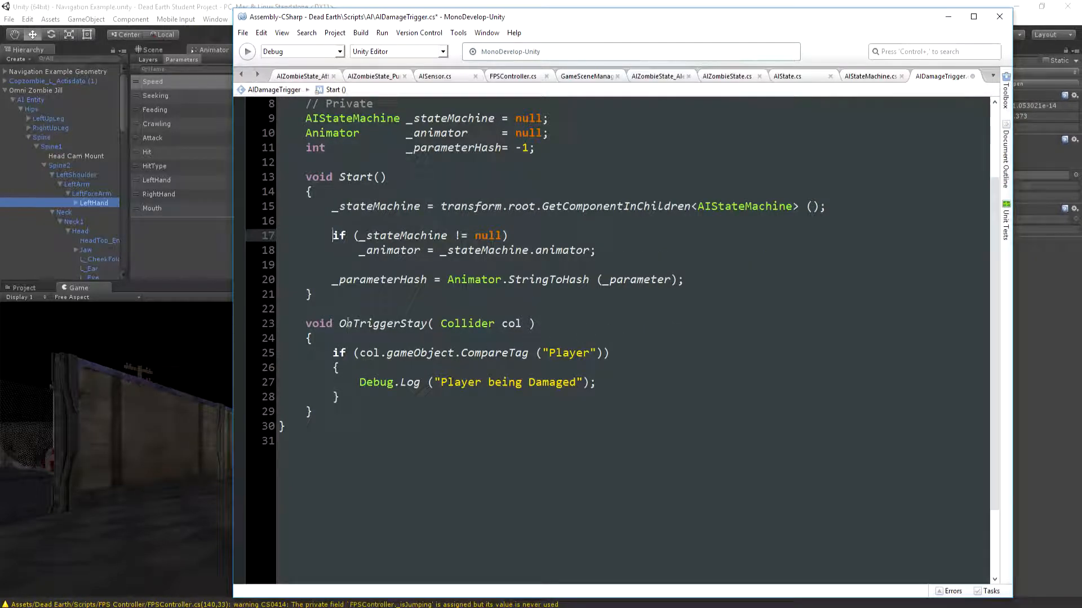
left_click(339, 353)
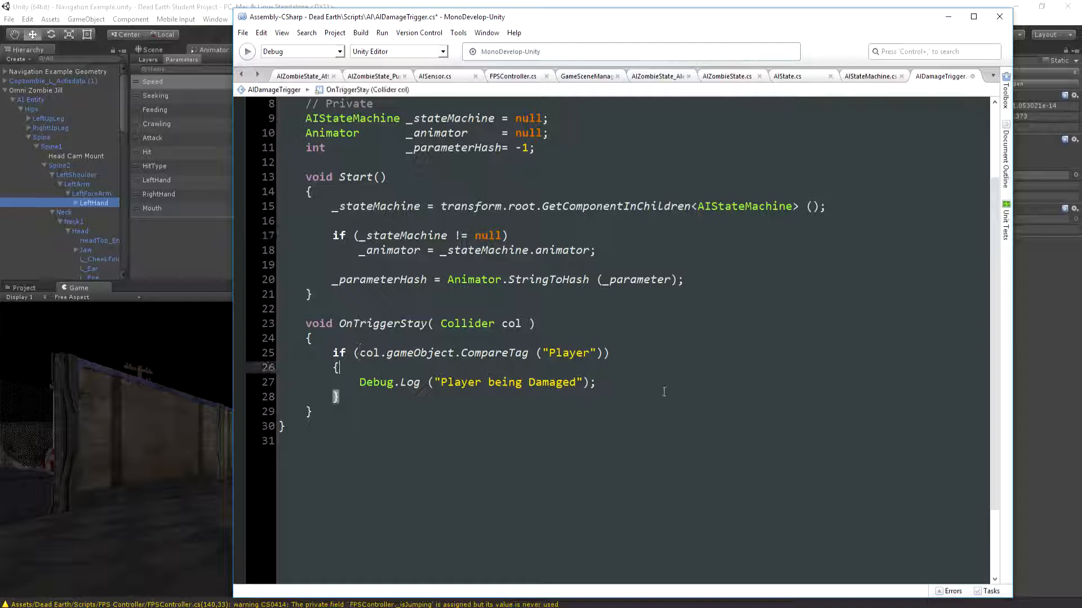
key("Up")
key("End")
key("Return")
type("if (_")
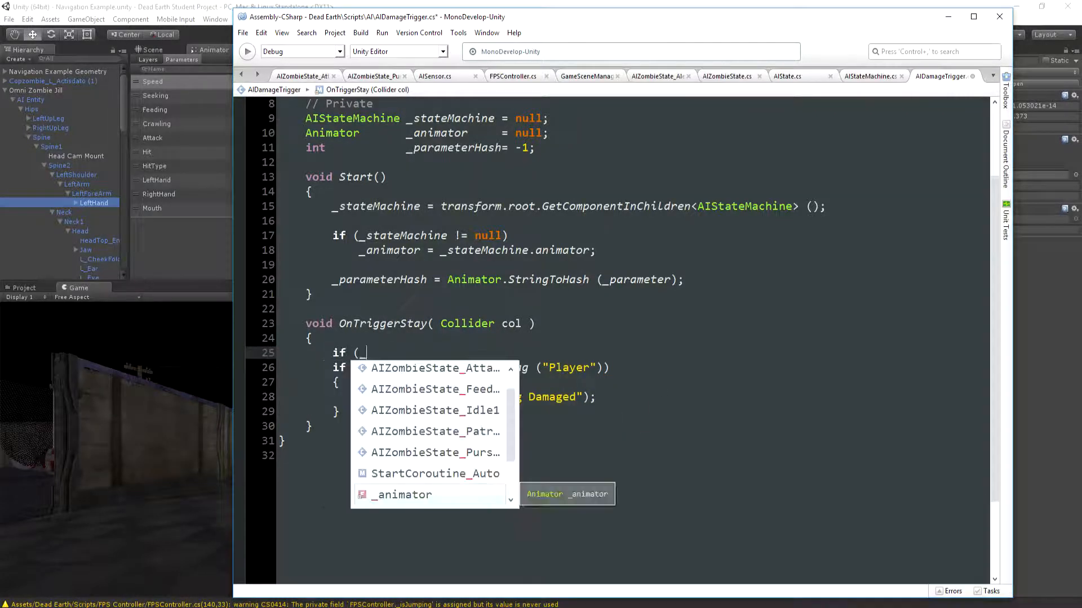
key("BackSpace")
type("!_animat")
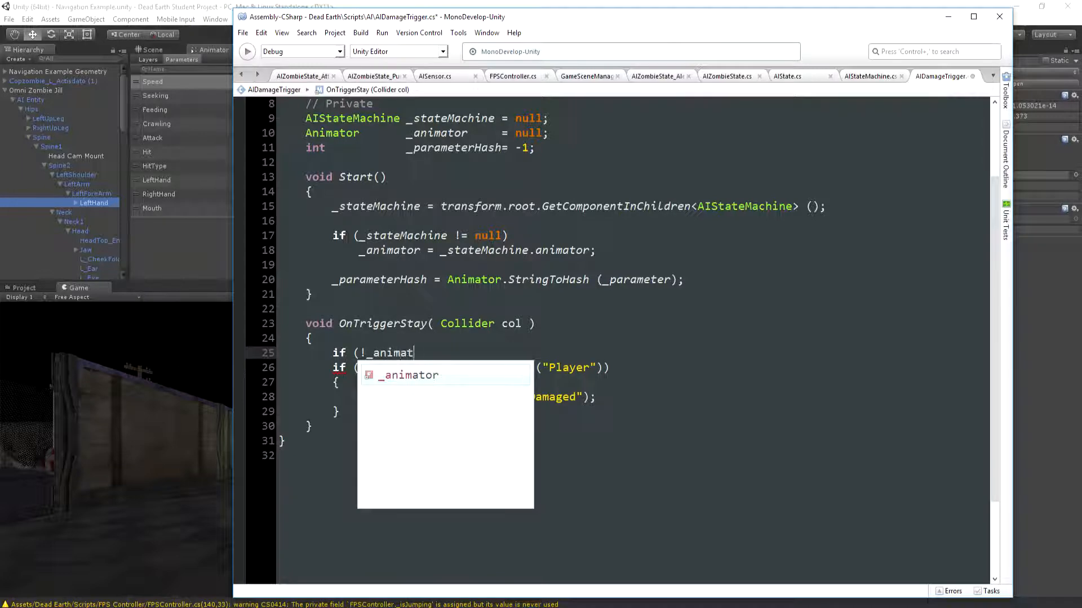
type("or)     return")
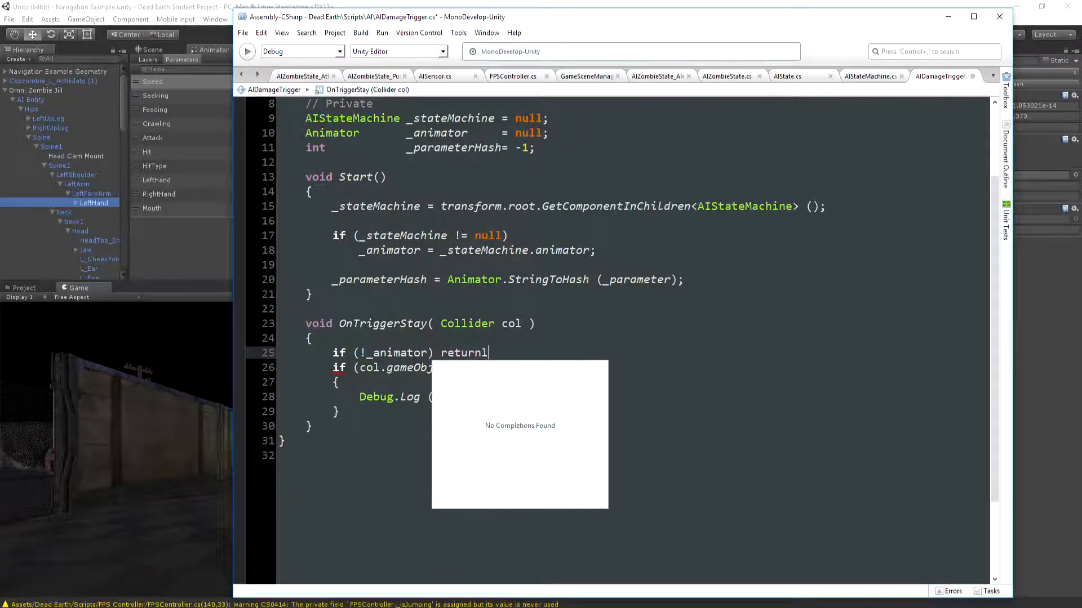
type(";")
key("Return")
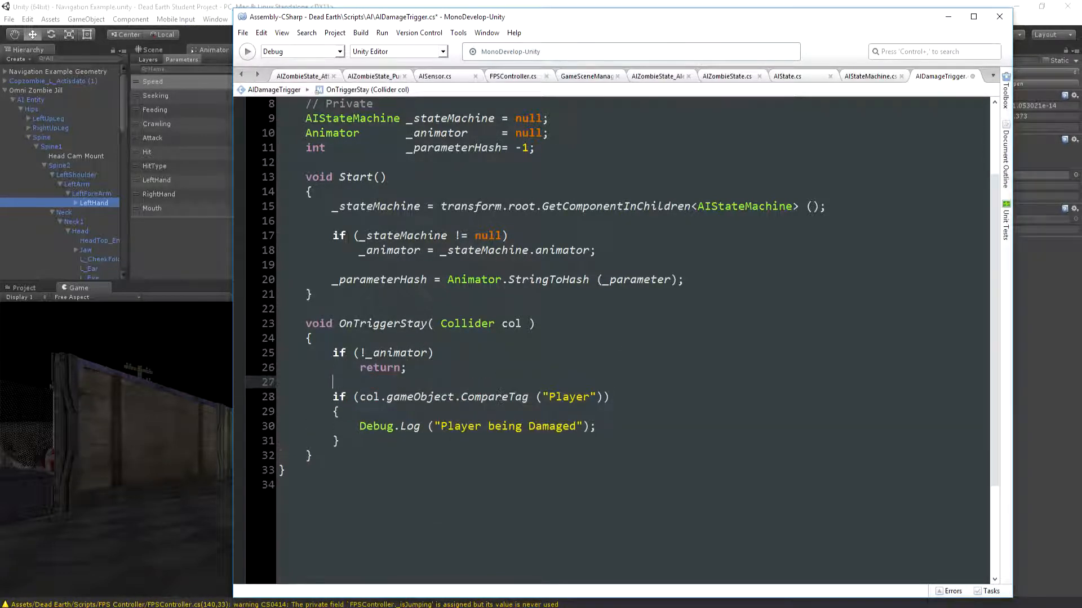
Extend the "Player" tag condition in OnTriggerStay with && _animator.GetFloat(_parameterHash) >0.9f
left_click(601, 398)
type("&&")
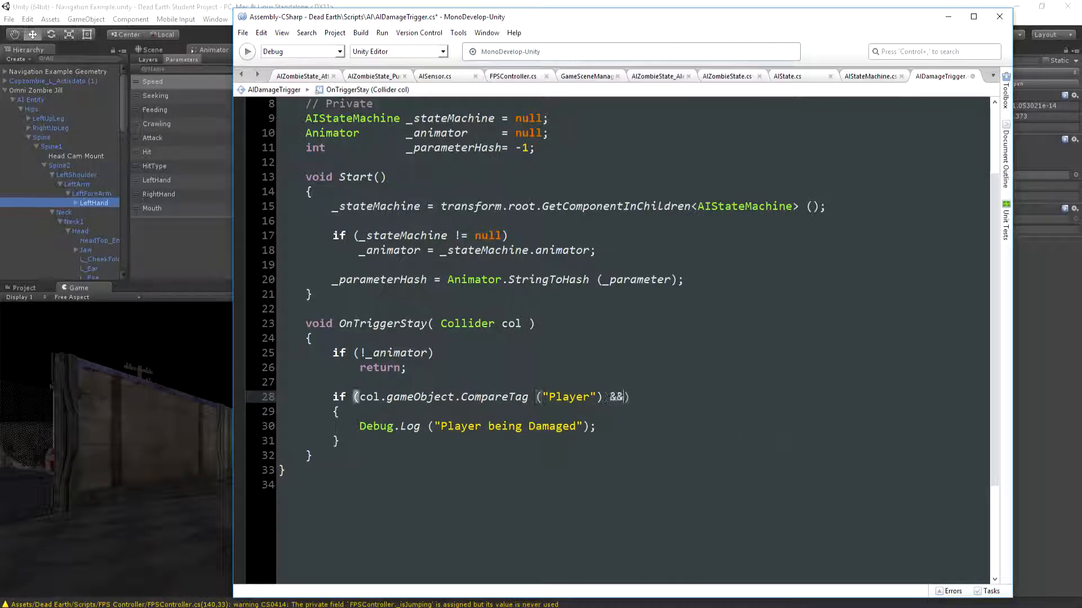
type(" _animator.GetF")
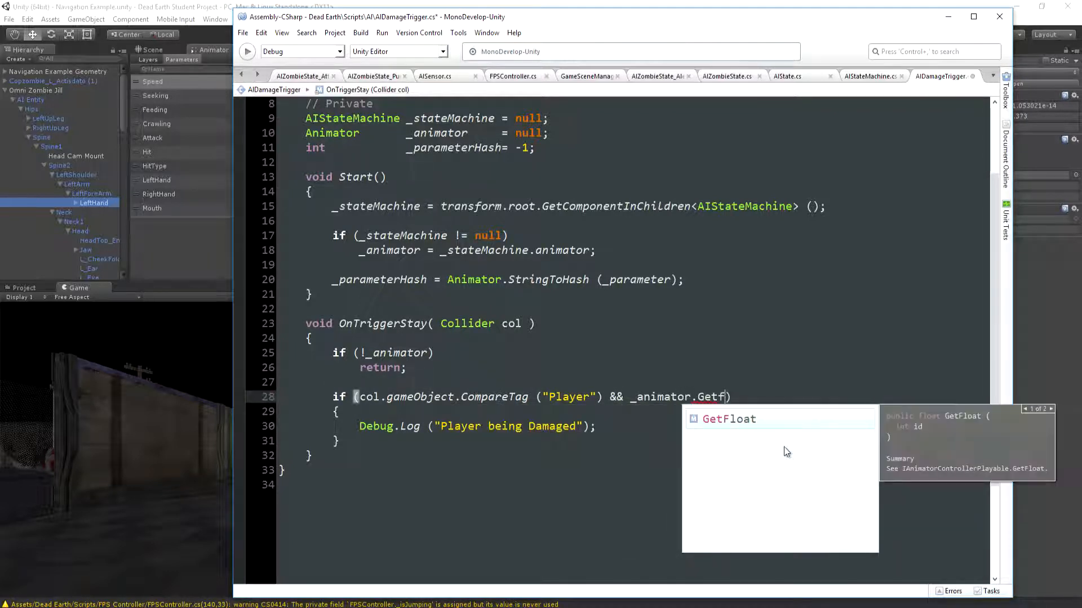
key("Return")
type("(")
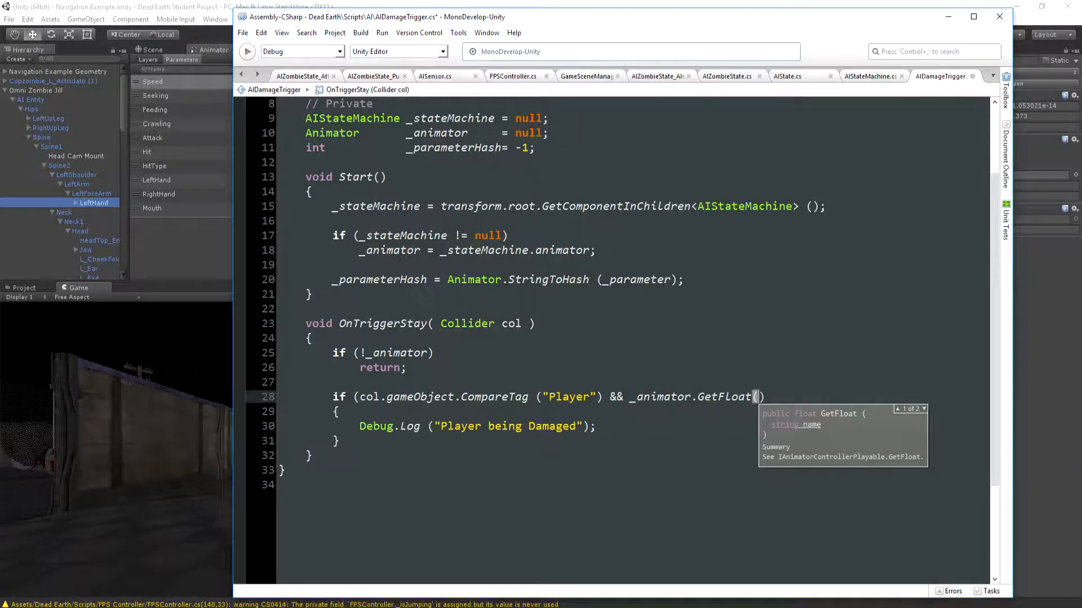
type("_parameterHash")
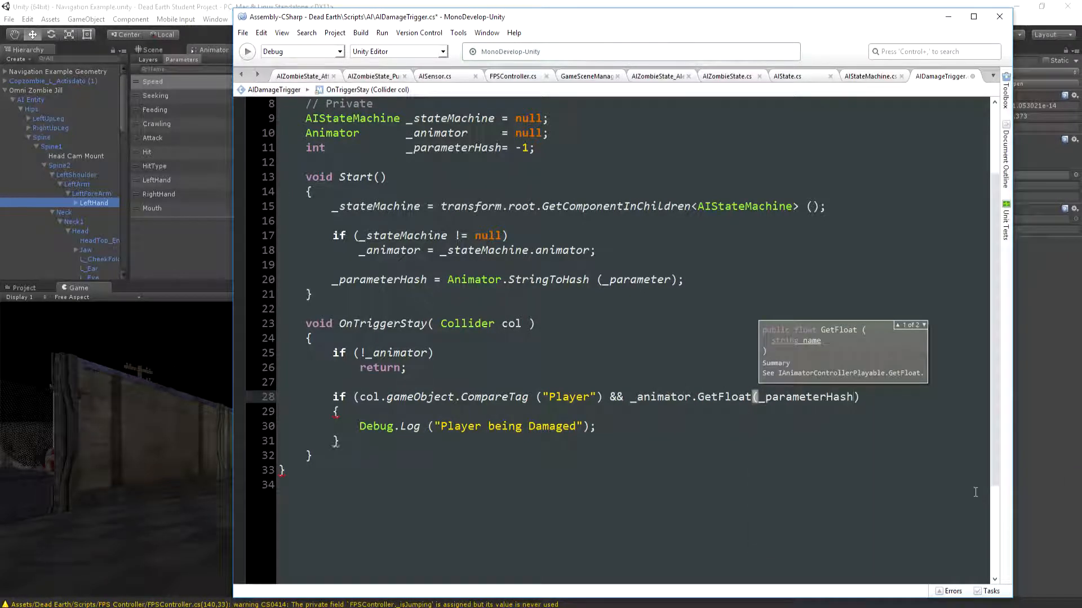
left_click(831, 292)
left_click(864, 396)
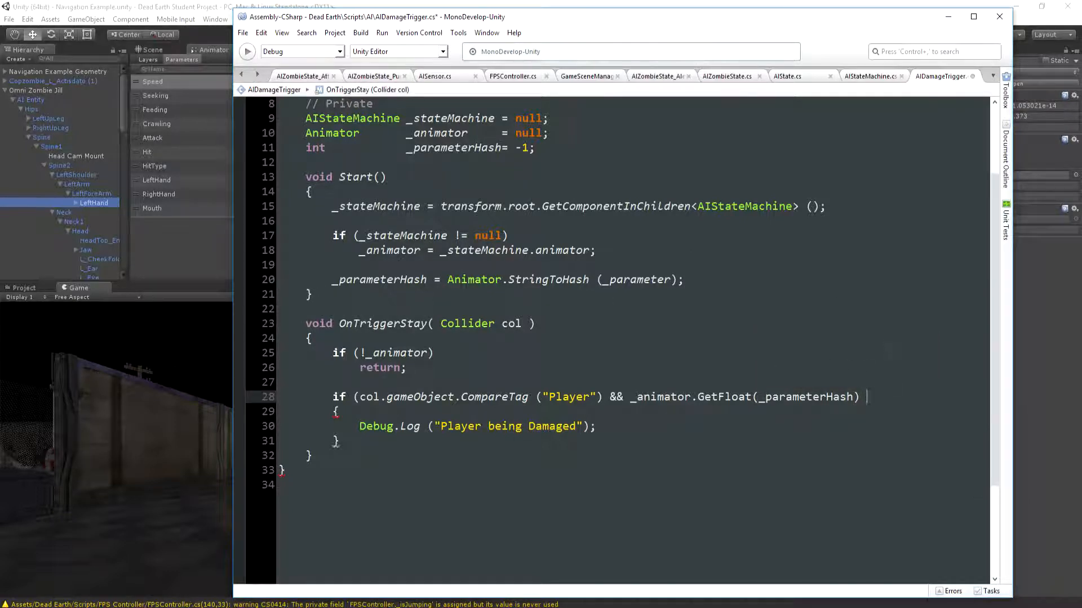
type(">0.9f)")
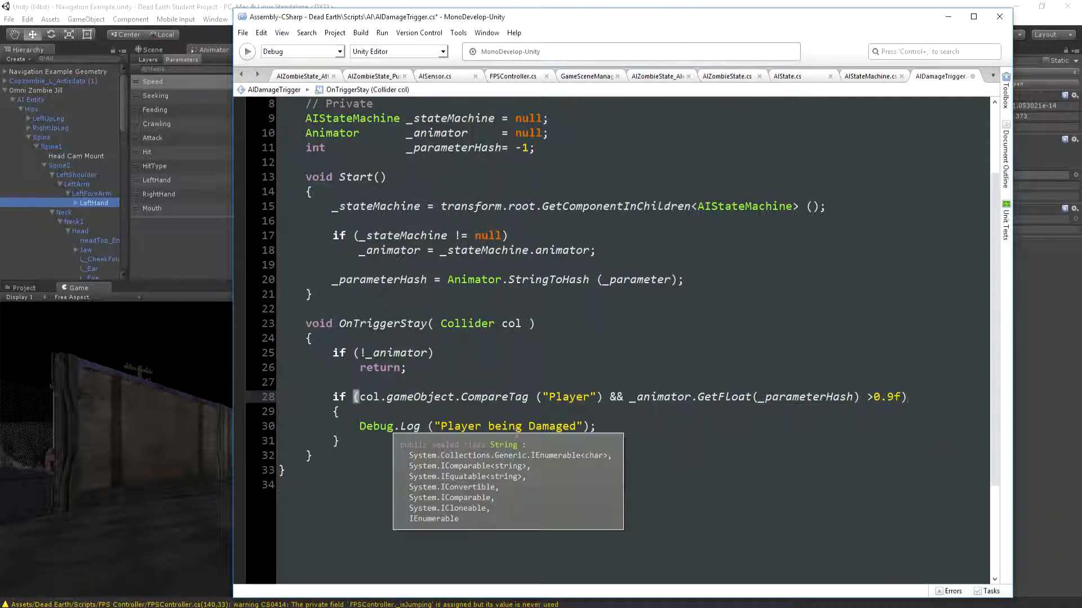
left_click(577, 426)
Switch to Unity and check the AI Damage Trigger parameter on the zombie's RightHand
left_click(192, 8)
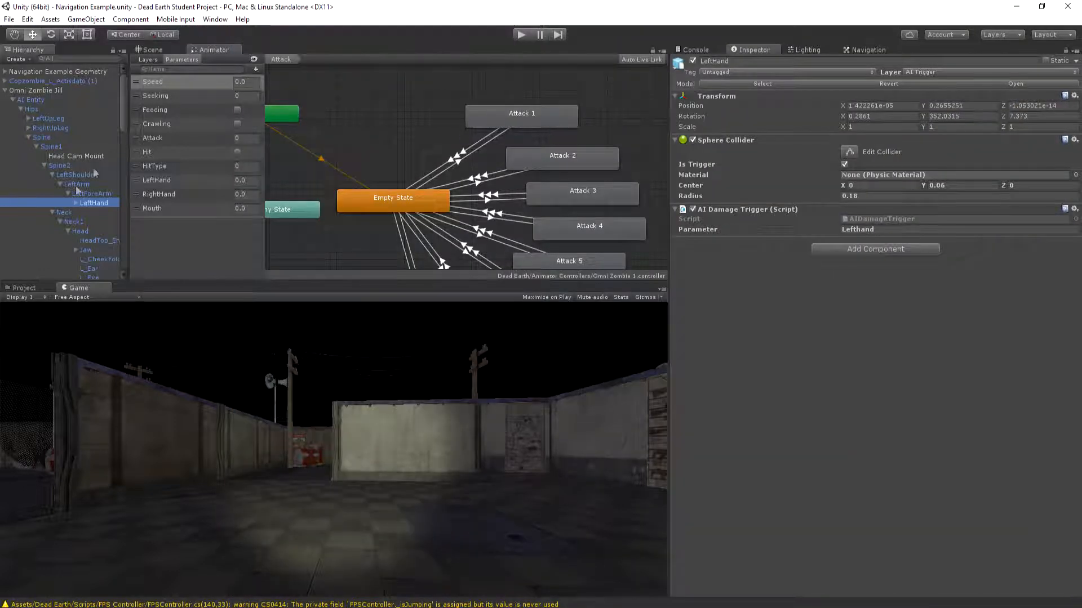
scroll(105, 175, "down", 5)
scroll(105, 180, "down", 10)
left_click(106, 198)
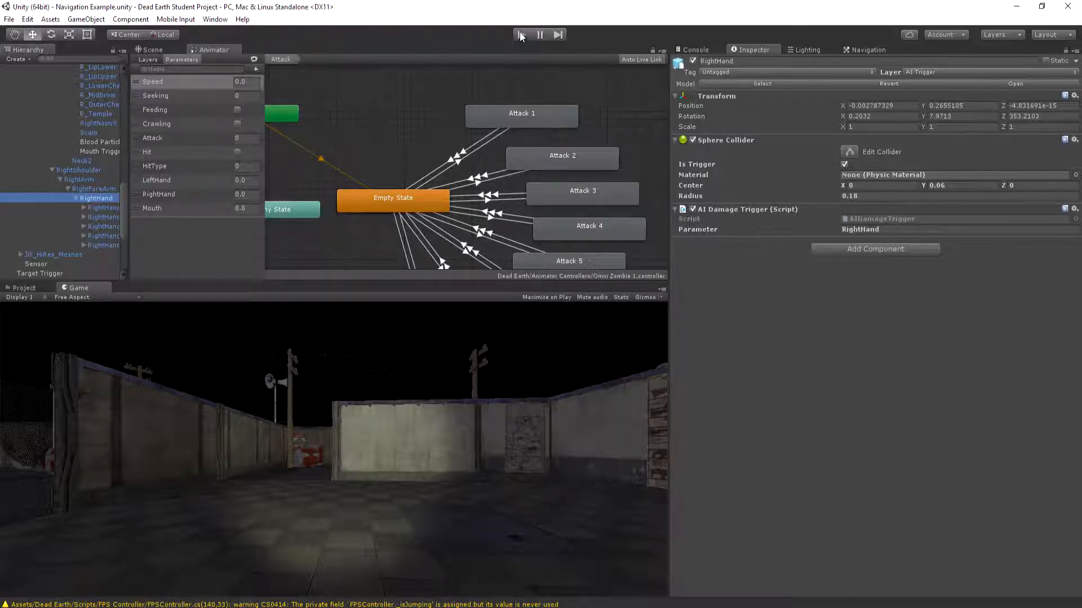
Clear the console and play-test a zombie attack while watching the log messages, then stop the game
left_click(698, 50)
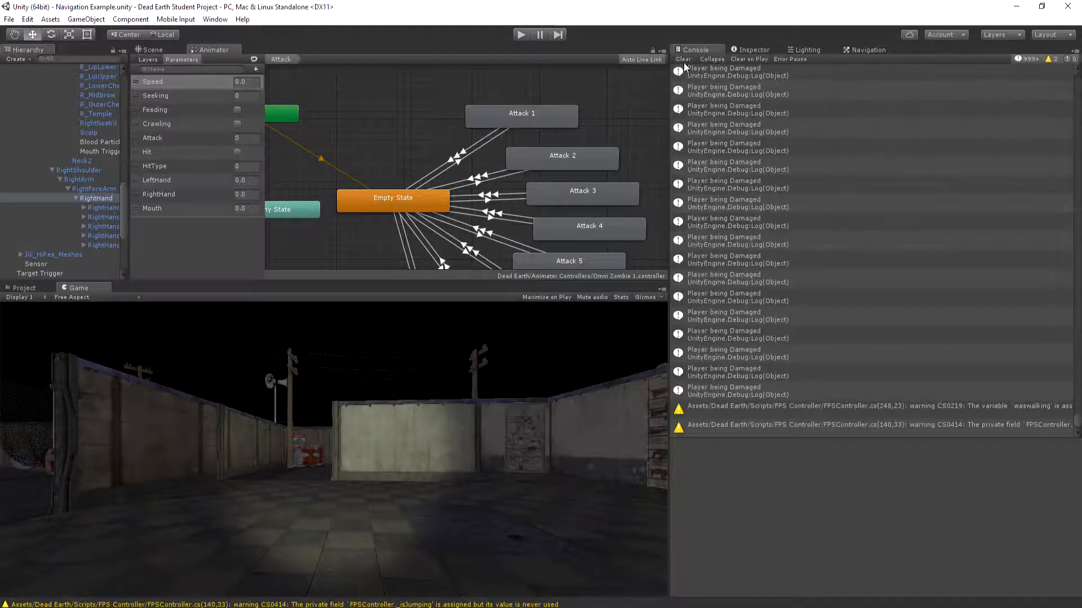
left_click(682, 59)
left_click(522, 34)
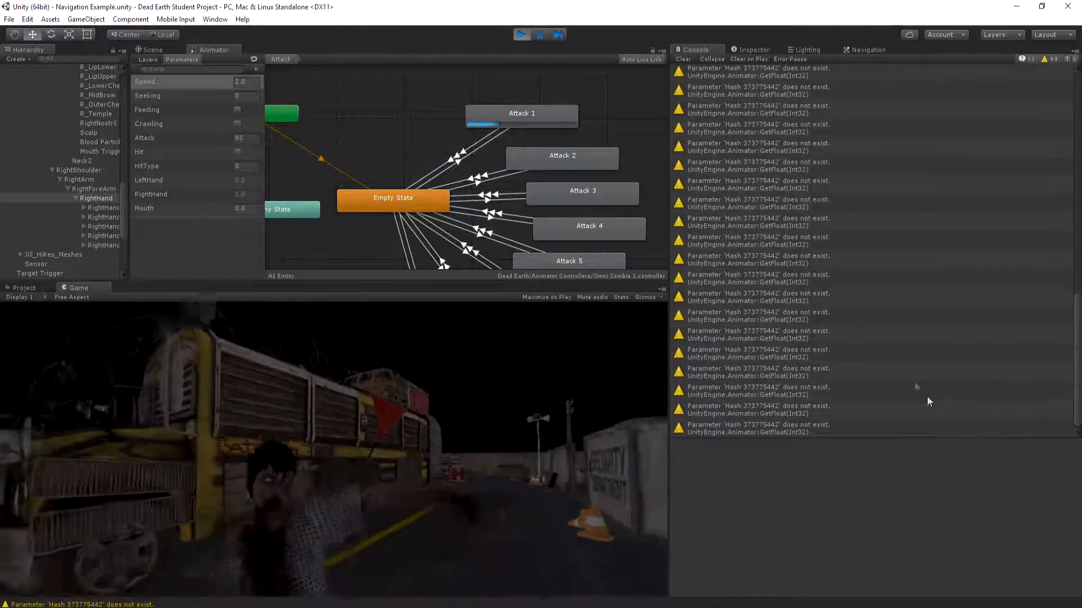
left_click(522, 34)
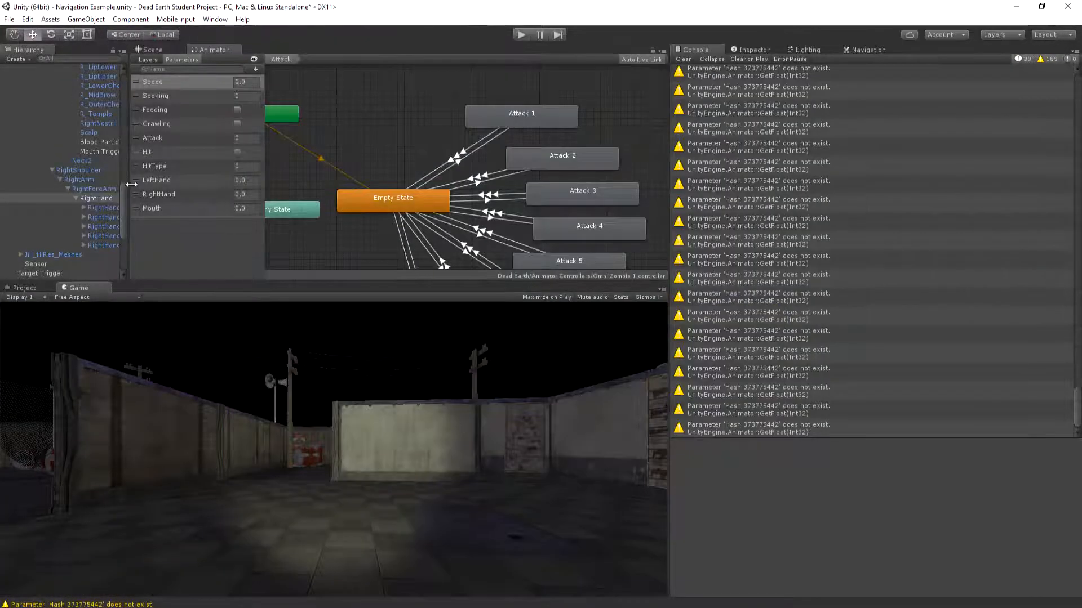
Widen the Hierarchy and compare the RightHand and Mouth Trigger Parameter values with the animator's parameter names
left_click_drag(131, 184, 312, 186)
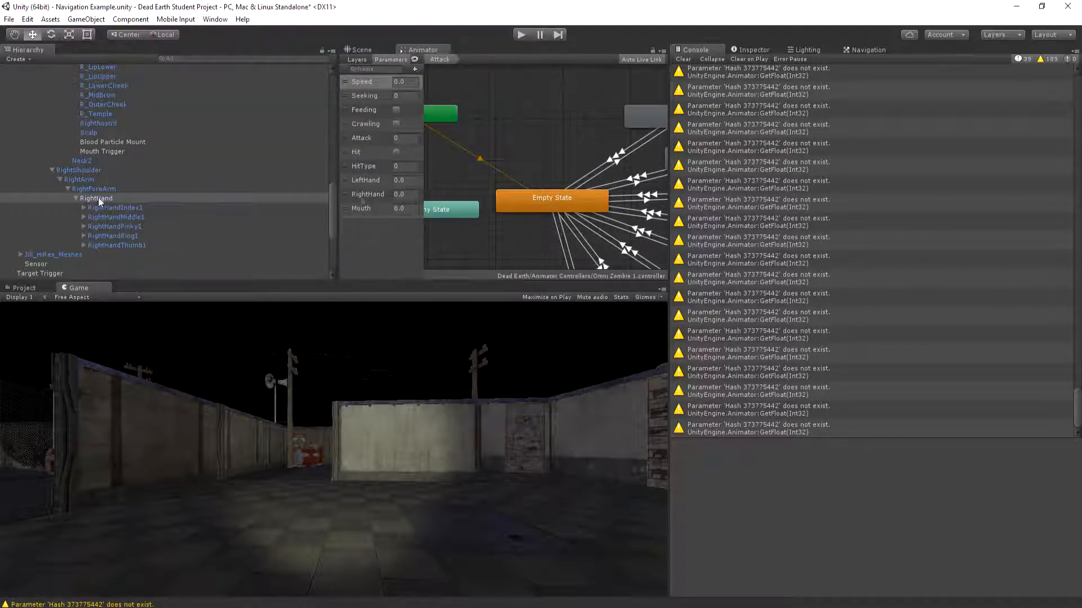
left_click(759, 52)
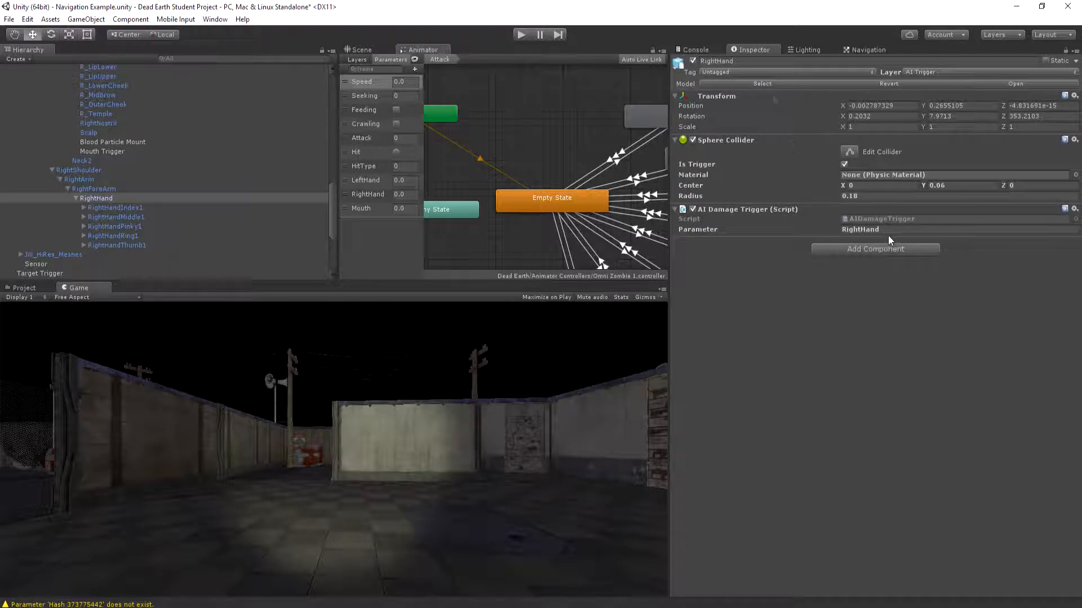
left_click(117, 150)
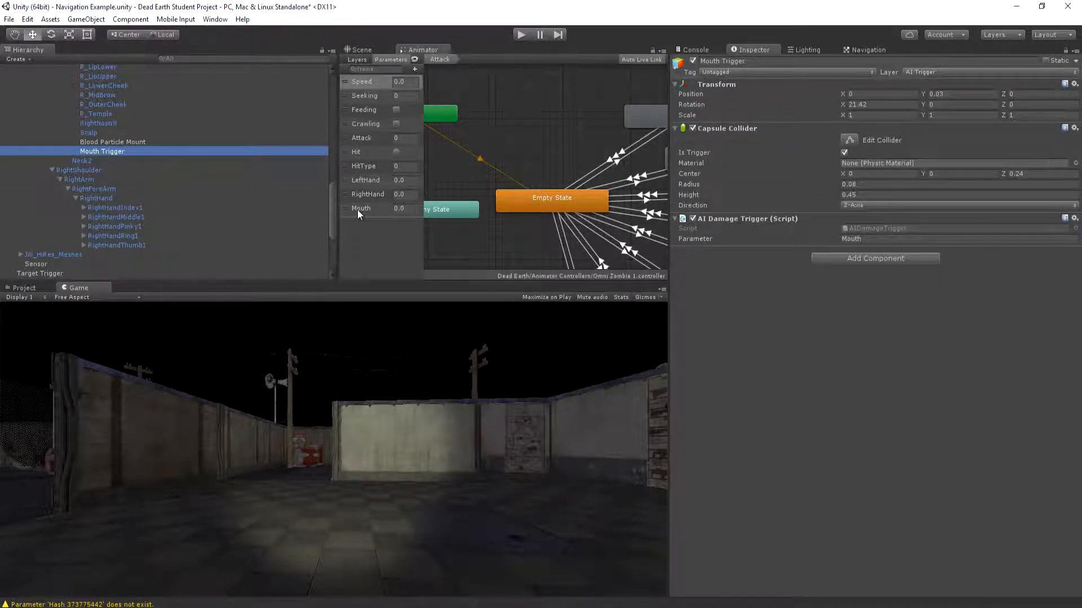
Correct the AI Damage Trigger Parameter on the zombie's LeftHand to LeftHand
scroll(136, 137, "up", 10)
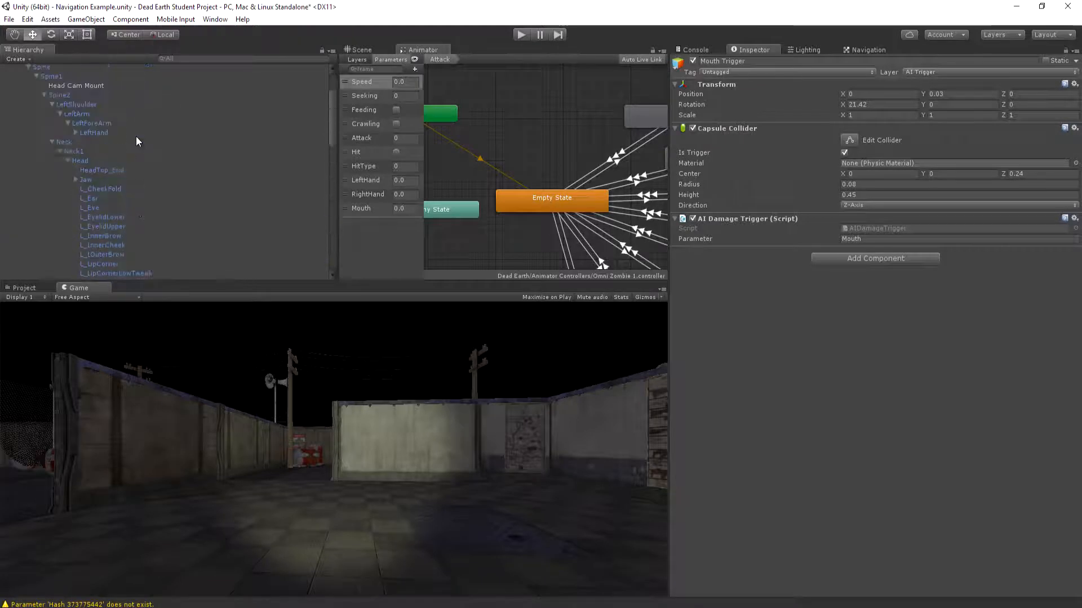
left_click(92, 133)
left_click(860, 229)
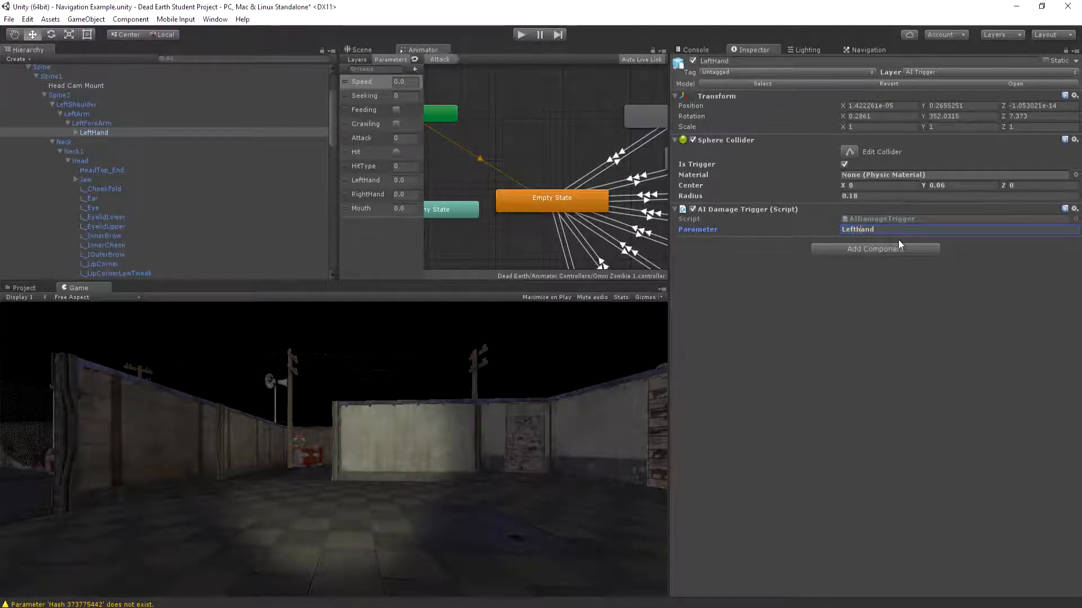
key("BackSpace")
type("H")
Play-test the zombie's attacks while clearing and watching the console for damage messages, then stop the game and clear the console
left_click(522, 34)
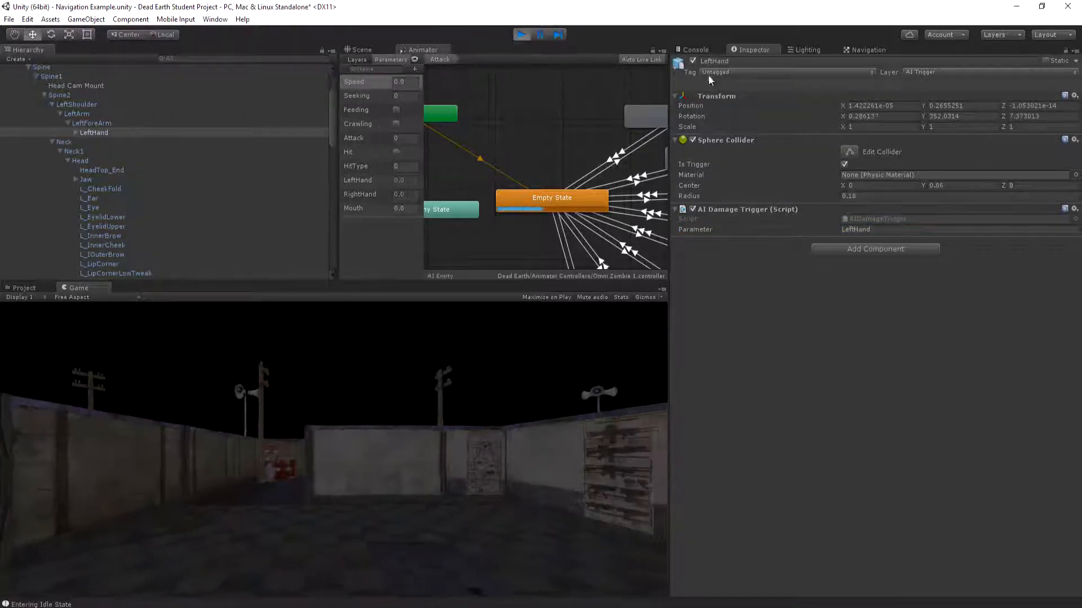
left_click(682, 48)
left_click(688, 59)
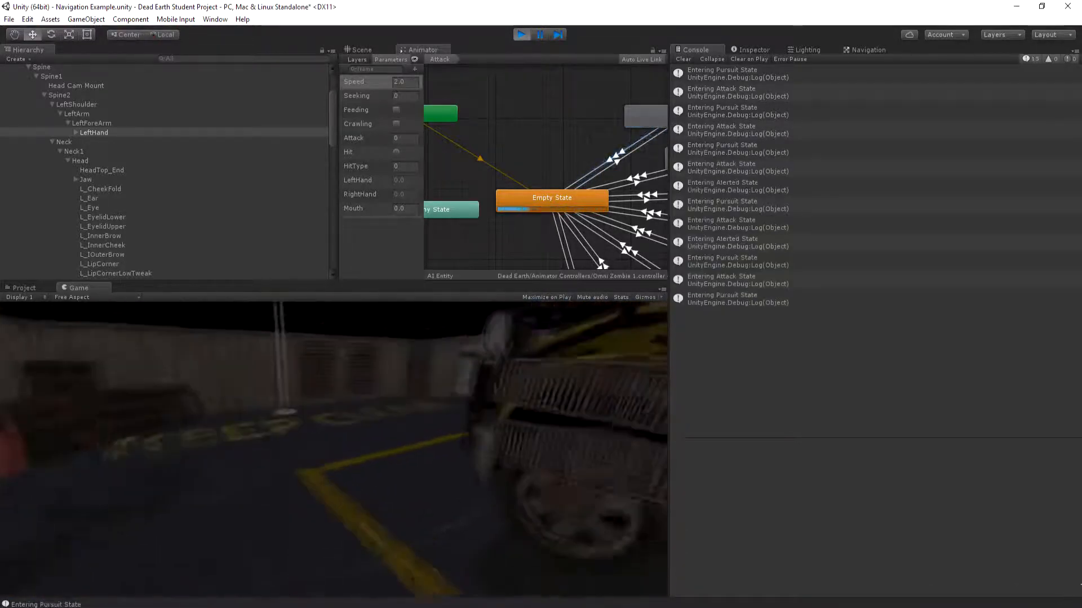
left_click(683, 58)
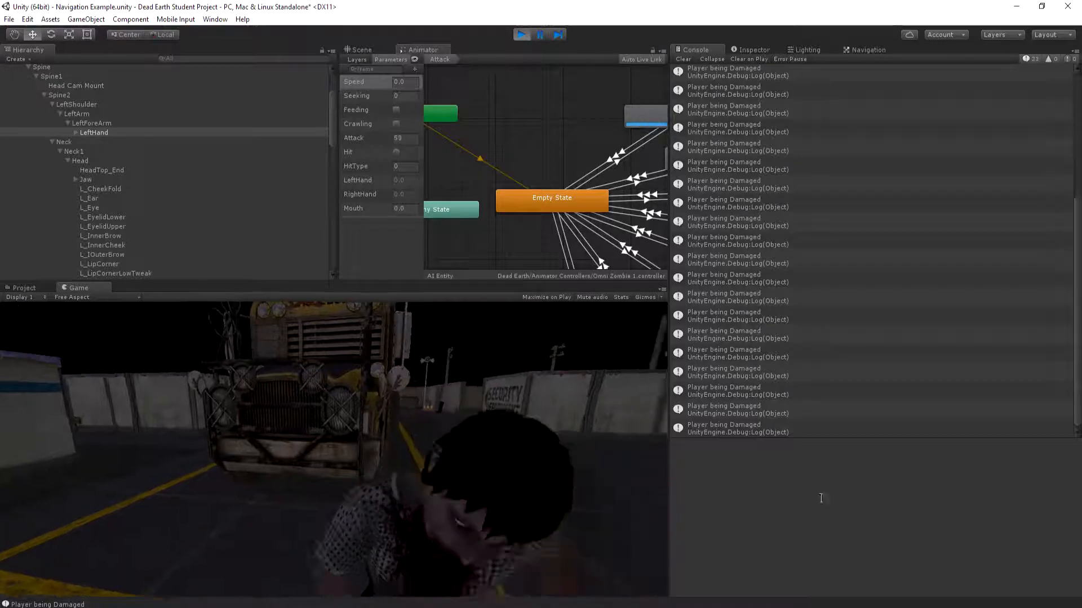
left_click(683, 59)
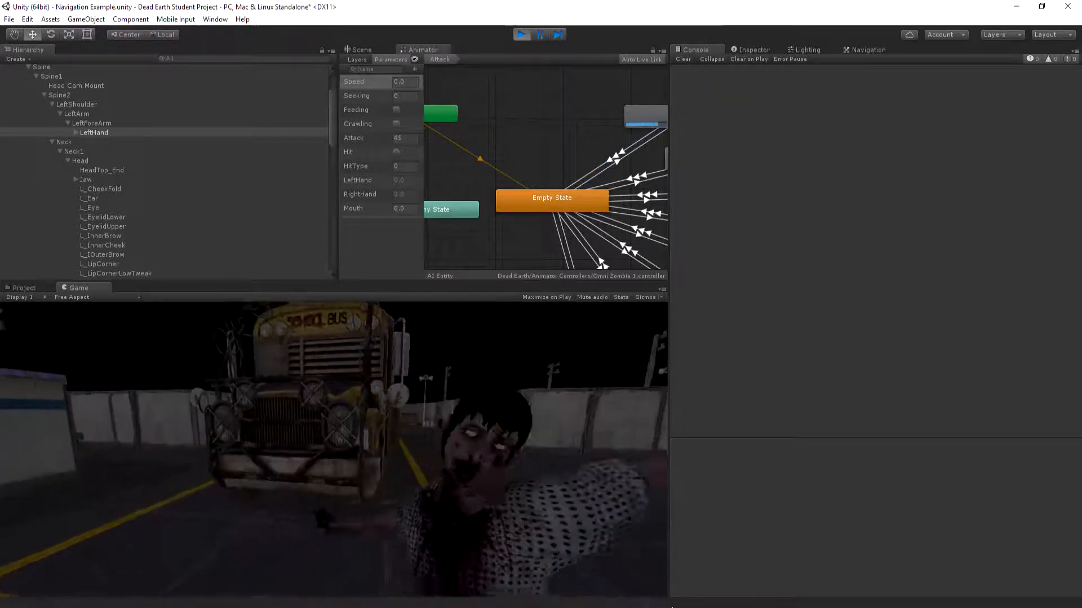
left_click(521, 35)
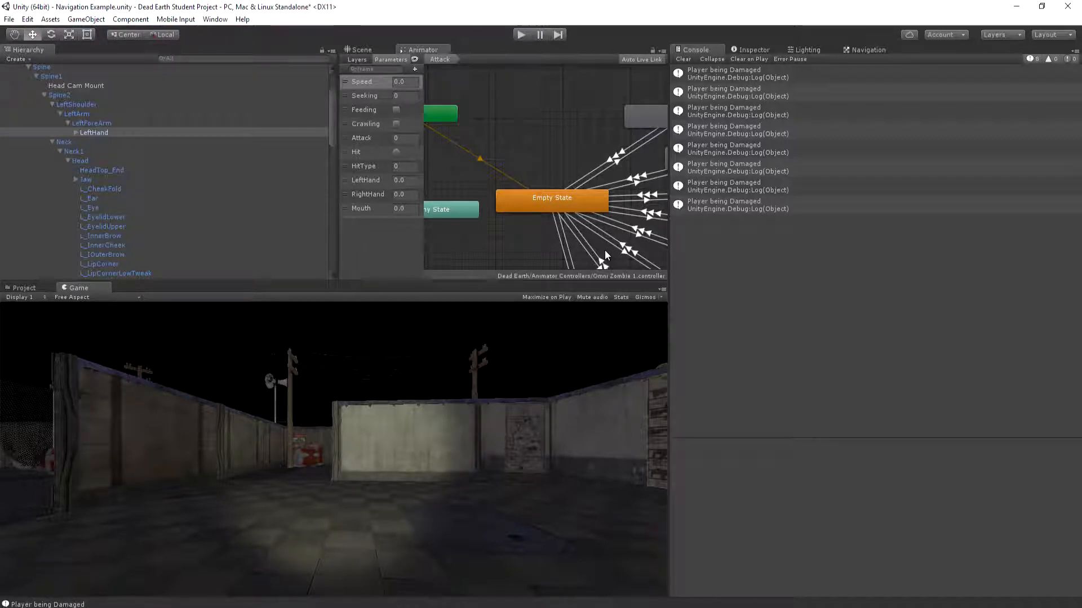
left_click(683, 59)
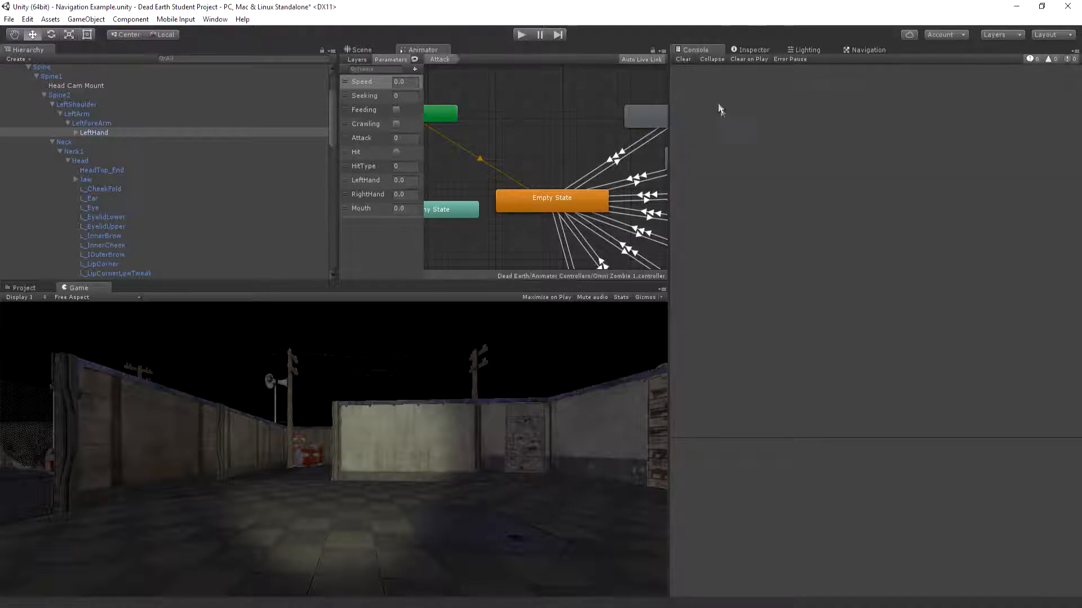
Set the Attack Less condition on the Empty State to Attack 1 transition to 21
left_click_drag(332, 114, 150, 113)
middle_click_drag(461, 143, 383, 100)
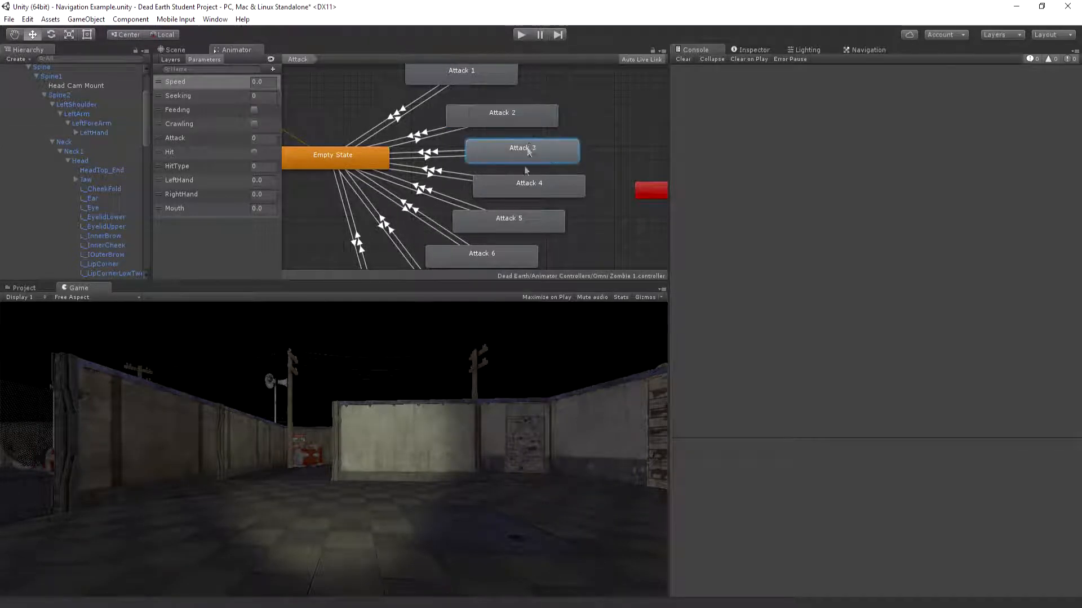
left_click(409, 111)
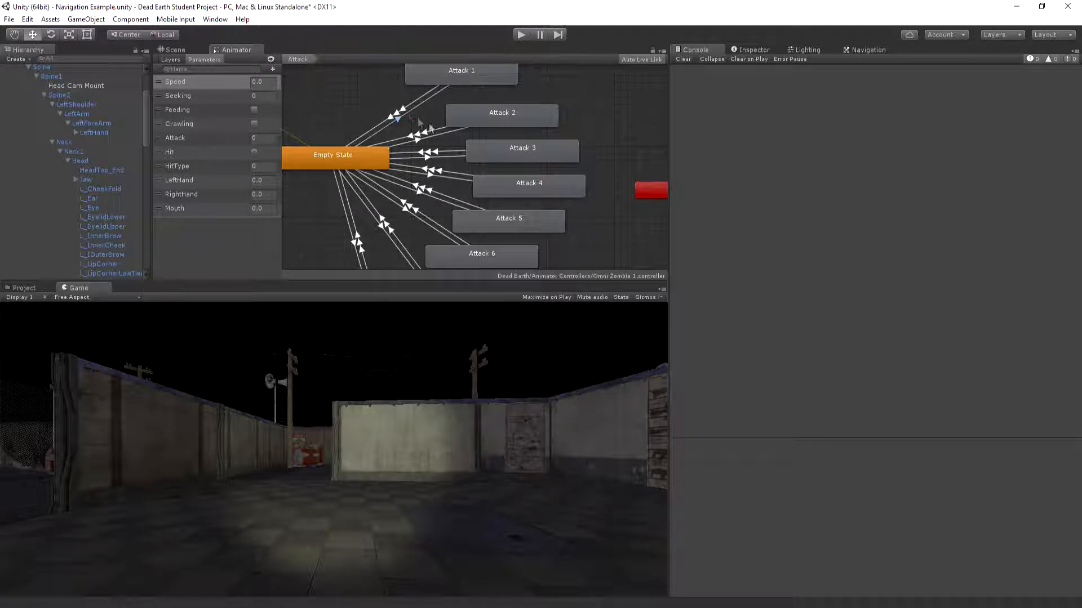
left_click(762, 52)
left_click_drag(838, 243, 864, 421)
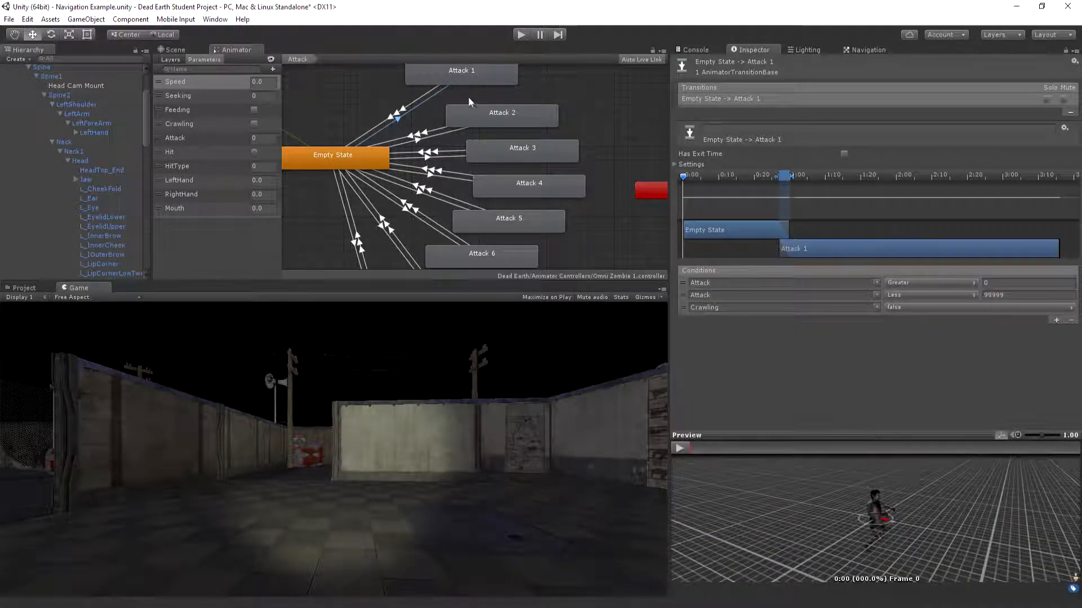
middle_click_drag(470, 111, 491, 93)
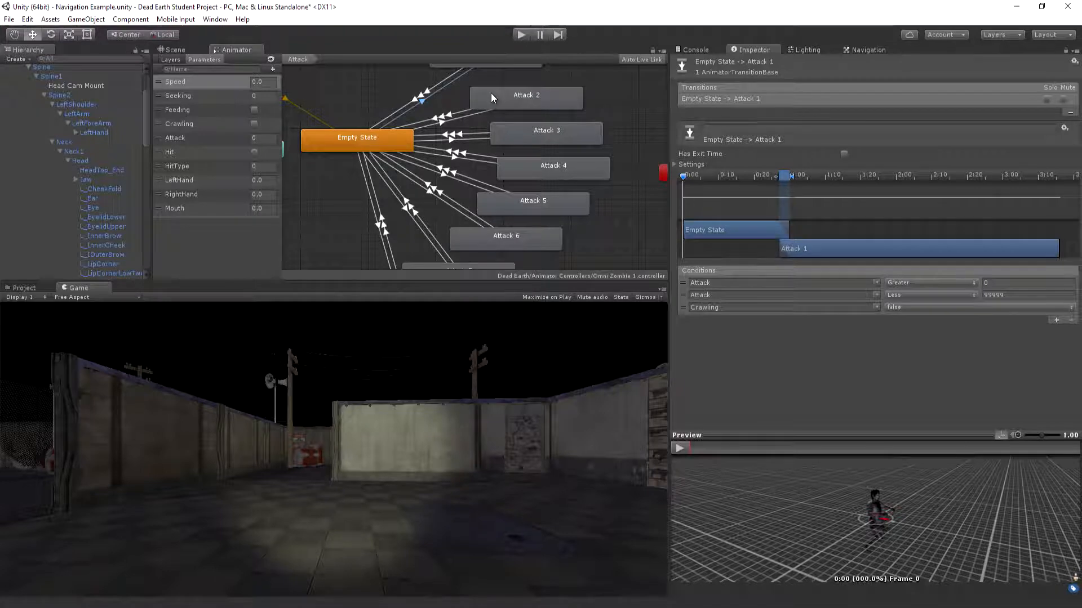
left_click(1009, 294)
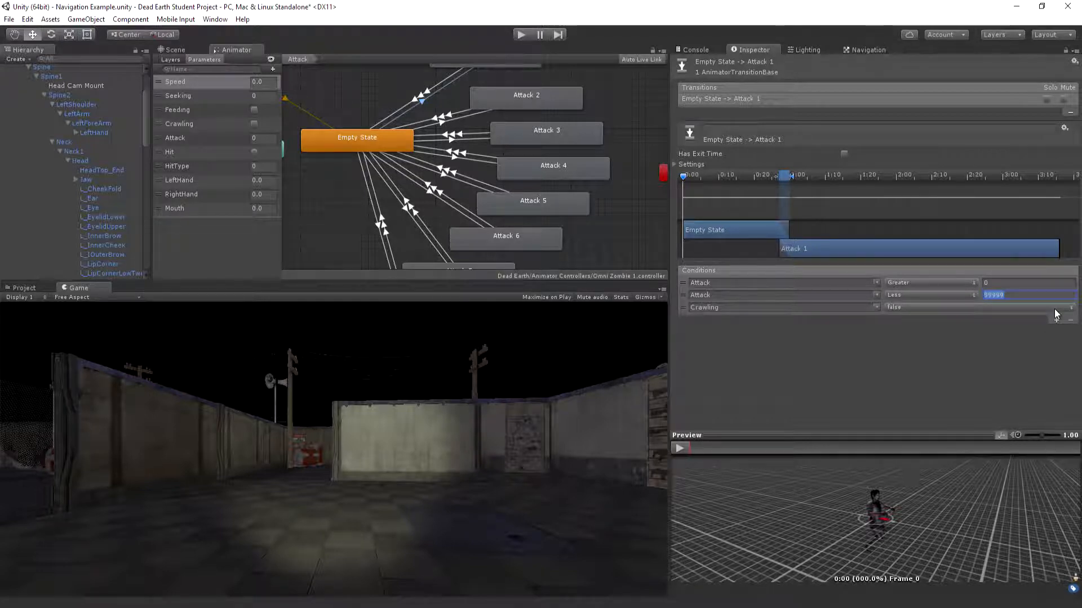
key("BackSpace")
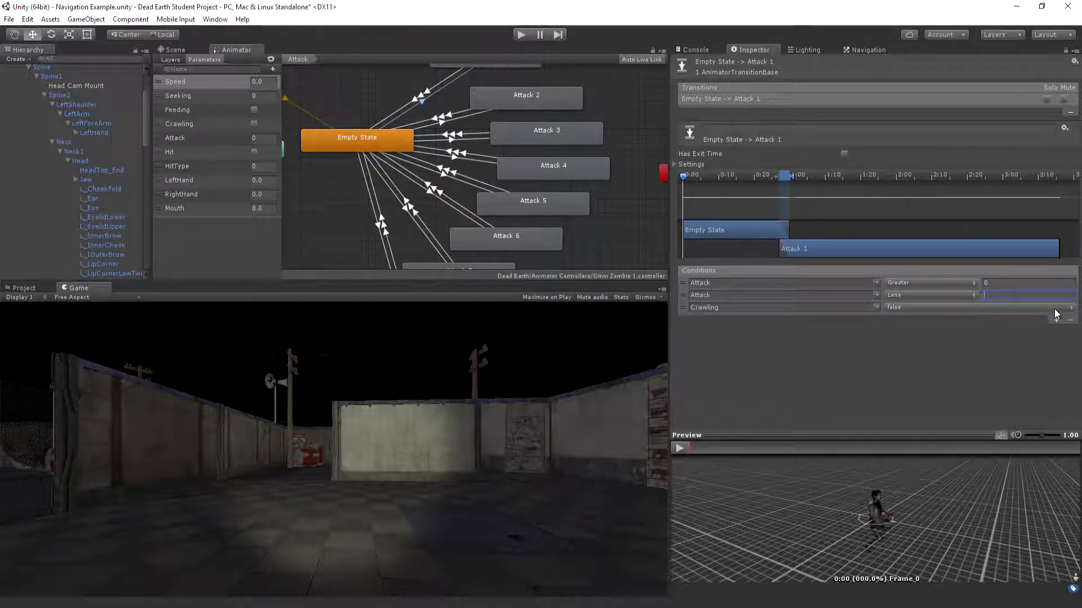
type("21")
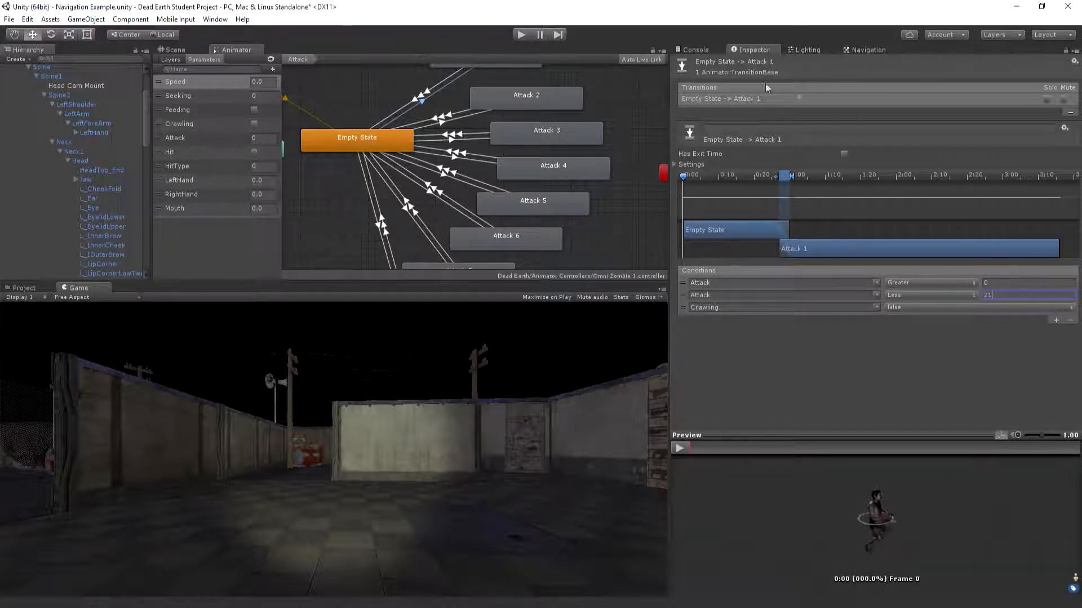
Open the import settings of the zombie_neck_bite clip used by the Attack 2 state and scrub through its animation preview
double_click(512, 100)
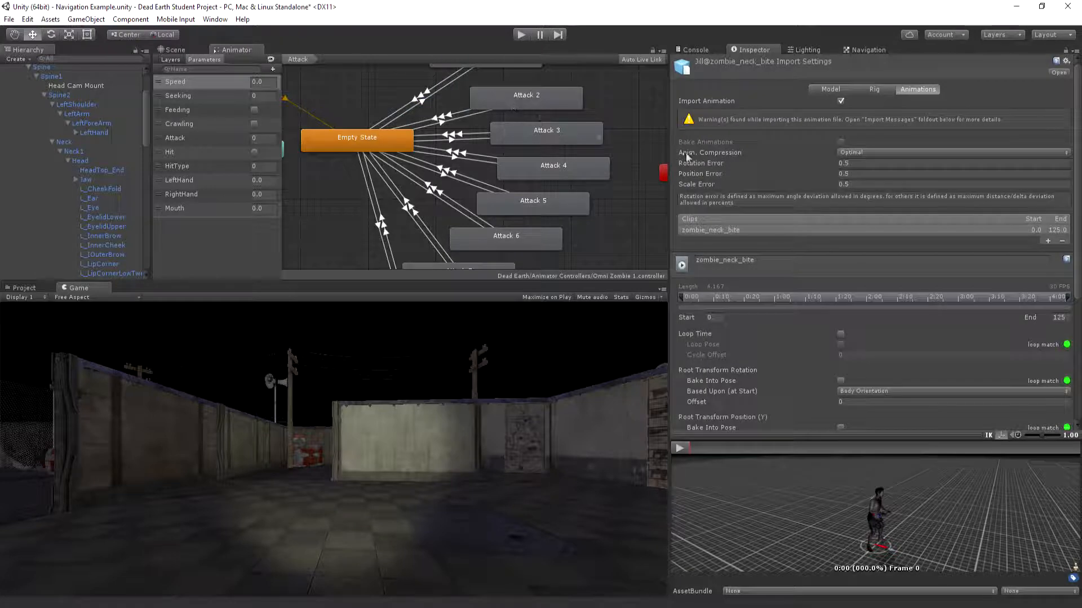
scroll(924, 199, "down", 7)
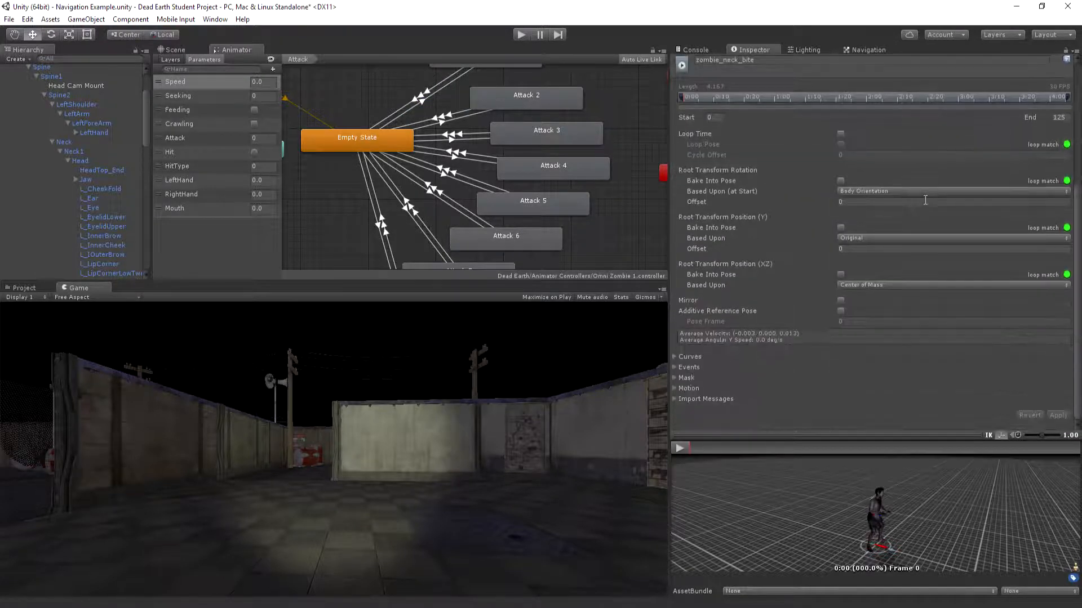
left_click_drag(783, 436, 789, 352)
left_click(680, 365)
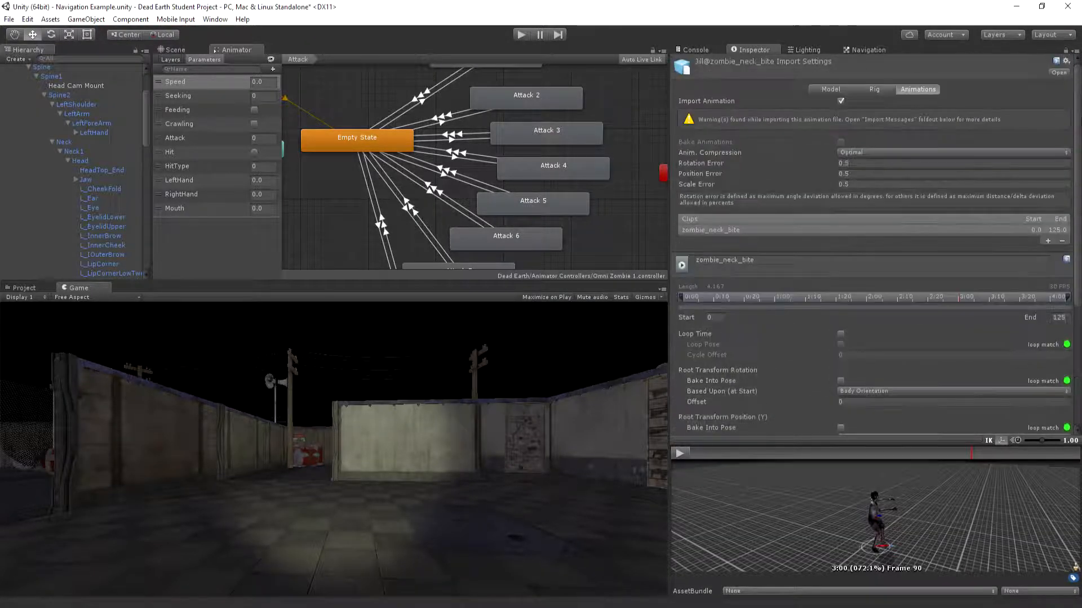
scroll(856, 395, "down", 6)
left_click_drag(829, 440, 836, 217)
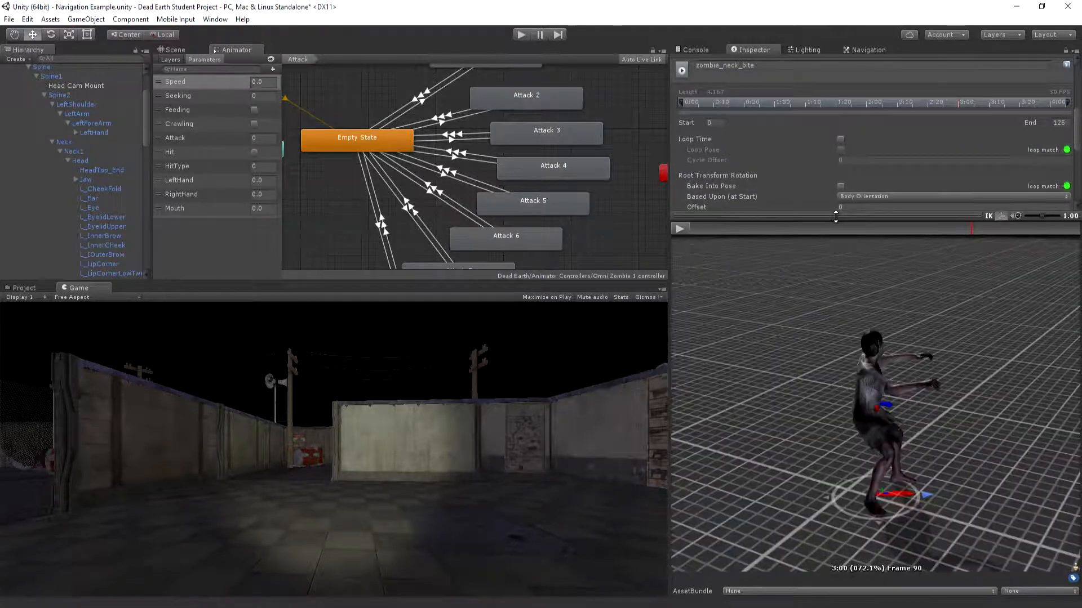
mouse_move(705, 230)
left_mouse_down()
mouse_move(766, 233)
mouse_move(752, 231)
mouse_move(756, 347)
left_mouse_up()
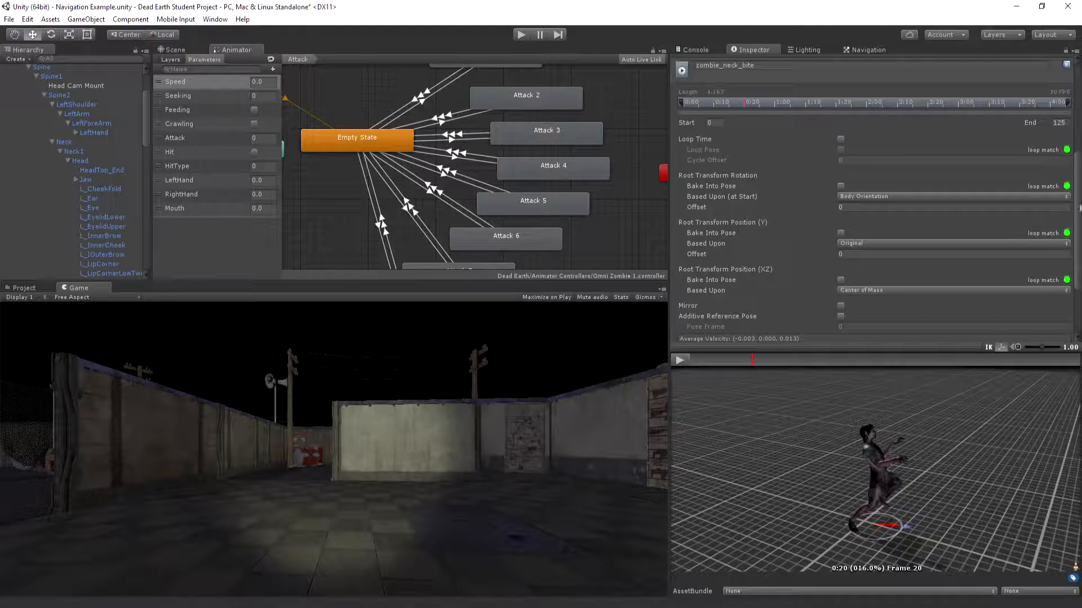
Add an animation curve named Mouth to the zombie_neck_bite clip
scroll(873, 198, "down", 3)
left_click(675, 268)
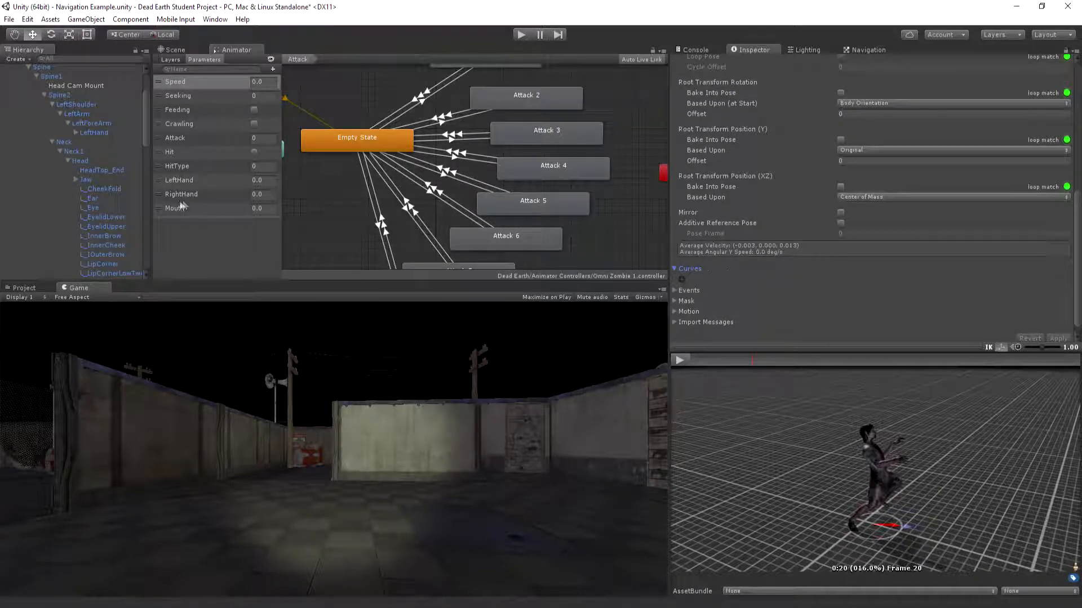
left_click(682, 280)
left_click(714, 283)
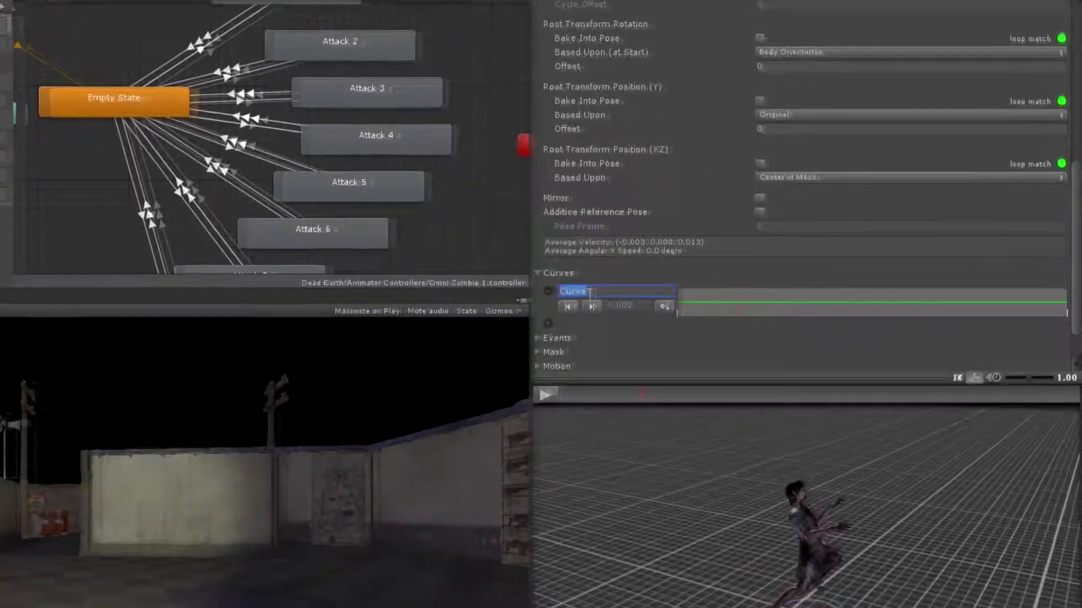
key("BackSpace")
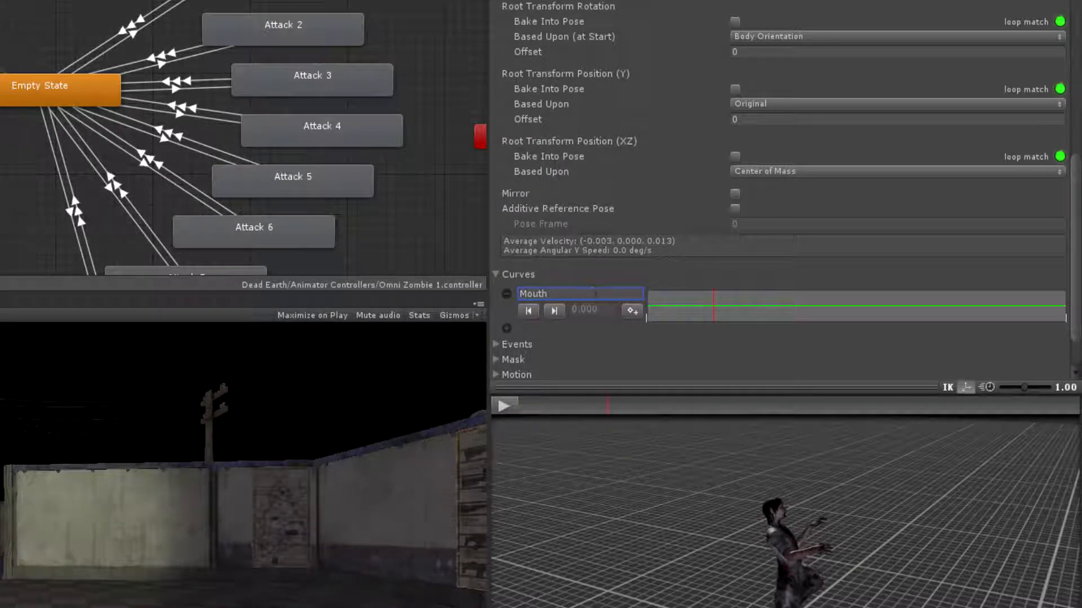
View the Mouth curve, and play and scrub the zombie_neck_bite preview to examine the timing of the bite
left_click(688, 298)
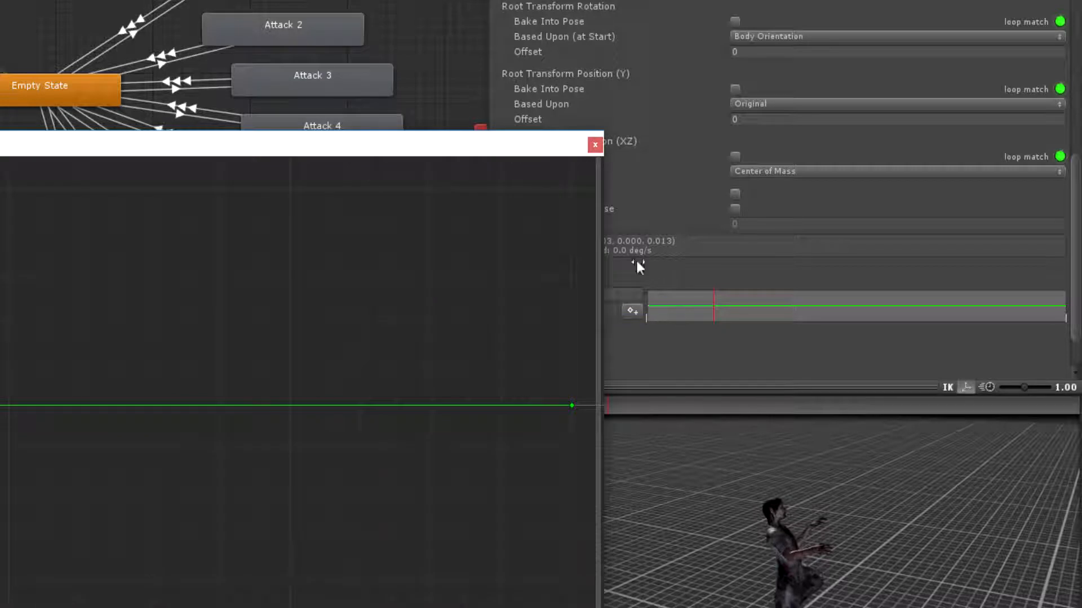
left_click(596, 144)
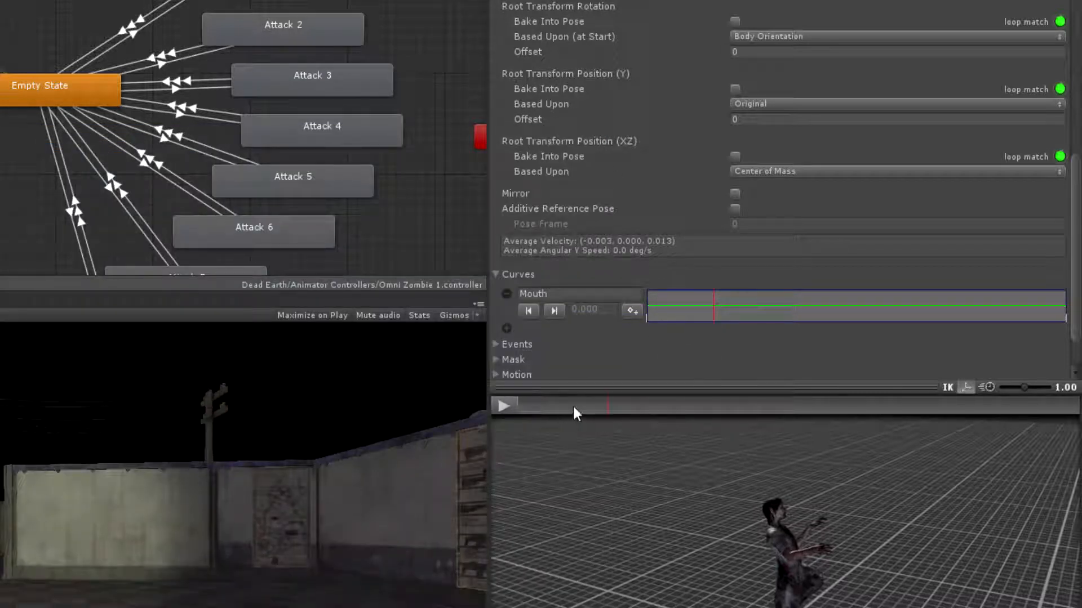
left_click_drag(554, 409, 466, 407)
left_click(512, 405)
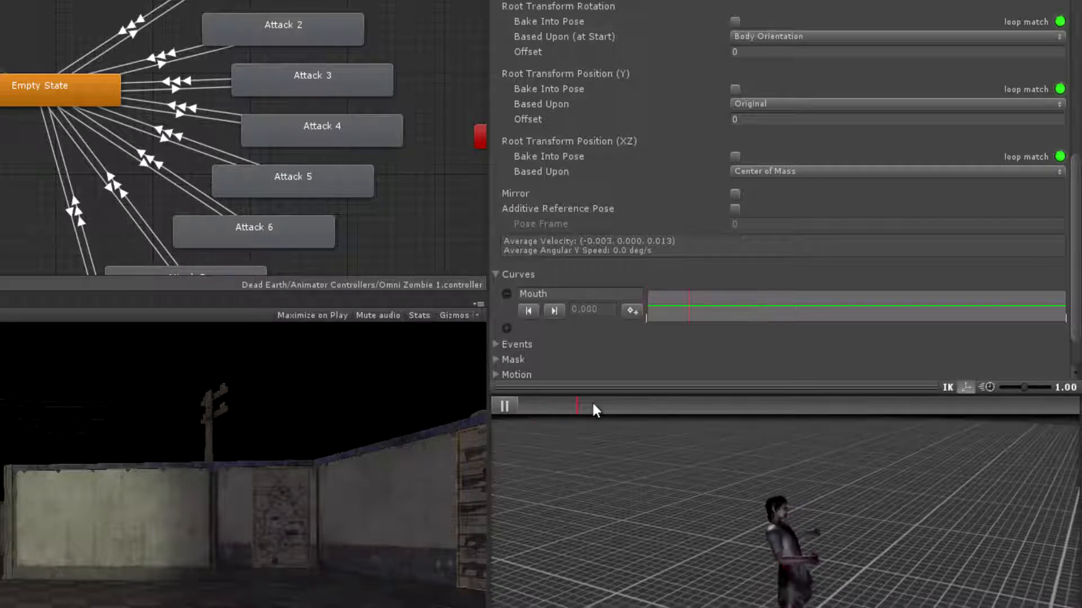
left_click(503, 406)
mouse_move(649, 407)
left_mouse_down()
mouse_move(605, 406)
mouse_move(657, 402)
mouse_move(529, 427)
mouse_move(631, 427)
left_mouse_up()
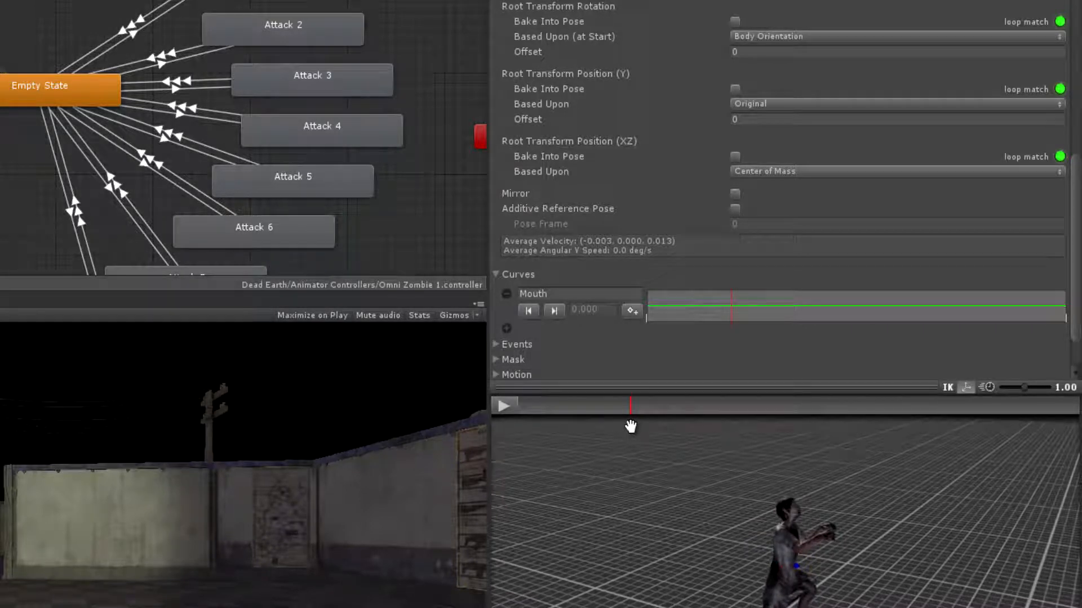
mouse_move(631, 427)
left_mouse_down()
mouse_move(659, 427)
mouse_move(525, 426)
left_mouse_up()
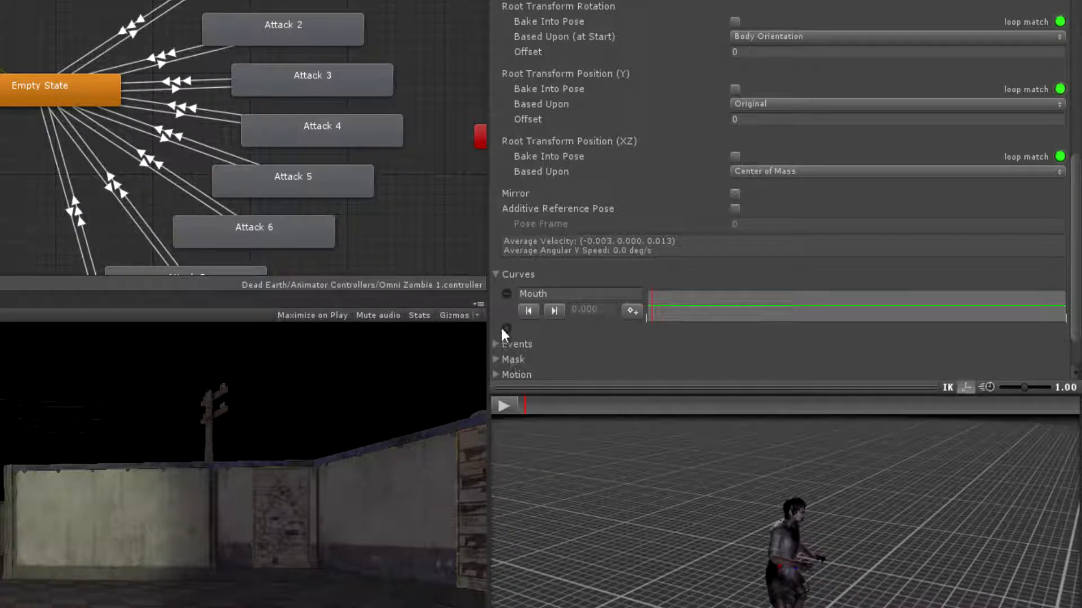
Add keyframes to the Mouth curve at about 23% and 69% of the clip, where the bite begins and ends
left_click_drag(525, 407, 650, 416)
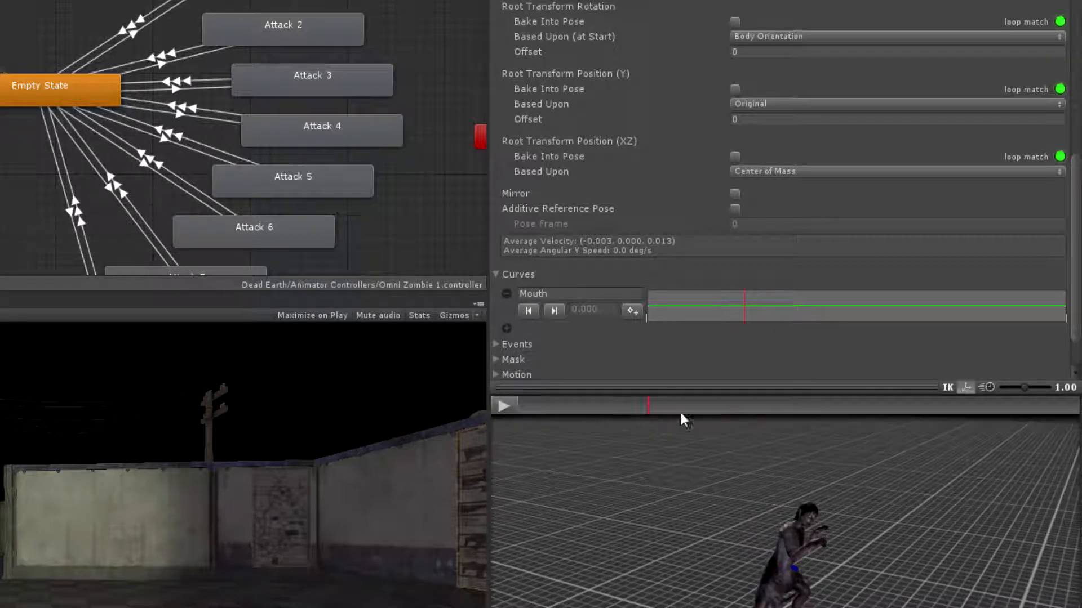
left_click(632, 312)
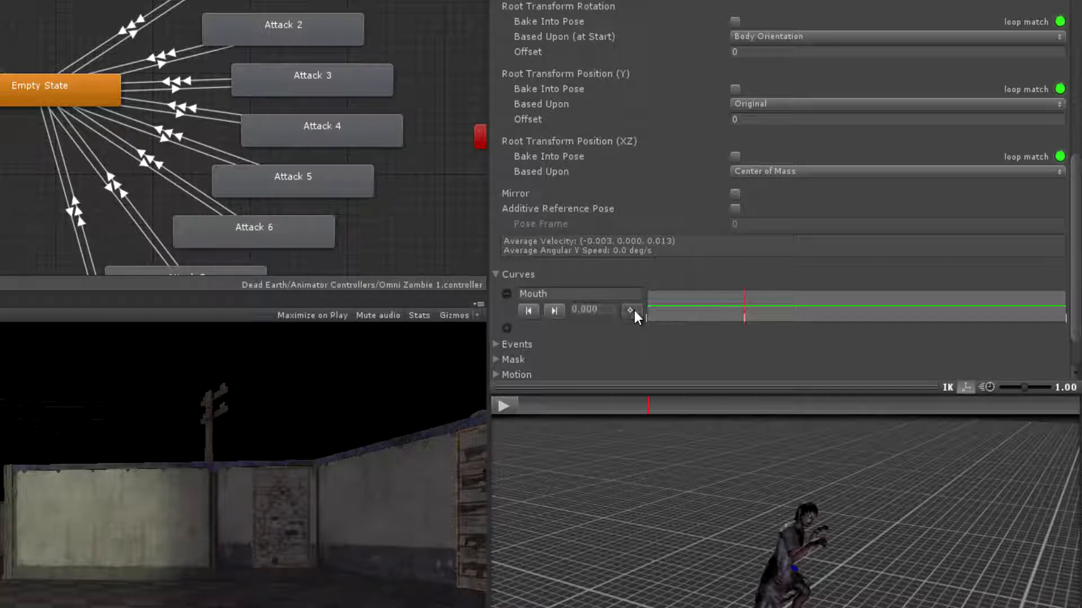
left_click(649, 406)
mouse_move(651, 405)
left_mouse_down()
mouse_move(899, 439)
mouse_move(896, 416)
mouse_move(882, 417)
mouse_move(898, 413)
left_mouse_up()
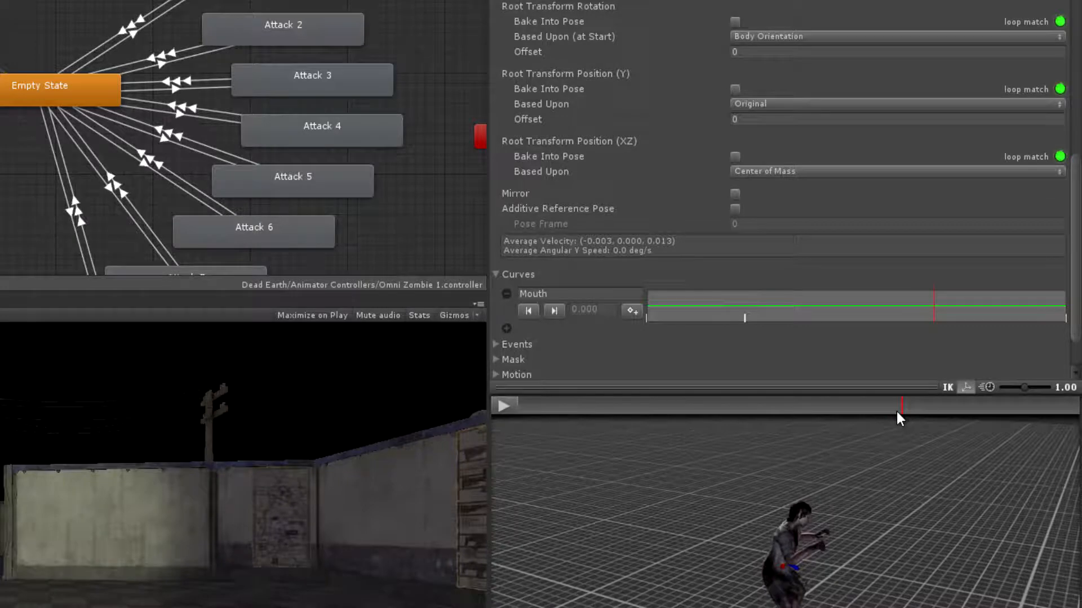
left_click(631, 310)
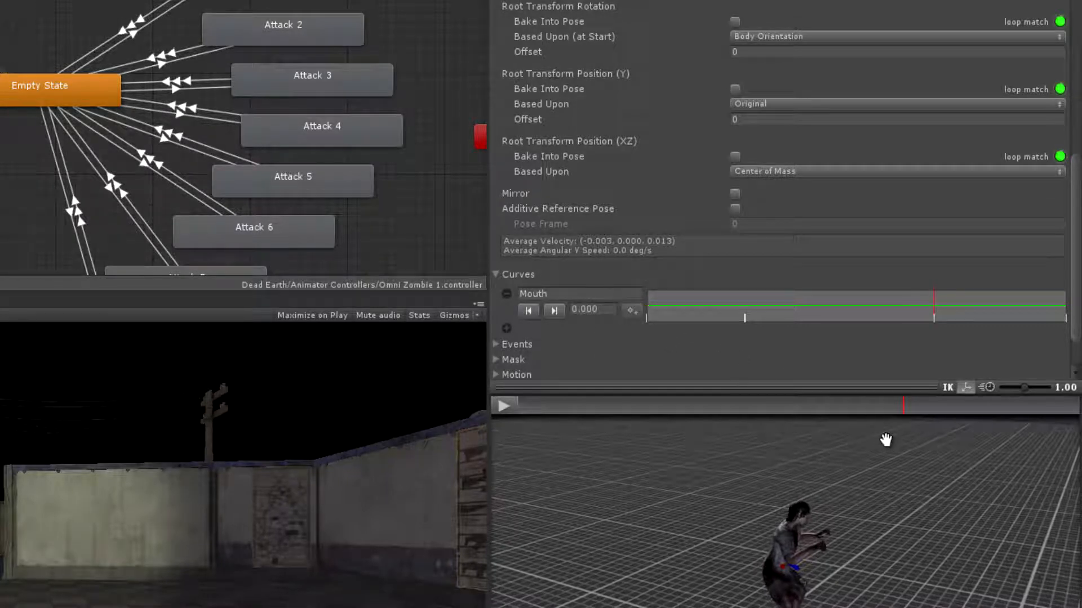
left_click(631, 309)
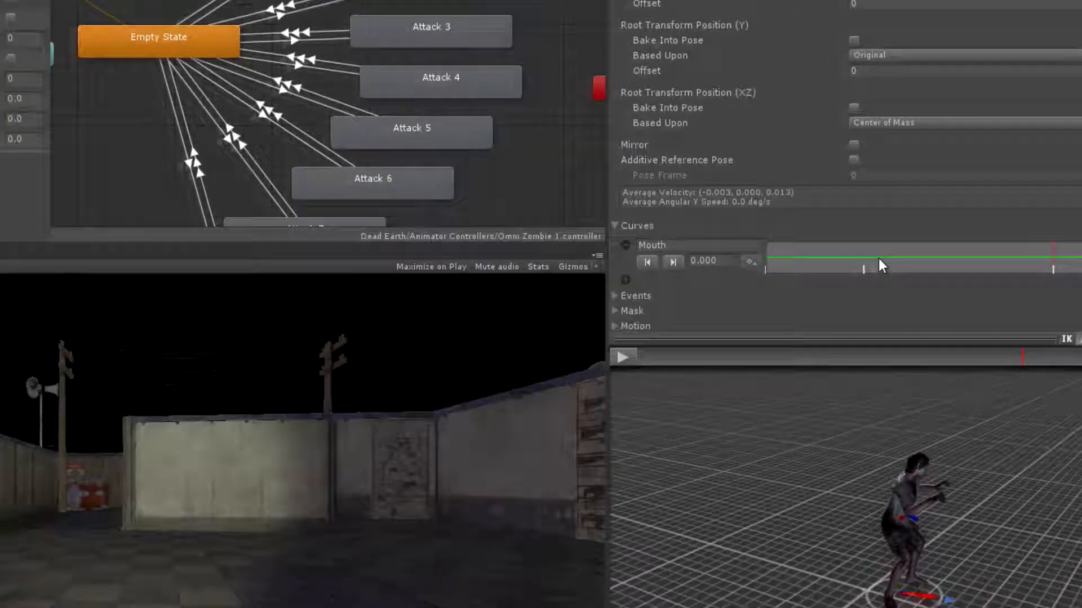
Set the Mouth curve's two middle keyframes to 1 and scrub through the clip to check the result
left_click(882, 265)
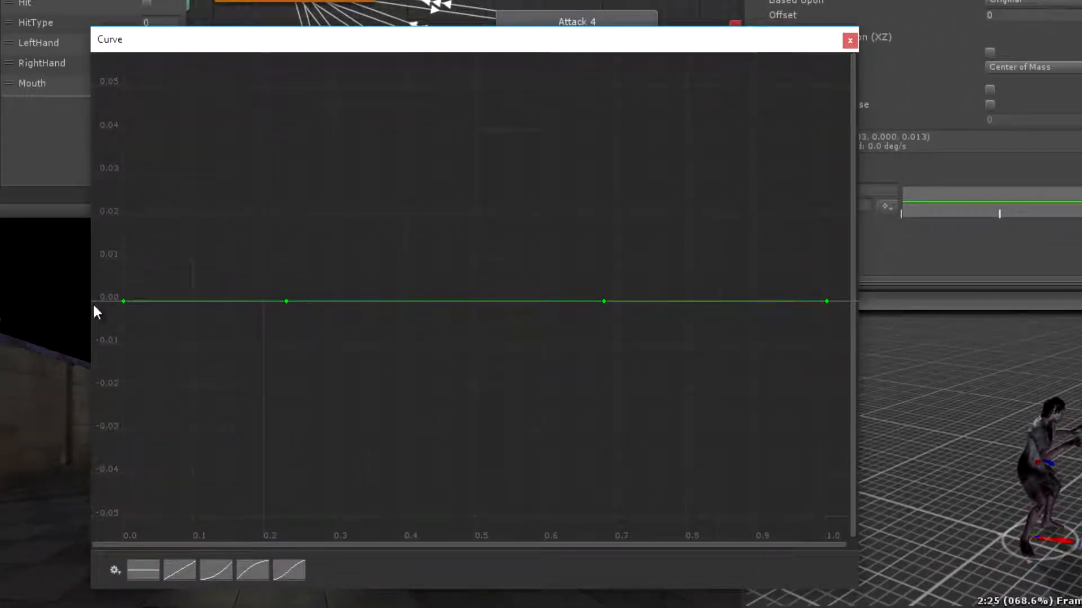
left_click(847, 42)
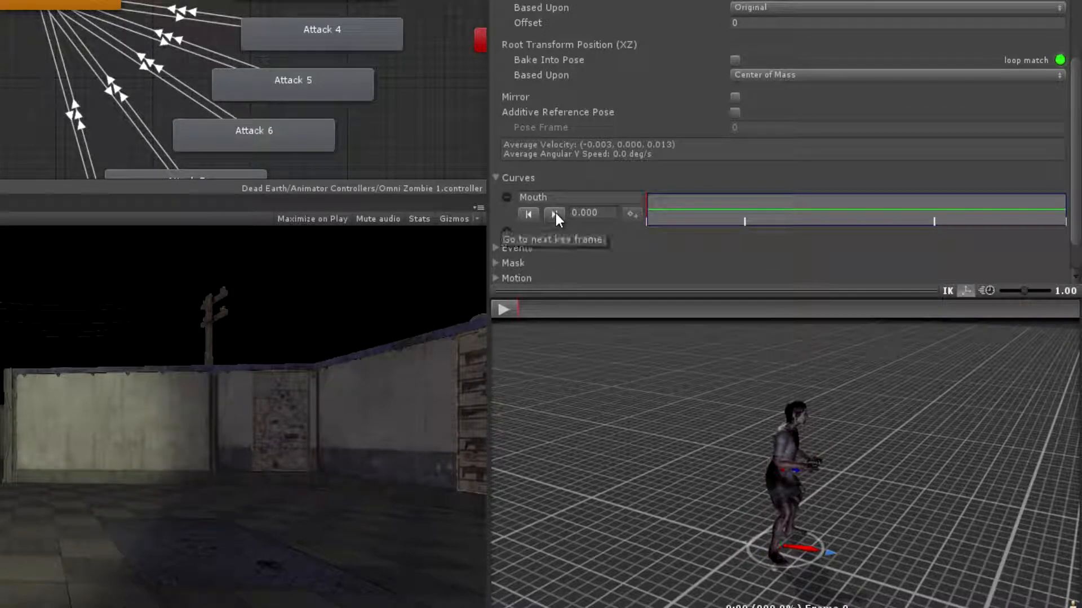
left_click(556, 213)
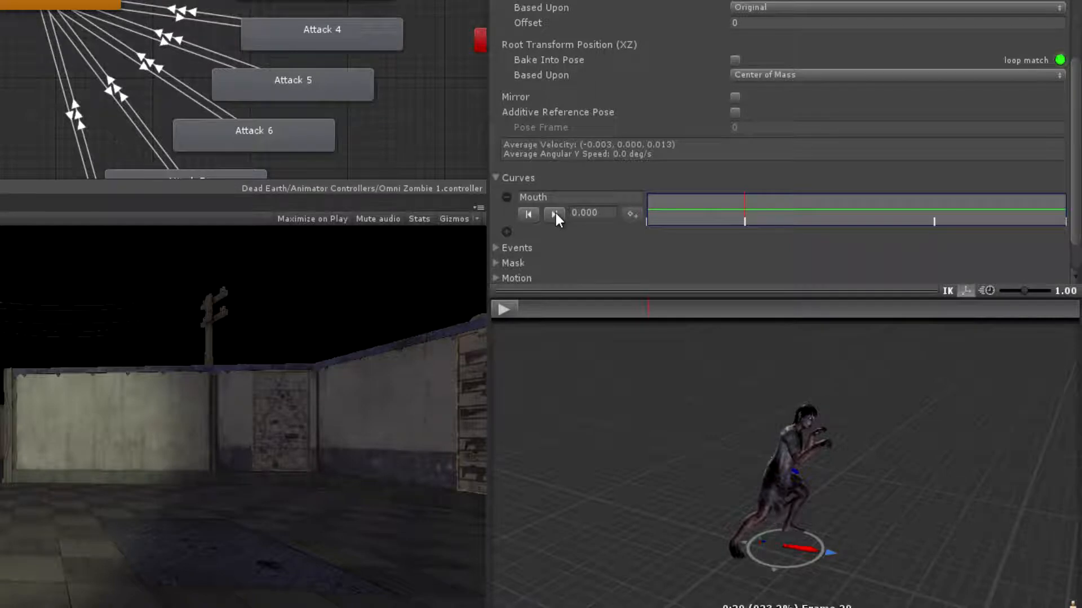
left_click(584, 212)
key("BackSpace")
type("1")
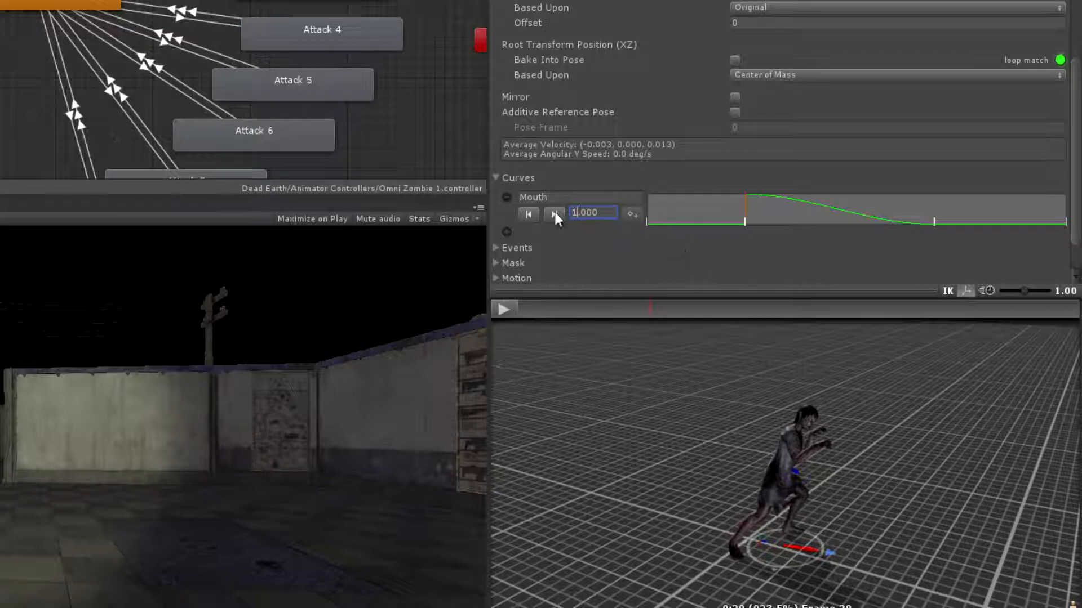
left_click(555, 214)
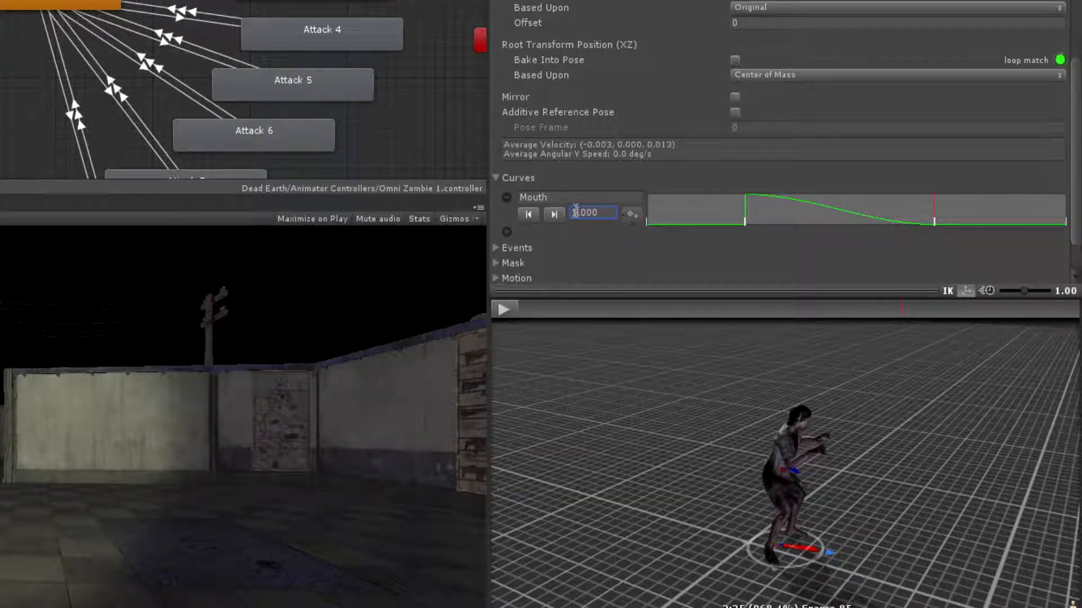
key("Return")
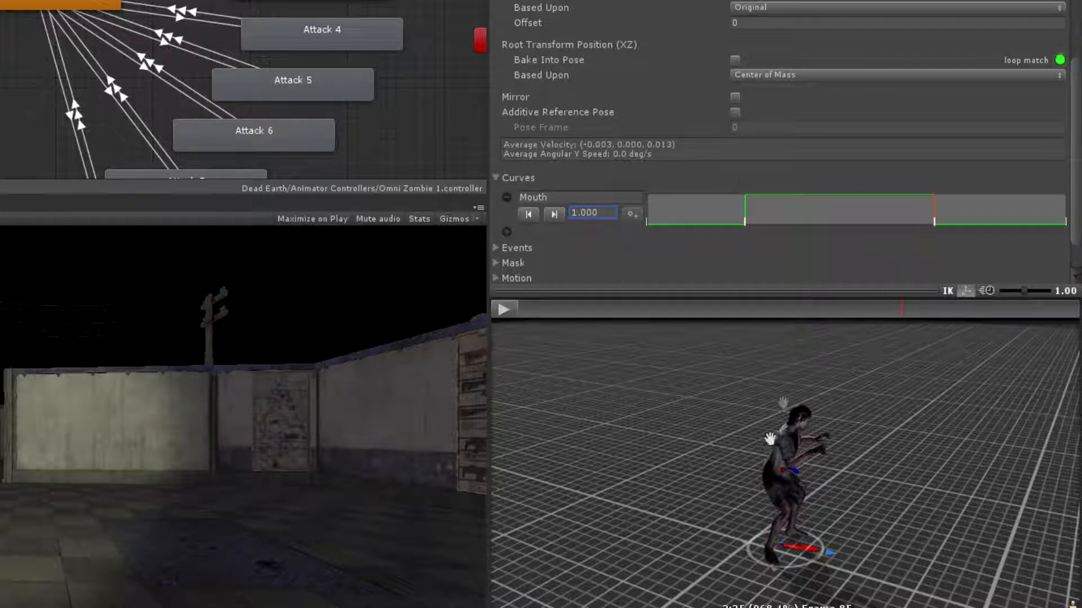
left_click(560, 310)
mouse_move(536, 313)
left_mouse_down()
mouse_move(981, 325)
mouse_move(664, 322)
mouse_move(807, 311)
mouse_move(947, 313)
mouse_move(493, 321)
left_mouse_up()
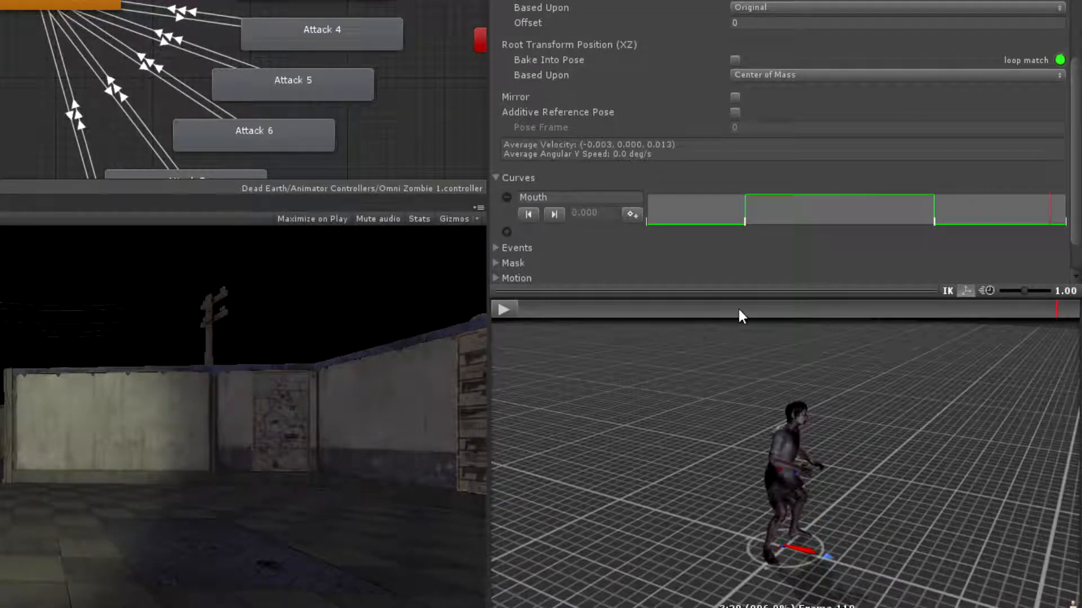
Add two more curves to the zombie_neck_bite clip and name them LeftHand and RightHand
left_click(507, 232)
left_click(506, 271)
double_click(558, 236)
type("LeftHand")
double_click(559, 276)
key("BackSpace")
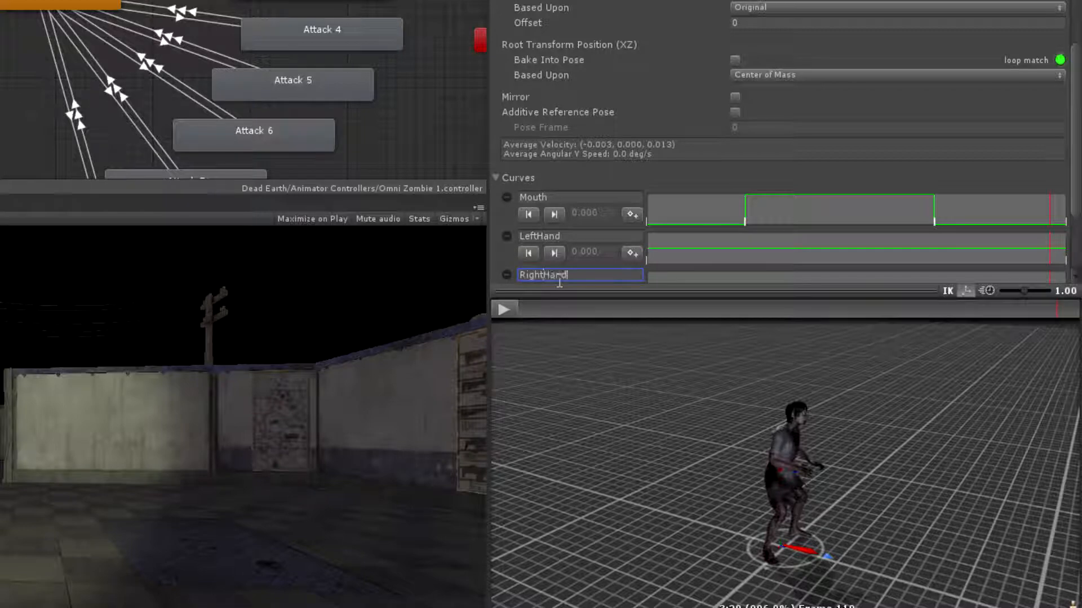
type("RightHand")
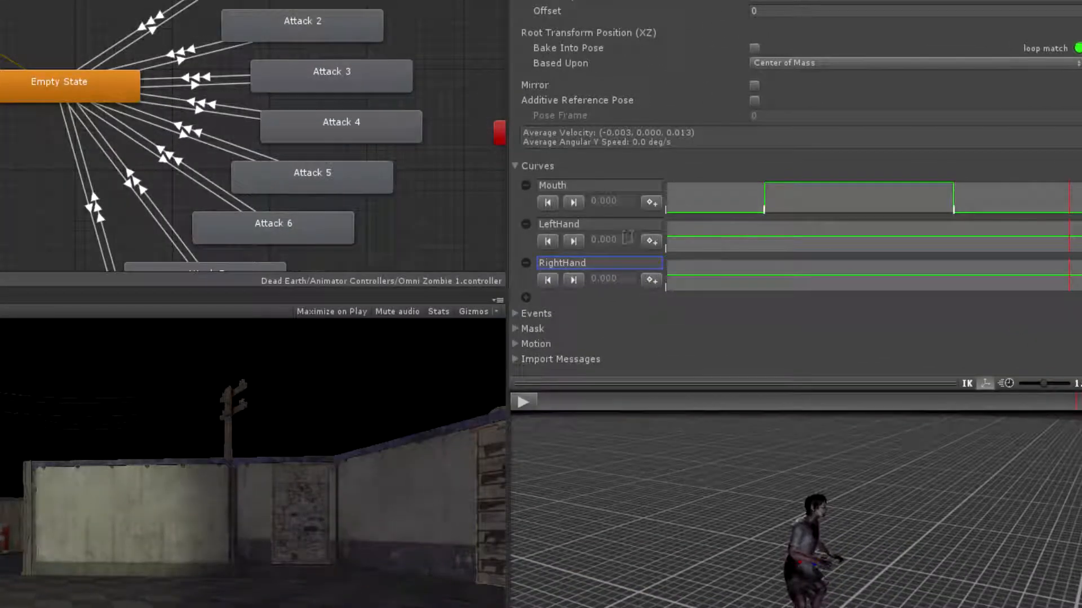
Add two adjacent keyframes to the LeftHand curve, slightly before the start of the Mouth curve's raised section
left_click(769, 243)
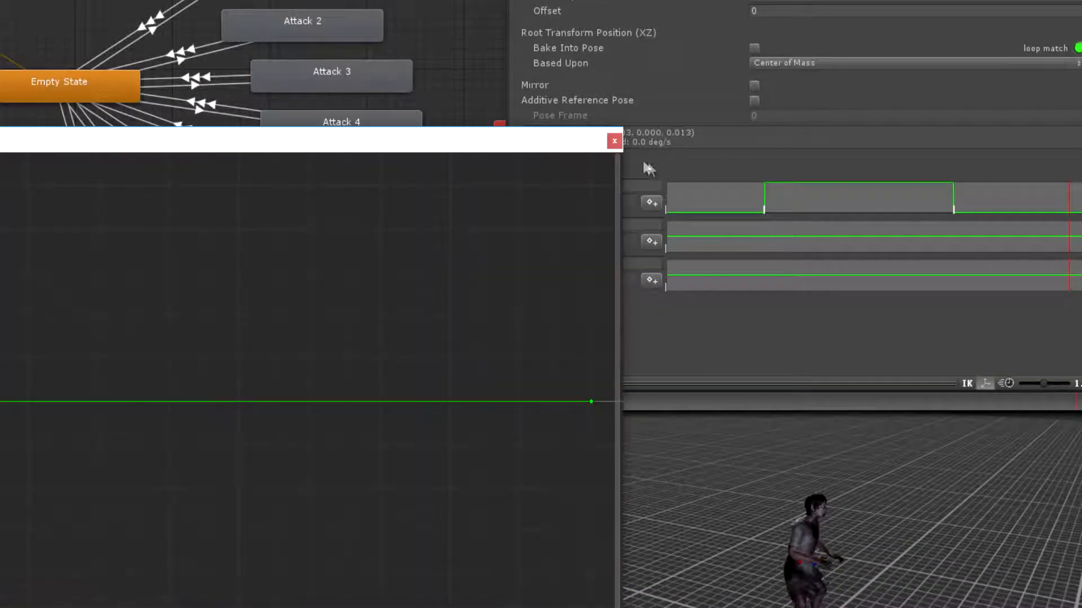
left_click(615, 142)
left_click_drag(640, 394, 643, 395)
left_click(652, 243)
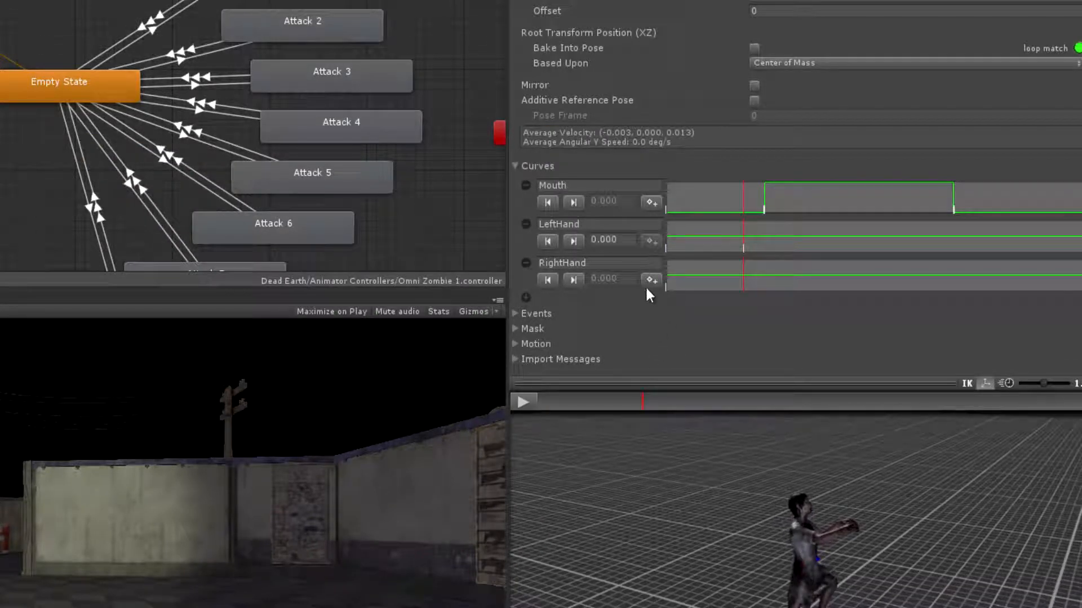
key("Right")
left_click(651, 243)
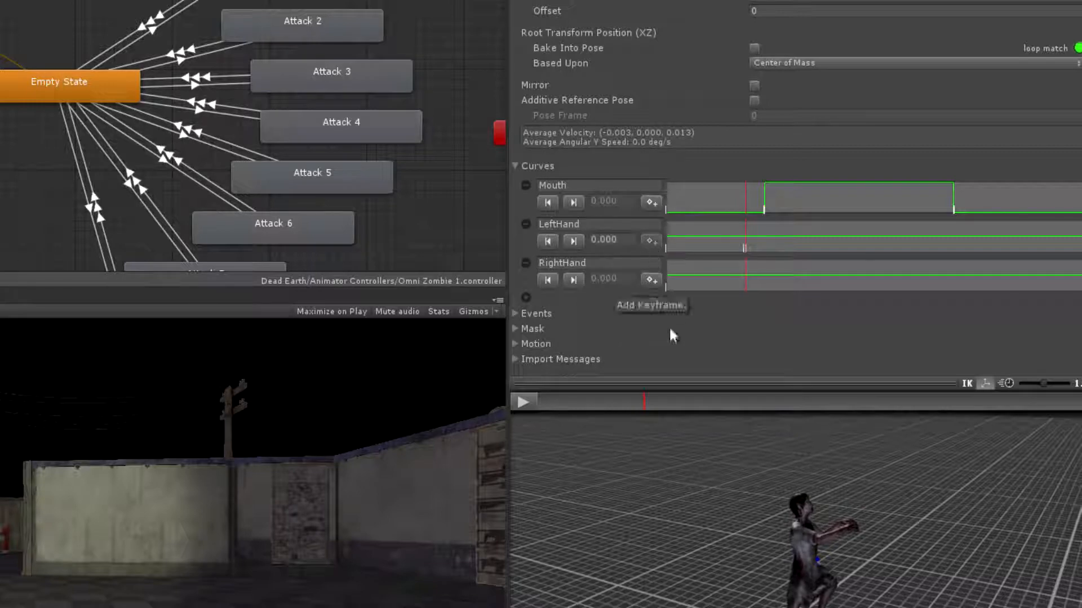
Add two adjacent keyframes to the LeftHand curve, slightly after the end of the Mouth curve's raised section
left_click_drag(644, 403, 942, 408)
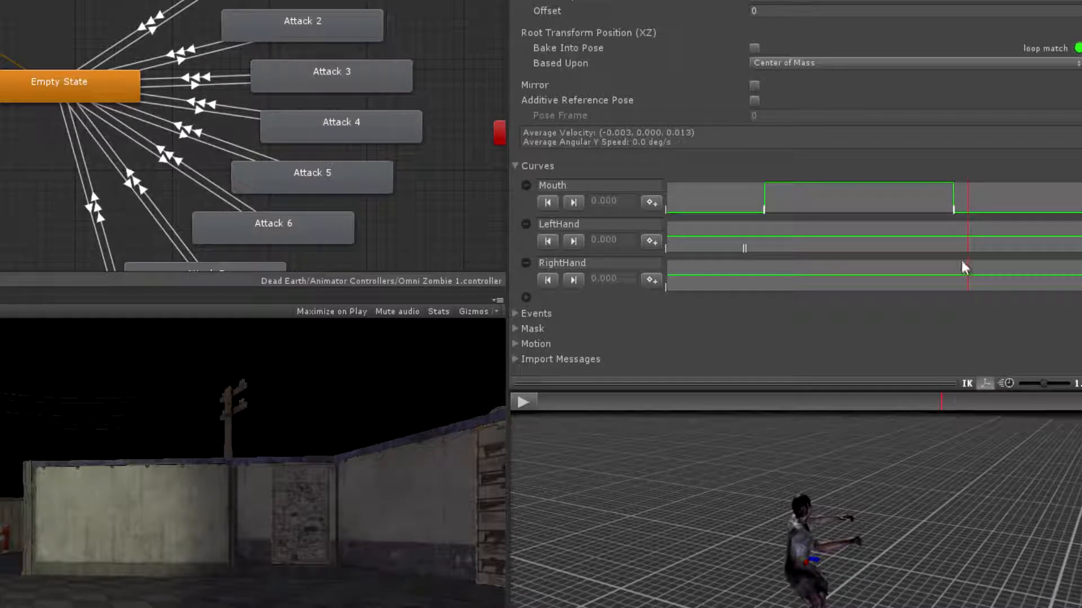
left_click(651, 241)
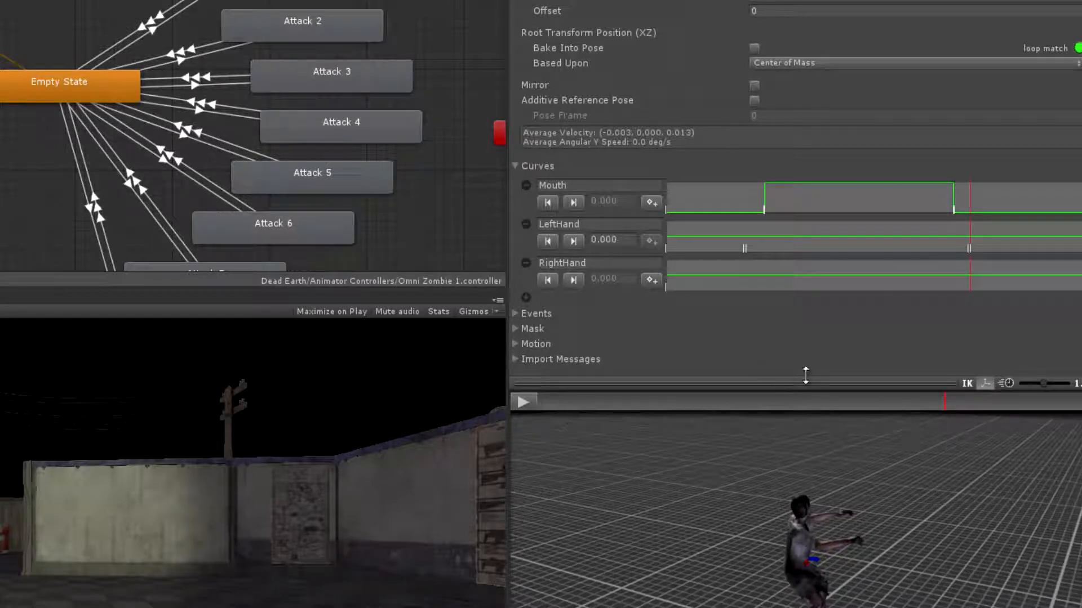
Add adjacent keyframe pairs to the RightHand curve, one level with LeftHand's first pair and one slightly after LeftHand's second pair
left_click_drag(945, 397, 643, 411)
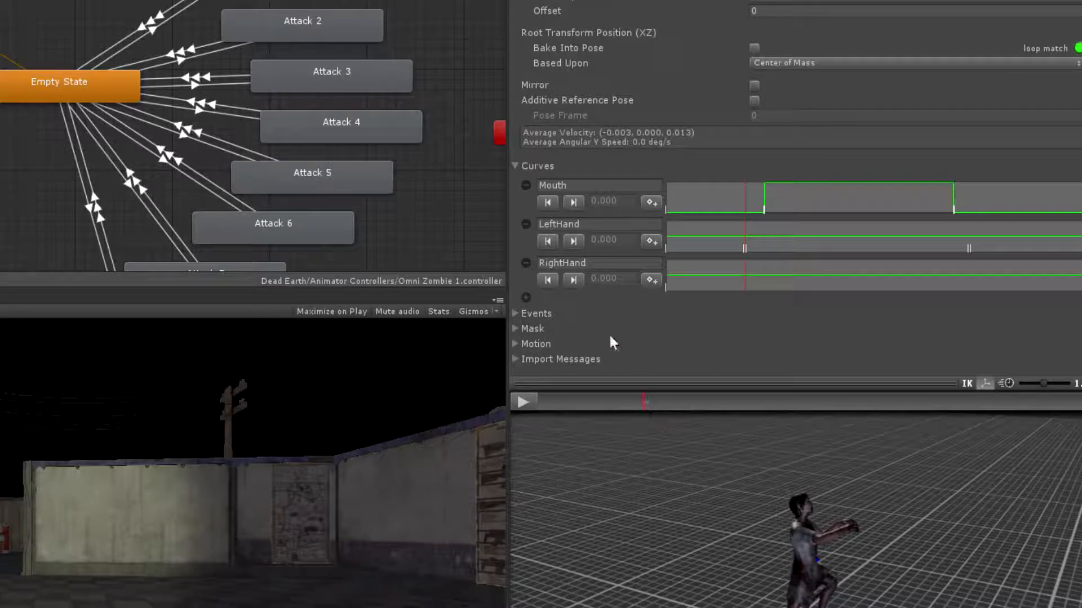
left_click(652, 279)
left_click(650, 280)
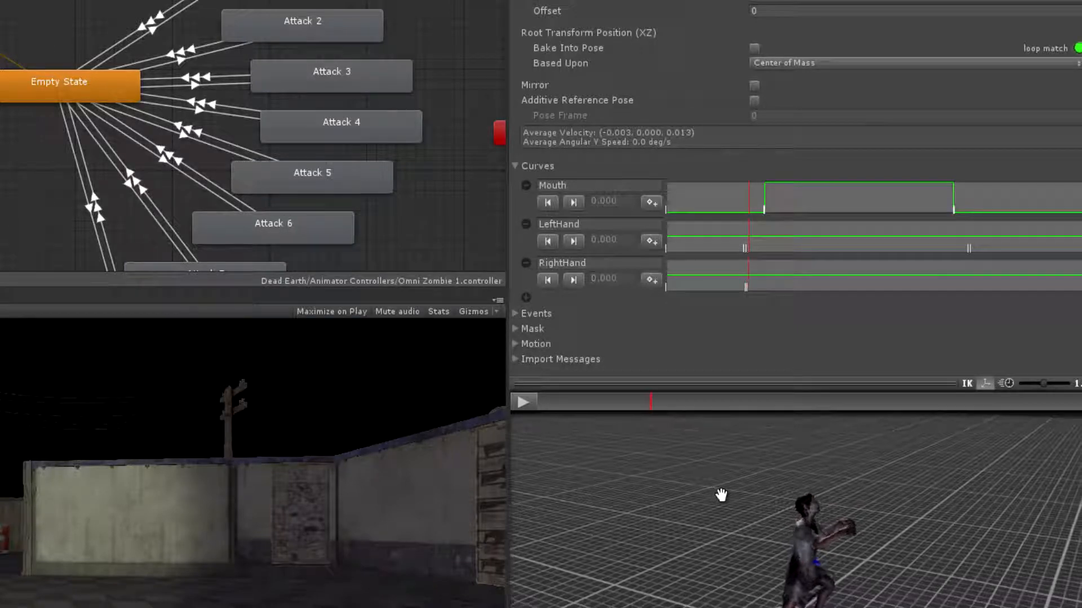
left_click(831, 280)
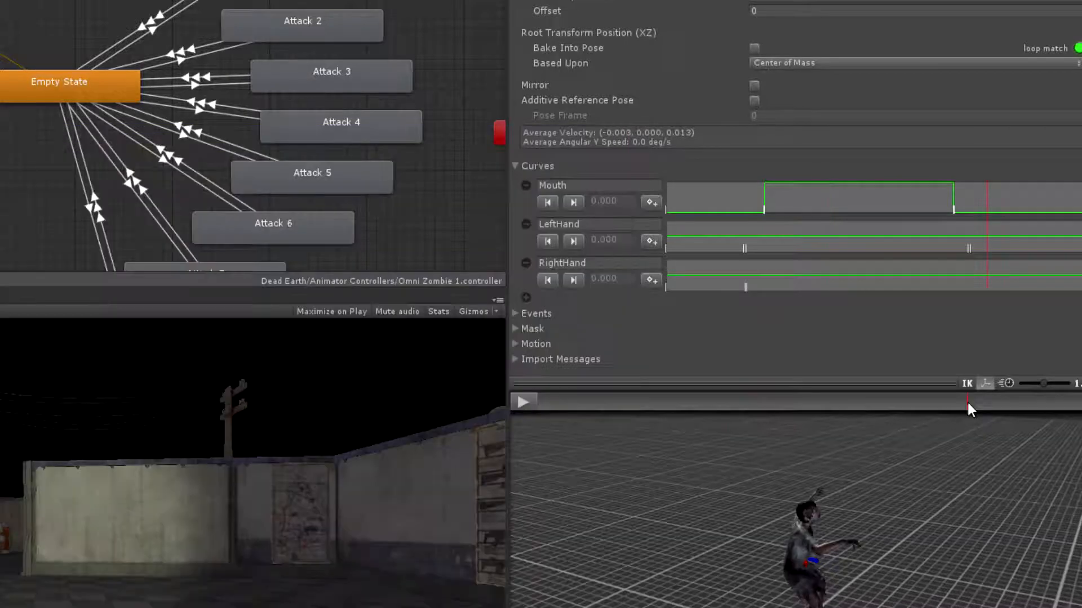
left_click_drag(968, 404, 960, 405)
left_click(651, 279)
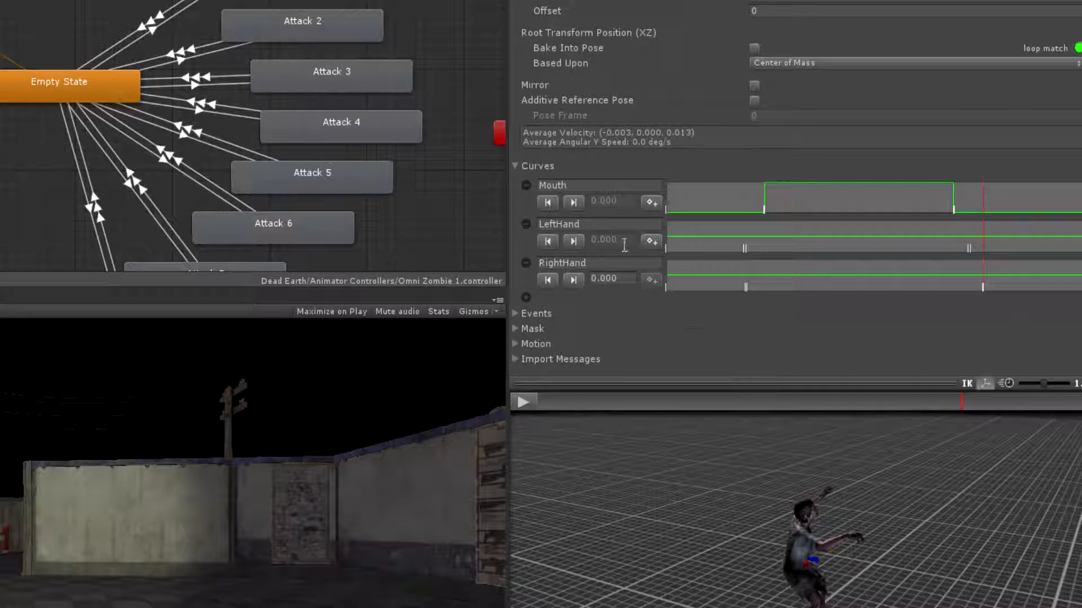
Set the LeftHand curve's two inner keyframes to 1, so the curve is raised between its two keyframe pairs
left_click(548, 242)
left_click(550, 242)
left_click(550, 243)
left_click(549, 242)
left_click(550, 242)
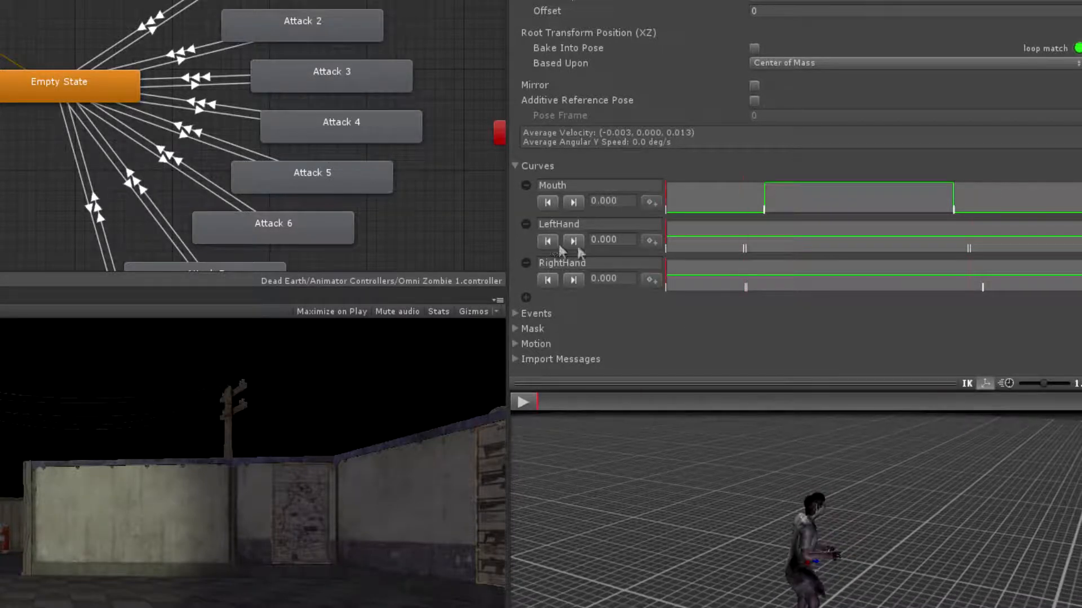
left_click(574, 241)
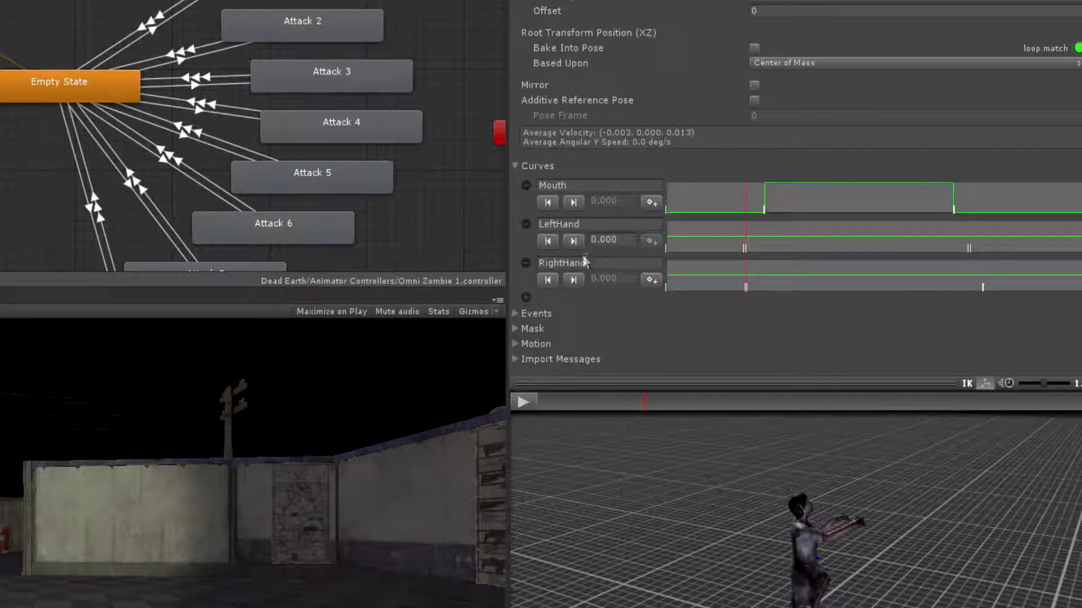
left_click(604, 240)
type("1")
key("Return")
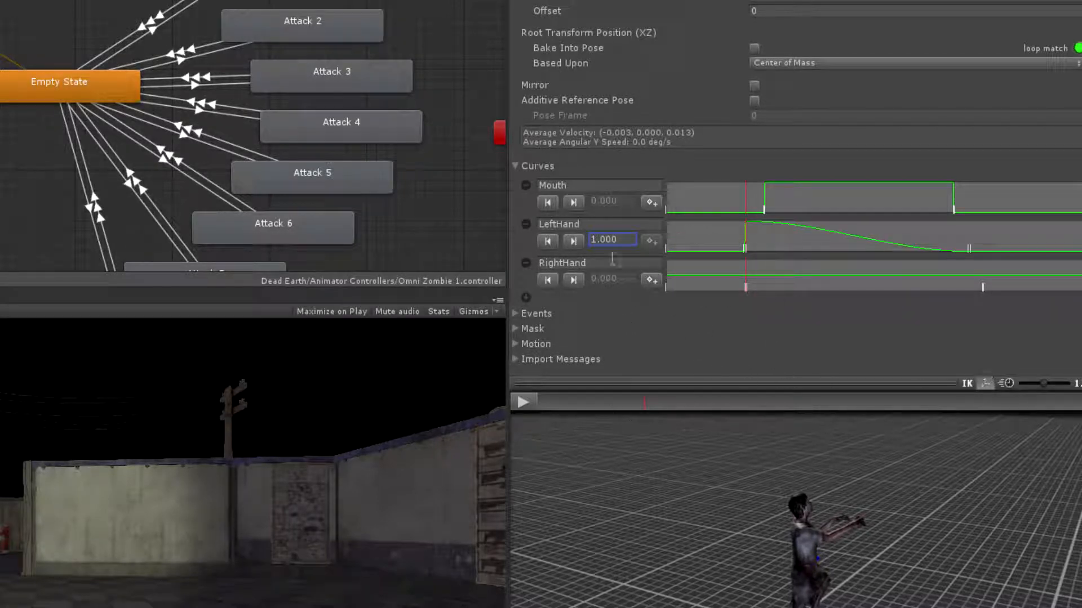
left_click(575, 243)
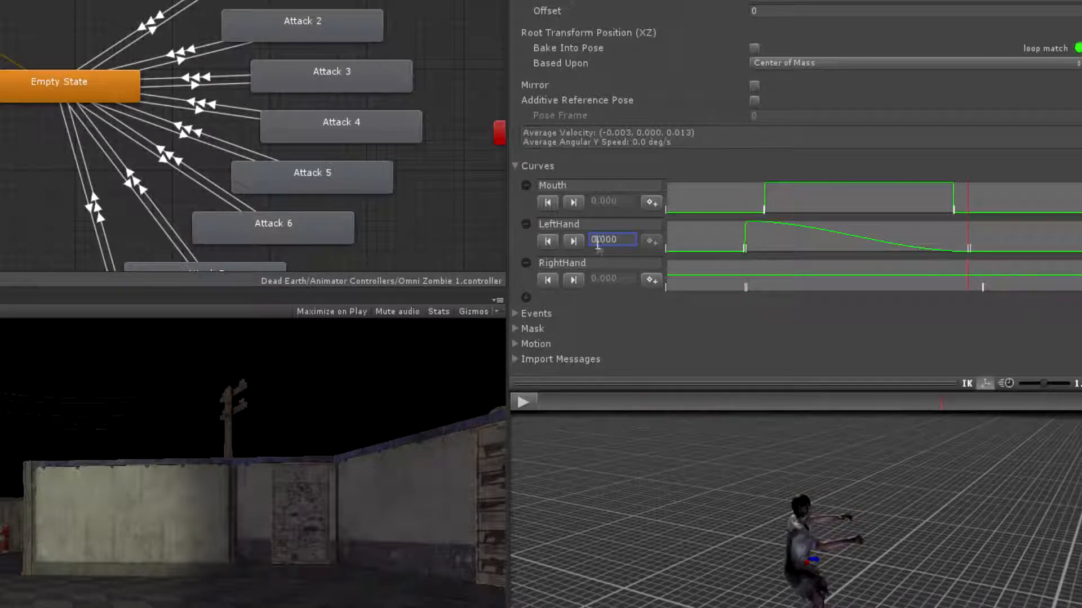
type("1")
key("Return")
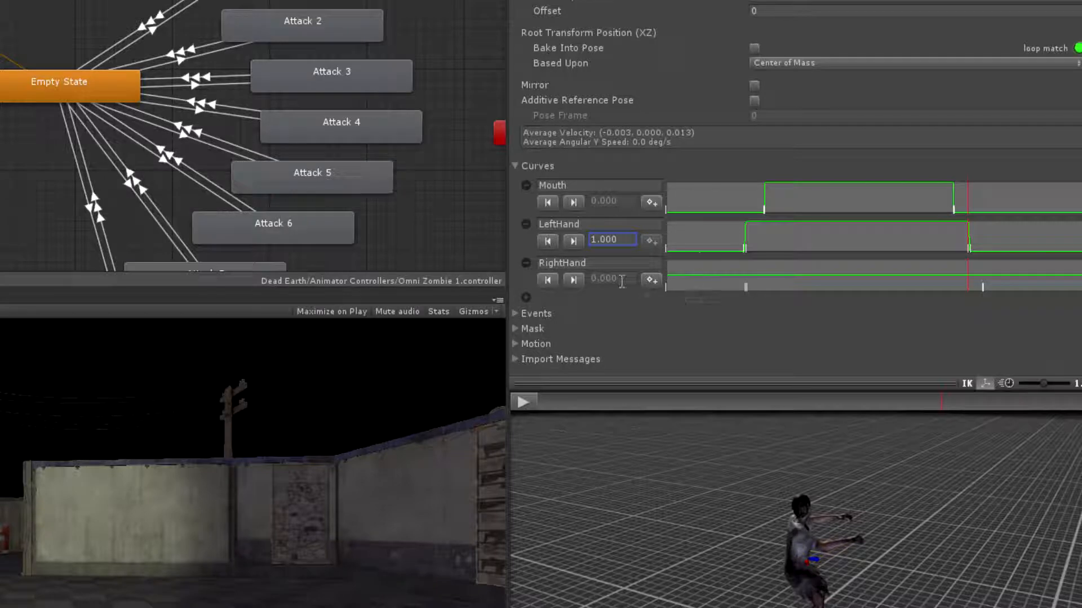
Set the RightHand curve's two inner keyframes to 1, matching the raised shape of the LeftHand curve
left_click(573, 281)
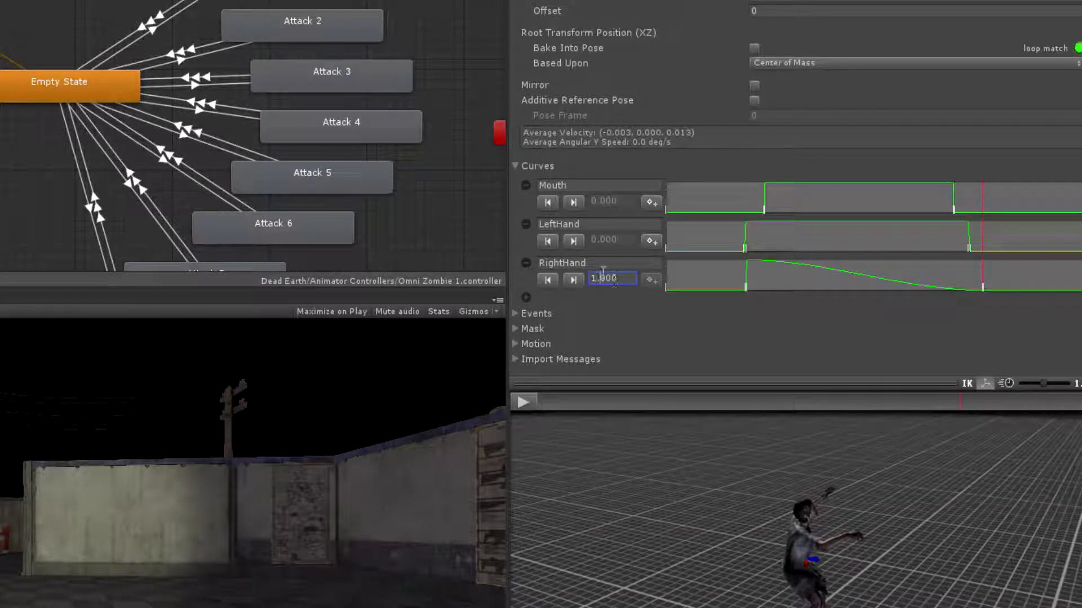
key("Return")
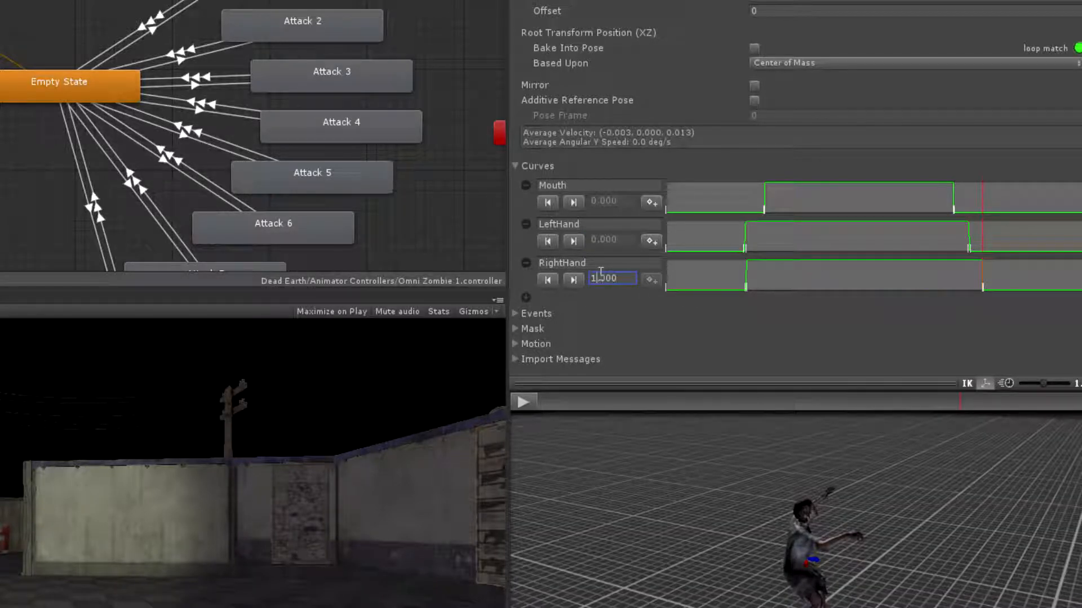
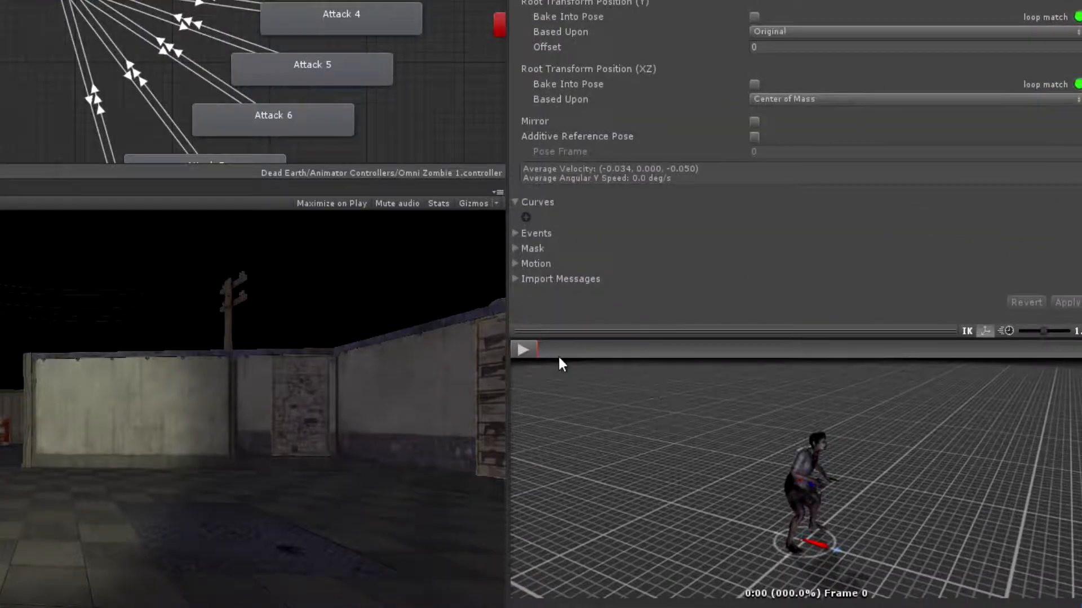
Add a curve named RightHand to the zombie_punching clip
left_click_drag(561, 350, 533, 337)
left_click(526, 218)
left_click(583, 222)
key("BackSpace")
type("RightHand")
Add adjacent keyframe pairs to the RightHand curve around frames 35 and 41, bracketing the punch
left_click_drag(541, 349, 712, 342)
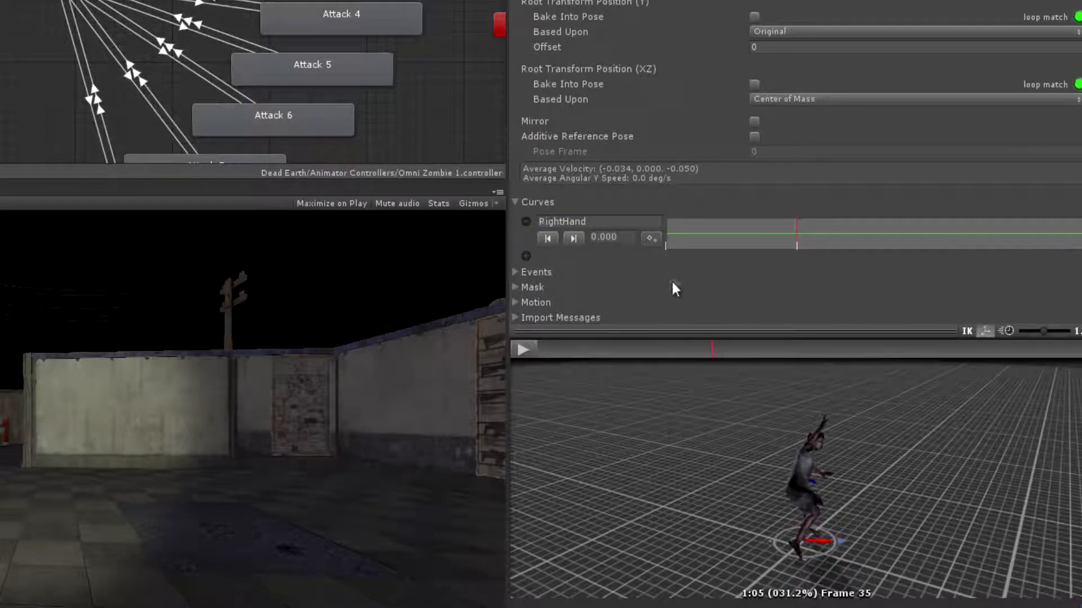
left_click_drag(713, 349, 737, 349)
left_click(651, 240)
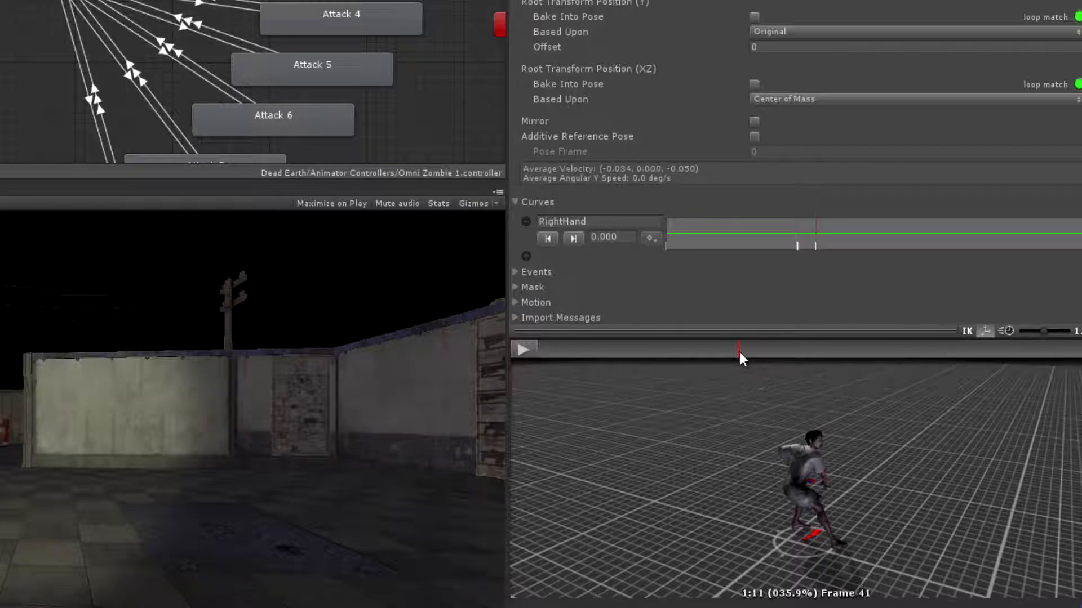
Set the RightHand curve's two inner keyframes, at frames 36 and 40, to 1
left_click_drag(740, 349, 713, 349)
left_click(599, 239)
left_click(597, 239)
key("BackSpace")
type("1")
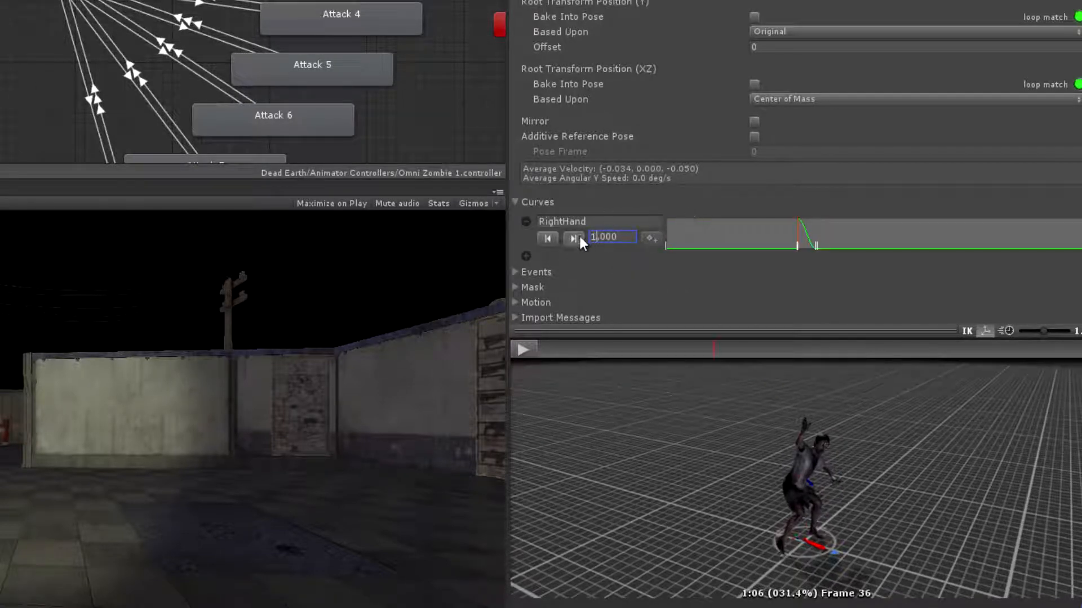
left_click(574, 239)
key("Return")
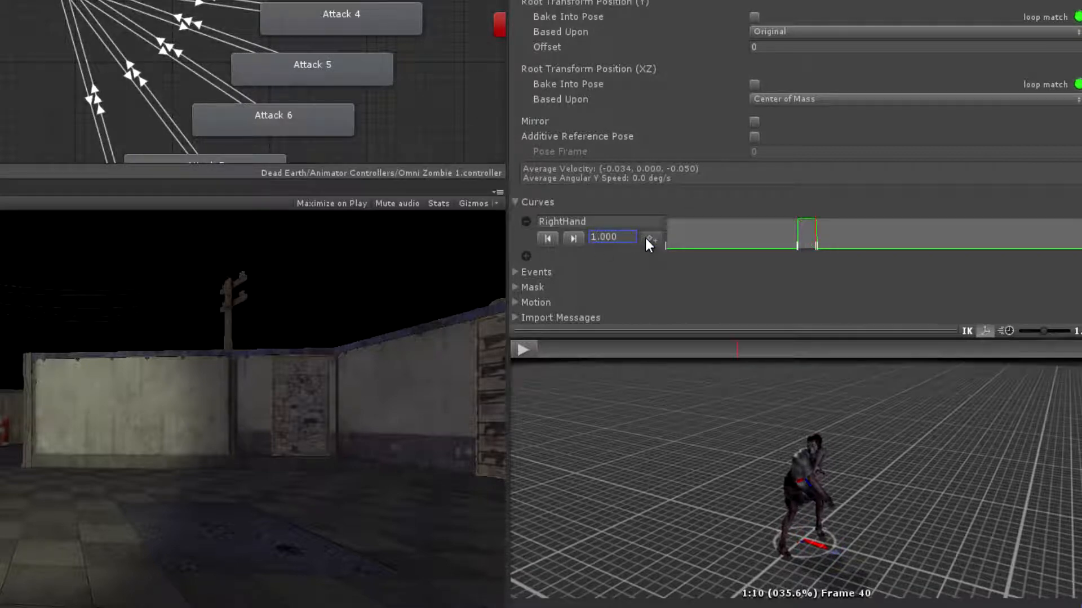
Open the mutant_swiping clip from the Attack 4 state and preview its swipes
left_click(331, 12)
left_click(382, 262)
double_click(376, 26)
left_click_drag(535, 359, 689, 346)
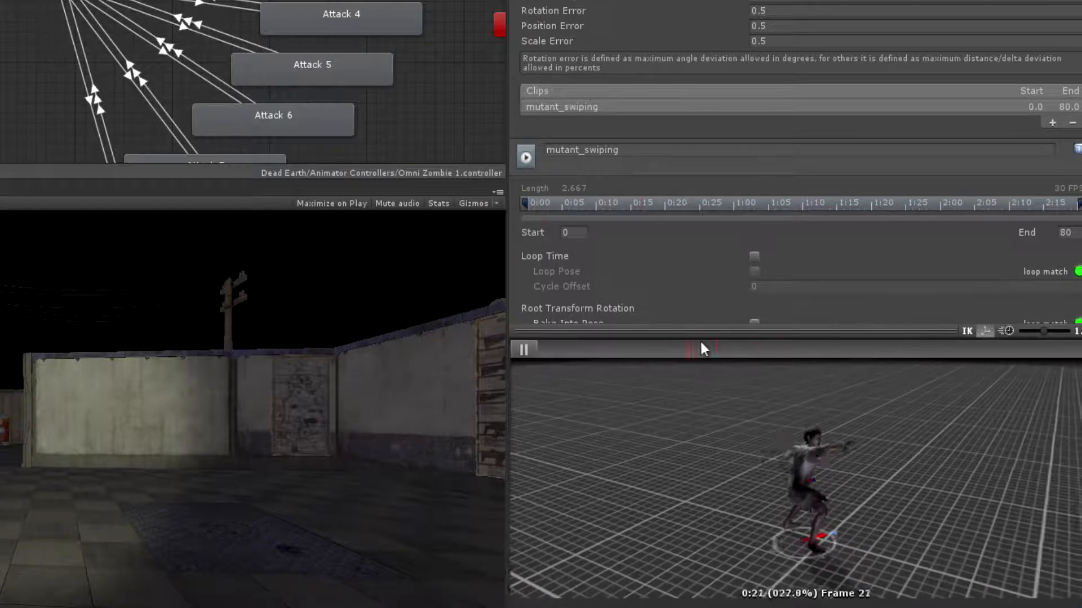
left_click(522, 350)
left_click_drag(944, 365, 564, 372)
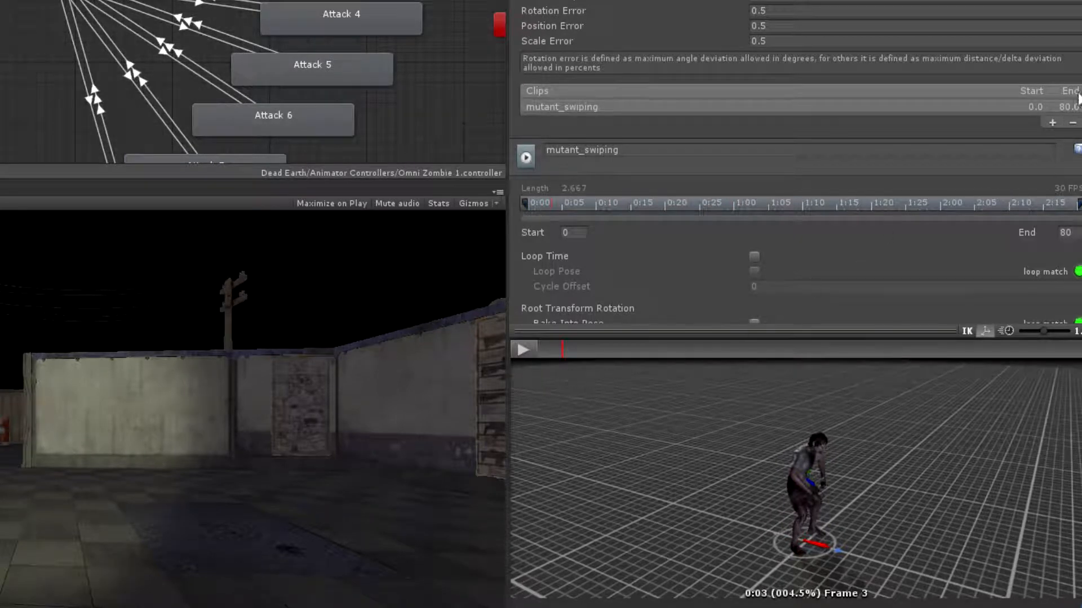
Add two curves named LeftHand and RightHand to the mutant_swiping clip
scroll(856, 253, "down", 10)
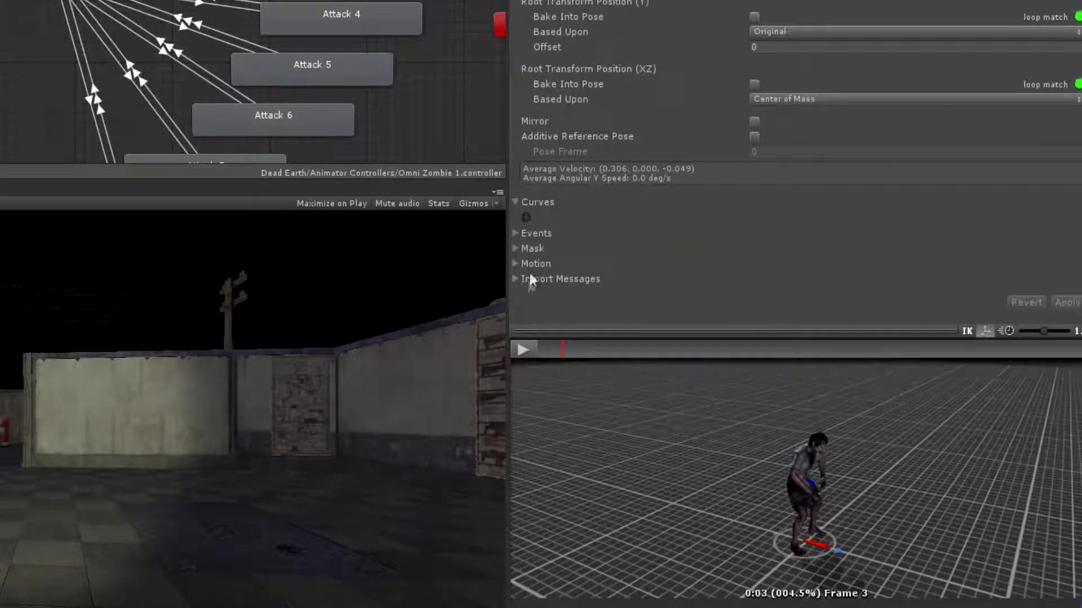
left_click(526, 216)
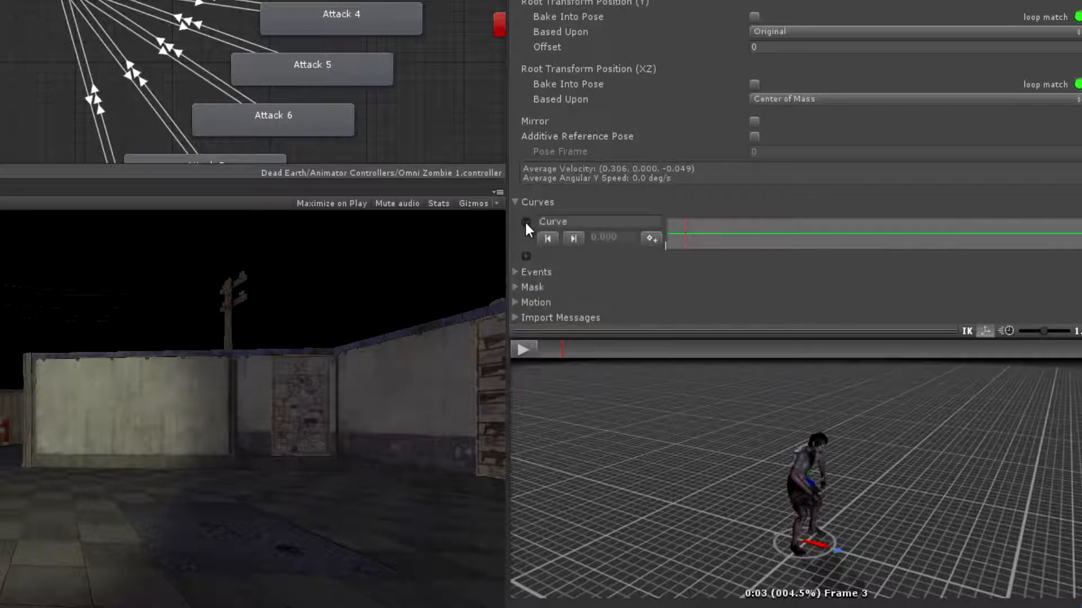
left_click(526, 257)
left_click(571, 222)
key("BackSpace")
left_click(574, 260)
key("BackSpace")
type("P")
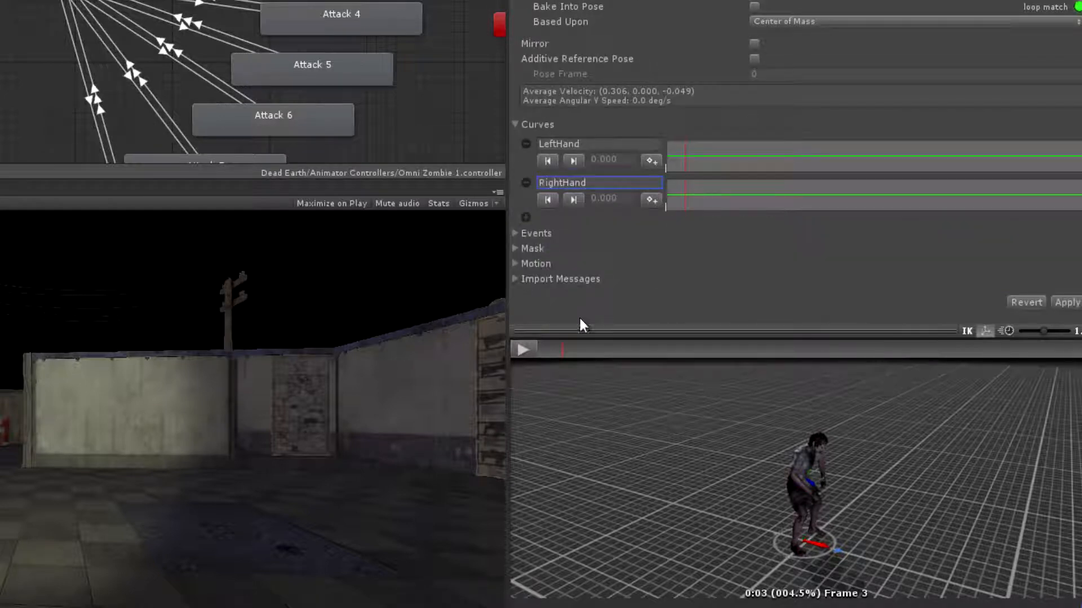
Add adjacent keyframe pairs to the LeftHand curve around frames 37 and 43, bracketing the left-hand swipe
left_click_drag(569, 353, 803, 347)
left_click(652, 160)
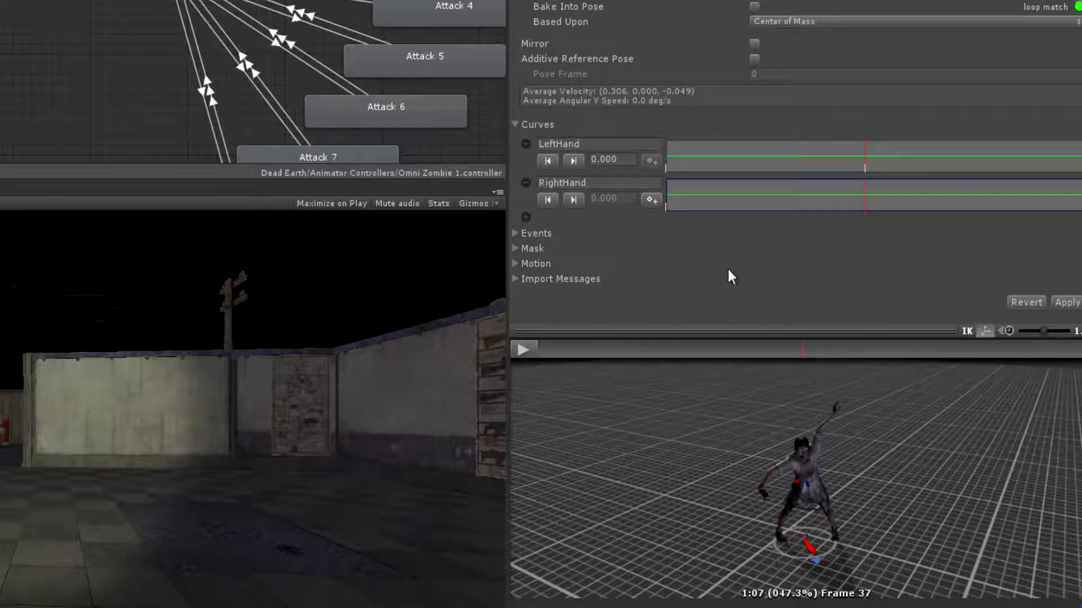
left_click(805, 347)
left_click(655, 163)
left_click_drag(802, 352, 840, 348)
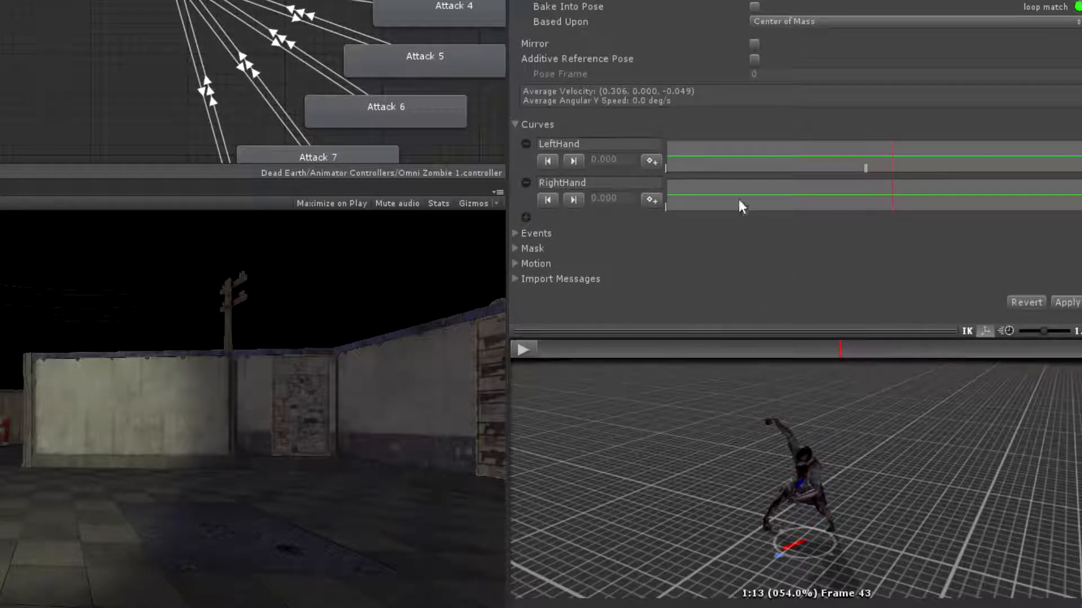
left_click(653, 160)
left_click_drag(839, 356, 842, 356)
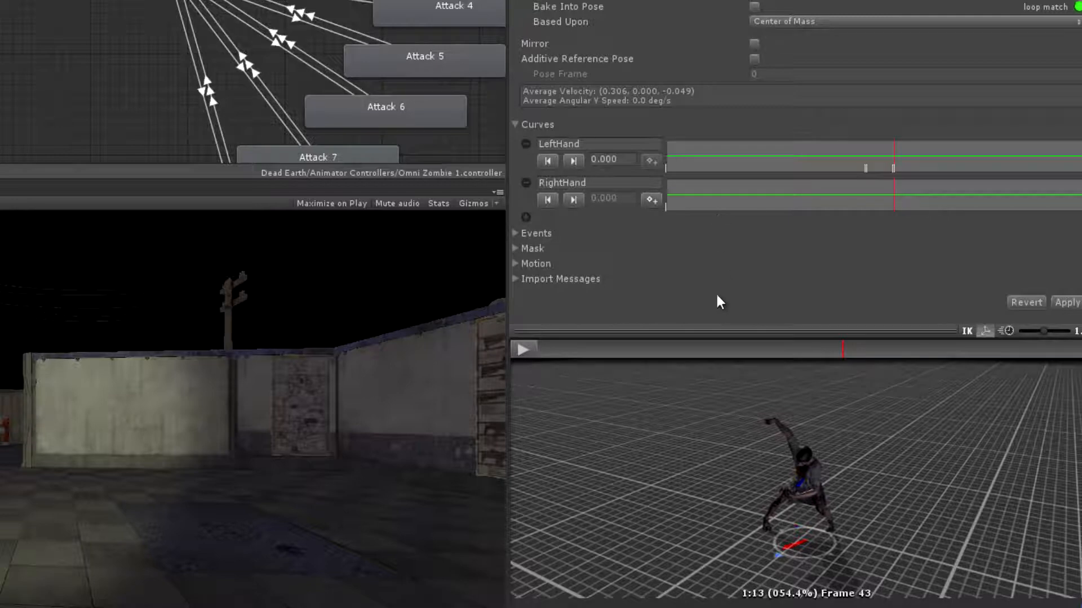
Add adjacent keyframe pairs to the RightHand curve around frames 18 and 31, bracketing the right-hand swipe
left_click_drag(870, 350, 664, 346)
left_click(650, 200)
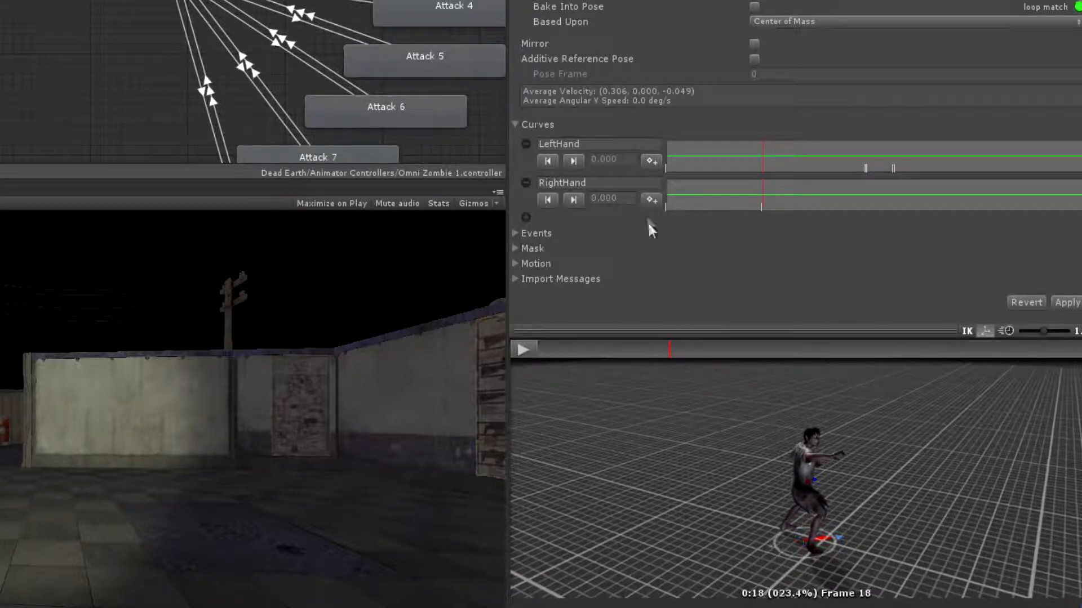
left_click(648, 198)
mouse_move(668, 349)
left_mouse_down()
mouse_move(799, 357)
mouse_move(746, 362)
mouse_move(760, 363)
left_mouse_up()
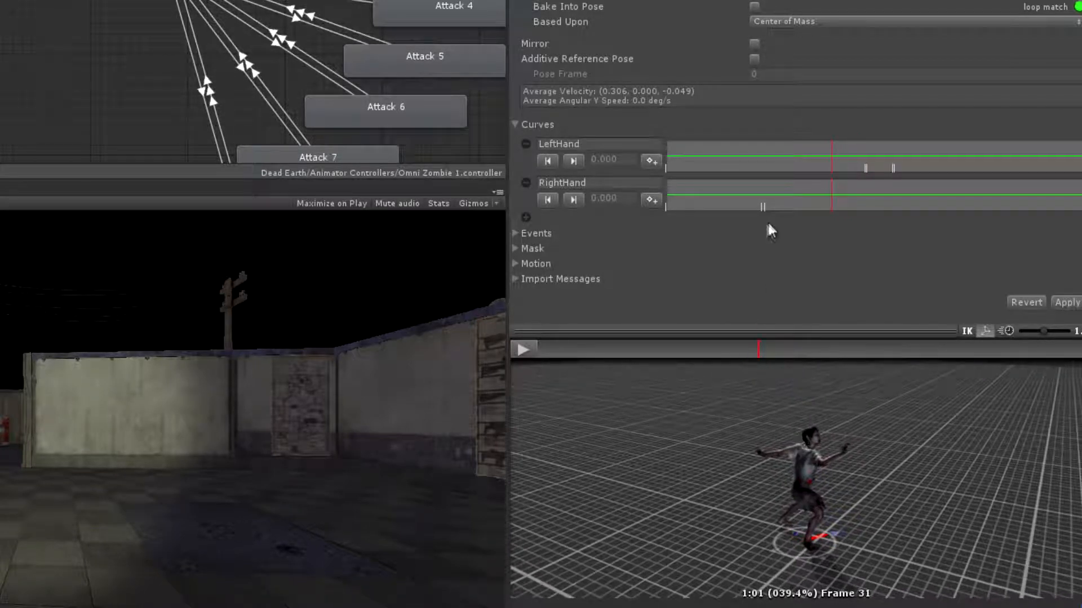
left_click(650, 200)
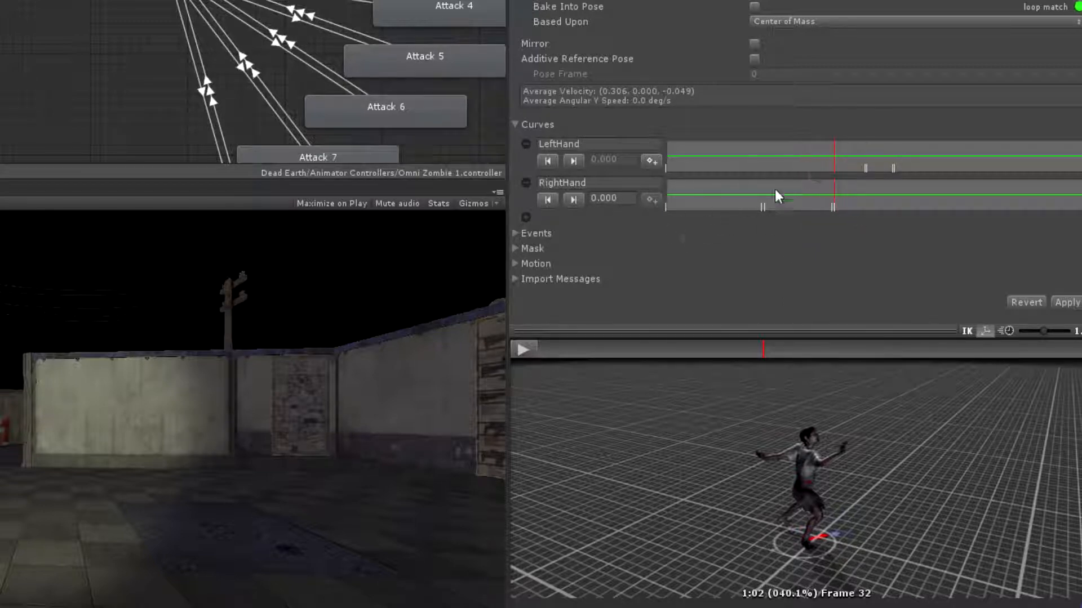
Set the two inner keyframes of mutant_swiping's LeftHand curve to 1
left_click(573, 161)
left_click(600, 160)
key("BackSpace")
type("1")
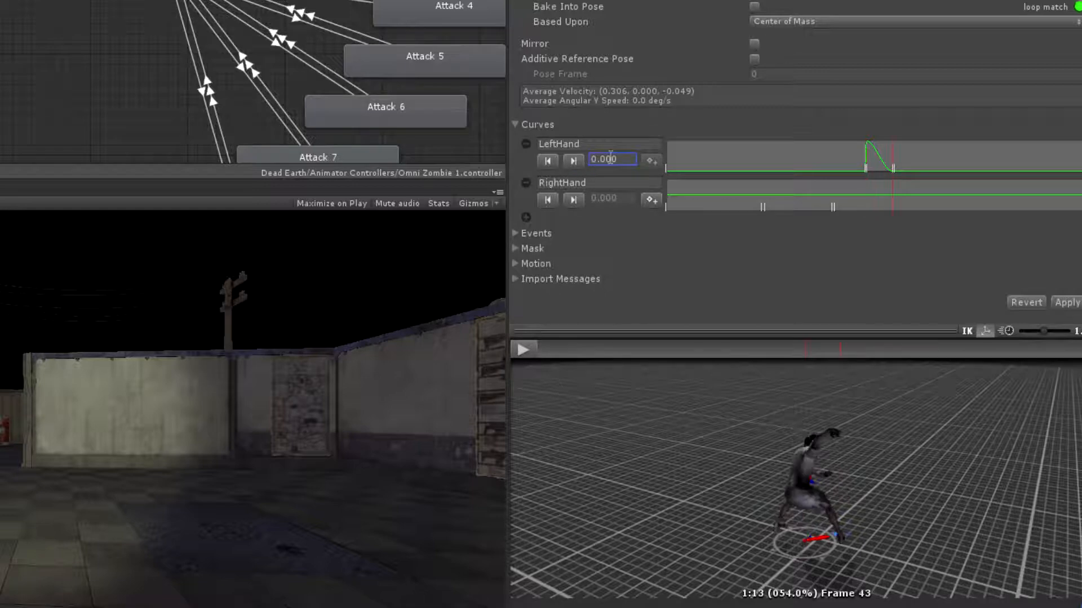
left_click(573, 161)
left_click(599, 160)
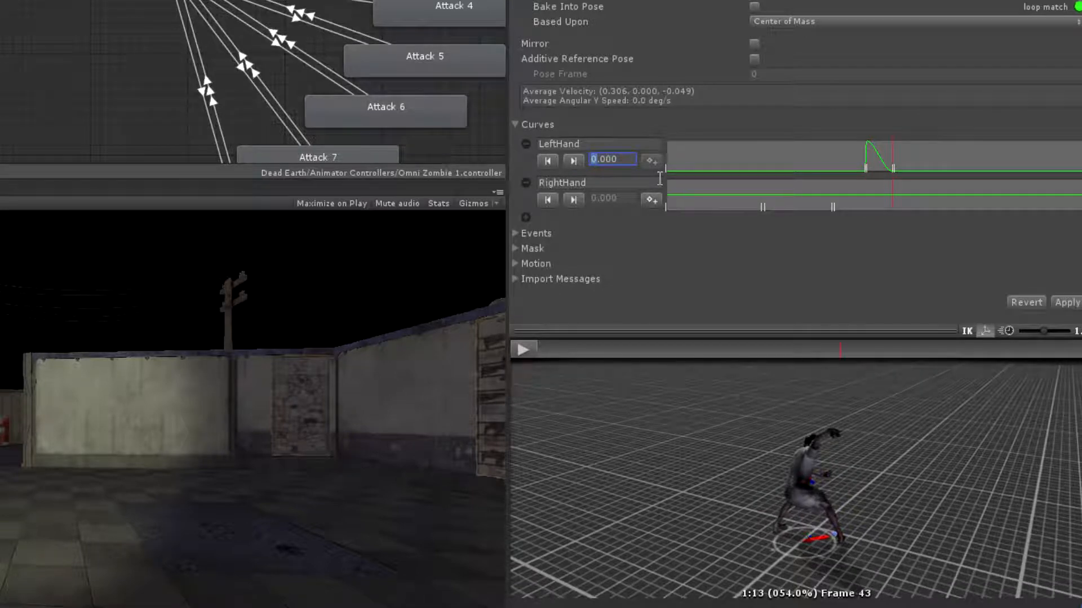
key("BackSpace")
type("1")
Set the two inner keyframes of mutant_swiping's RightHand curve to 1 and apply the clip's import changes
left_click(575, 198)
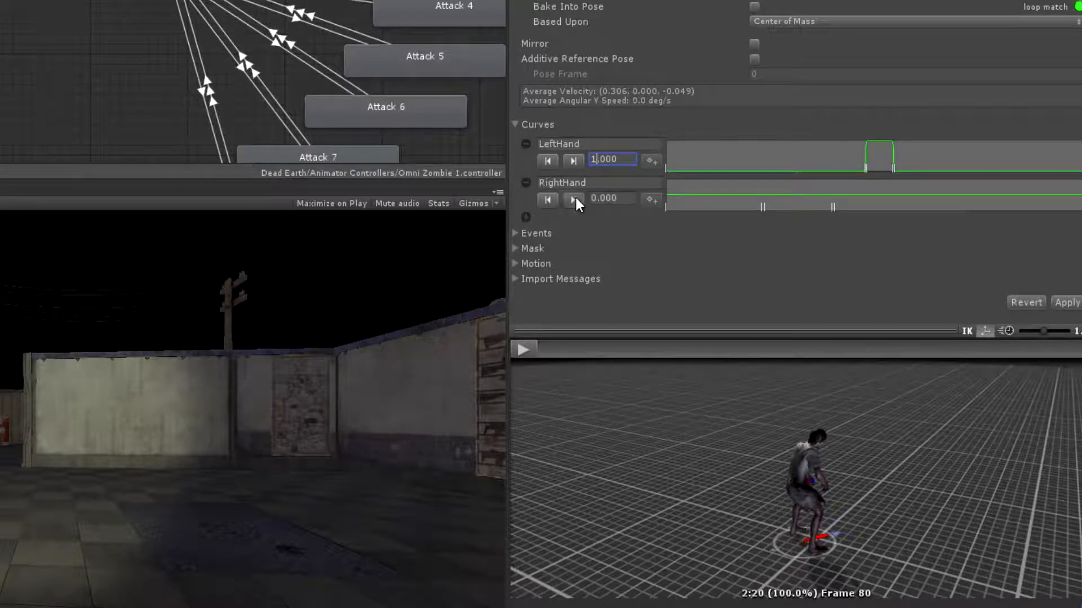
left_click(547, 199)
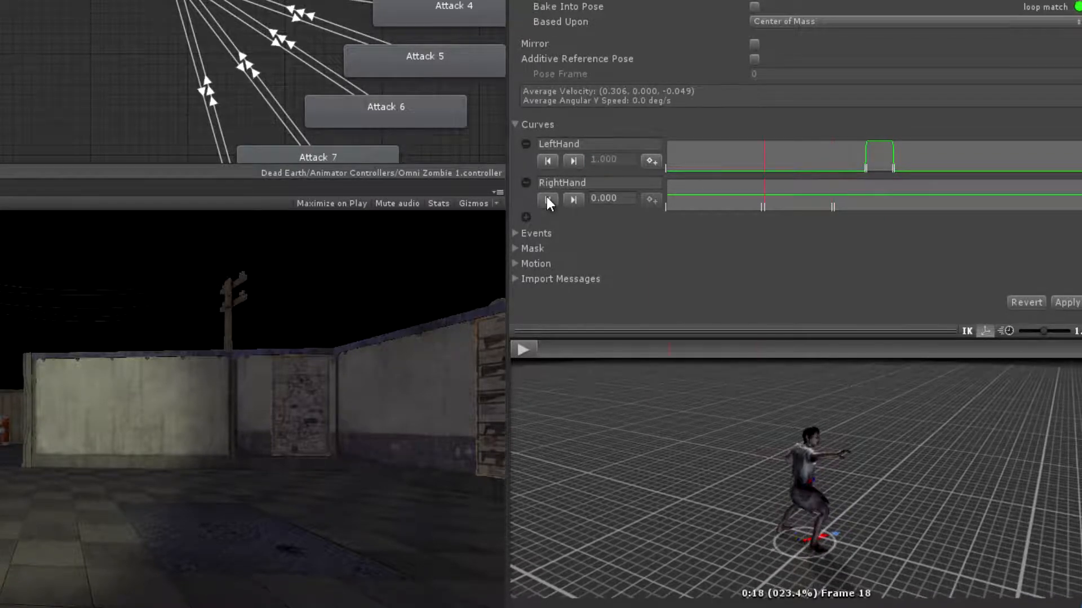
left_click(600, 199)
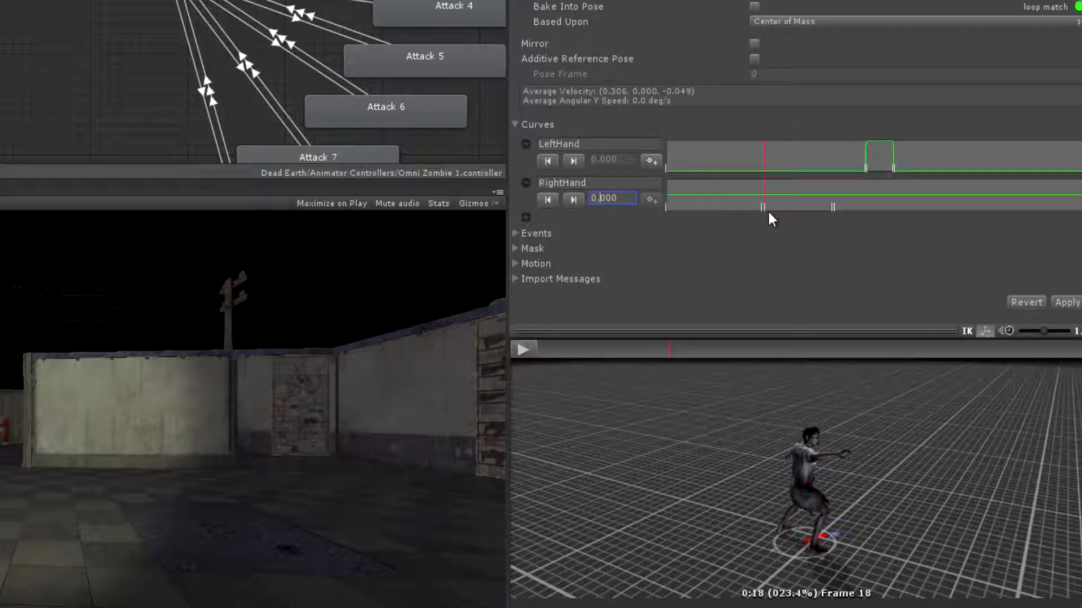
key("Left")
key("BackSpace")
type("1")
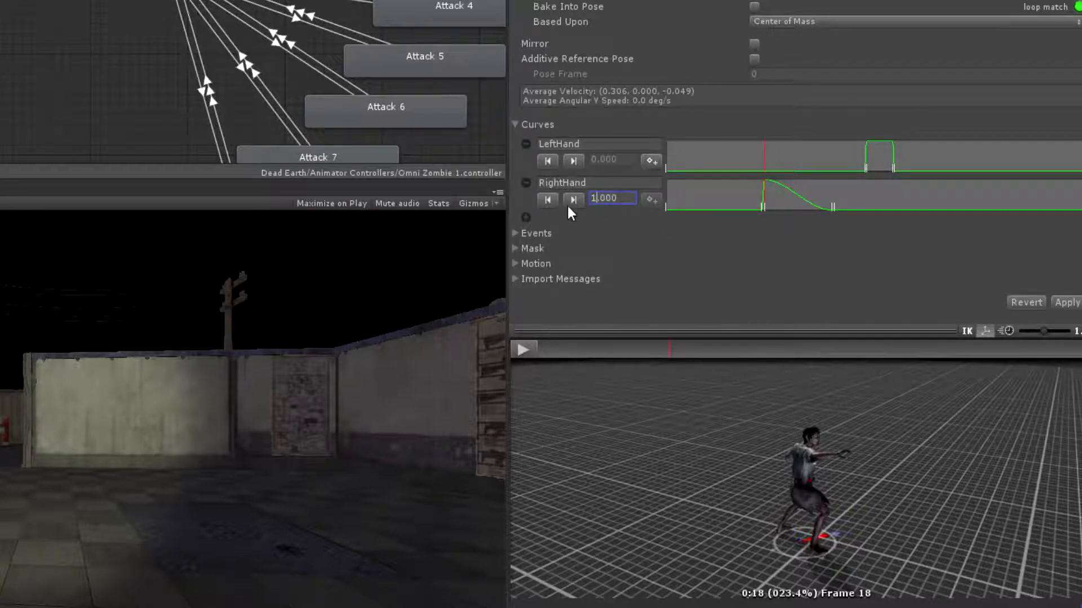
left_click(573, 200)
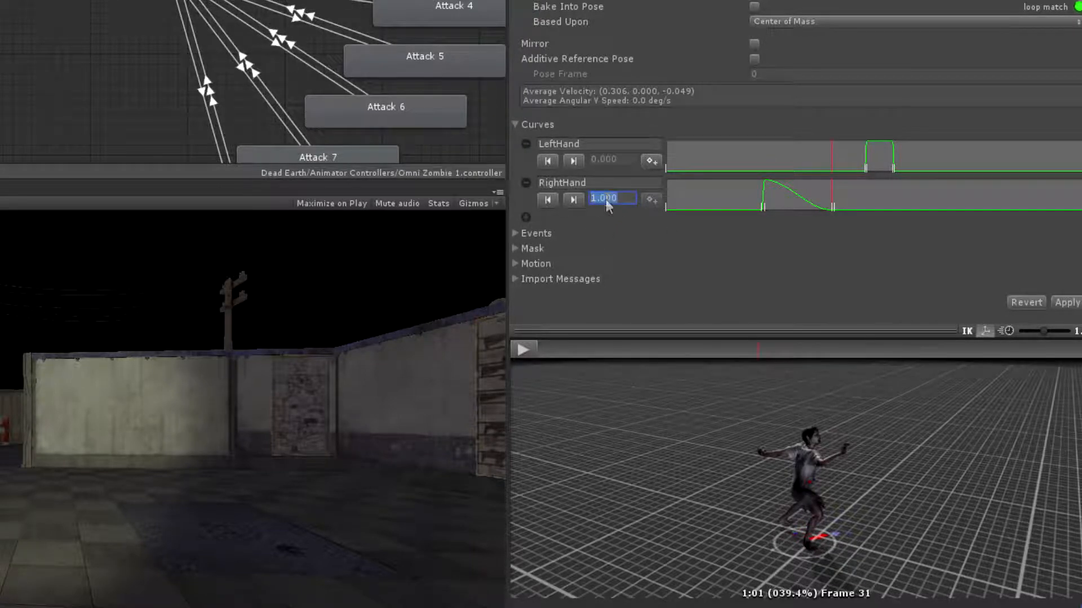
key("BackSpace")
type("1")
left_click(1067, 302)
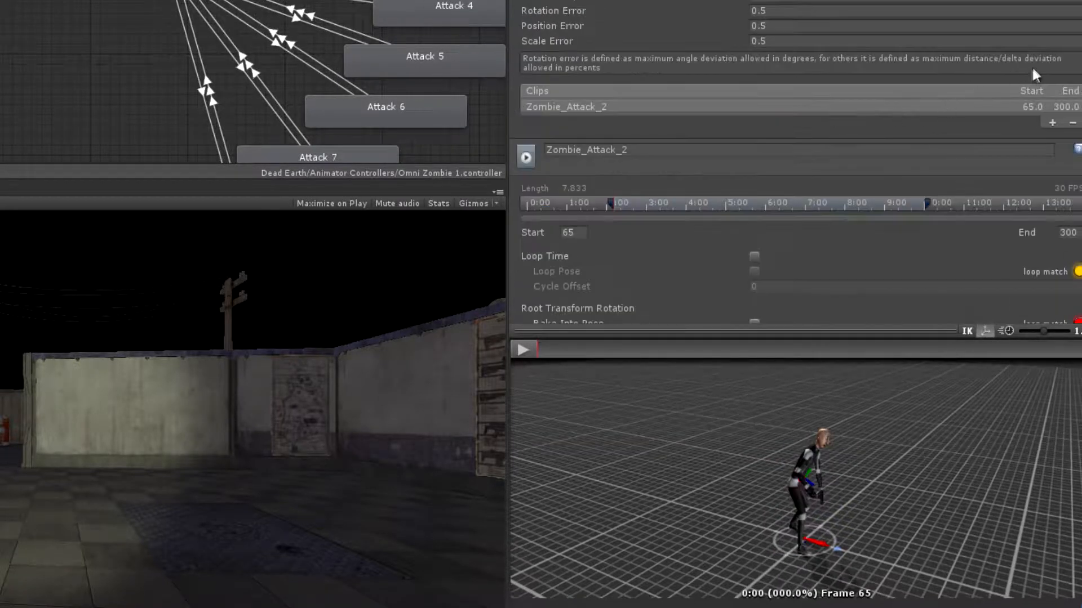
Add curves named LeftHand and RightHand to the Zombie_Attack_2 clip
scroll(1036, 75, "down", 10)
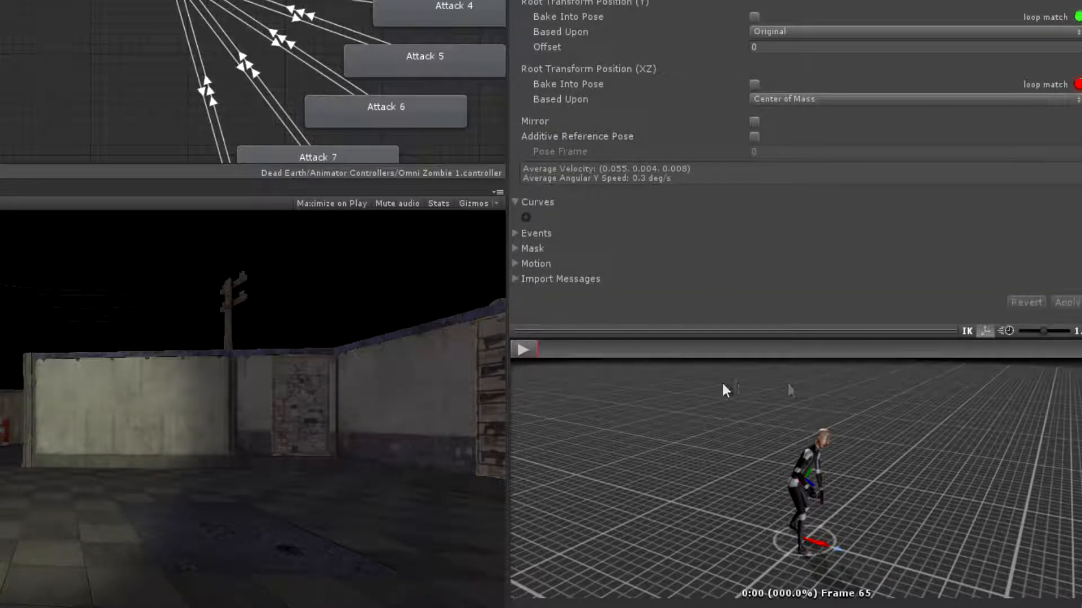
mouse_move(538, 347)
left_mouse_down()
mouse_move(1070, 347)
mouse_move(529, 345)
left_mouse_up()
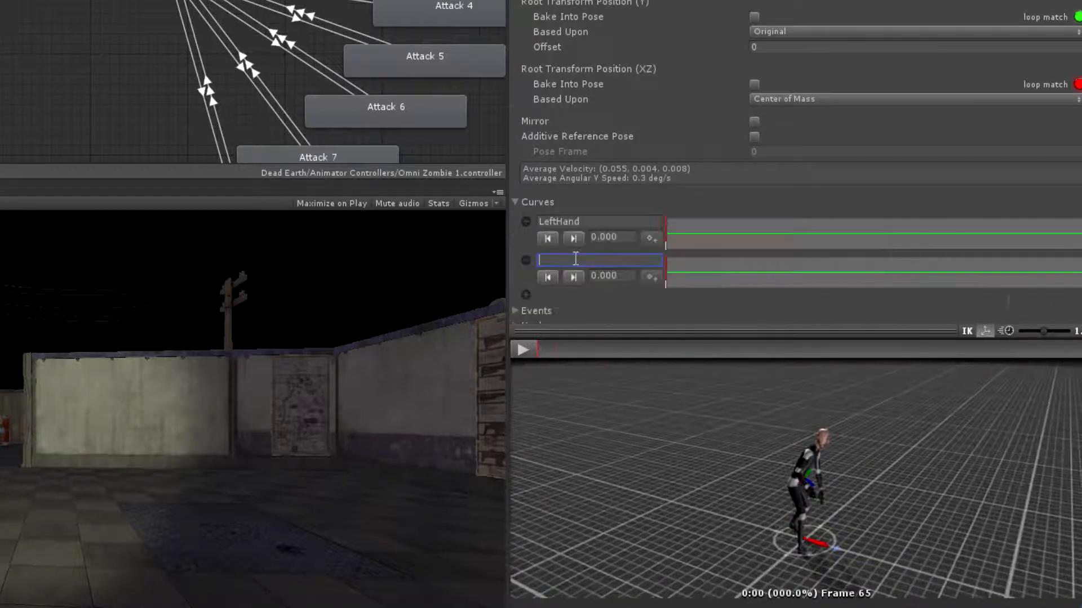
type("RightHand")
Preview Zombie_Attack_2 and add RightHand keyframes for the first swing: an adjacent pair around frame 111 and one at frame 117
left_click(523, 350)
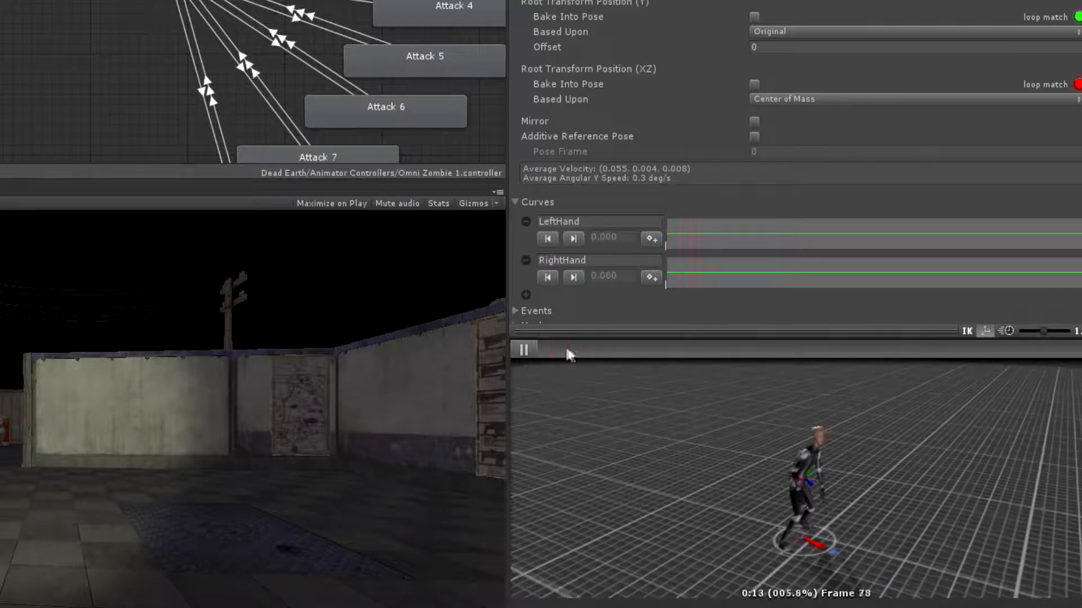
left_click_drag(562, 346, 651, 350)
left_click(653, 280)
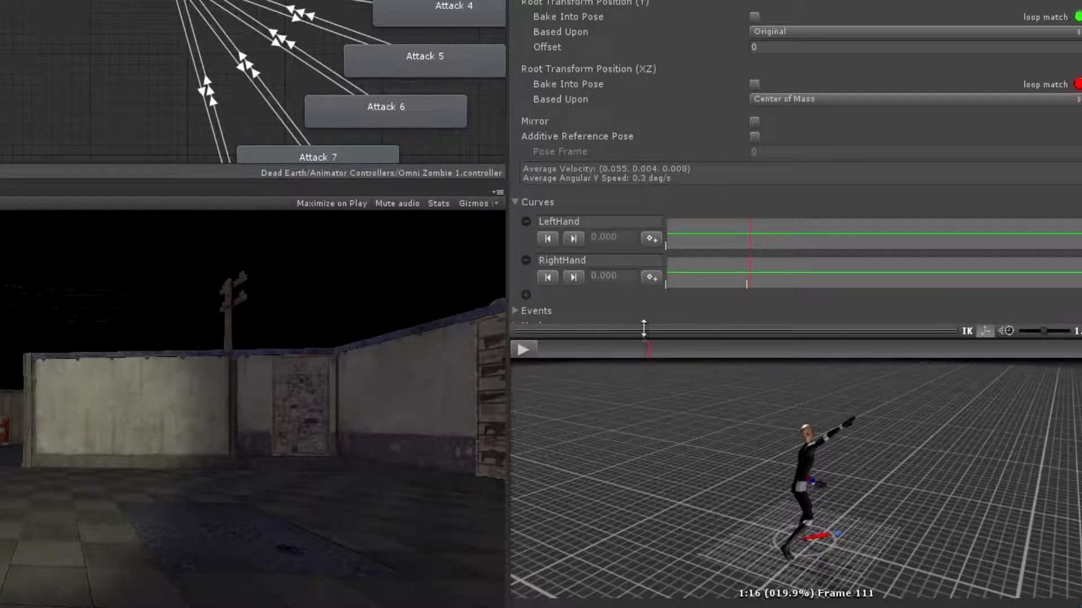
left_click(653, 279)
left_click_drag(650, 348, 662, 346)
left_click(651, 277)
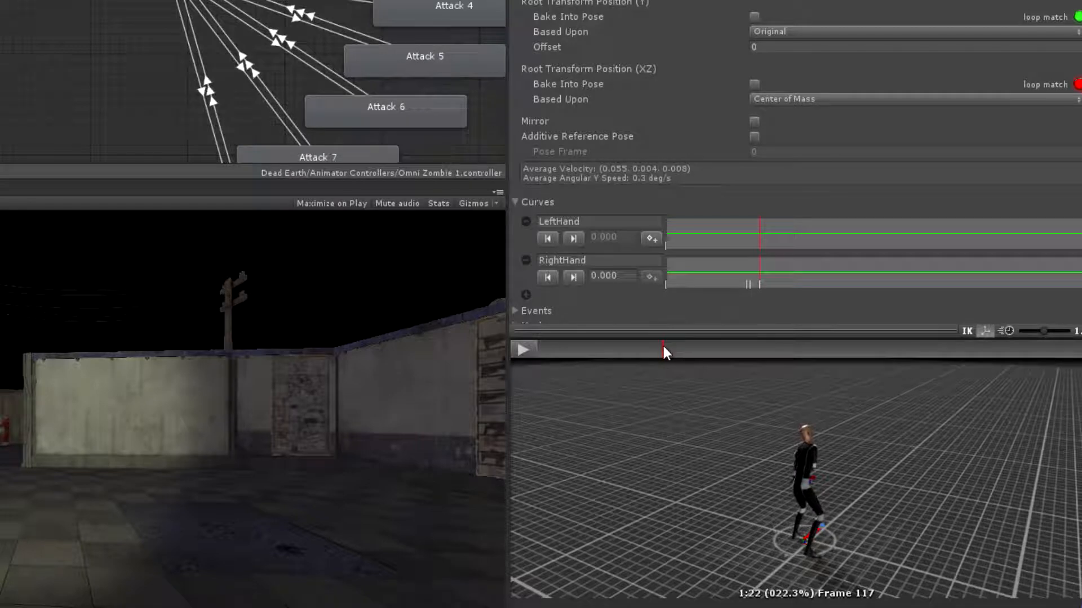
Add RightHand keyframes for the second swing: an adjacent pair at frames 159 and 160 and another pair at 166 and 168
left_click_drag(662, 346, 761, 346)
left_click(651, 278)
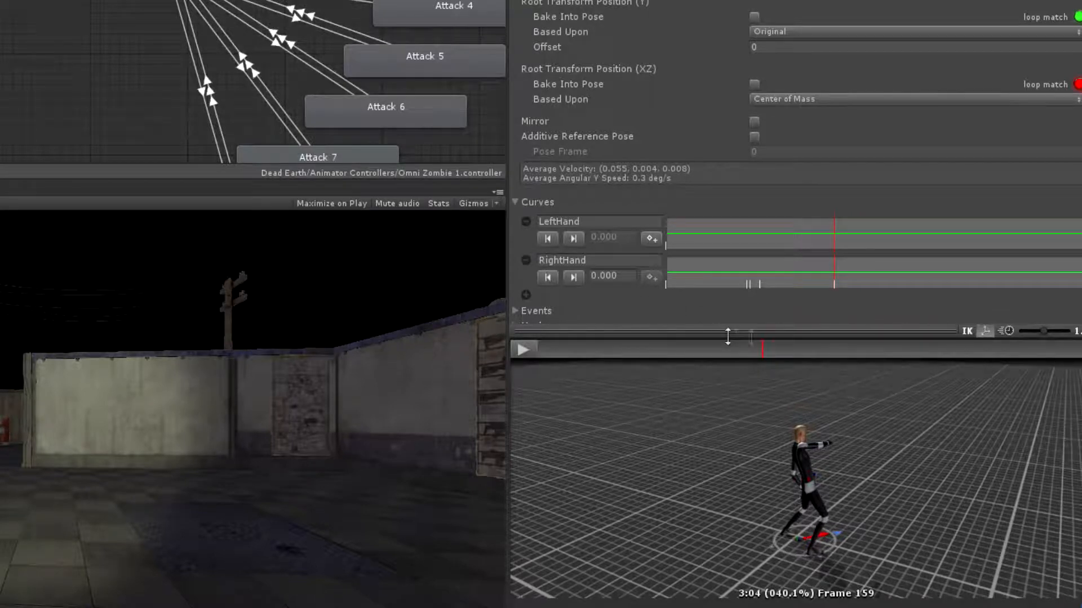
left_click(764, 349)
left_click(652, 278)
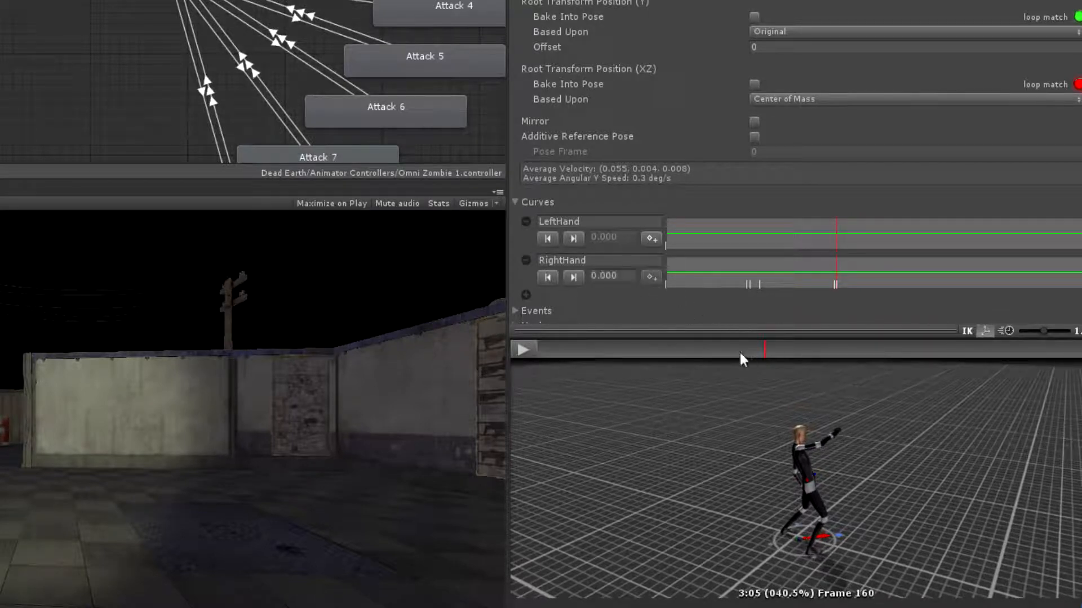
left_click_drag(765, 351, 780, 351)
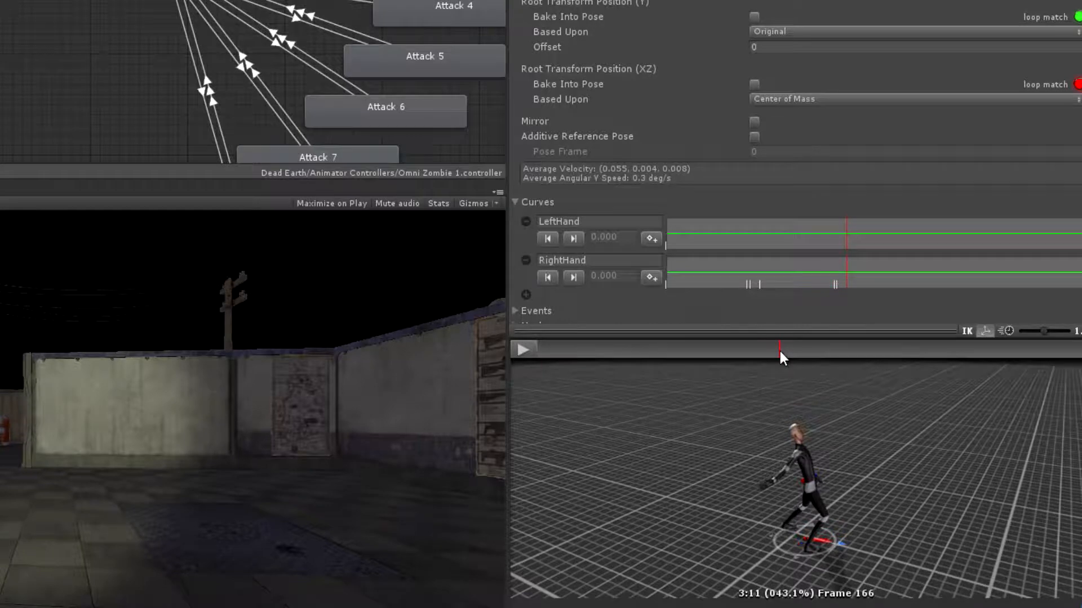
left_click(650, 276)
left_click(782, 350)
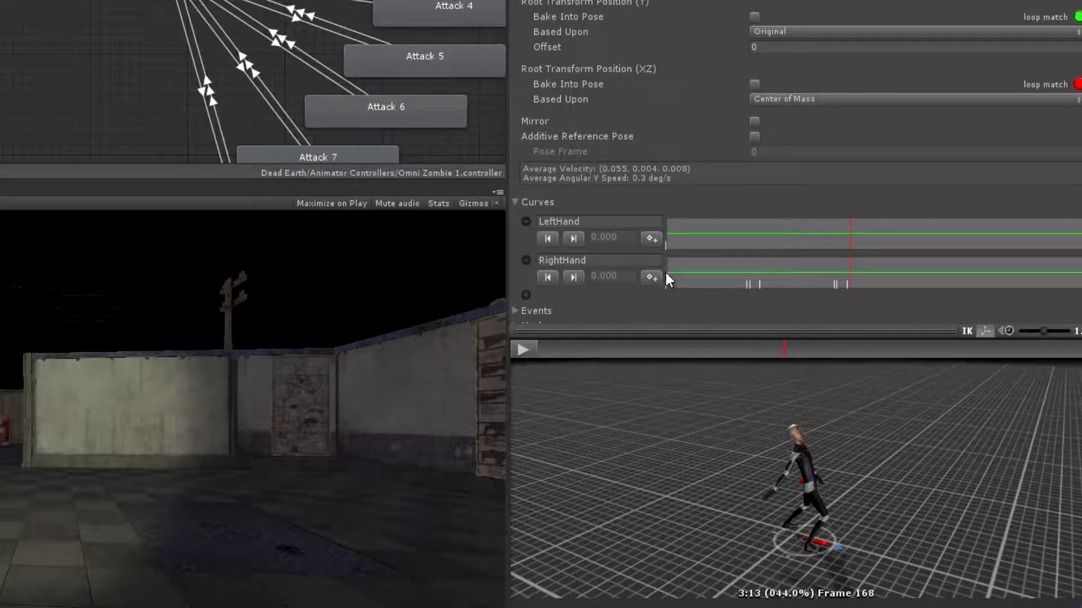
Add RightHand keyframes for the third swing: a pair at frames 215 and 217 and another pair at 225 and 227
left_click_drag(790, 349, 906, 351)
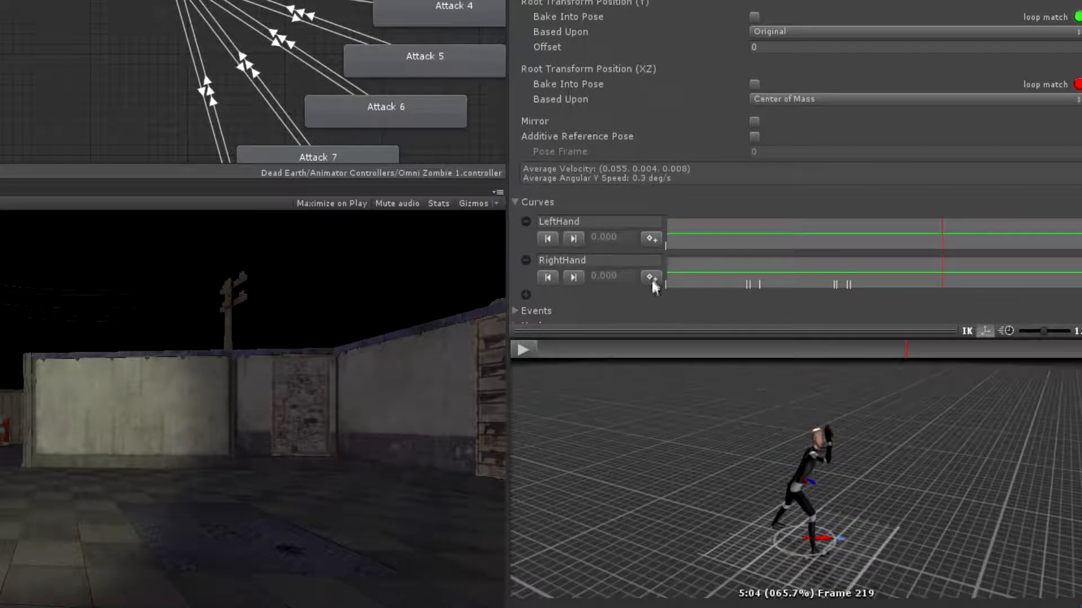
left_click_drag(906, 349, 897, 349)
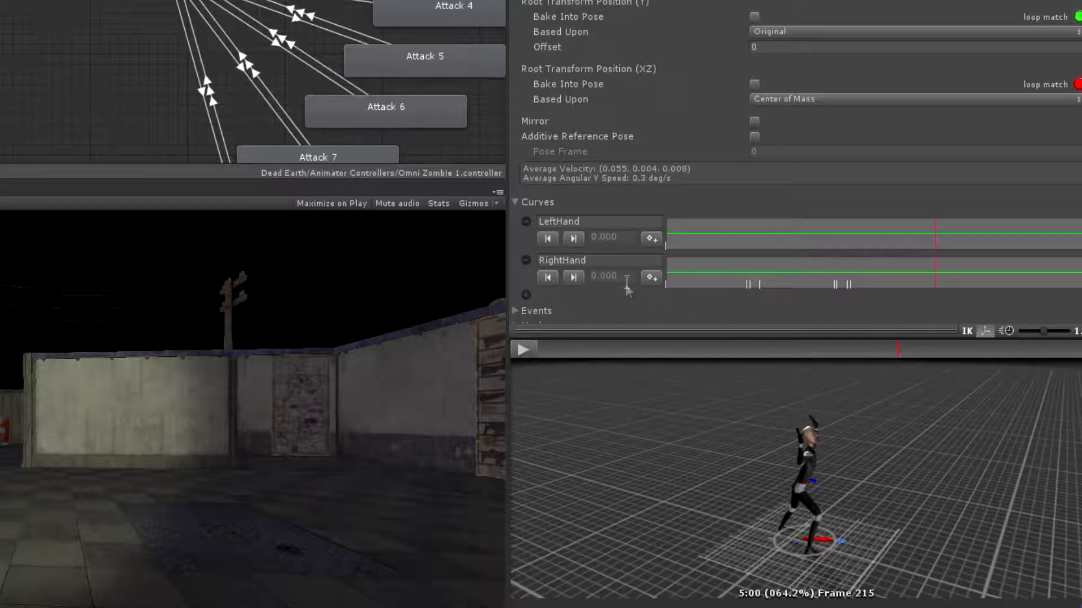
left_click(651, 279)
left_click_drag(904, 347, 901, 346)
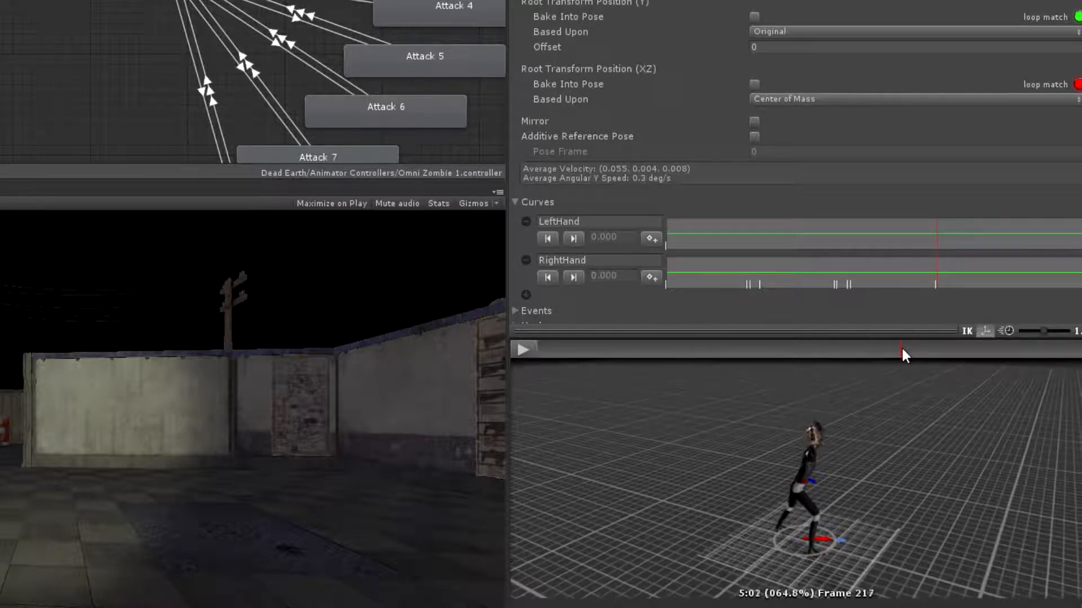
left_click(652, 278)
left_click_drag(905, 347, 926, 350)
left_click(652, 277)
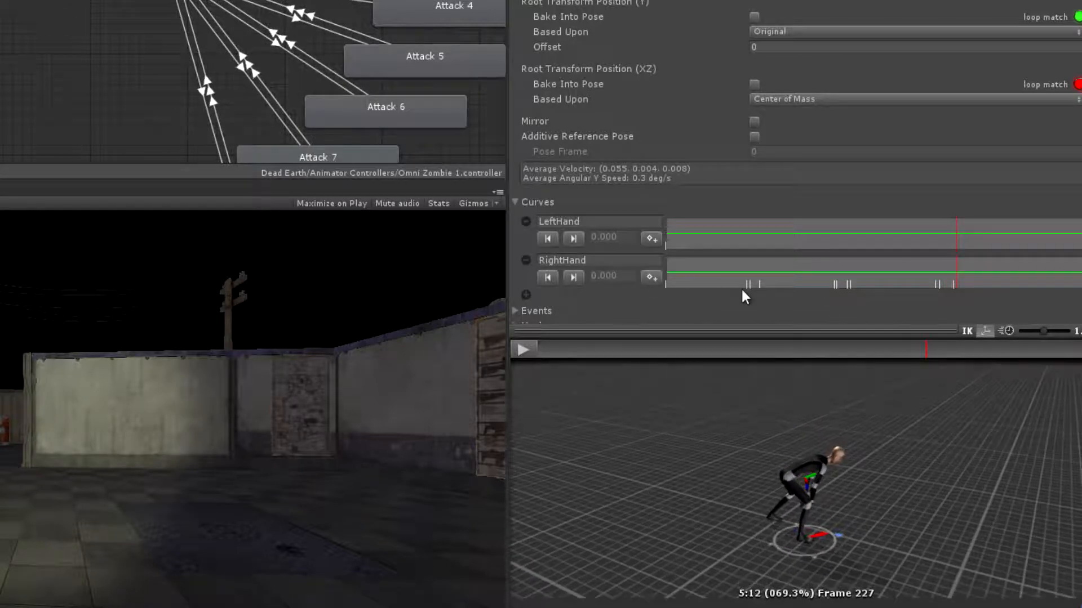
left_click(652, 278)
Add RightHand keyframes for the fourth swing: an adjacent pair at frames 269 and 270 and another at 274 and 275
mouse_move(926, 350)
left_mouse_down()
mouse_move(1036, 340)
mouse_move(1010, 340)
mouse_move(1026, 339)
left_mouse_up()
left_click(656, 276)
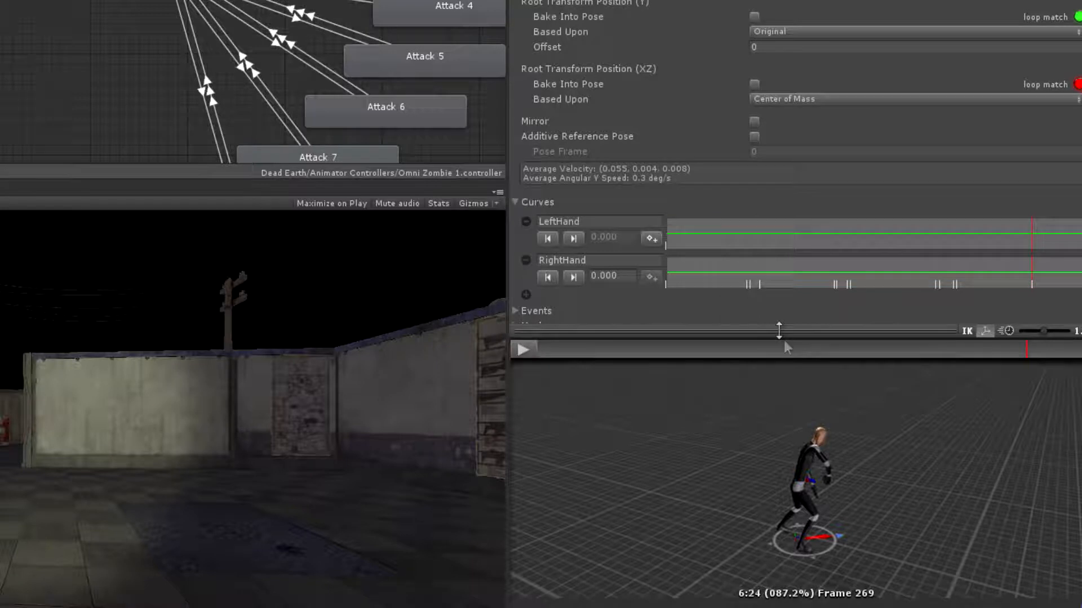
left_click(1028, 348)
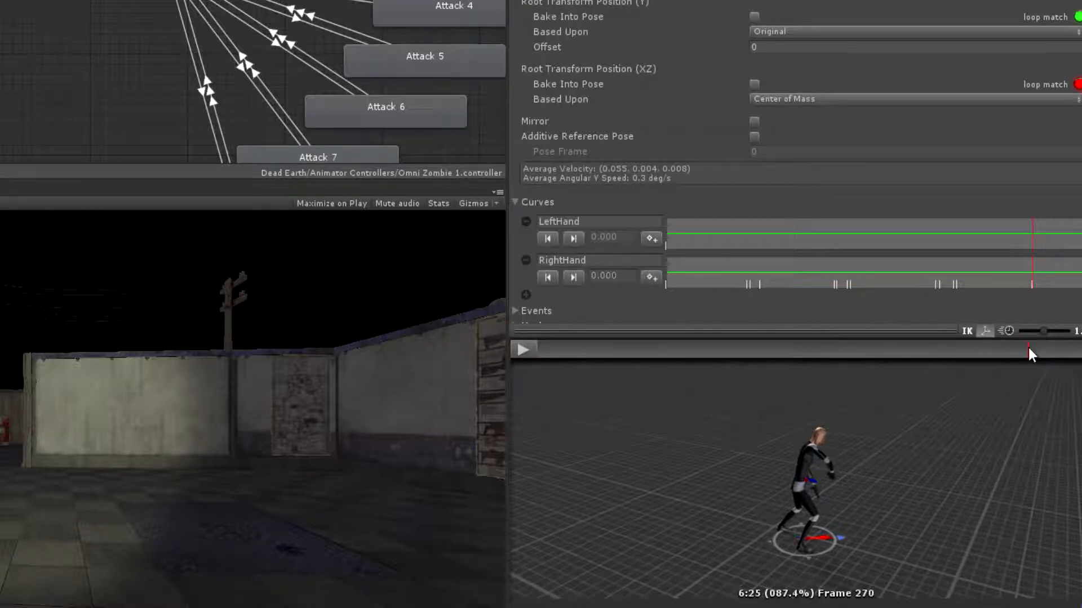
left_click_drag(1034, 348, 1038, 350)
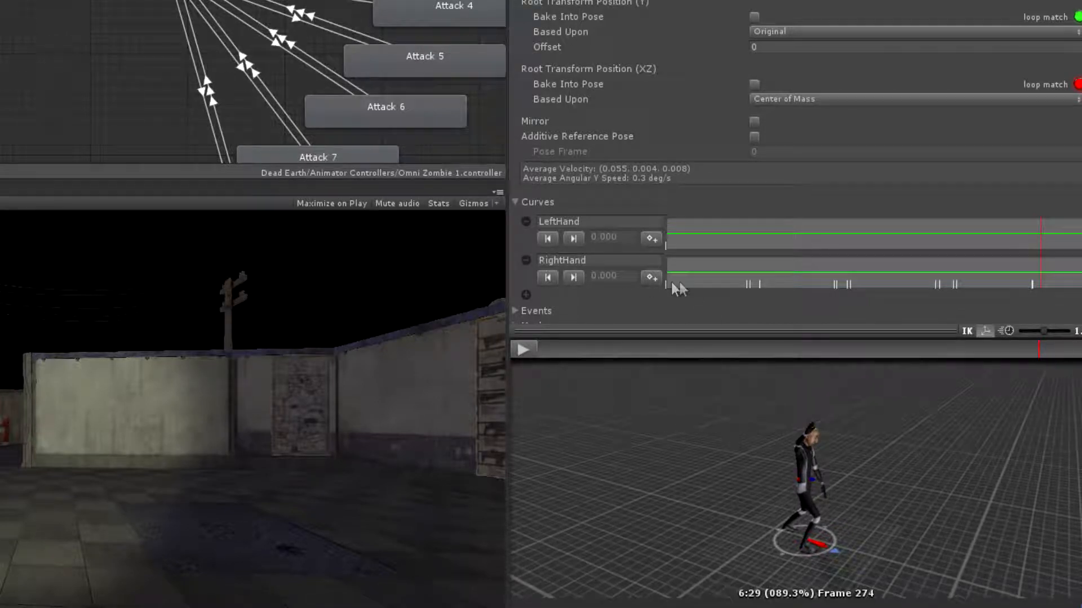
left_click(652, 279)
left_click_drag(1040, 348, 1042, 350)
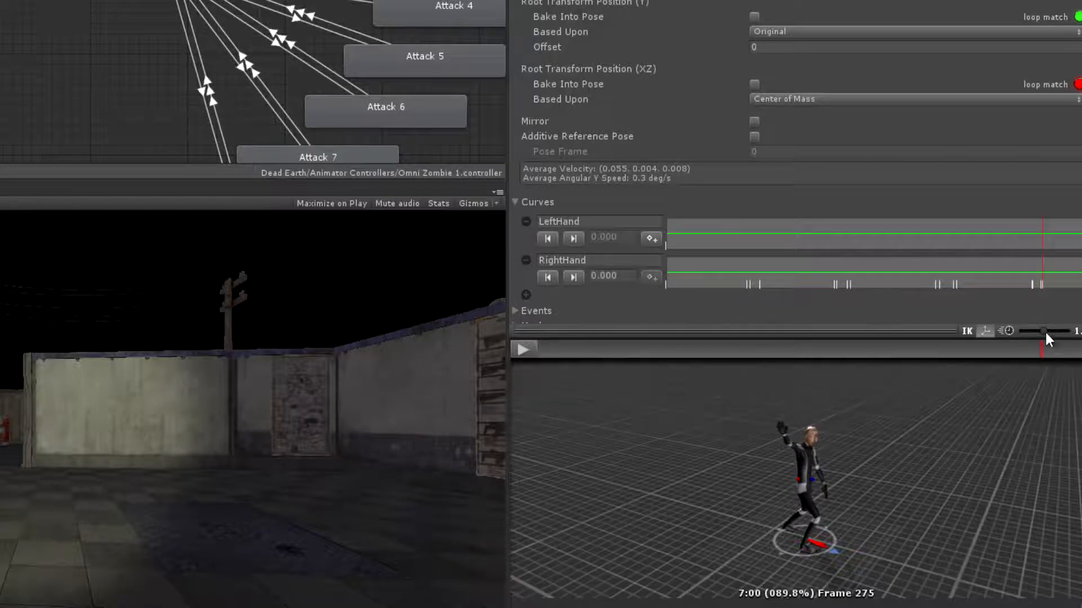
Set the two inner RightHand keyframes of both the first and second swings to 1
mouse_move(1044, 345)
left_mouse_down()
mouse_move(1077, 351)
mouse_move(502, 351)
left_mouse_up()
left_click(573, 276)
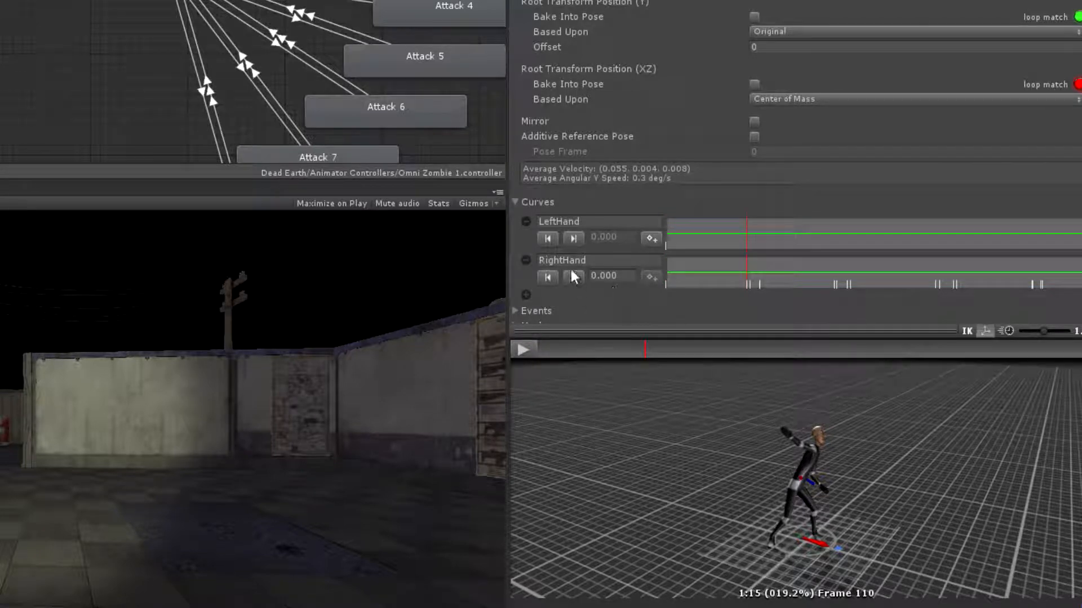
left_click(573, 277)
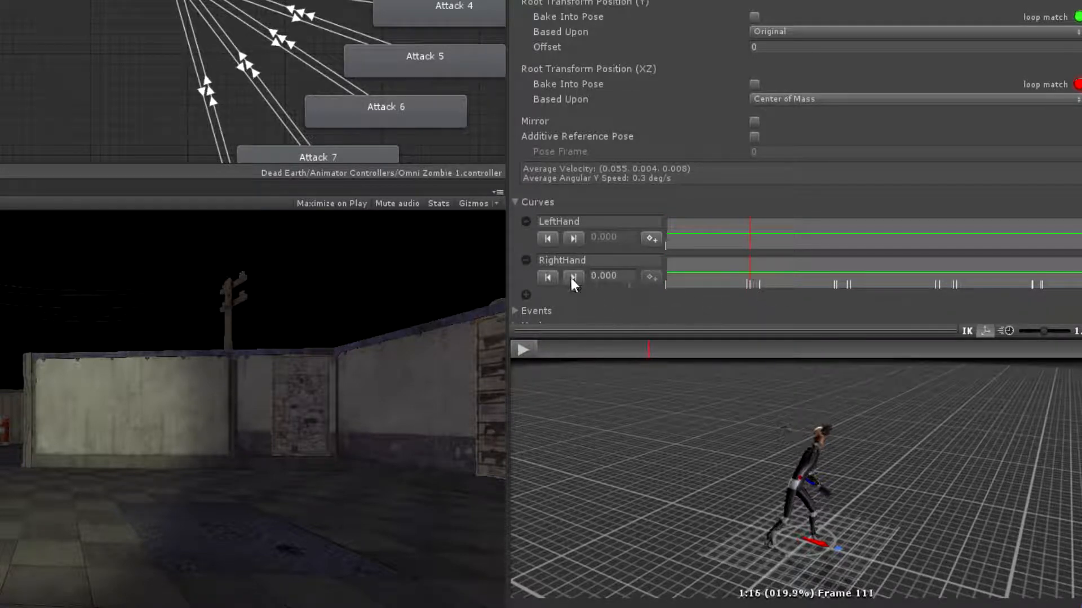
left_click(593, 275)
key("BackSpace")
type("1")
left_click(572, 279)
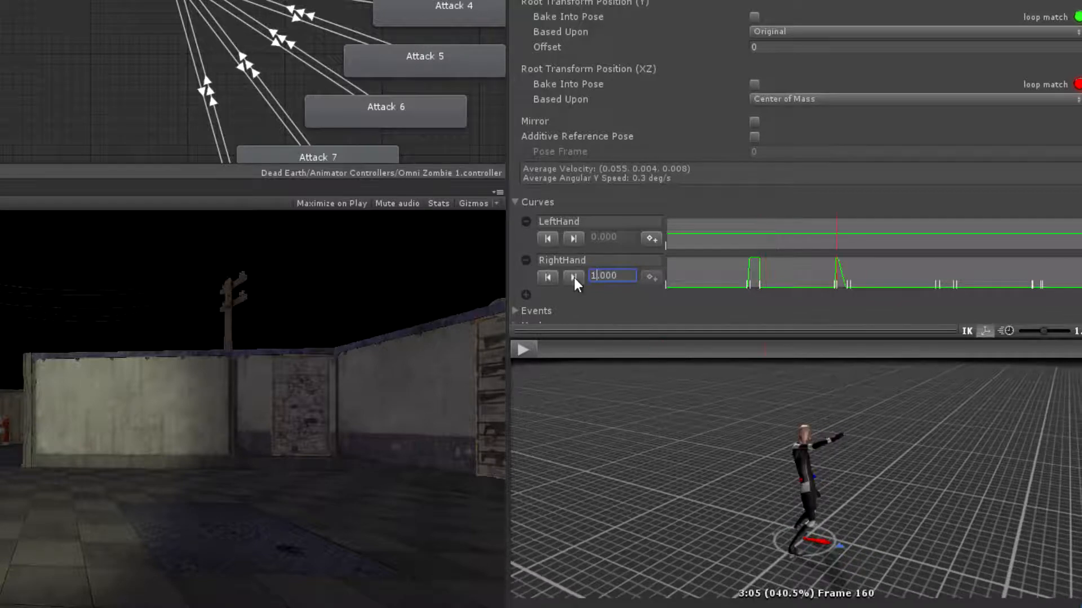
left_click(573, 278)
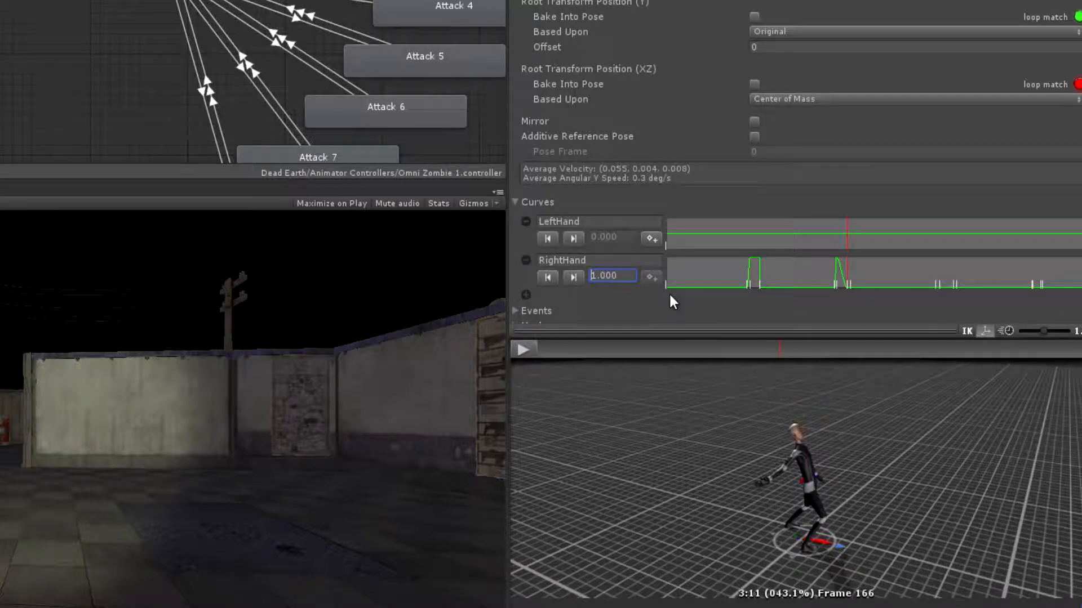
Set the third swing's inner RightHand keyframes, at frames 217 and 225, to 1
left_click(573, 278)
left_click(575, 278)
left_click(599, 275)
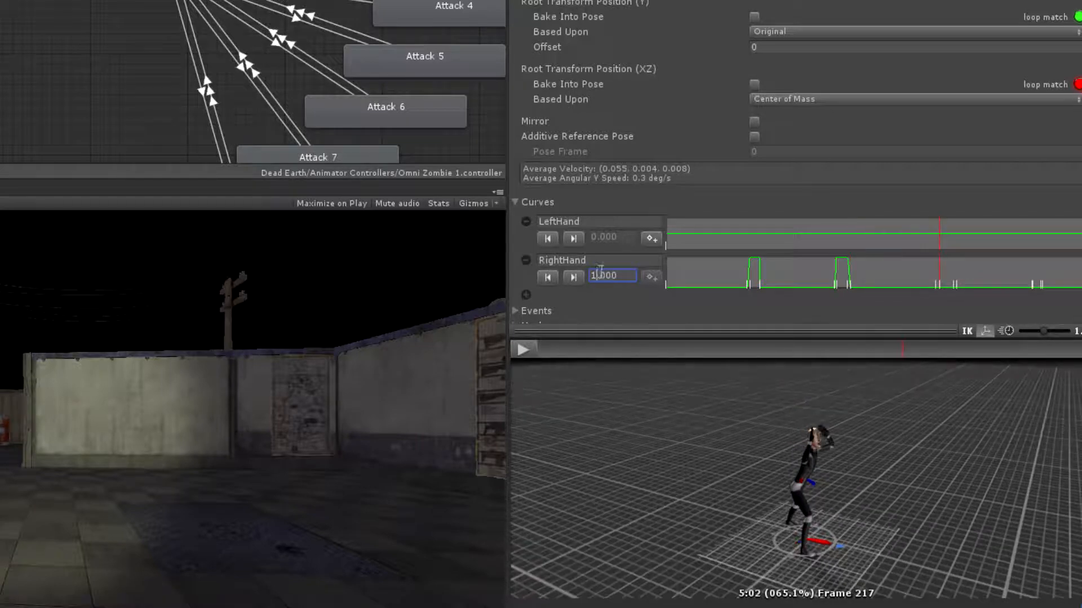
key("BackSpace")
type("1")
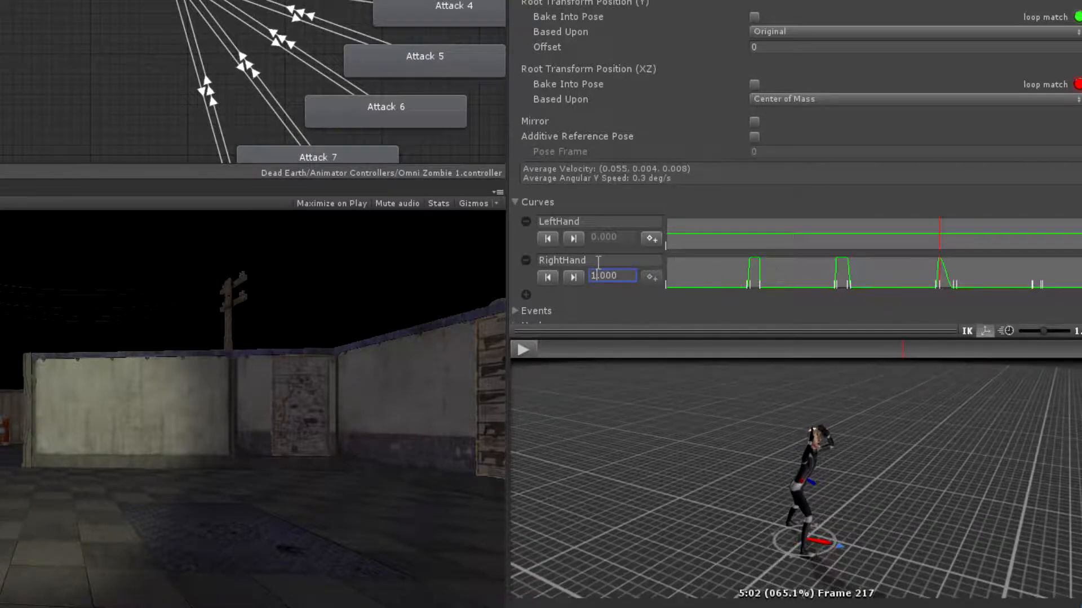
left_click(573, 277)
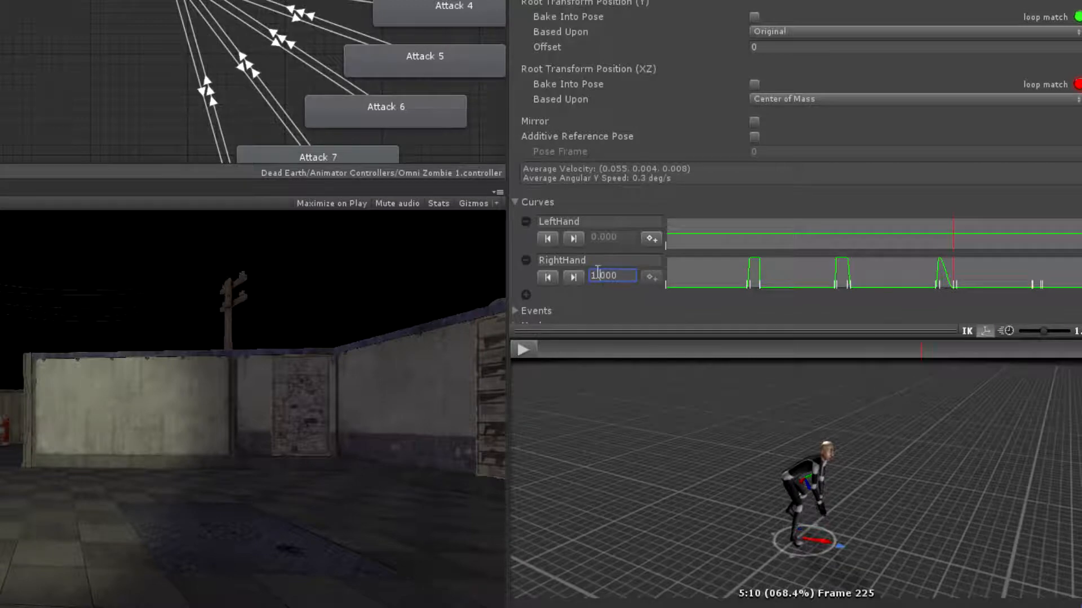
left_click(643, 280)
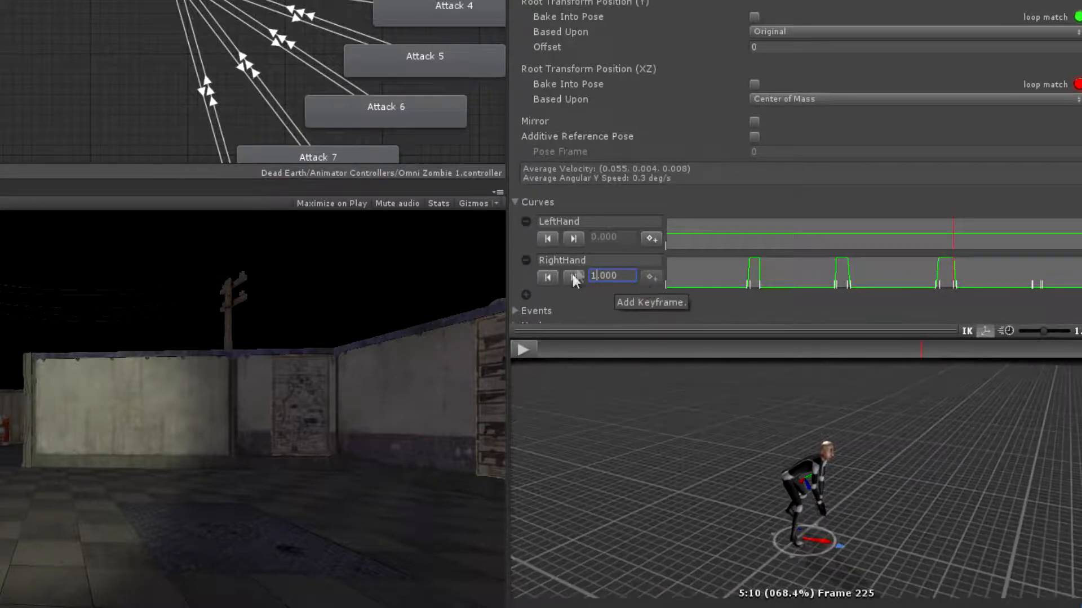
Set the fourth swing's inner RightHand keyframes, at frames 270 and 274, to 1
left_click(573, 277)
left_click(573, 276)
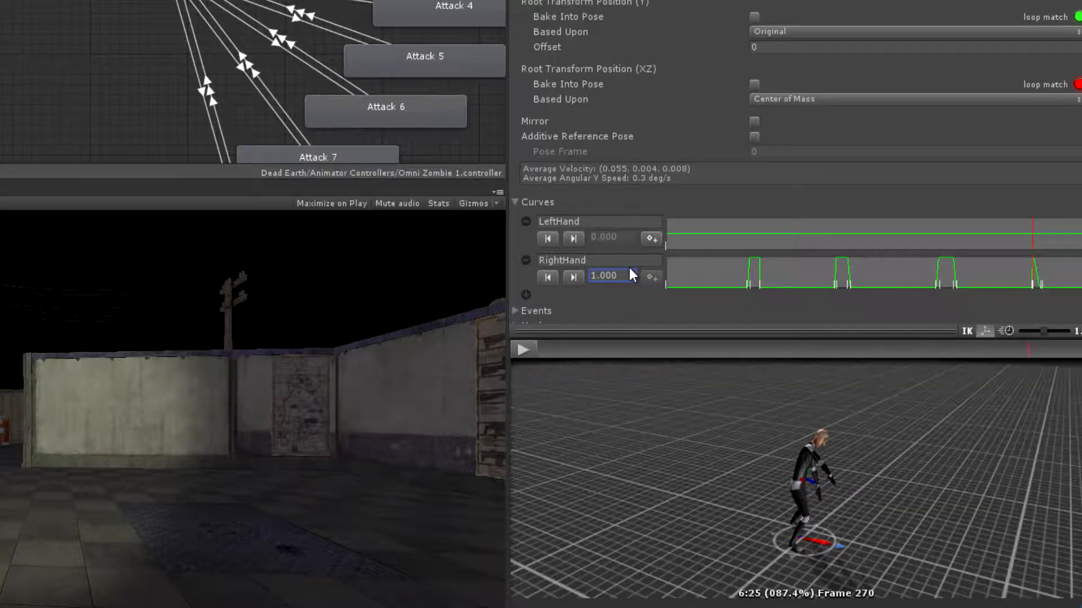
left_click(577, 275)
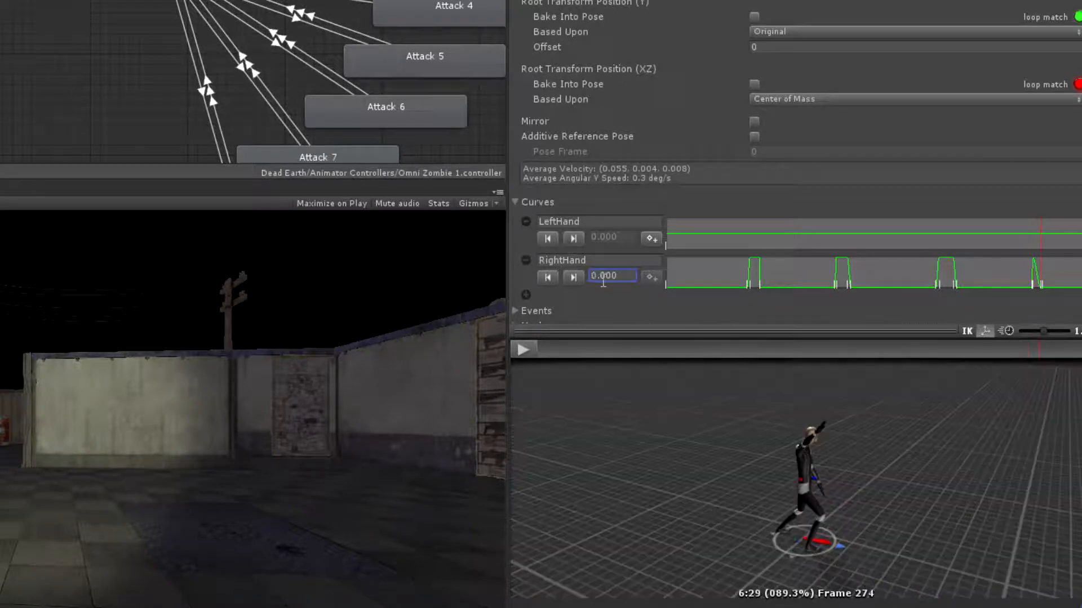
key("Left")
key("Right")
type("1")
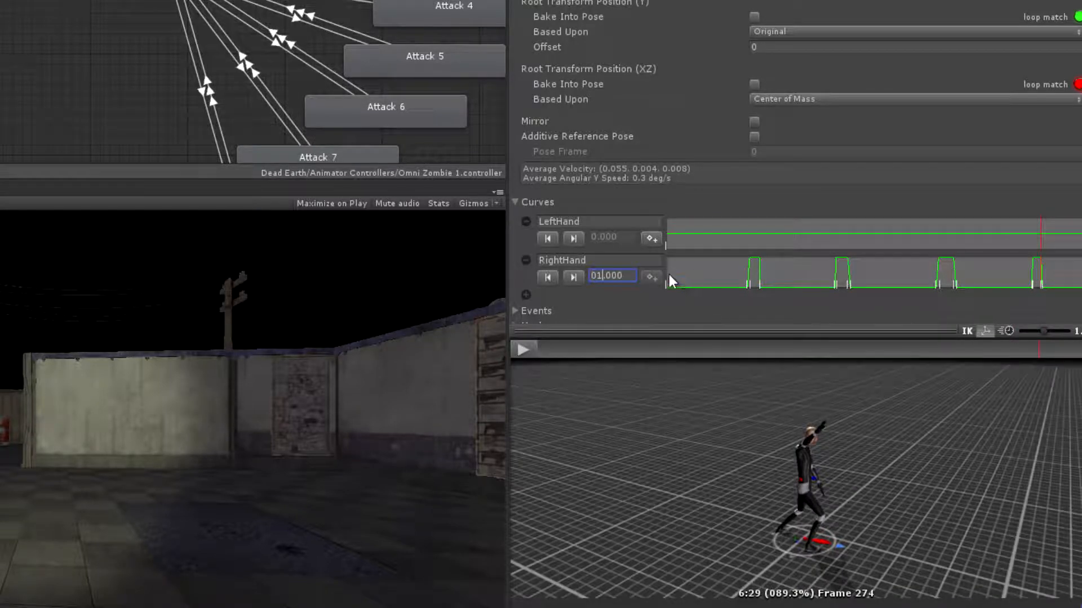
Add LeftHand keyframes for the two-handed third swing: adjacent pairs at frames 216 and 217 and at 225 and 226
left_click_drag(1046, 361, 588, 362)
mouse_move(532, 374)
left_mouse_down()
mouse_move(928, 370)
mouse_move(647, 363)
mouse_move(505, 385)
mouse_move(898, 357)
left_mouse_up()
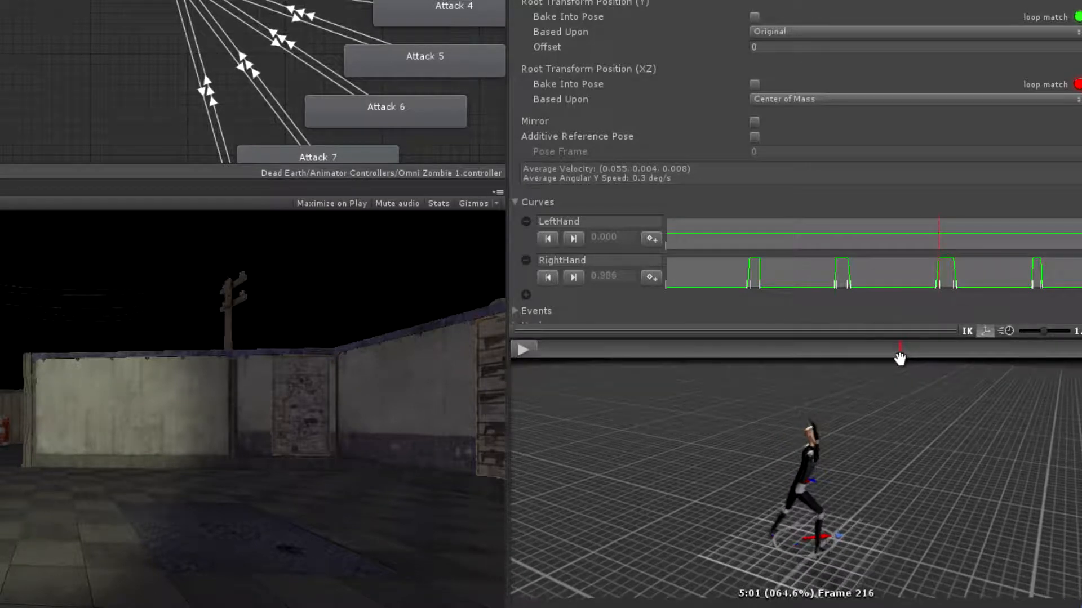
left_click(651, 239)
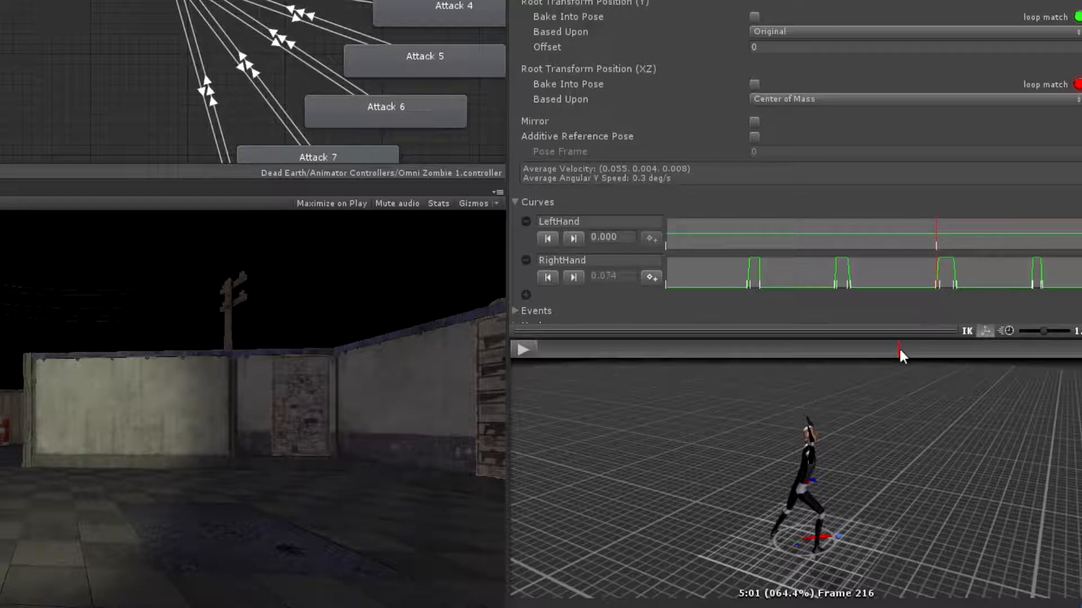
left_click(902, 350)
left_click(651, 239)
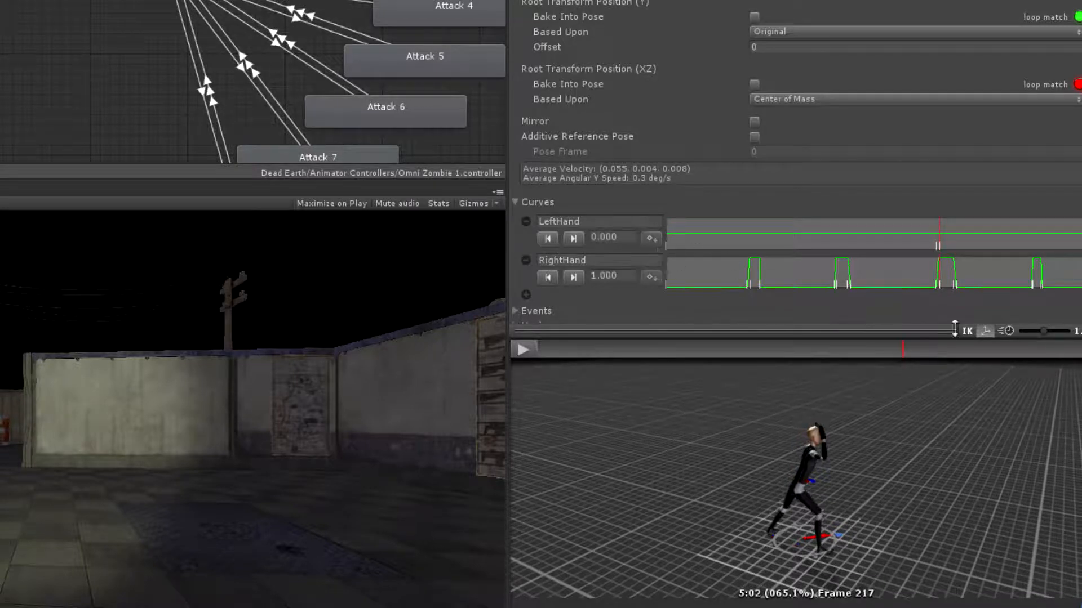
left_click(919, 351)
left_click(650, 239)
left_click(922, 351)
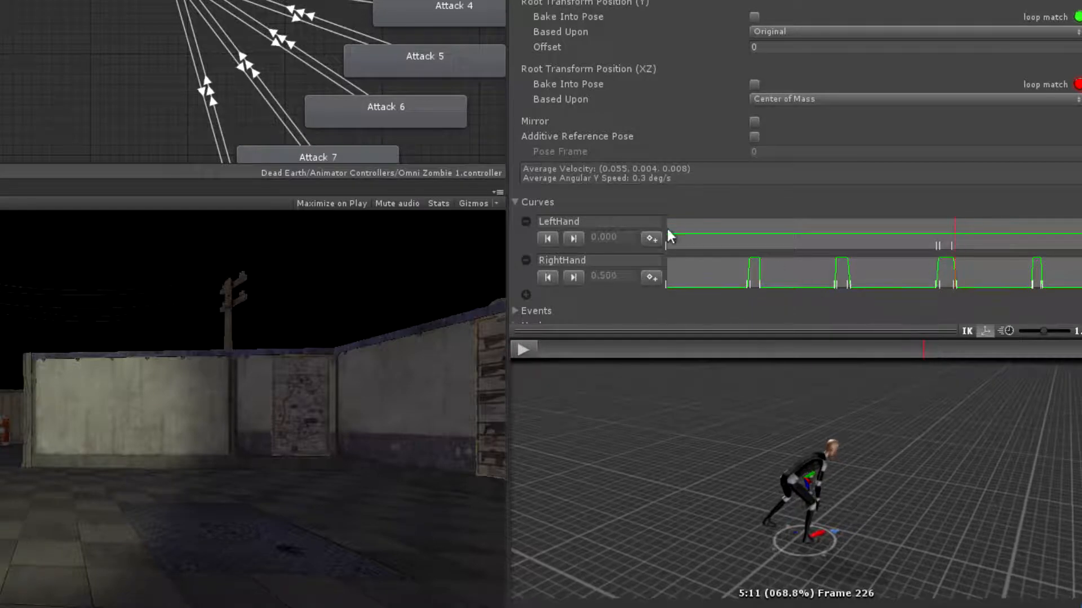
left_click(651, 239)
Set the two inner LeftHand keyframes of the third swing to 1
left_click(573, 239)
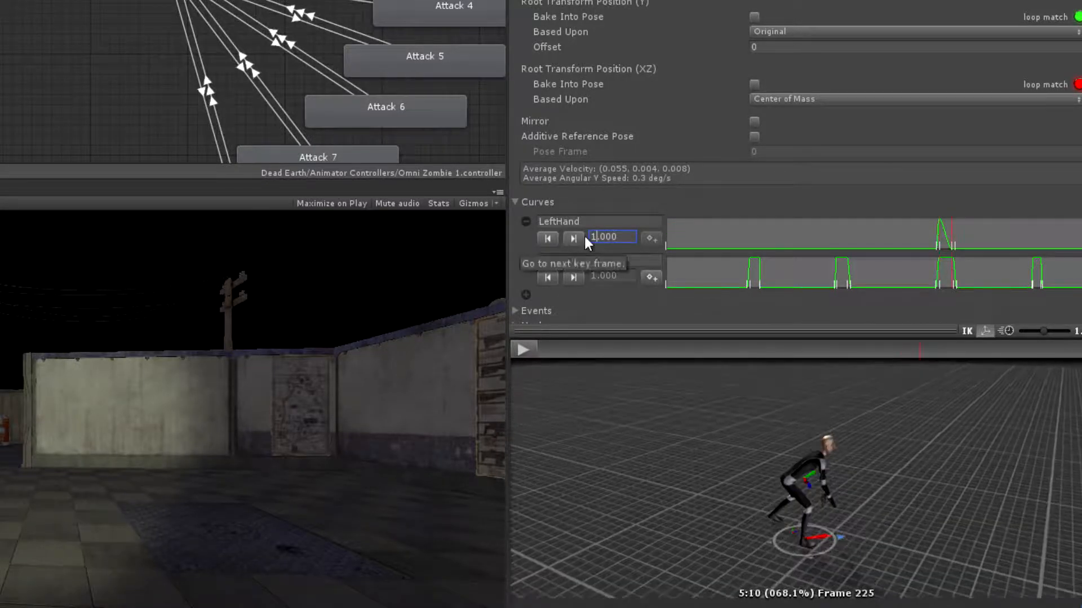
key("Delete")
type("1")
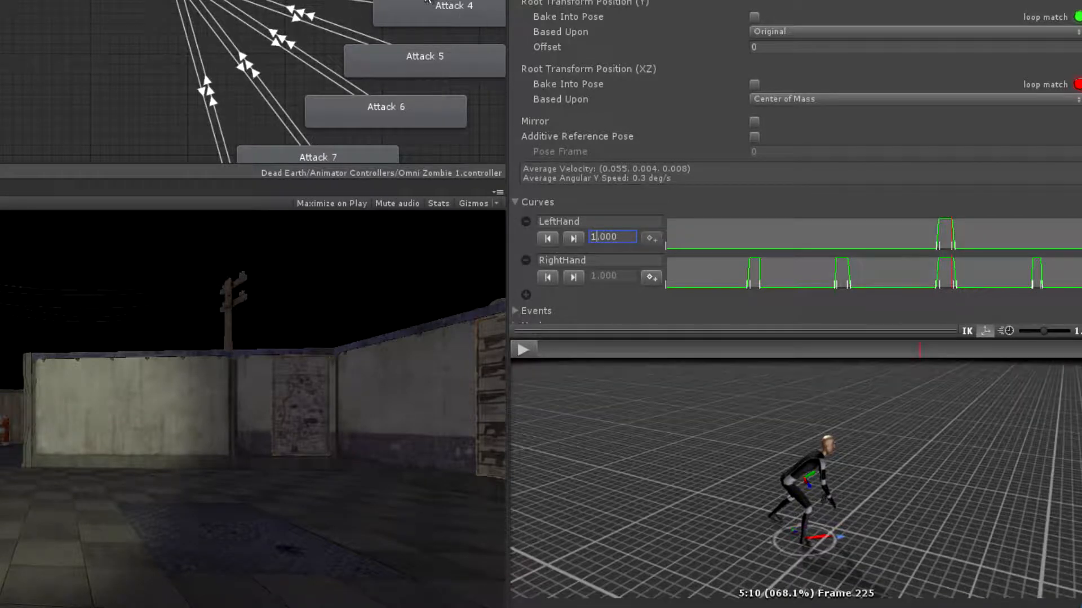
scroll(444, 4, "down", 3)
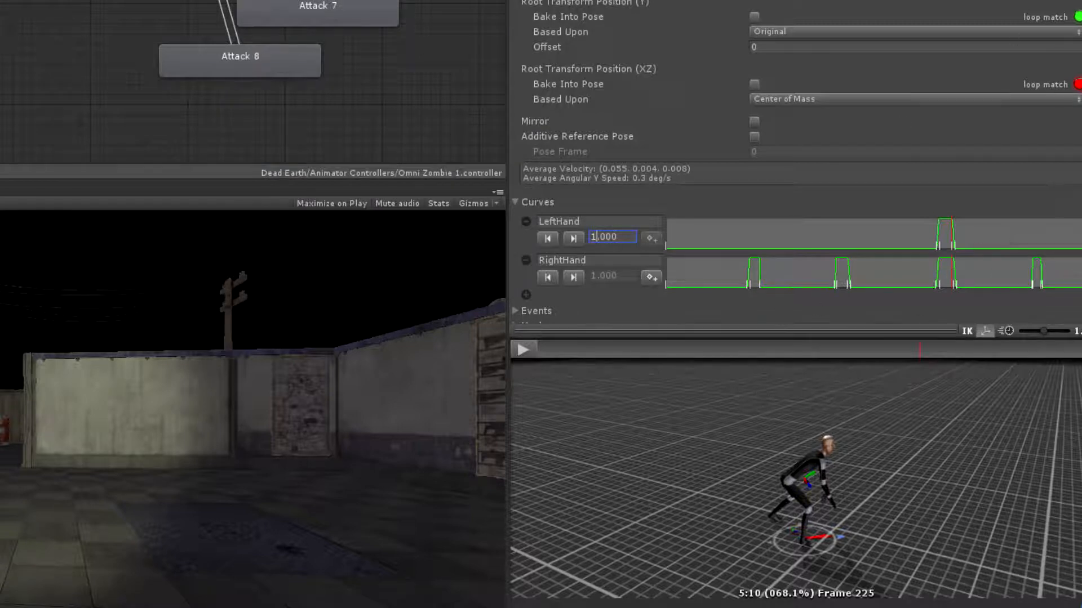
scroll(796, 163, "down", 3)
left_click(1069, 303)
scroll(1053, 151, "up", 7)
scroll(1016, 173, "down", 7)
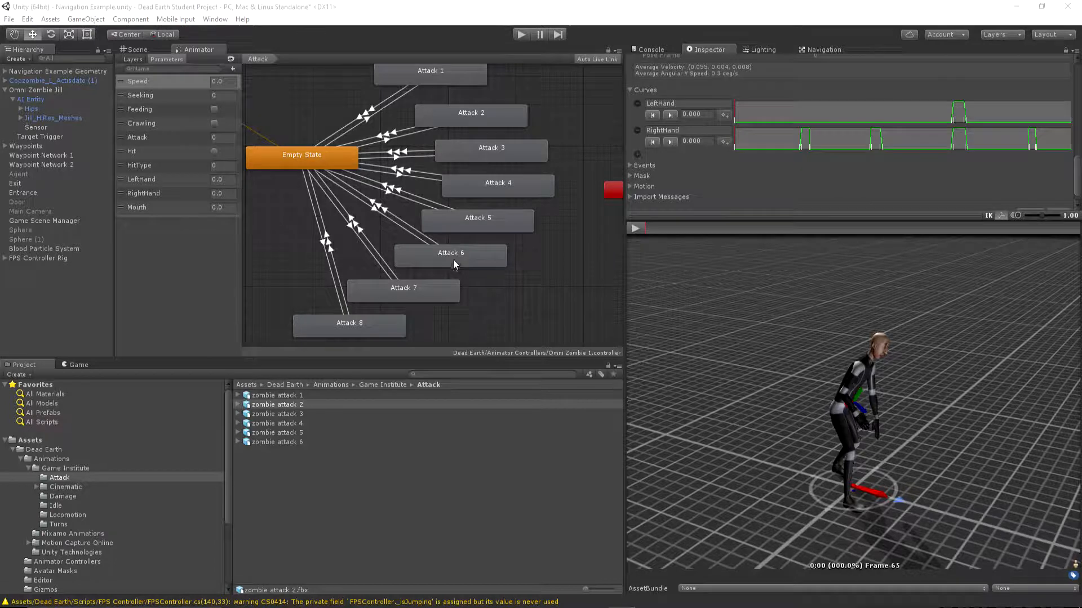
Examine the LeftHand and RightHand curves of zombie attack 4 against its previewed motion
key("Down")
key("Down")
left_click_drag(1076, 81, 1072, 155)
left_click(631, 204)
scroll(664, 200, "down", 5)
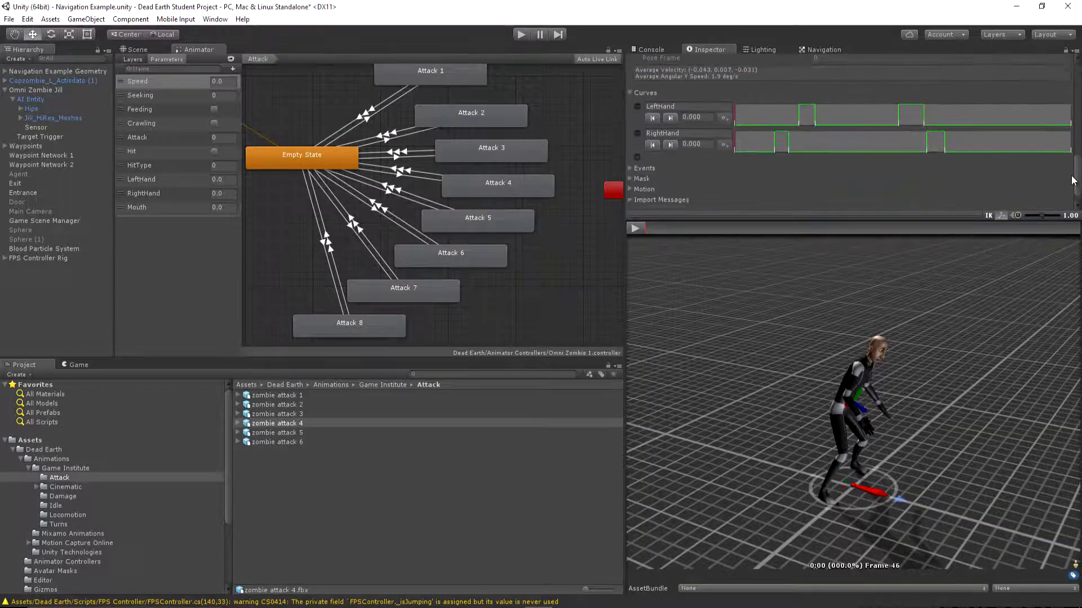
left_click_drag(645, 224, 949, 232)
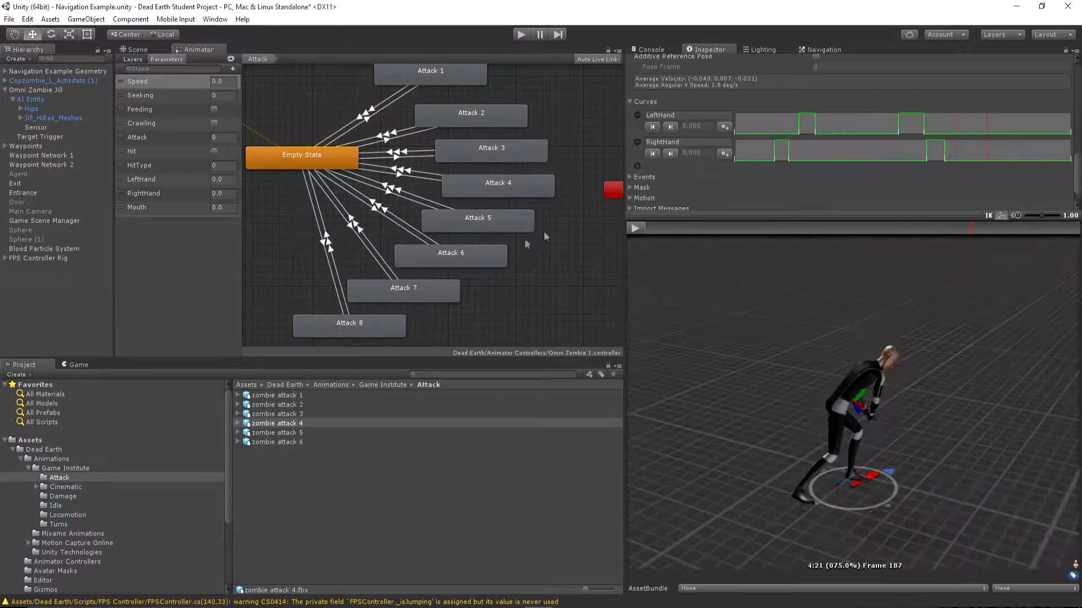
Open the clip used by the Attack 7 state and compare its RightHand and LeftHand curves with the previewed swings
left_click(418, 292)
double_click(682, 112)
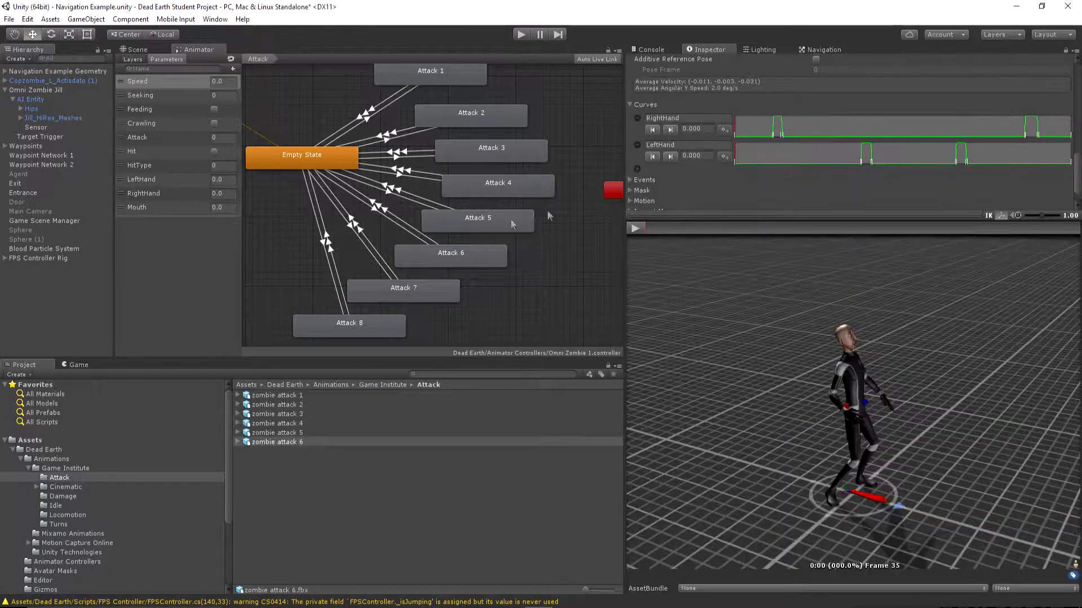
left_click_drag(650, 227, 1056, 214)
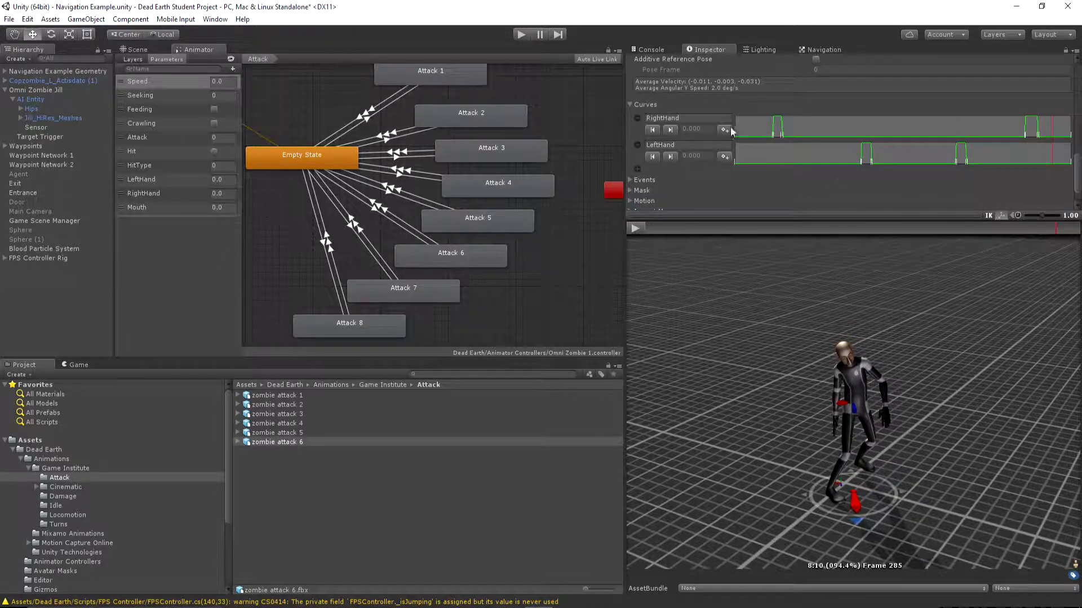
left_click_drag(1053, 228, 810, 222)
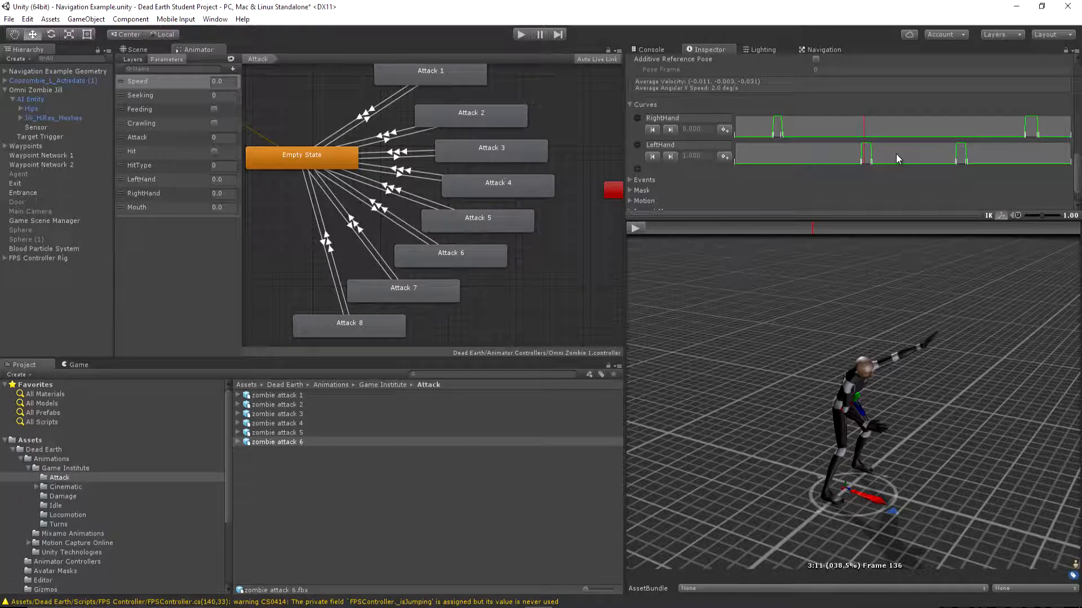
Open the zombie_headbutt clip used by the Attack 8 state and review its Mouth curve against the preview
double_click(353, 319)
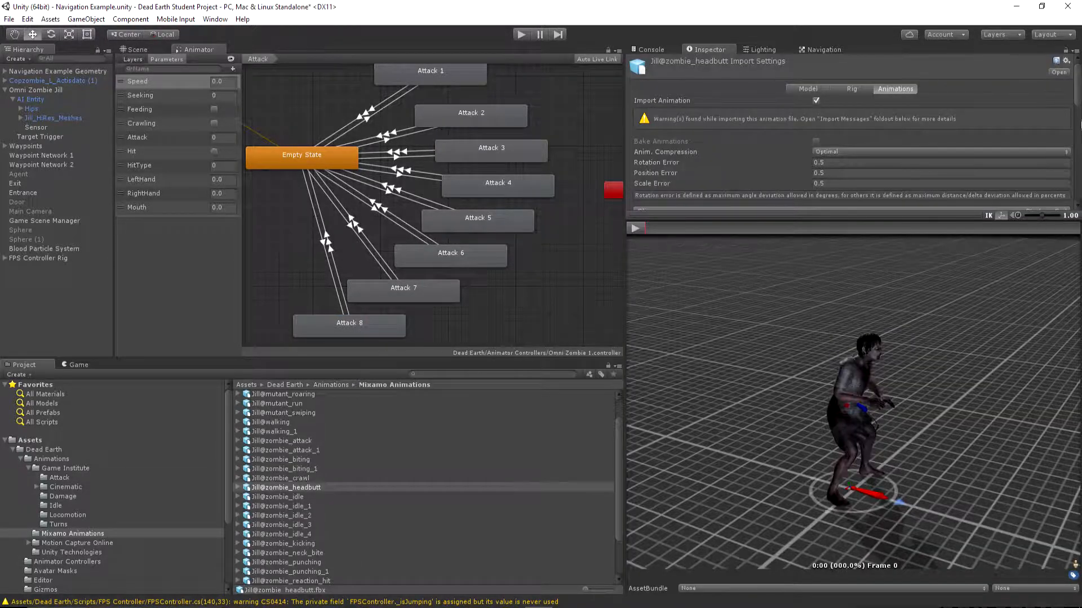
scroll(1080, 88, "down", 8)
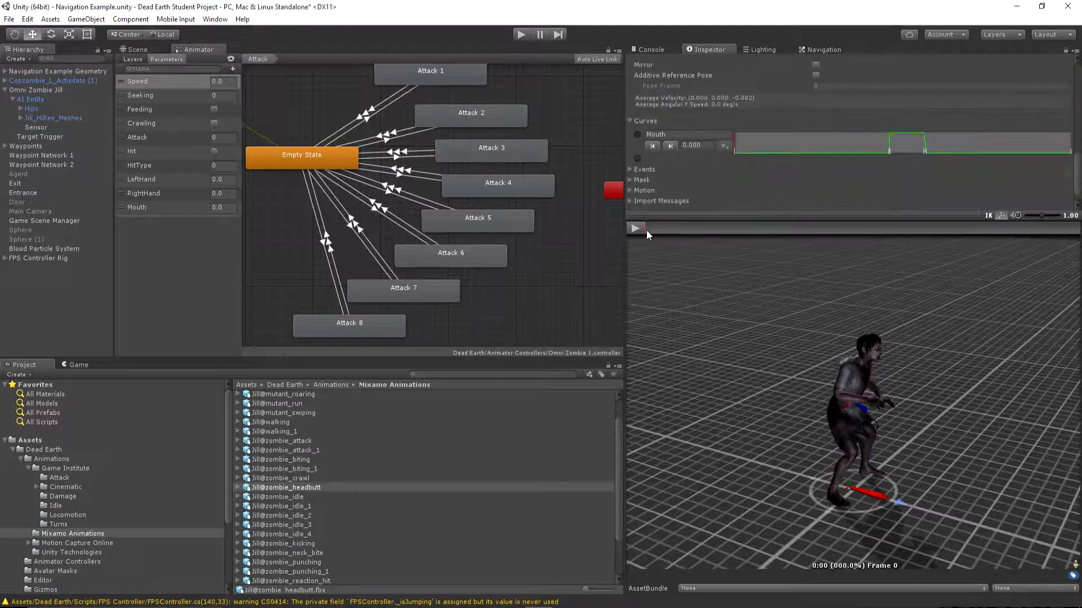
left_click_drag(647, 229, 746, 228)
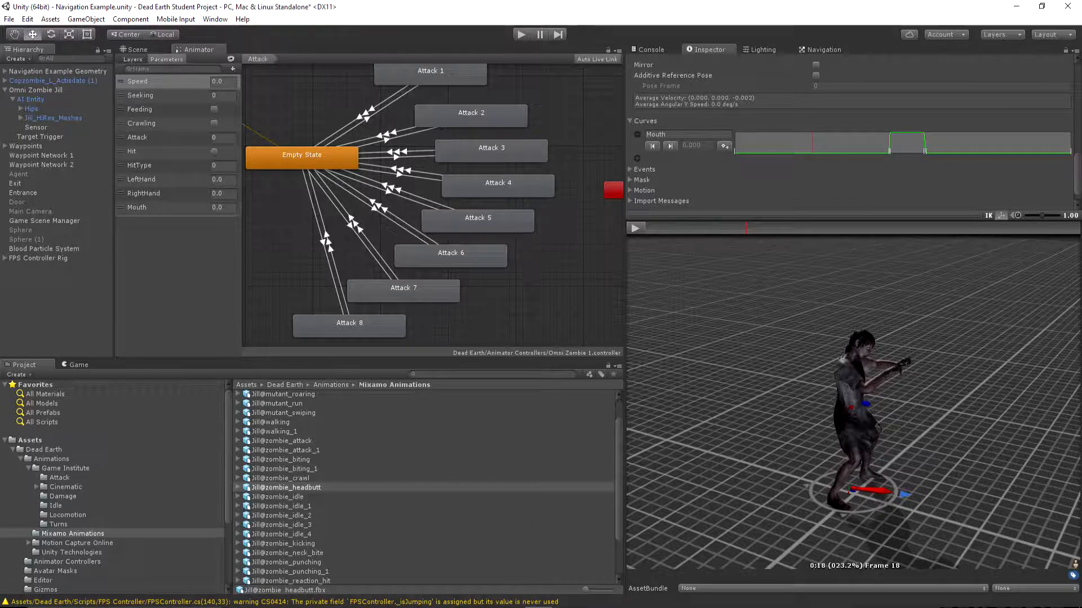
Switch to MonoDevelop and review the OnTriggerStay method of AIDamageTrigger.cs, including its Player tag and parameter condition
key("alt+Tab")
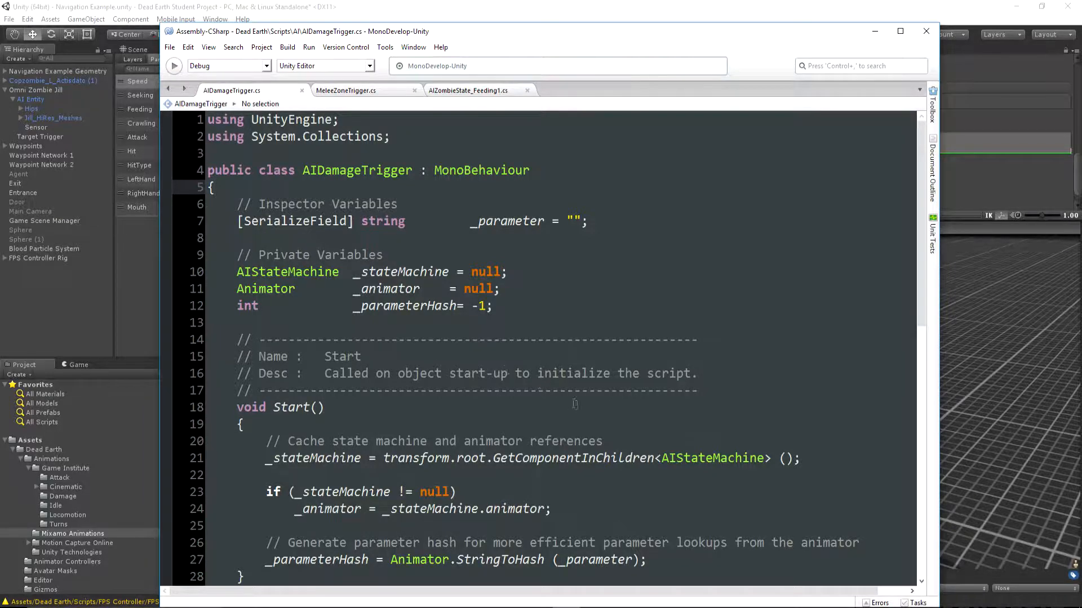
scroll(506, 370, "down", 9)
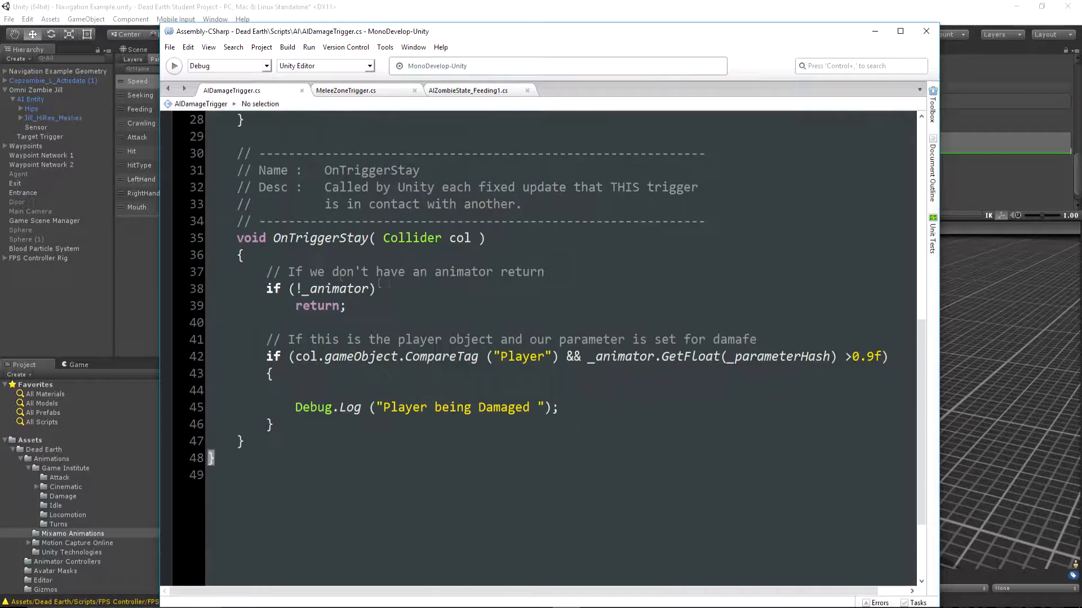
left_click_drag(236, 238, 244, 442)
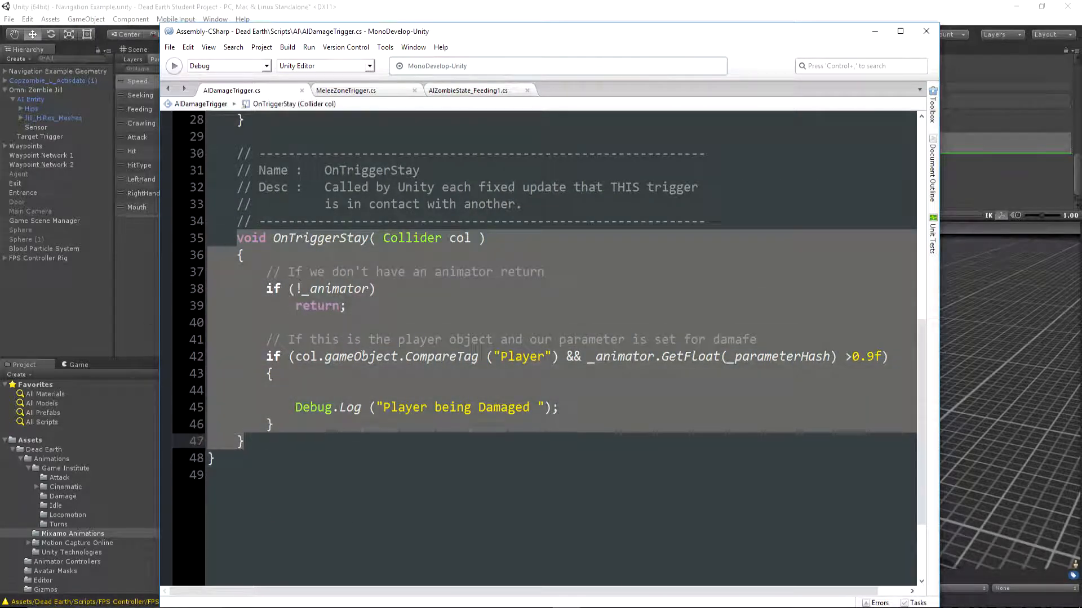
left_click(363, 355)
left_click(287, 386)
scroll(525, 322, "up", 6)
scroll(526, 323, "up", 3)
scroll(526, 323, "down", 10)
scroll(526, 323, "up", 1)
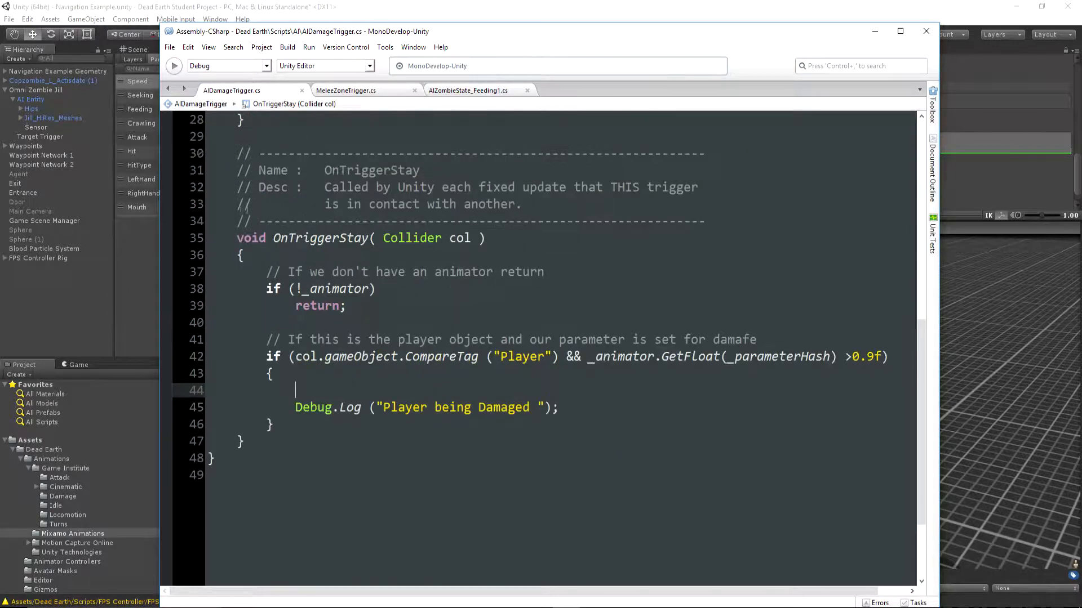
left_click_drag(266, 238, 405, 237)
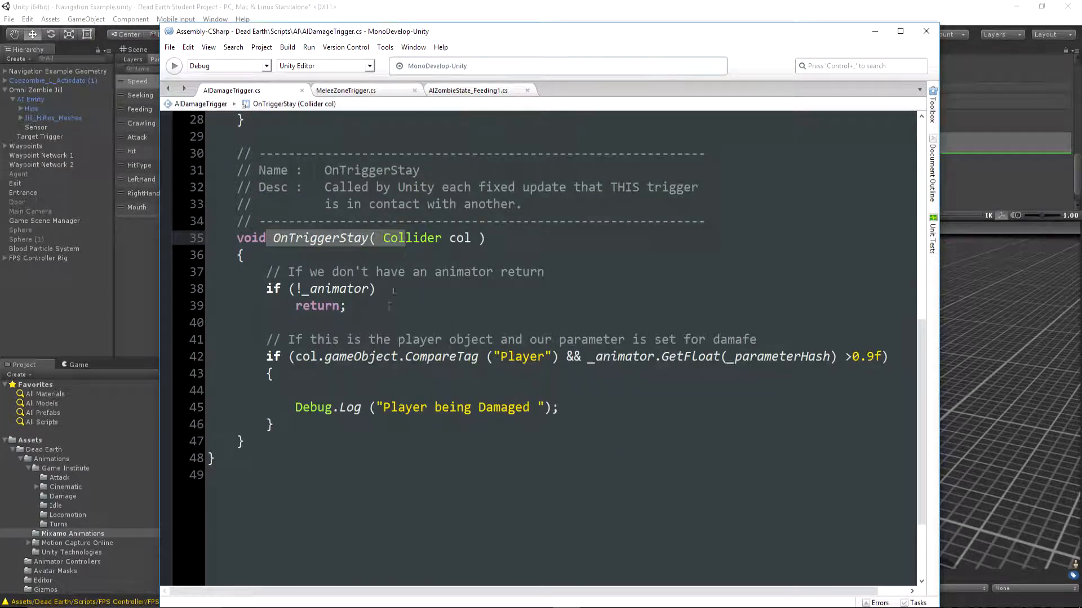
left_click(295, 388)
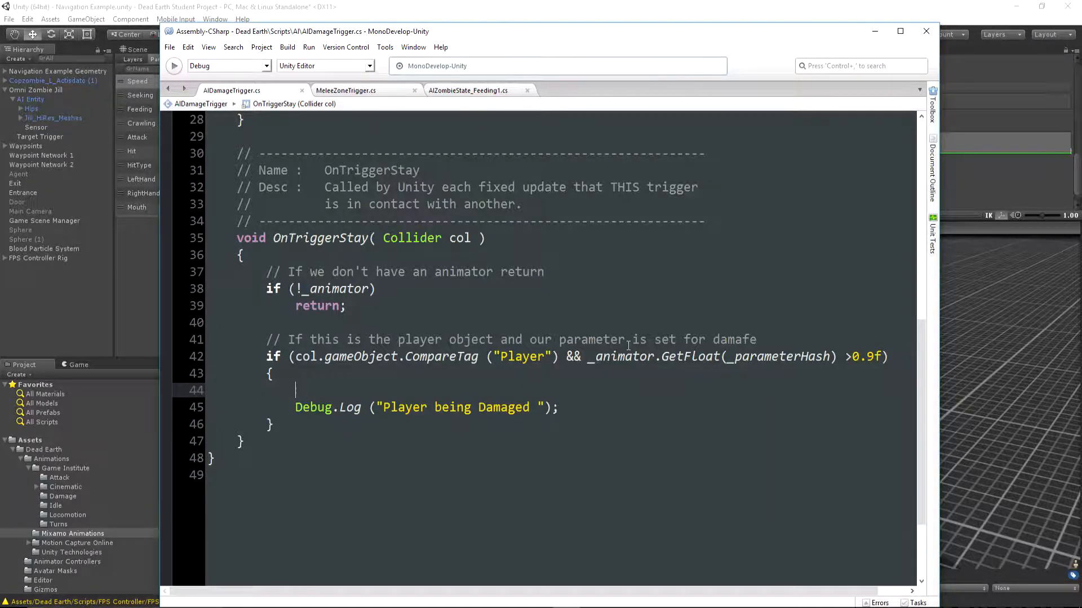
Add a serialized int _bloodParticlesBurstAmount = 10 below _parameter in the inspector variables of AIDamageTrigger
scroll(628, 346, "up", 9)
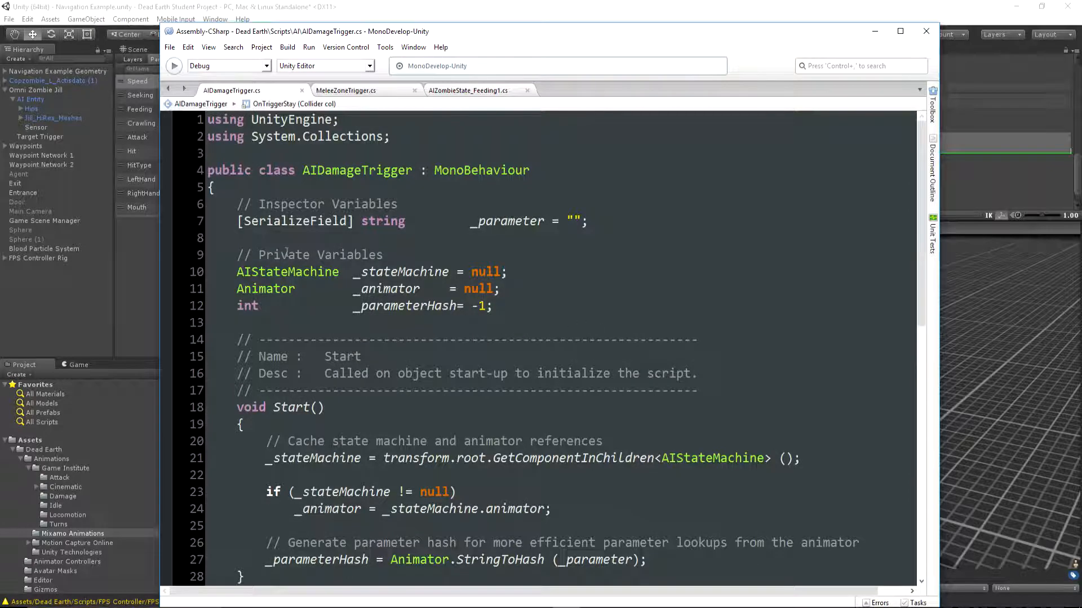
left_click(287, 239)
type("[SerializeField] int _bloodParticlesBurstAmount = 10;")
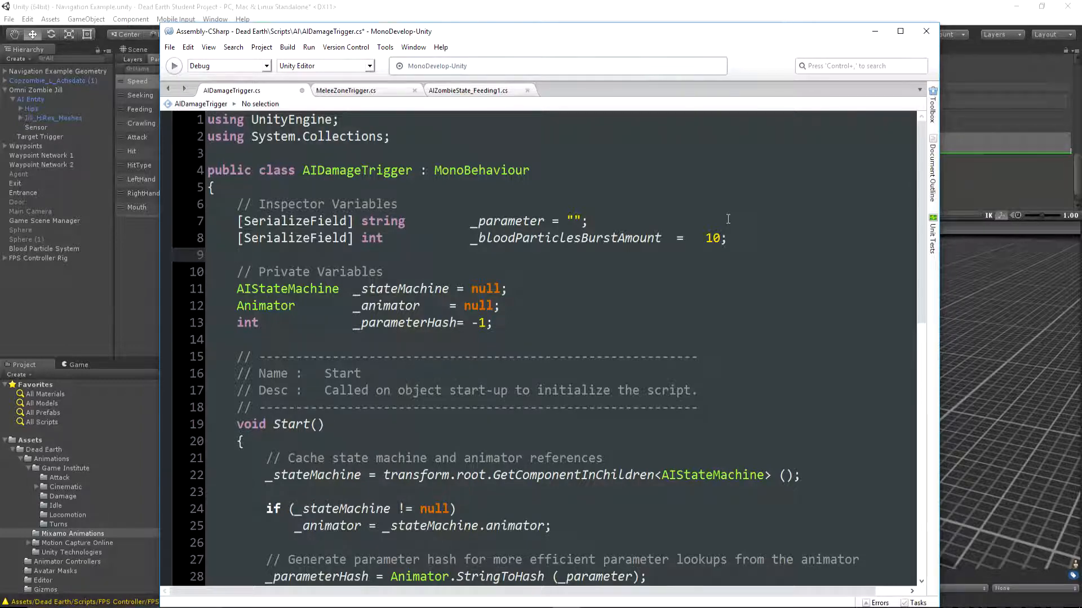
Inside the Player damage condition, before Debug.Log, add an if block checking GameSceneManager.instance && GameSceneManager.instance.bloodParticles
left_click_drag(266, 424, 886, 425)
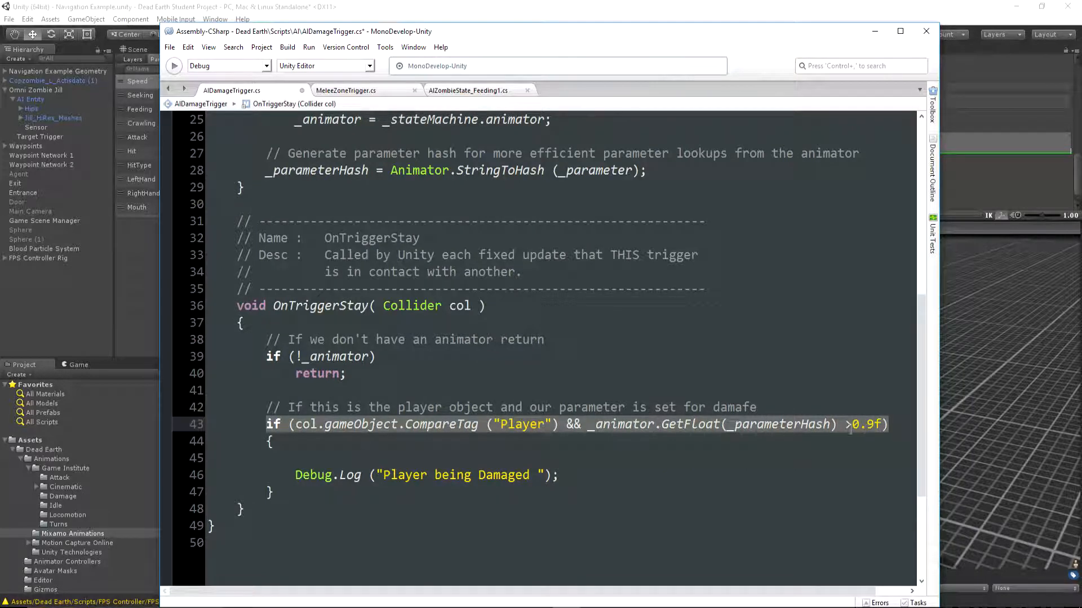
left_click(298, 452)
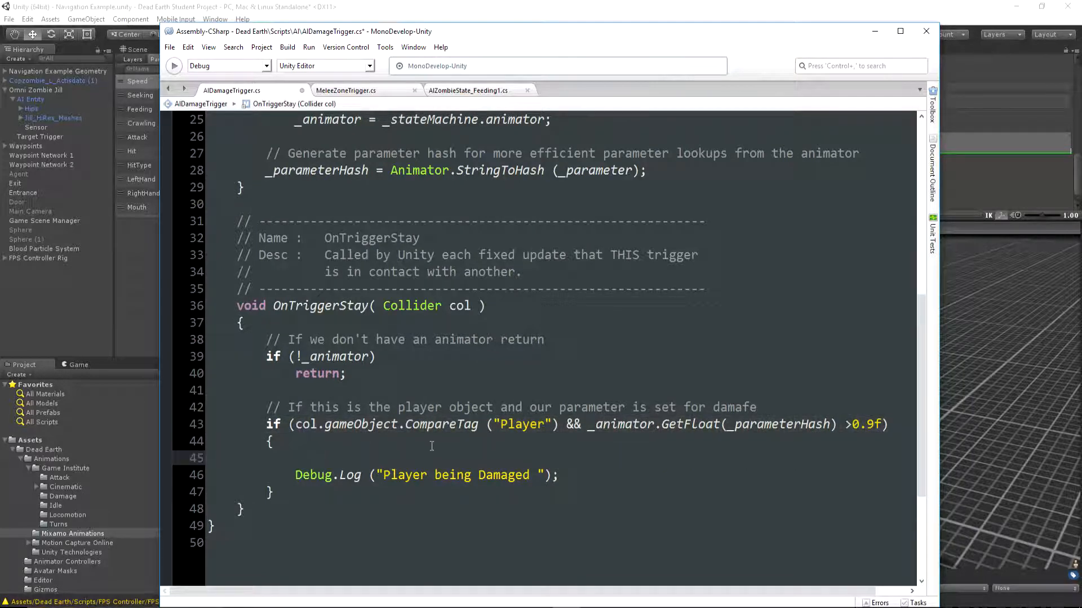
mouse_move(467, 427)
left_click(54, 248)
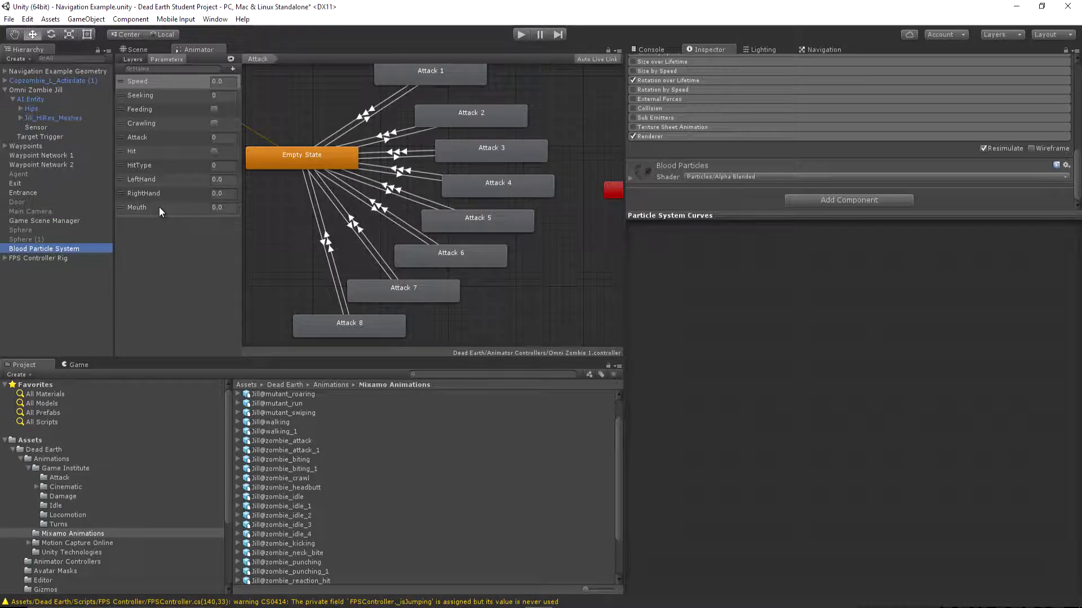
left_click(566, 607)
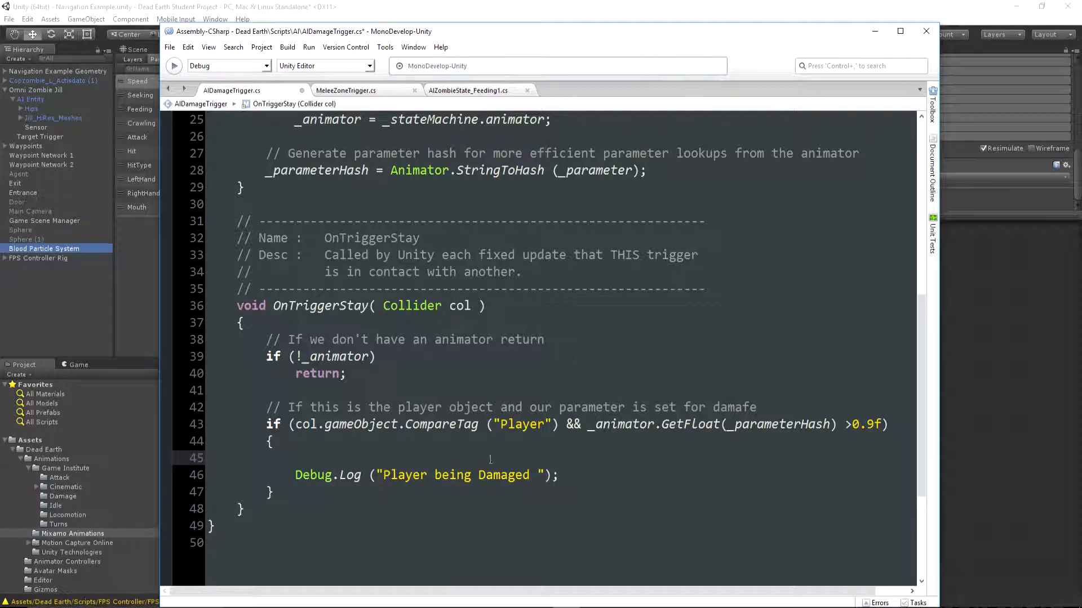
type("if (GameSceneManager.instance && GameSceneManager.instance.bloodParticles) { }")
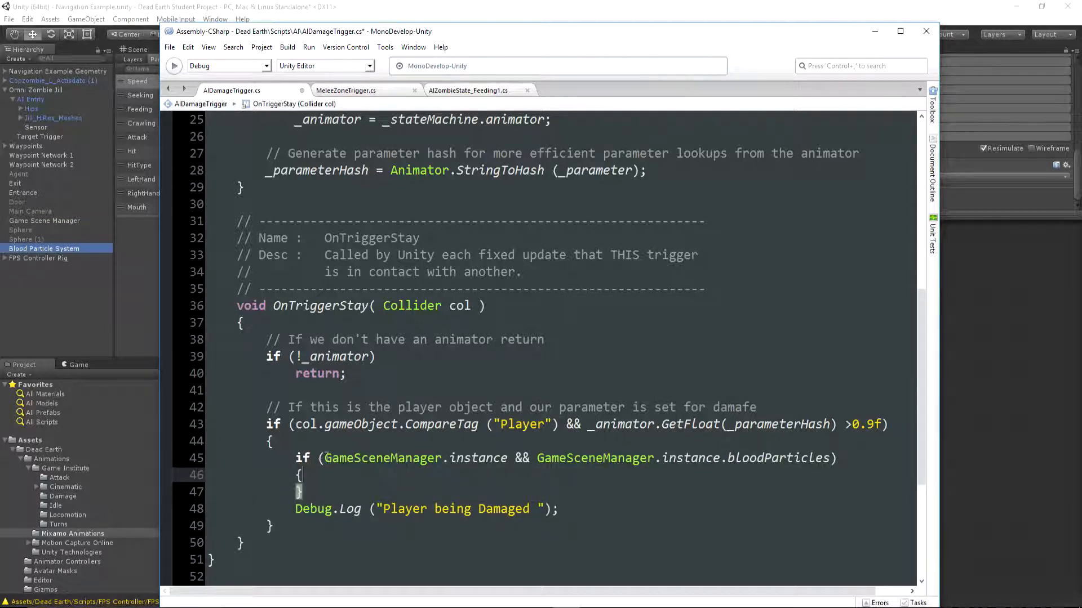
In the new if block, store GameSceneManager.instance.bloodParticles in ParticleSystem system and assign it transform.position and Camera.main.transform.rotation under a "Temporary Code" comment
left_click_drag(451, 457, 823, 457)
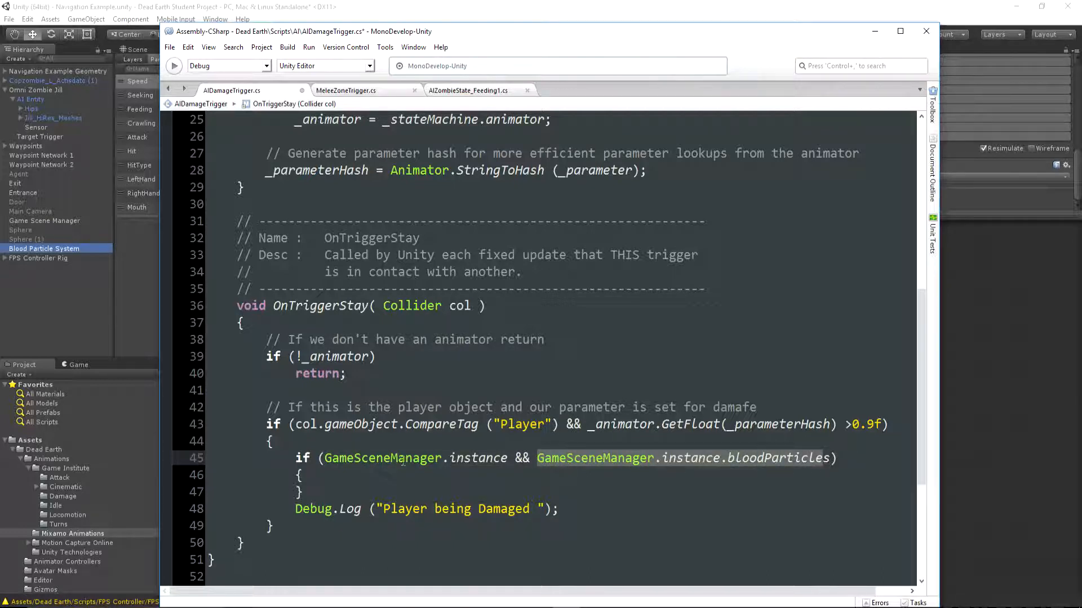
left_click(360, 472)
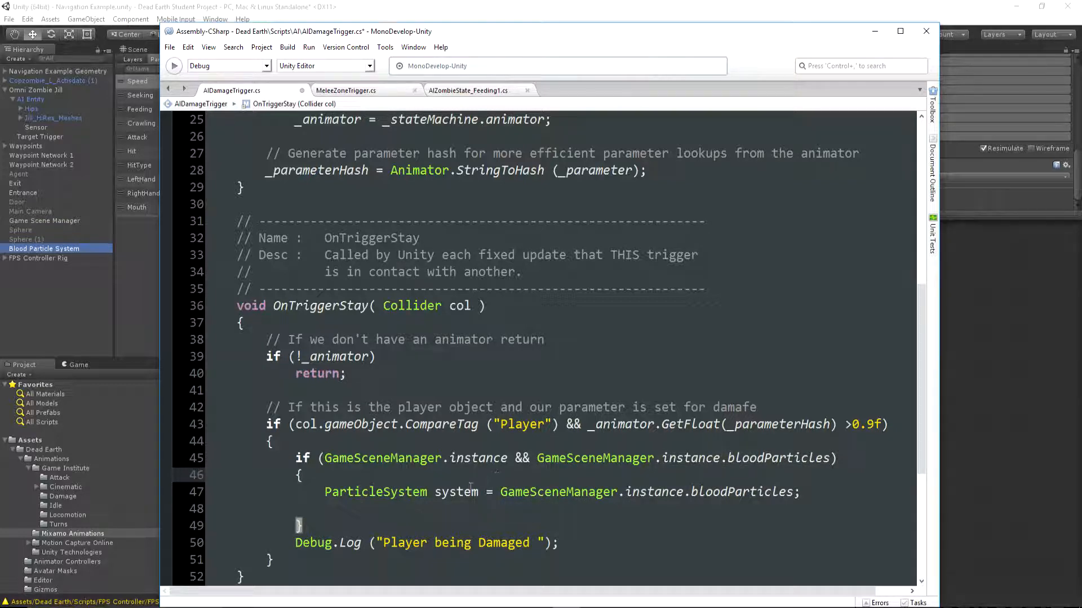
left_click_drag(500, 492, 801, 490)
left_click(805, 489)
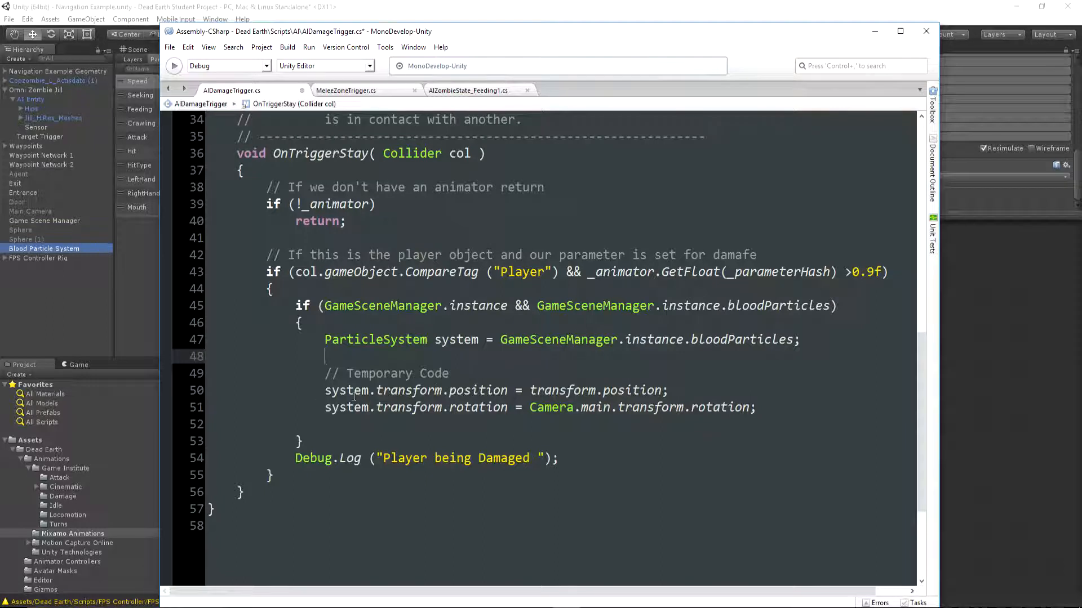
Set system.simulationSpace to ParticleSystemSimulationSpace.World and add the call system.Emit (_bloodParticlesBurstAmount); beneath it
left_click_drag(322, 391, 672, 390)
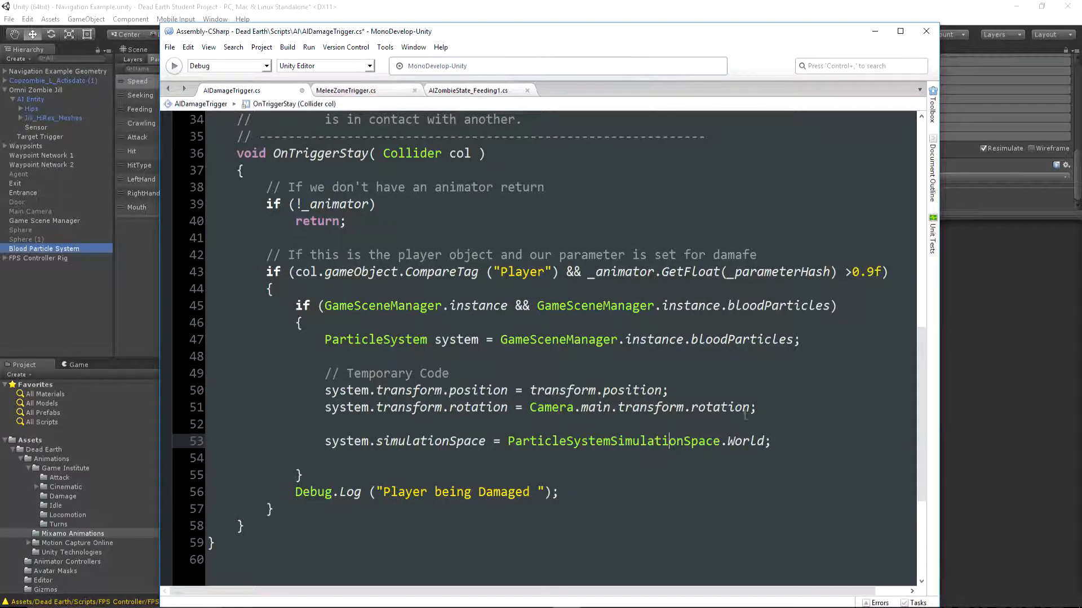
key("Return")
type("system.Emit (_bloodParticlesBurstAmount);")
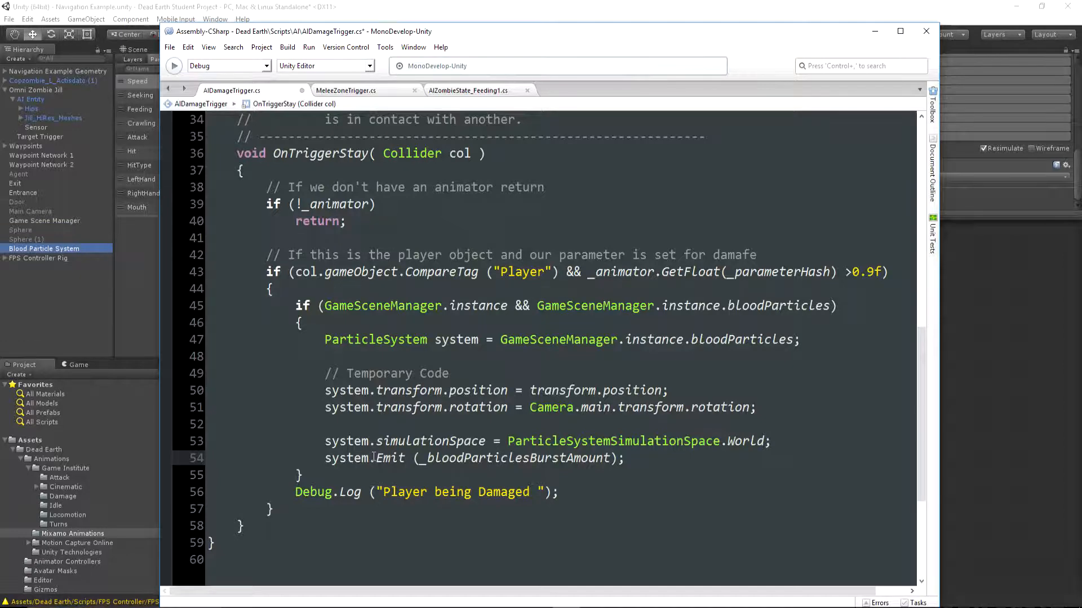
left_click(373, 457)
left_click_drag(427, 457, 610, 458)
Save the AIDamageTrigger.cs script and switch back to Unity
scroll(781, 374, "up", 9)
scroll(782, 374, "up", 2)
scroll(781, 373, "down", 8)
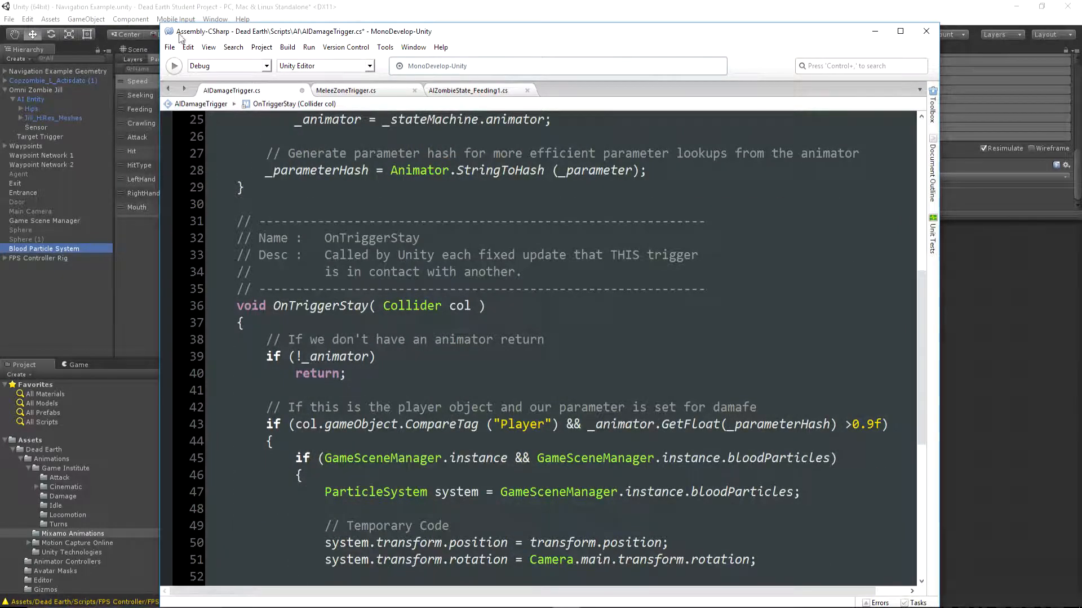
left_click(169, 47)
left_click(194, 96)
key("alt+Tab")
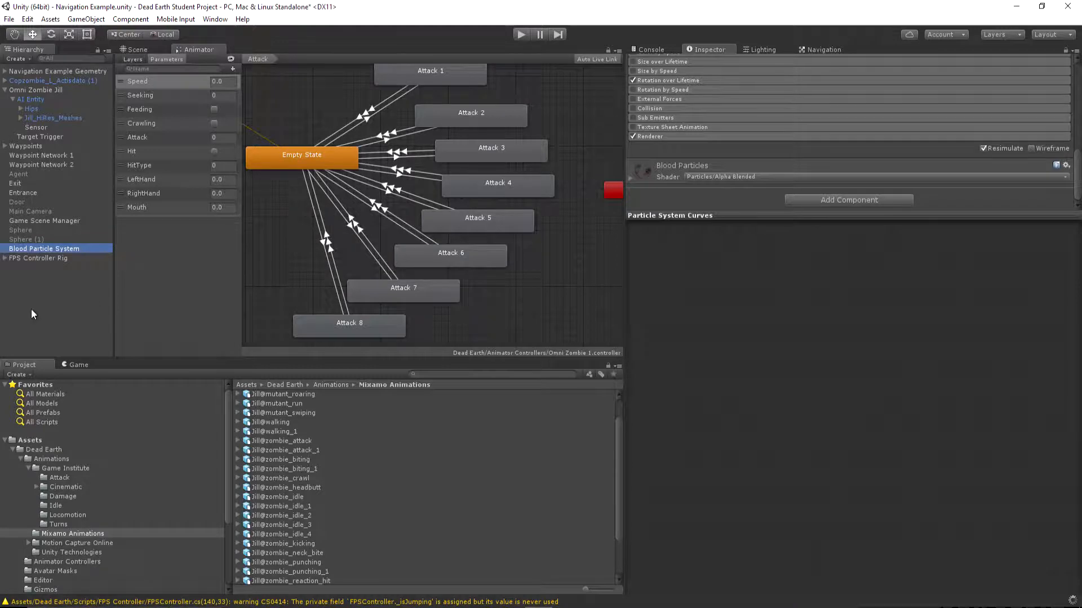
Show the Game view and maximize it
left_click(78, 366)
left_click(618, 367)
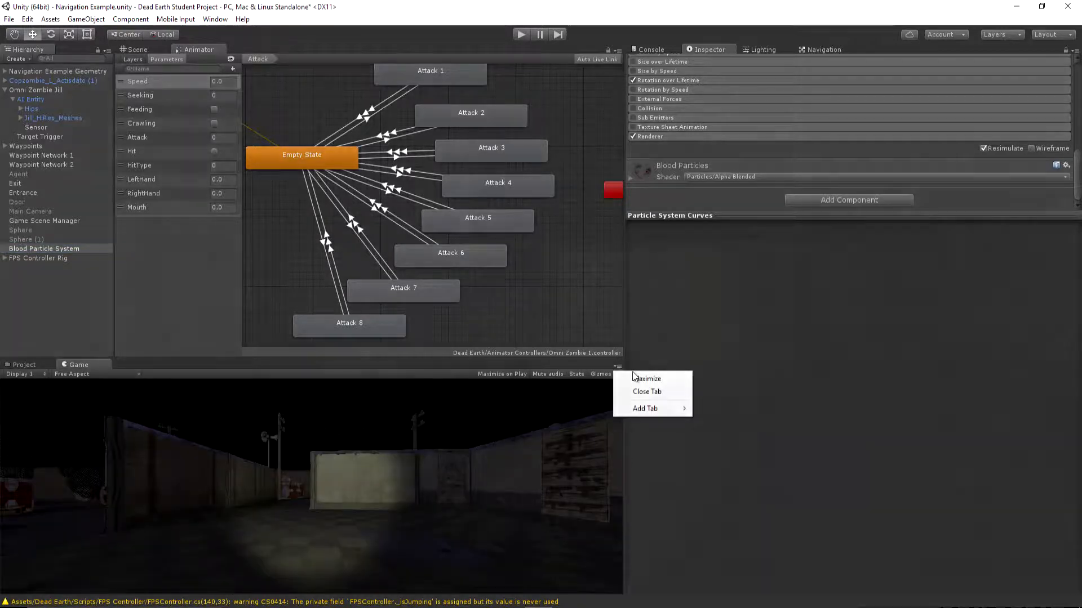
left_click(667, 378)
Play-test the scene with the flashlight, let the zombie attack the player to check the blood particle bursts, and stop playing
key("ctrl+p")
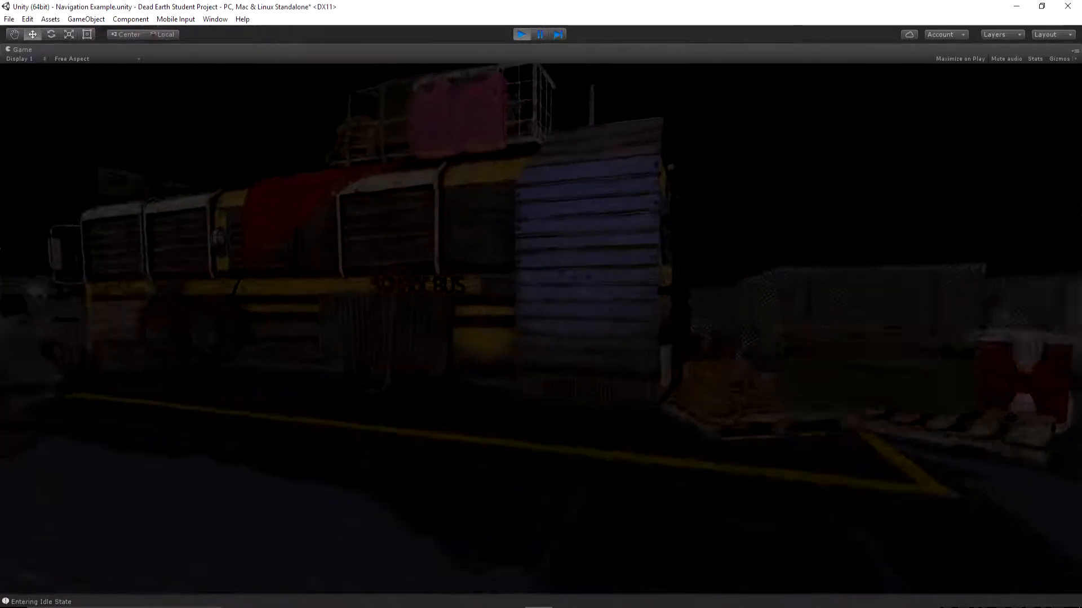
key("w")
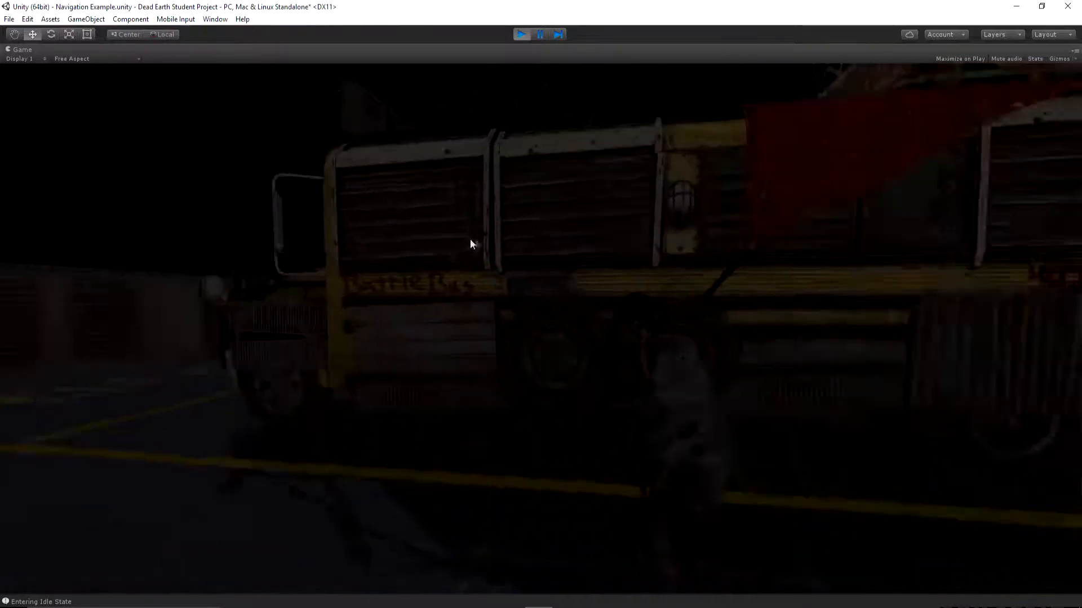
key("s")
key("f")
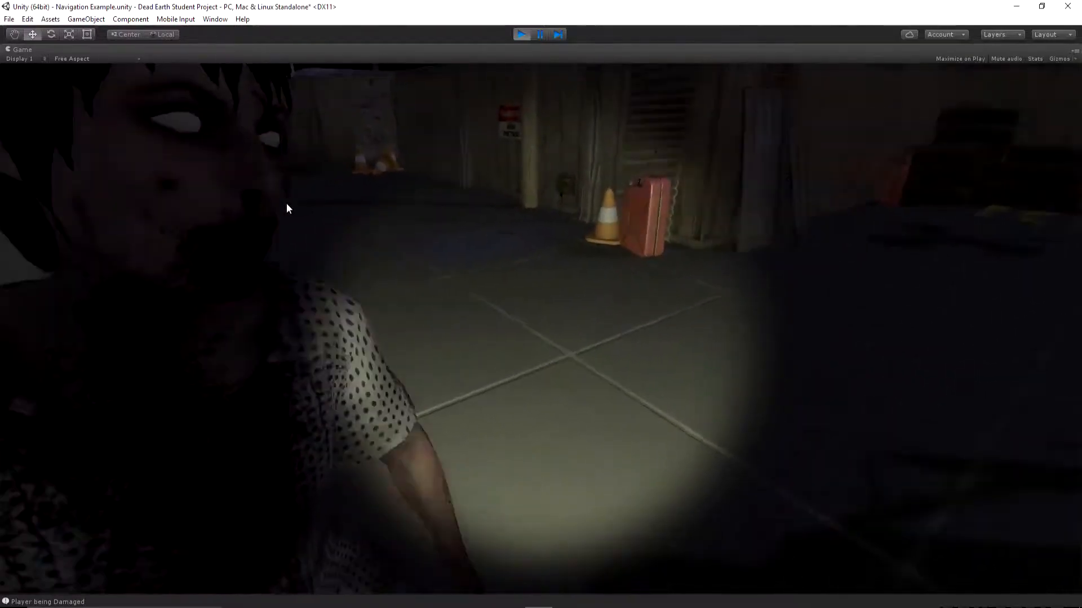
key("w")
key("w")
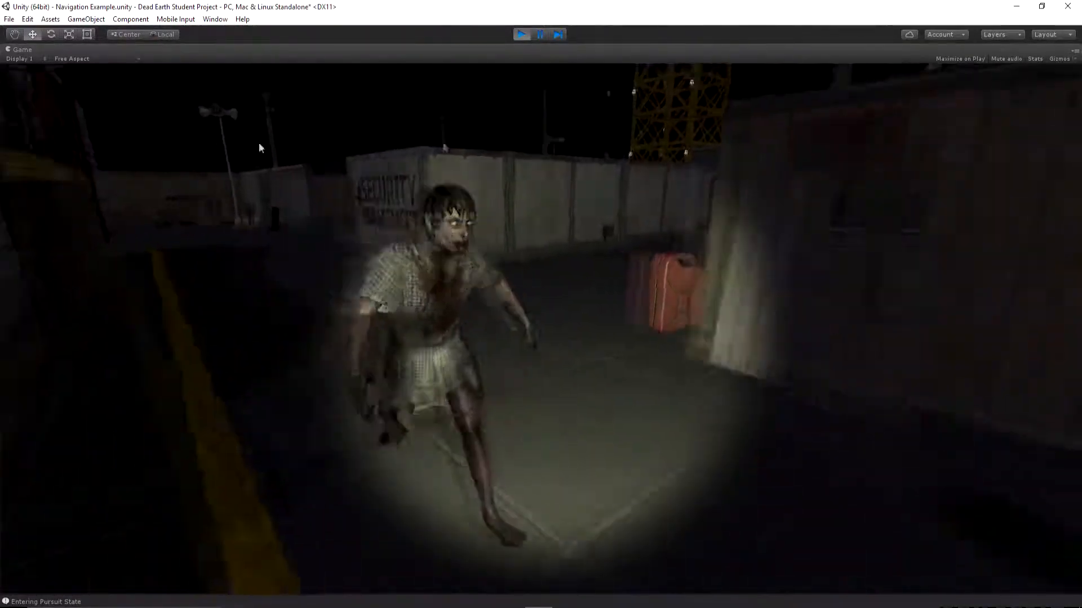
key("w")
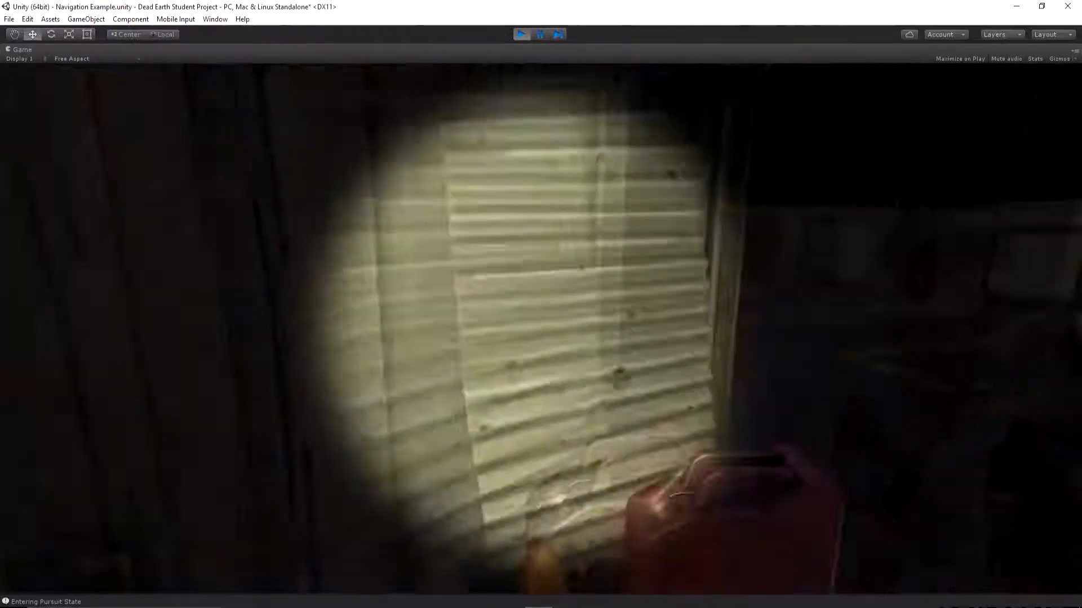
key("s")
key("Escape")
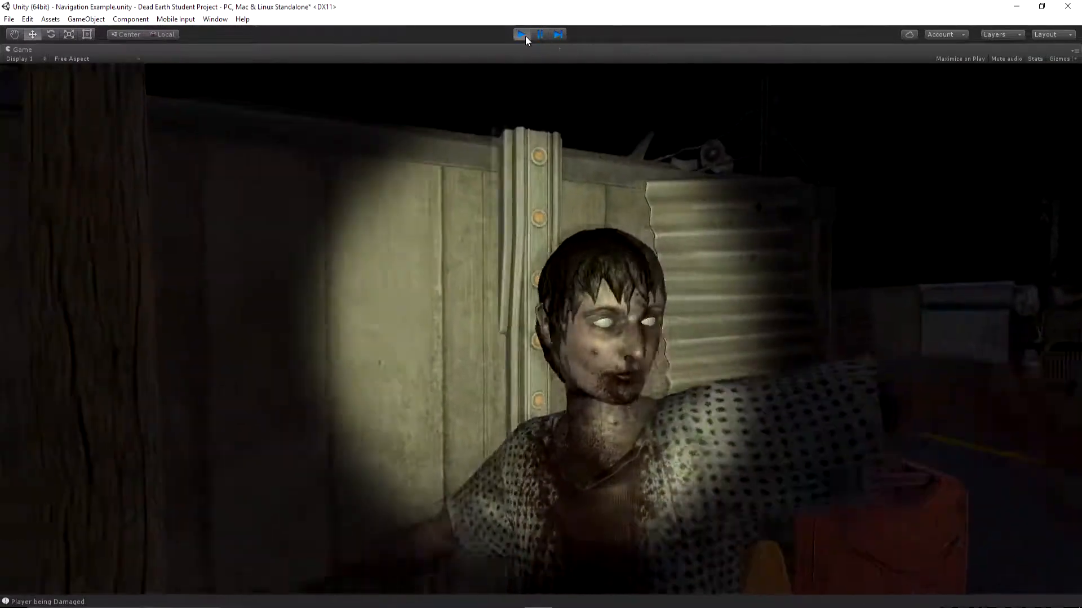
left_click(522, 35)
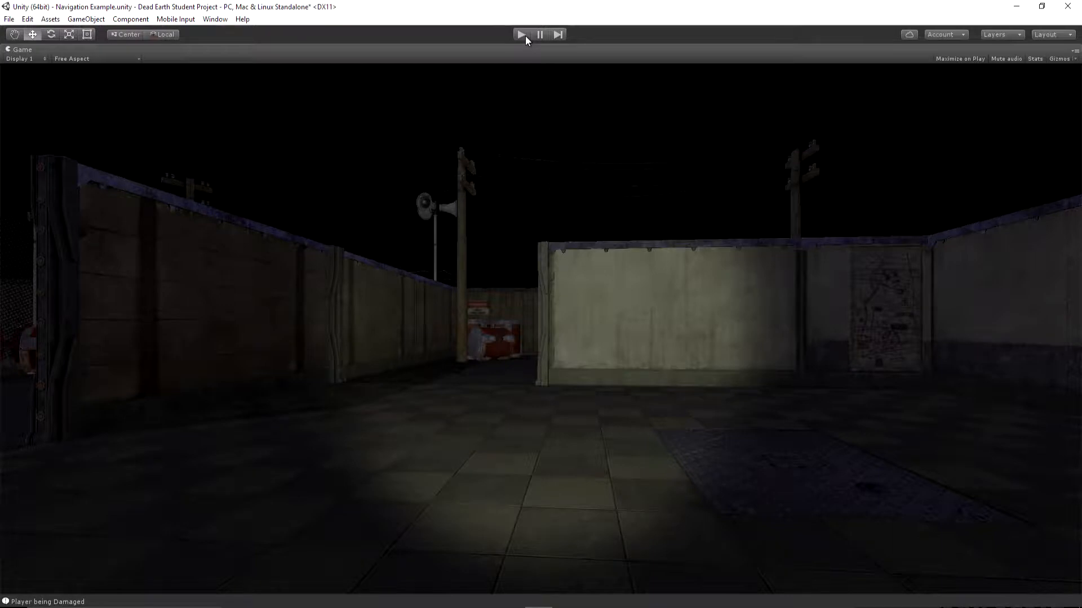
Play the scene again and move the player near the pursuing zombie to test its attacks once more
left_click(522, 35)
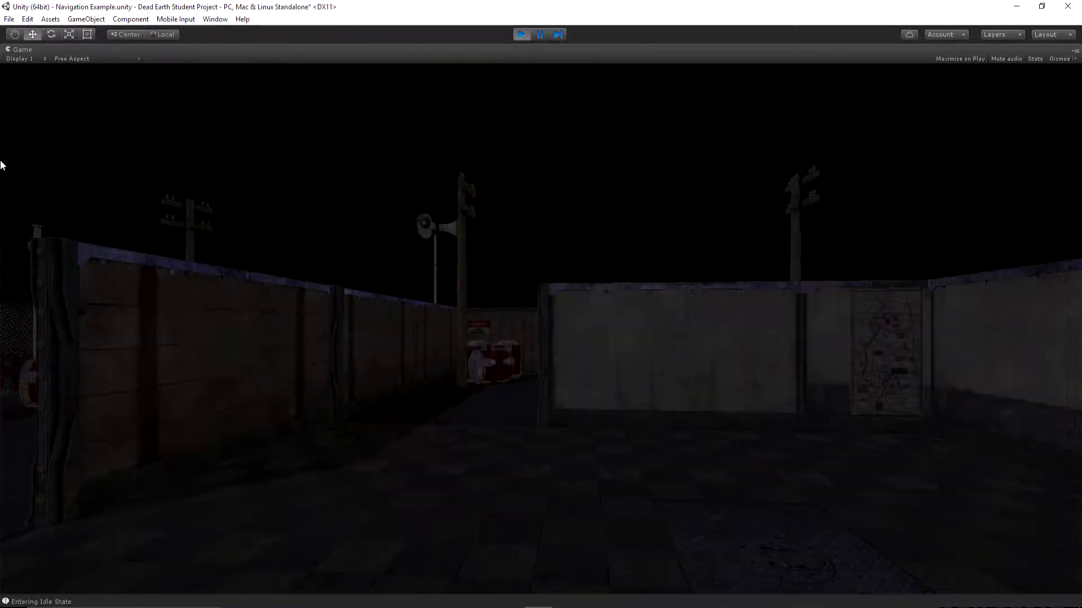
key("w")
key("w")
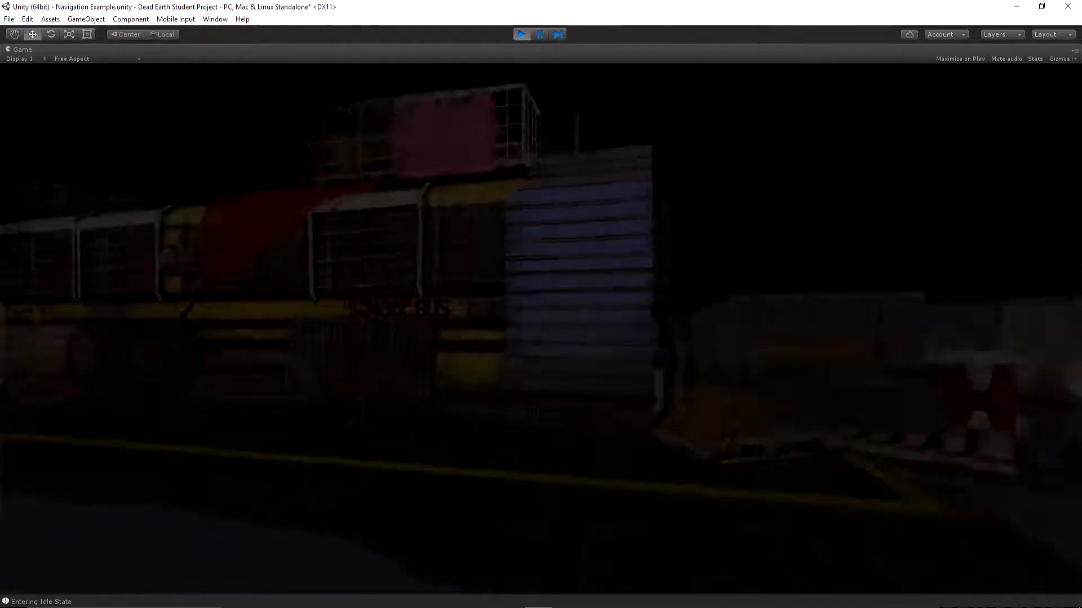
key("s")
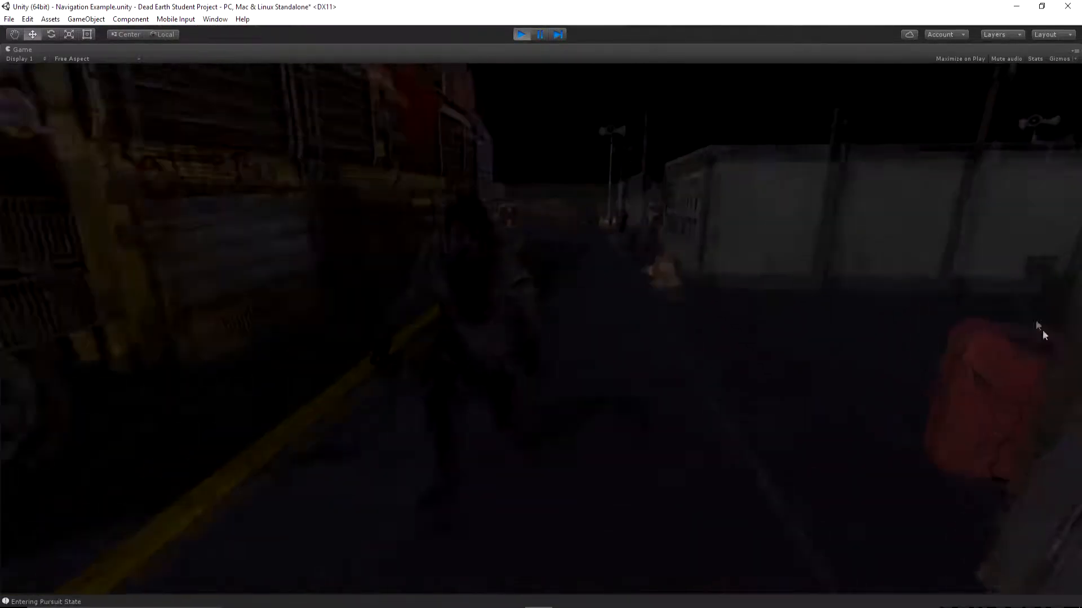